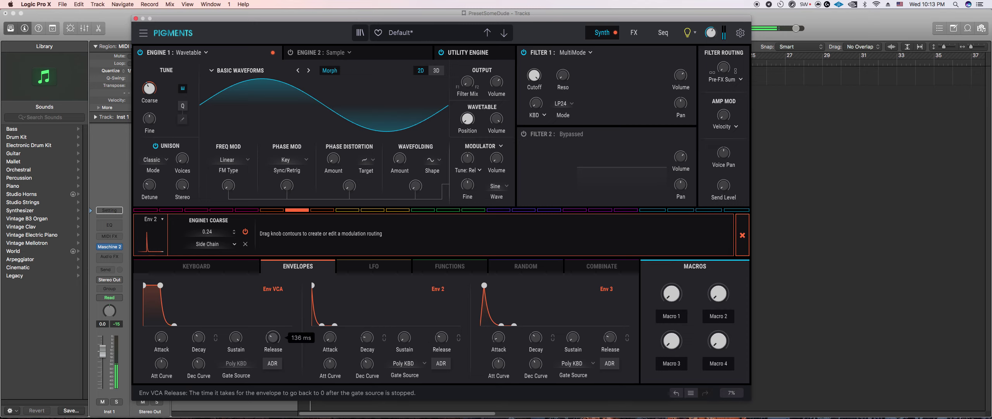
Step: Lower the Env VCA sustain to a partial level
drag(235, 337, 236, 343)
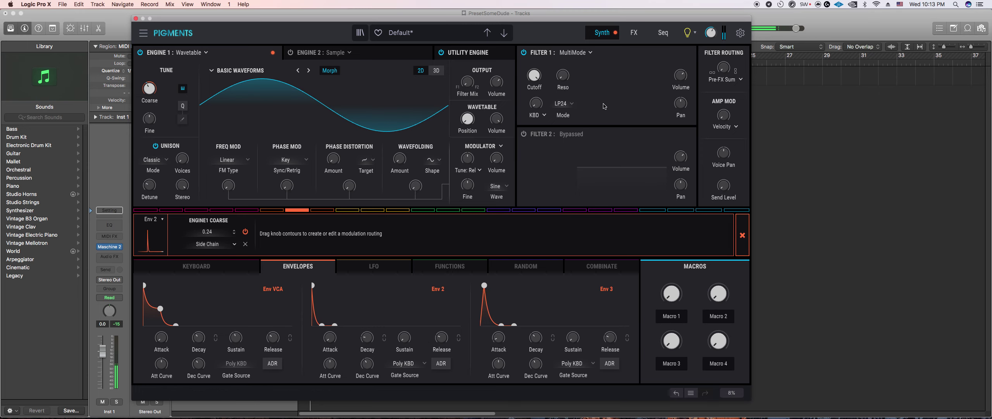
Step: Replace the FX A delay with Multiband and pull down the upper thresholds of its low, mid and high bands
click(634, 33)
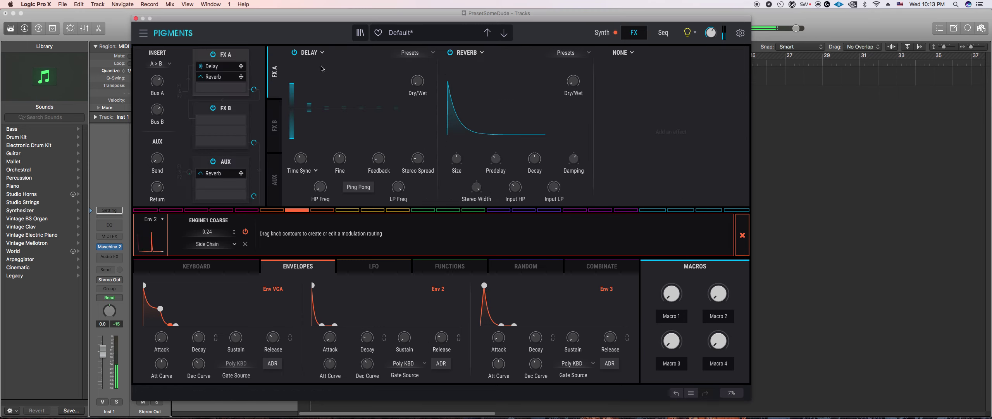
click(315, 53)
click(337, 140)
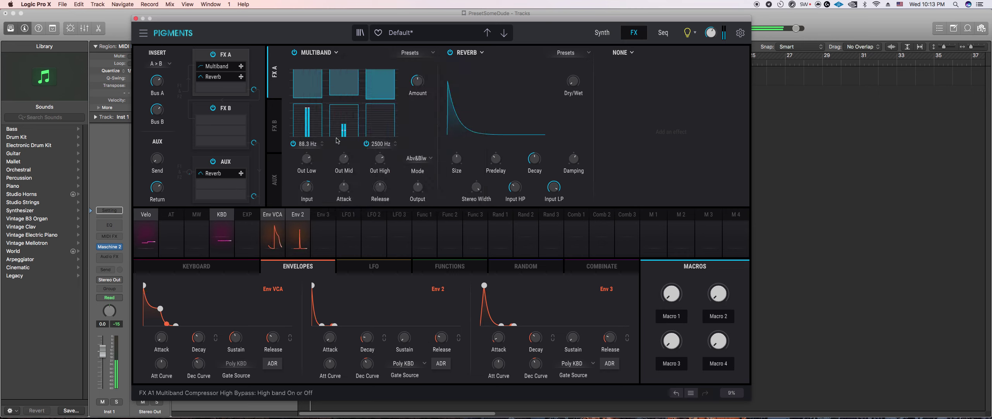
drag(312, 96, 379, 112)
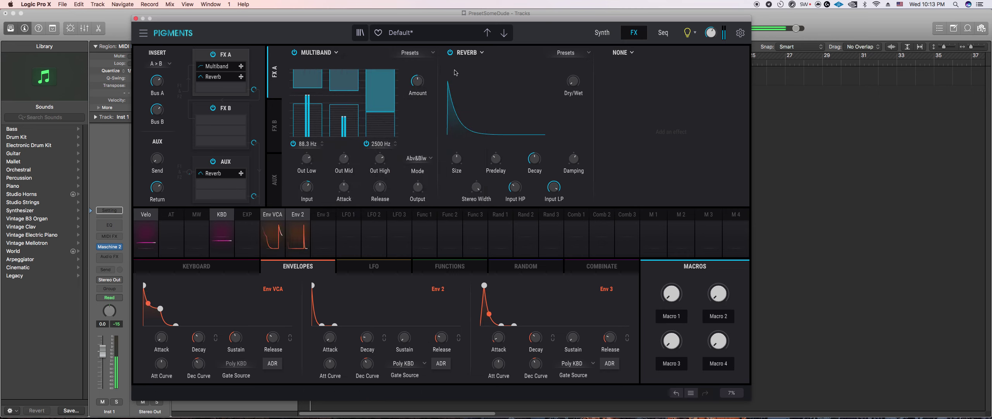
Step: Replace the FX A reverb with a Compressor, enable Makeup, lower the threshold and set the ratio to about 3.07:1
click(467, 53)
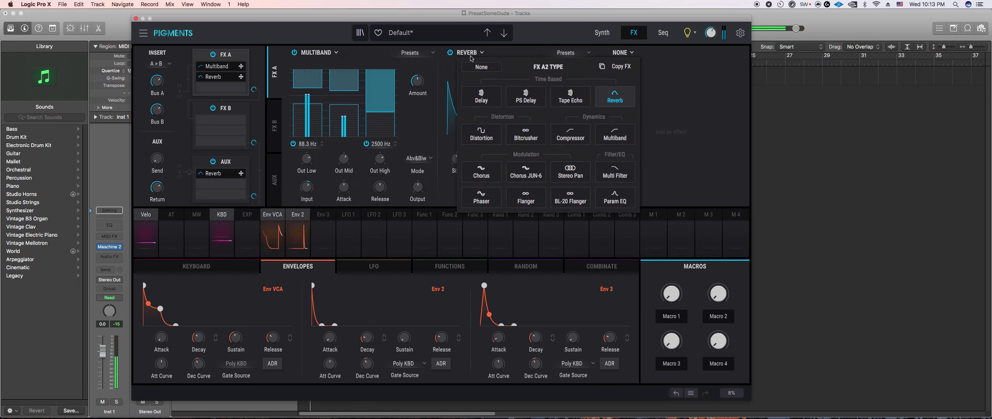
click(578, 137)
mouse_move(465, 158)
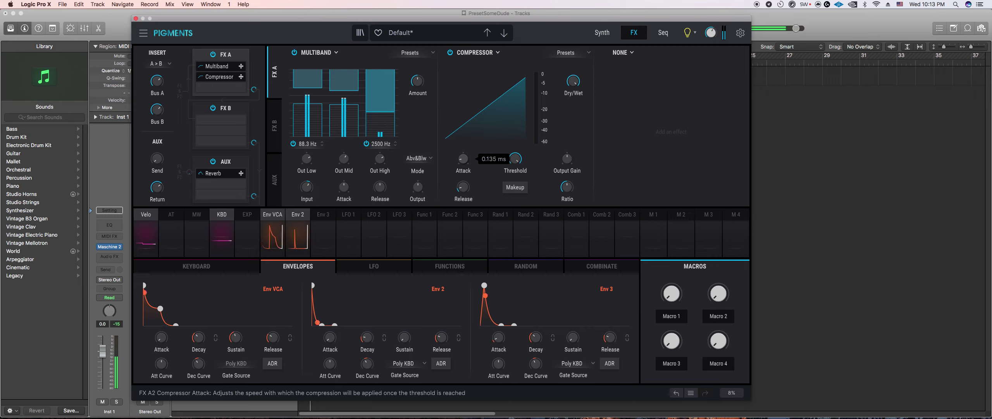
click(515, 188)
drag(515, 159, 515, 173)
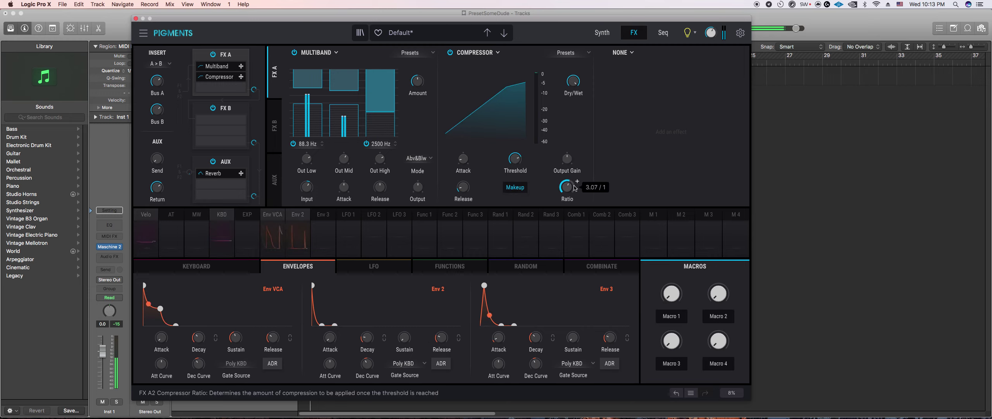
Step: Switch to Maschine 2, set Pattern 1's length to 1:0:0 and record a short pattern on the first Pigments sound
click(602, 32)
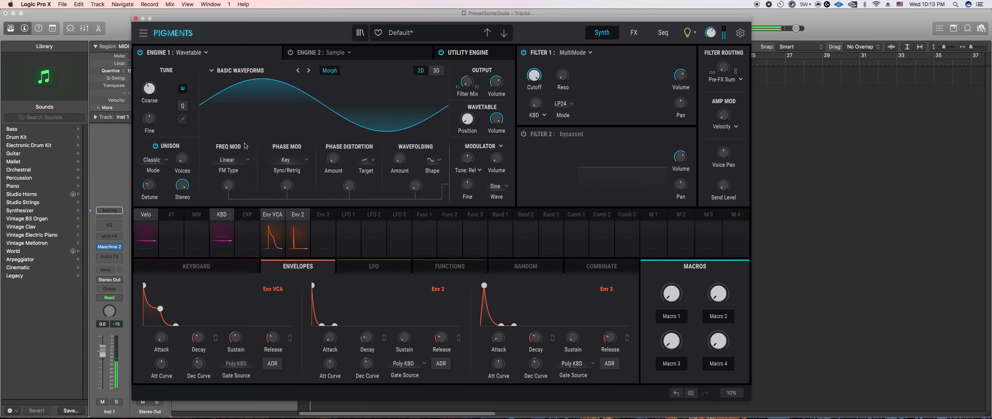
drag(236, 18, 588, 12)
click(330, 79)
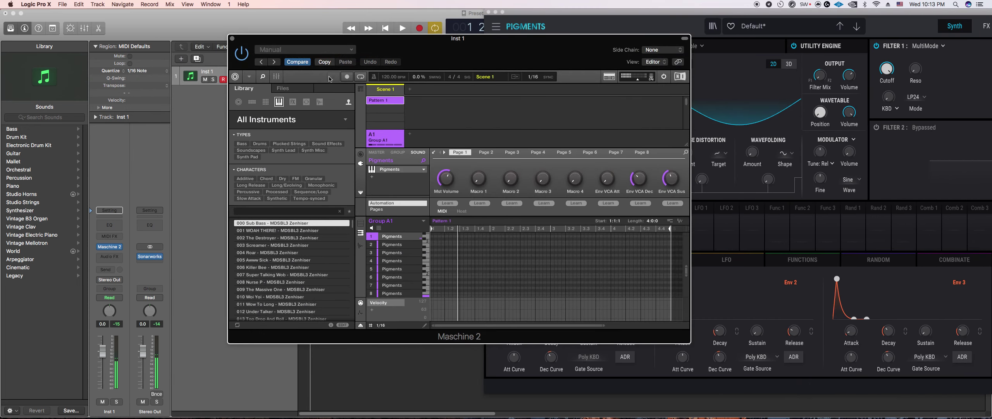
drag(649, 219, 649, 233)
key(space)
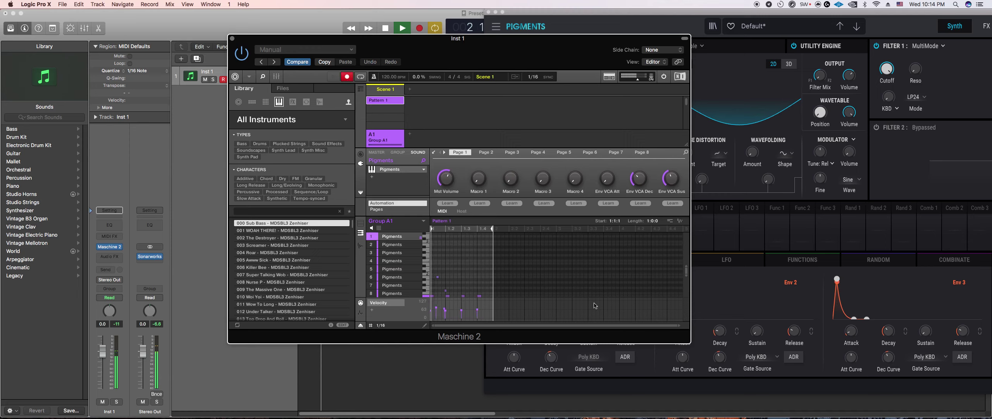
Step: Select the pattern's two higher notes and copy the first Pigments sound into the second slot
scroll(592, 298, down, 1)
drag(434, 267, 449, 289)
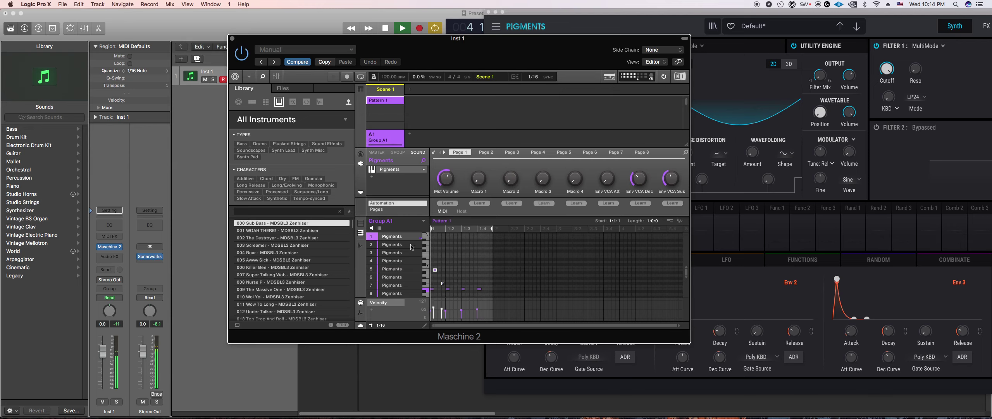
right_click(397, 236)
click(400, 244)
click(400, 246)
right_click(400, 245)
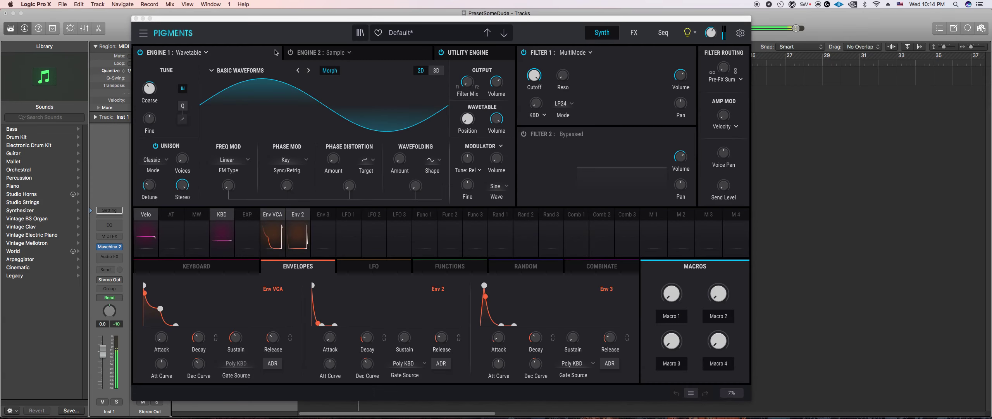
Step: Remove the two higher notes from the first Pigments sound's pattern in Maschine 2
drag(309, 17, 418, 2)
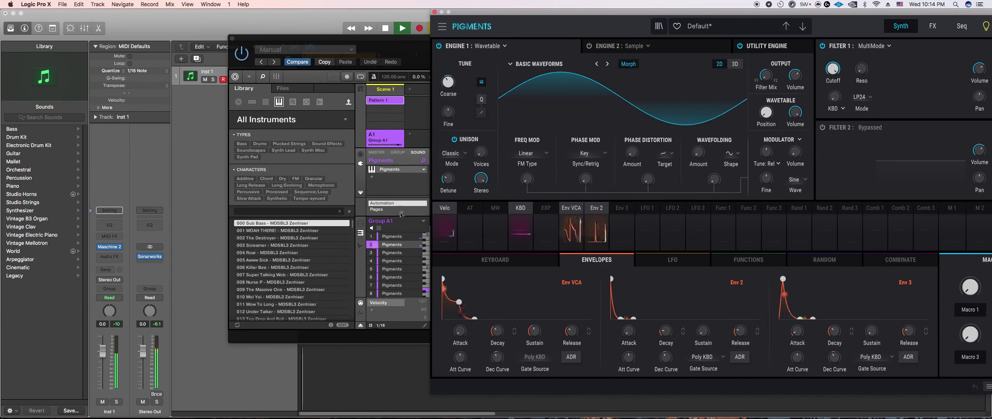
click(425, 229)
click(401, 236)
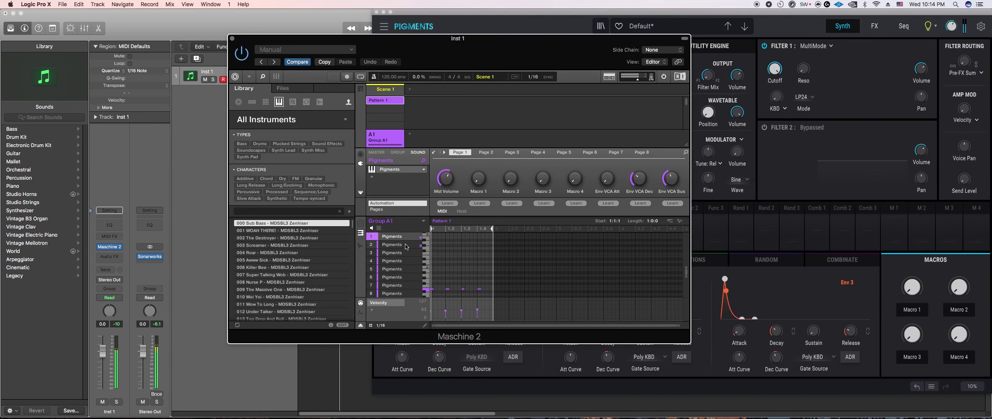
Step: Shift the three lower notes of the second sound about half a beat later and select all of its notes
click(404, 245)
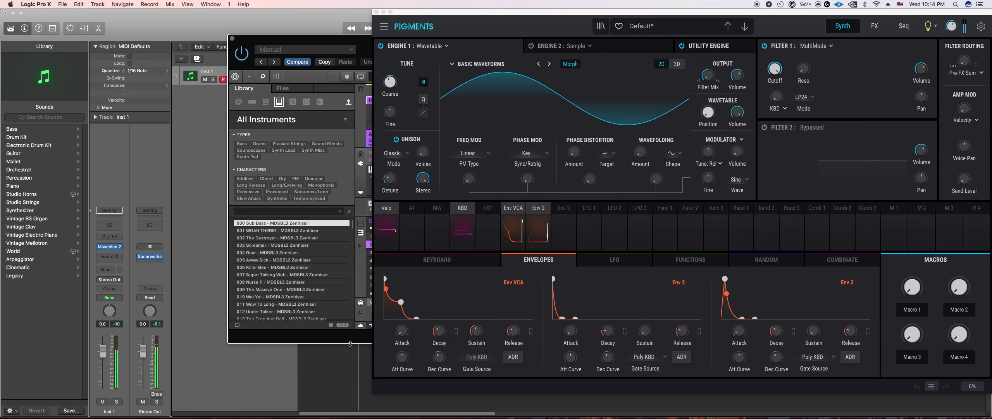
click(499, 290)
scroll(499, 289, down, 1)
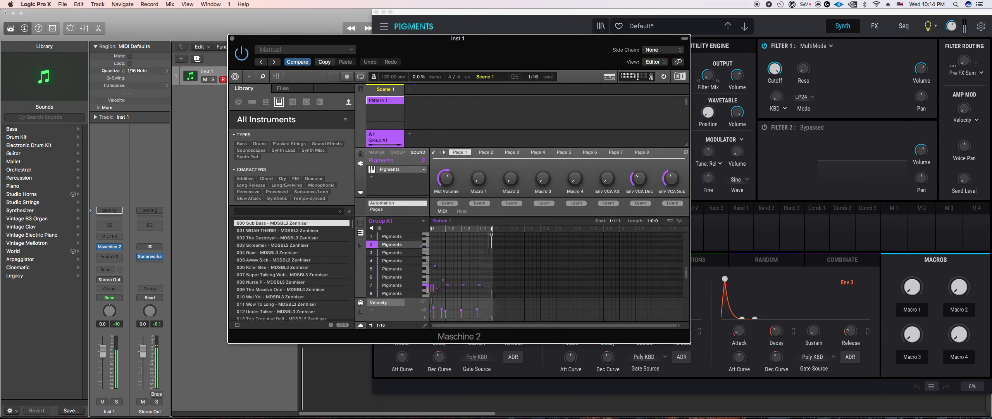
scroll(486, 282, down, 1)
drag(445, 273, 471, 277)
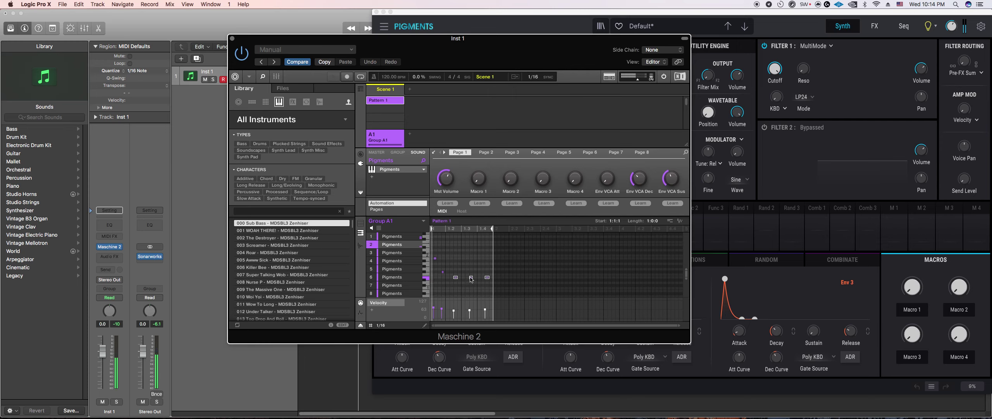
drag(509, 293, 428, 235)
Step: Readjust the FX A Compressor's threshold on the second Pigments sound and reduce its dry/wet mix
drag(755, 12, 695, 12)
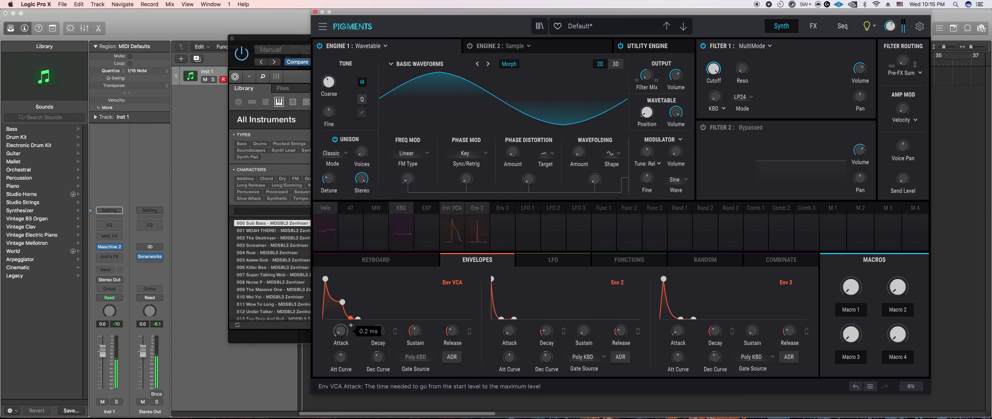
click(813, 26)
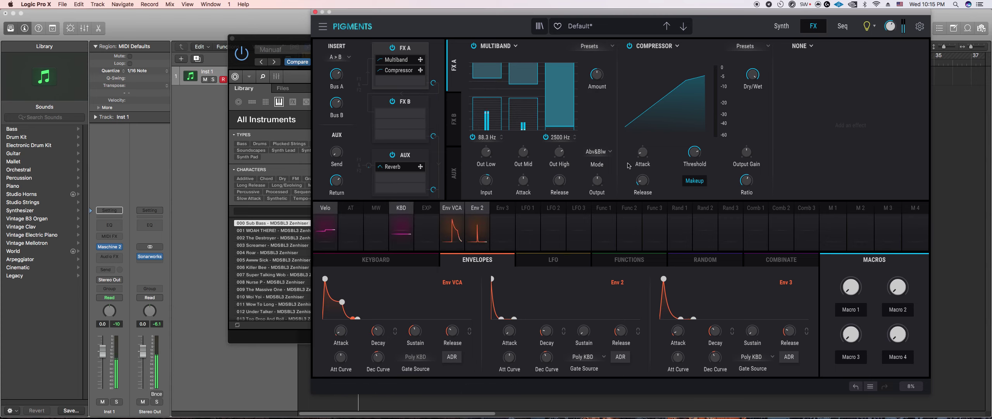
mouse_move(642, 152)
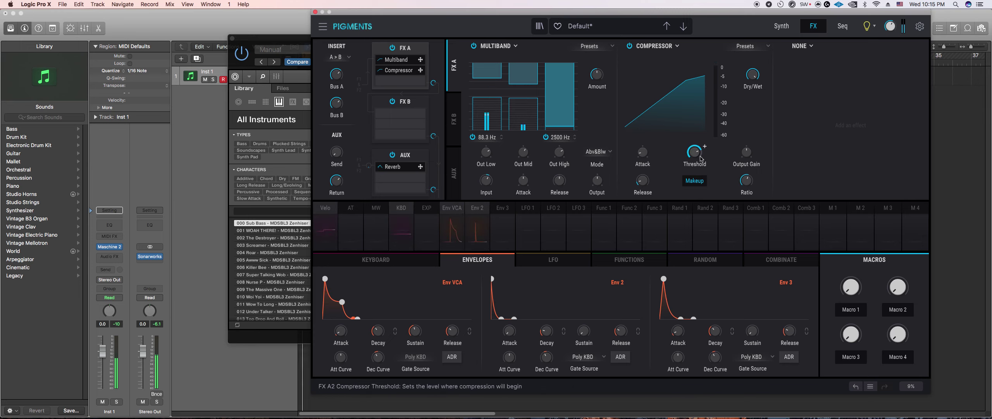
mouse_move(653, 174)
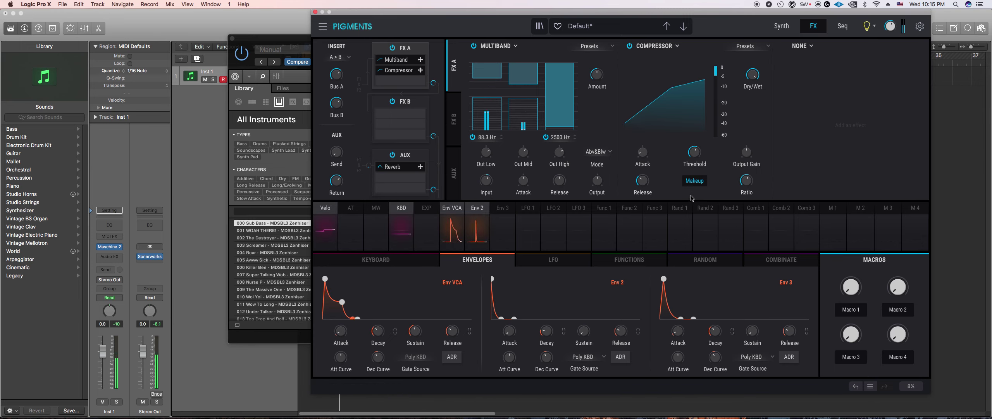
mouse_move(760, 70)
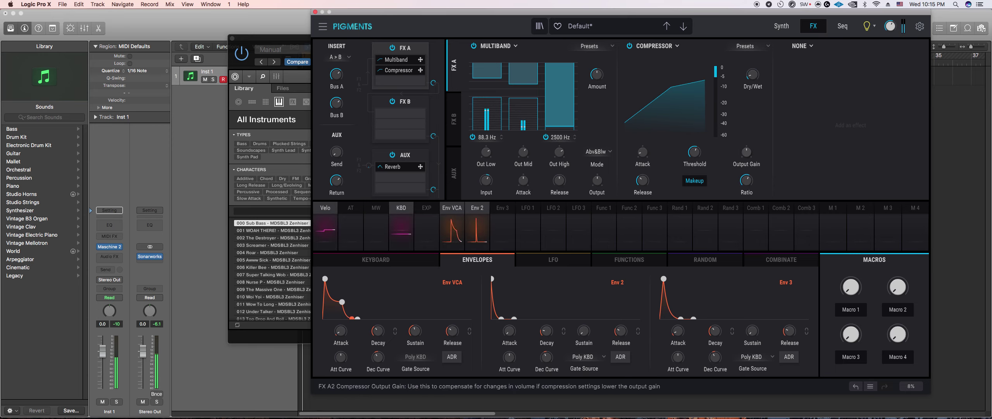
drag(708, 159, 705, 146)
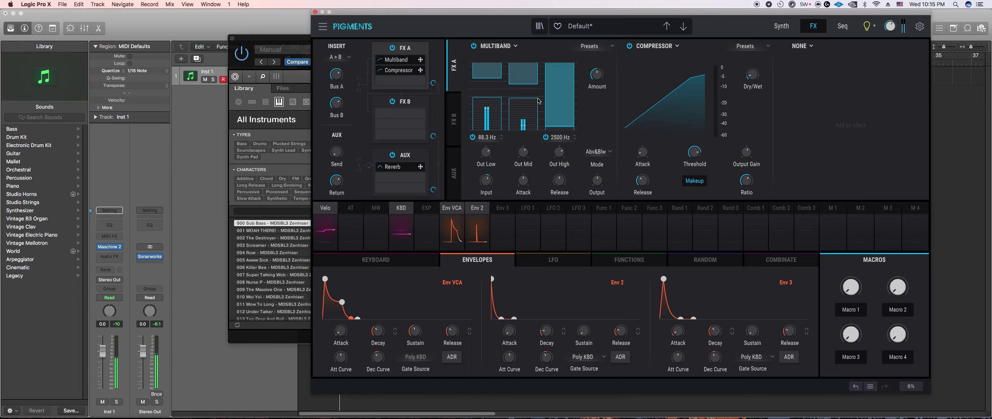
Step: Raise the Multiband's mid and low upper thresholds, the low to -11.9 dB, set the high crossover to 1971 Hz and the Compressor's dry/wet to 13%
drag(529, 84, 529, 78)
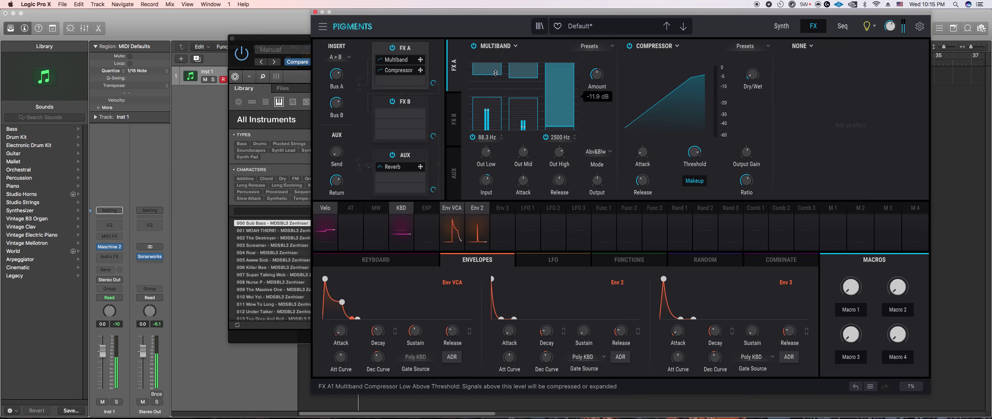
drag(560, 136, 559, 172)
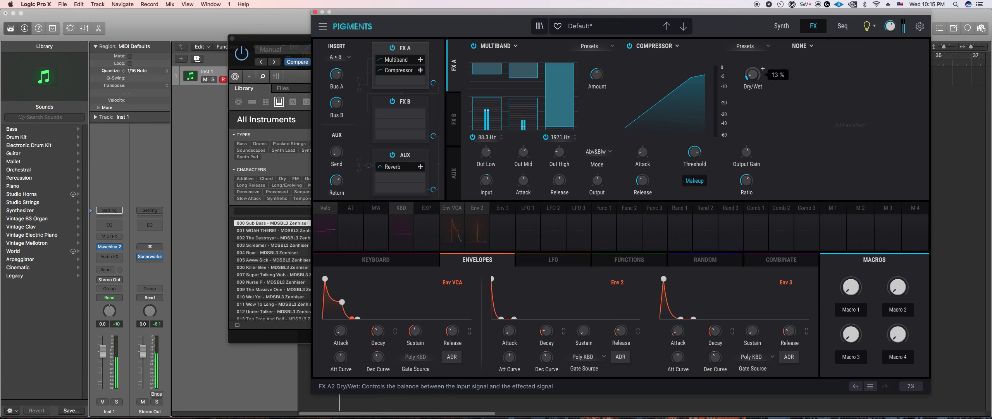
Step: Set Engine 1's phase modulation amount to about 0.028
click(782, 26)
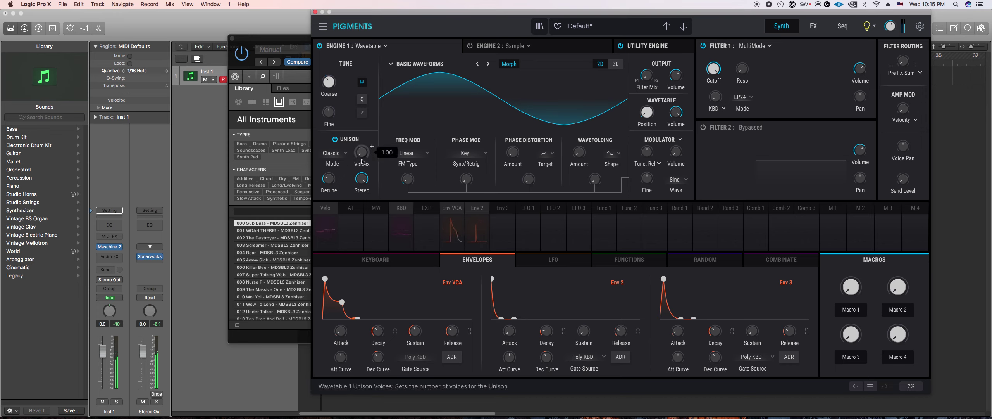
drag(468, 177, 468, 173)
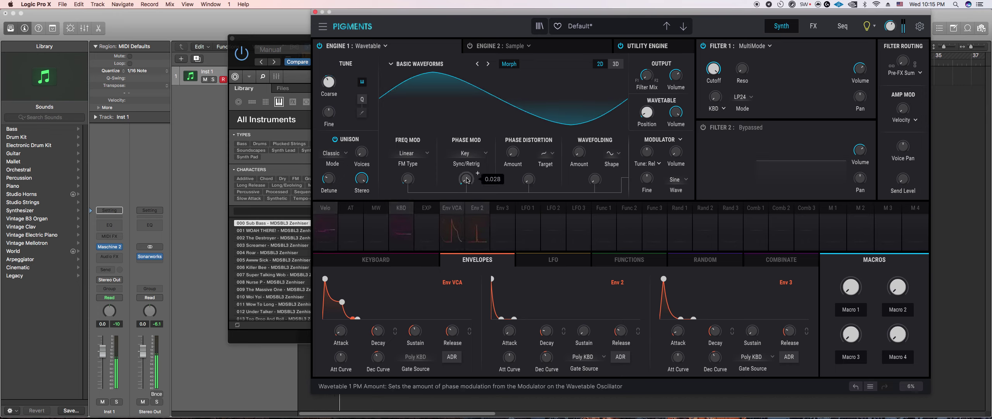
scroll(468, 179, down, 2)
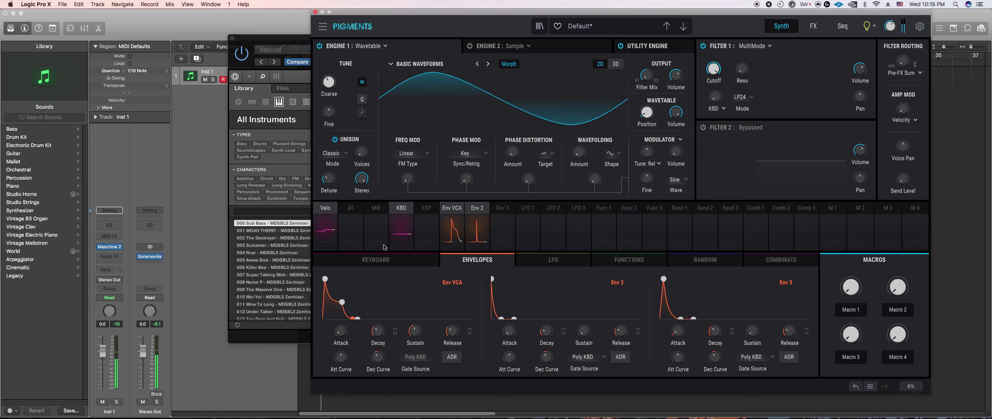
Step: Adjust the glide time in the keyboard play settings to about 46 ms
click(375, 259)
click(631, 294)
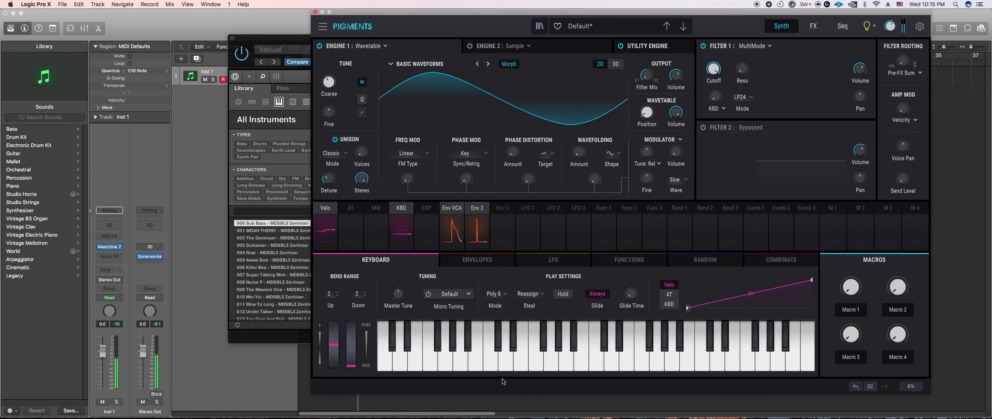
drag(631, 295, 631, 287)
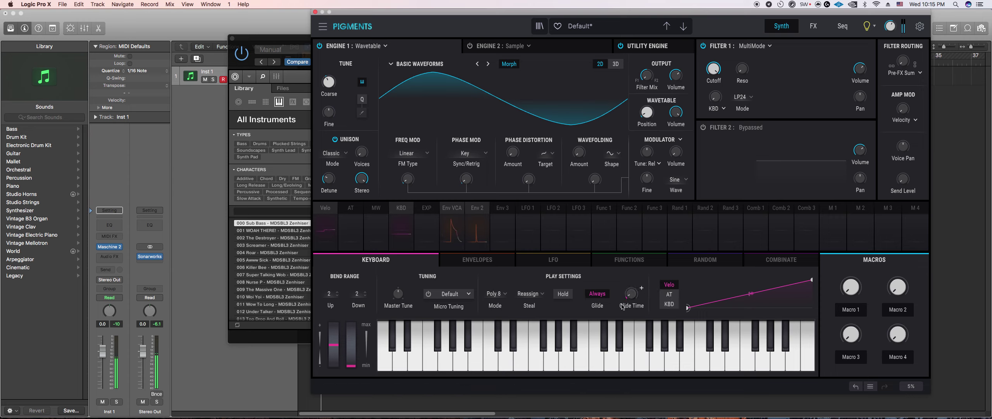
drag(633, 295, 633, 295)
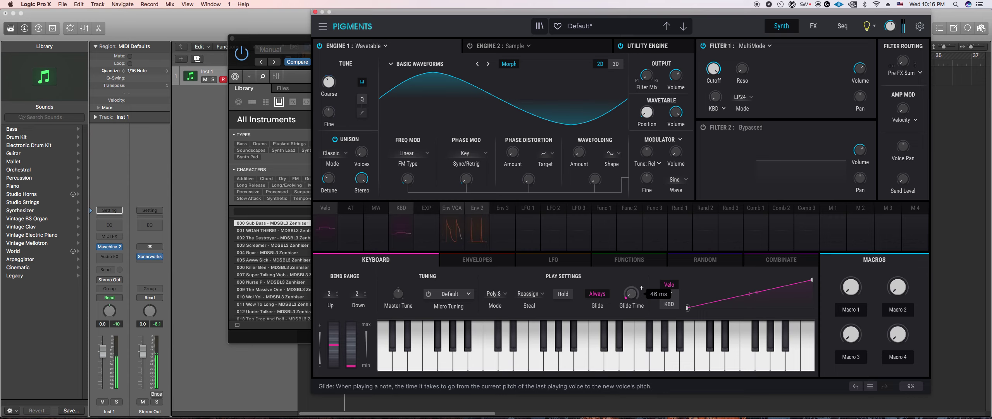
Step: Adjust the Env VCA attack and the Env 2 decay (74 ms), and set Env 2's modulation of Engine 1 Coarse to 0.12
click(477, 260)
mouse_move(351, 324)
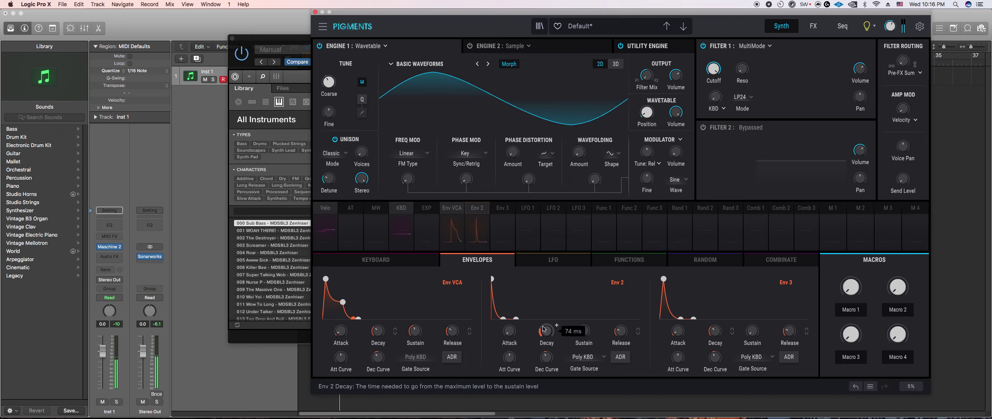
click(483, 213)
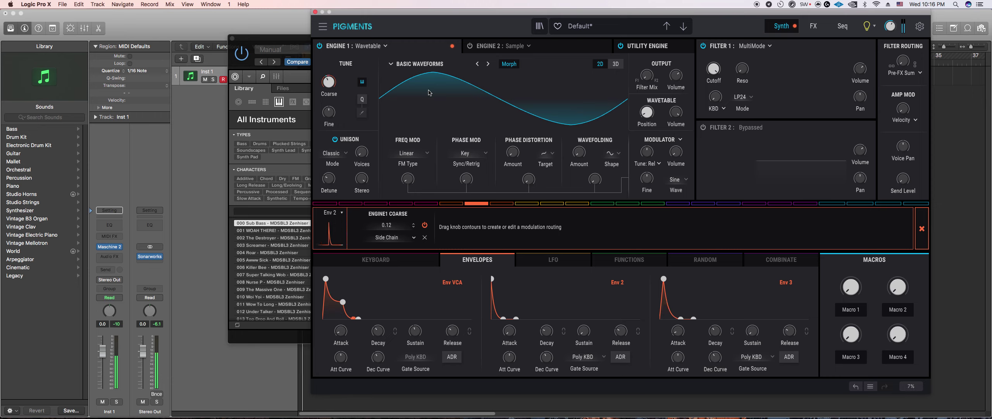
Step: Close the current Pigments window, select sound 3 in Maschine's Group A1 and open that sound's Pigments instance
click(316, 12)
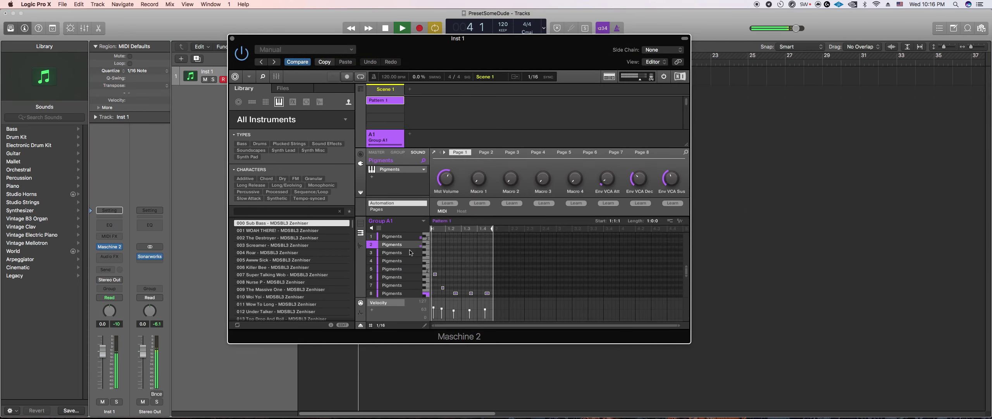
click(392, 252)
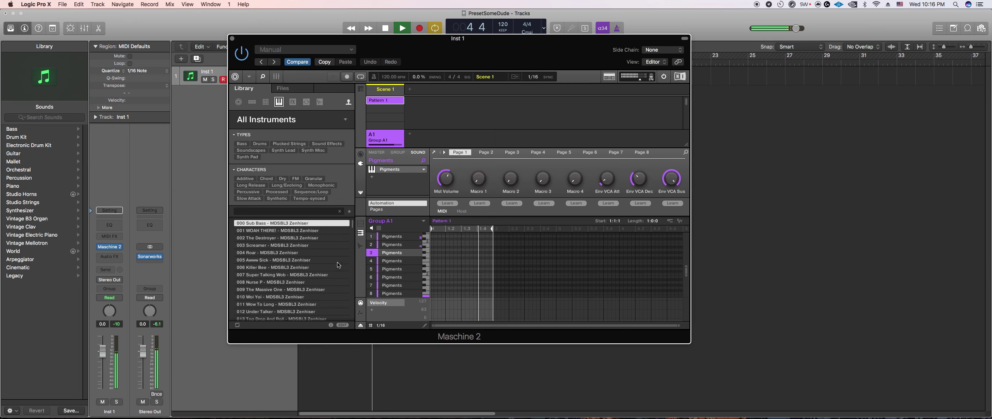
click(434, 153)
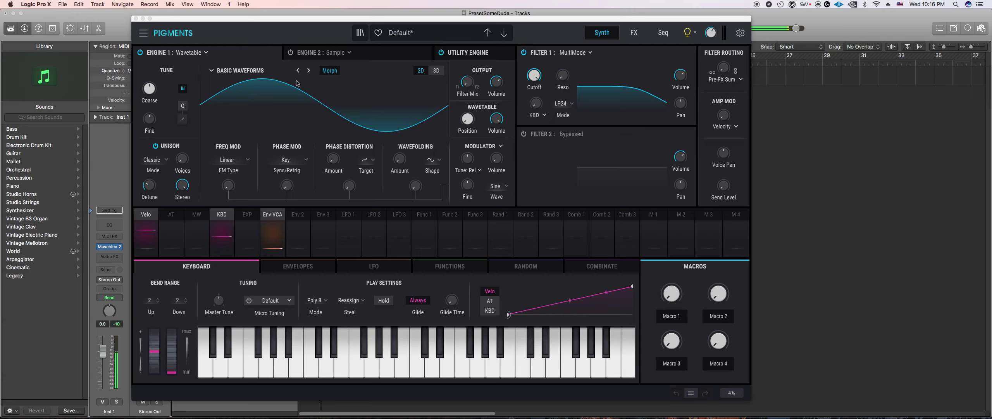
Step: Load the Drum Transients wavetable from the Transform category into Engine 1 and raise its wavetable position
click(241, 71)
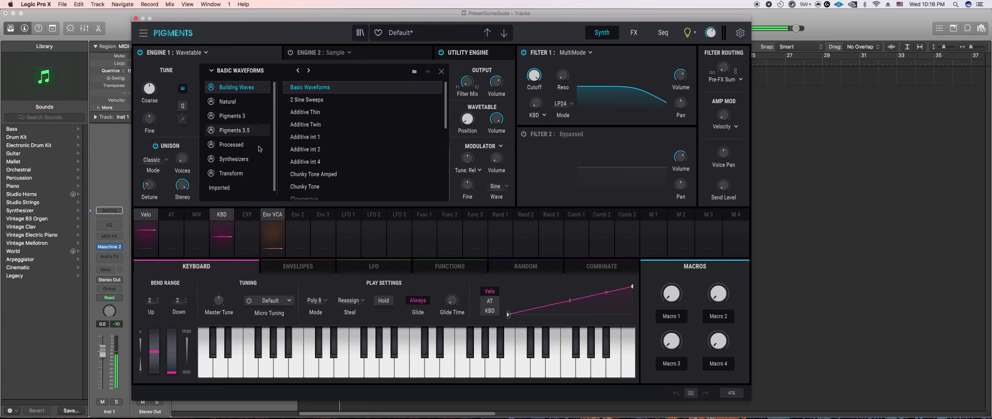
click(251, 173)
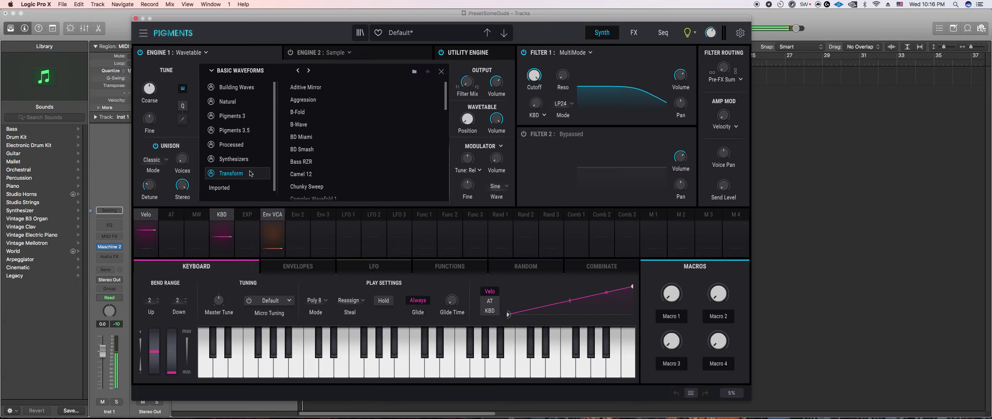
scroll(348, 144, down, 1)
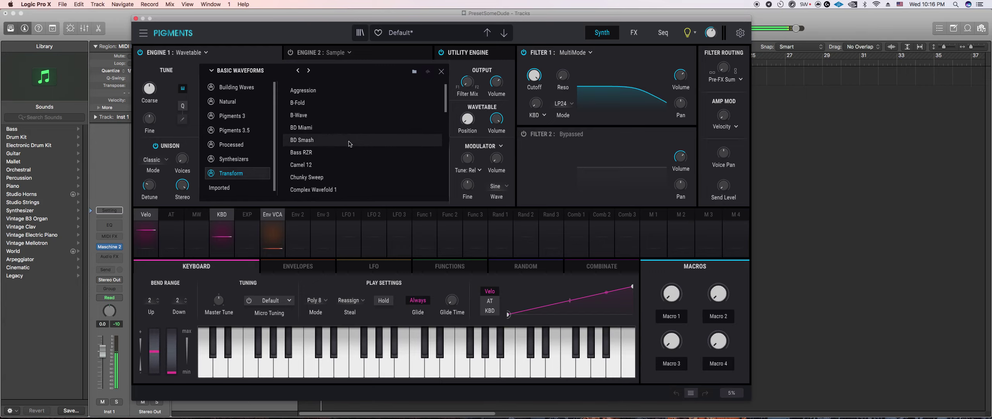
scroll(355, 162, down, 1)
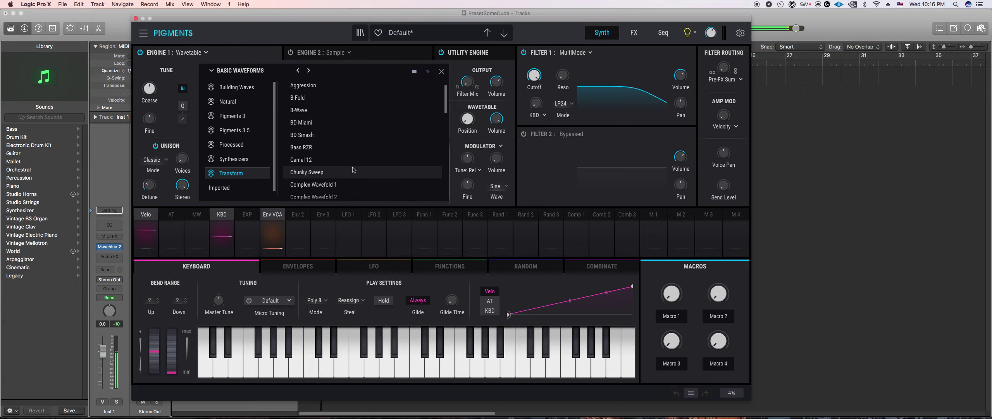
scroll(360, 169, down, 3)
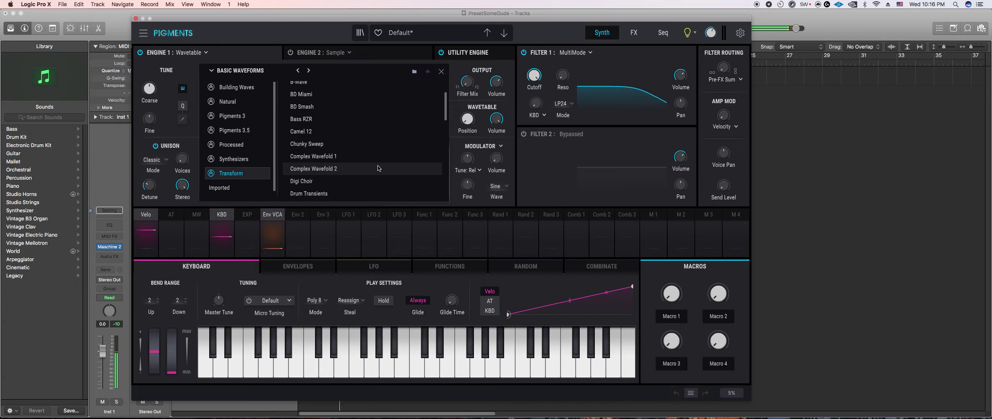
click(377, 180)
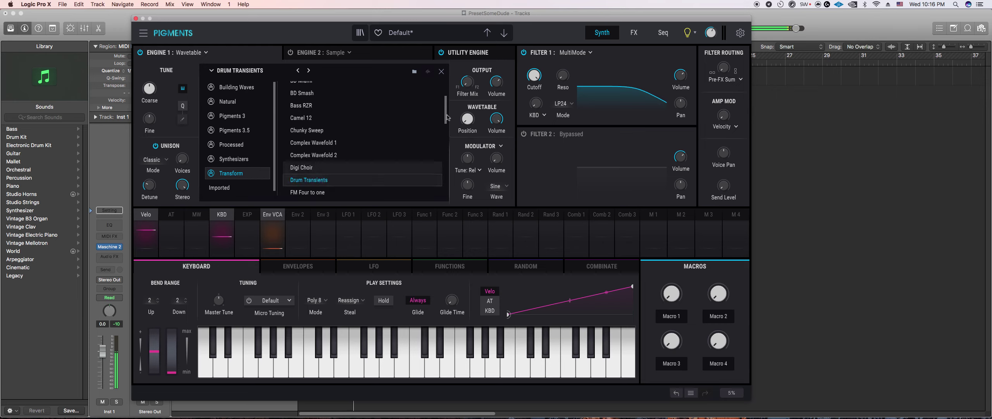
click(441, 72)
drag(468, 119, 479, 112)
Step: Set Engine 1's phase distortion target to Fractalize and adjust its modulation amount
click(366, 159)
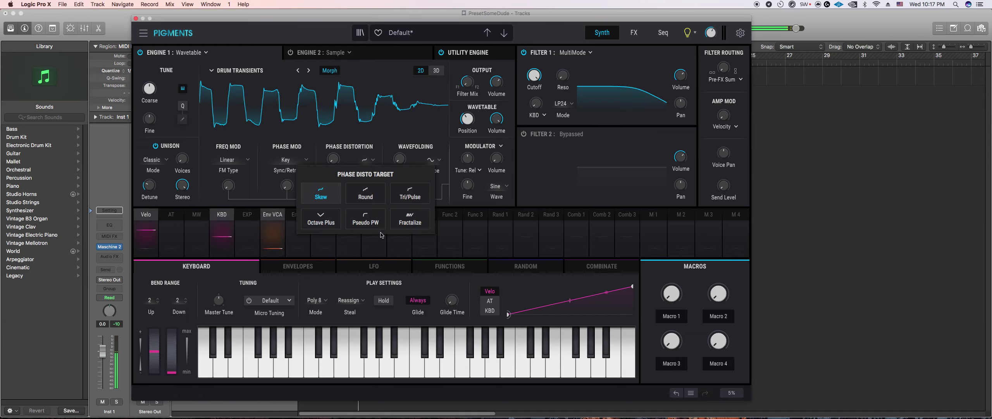
click(410, 226)
drag(363, 180, 345, 208)
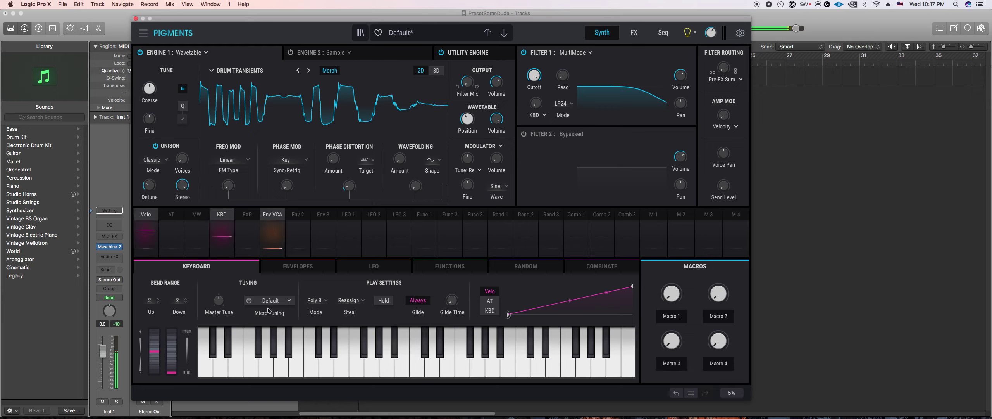
Step: Enable Hold in the keyboard play settings and lower Engine 1's coarse tuning
click(383, 300)
mouse_move(488, 88)
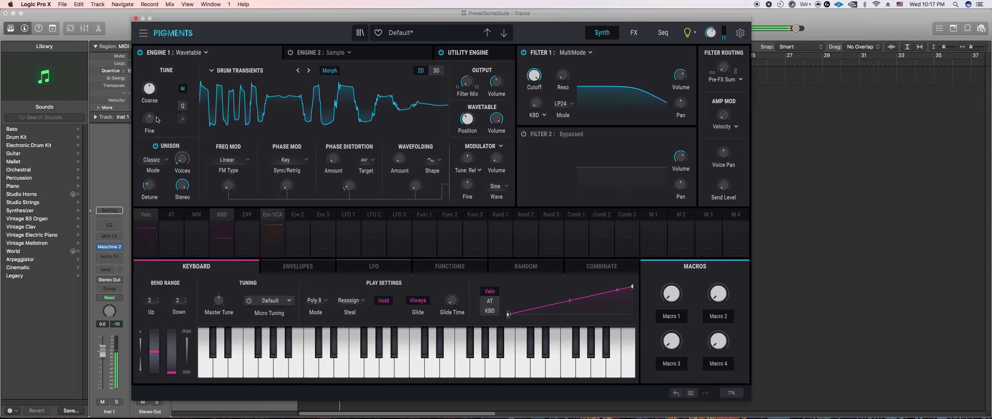
mouse_move(159, 83)
scroll(159, 82, down, 6)
scroll(159, 82, down, 2)
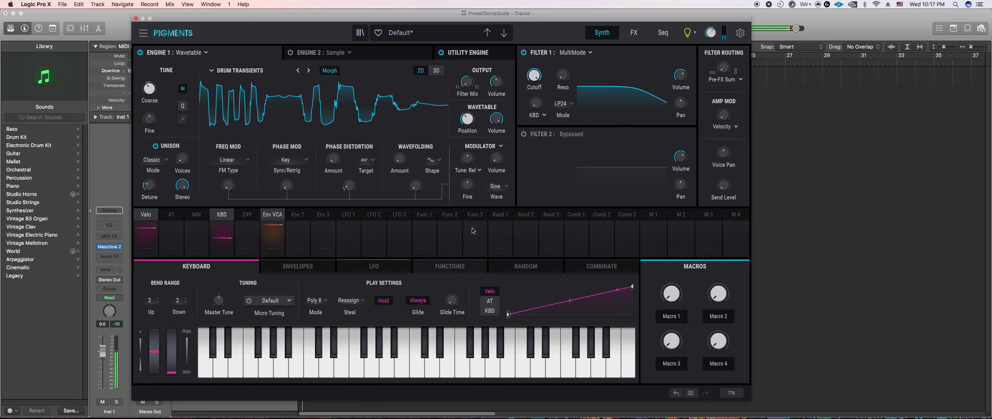
Step: Set Engine 1's wavefolding shape to 3 and raise the modulation amounts for wavefolding and phase distortion
click(436, 160)
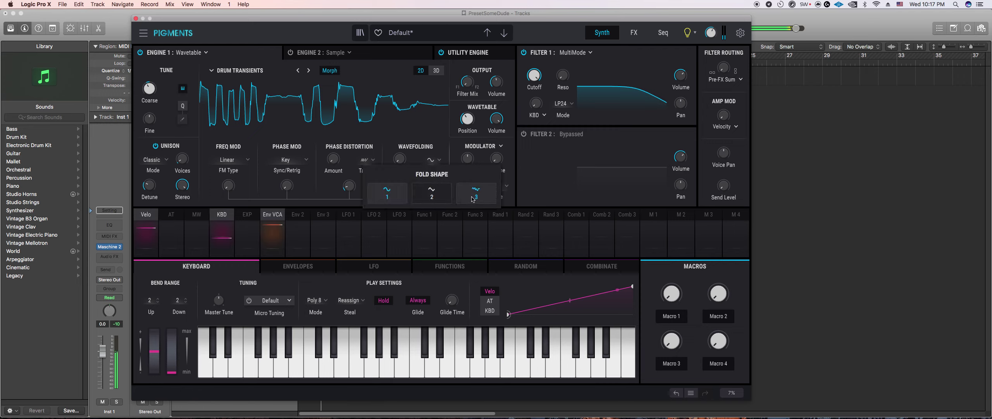
click(472, 197)
drag(416, 192, 416, 190)
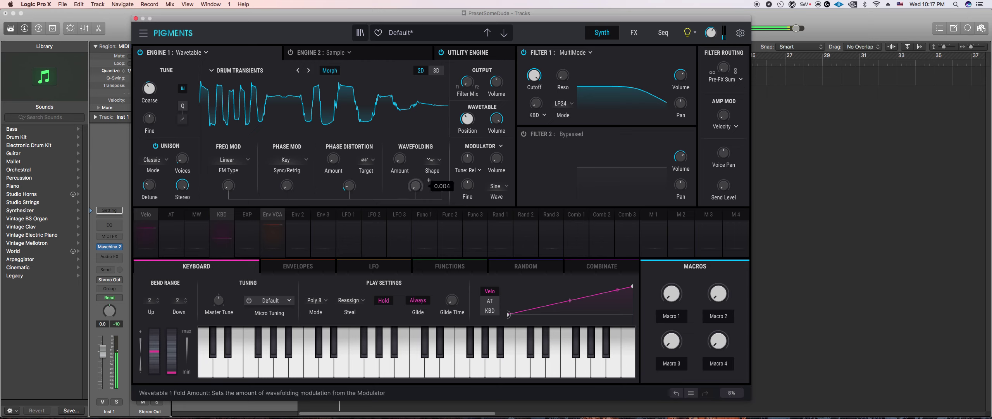
drag(416, 189, 416, 187)
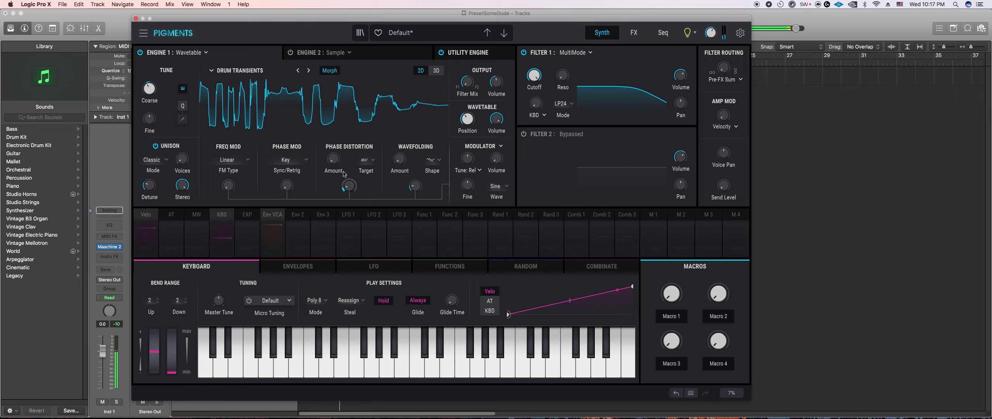
drag(349, 185, 349, 185)
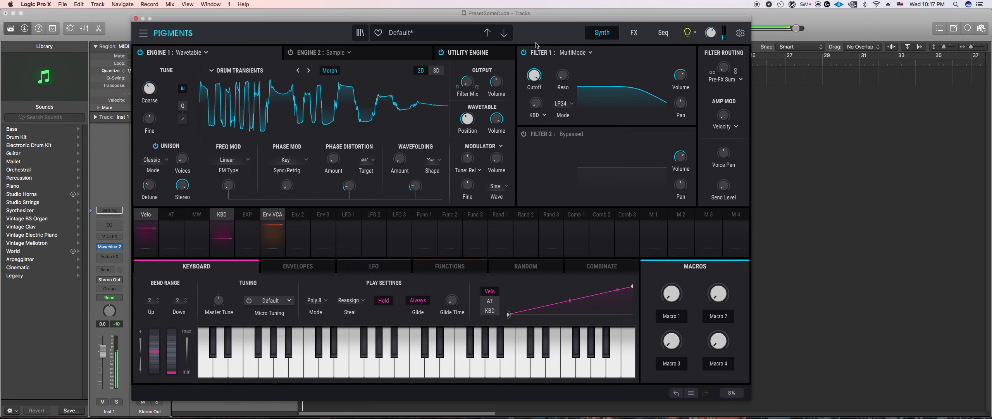
Step: Raise Filter 1's resonance and set its mode to LP12, adjusting Engine 1's frequency and phase modulation amounts in between
drag(562, 77, 534, 85)
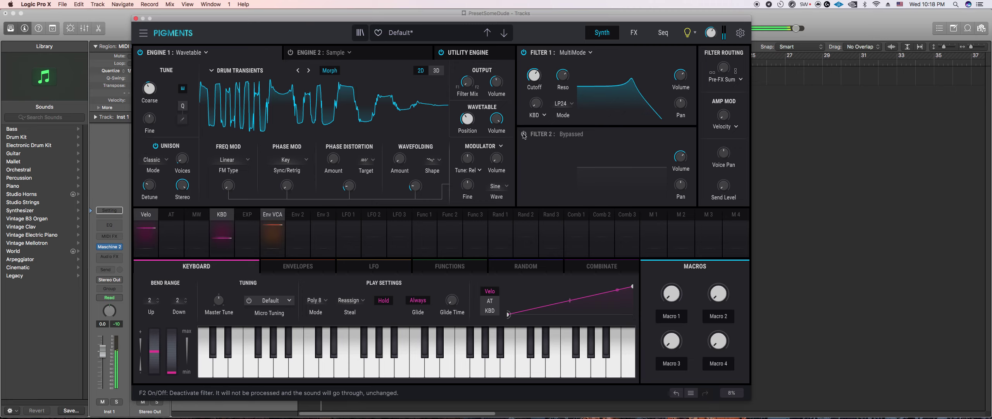
drag(228, 185, 230, 188)
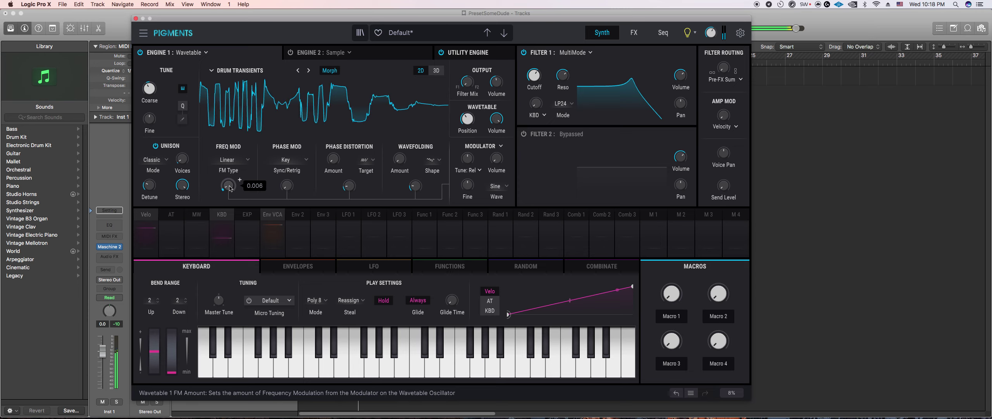
drag(286, 186, 286, 180)
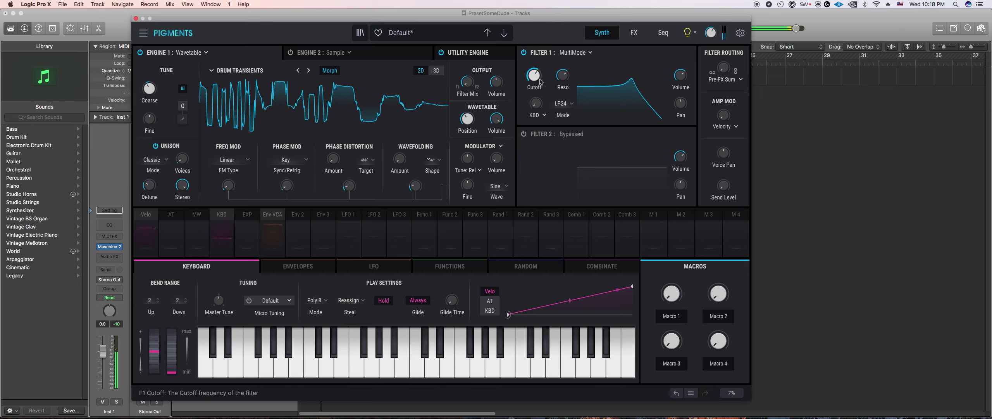
click(565, 103)
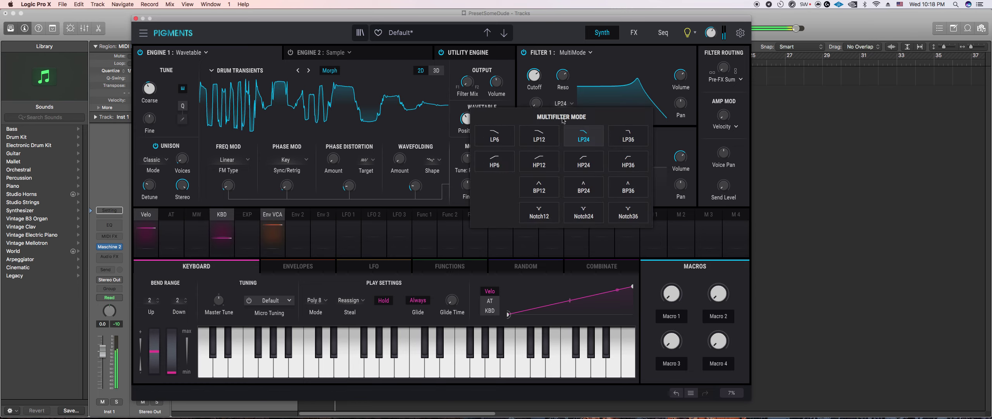
click(539, 136)
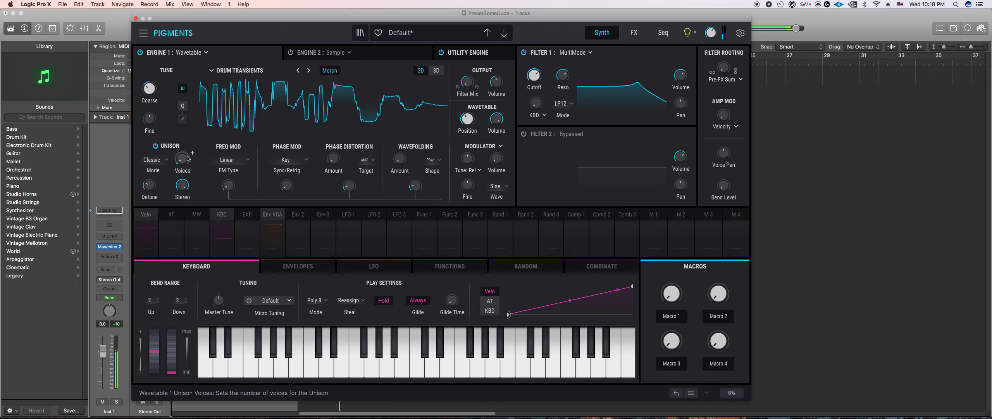
Step: Set Engine 1's phase distortion modulation amount to about 0.188 and lower Filter 1's cutoff
drag(287, 187, 287, 183)
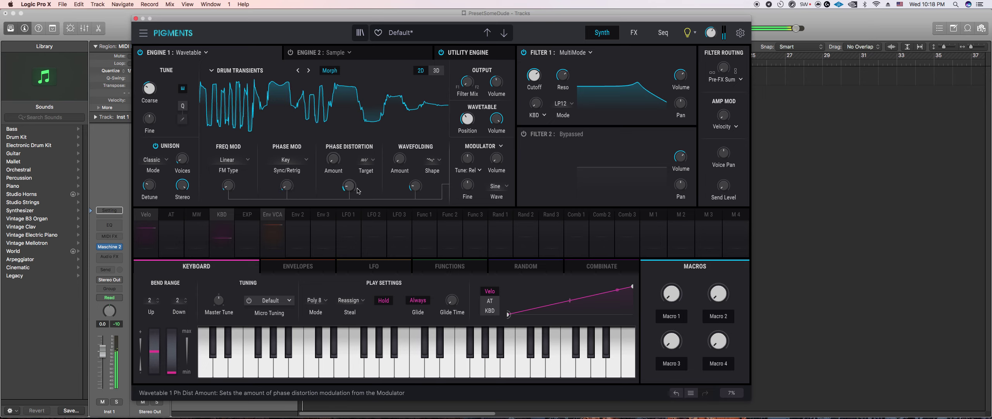
drag(349, 186, 349, 183)
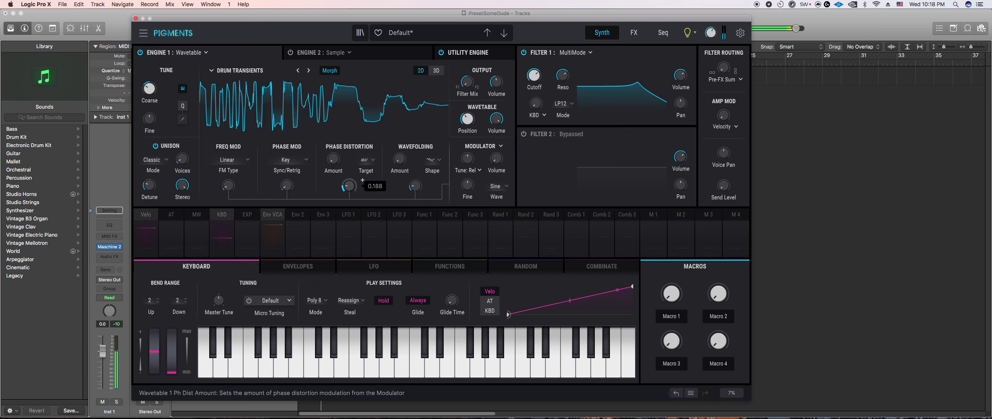
drag(536, 78, 536, 75)
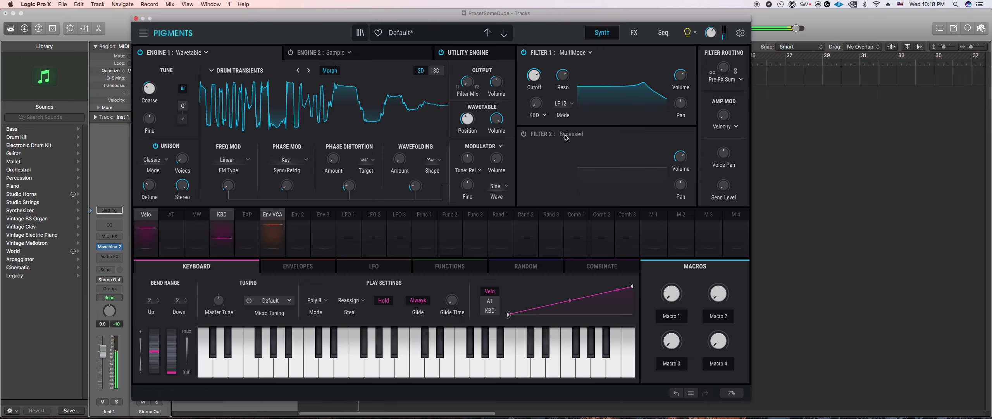
drag(534, 75, 513, 242)
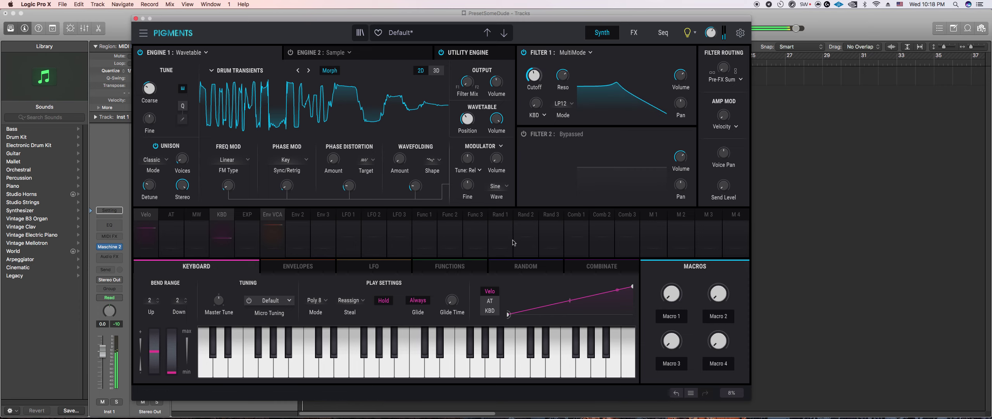
Step: Shape Function 1 into a short decay reaching level 0.00 at time 0.125 and route it to Filter 1 Cutoff at 0.45
click(310, 272)
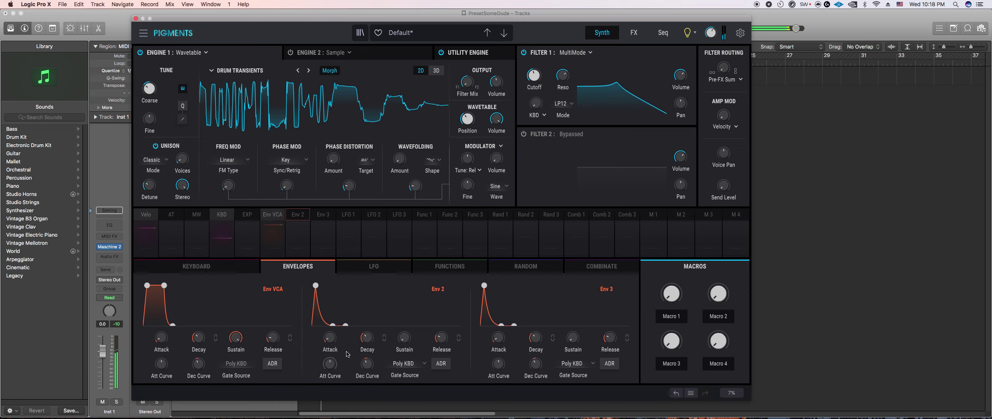
click(374, 266)
click(444, 267)
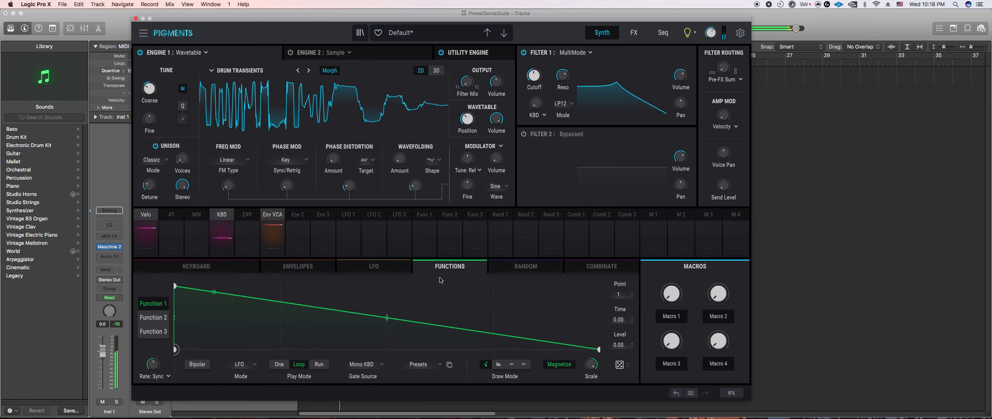
drag(230, 345, 228, 355)
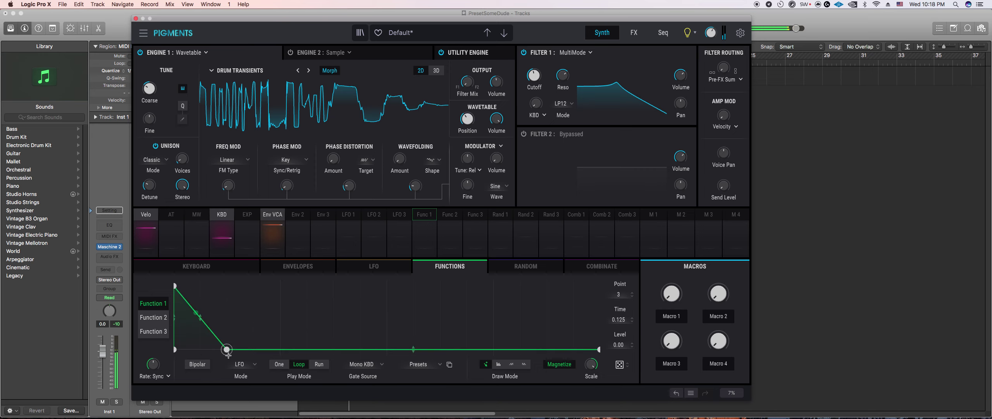
click(424, 214)
drag(532, 69, 533, 58)
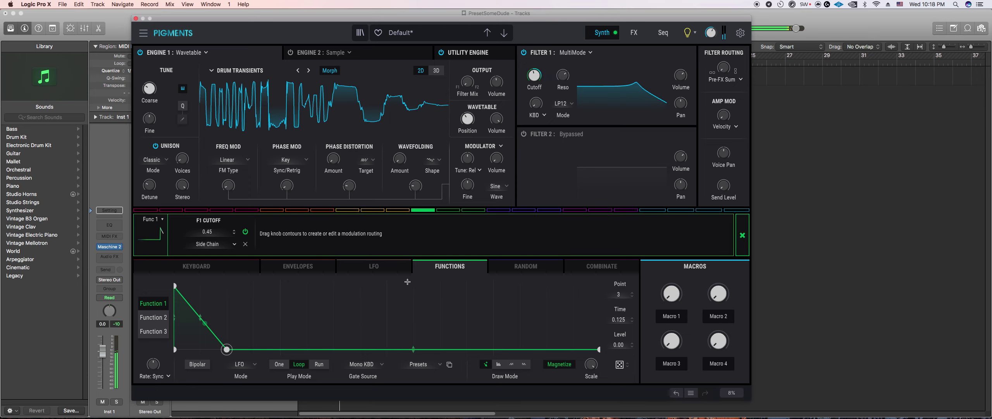
Step: Turn off Hold in the keyboard play settings and audition several notes on the virtual keyboard
click(297, 266)
click(196, 266)
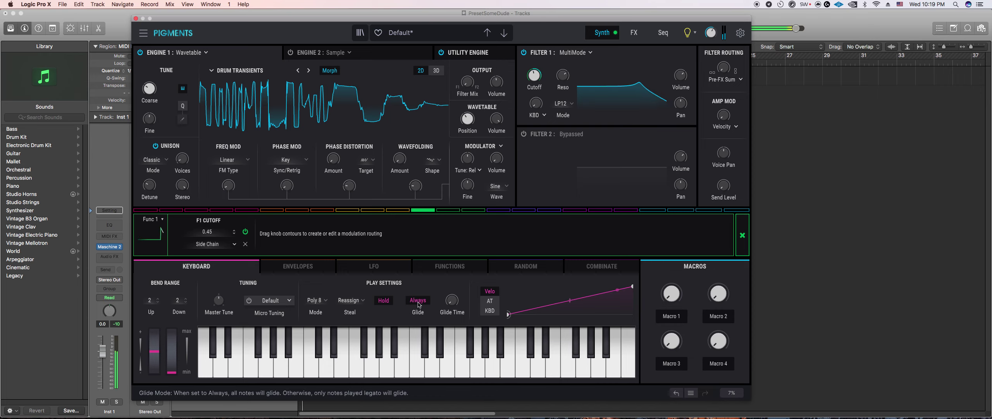
click(383, 300)
click(370, 364)
click(370, 365)
click(327, 364)
click(266, 364)
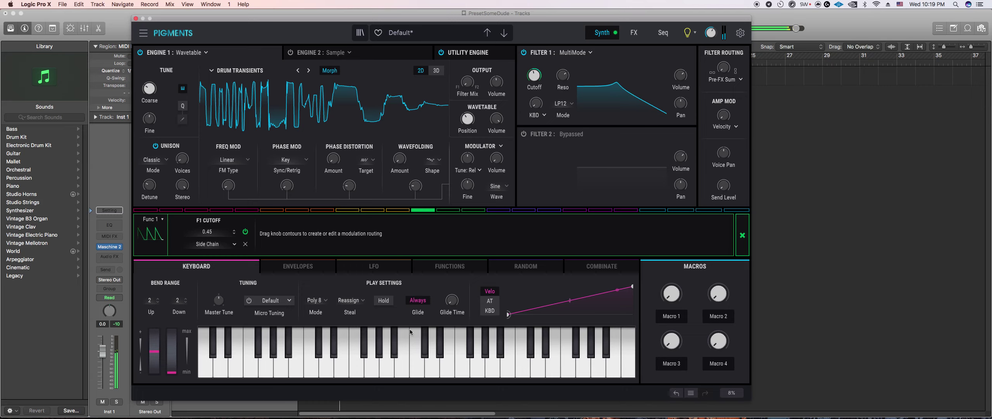
Step: Set Function 1's modulation of Filter 1 Cutoff to 0.00 and turn Hold back on
mouse_move(534, 69)
mouse_down()
mouse_move(535, 93)
mouse_move(535, 60)
mouse_up()
click(378, 303)
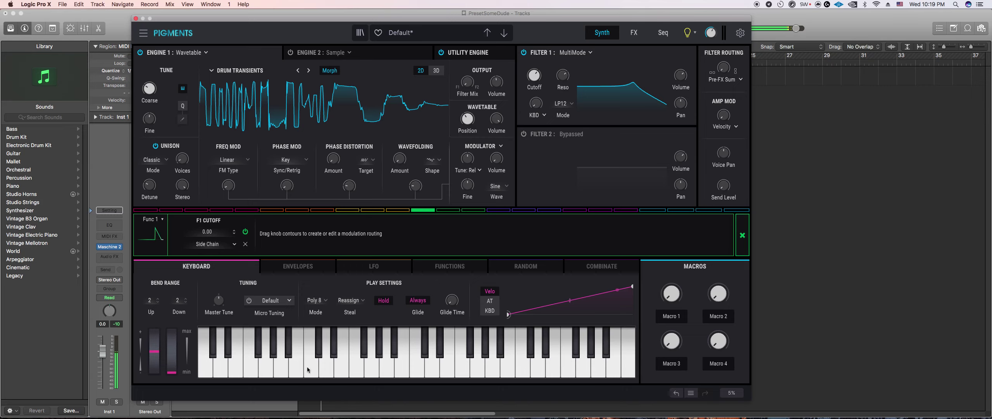
drag(586, 18, 585, 18)
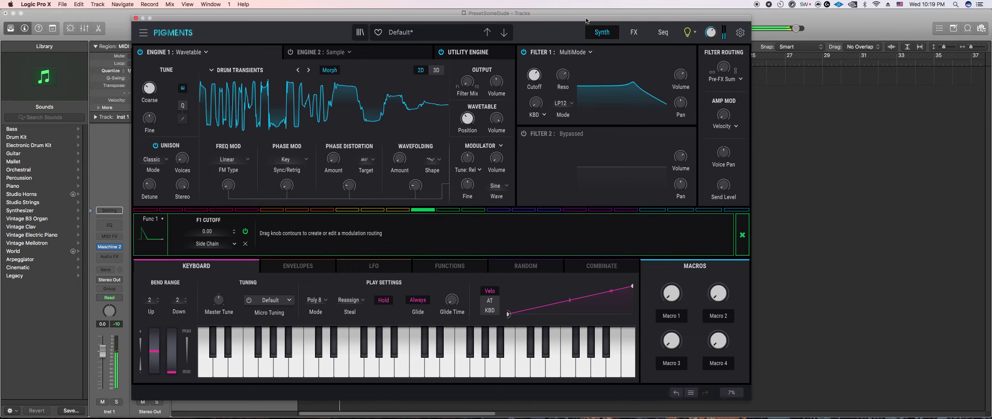
Step: Turn on Filter 2, set its type to Comb, and adjust its damping and frequency
click(524, 133)
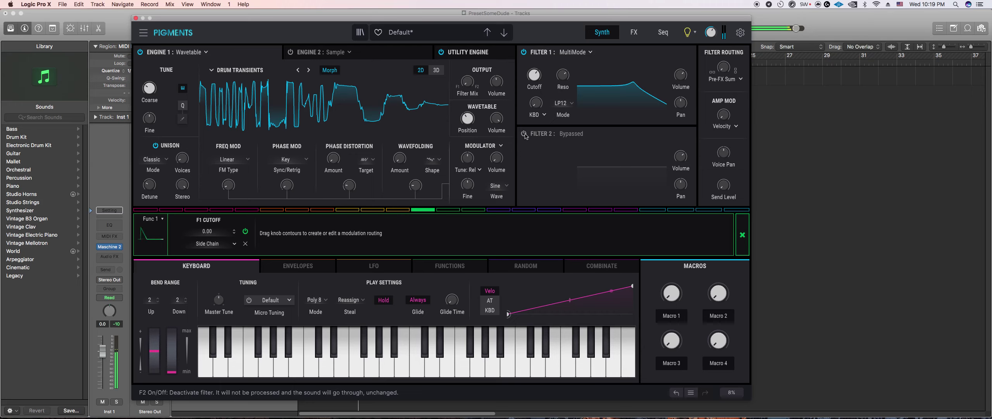
click(575, 133)
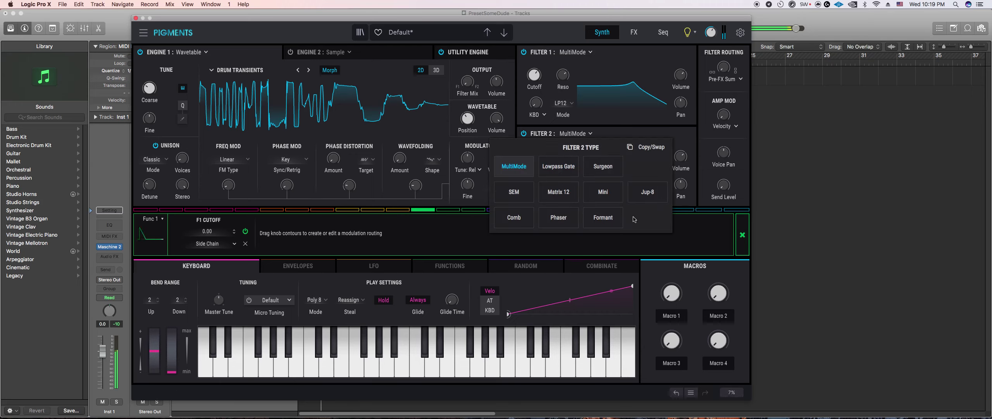
click(521, 217)
mouse_move(562, 156)
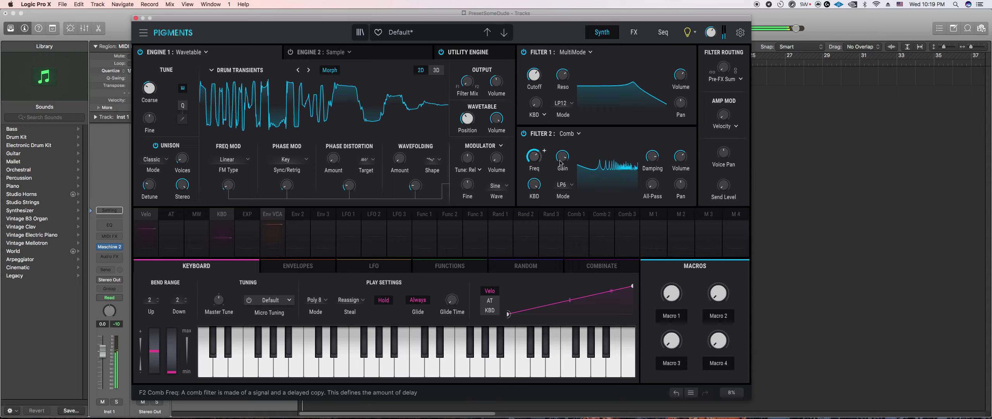
drag(653, 157, 653, 178)
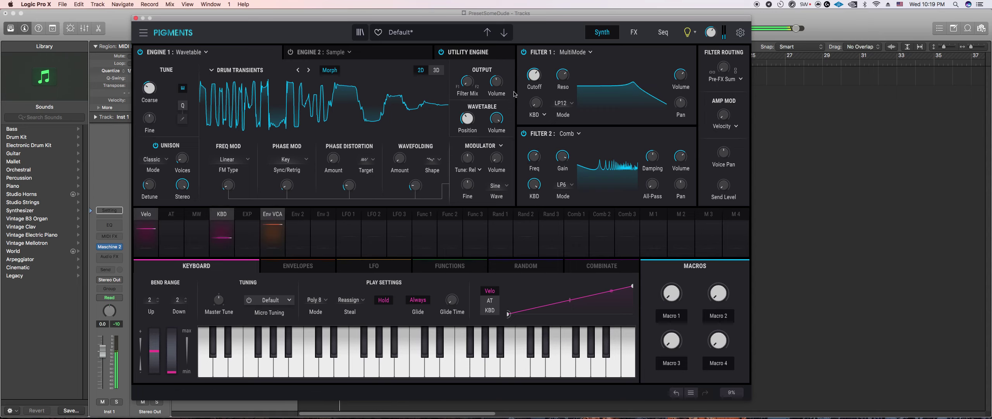
mouse_move(496, 81)
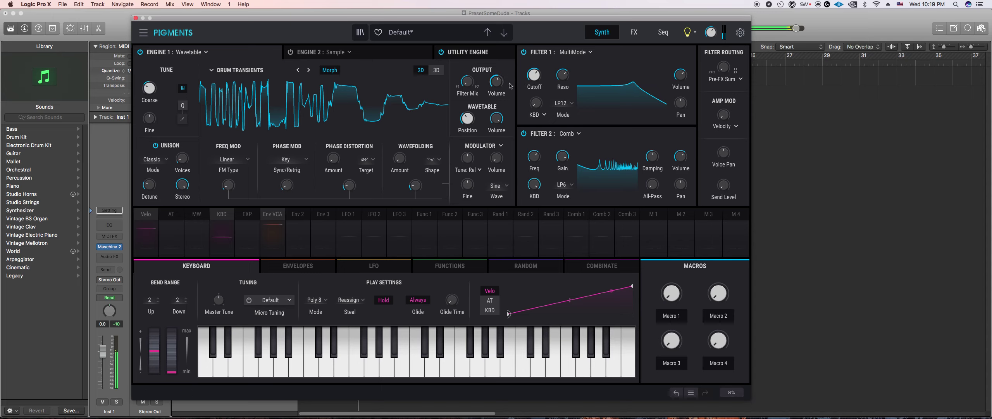
mouse_move(544, 150)
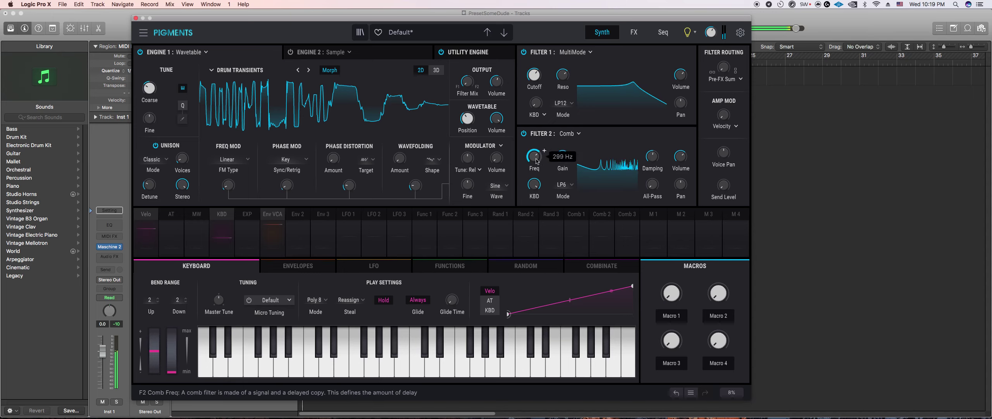
scroll(544, 151, down, 8)
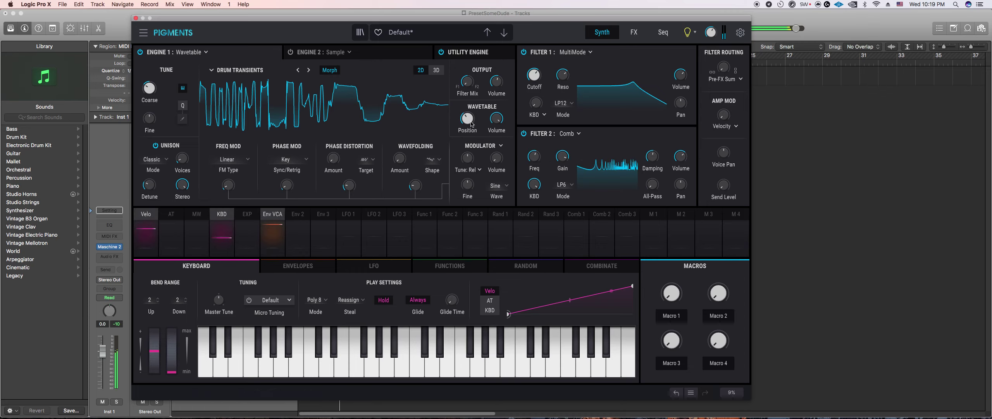
Step: Turn off Hold in the keyboard play settings and audition a low note on the virtual keyboard
click(383, 300)
click(266, 373)
click(266, 374)
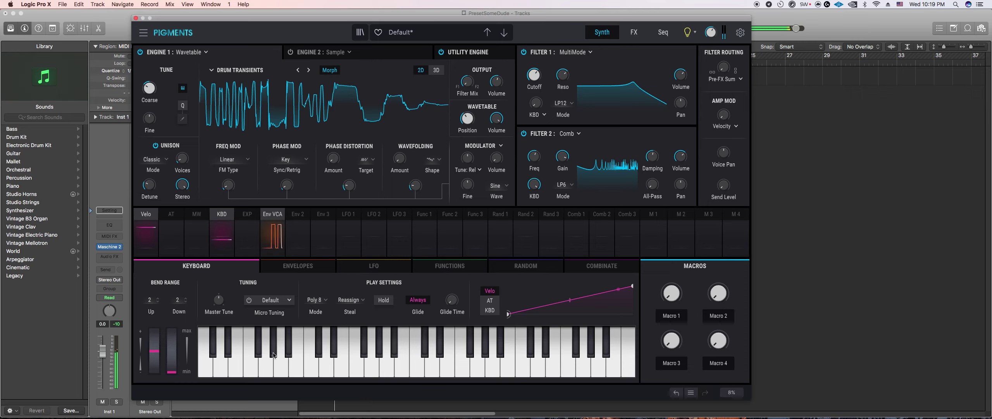
Step: Slightly adjust the Env VCA release and route Function 1 to Engine 1 Volume at 0.94
click(301, 266)
drag(273, 337, 273, 333)
click(438, 266)
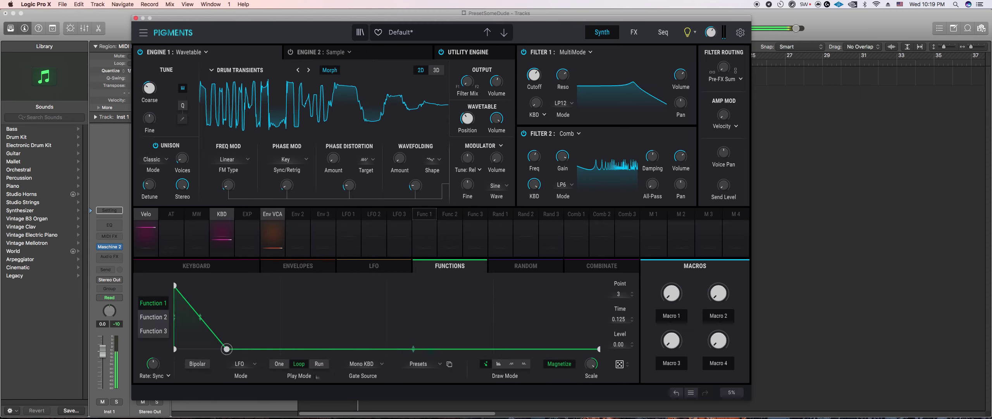
click(425, 225)
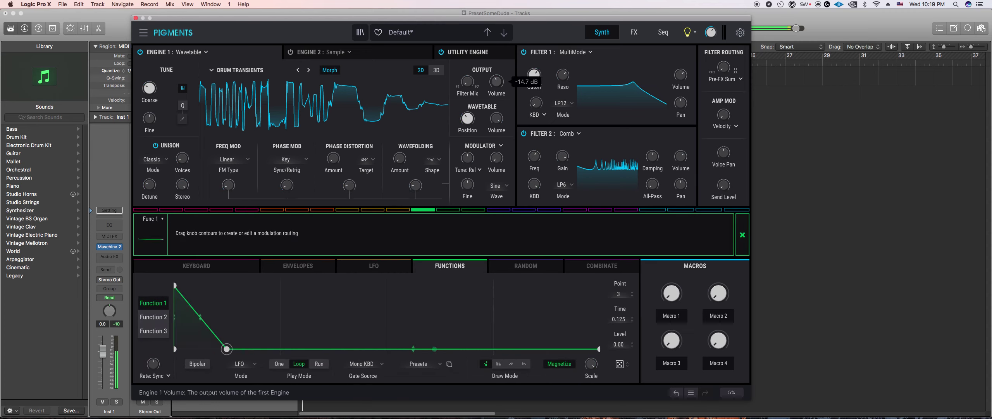
drag(496, 82, 497, 74)
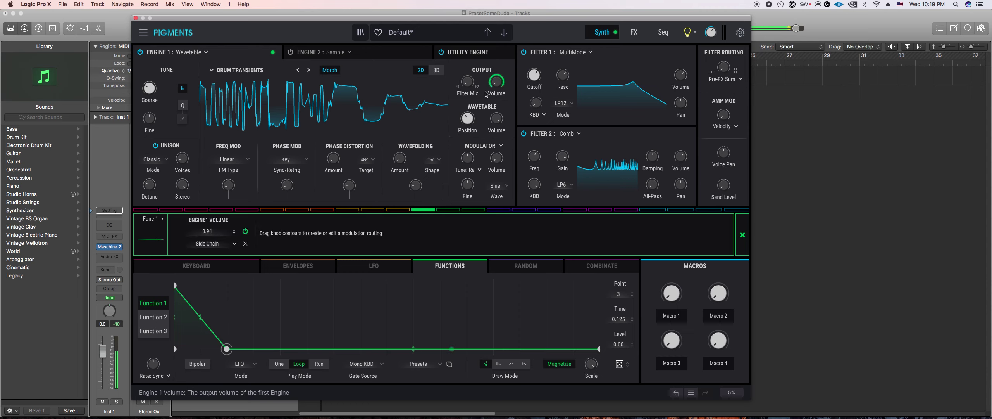
Step: Audition a note on the virtual keyboard with Function 1 modulating the Engine 1 volume
click(309, 266)
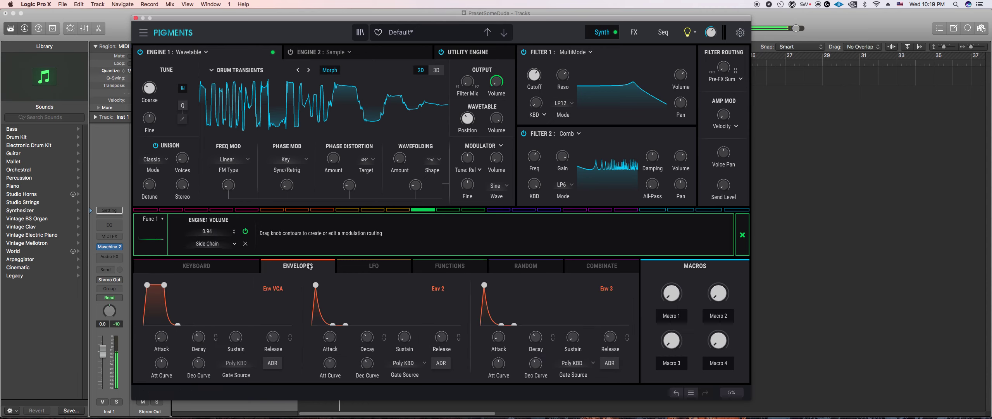
click(206, 267)
click(277, 364)
click(278, 364)
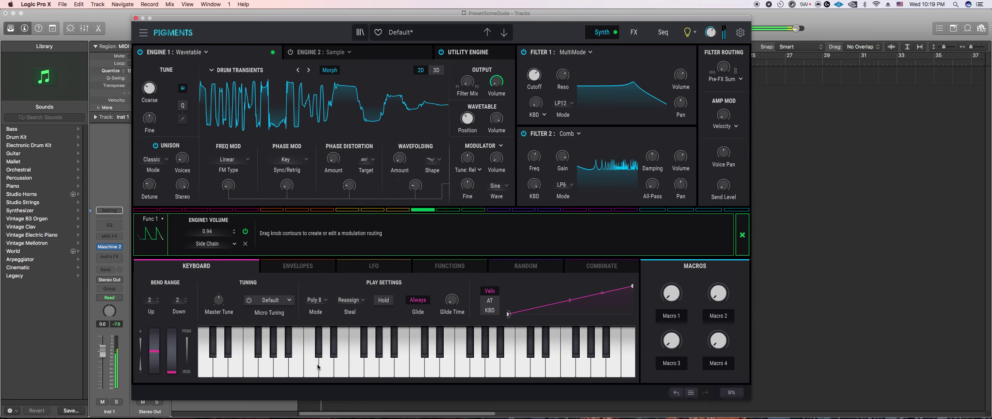
Step: Raise Filter 2's comb gain to 0.990 and audition a note on the virtual keyboard
drag(564, 161, 564, 154)
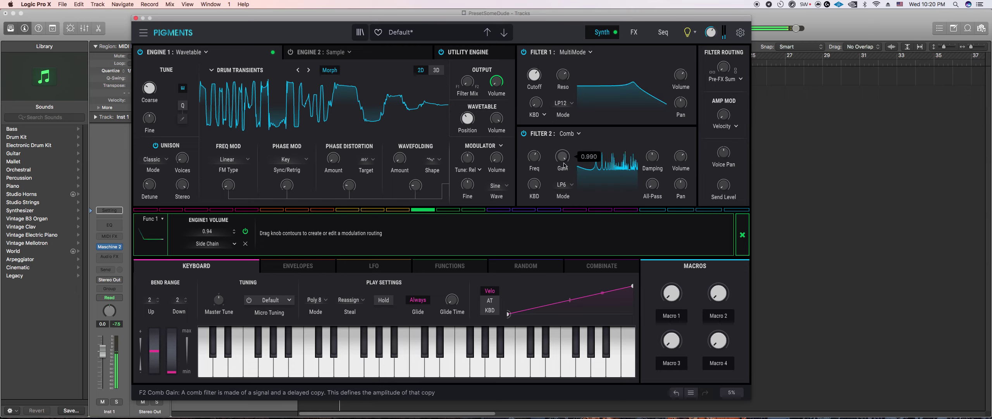
click(313, 370)
click(313, 371)
click(310, 377)
click(310, 378)
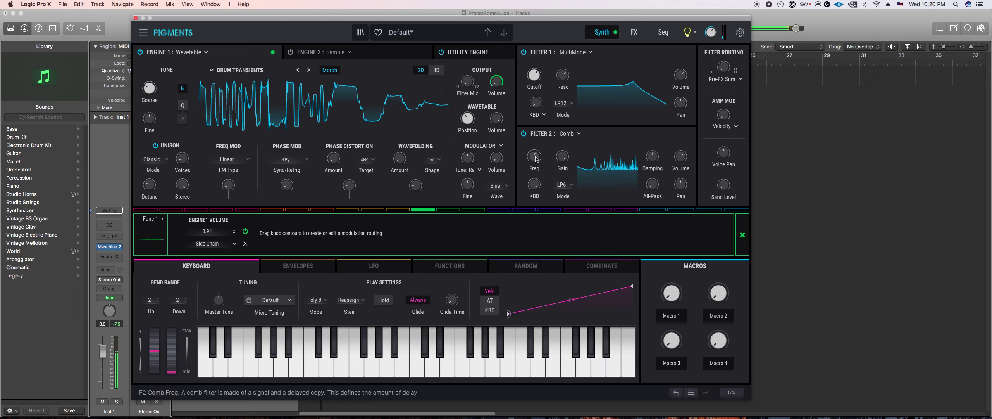
Step: Set Filter 2's comb mode to BP6 and audition low, middle and high notes on the virtual keyboard
click(563, 185)
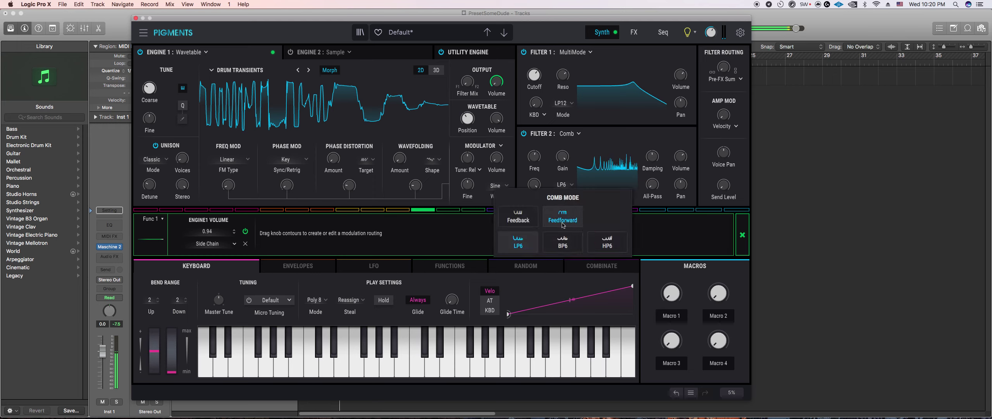
click(563, 241)
click(316, 369)
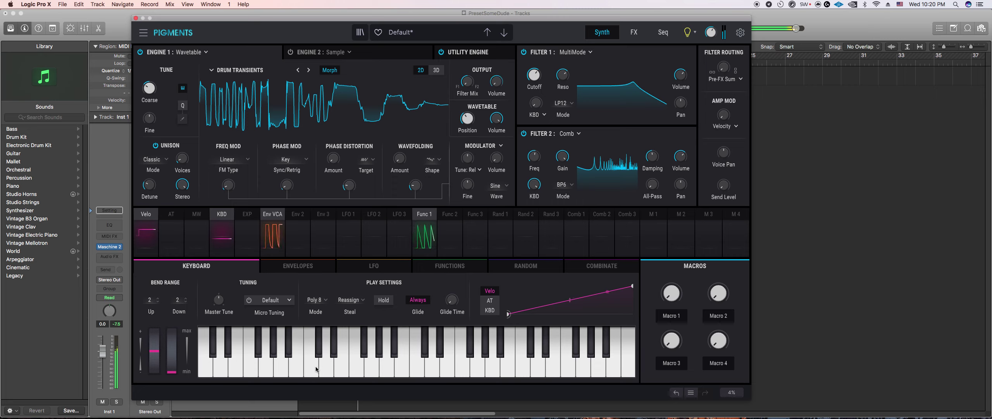
click(317, 371)
click(251, 372)
click(254, 371)
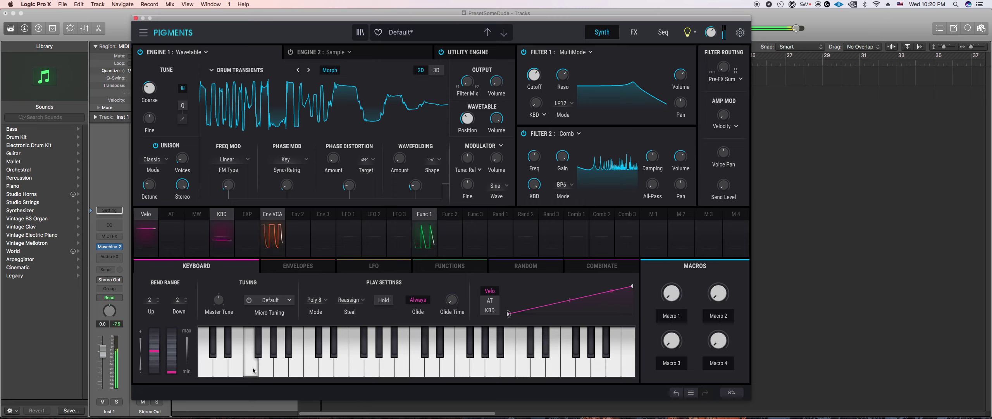
click(466, 371)
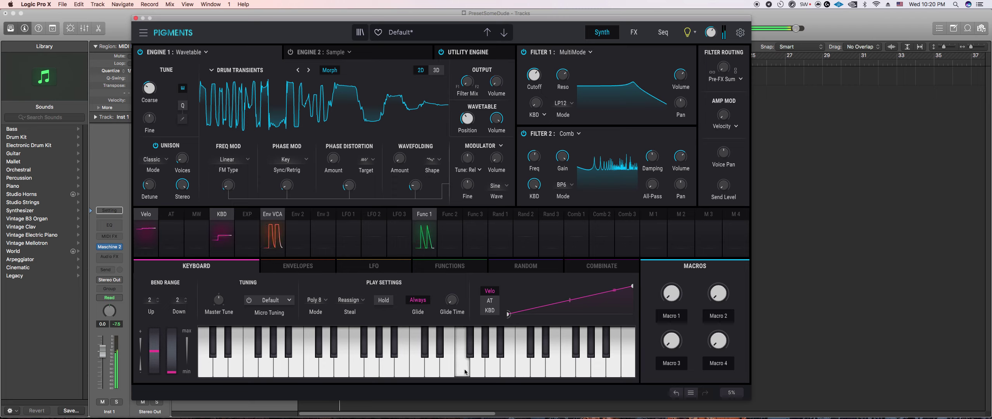
click(466, 371)
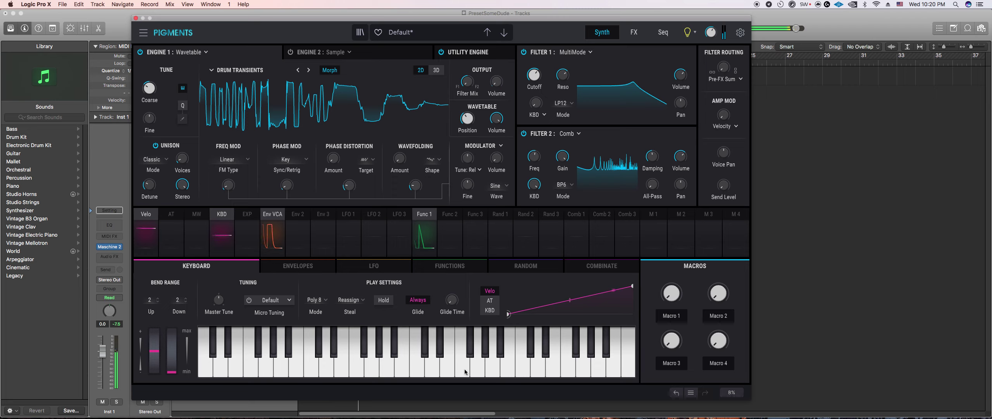
click(466, 370)
click(407, 375)
click(417, 371)
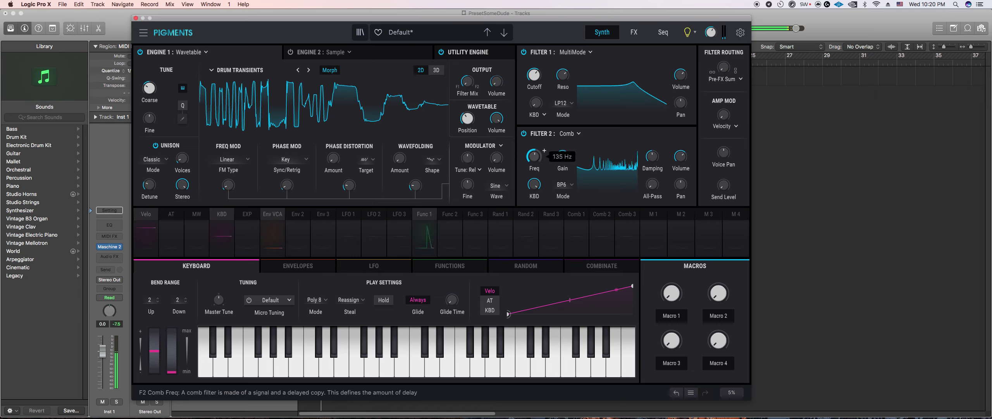
Step: Fine-tune Filter 2's comb frequency and audition notes across the virtual keyboard
drag(533, 156, 534, 158)
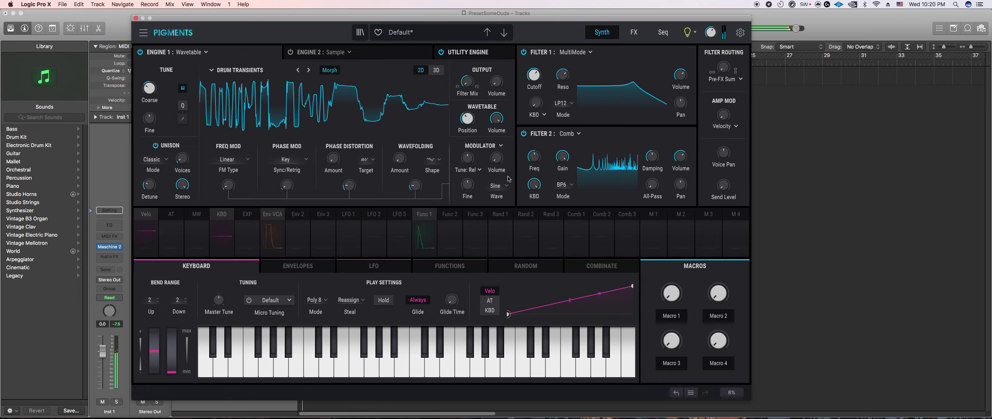
drag(534, 156, 533, 158)
click(417, 368)
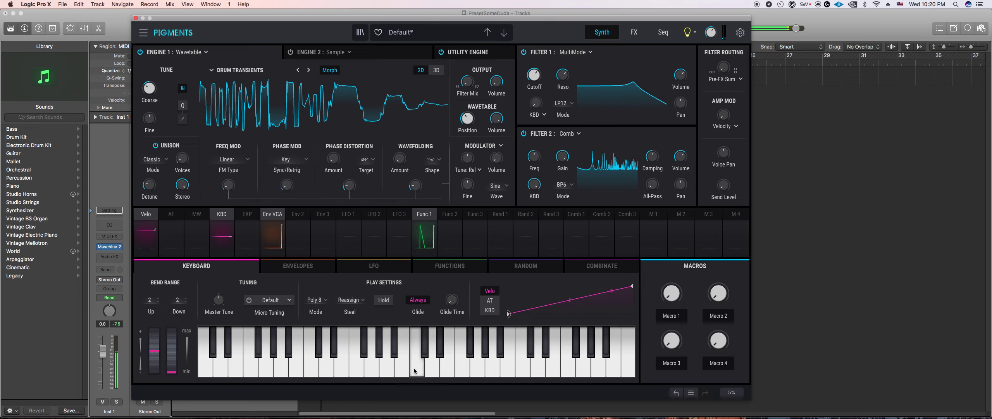
click(489, 354)
click(416, 368)
click(416, 369)
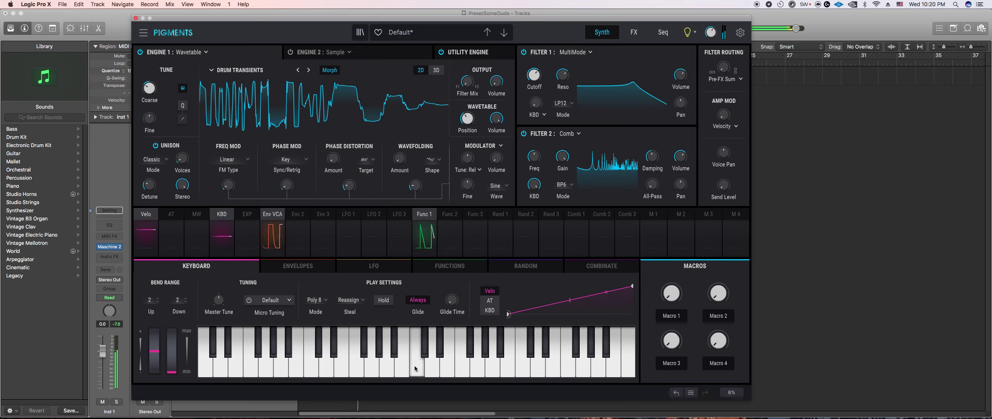
click(250, 368)
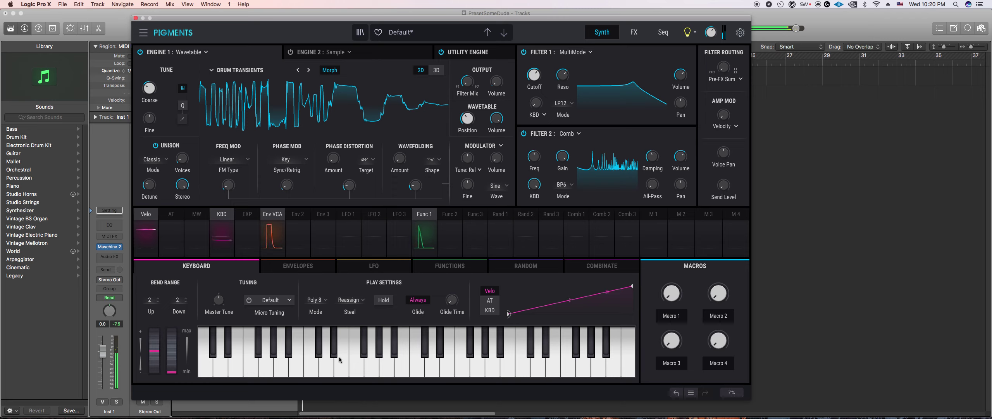
click(339, 370)
click(251, 369)
Step: Turn Hold back on, sustain a low note, and bypass Filter 2
click(383, 304)
click(253, 371)
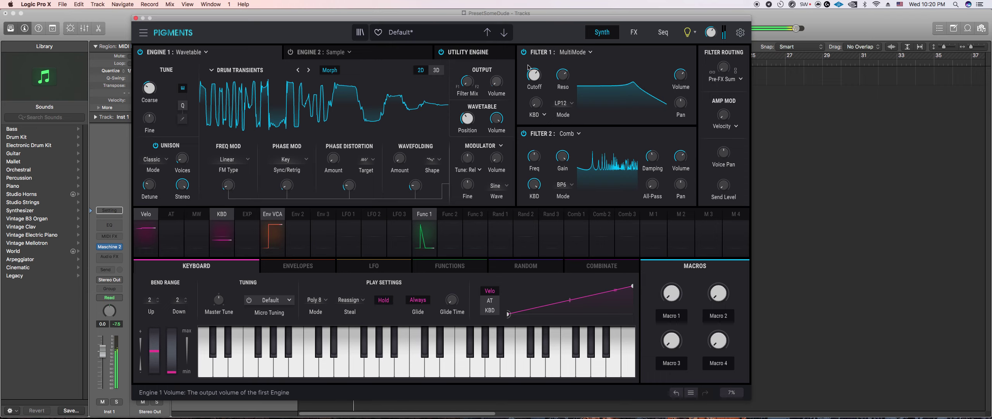
click(524, 133)
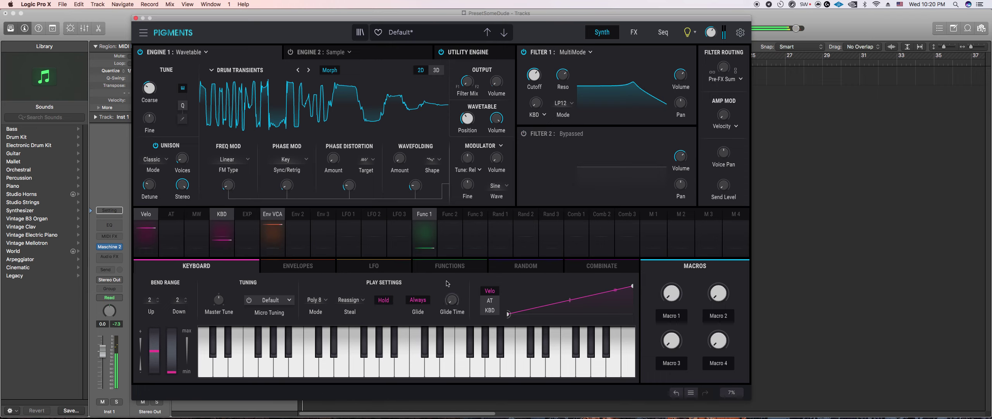
Step: Set Function 1's modulation of Engine 1 Volume to 0.00
click(444, 266)
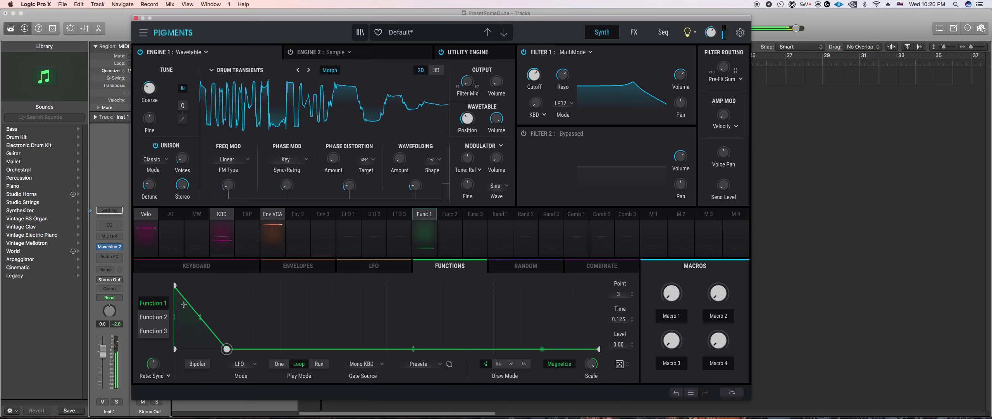
drag(412, 239, 487, 83)
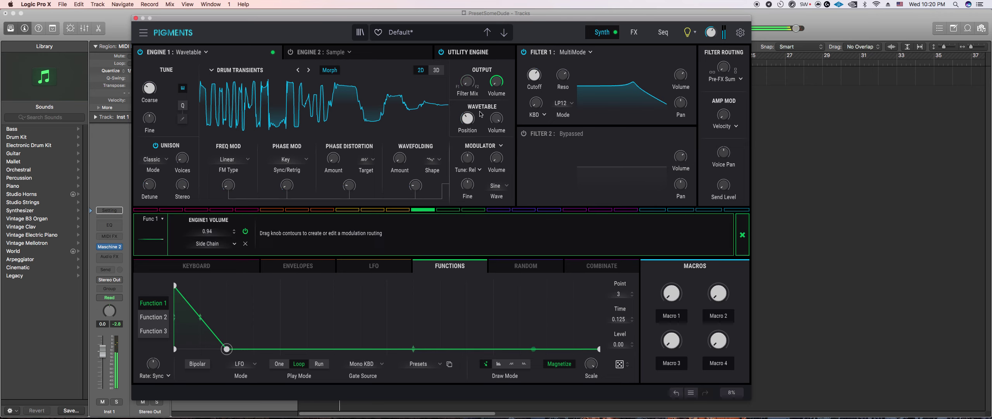
double_click(497, 76)
Step: Lower Engine 1's phase, phase distortion, wavefolding and frequency modulation amounts and set the Phase Distortion Amount to 0.00
drag(333, 159, 333, 140)
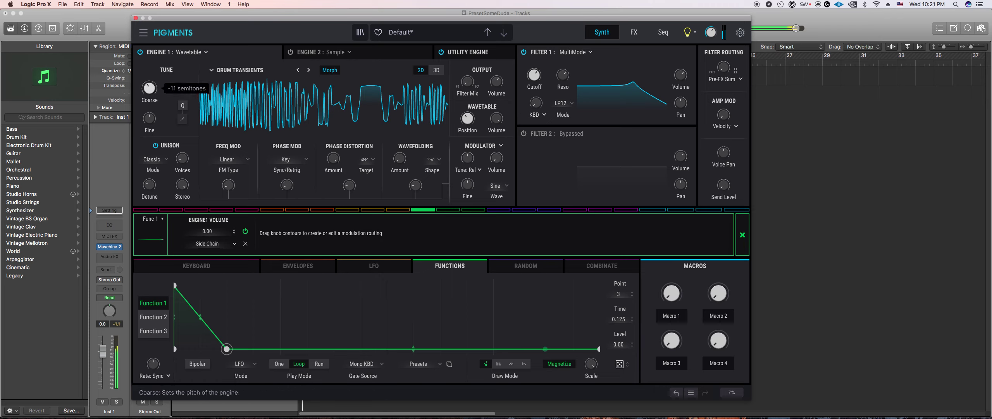
drag(287, 185, 288, 187)
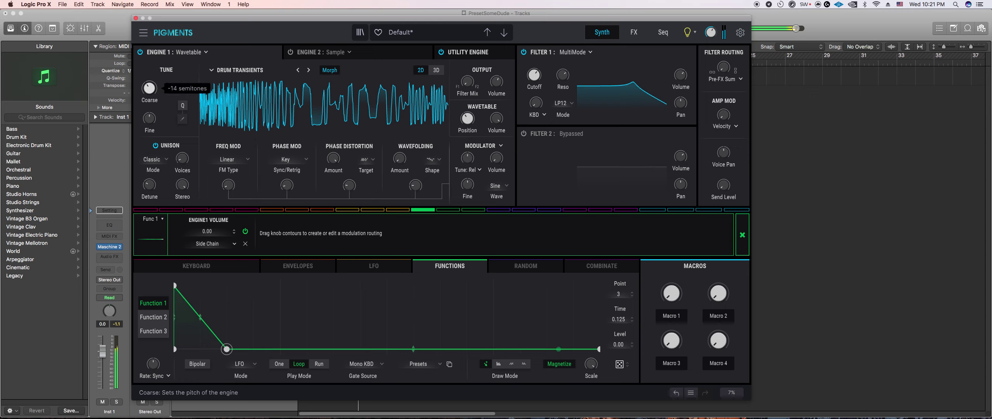
mouse_move(287, 185)
mouse_down()
mouse_move(287, 146)
mouse_move(287, 191)
mouse_up()
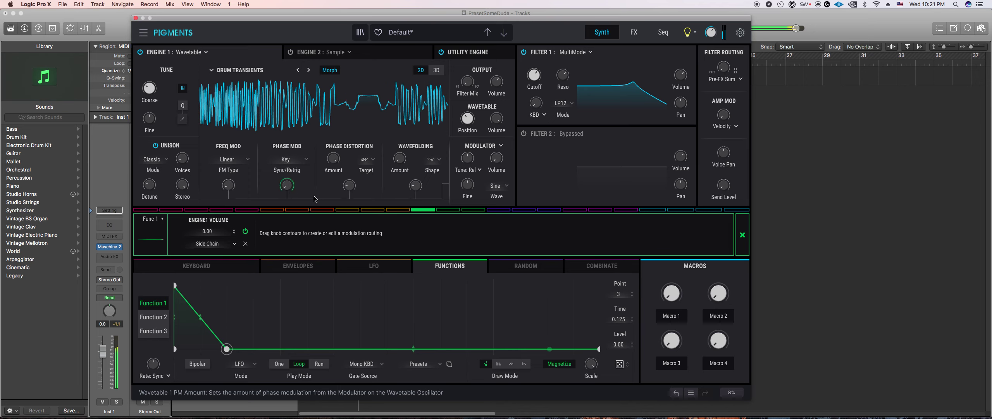
drag(349, 186, 349, 194)
drag(416, 187, 415, 197)
drag(229, 187, 229, 194)
drag(333, 159, 333, 186)
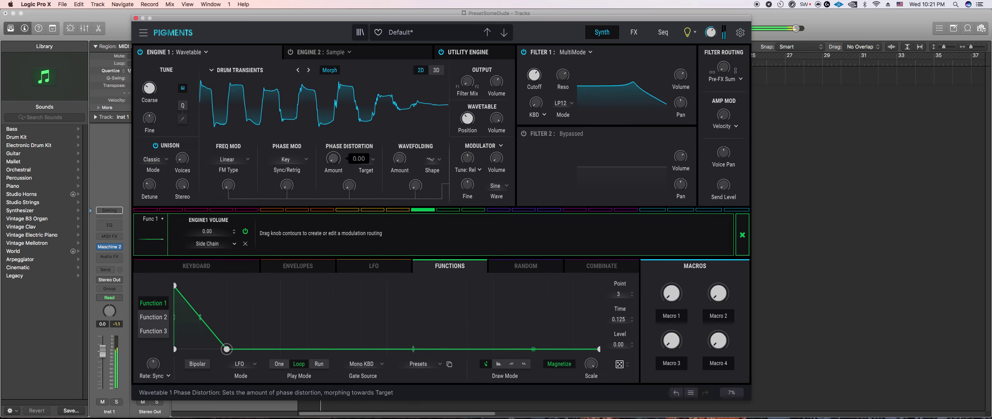
Step: Change Engine 1's modulator wave to Rumble
click(497, 186)
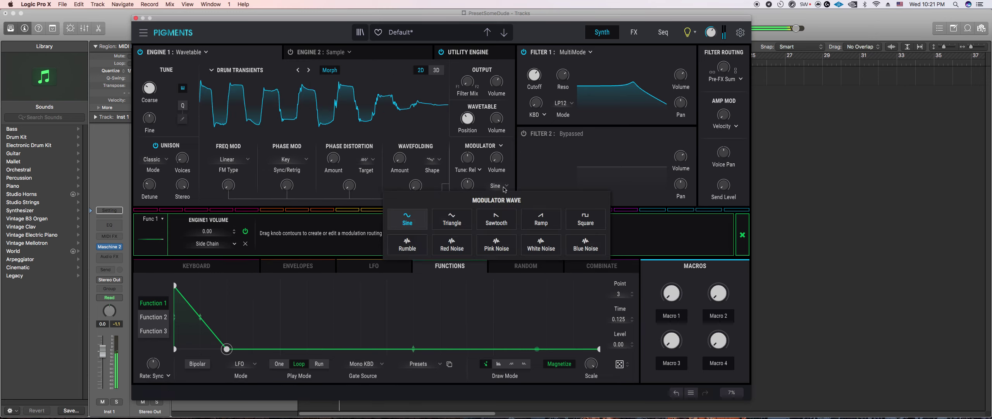
click(407, 245)
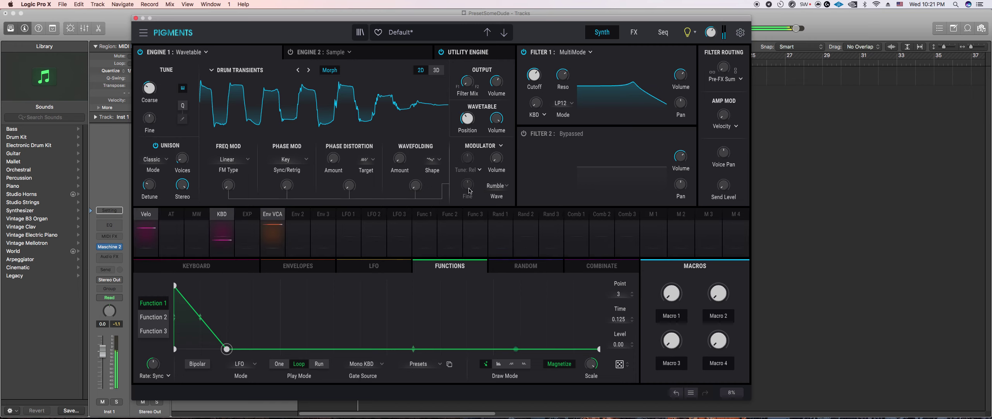
Step: Raise Engine 1's phase modulation, phase distortion and wavefolding amounts slightly and reset its coarse tuning
mouse_move(298, 179)
scroll(298, 179, up, 2)
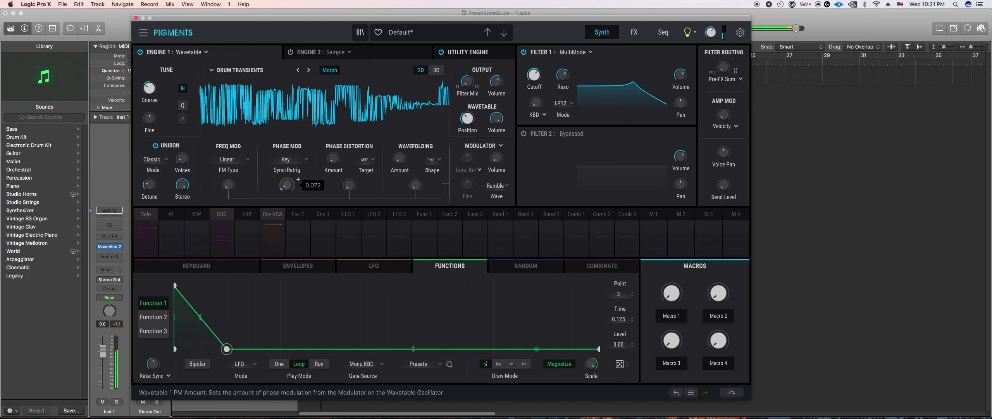
scroll(412, 152, up, 5)
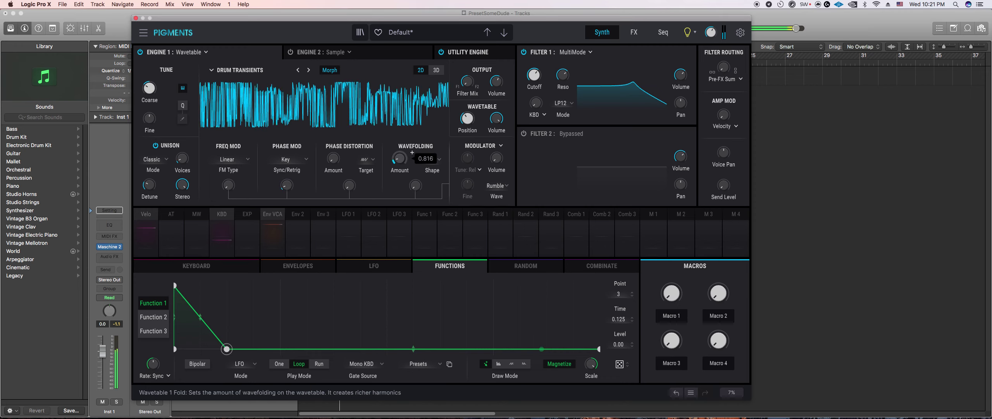
scroll(346, 153, up, 3)
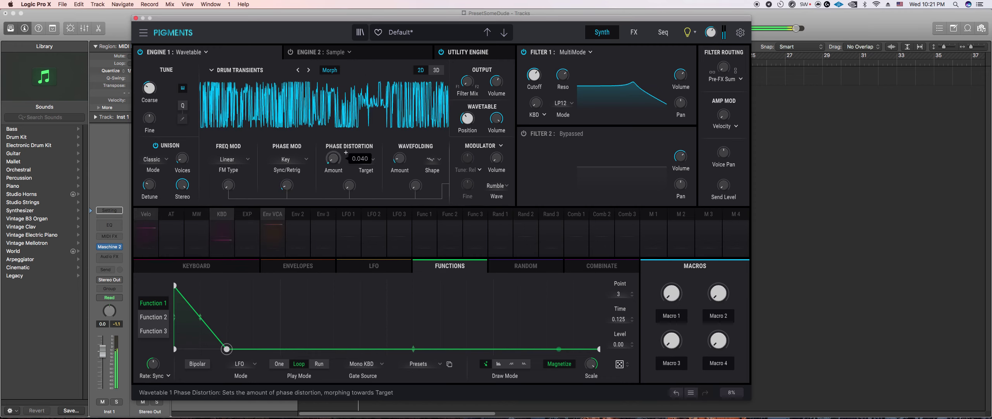
scroll(346, 153, down, 3)
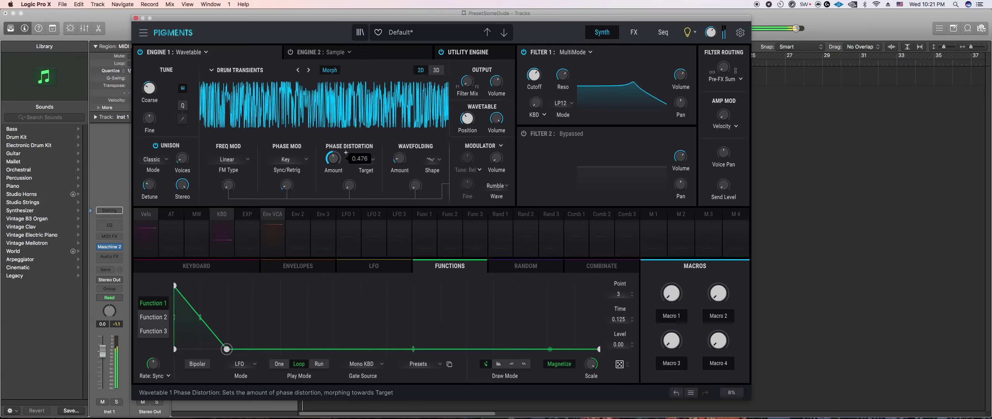
drag(334, 158, 333, 166)
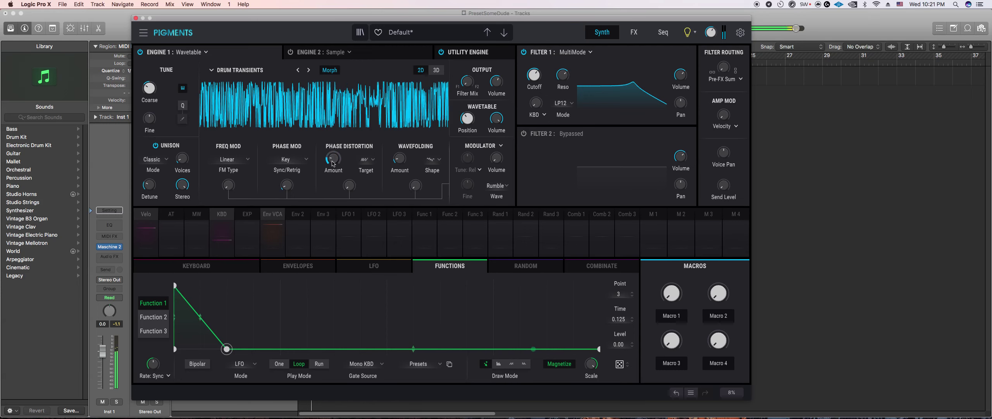
double_click(149, 88)
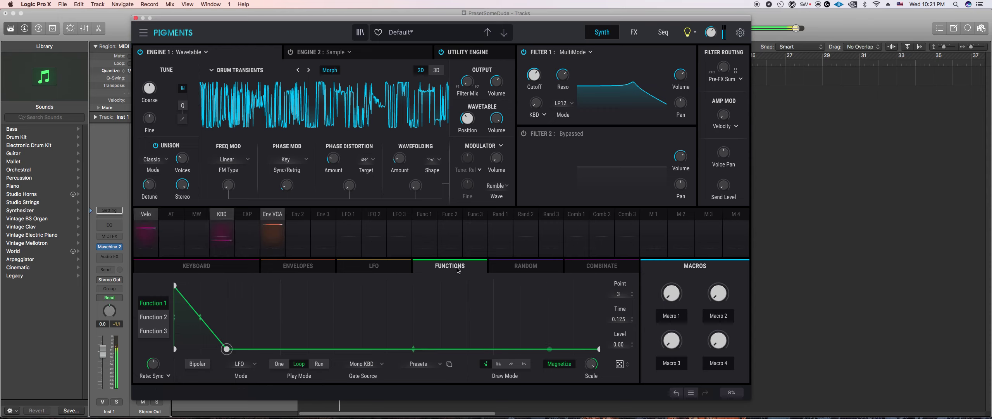
Step: Turn Hold off and set Function 1's modulation of Engine 1 Volume to 0.94
click(208, 265)
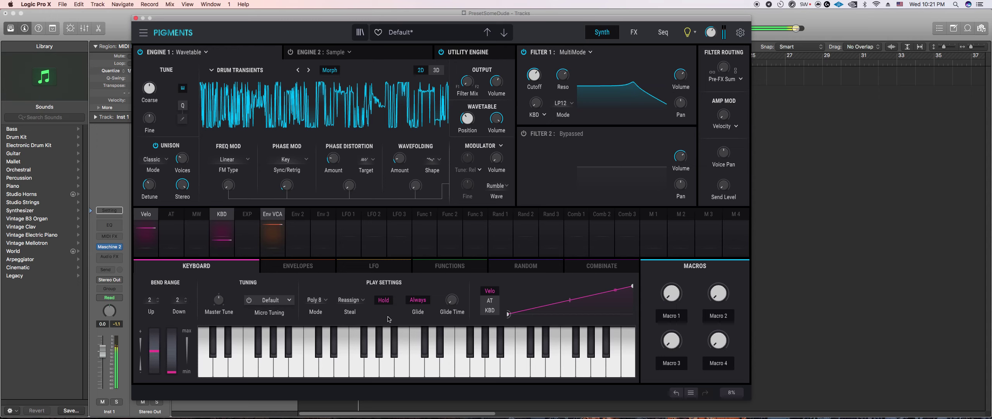
click(448, 266)
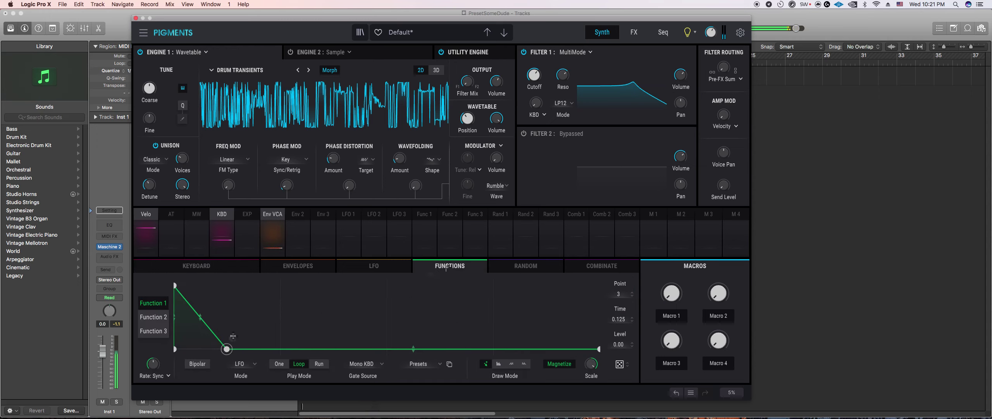
click(424, 213)
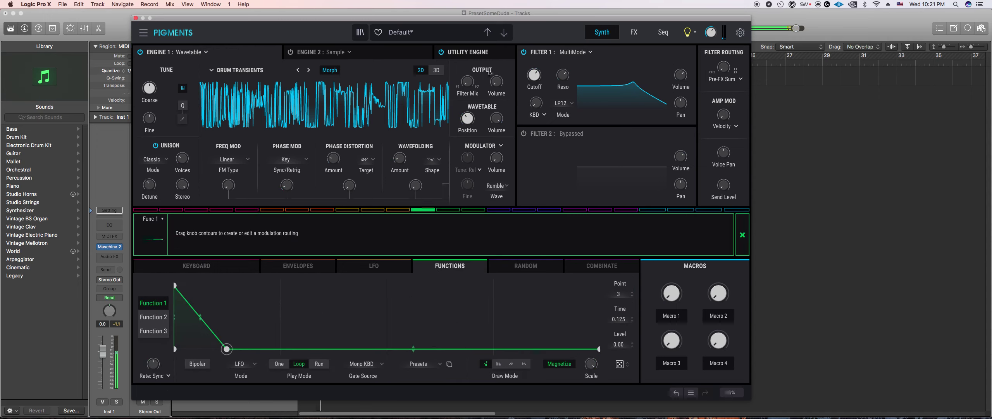
drag(493, 77, 493, 42)
Step: Turn Filter 2 back on and audition notes in the lower half of the keyboard
click(234, 268)
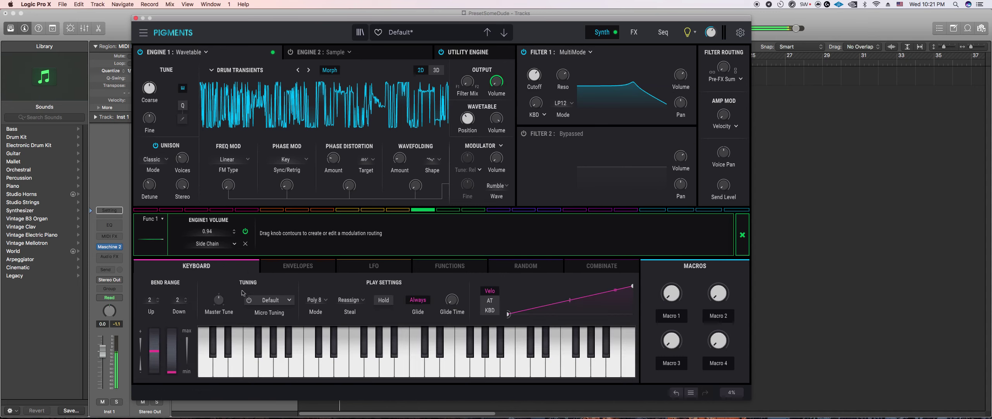
click(265, 373)
click(526, 132)
click(312, 364)
click(312, 365)
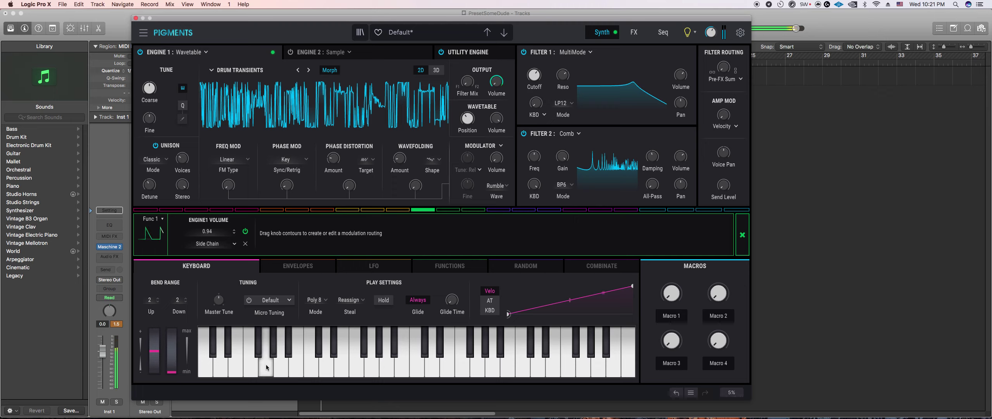
Step: Adjust Filter 2's comb frequency while auditioning mid-range notes
click(414, 372)
drag(414, 372, 401, 372)
click(369, 371)
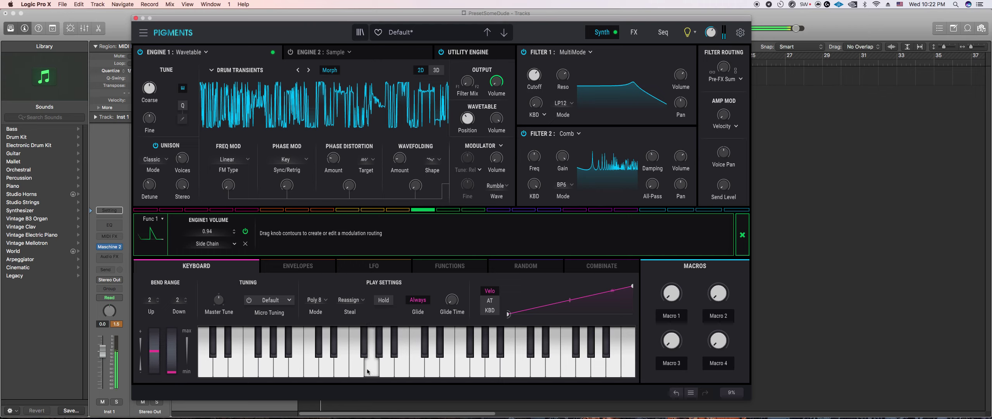
click(369, 372)
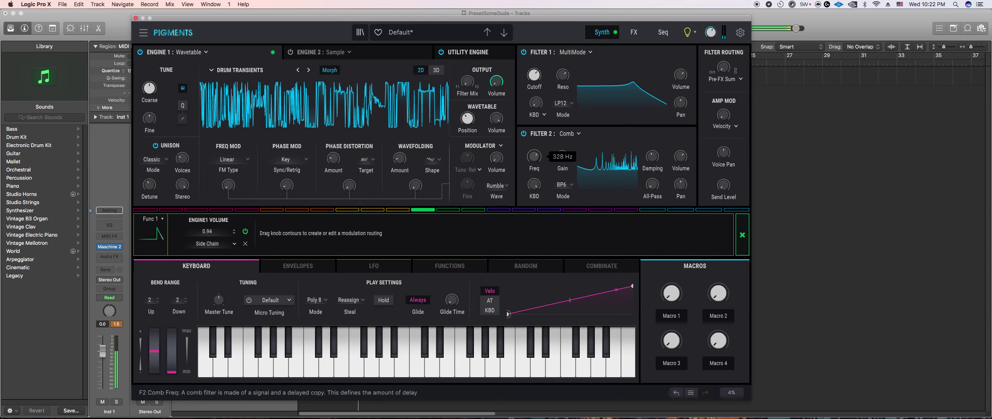
click(376, 360)
click(377, 365)
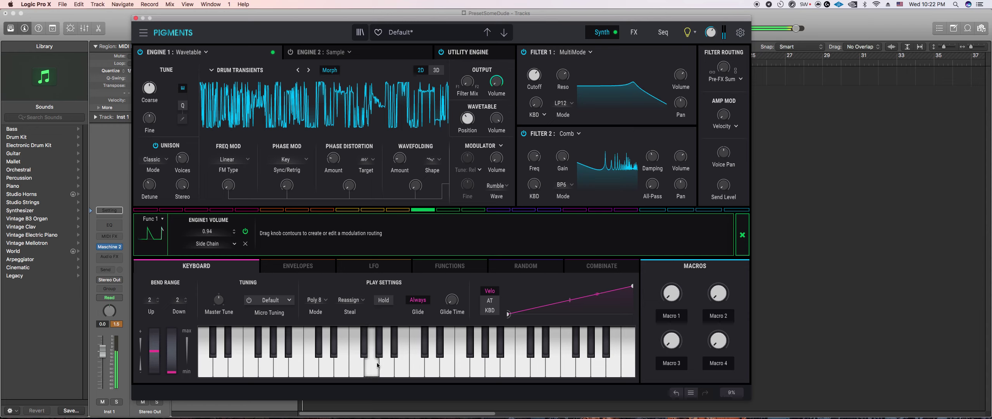
Step: Lower Filter 1's cutoff slightly and adjust Engine 1's wavetable position while auditioning notes
mouse_move(534, 75)
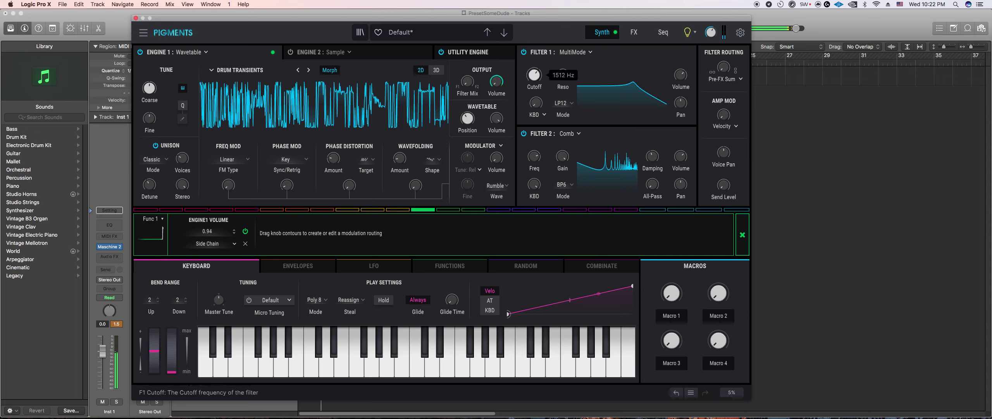
click(372, 369)
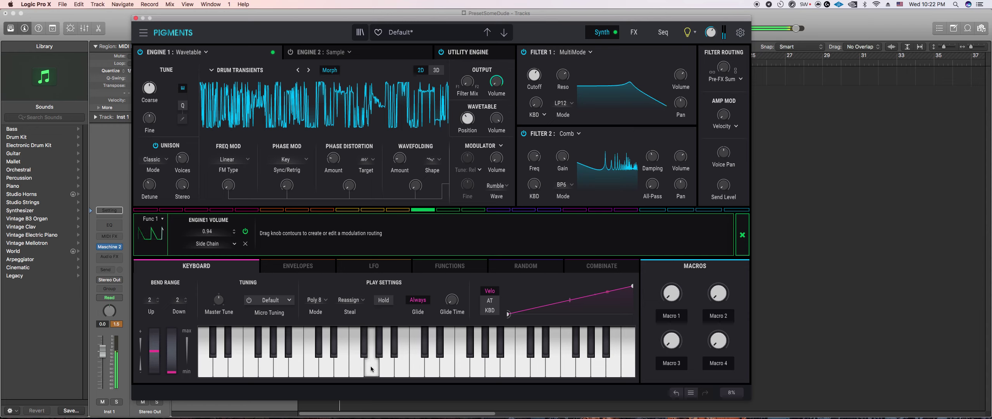
click(371, 368)
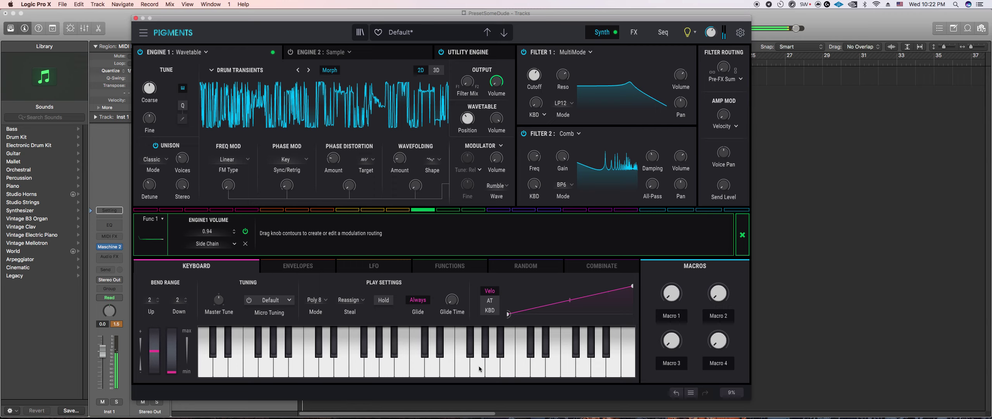
click(430, 364)
drag(469, 121, 469, 116)
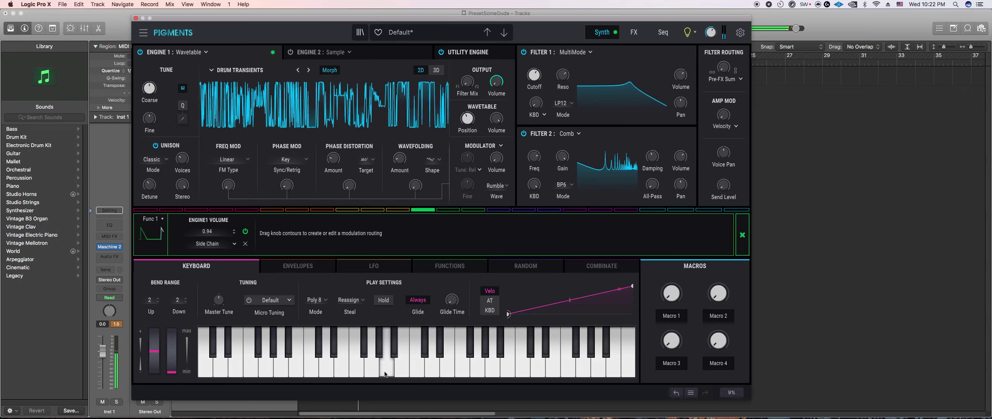
Step: Replace the Delay in the first FX A slot with a Reverb and audition a repeated mid-range note
click(633, 33)
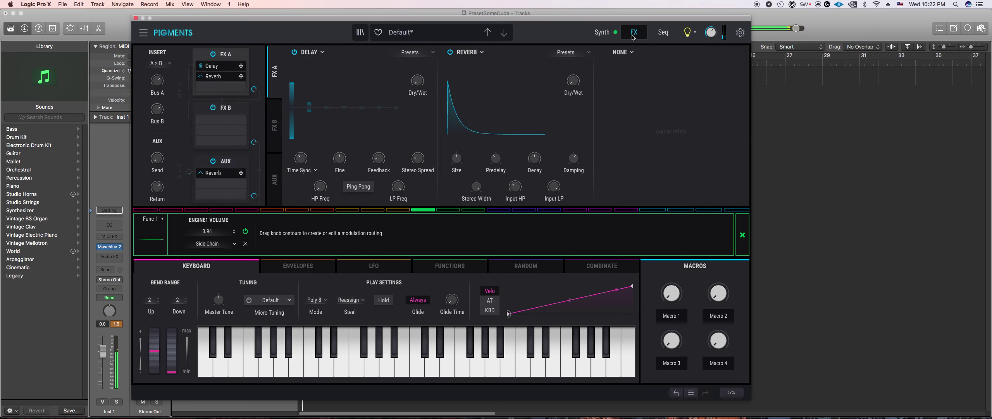
click(322, 52)
click(482, 97)
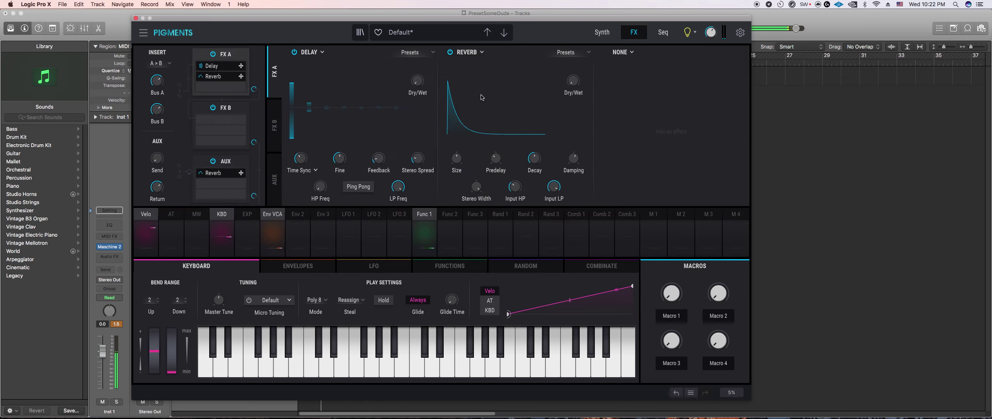
click(321, 52)
click(460, 98)
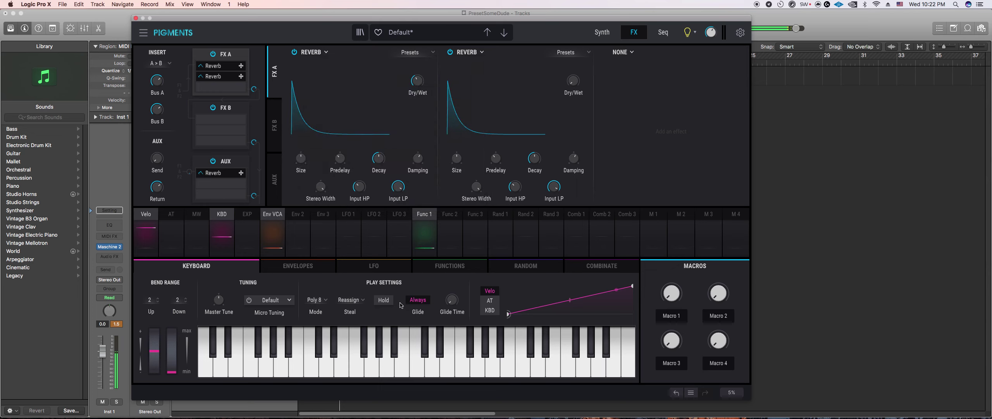
click(384, 367)
click(385, 368)
click(384, 367)
Step: Change the second FX A effect to Multiband and audition a mid-range note
click(469, 52)
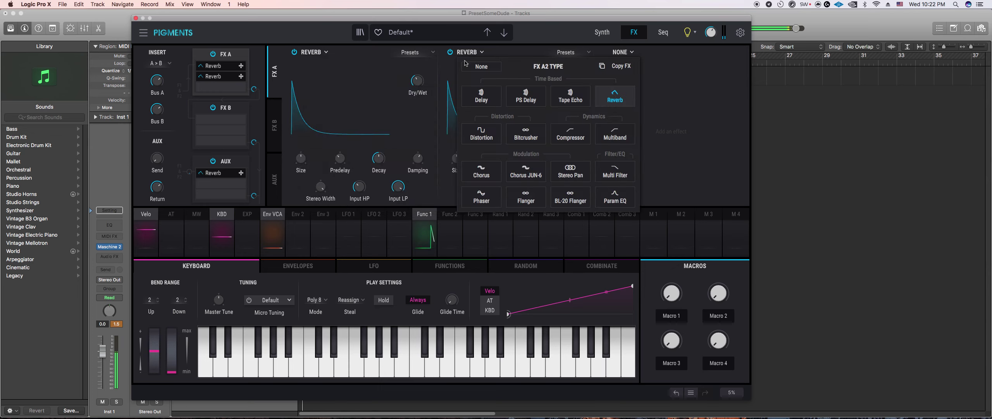
click(624, 137)
click(372, 371)
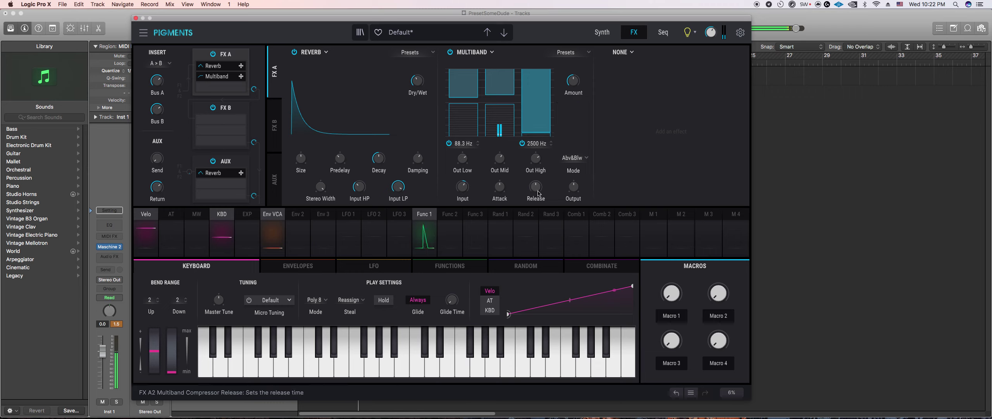
Step: Lower the Multiband's low-band below threshold and set the Reverb Decay to about 0.160 while auditioning notes
click(374, 370)
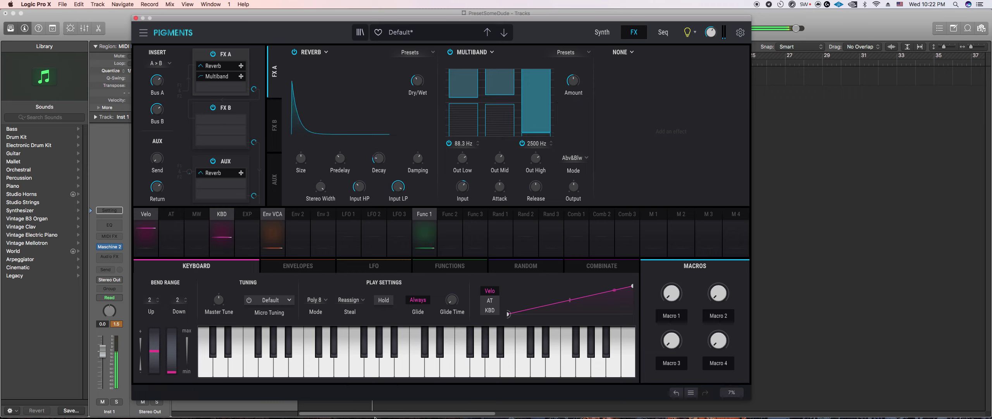
click(376, 371)
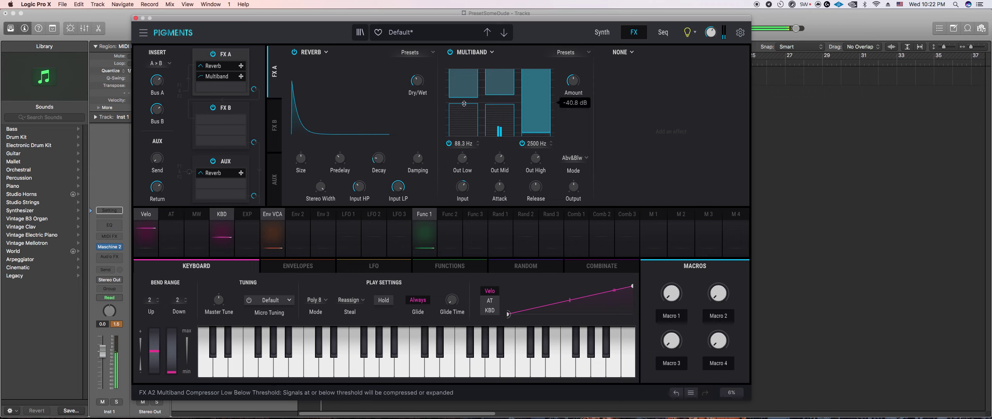
click(367, 370)
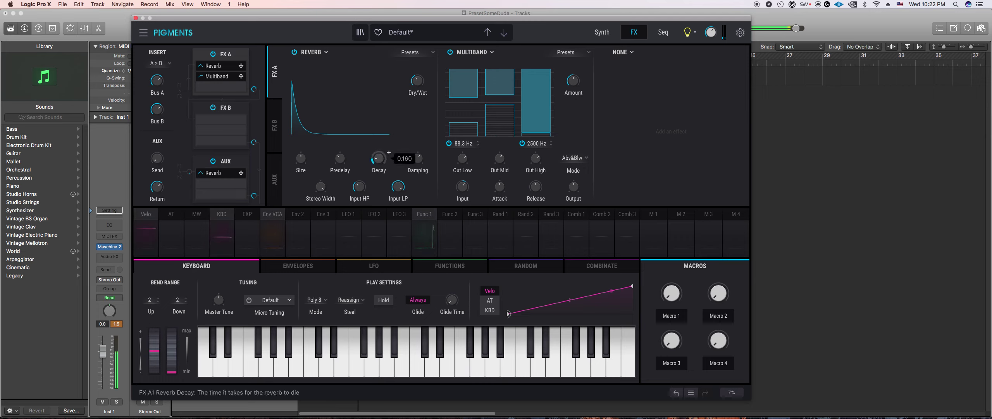
Step: Set the Multiband's high crossover frequency to 1736 Hz and audition a low note
mouse_move(300, 157)
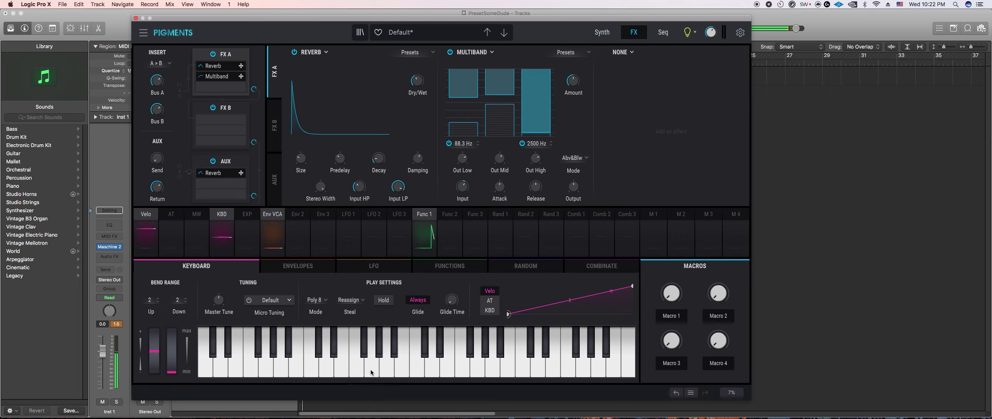
click(266, 368)
click(268, 368)
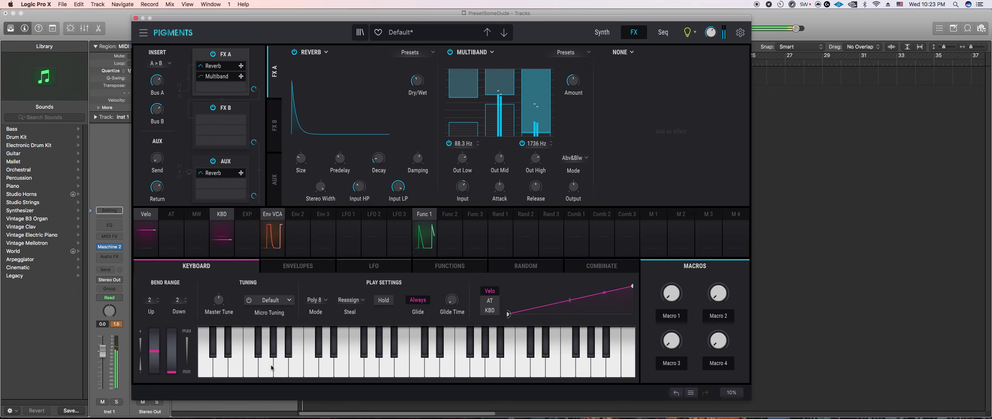
Step: Set Filter 2's comb frequency to 255 Hz and audition a low note with the effects in view
click(601, 33)
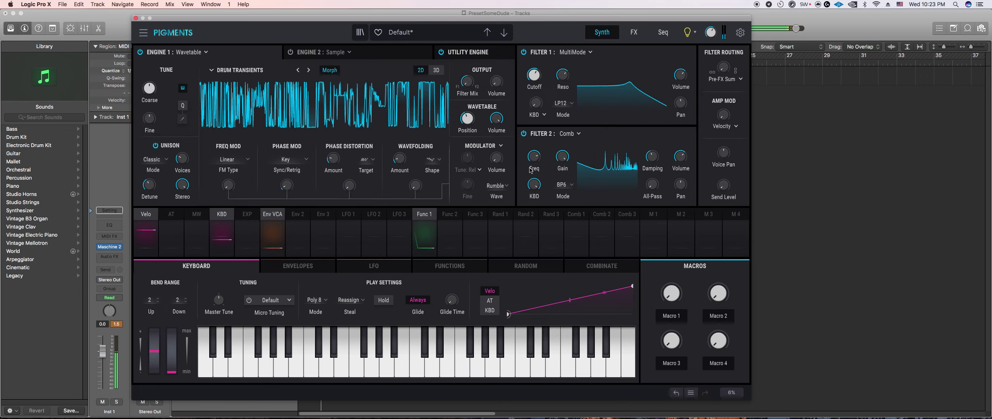
drag(534, 156, 544, 150)
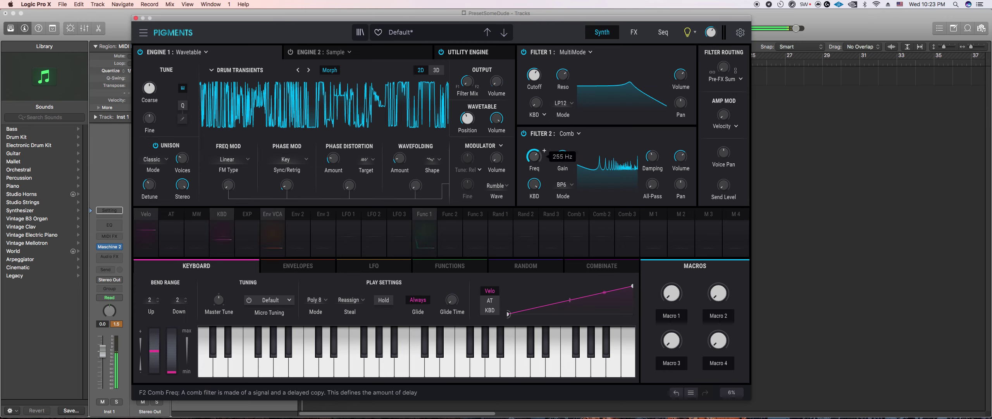
click(634, 32)
click(256, 373)
click(260, 373)
Step: Audition the patch on notes across the keyboard's range and return to the synth view
click(369, 368)
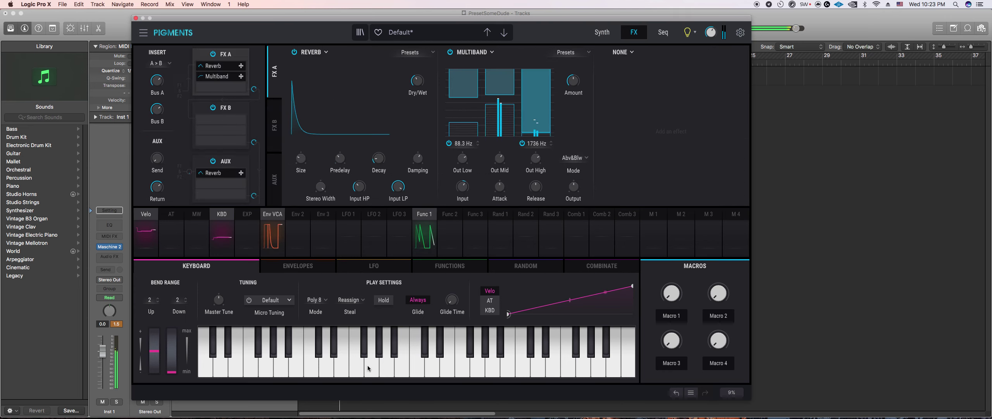
click(368, 368)
click(466, 369)
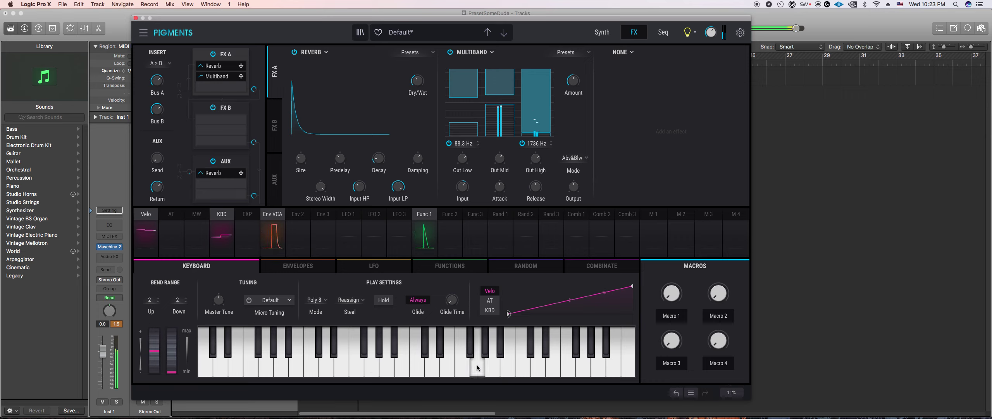
click(364, 369)
click(312, 370)
click(295, 373)
click(341, 370)
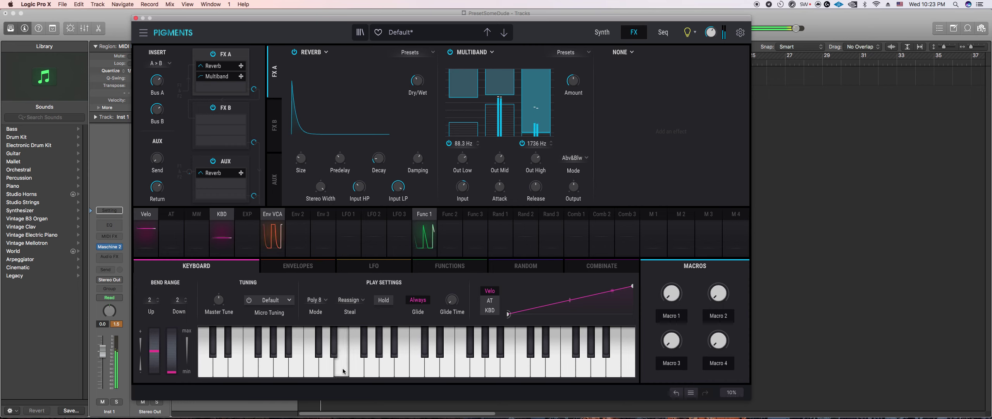
click(239, 370)
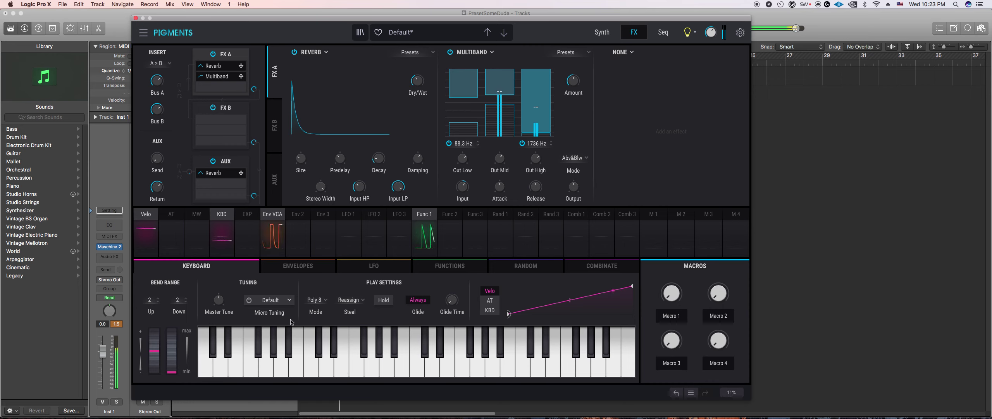
click(605, 38)
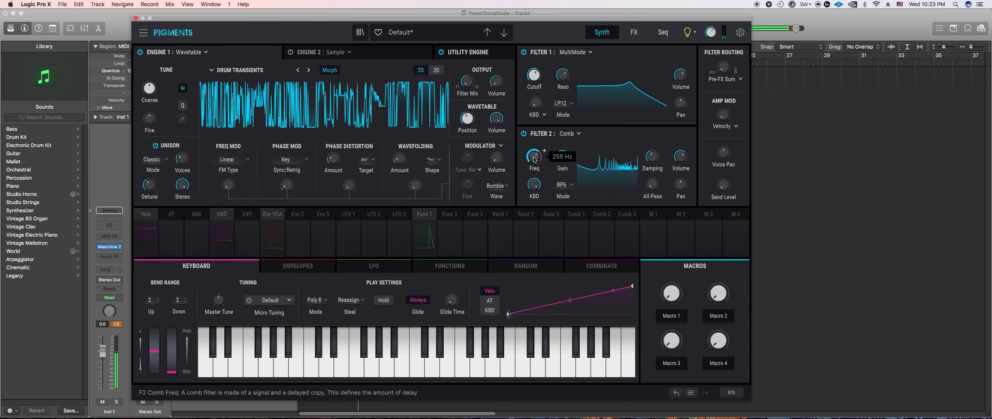
Step: Fine-tune Filter 2's comb frequency slightly lower and audition low, middle and higher notes
click(255, 374)
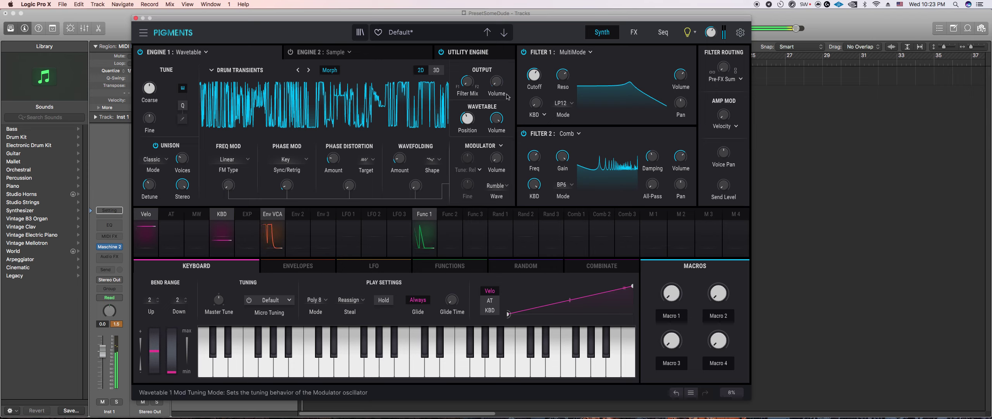
drag(535, 159, 534, 162)
drag(302, 372, 305, 375)
click(306, 375)
click(301, 372)
click(342, 369)
click(342, 368)
click(402, 368)
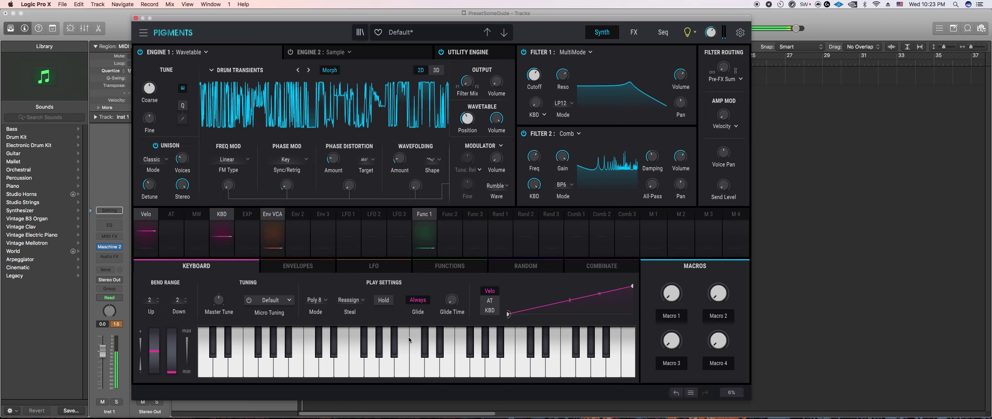
Step: Audition repeated notes in the middle of the keyboard to judge how the comb filter responds
click(397, 371)
click(397, 371)
click(400, 374)
click(346, 368)
click(346, 368)
click(346, 368)
click(347, 368)
click(347, 368)
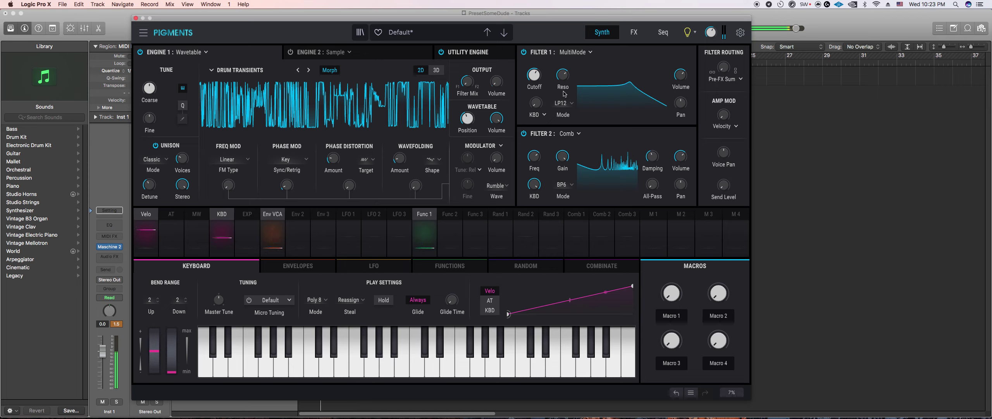
Step: Set Filter 1's cutoff to 989 Hz and audition a mid-range note
click(567, 105)
click(567, 105)
drag(534, 75, 534, 77)
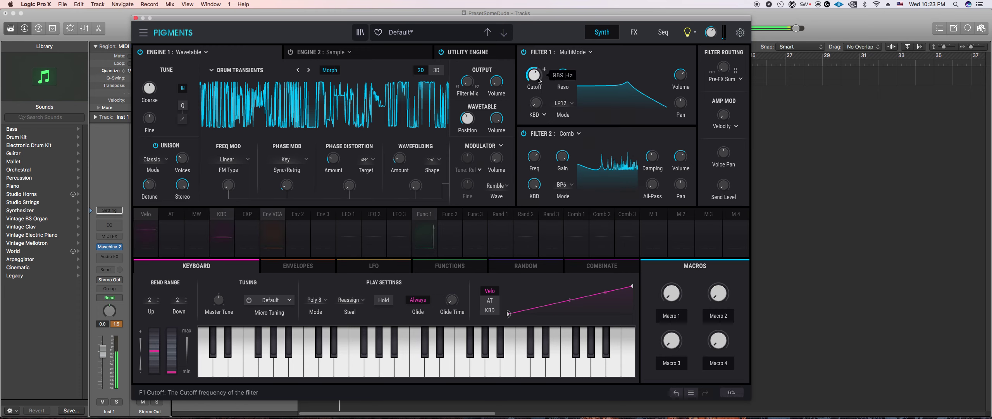
click(348, 372)
click(347, 374)
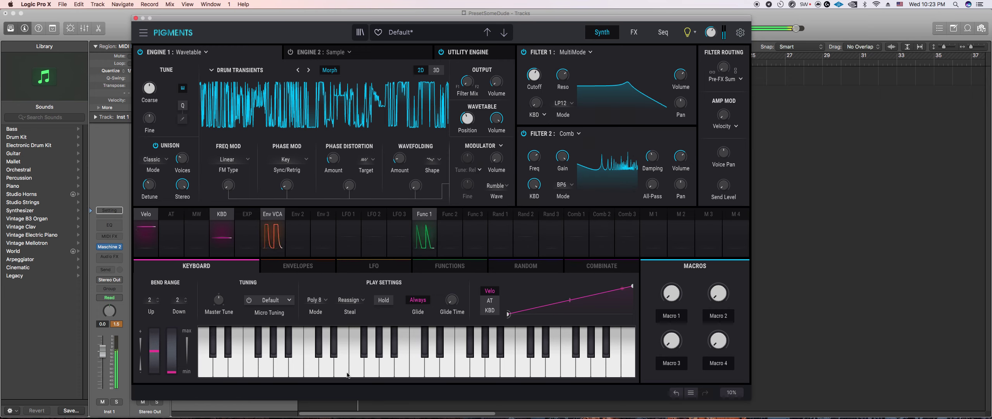
click(347, 374)
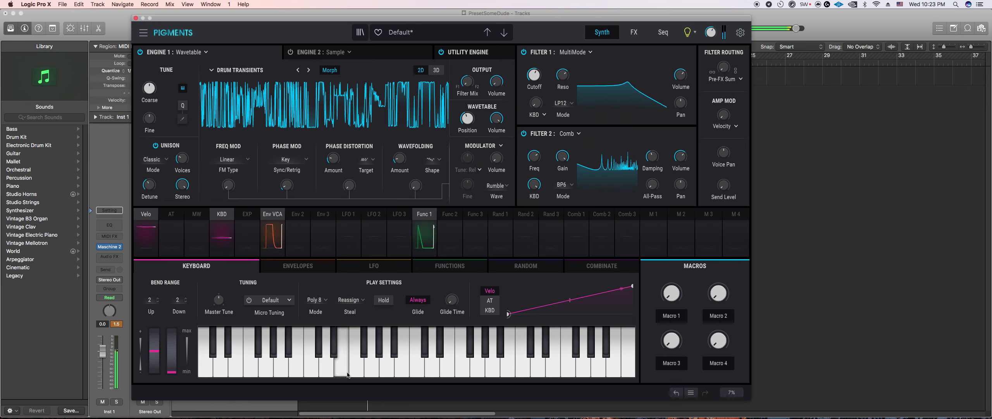
Step: Set the Multiband's high crossover frequency to 1971 Hz and audition a mid-range note through the effects
click(634, 33)
drag(536, 143, 537, 137)
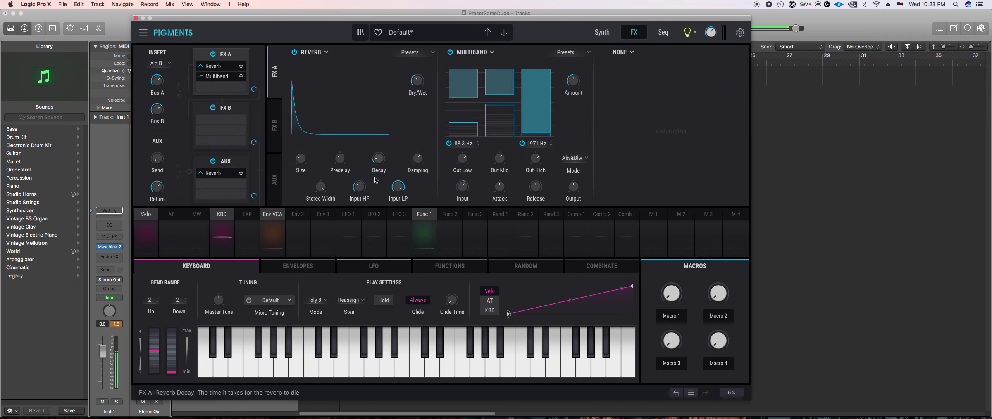
mouse_move(427, 74)
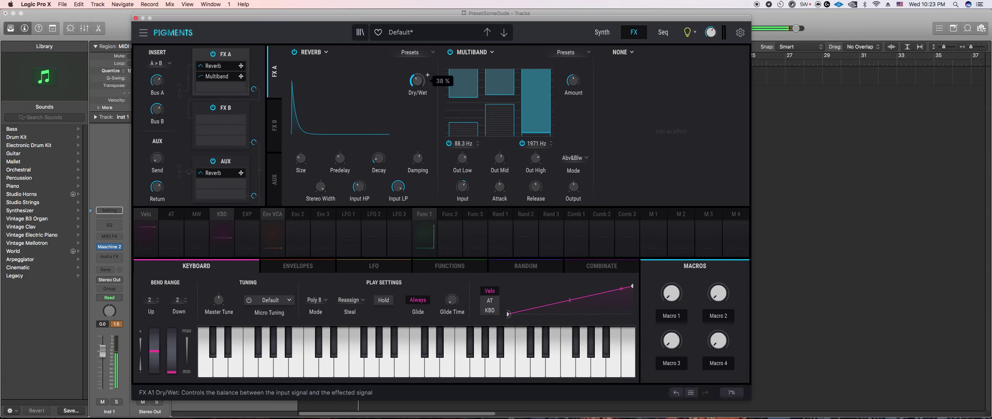
click(344, 366)
click(344, 366)
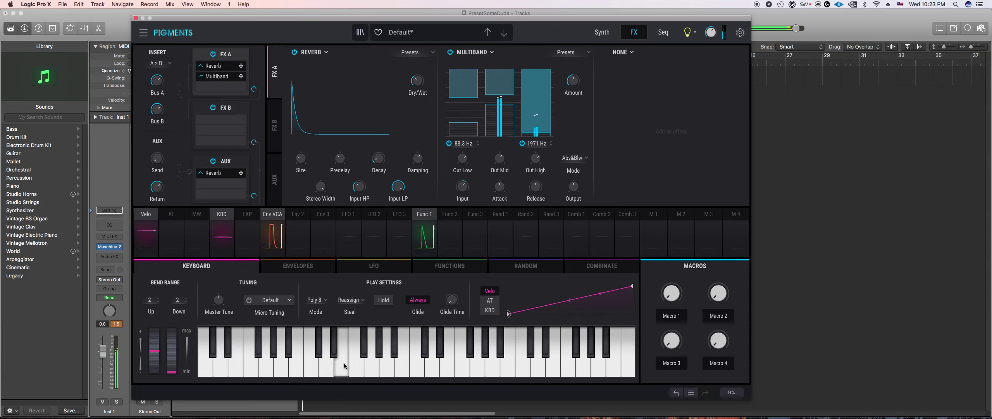
click(344, 366)
click(345, 365)
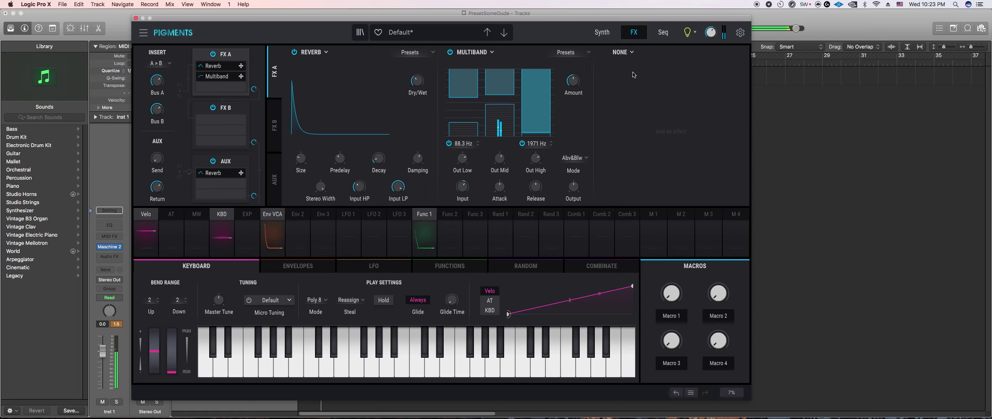
Step: Add a PS Delay as the third effect on FX A and audition a mid-range note
click(623, 52)
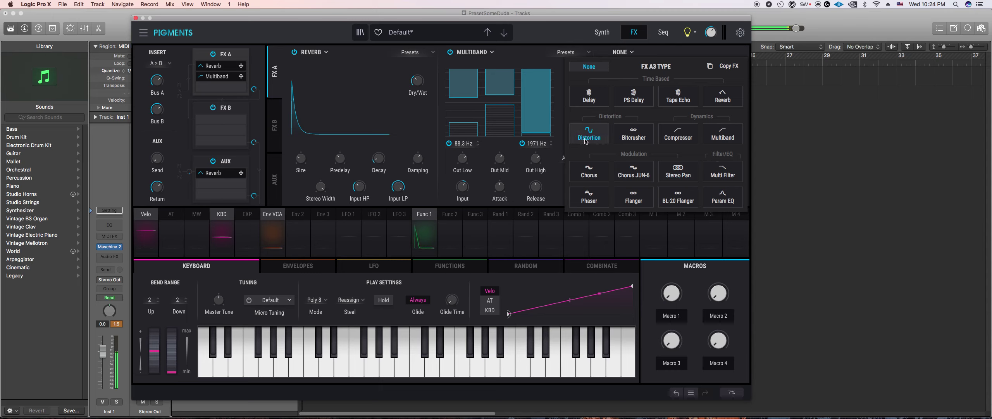
click(633, 96)
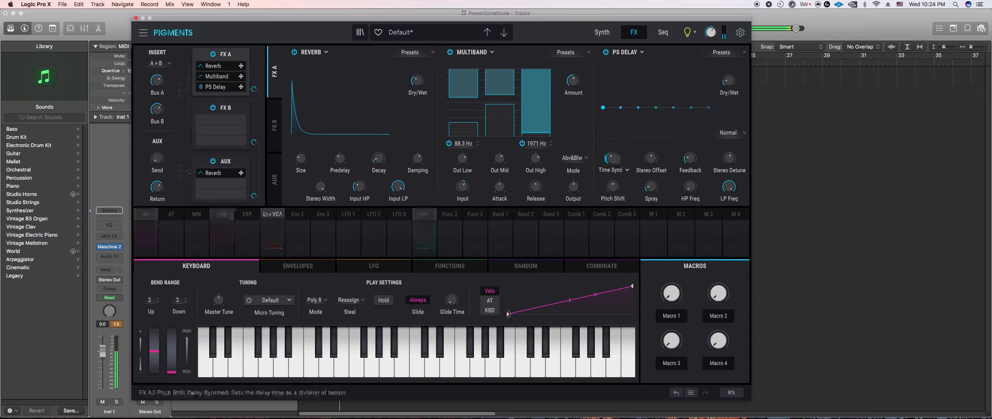
click(346, 369)
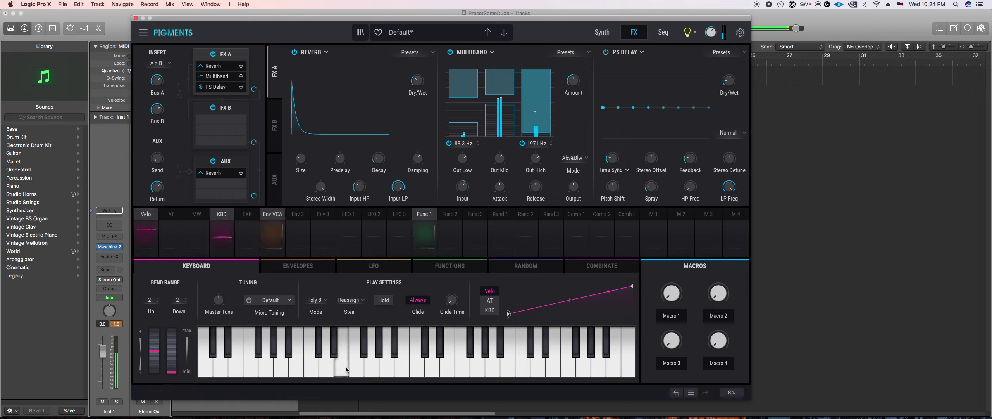
click(346, 370)
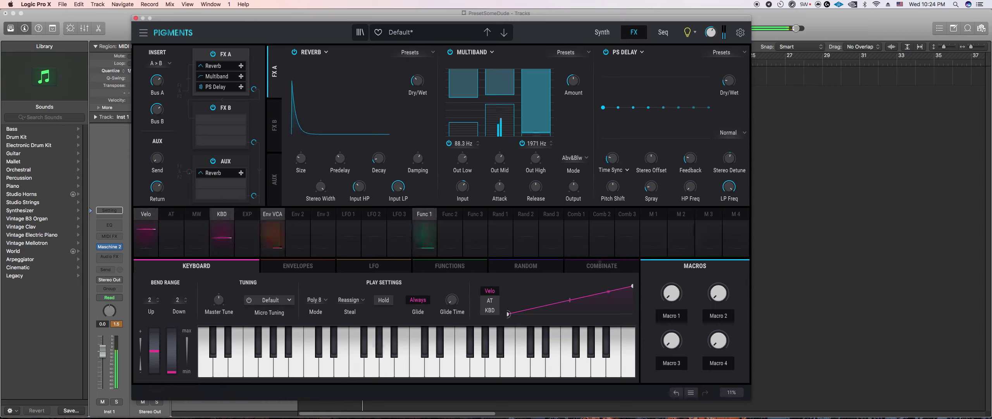
click(343, 370)
Step: Try lowering the PS Delay's Pitch Shift to -3.00 semitones while auditioning notes
drag(614, 187, 614, 192)
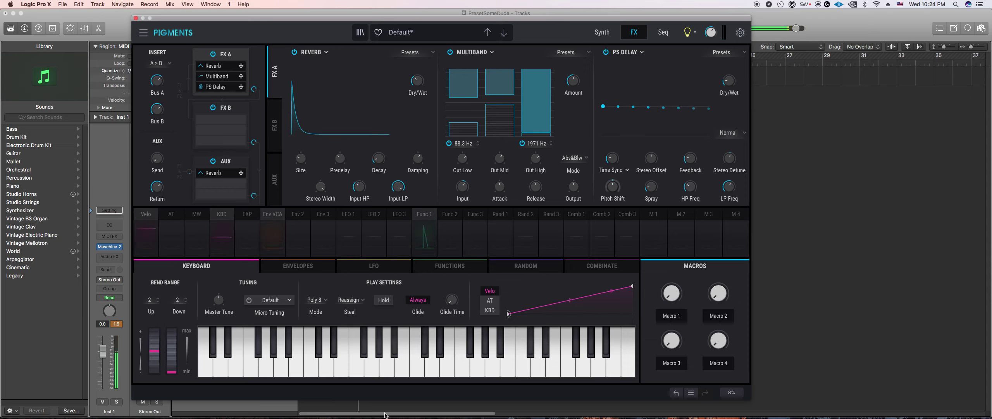
click(341, 370)
click(341, 370)
click(341, 369)
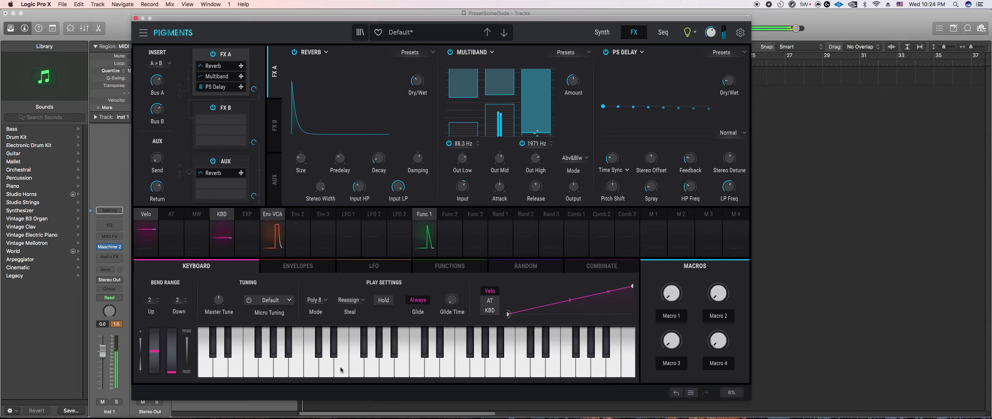
drag(613, 186, 613, 193)
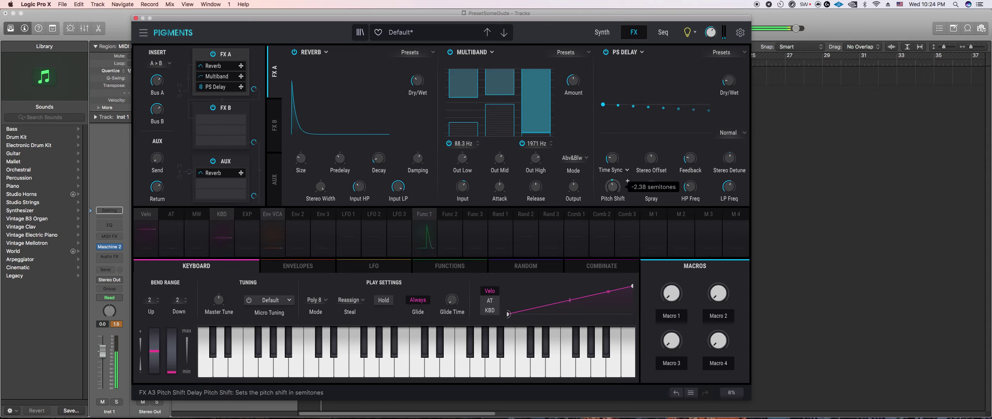
click(364, 363)
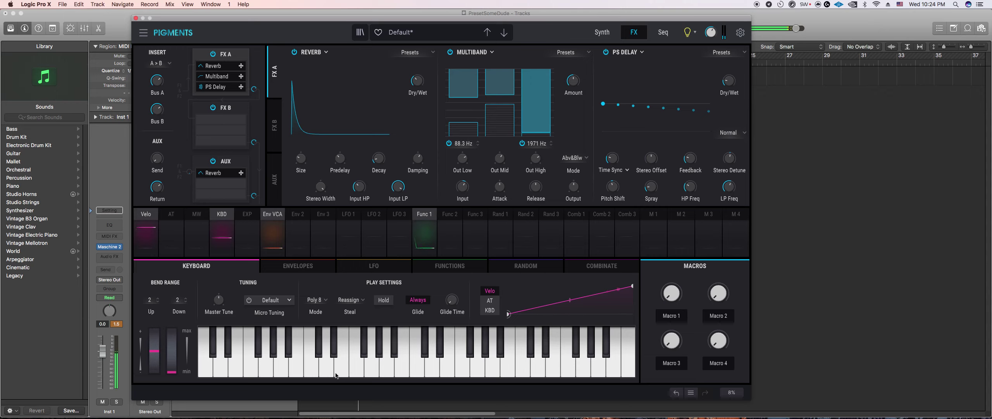
Step: Set the PS Delay's Time Sync to 1/16 and audition low, middle and high notes
scroll(625, 153, down, 1)
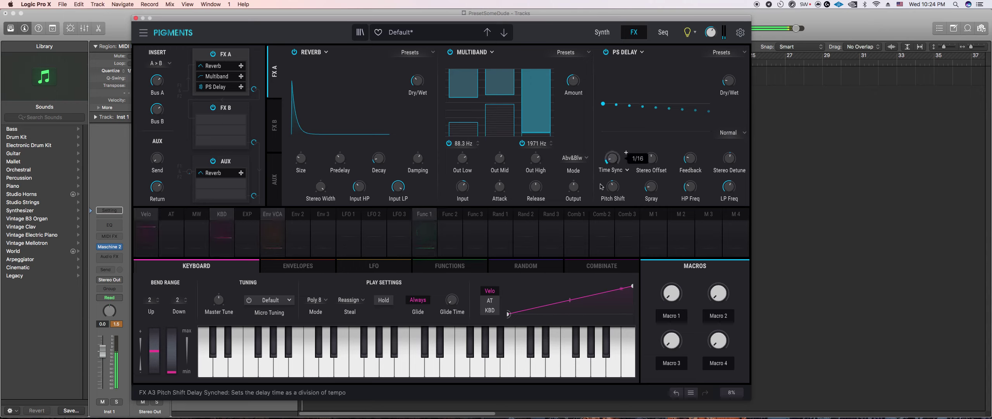
click(342, 370)
click(342, 372)
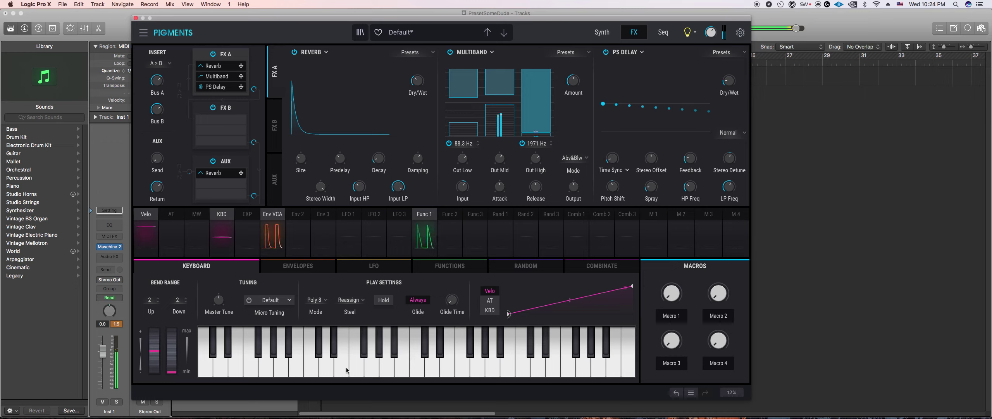
click(403, 371)
click(447, 372)
click(447, 372)
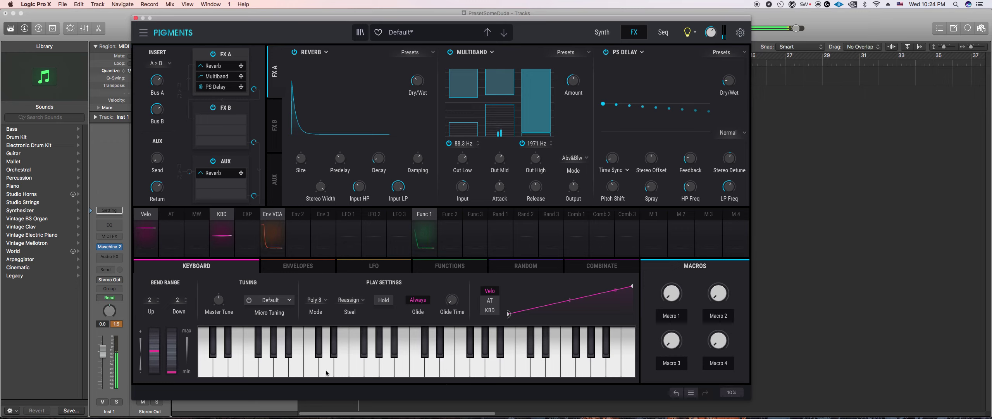
click(296, 371)
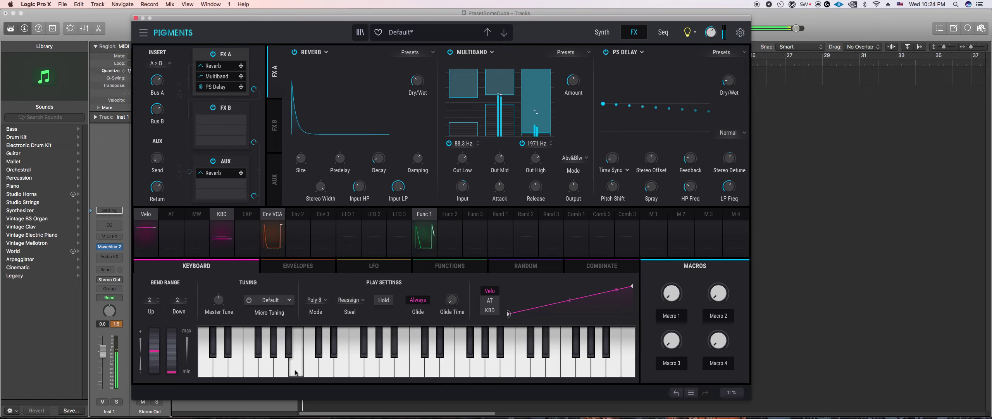
click(296, 371)
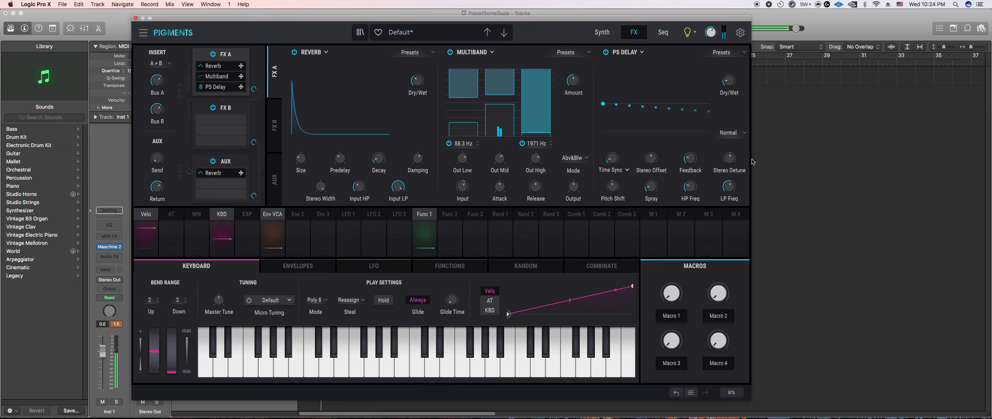
Step: Audition the pitch-shifted delay on notes across the lower half of the keyboard
mouse_move(744, 153)
click(303, 371)
click(302, 371)
click(238, 371)
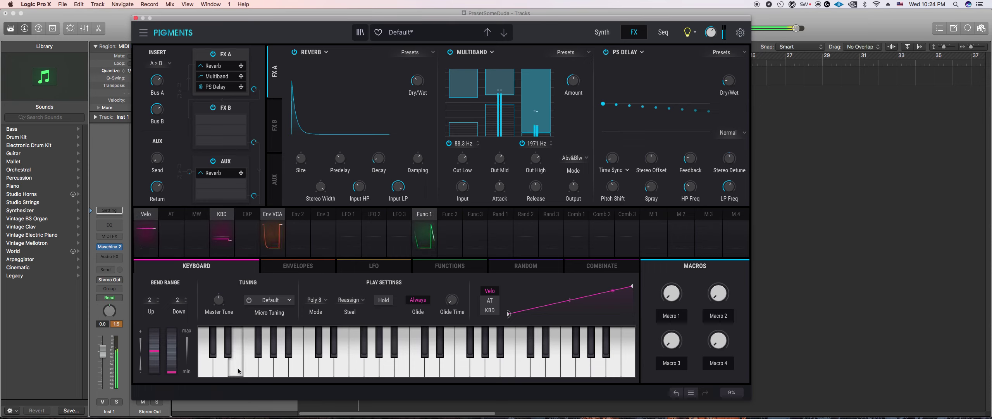
click(238, 371)
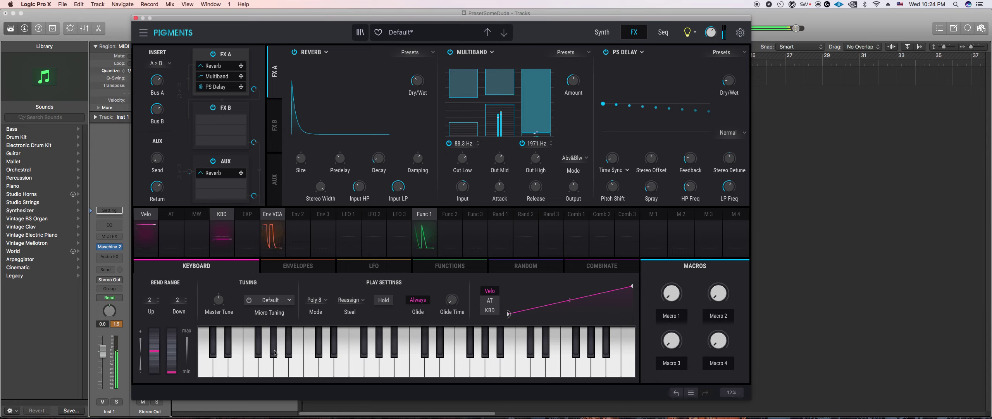
click(282, 371)
click(295, 370)
click(236, 351)
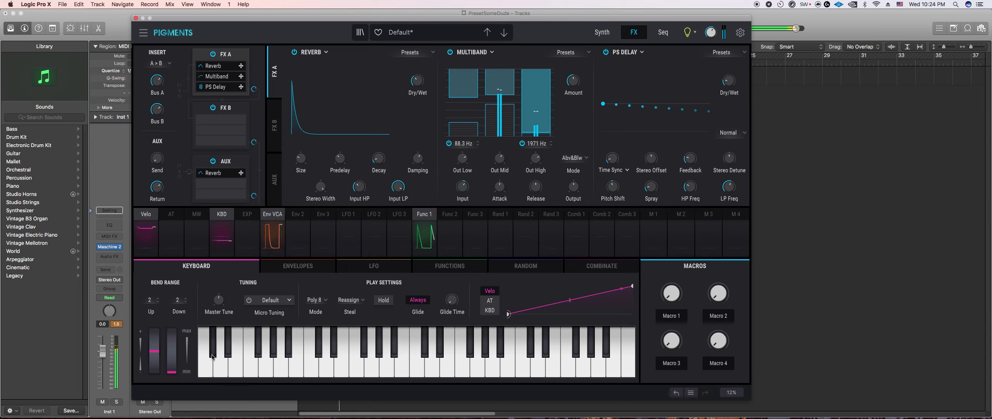
click(221, 366)
click(248, 372)
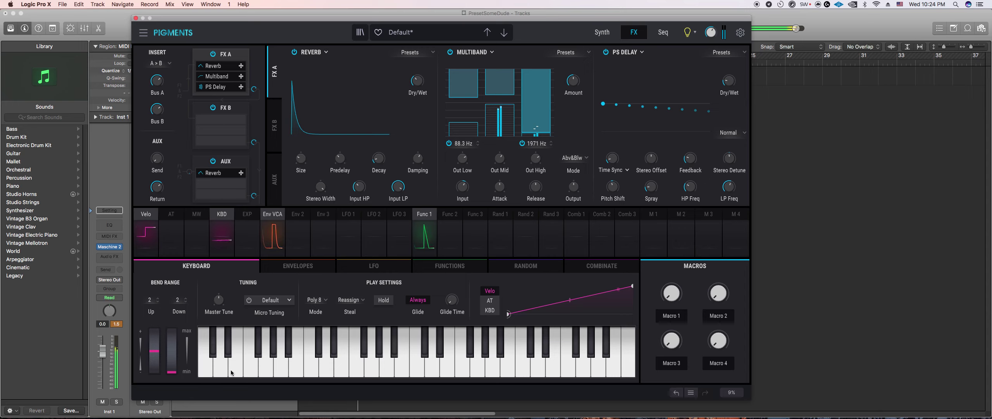
click(266, 360)
click(206, 362)
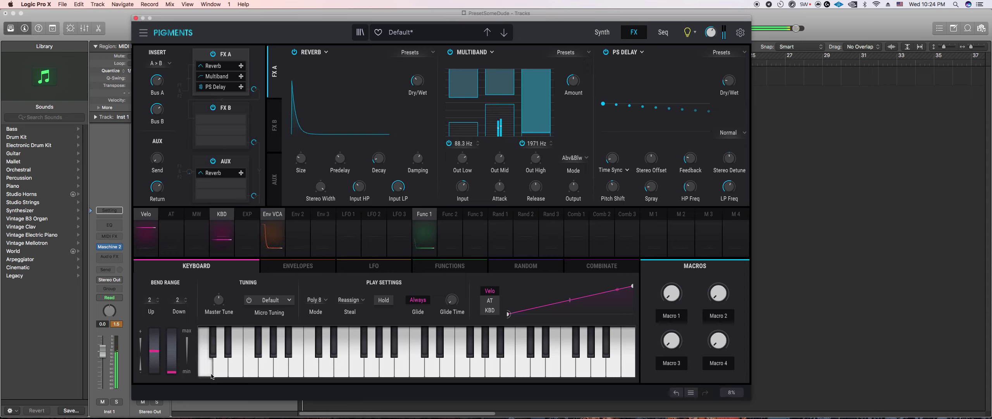
click(250, 366)
click(314, 372)
click(339, 375)
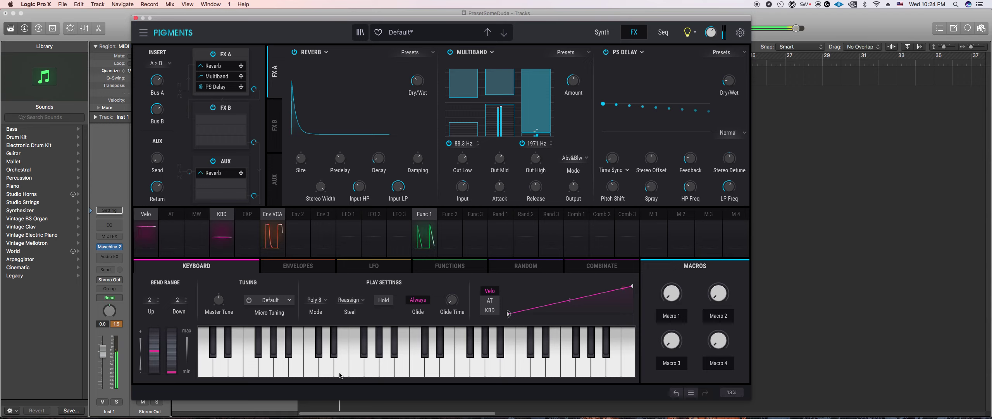
click(339, 375)
click(340, 375)
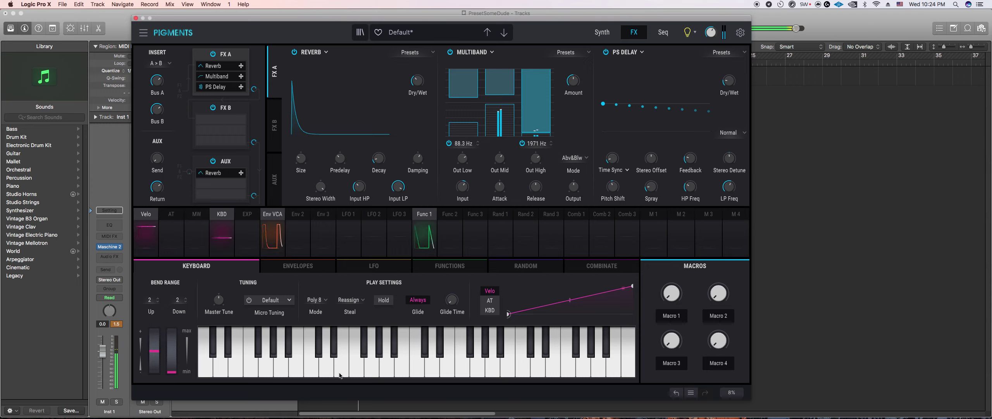
click(339, 375)
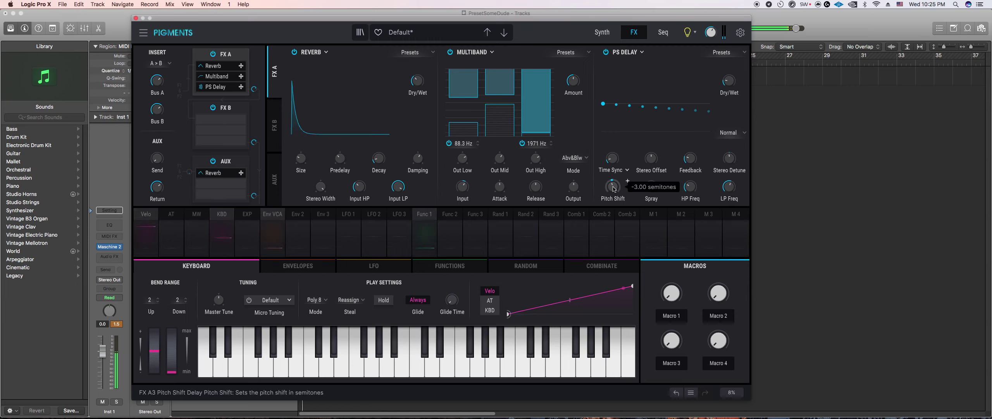
Step: Reset the PS Delay's Pitch Shift to no shift and audition repeated higher notes
click(401, 368)
click(448, 372)
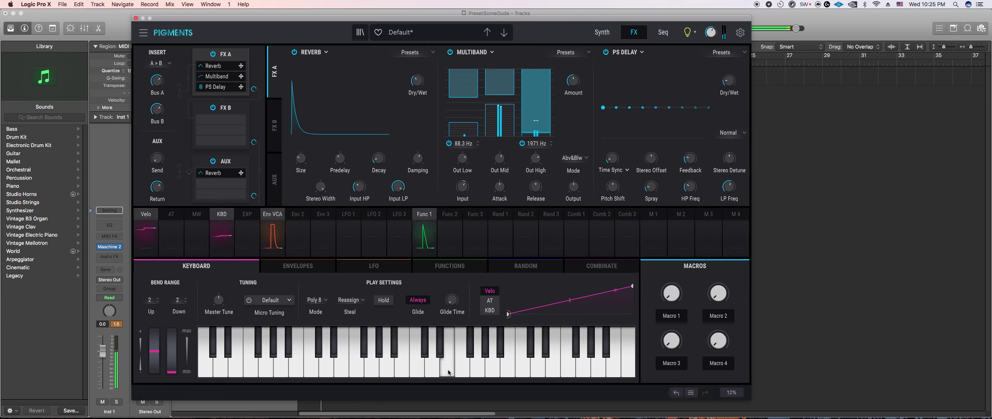
click(447, 372)
click(447, 372)
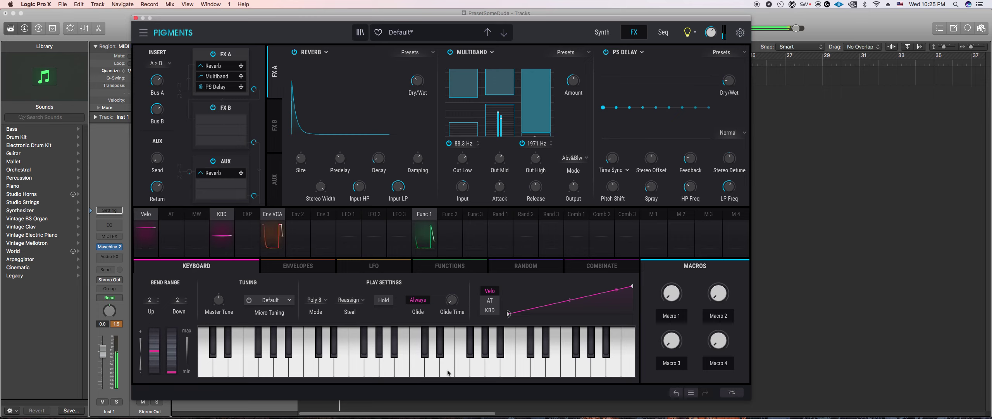
click(448, 372)
click(448, 372)
click(448, 372)
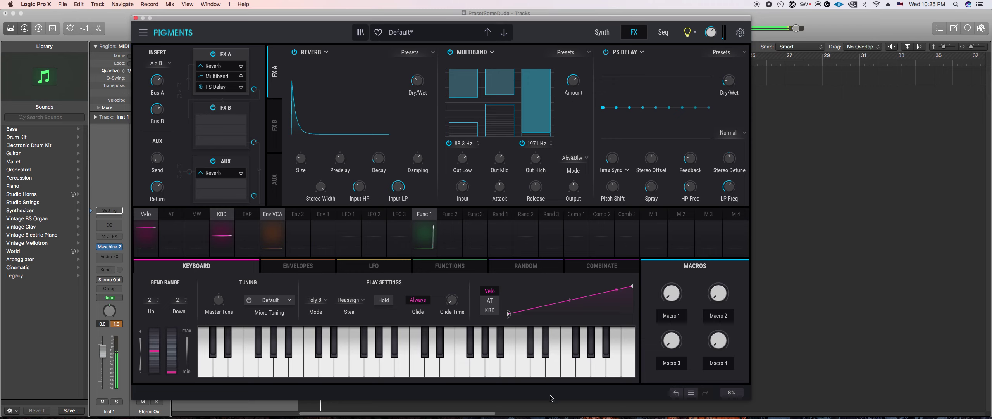
click(449, 369)
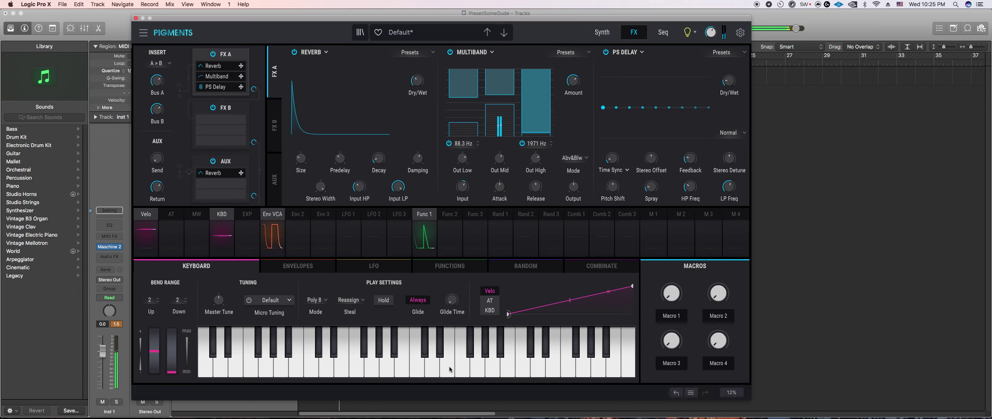
Step: Audition a note and add a second, lower decaying spike to Function 1 at time 0.063
click(450, 367)
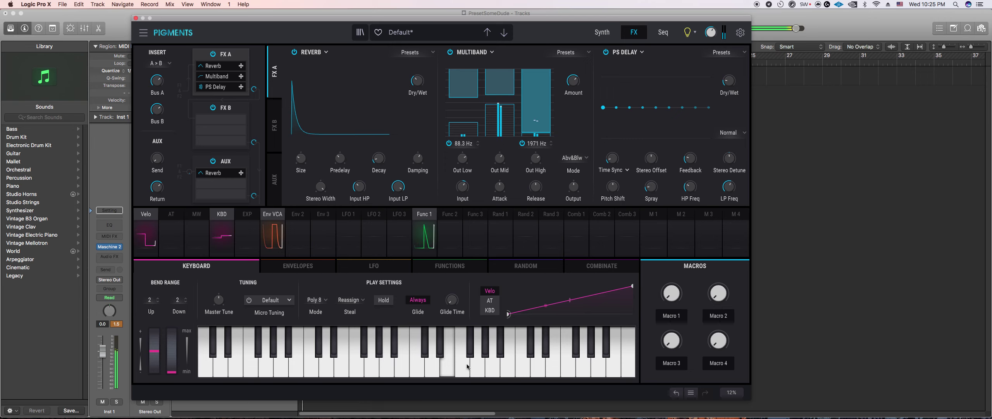
click(449, 267)
drag(194, 336, 191, 349)
drag(213, 310, 200, 289)
drag(195, 352, 200, 349)
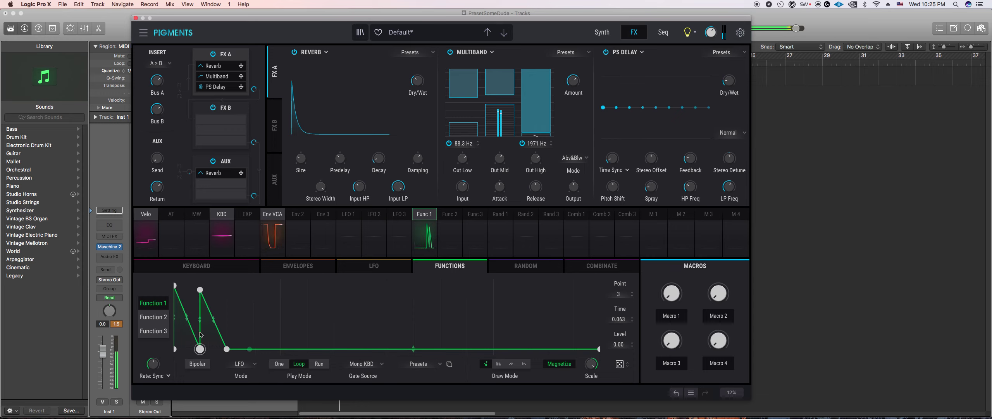
drag(200, 290, 200, 321)
Step: Add a third spike to Function 1 at time 0.125, level 1.00, and adjust the Env VCA's Release
click(233, 290)
drag(278, 342, 291, 349)
drag(234, 290, 220, 280)
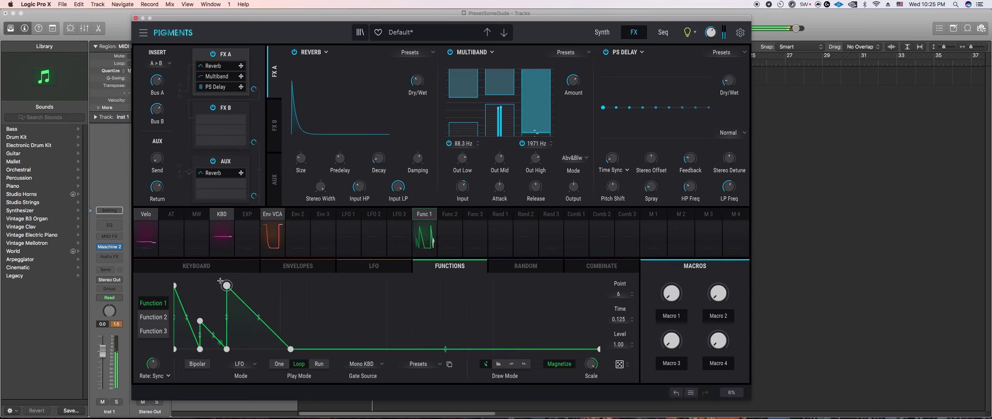
click(278, 267)
mouse_move(274, 340)
scroll(271, 336, up, 5)
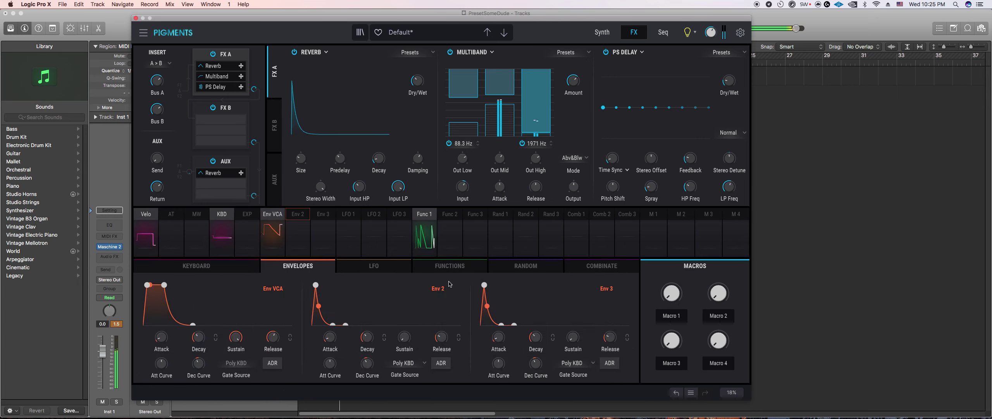
Step: Shorten and bend the third spike's decay in Function 1 and add full-level spikes at times 0.188 and 0.250, ending at 0.313
click(448, 266)
drag(257, 318, 258, 323)
drag(290, 349, 254, 352)
click(257, 286)
click(282, 348)
click(280, 285)
click(307, 349)
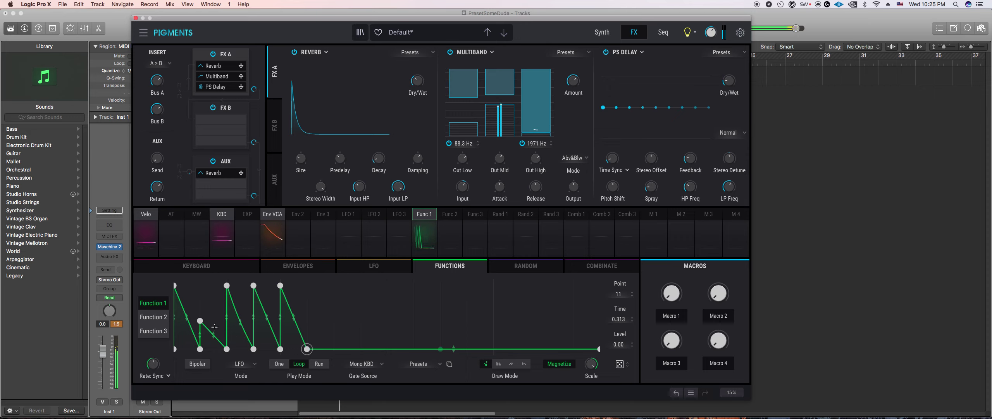
Step: Move Function 1's first peak to time 0.024, level 0.841, and add a low point after the third peak at time 0.147
drag(174, 286, 185, 297)
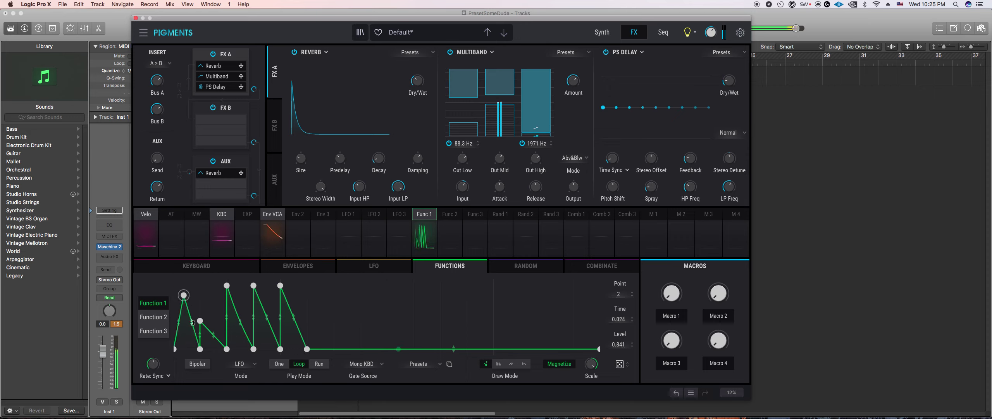
double_click(238, 321)
drag(238, 322, 267, 310)
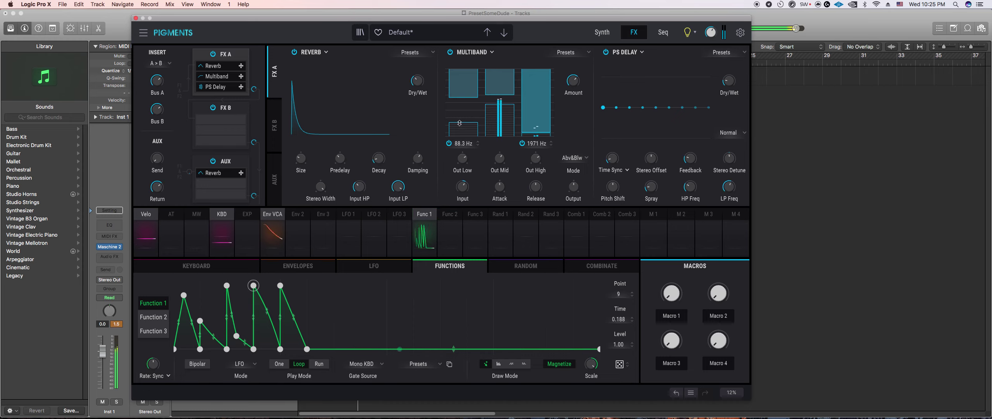
Step: Bypass the PS Delay and delete Function 1's full-level peaks at times 0.250 and 0.125
click(605, 52)
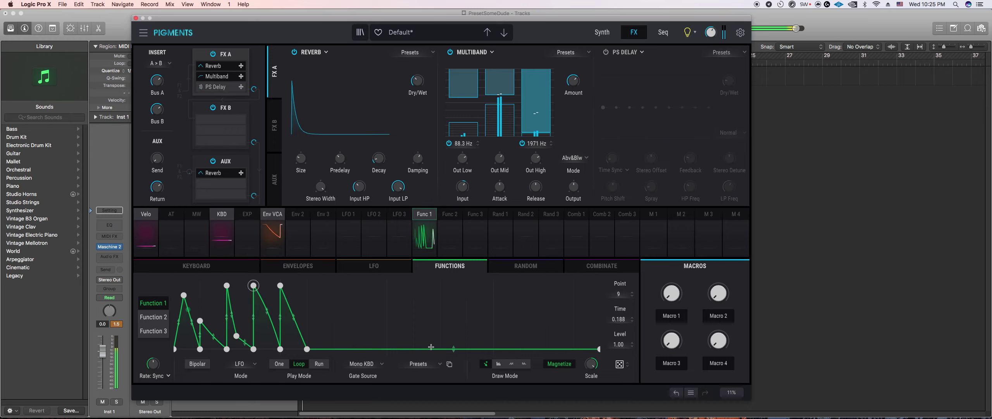
double_click(279, 286)
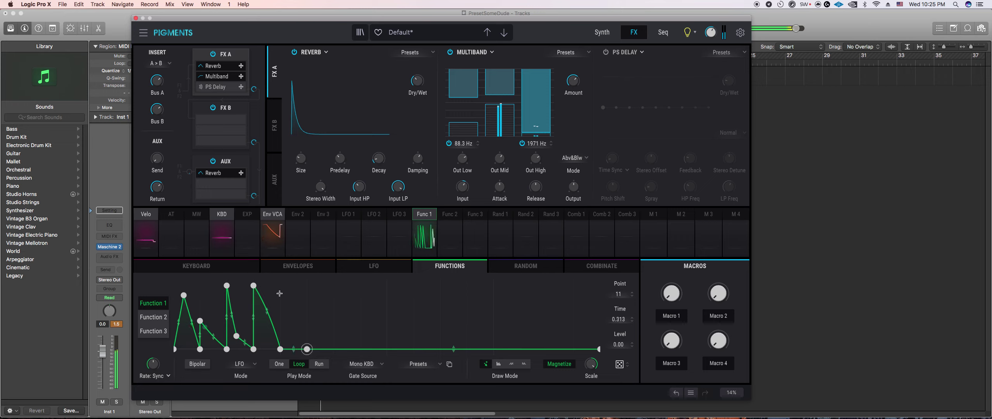
double_click(226, 285)
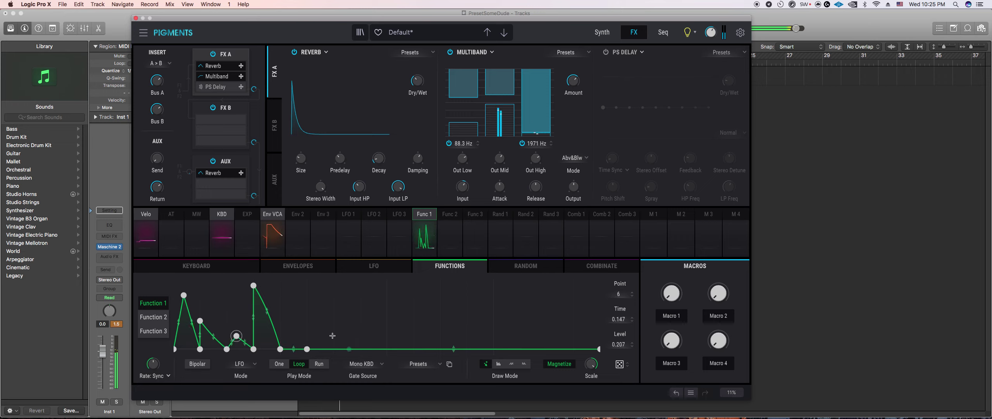
Step: Add a Function 1 peak at time 0.313 with a curved decay ending at 0.438, and extend the preceding peak's decay to 0.313
double_click(306, 294)
double_click(360, 349)
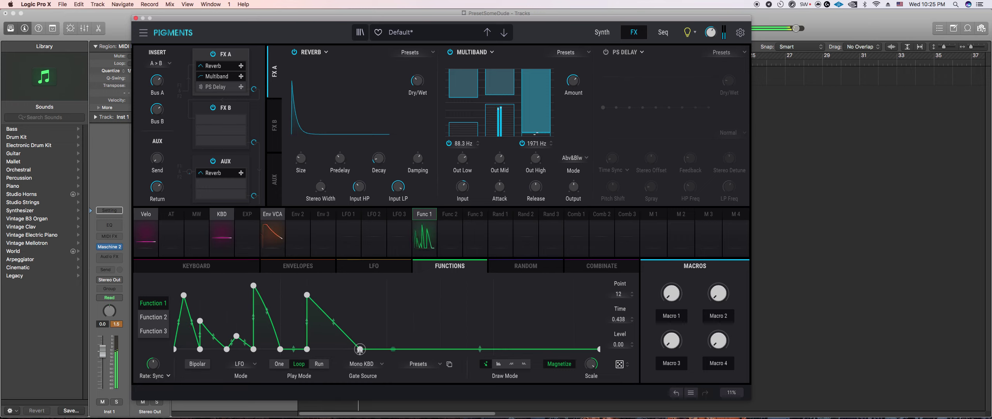
drag(334, 322, 334, 331)
click(280, 349)
drag(281, 349, 307, 349)
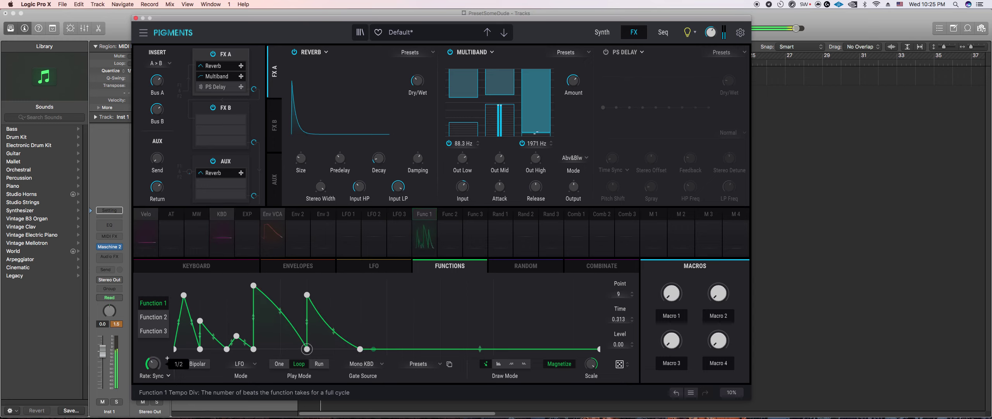
Step: Move Function 1's first peak to time 0.00, level 0.933, shift the small peak to time 0.125 and adjust the function's rate
drag(184, 295, 157, 291)
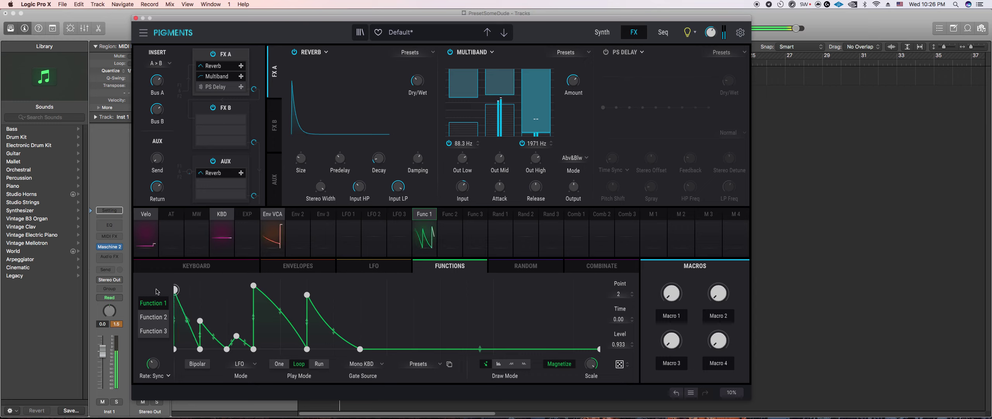
drag(236, 336, 228, 331)
drag(153, 364, 153, 351)
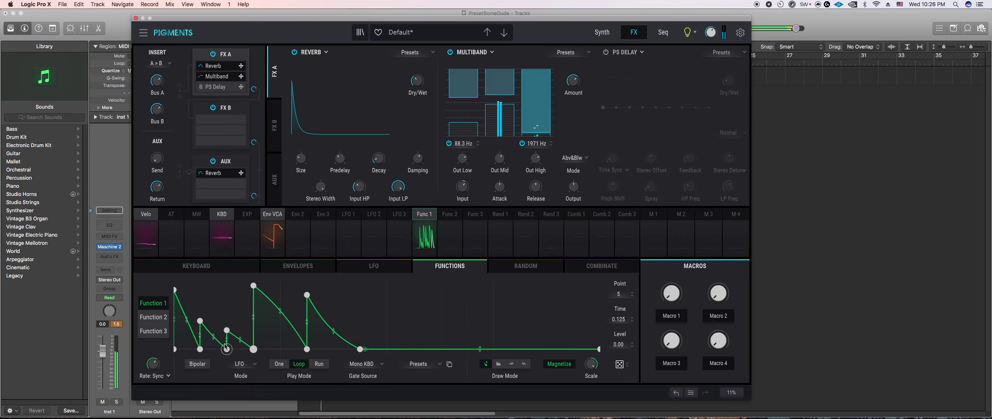
Step: Delete Function 1's two small peaks, move the tall peak to time 0.125, level 0.976, and bend its decay into a steep concave curve
right_click(227, 330)
double_click(199, 320)
drag(254, 349, 227, 349)
drag(253, 285, 221, 287)
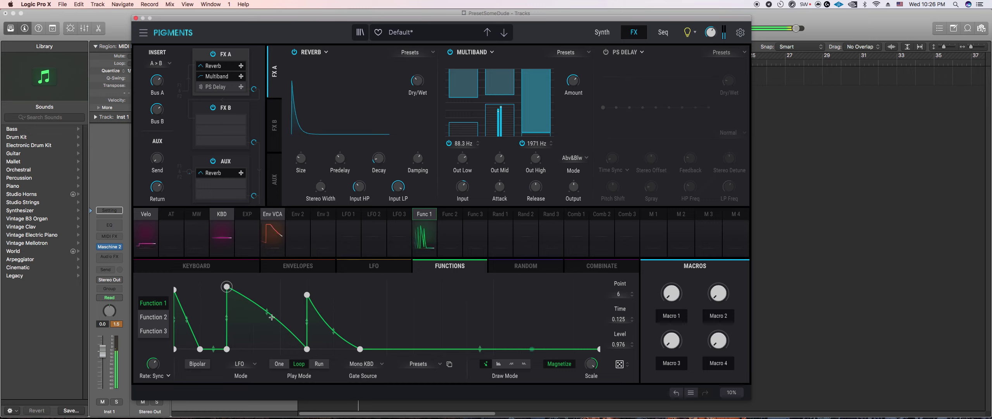
drag(266, 311, 324, 305)
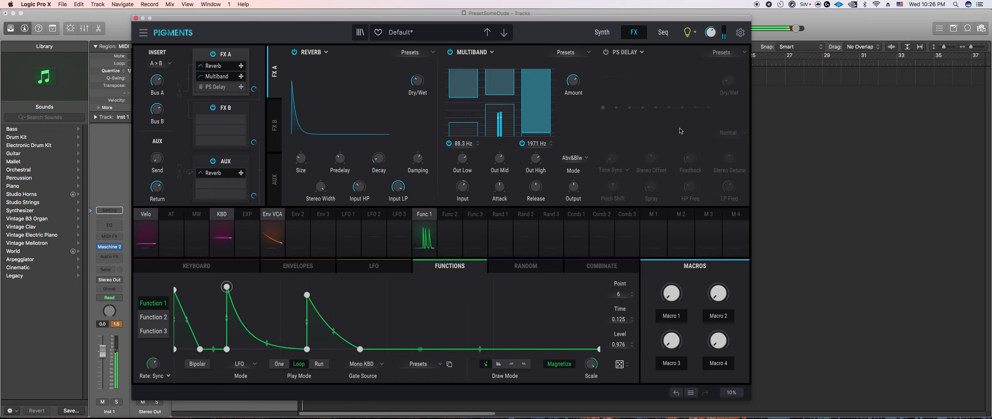
Step: Set the master volume to -9.49 dB and change Filter 1's mode to LP24
drag(711, 34, 711, 31)
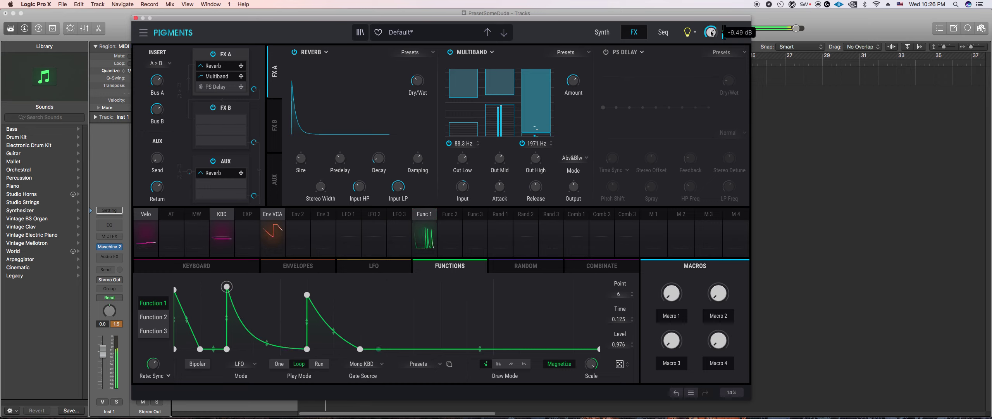
click(602, 33)
mouse_move(192, 153)
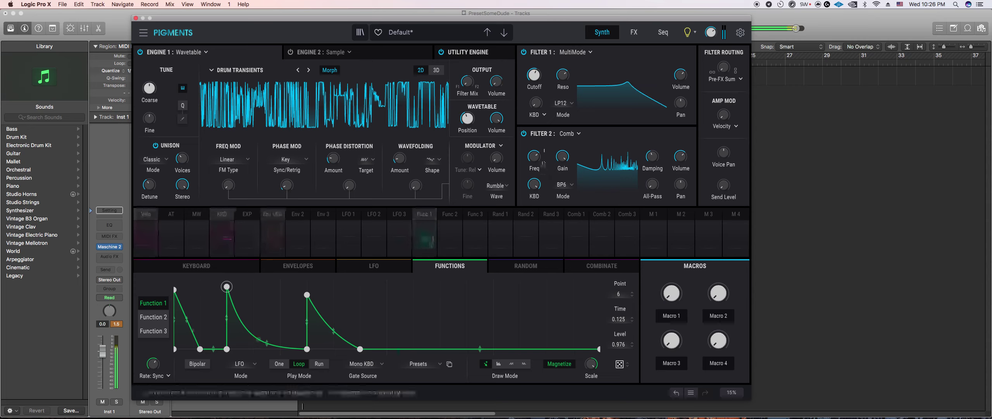
mouse_move(661, 151)
scroll(652, 156, down, 3)
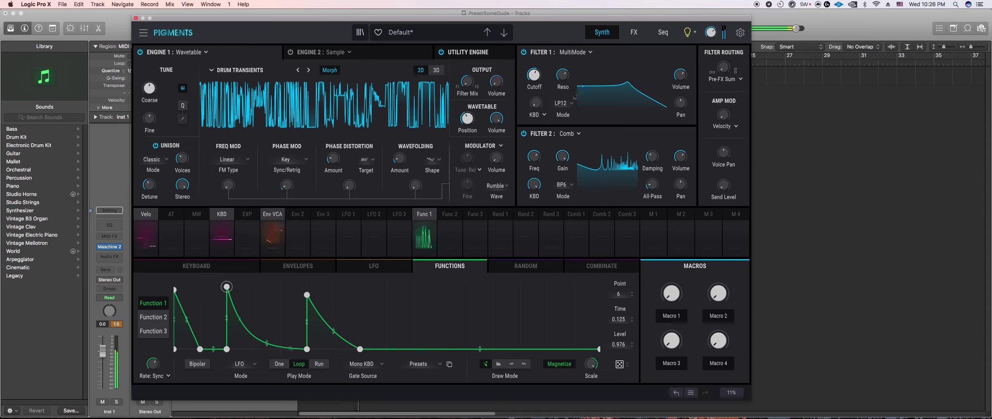
click(562, 102)
click(563, 103)
click(566, 98)
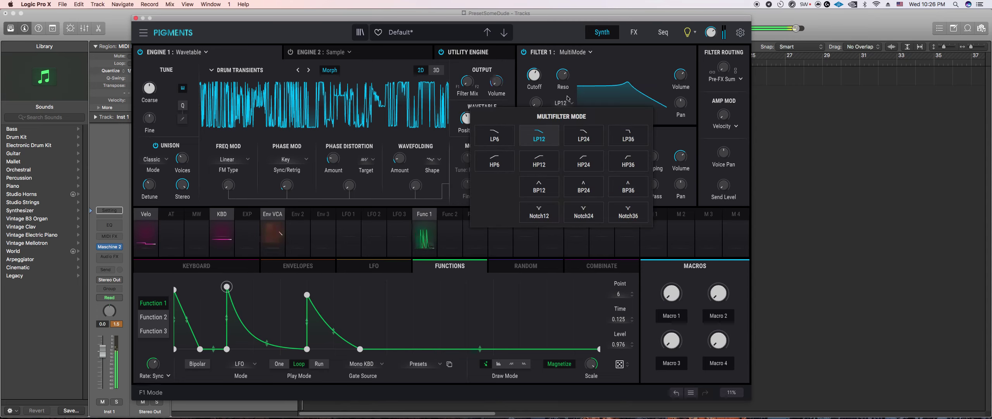
click(584, 136)
mouse_move(545, 69)
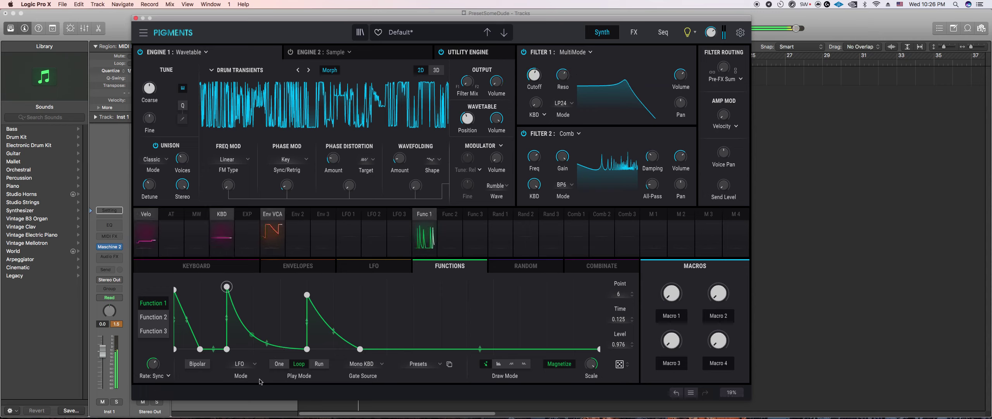
Step: Flatten Function 1's second and third peaks to level 0.00 and lower the Env VCA's Sustain to about half
drag(227, 286, 226, 349)
drag(307, 294, 307, 348)
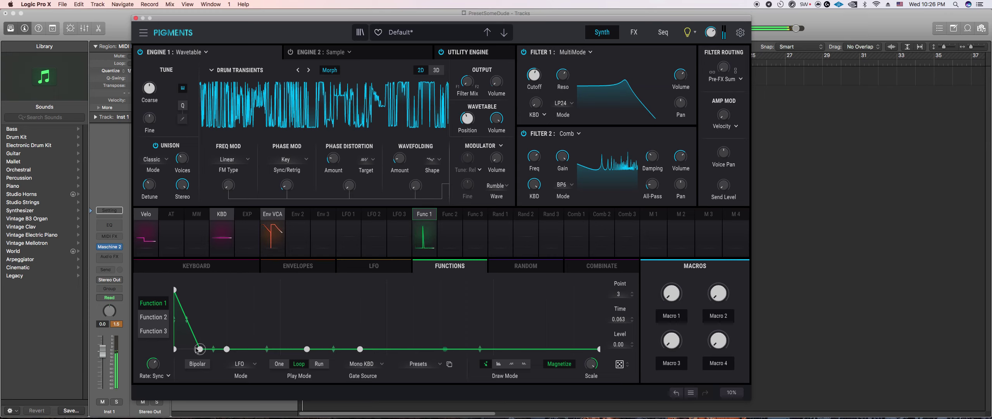
click(284, 266)
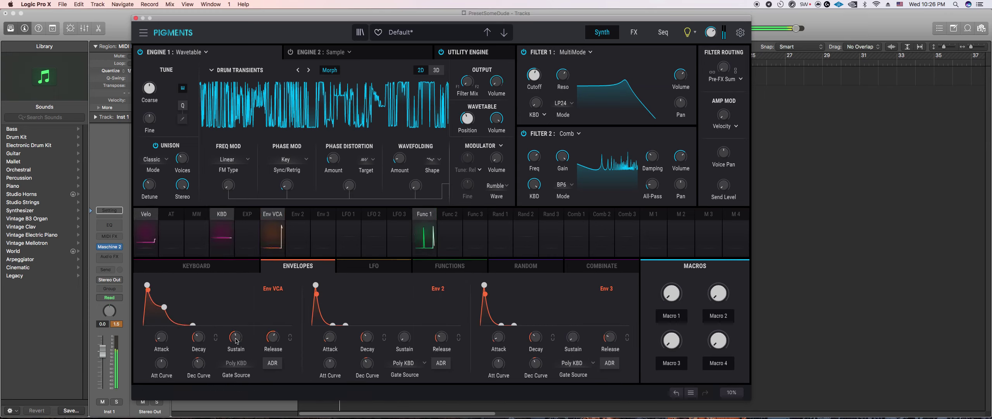
Step: Adjust the Multiband's mid-band thresholds and set its high crossover to 1383 Hz
click(633, 33)
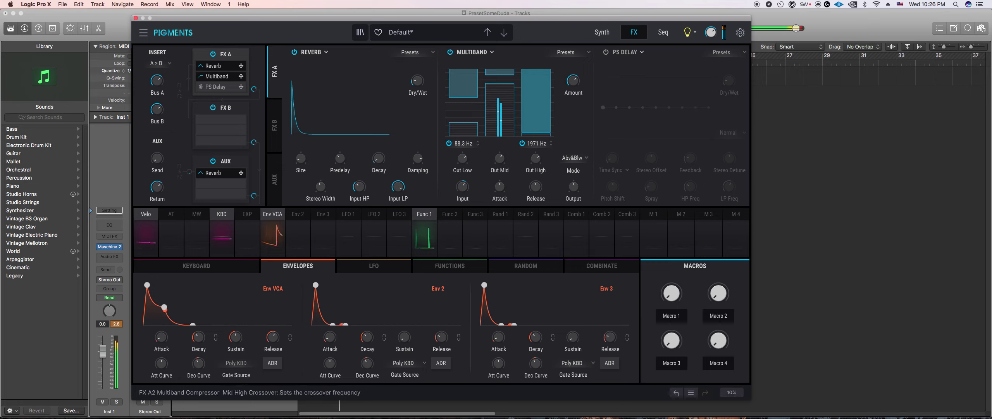
drag(537, 143, 536, 148)
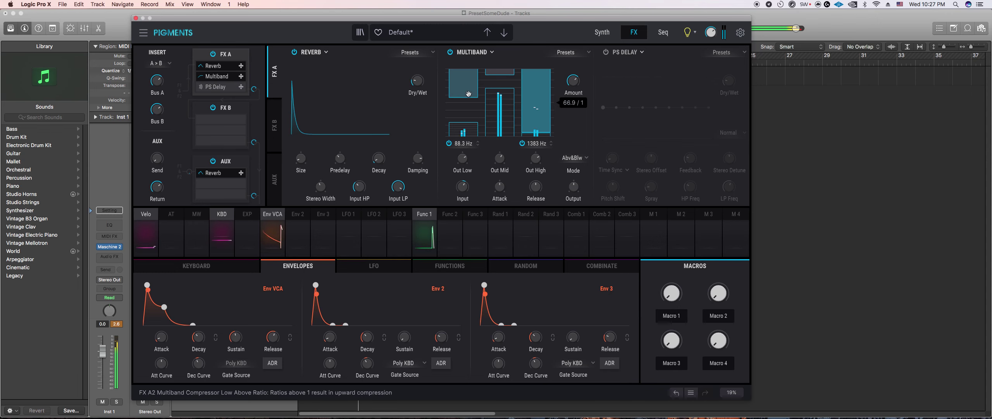
Step: Lower Filter 1's resonance and adjust Filter 2's comb frequency and All-Pass, bringing All-Pass to about 22.4%
click(601, 32)
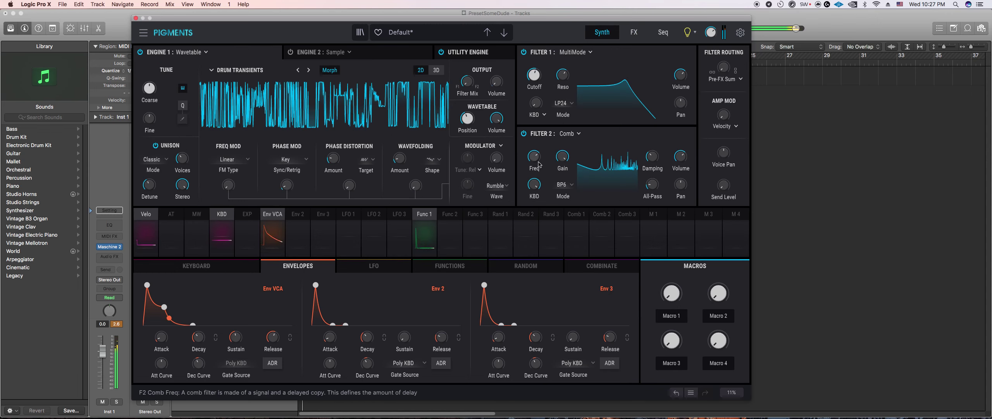
drag(537, 160, 537, 163)
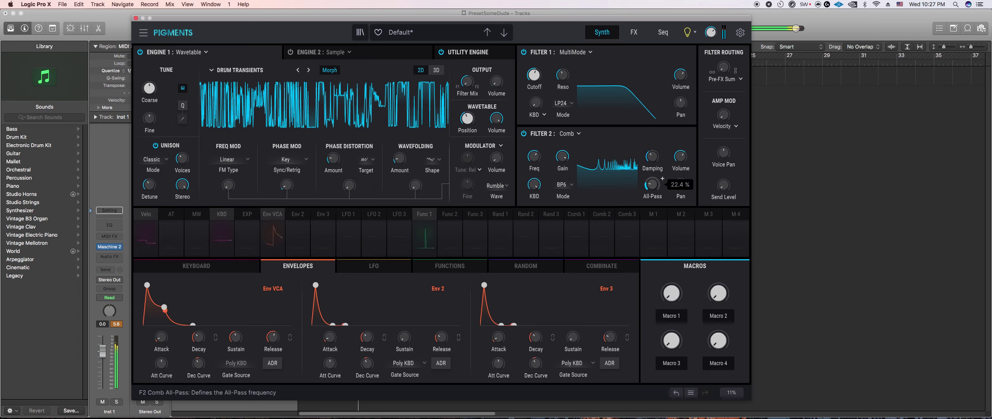
Step: Try the LP6 mode on the comb filter and switch it back to BP6
click(564, 184)
click(513, 248)
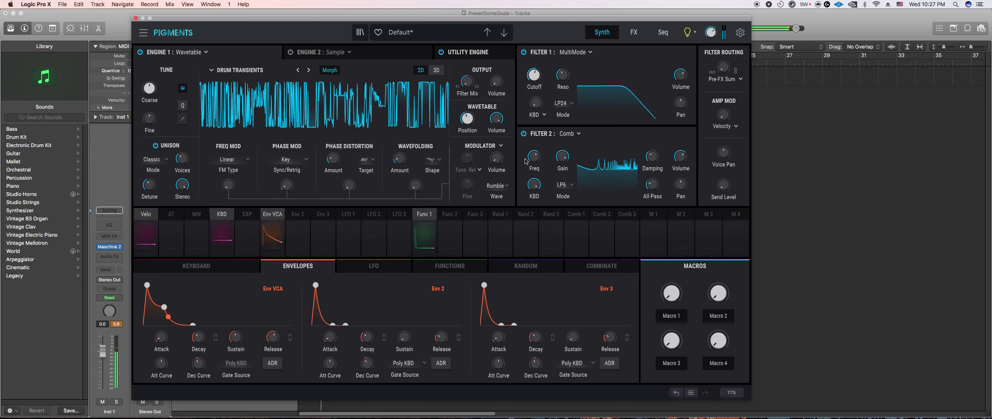
click(564, 185)
click(564, 242)
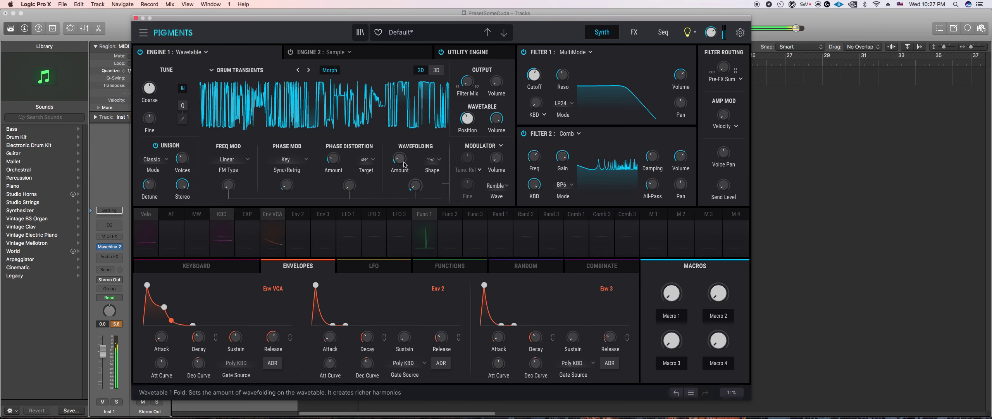
Step: Lower Engine 1's Phase Distortion amount and review the Multiband compressor's bands
mouse_move(337, 164)
drag(337, 165, 337, 176)
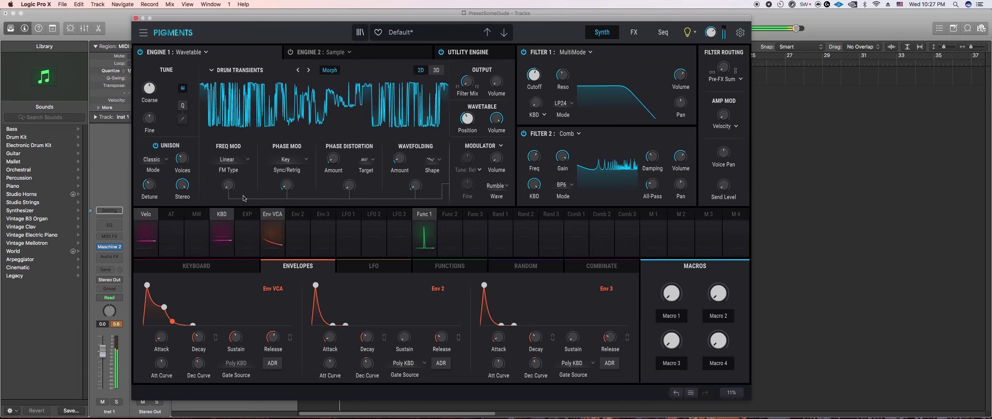
click(637, 34)
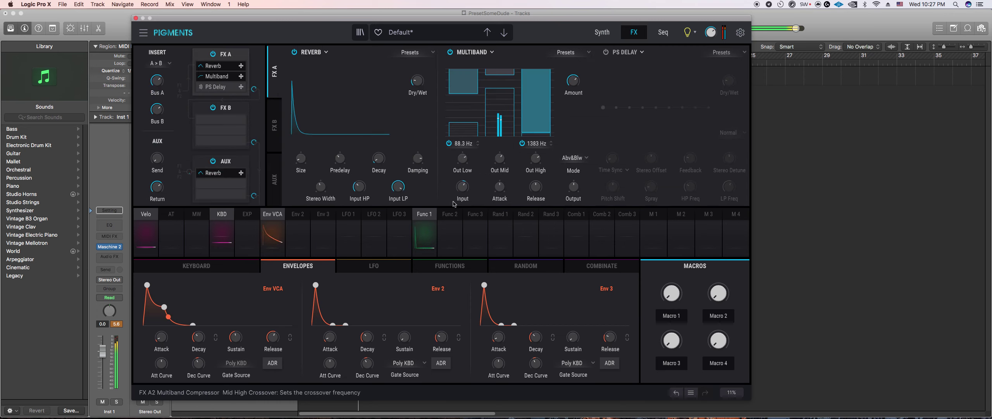
mouse_move(427, 74)
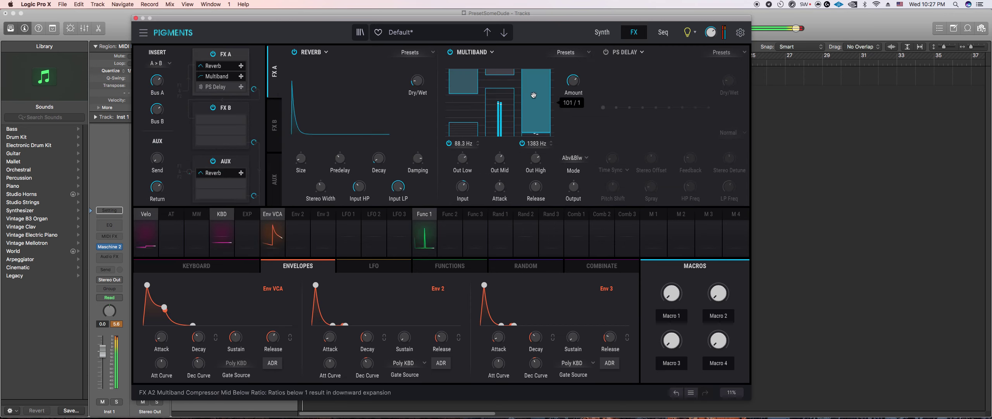
Step: Set Function 1's play mode to One and add peaks at time 0.250 and at time 0.125, level 0.646
click(445, 268)
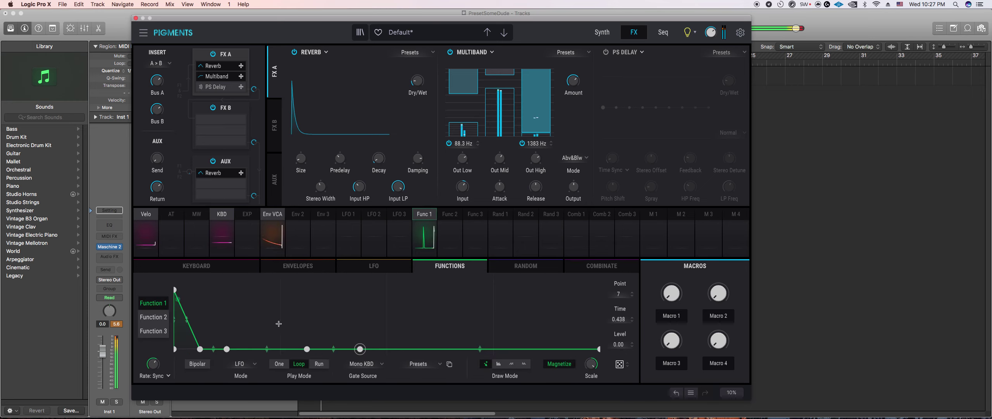
click(278, 364)
drag(282, 322, 280, 315)
click(281, 348)
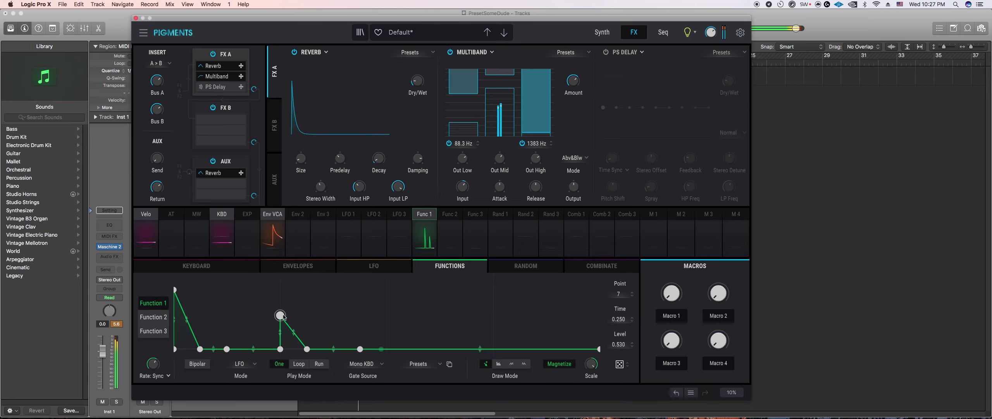
drag(229, 311, 227, 308)
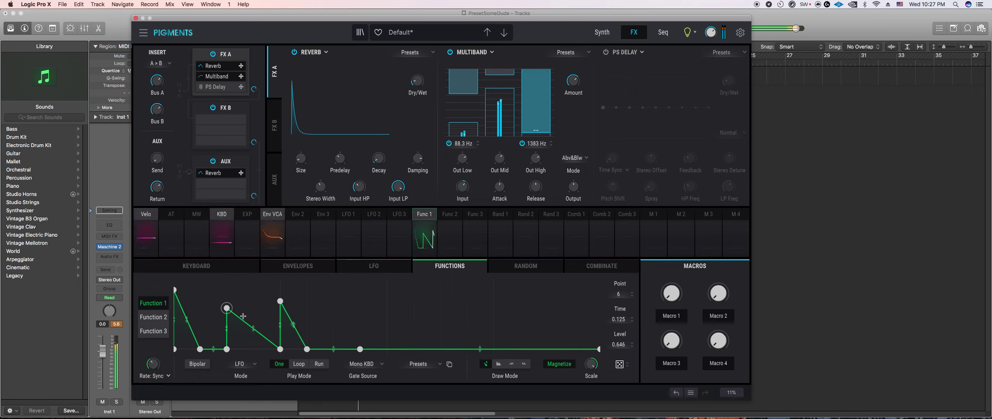
Step: Delete Function 1's two extra peaks, bend the first decay into a steep curve and shorten it to time 0.063
double_click(226, 308)
double_click(281, 301)
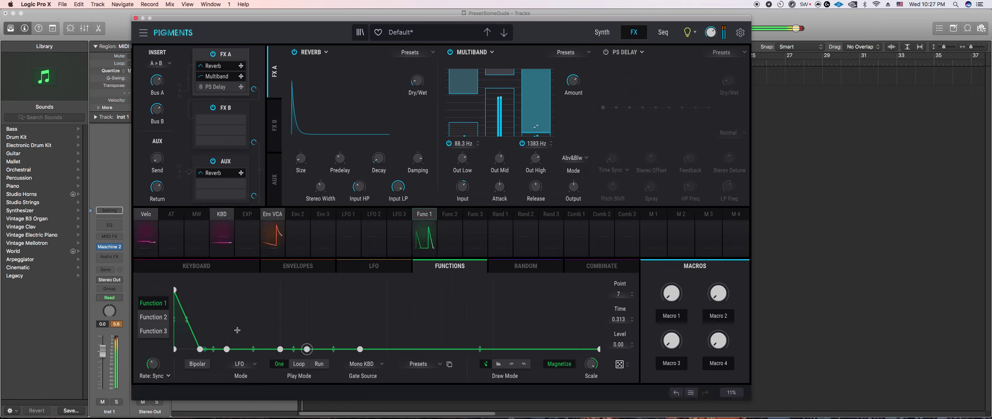
double_click(200, 349)
drag(200, 319, 200, 344)
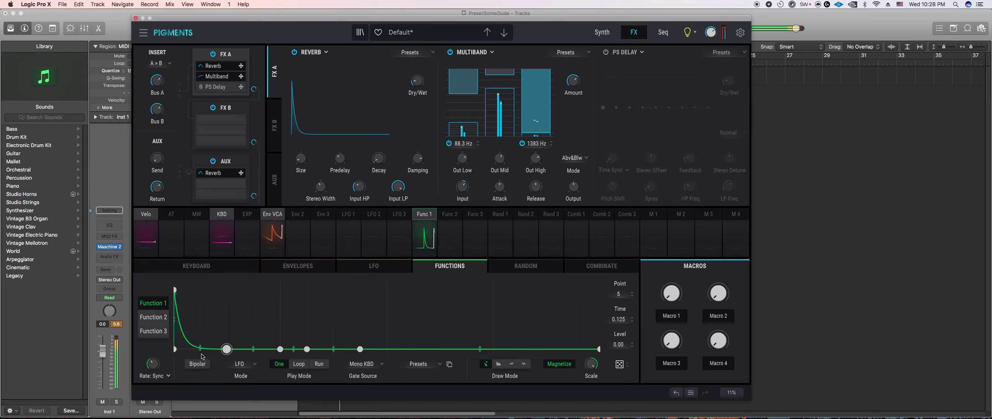
drag(227, 349, 199, 351)
right_click(230, 337)
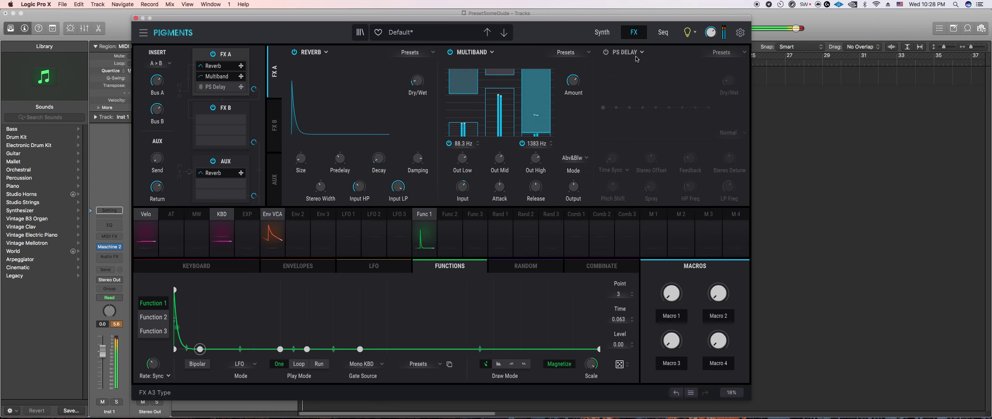
Step: Stretch Function 1's decay to time 0.250 while bypassing both filters for comparison, and switch the filters back on
click(602, 33)
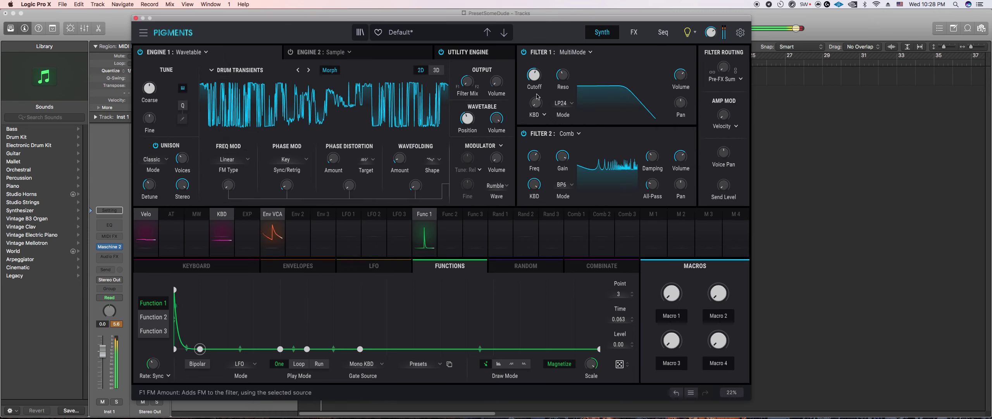
click(524, 133)
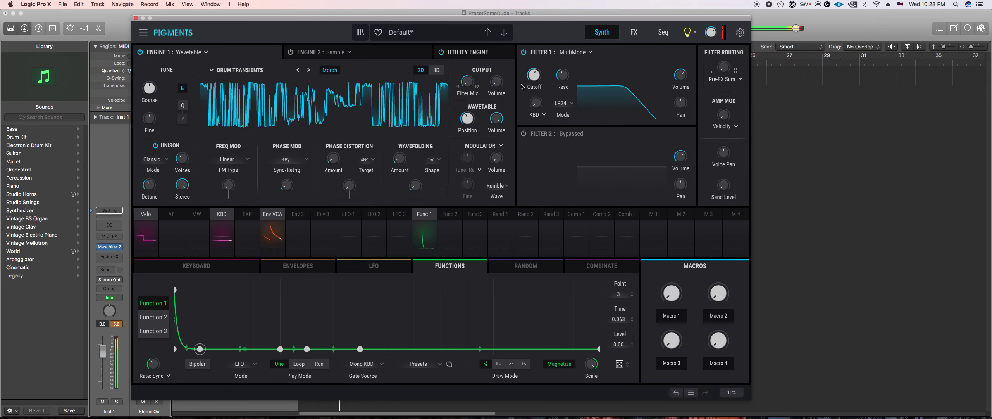
drag(204, 348, 282, 348)
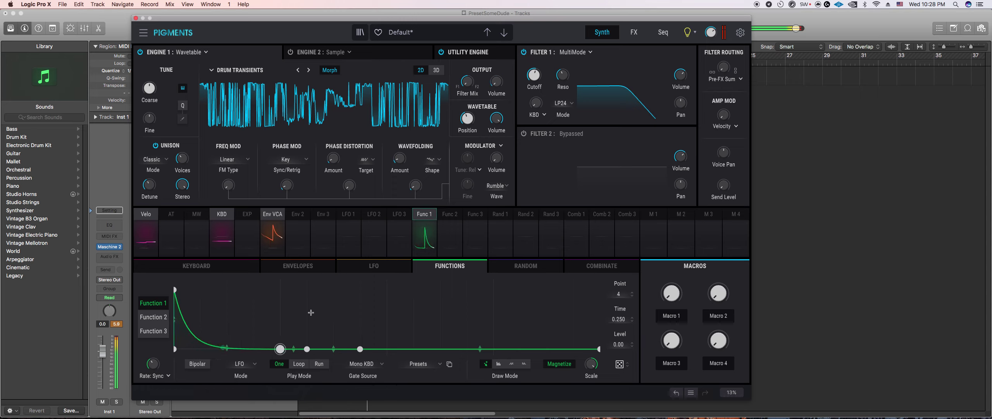
click(524, 52)
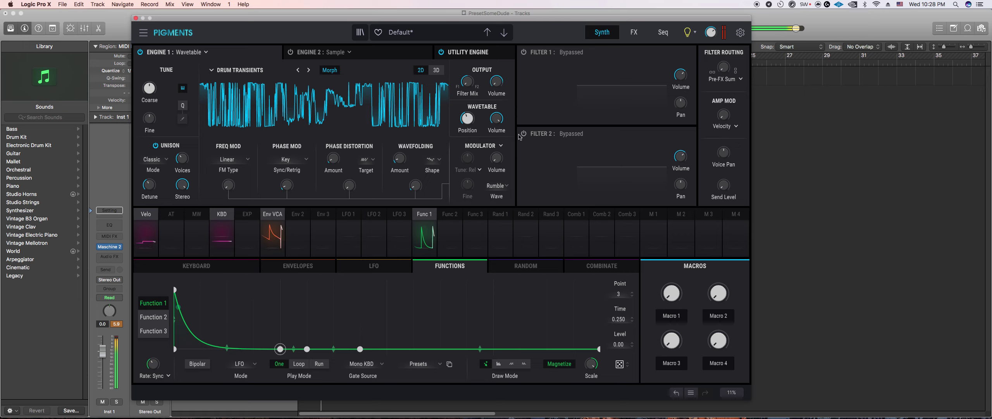
click(523, 52)
click(523, 134)
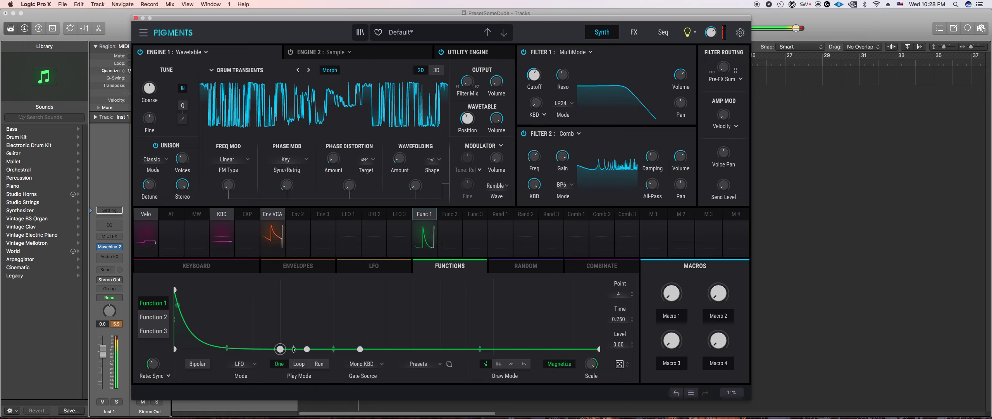
Step: Delete Function 1's two flat middle points and move the remaining one to time 0.125, level 0.00
double_click(279, 346)
double_click(307, 350)
drag(360, 350, 225, 351)
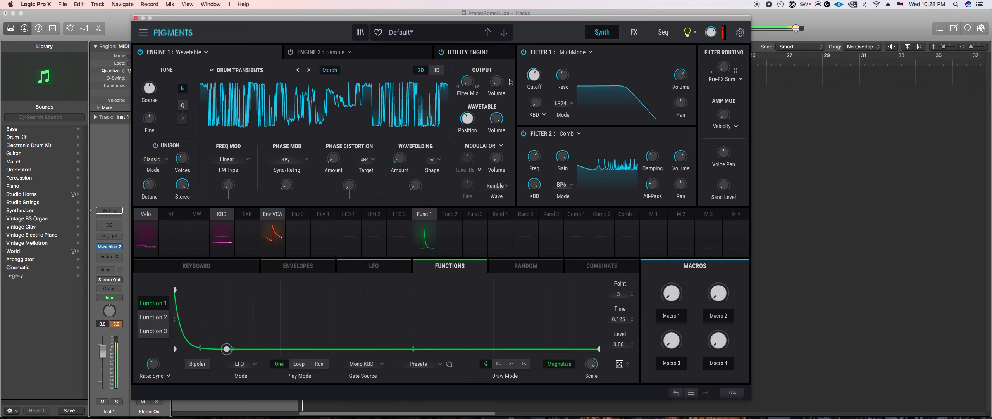
Step: Set Engine 2 to the Wavetable type with Basic Waveforms and bypass Filter 1 and Filter 2
click(349, 52)
click(321, 88)
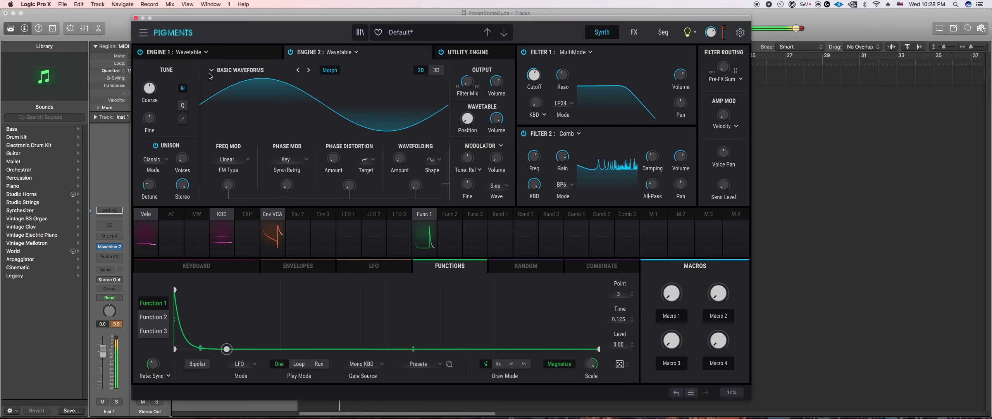
click(524, 52)
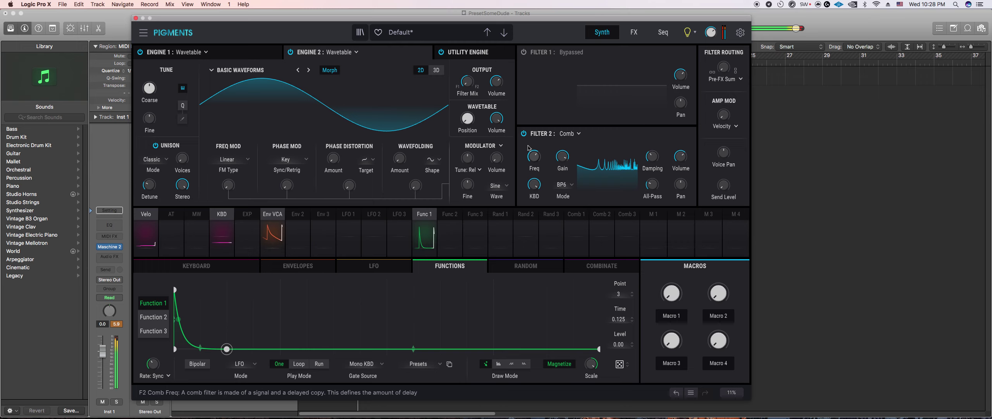
click(524, 133)
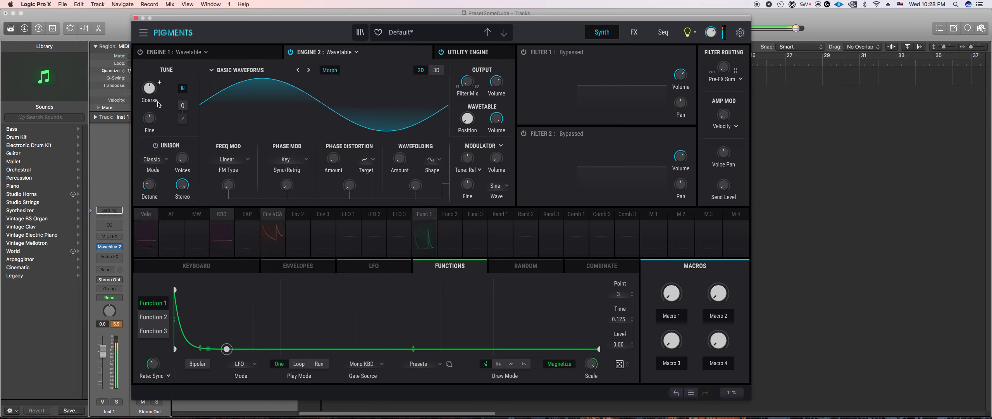
Step: Set Engine 2's coarse tuning to 10 semitones and its volume to about -9.92 dB, comparing with the comb filter enabled
drag(149, 88, 150, 84)
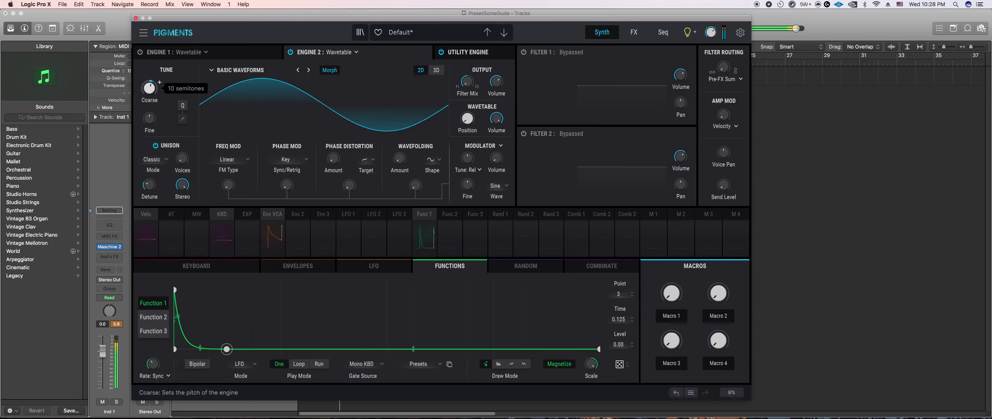
mouse_move(507, 76)
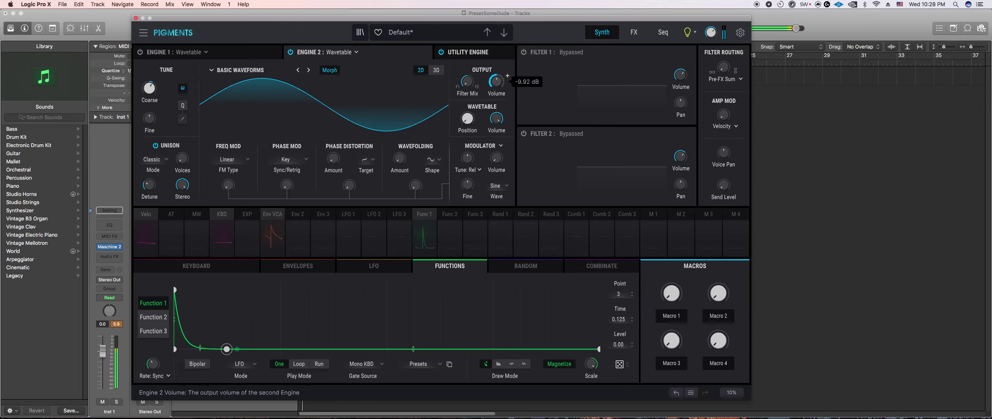
click(524, 134)
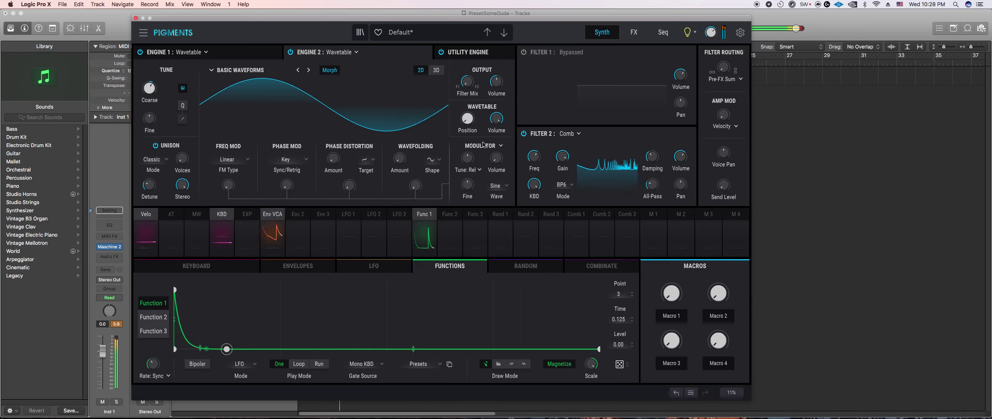
click(524, 133)
Step: Switch to the Maschine 2 window, show the group's sounds as pads and assign sound 4 to link group 1
drag(671, 18, 480, 12)
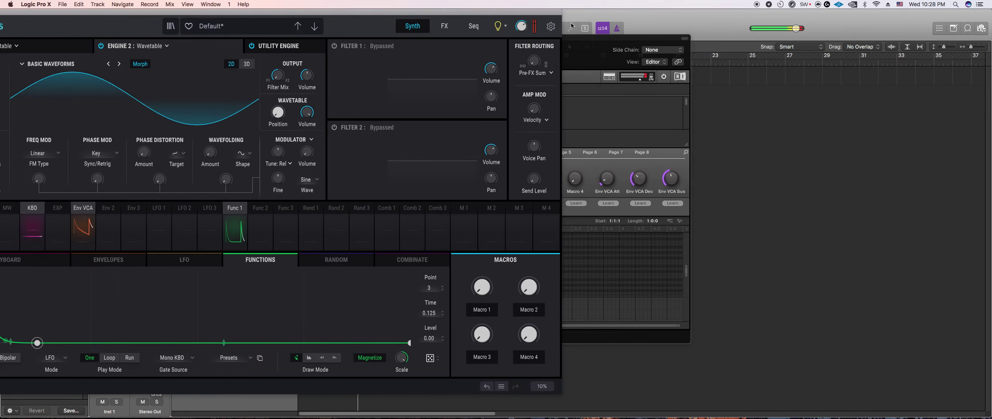
click(611, 39)
click(396, 260)
click(378, 228)
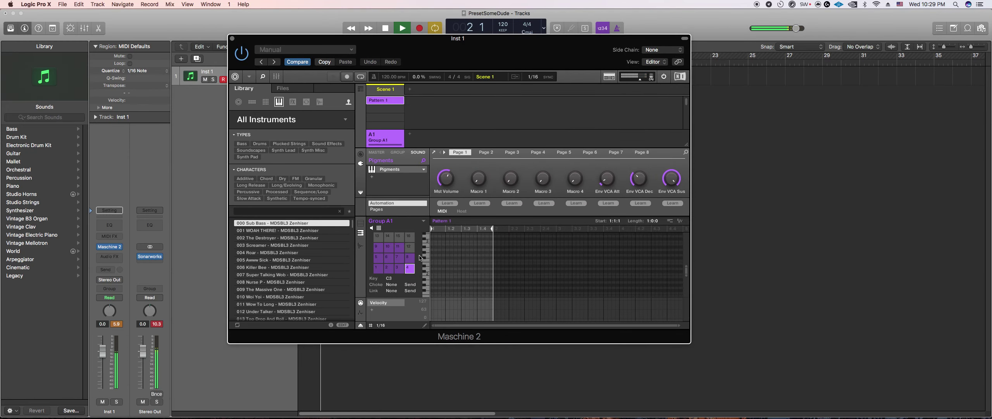
click(390, 284)
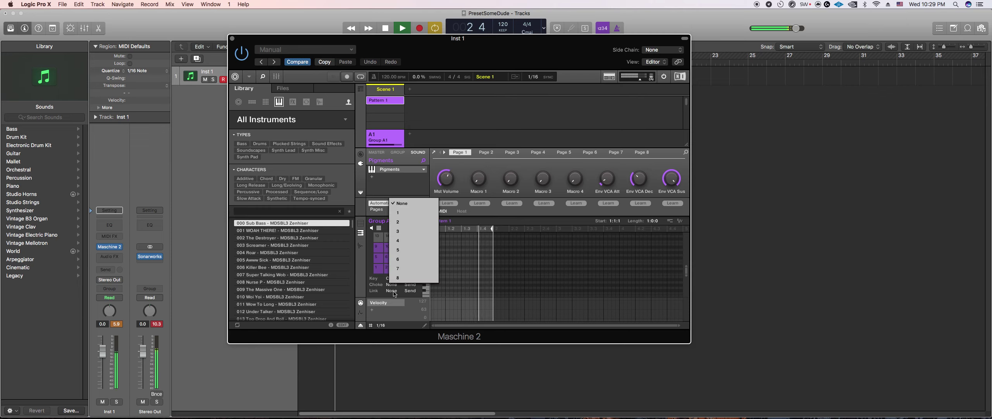
click(411, 212)
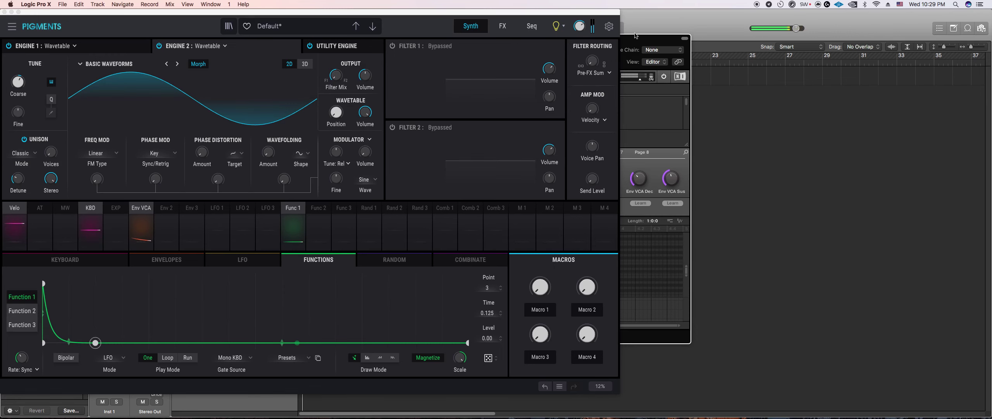
Step: Assign sound 3 to link group 1 in Maschine 2 and move its window beside the Pigments editor
click(634, 36)
click(392, 290)
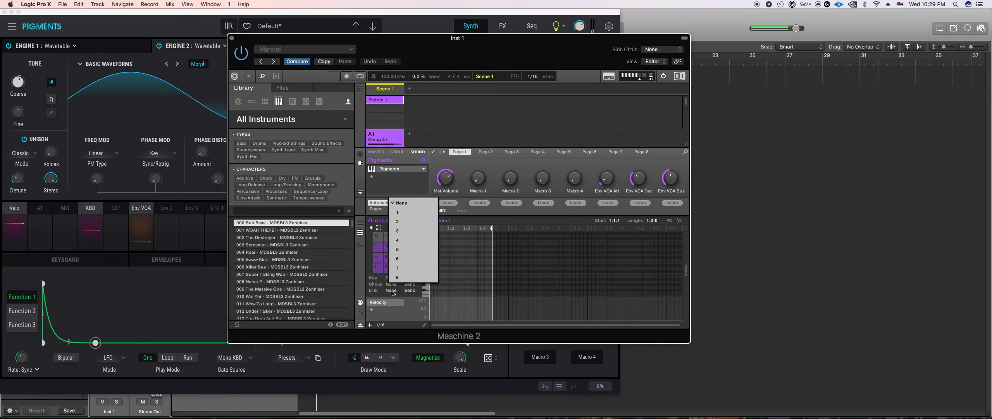
click(405, 213)
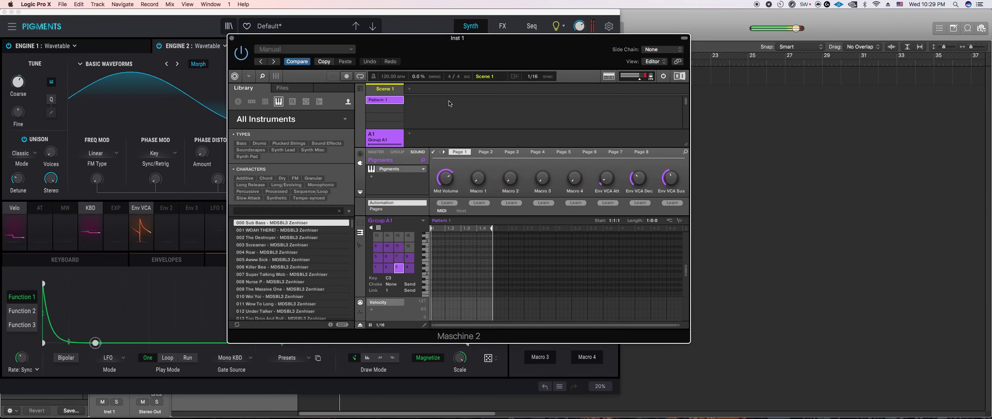
drag(440, 48, 601, 25)
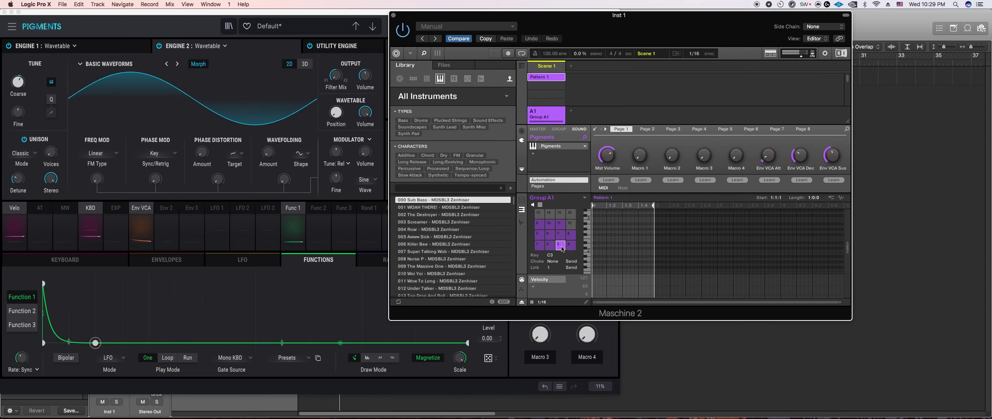
Step: Return to Pigments, switch Engine 2 off and turn the comb Filter 2 and MultiMode Filter 1 back on
click(211, 69)
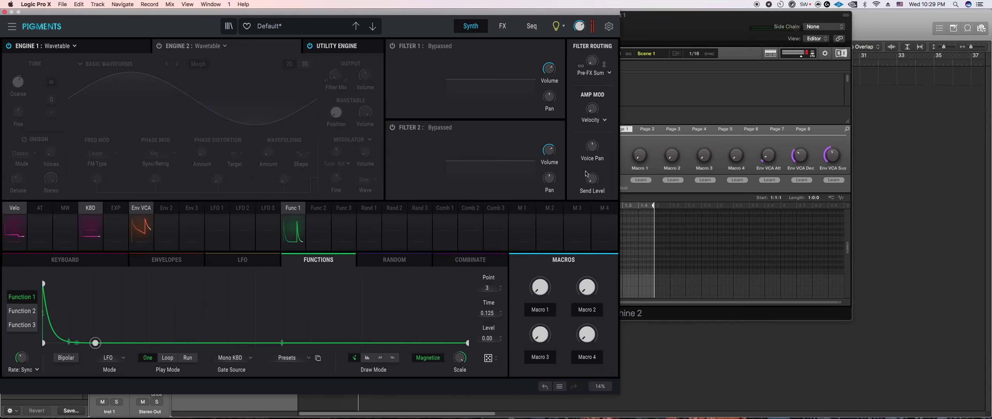
drag(395, 16, 491, 16)
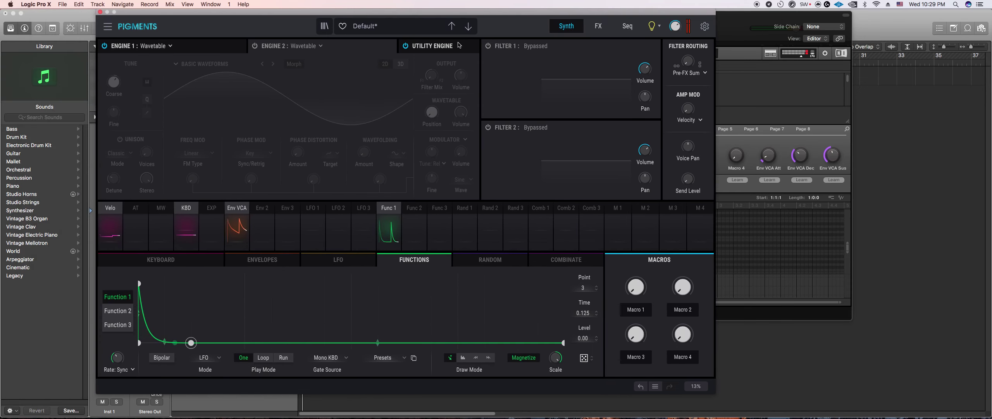
click(489, 128)
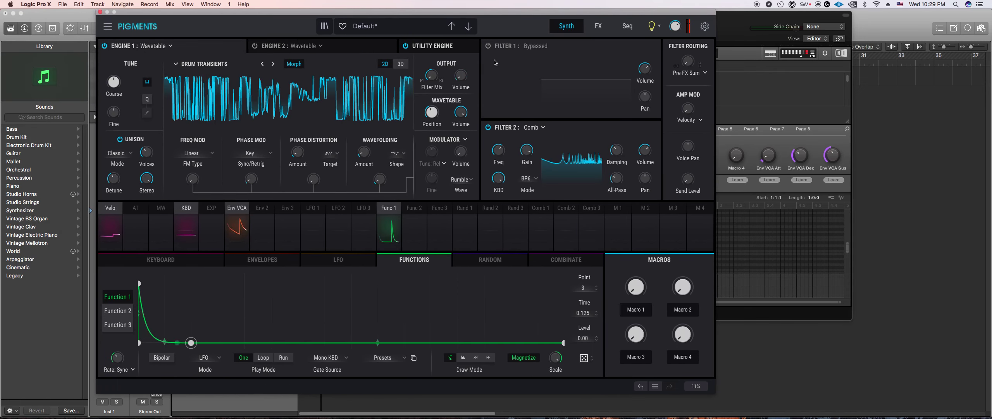
click(487, 46)
Step: Show Maschine 2's sounds as a list and open the Pigments editor of sound 4
click(756, 252)
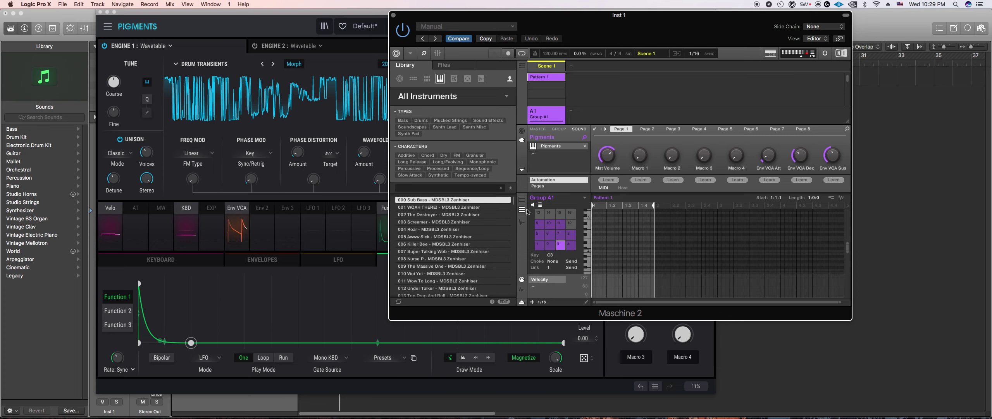
click(540, 204)
click(564, 238)
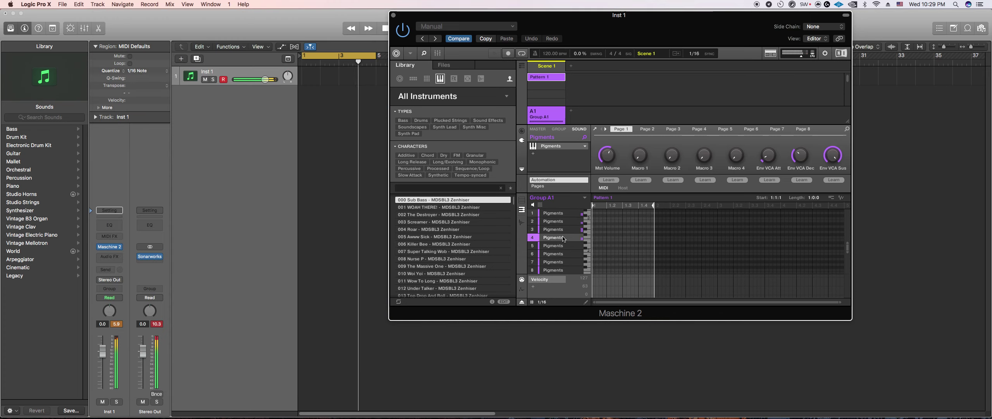
click(596, 129)
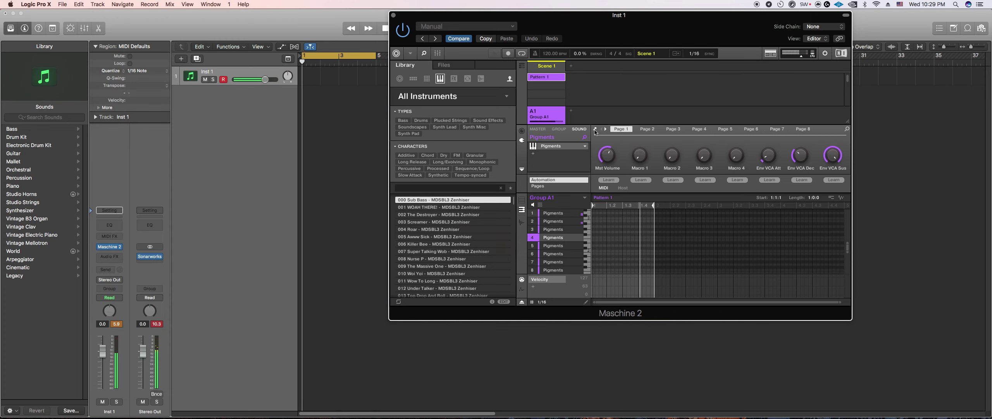
Step: Tune Engine 1 of sound 4 to 11 semitones, raise its output volume and adjust the Env VCA release
drag(359, 81, 359, 73)
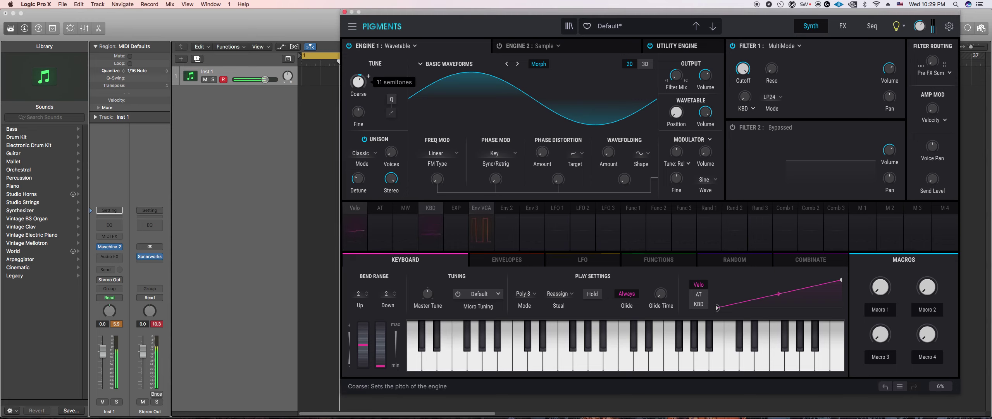
click(496, 260)
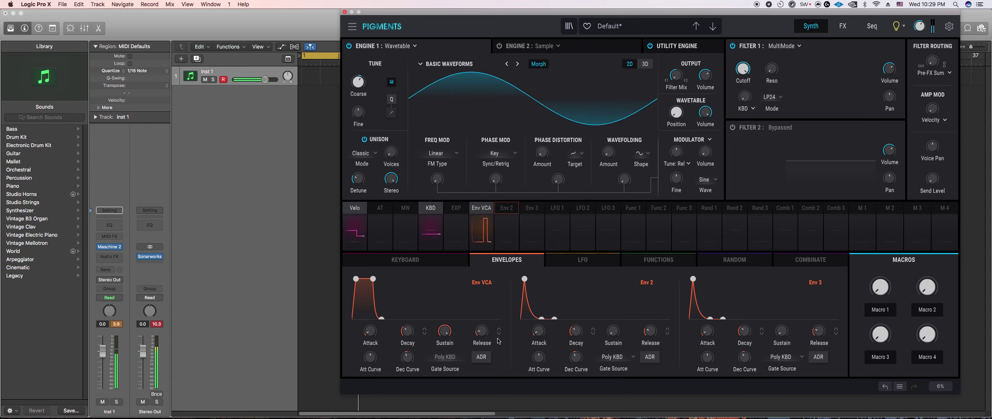
drag(705, 76, 706, 69)
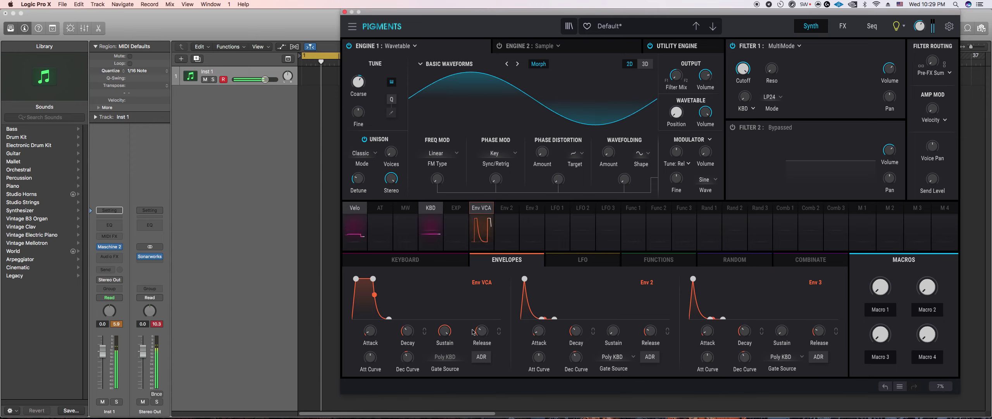
Step: Reopen sound 3's Pigments editor from Maschine 2 and fine-tune the comb filter's frequency and damping
drag(464, 11, 147, 10)
click(658, 20)
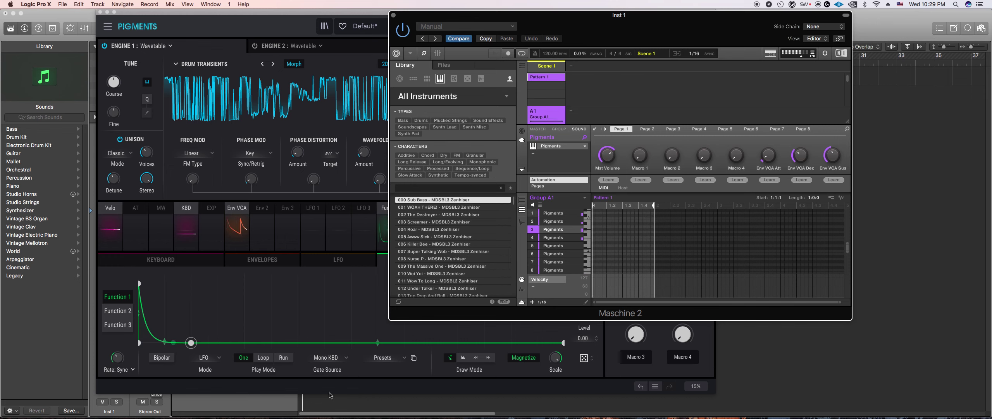
click(595, 129)
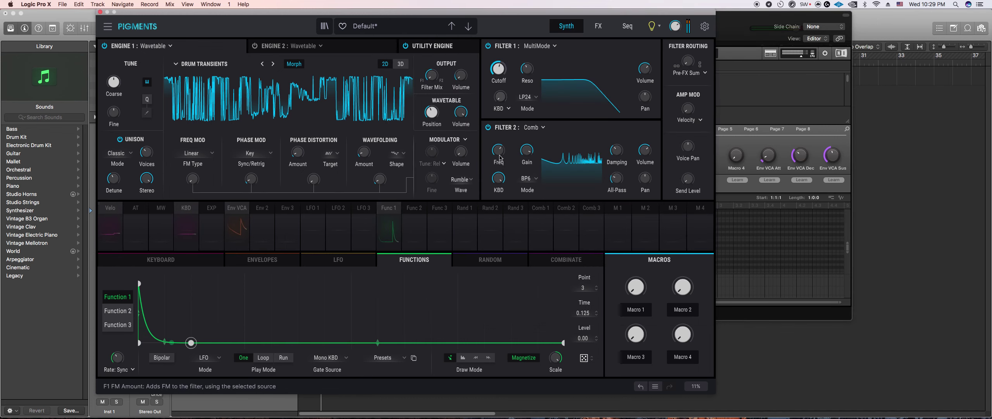
drag(499, 150, 499, 149)
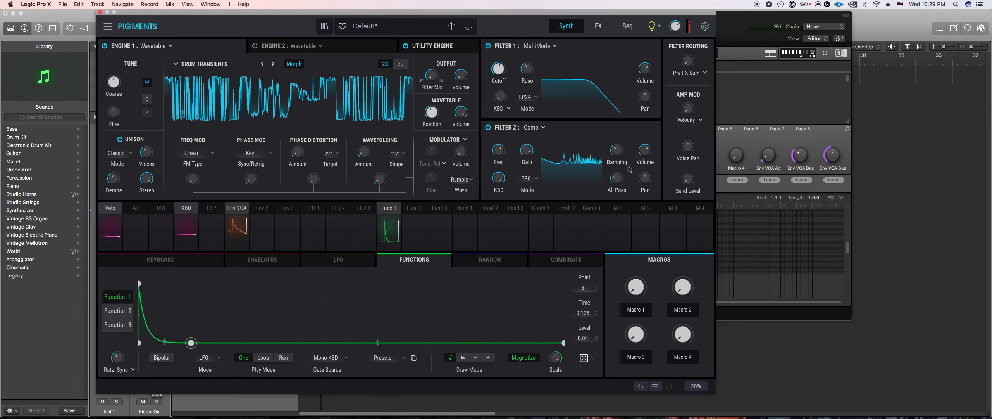
drag(616, 151, 616, 154)
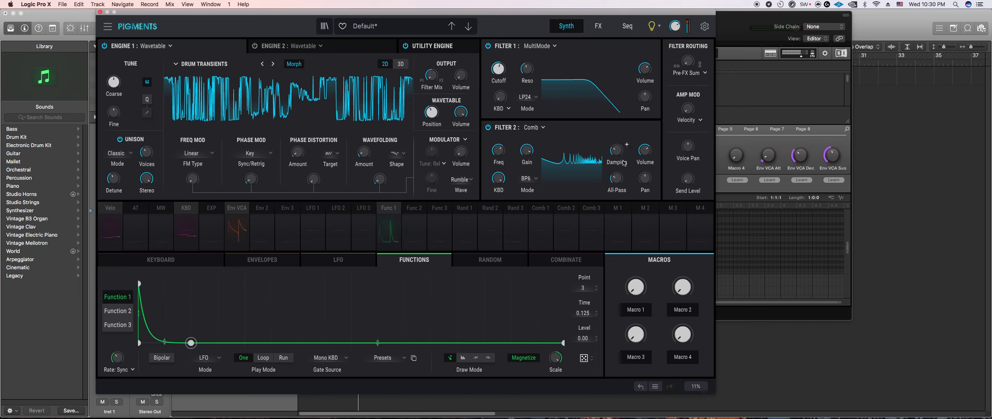
Step: Mute sound 4 in Maschine 2 and return to sound 3's Pigments editor
click(729, 149)
click(550, 230)
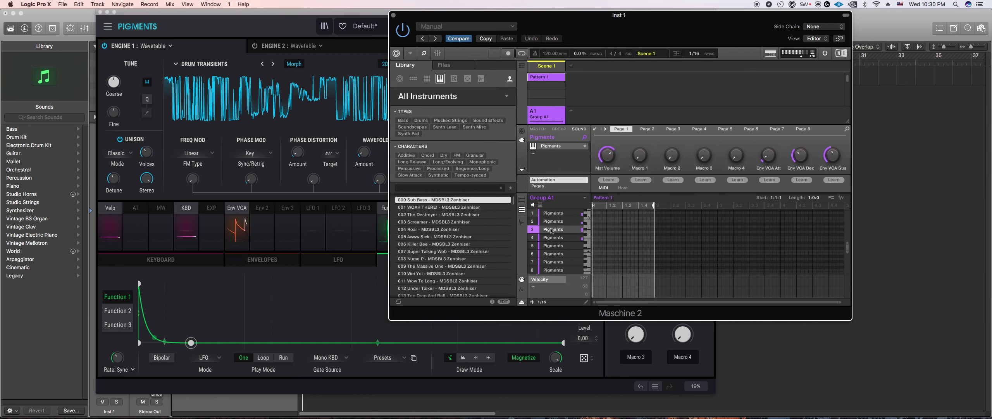
mouse_move(601, 170)
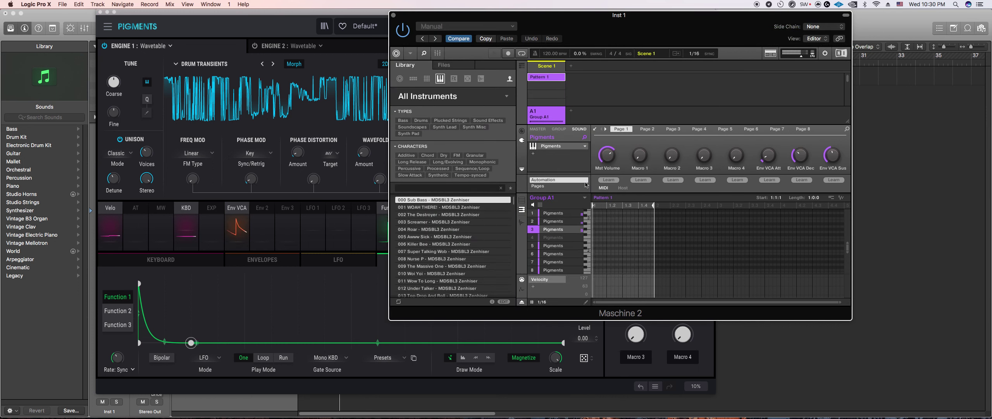
click(324, 380)
Step: Try different cutoff and resonance settings on MultiMode Filter 1 and fine-tune the comb filter's all-pass and damping
mouse_move(647, 73)
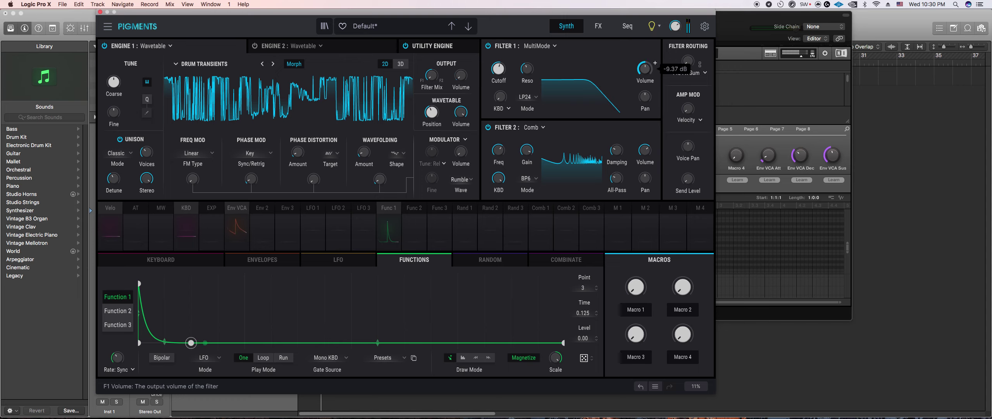
drag(498, 69, 527, 59)
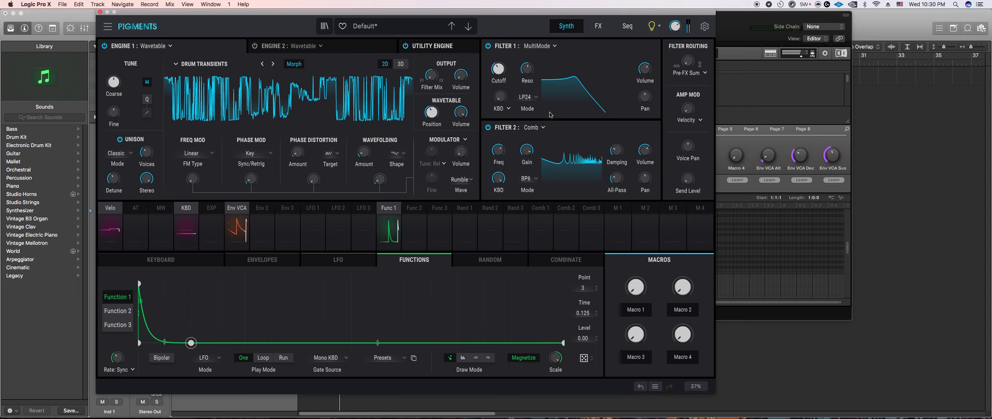
drag(617, 177, 617, 153)
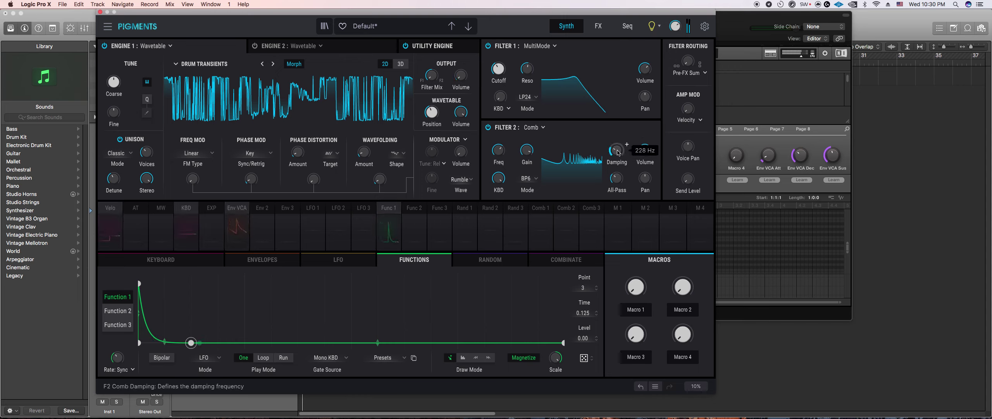
mouse_move(528, 151)
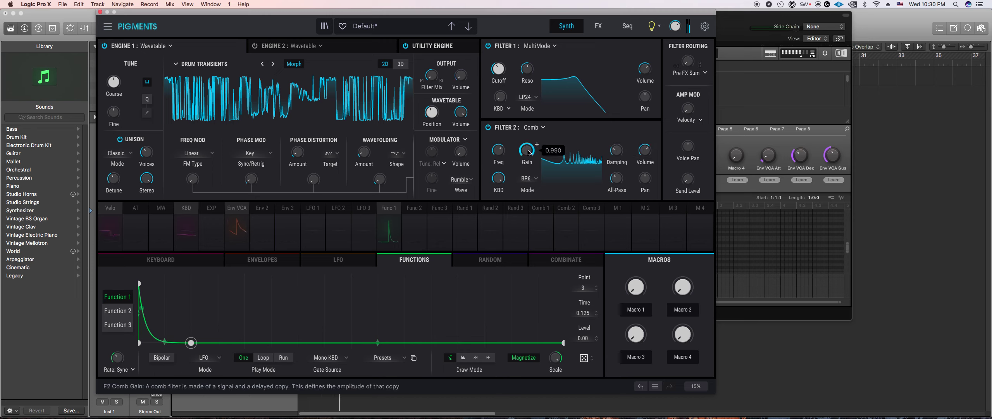
Step: Set the FX A reverb's dry/wet mix to 10 % and adjust the master volume of sound 3's Pigments
click(598, 26)
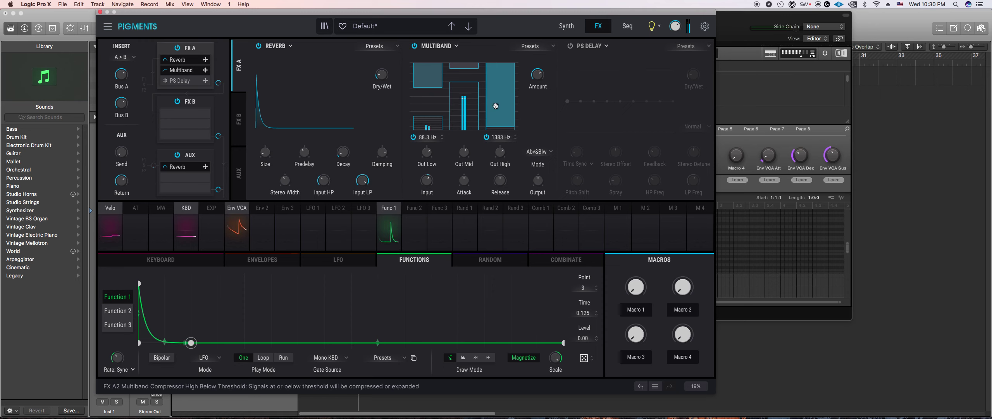
mouse_move(379, 74)
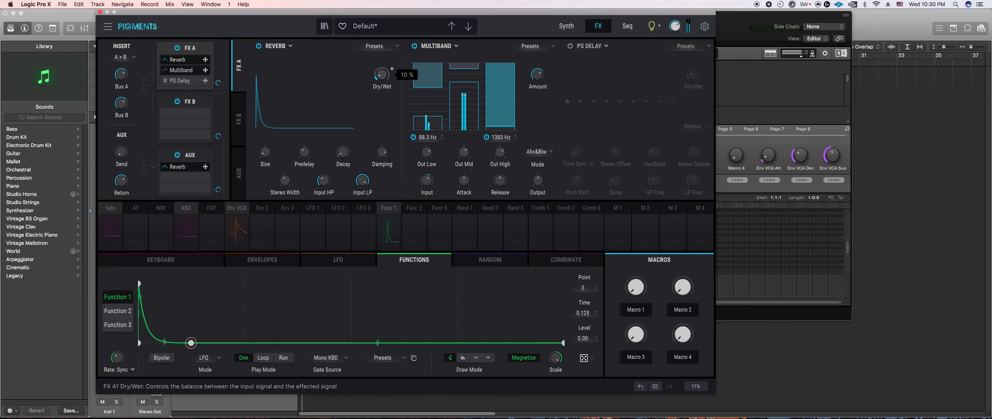
click(782, 148)
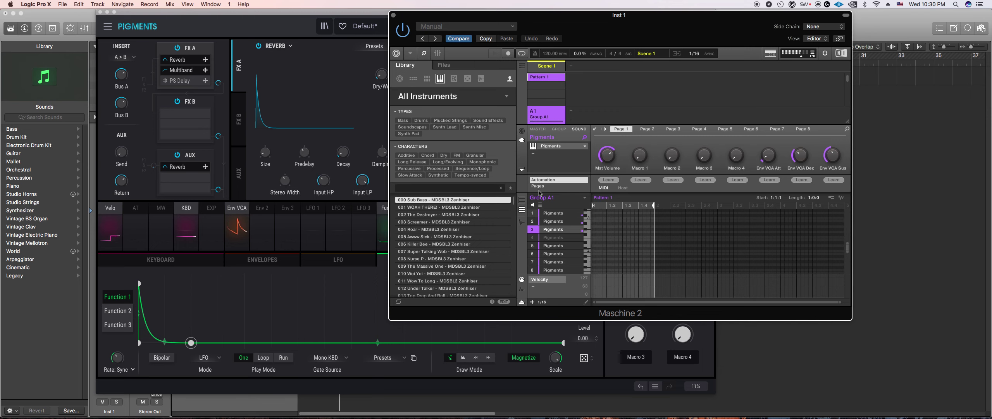
click(595, 128)
click(594, 128)
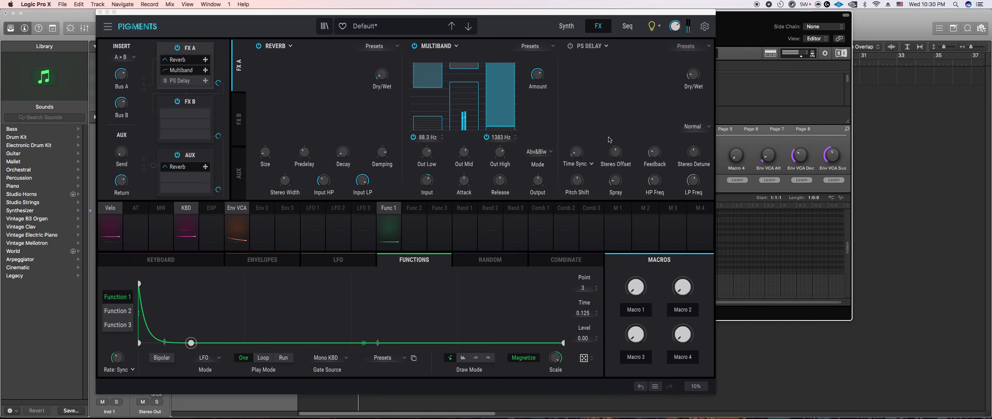
drag(674, 26, 674, 24)
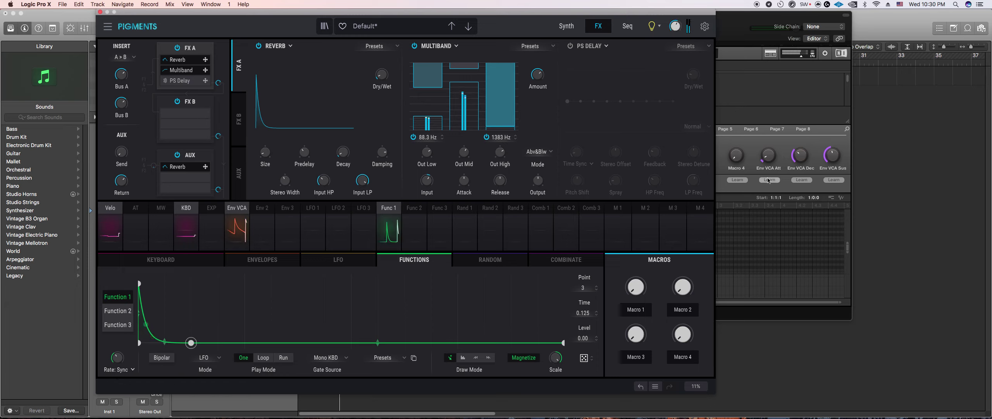
Step: Shorten Function 1's decay by moving point 3 to a time of 0.063
click(766, 142)
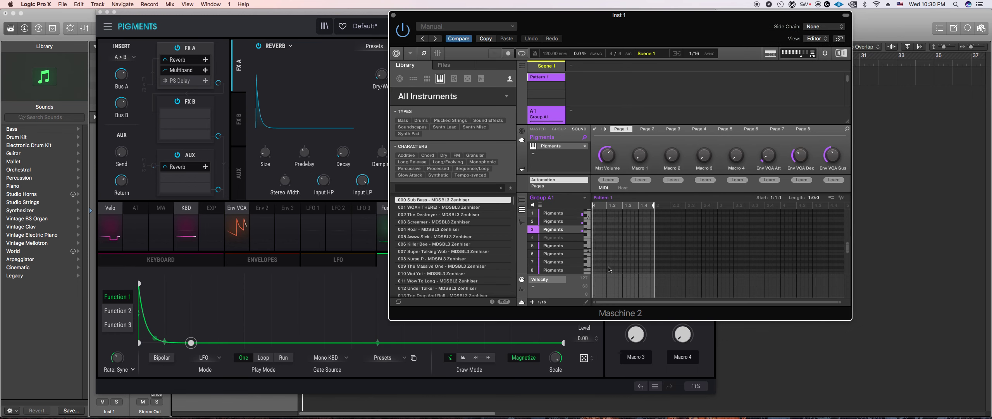
drag(191, 342, 164, 343)
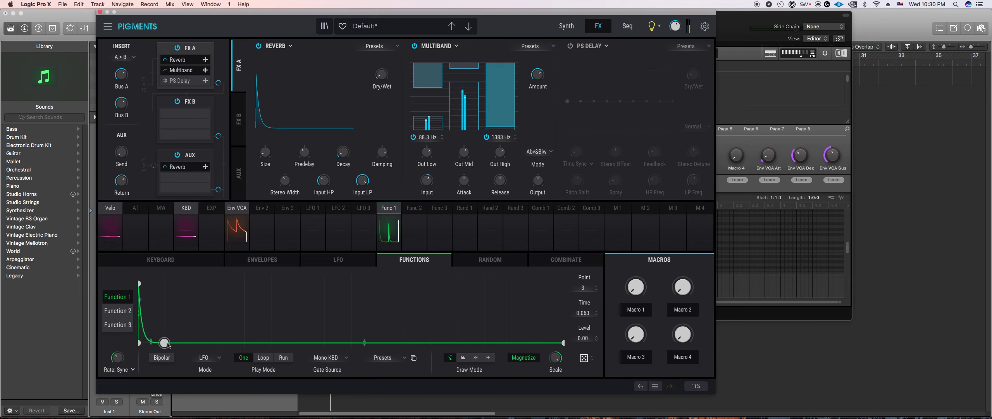
Step: Record a one-bar rhythm of repeated notes for sound 3 in Maschine 2's Pattern 1
click(758, 144)
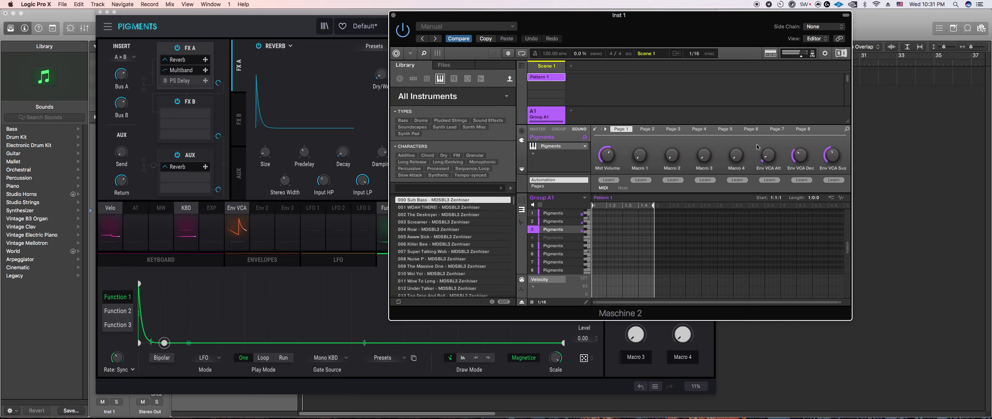
key(r)
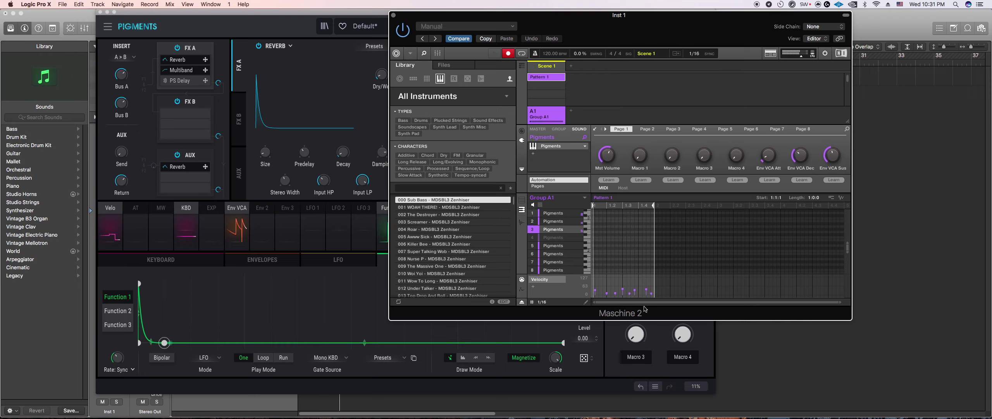
scroll(634, 262, down, 3)
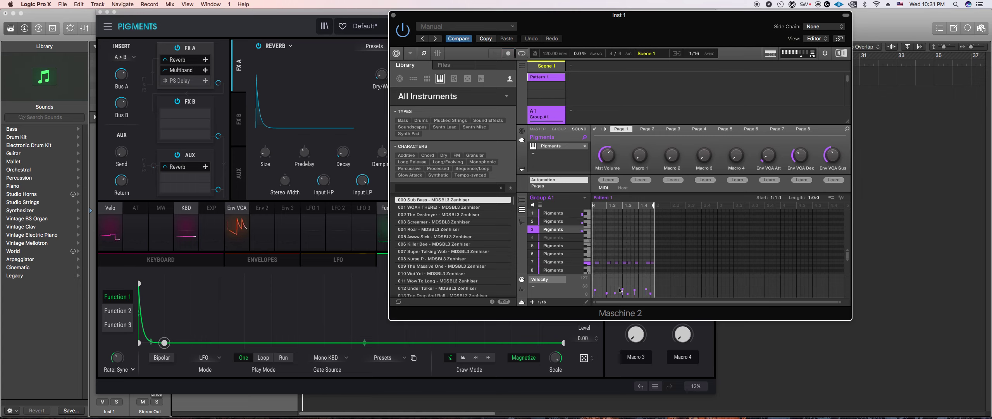
Step: Set the pattern's step grid to 1/32 and select the sound 3 note near beat 1.3
click(549, 302)
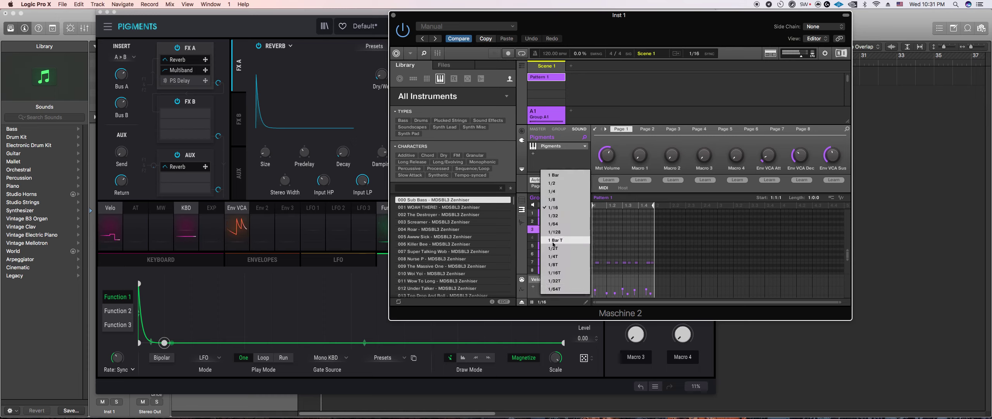
click(559, 216)
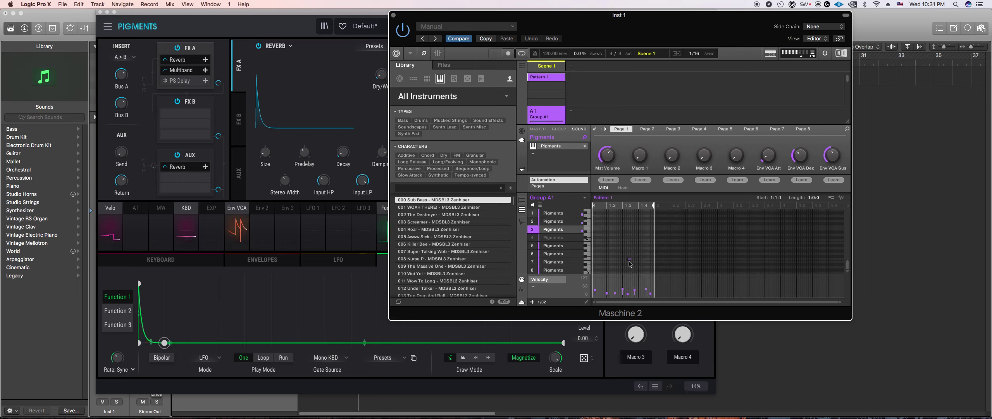
scroll(639, 256, up, 5)
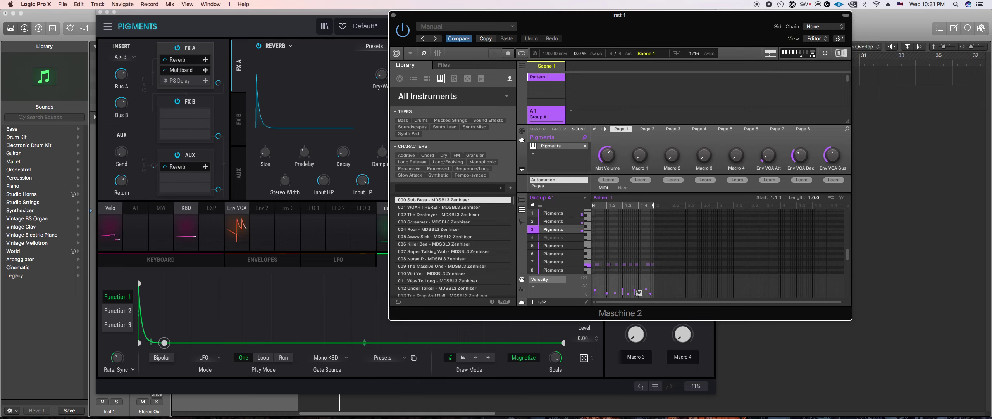
click(629, 265)
Step: Return to Pigments and readjust MultiMode Filter 1's resonance and cutoff
click(351, 372)
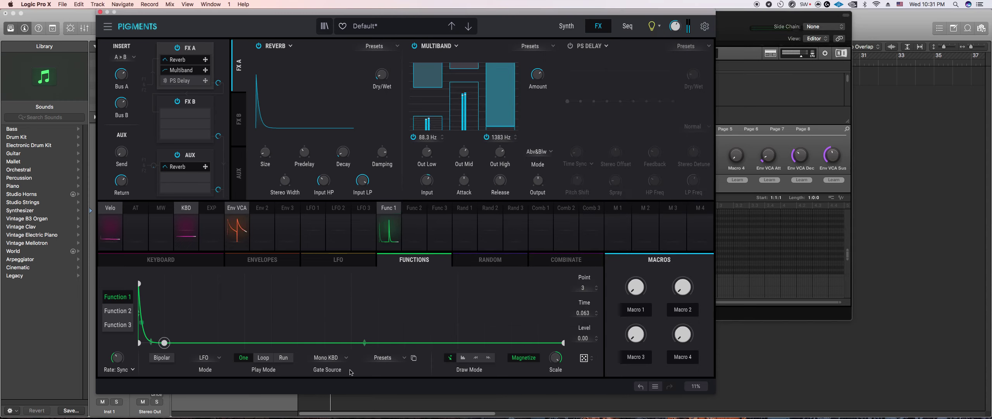
click(567, 26)
drag(527, 68, 499, 60)
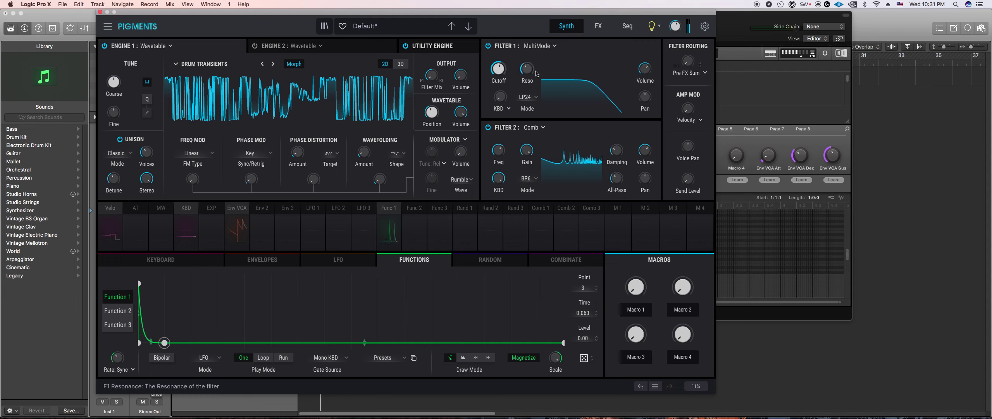
Step: Shape the Env VCA envelope with ADR enabled, minimal sustain and a decay of 709 ms
click(278, 259)
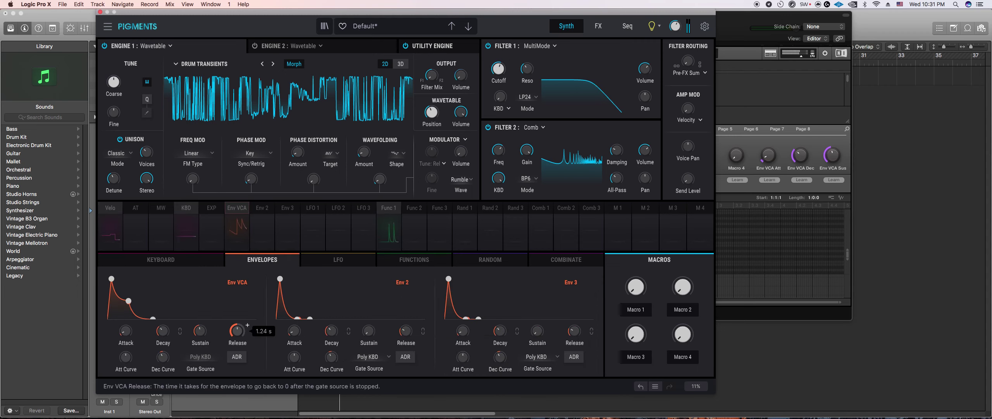
drag(200, 330, 210, 332)
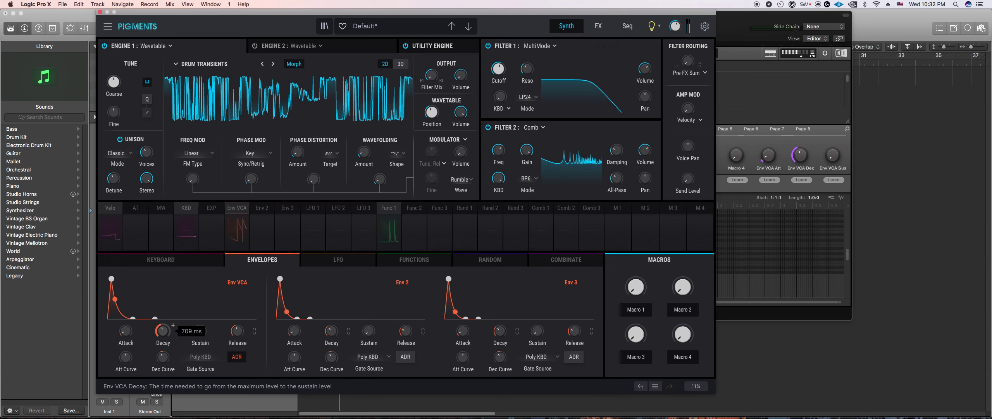
Step: Set the FX A reverb's dry/wet mix to 11 % and check the Multiband compressor's high band
click(590, 26)
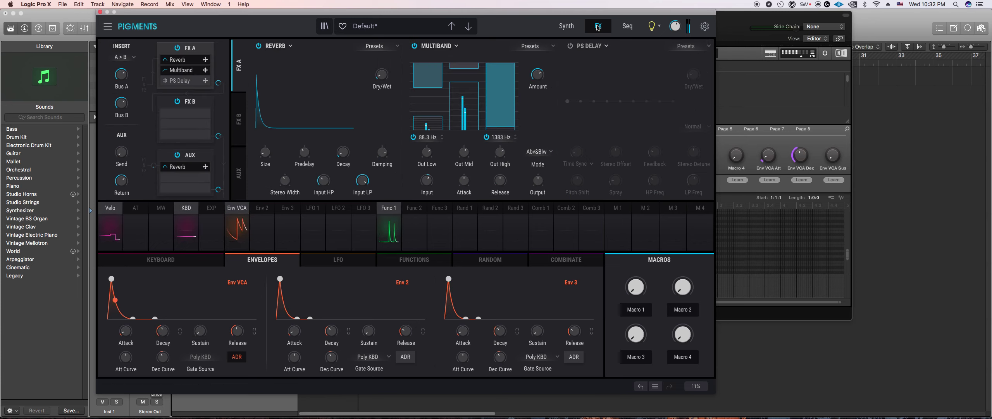
mouse_move(392, 68)
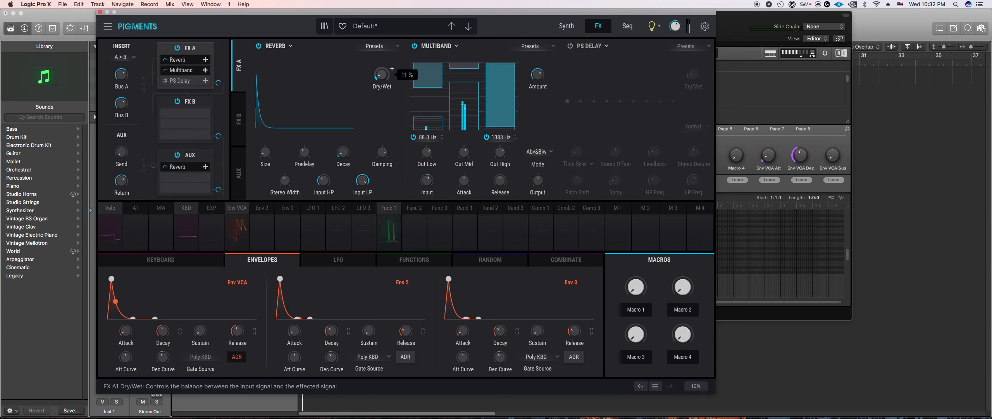
mouse_move(492, 67)
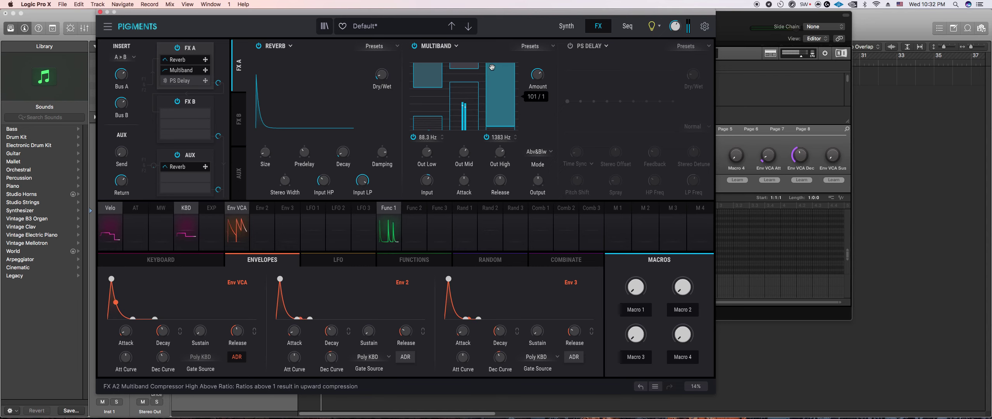
Step: Set the Env VCA release to 1.12 s and check the Pigments master volume
click(743, 141)
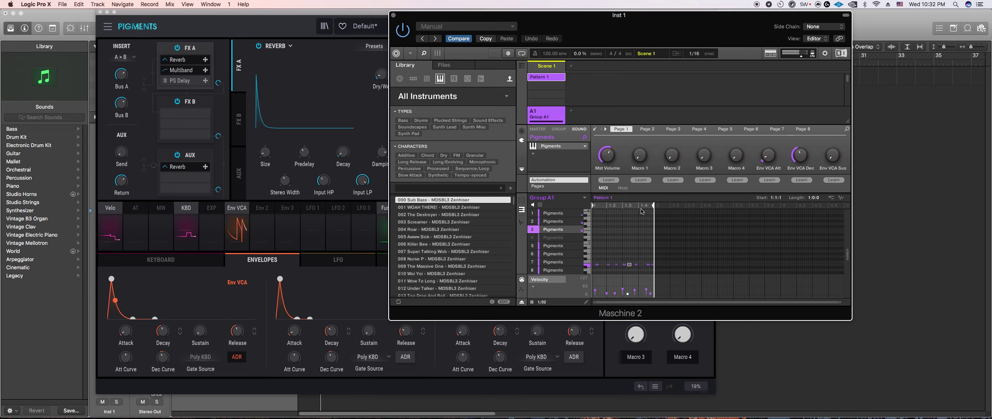
click(247, 325)
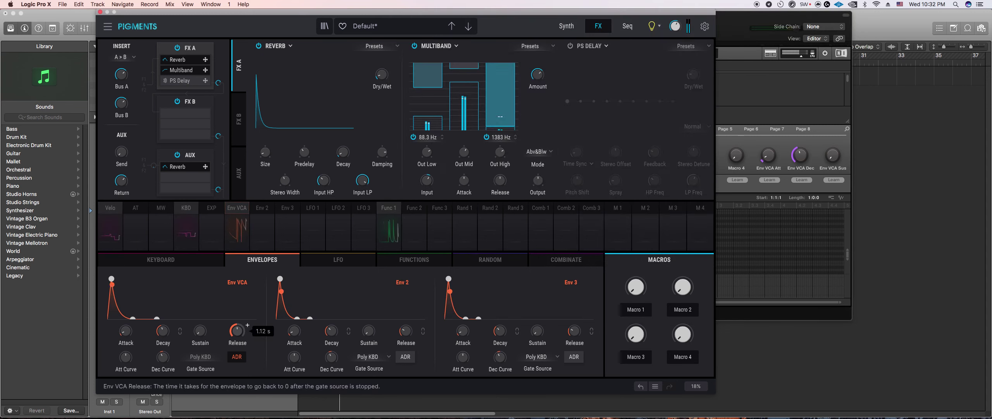
mouse_move(678, 30)
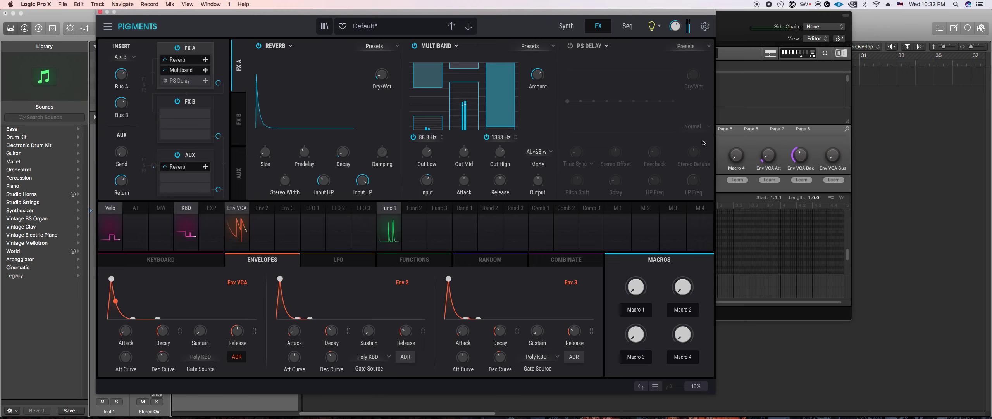
Step: Give sound 3 a short glide of about 9 ms in the keyboard play settings
click(757, 130)
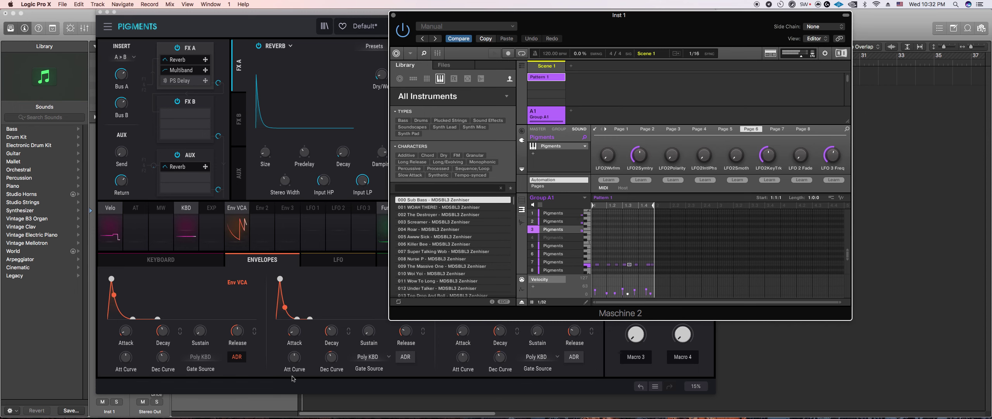
click(194, 262)
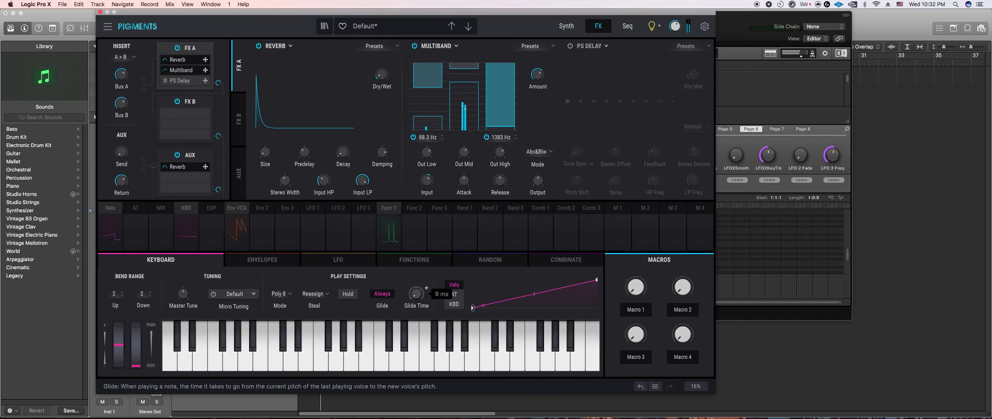
drag(415, 299, 415, 297)
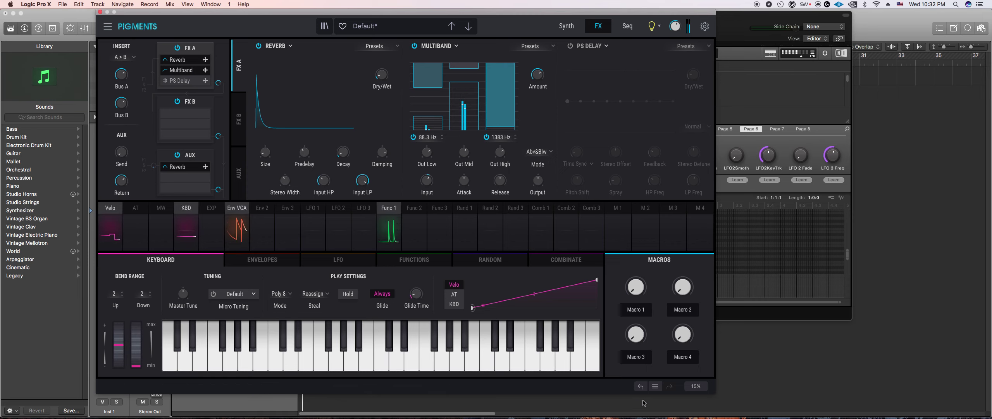
Step: Return to Maschine 2 and record further notes into sound 3's pattern
click(800, 154)
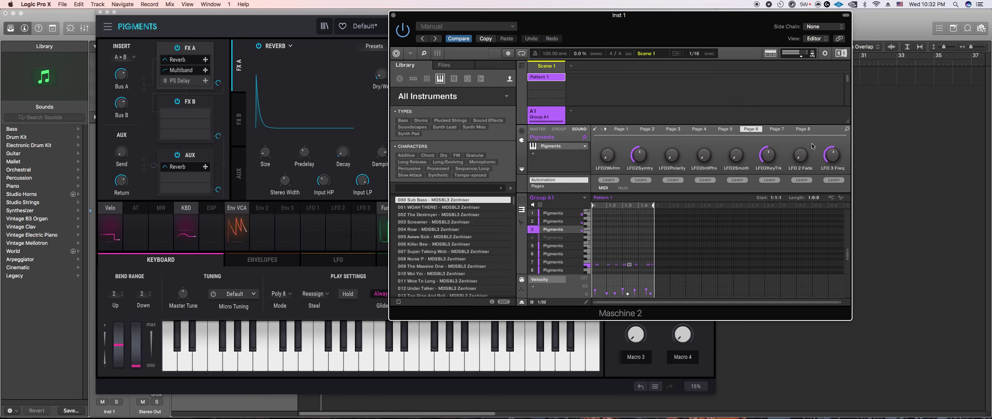
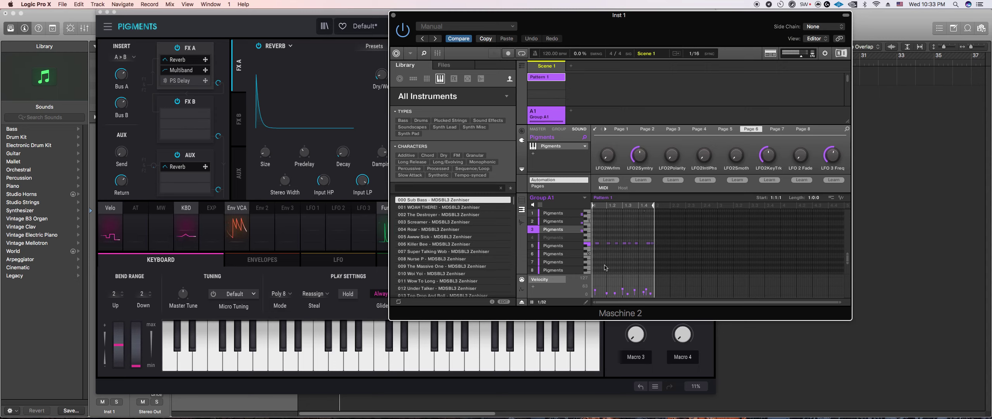
key(r)
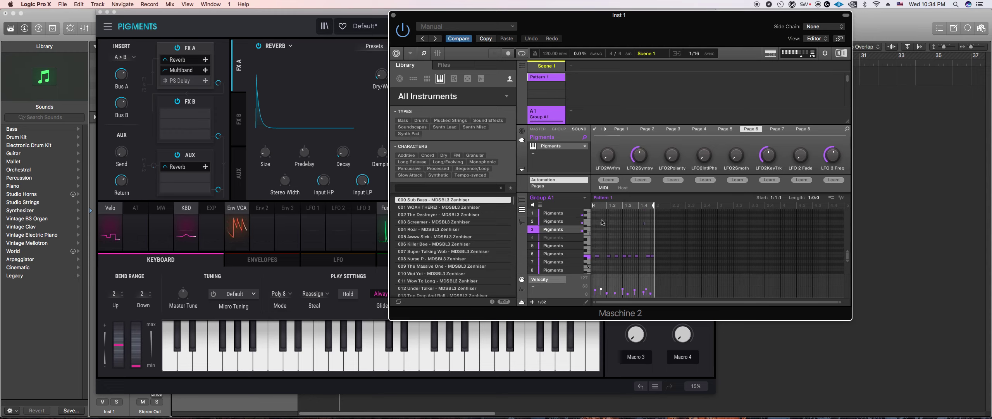
Step: Switch to Pigments, turn on the PS Delay in FX A and adjust its low-pass frequency and its feedback to about 0.206
scroll(602, 233, up, 1)
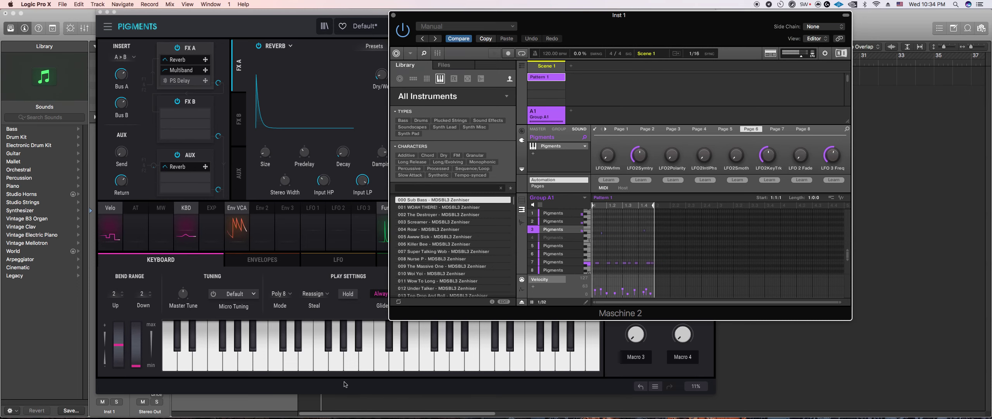
click(357, 74)
click(570, 46)
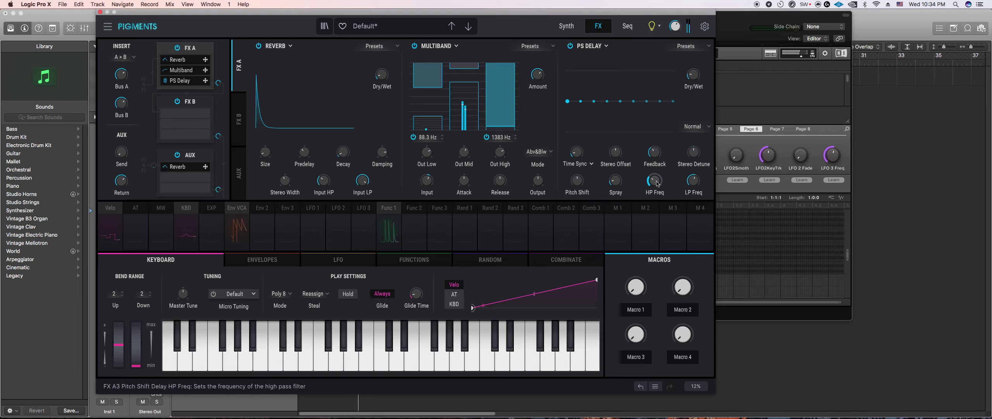
drag(693, 180, 693, 188)
drag(574, 157, 615, 160)
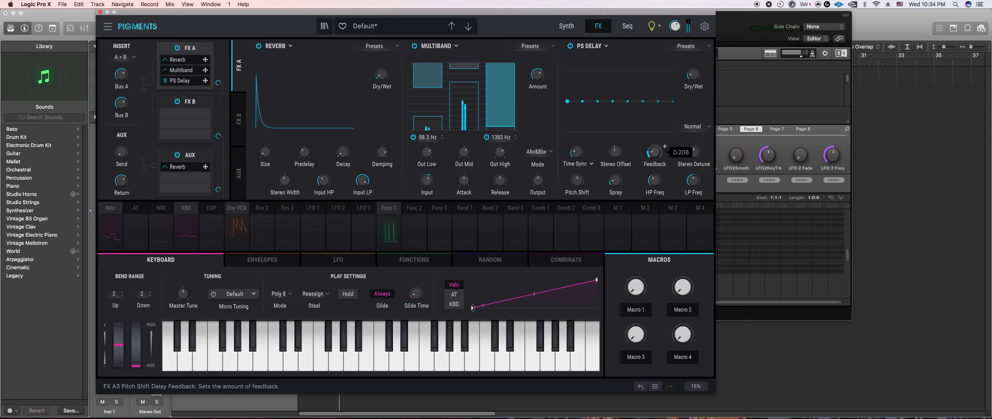
mouse_move(704, 68)
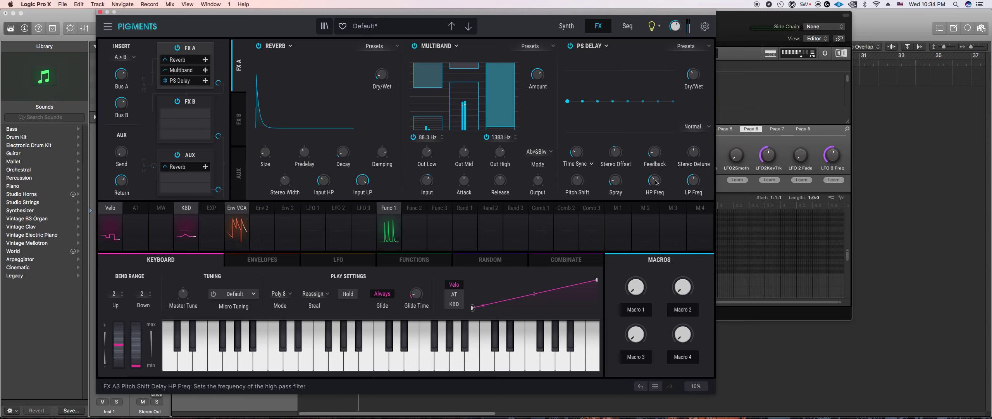
mouse_move(703, 174)
mouse_move(664, 175)
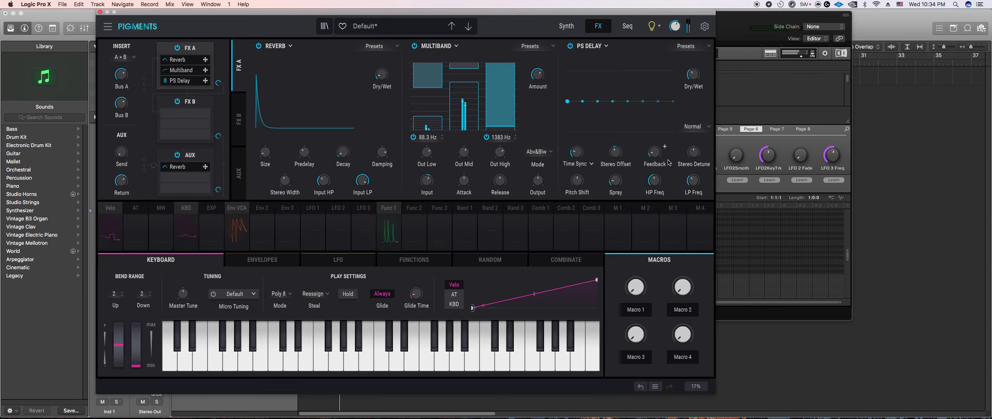
mouse_move(660, 154)
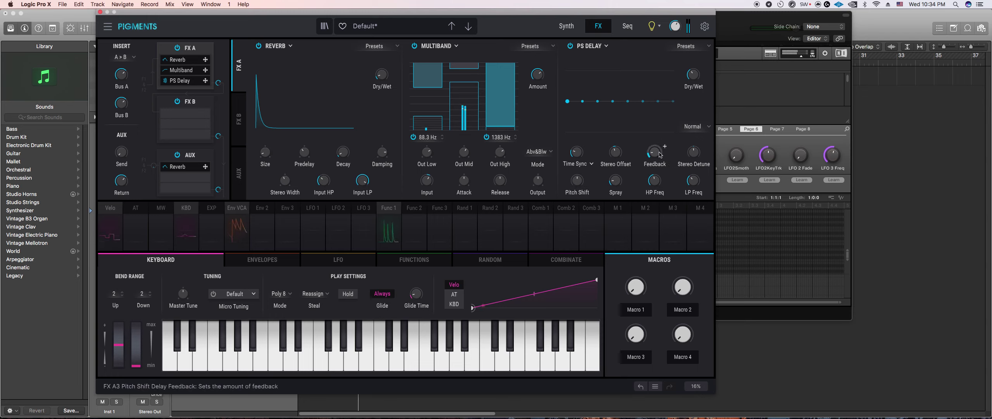
Step: Raise the PS Delay's pitch shift and set its delay time to 1/4 with the Sync Triplets time type
drag(577, 180, 577, 160)
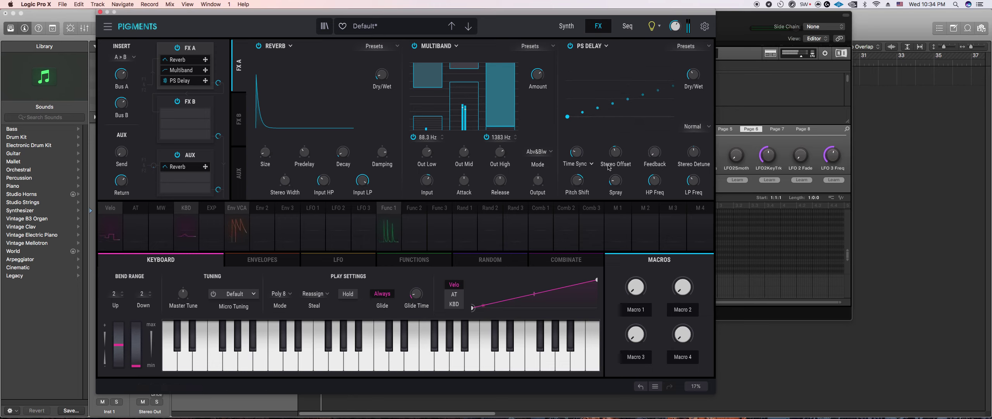
drag(576, 152, 579, 156)
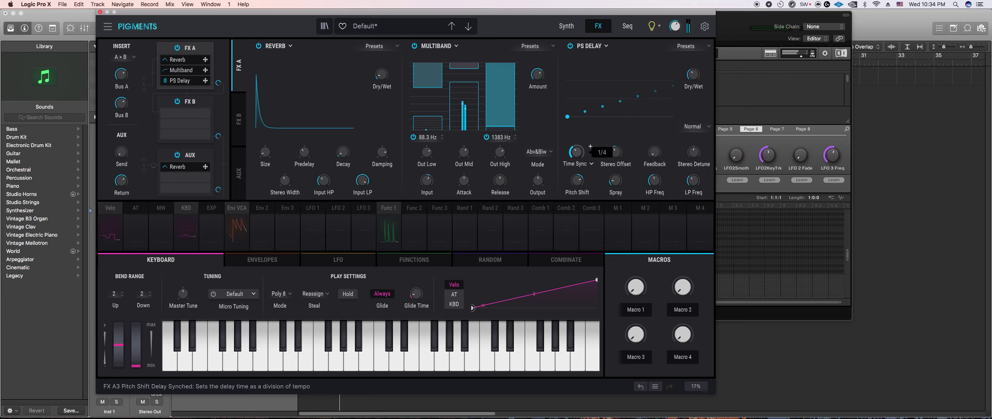
click(583, 166)
click(593, 200)
mouse_move(580, 155)
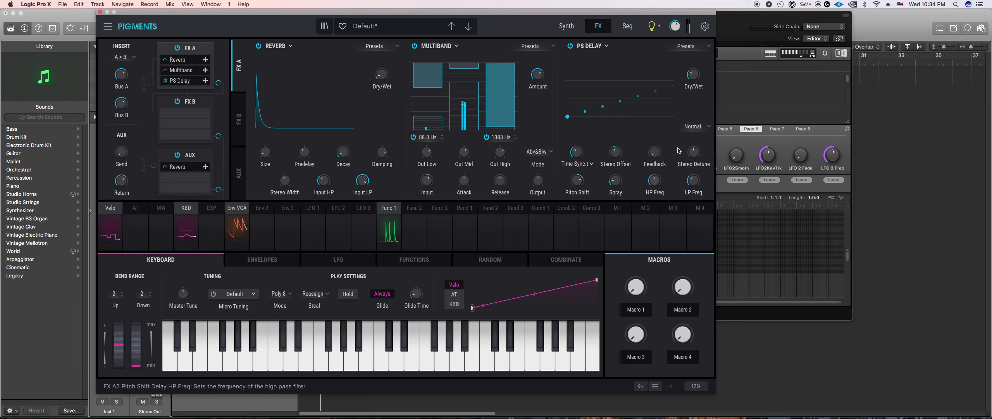
Step: Adjust the PS Delay's dry/wet mix, return its time type to Sync and retune the delay time
drag(693, 81, 692, 77)
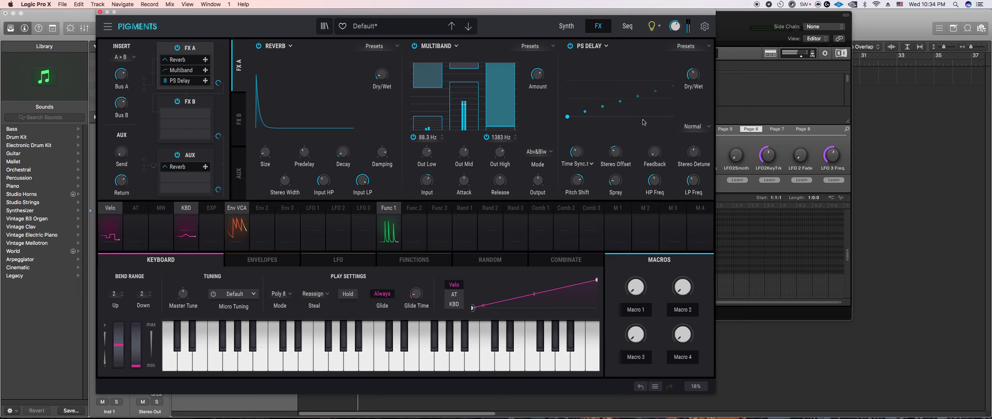
drag(576, 154, 577, 153)
click(577, 163)
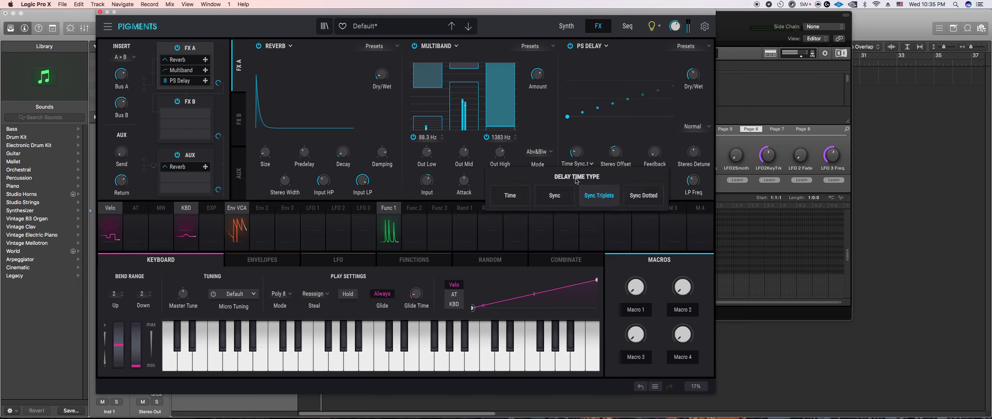
click(555, 198)
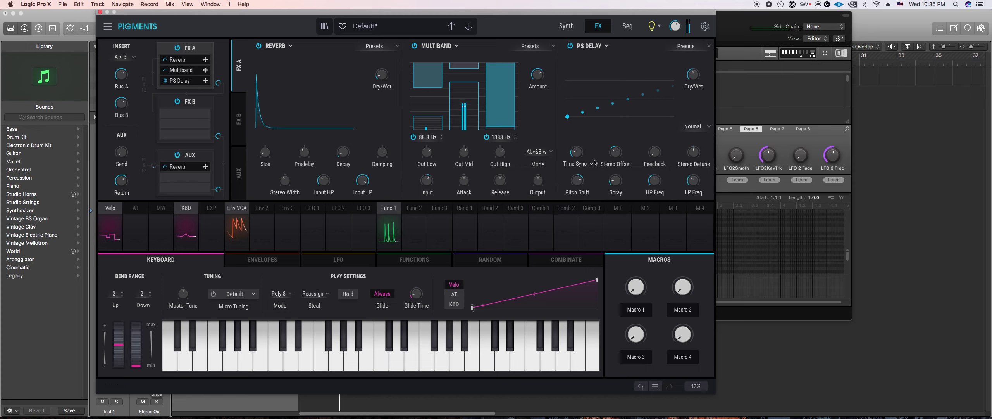
drag(578, 152, 578, 159)
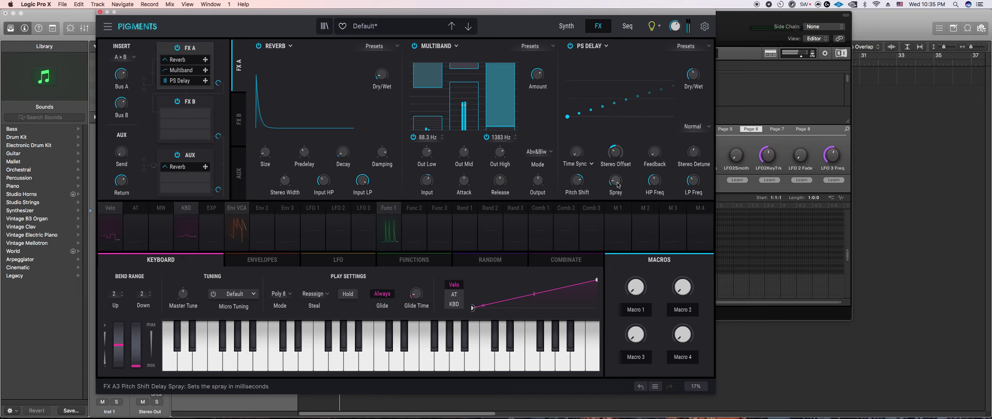
Step: Check the PS Delay's dry/wet mix and adjust its stereo offset between the channels
mouse_move(693, 76)
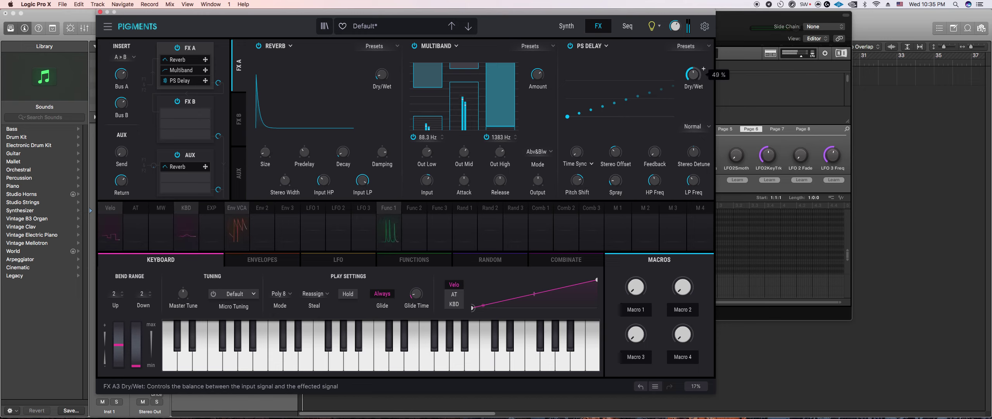
mouse_move(590, 146)
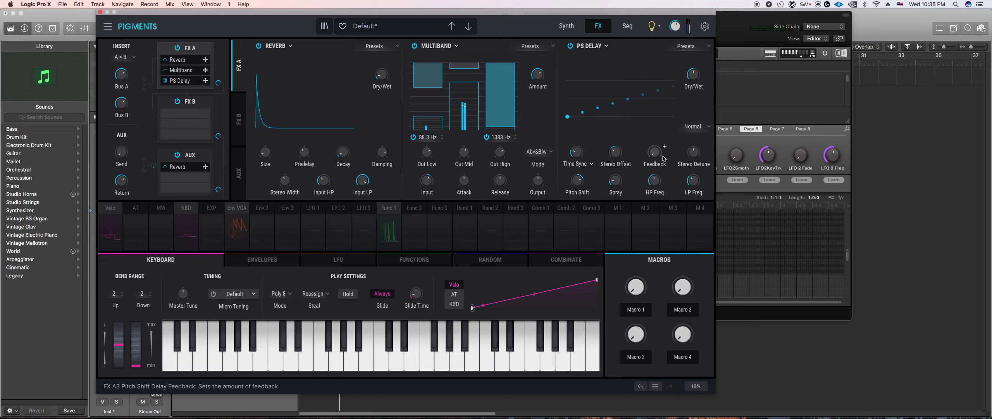
mouse_move(628, 147)
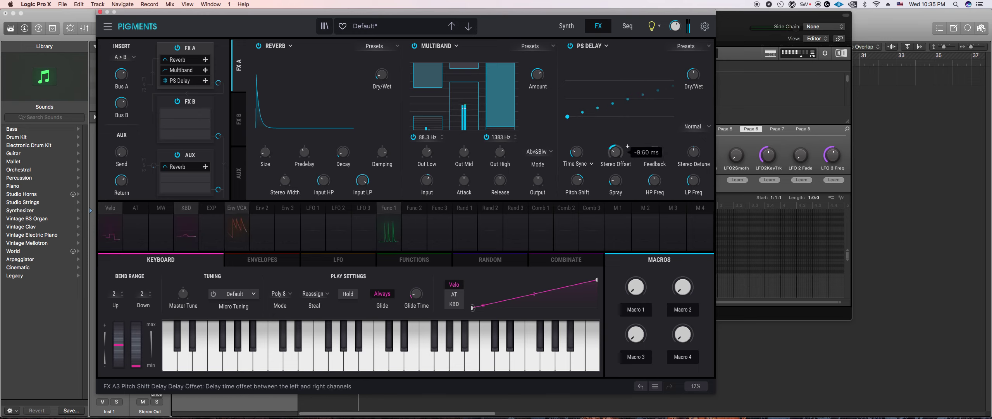
drag(615, 152, 615, 155)
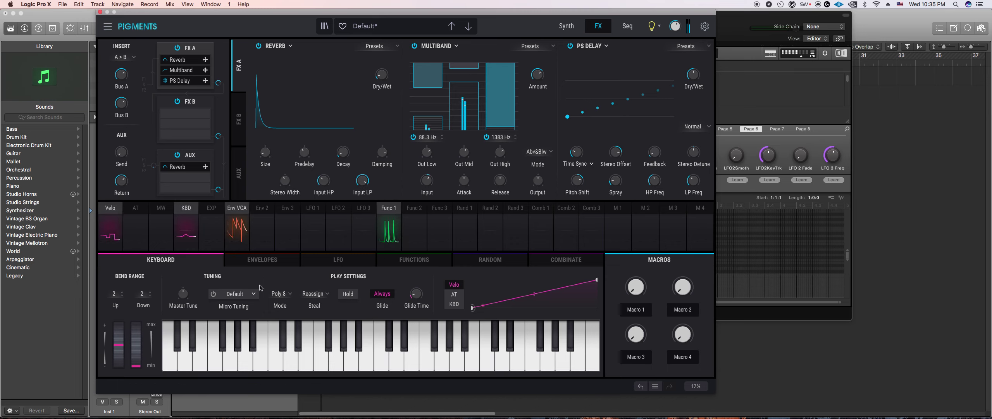
Step: Look over the synth engines, bypass the PS Delay in FX A and return to Maschine 2
click(566, 26)
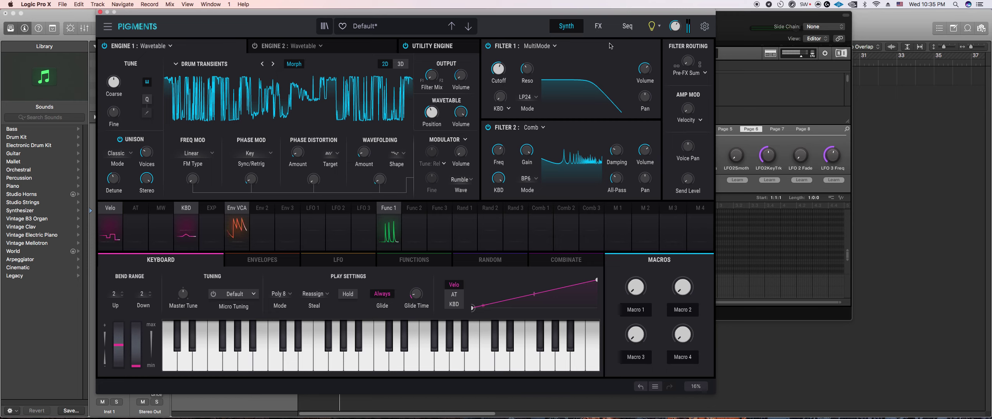
click(599, 26)
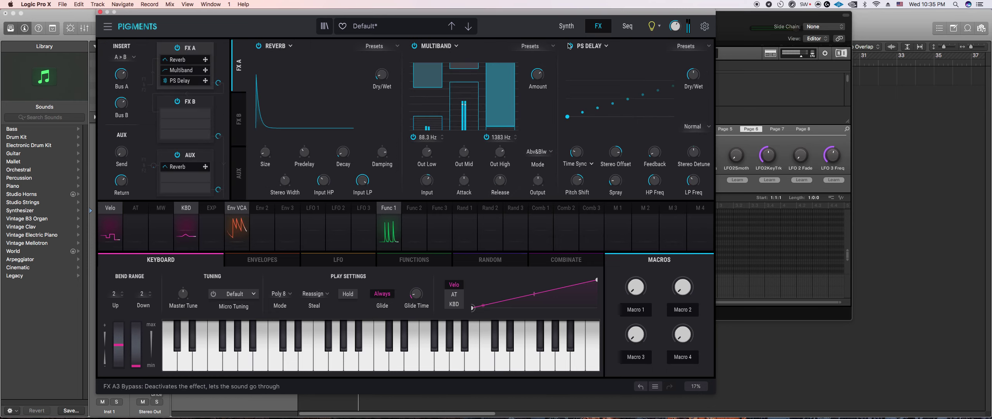
click(749, 244)
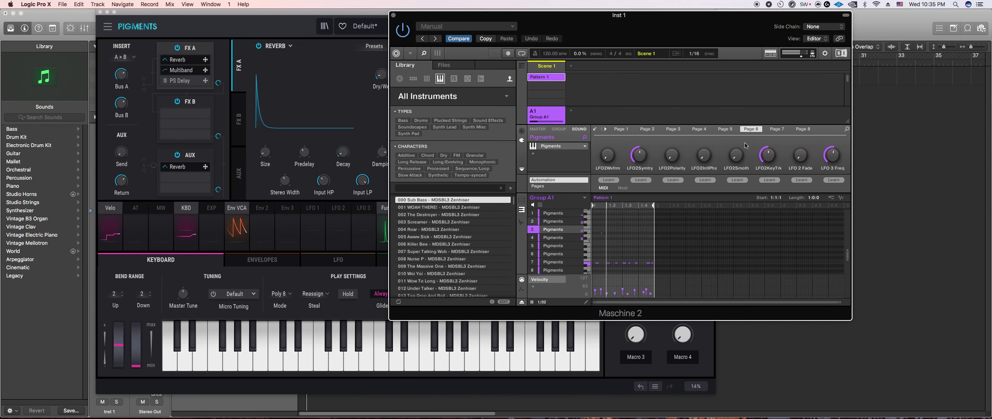
Step: Show the patterns of all sounds in Group A1 and compare the groove with sound 3 muted and unmuted
click(522, 200)
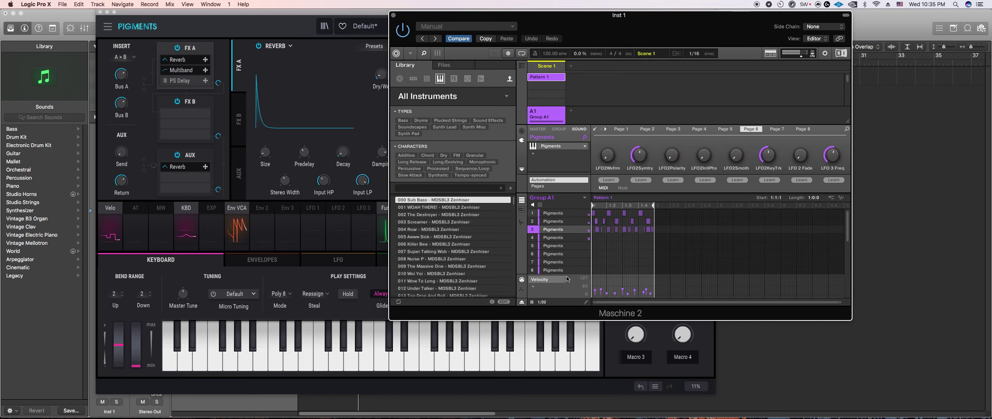
click(534, 230)
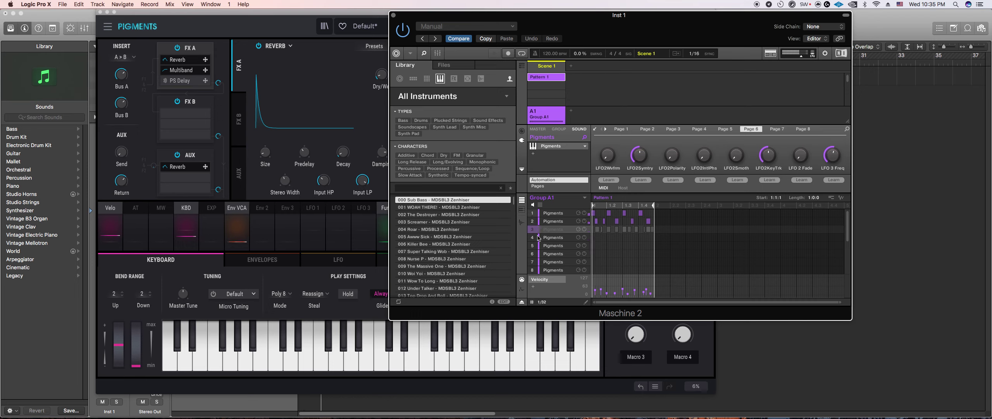
click(533, 229)
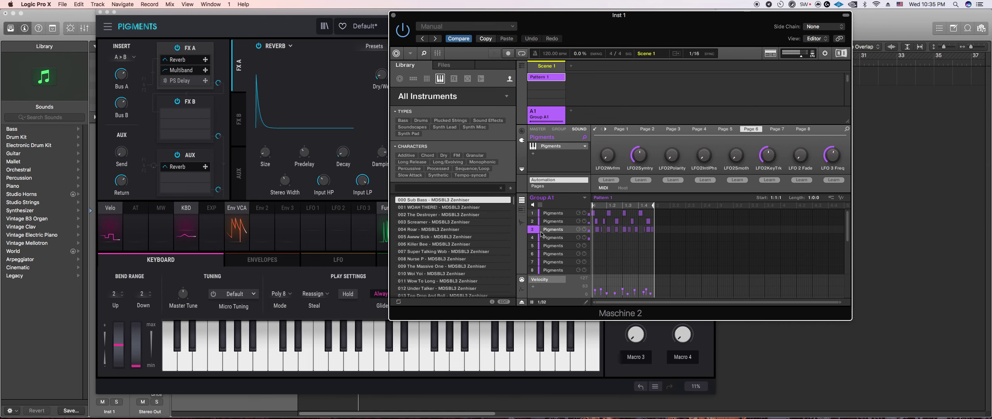
click(608, 248)
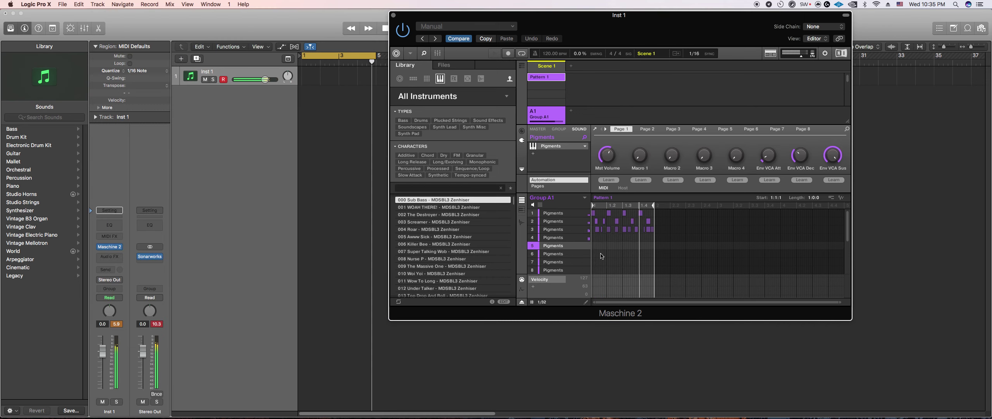
click(565, 230)
click(736, 30)
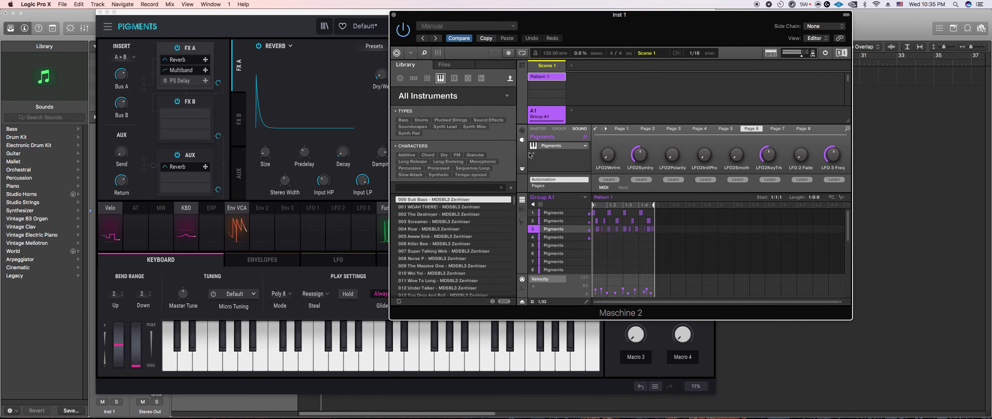
Step: Show sound 3's notes in the keyboard view and place two high notes near the pattern's start and end
click(522, 210)
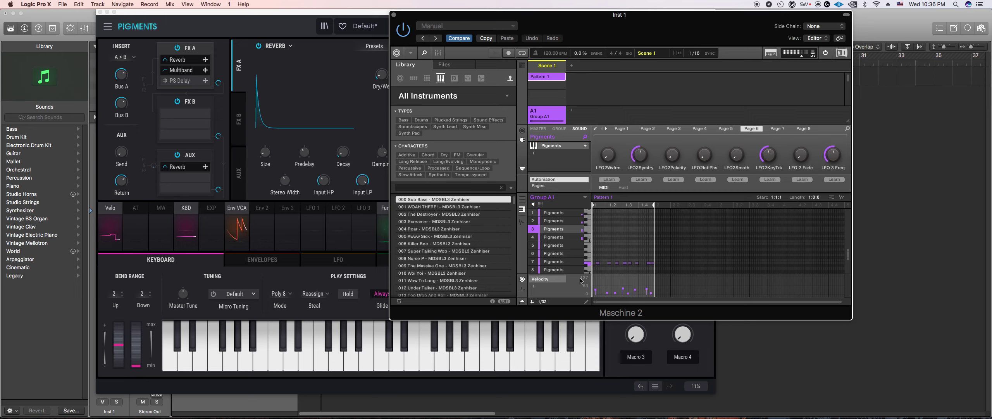
drag(589, 257, 589, 257)
key(super+z)
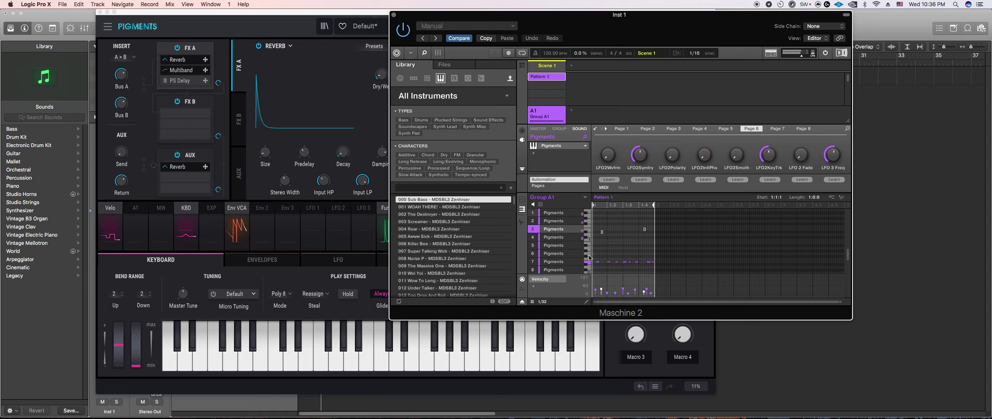
Step: Shorten sound 3's two high notes on a 1/128 step grid and lower their velocities
click(543, 301)
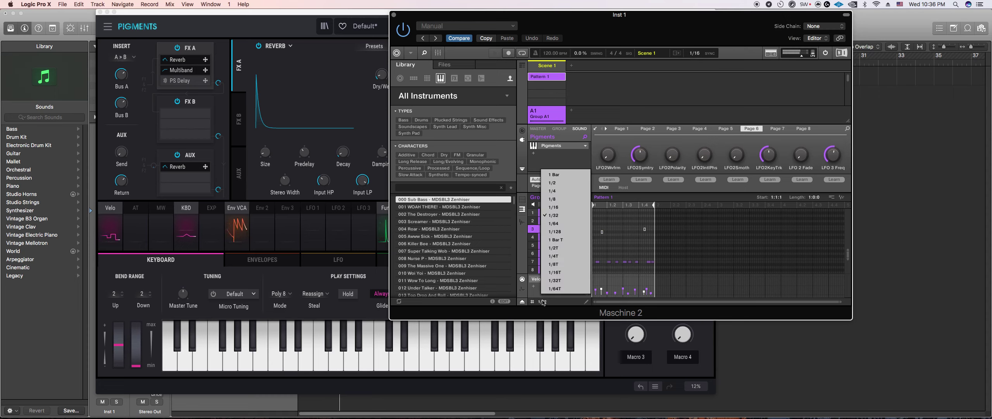
click(554, 231)
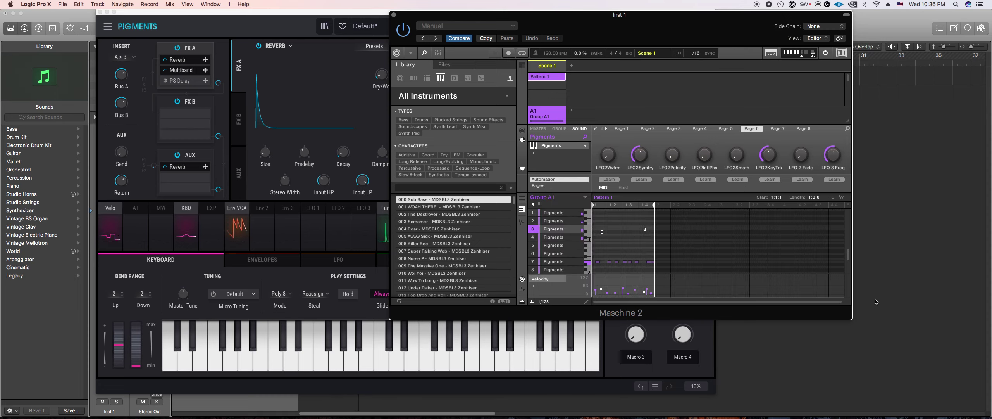
drag(783, 302, 618, 313)
drag(711, 232, 696, 232)
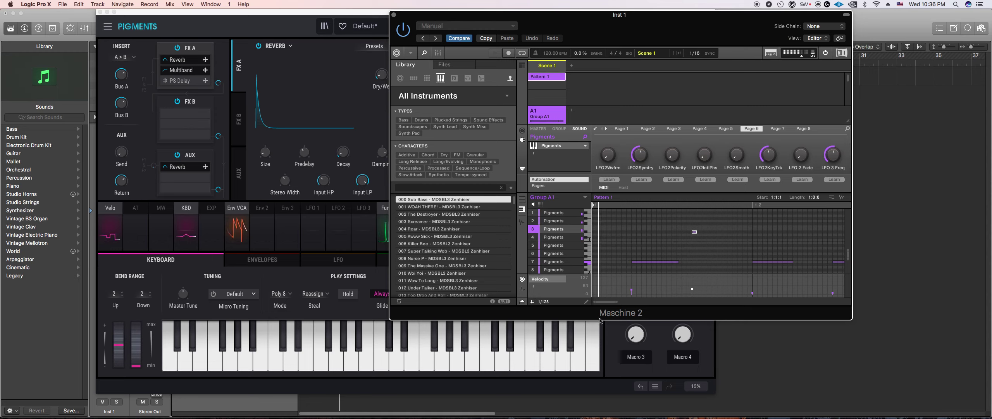
drag(618, 302, 746, 298)
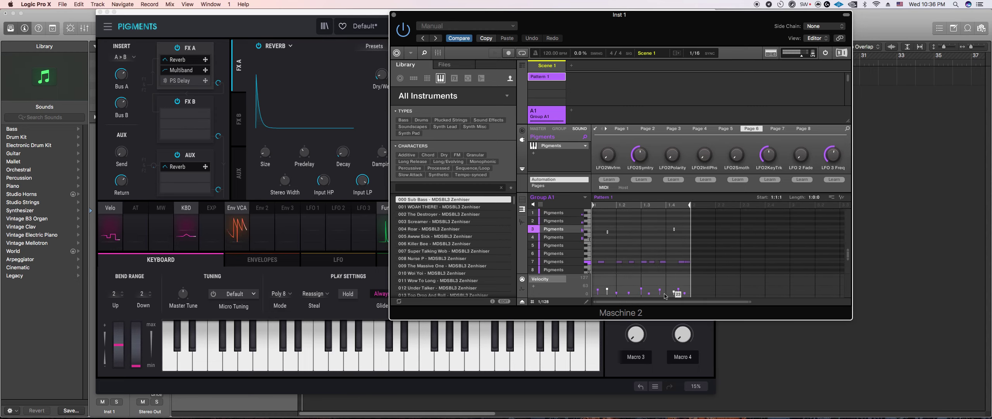
drag(607, 289, 607, 294)
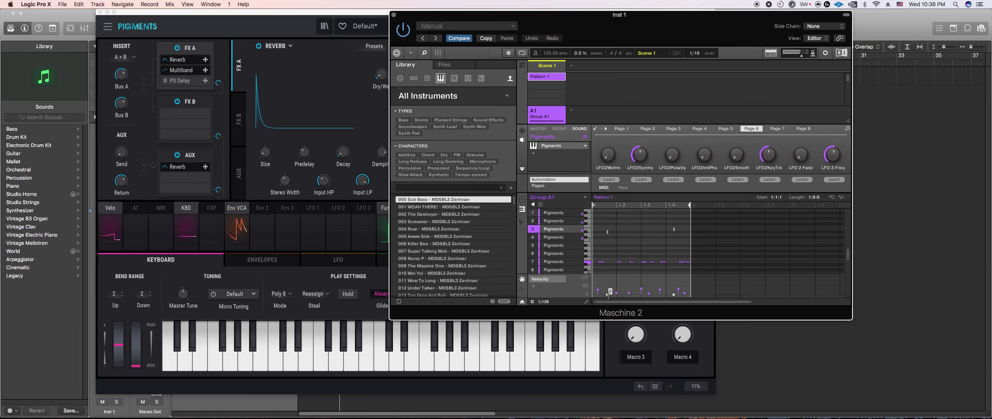
drag(608, 294, 608, 291)
Step: Turn sound 3's PS Delay back on in Pigments and return to the Maschine 2 pattern
click(343, 315)
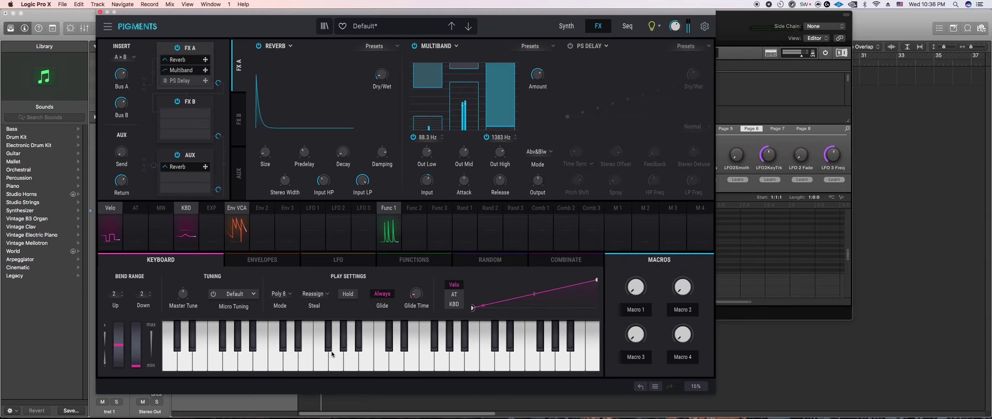
click(571, 46)
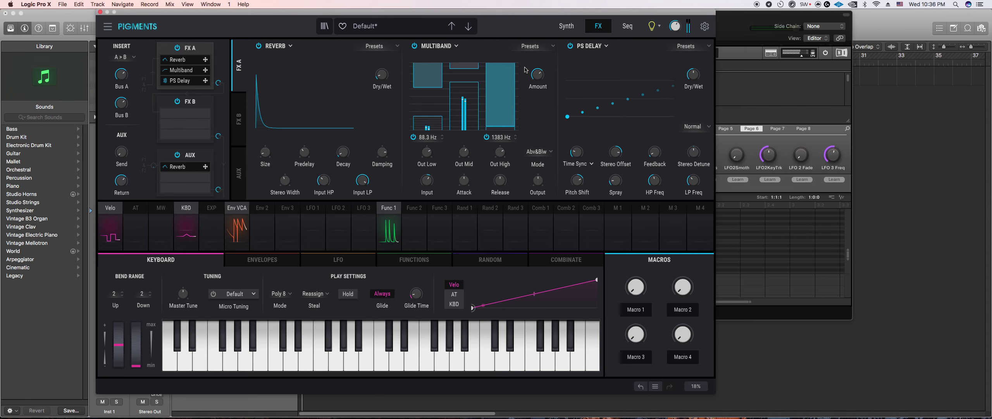
click(728, 34)
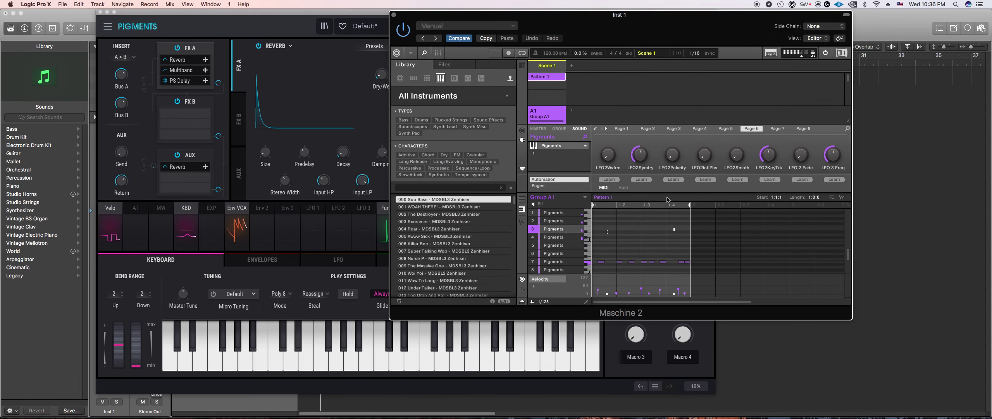
Step: Select all of sound 3's notes in the pattern and set the step grid to 1/16
drag(699, 267, 603, 234)
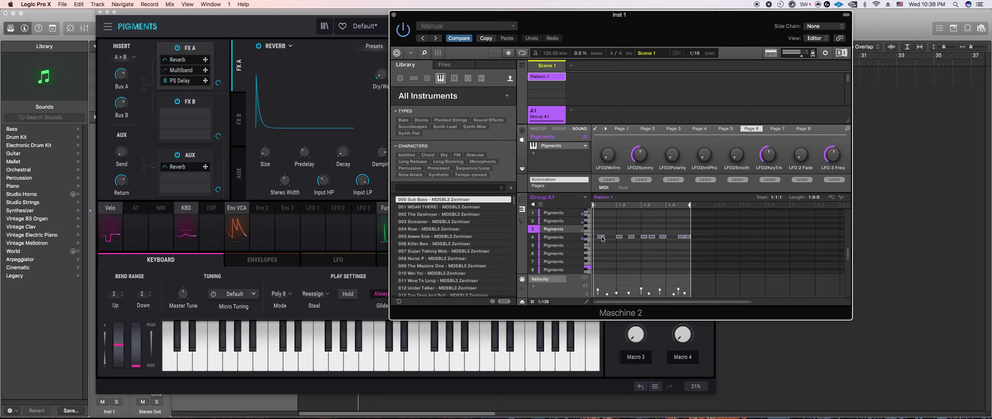
click(544, 301)
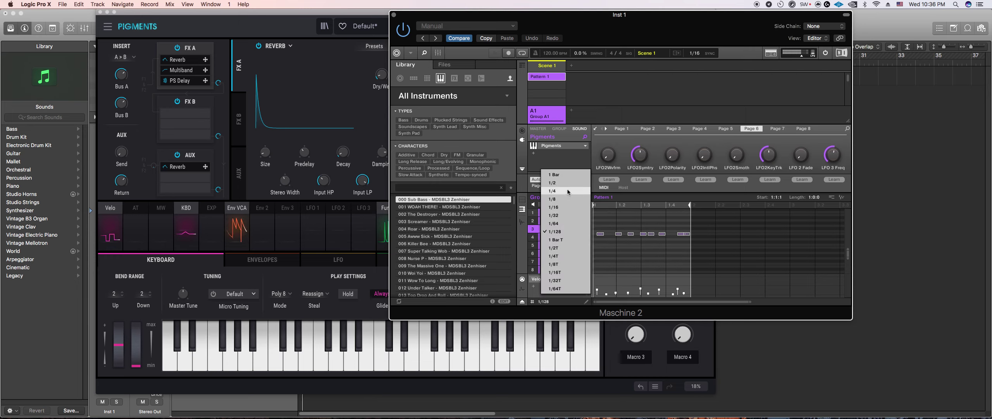
click(567, 207)
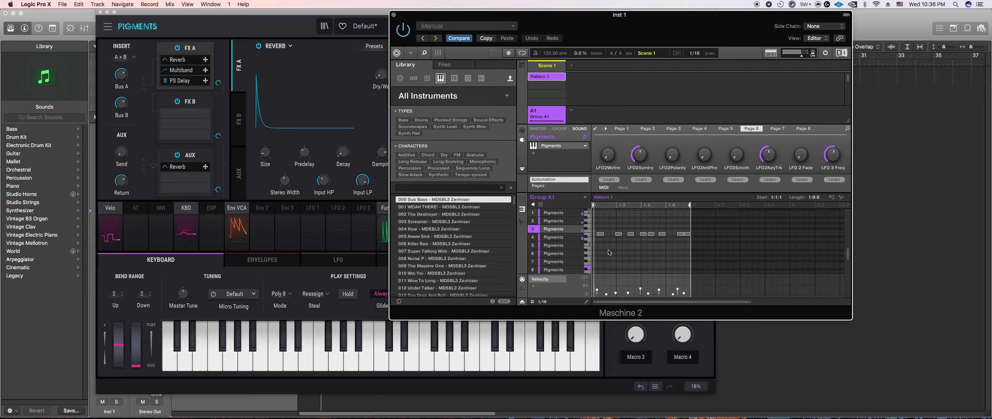
key(super+z)
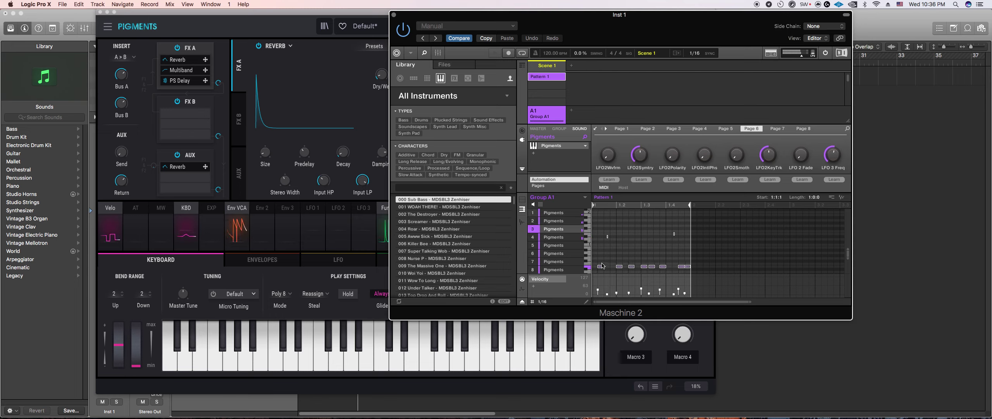
key(super+shift+z)
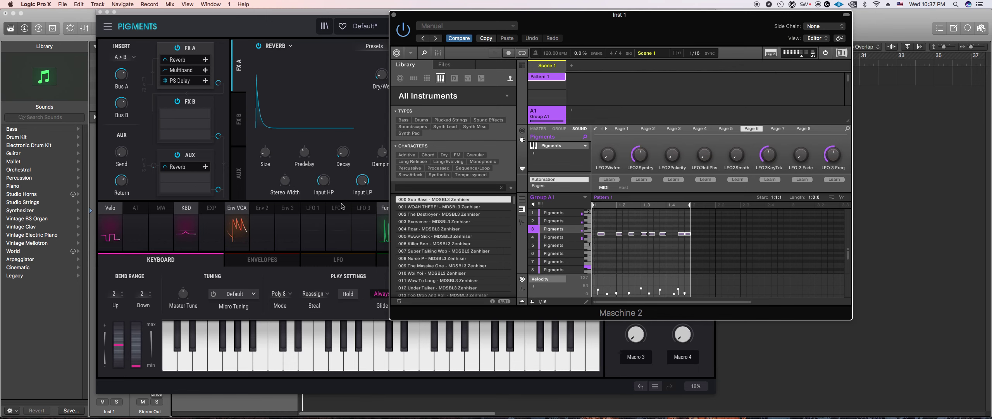
Step: Turn off sound 3's PS Delay in Pigments and return to the Maschine 2 pattern
click(343, 174)
click(569, 46)
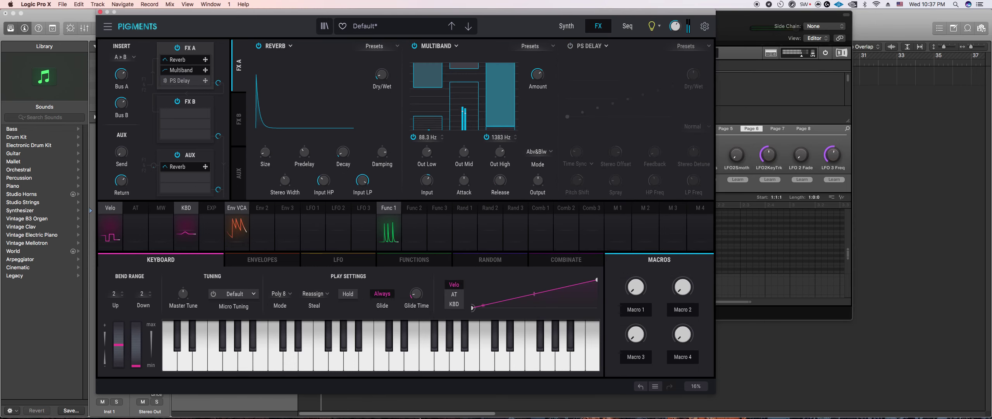
click(742, 157)
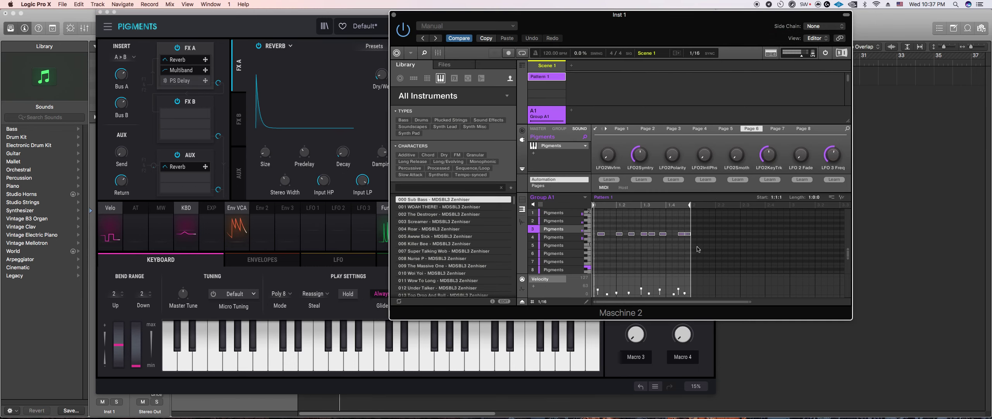
Step: Bring sound 3's high note range into view and open the step grid size choices
scroll(696, 248, up, 3)
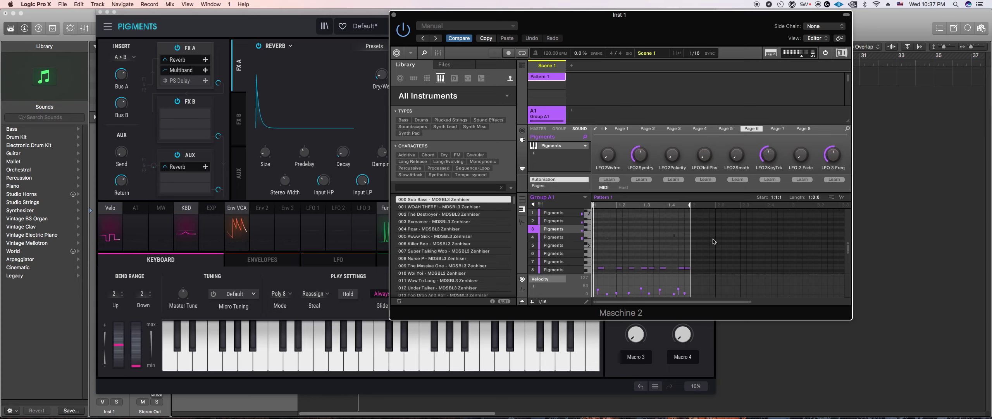
click(543, 301)
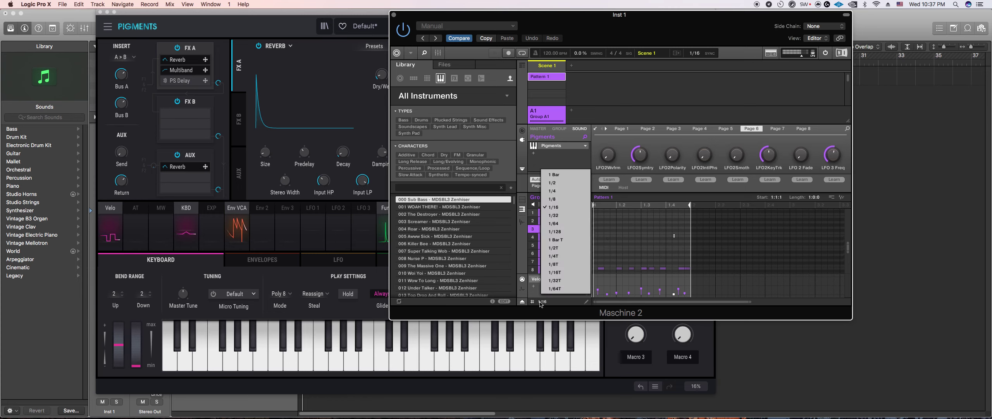
Step: Try pattern grid resolutions of 1/32 and 1/8, and set the grid back to 1/16
click(558, 215)
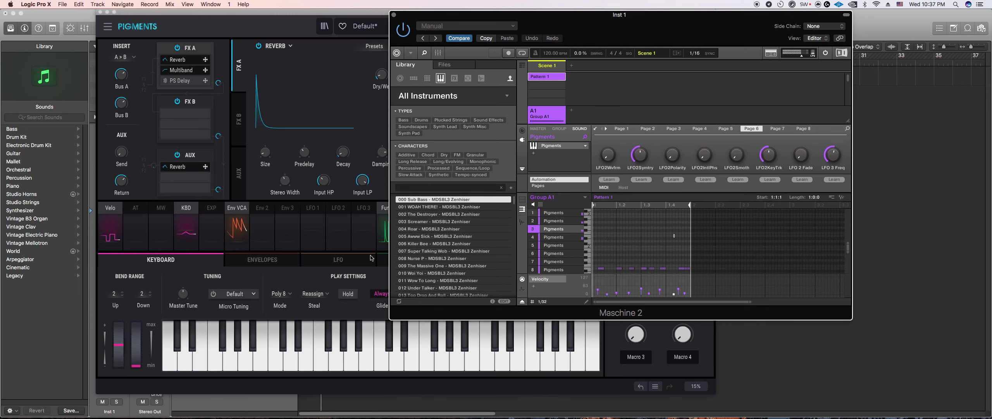
click(369, 378)
click(724, 263)
click(543, 301)
click(558, 197)
scroll(708, 251, down, 1)
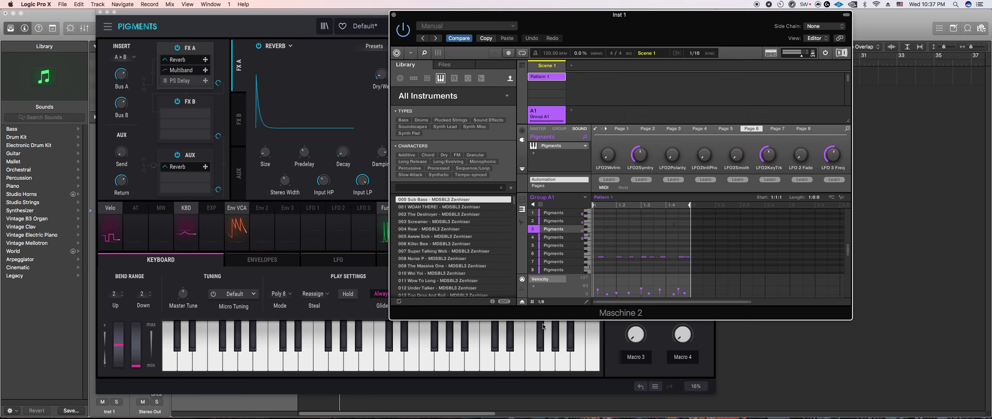
click(541, 302)
click(558, 207)
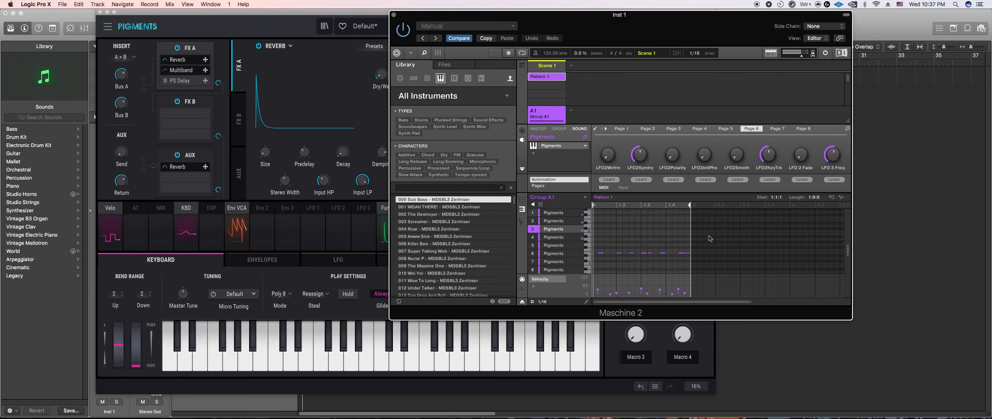
Step: Lower the multiband compressor's mid-high crossover to 1206 Hz and adjust the mid band's above and below compression settings
click(283, 274)
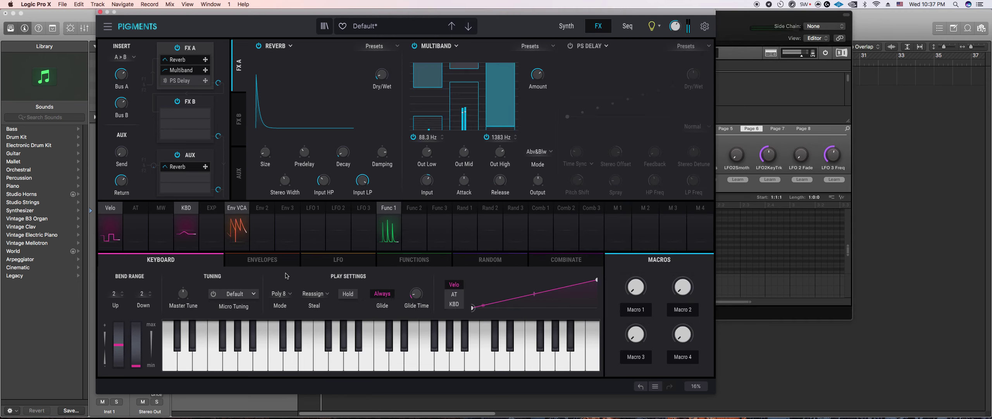
click(736, 109)
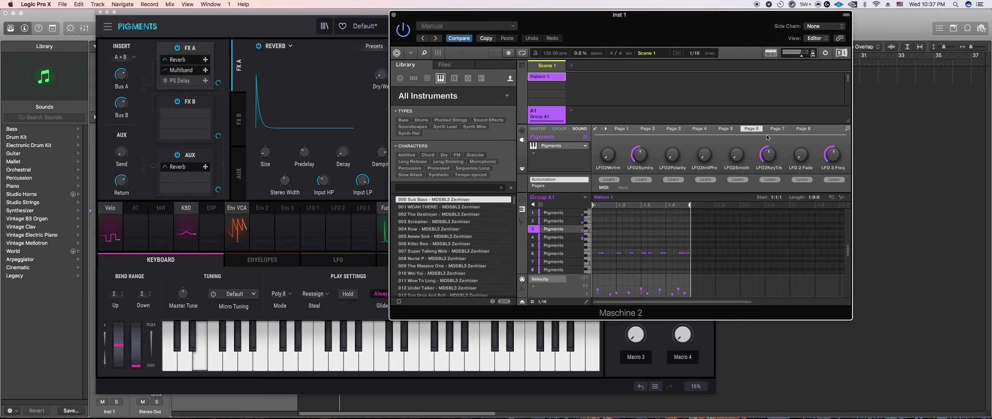
click(296, 21)
drag(467, 72, 467, 89)
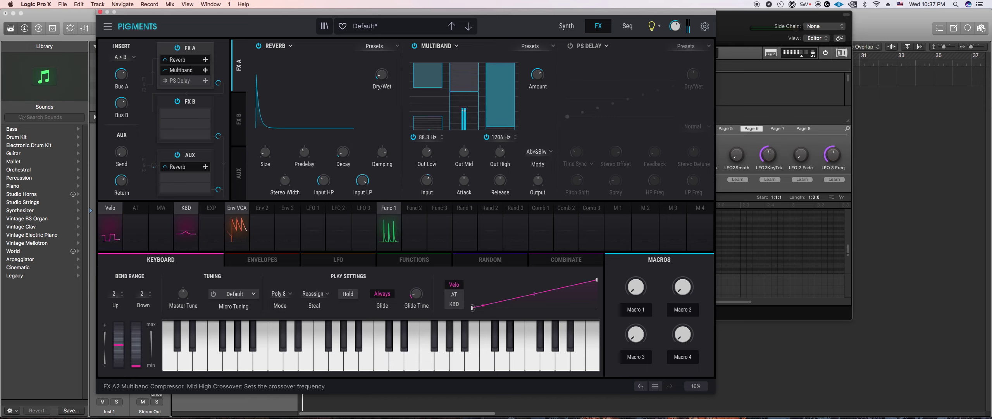
drag(500, 137, 500, 141)
drag(537, 74, 538, 77)
drag(461, 80, 461, 74)
drag(463, 104, 463, 113)
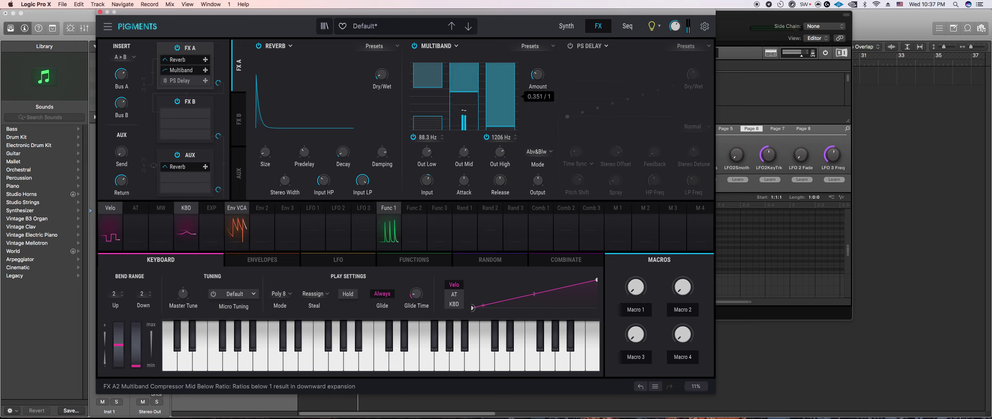
drag(464, 92, 466, 109)
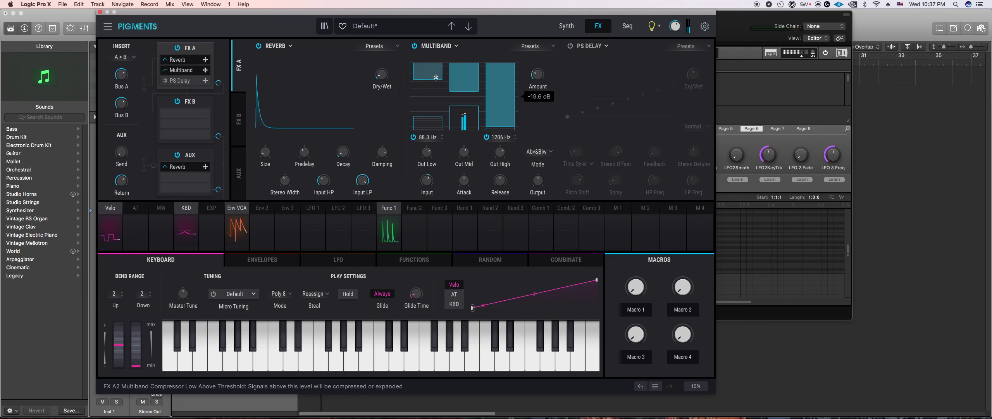
click(736, 17)
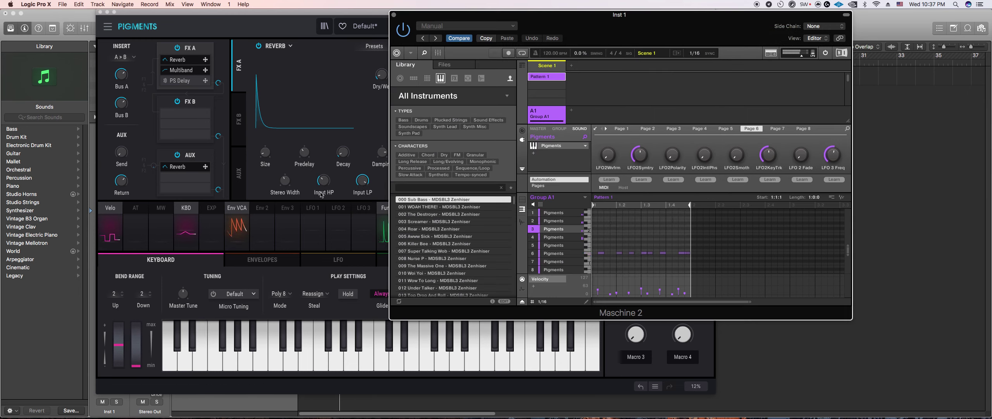
Step: Set Filter 1's cutoff to 338 Hz and its mode to BP36, and reduce the synth's master volume
click(242, 142)
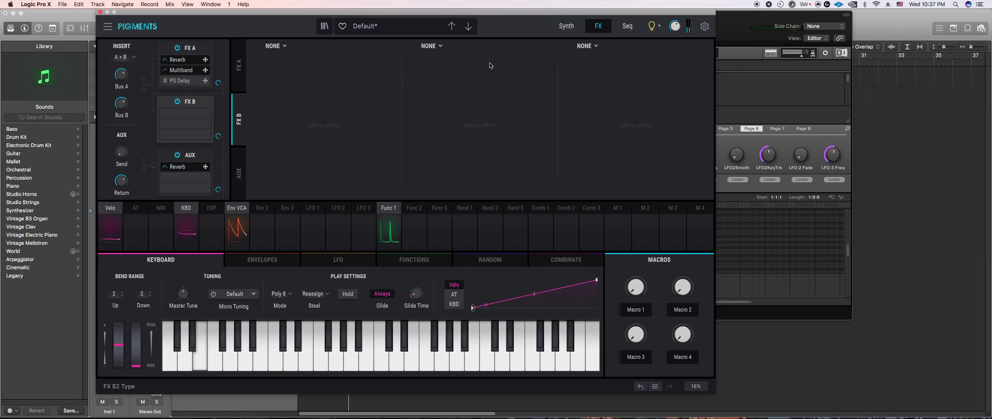
click(567, 25)
drag(499, 69, 498, 79)
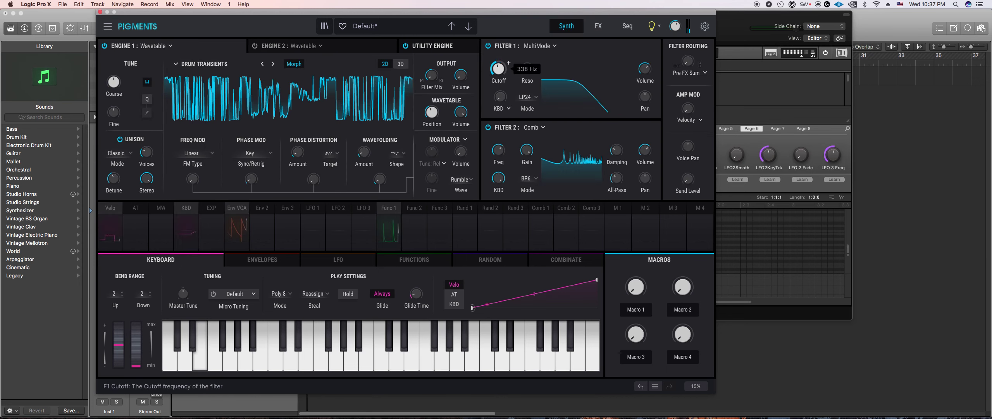
click(531, 97)
click(579, 186)
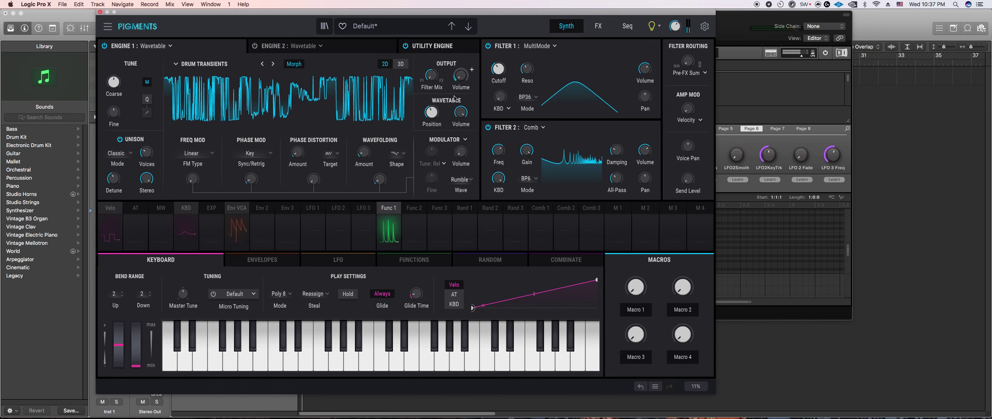
drag(675, 26, 675, 29)
Step: Change sound 4's link group setting in Maschine's pad grid and reselect sound 3
click(736, 17)
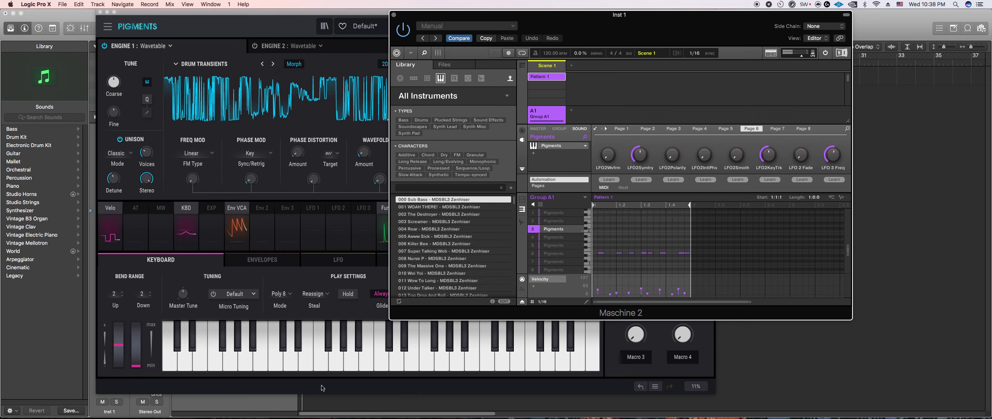
click(557, 236)
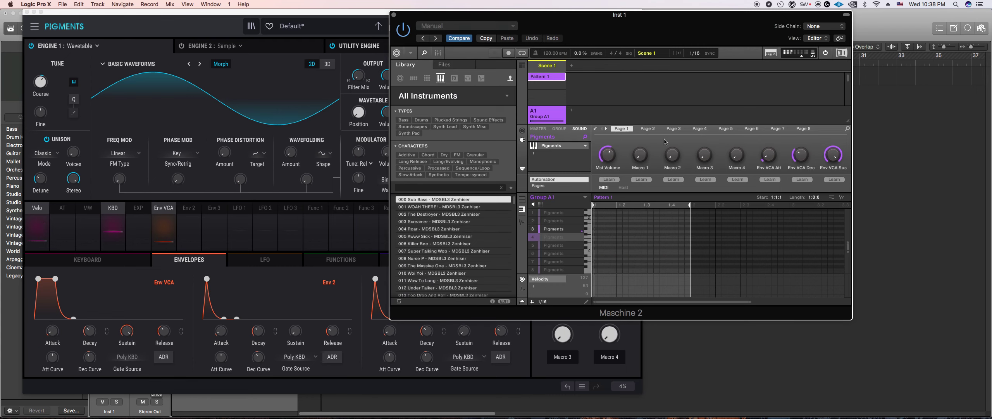
click(540, 204)
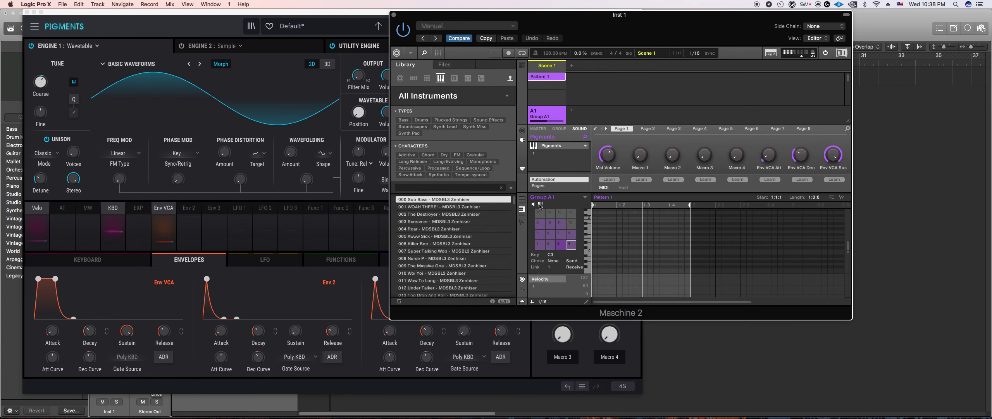
click(553, 267)
click(560, 179)
click(560, 246)
click(713, 142)
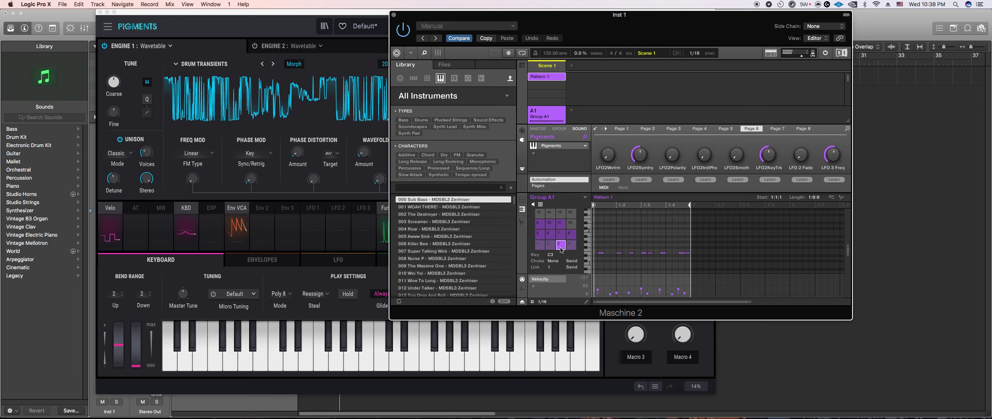
Step: Set the master volume of sound 3's Pigments instance to -6.74 dB
click(340, 380)
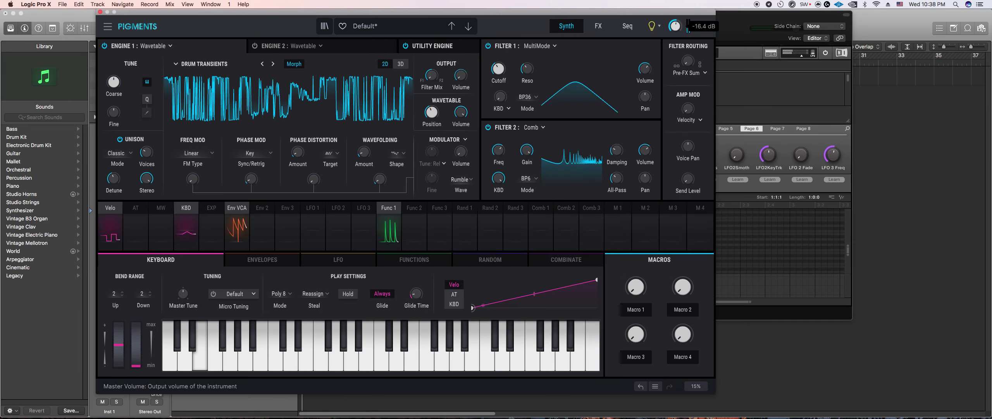
drag(675, 26, 675, 16)
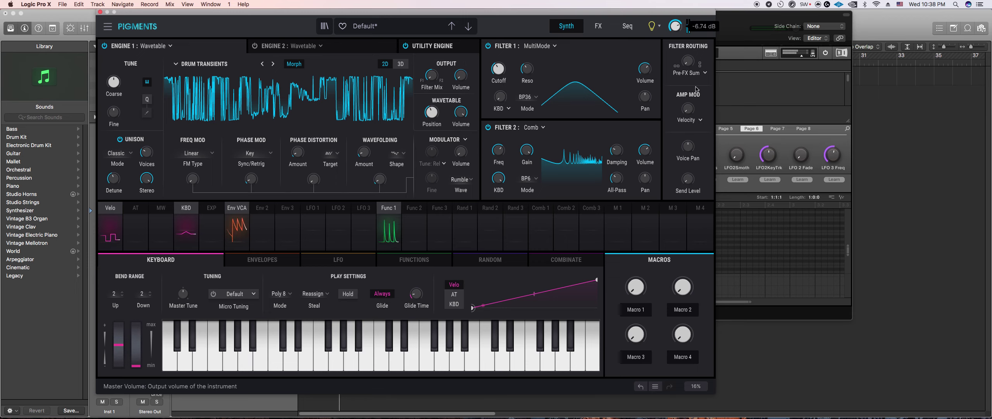
Step: Move sound 1's Pigments window aside to uncover Maschine and bring Maschine forward
click(730, 142)
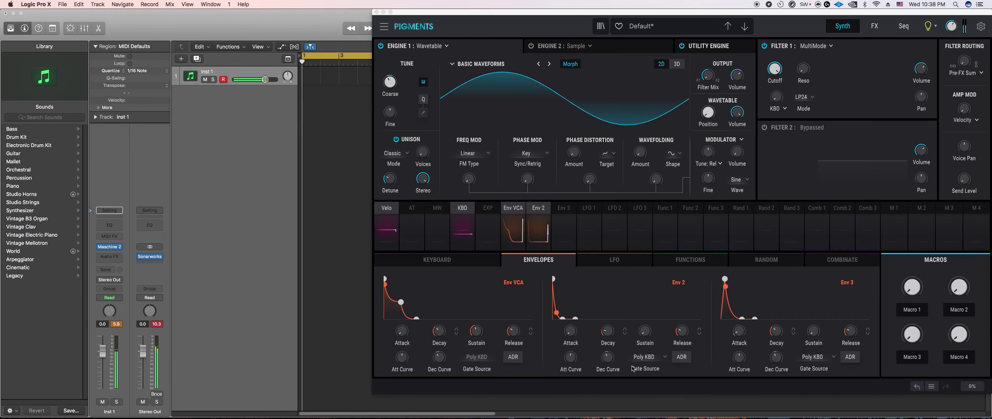
drag(781, 12, 465, 12)
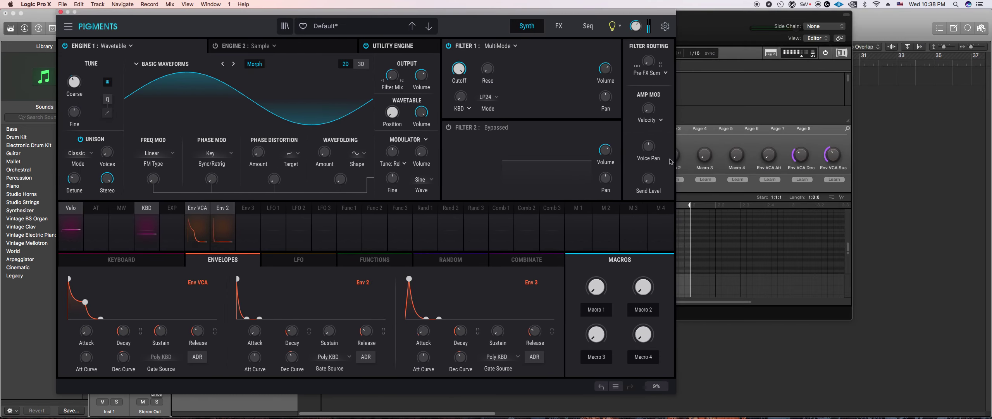
click(732, 155)
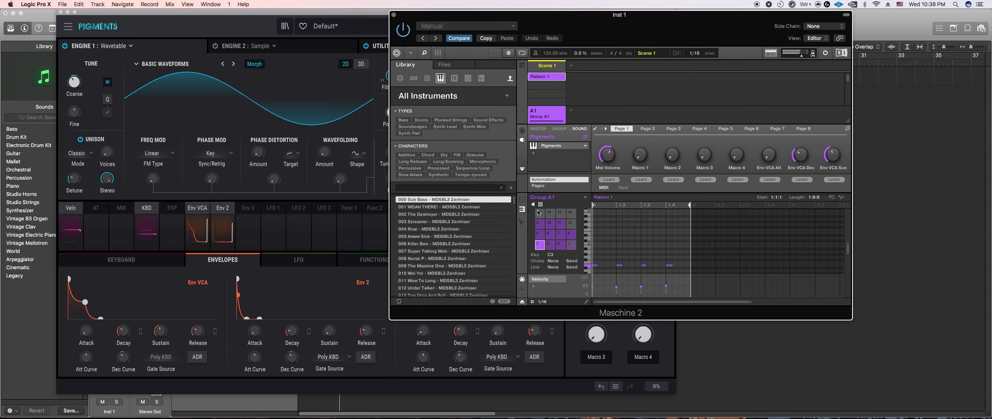
Step: Show the events of all sounds in the pattern editor with the sounds listed by name
click(522, 199)
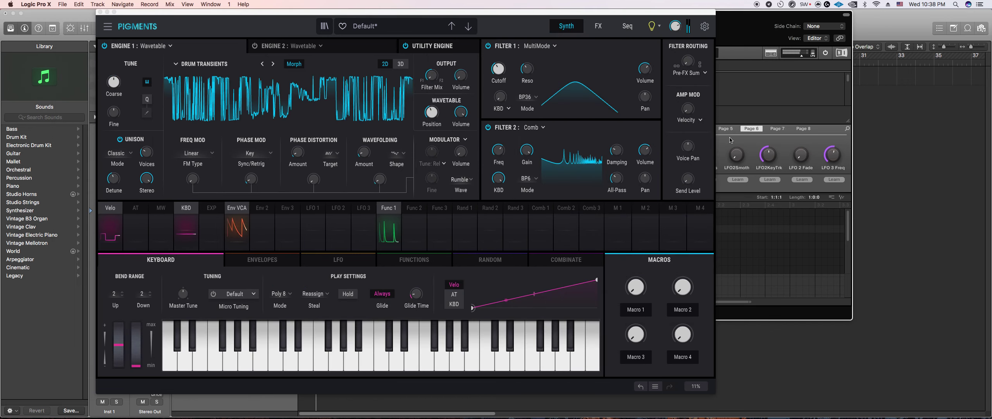
click(730, 139)
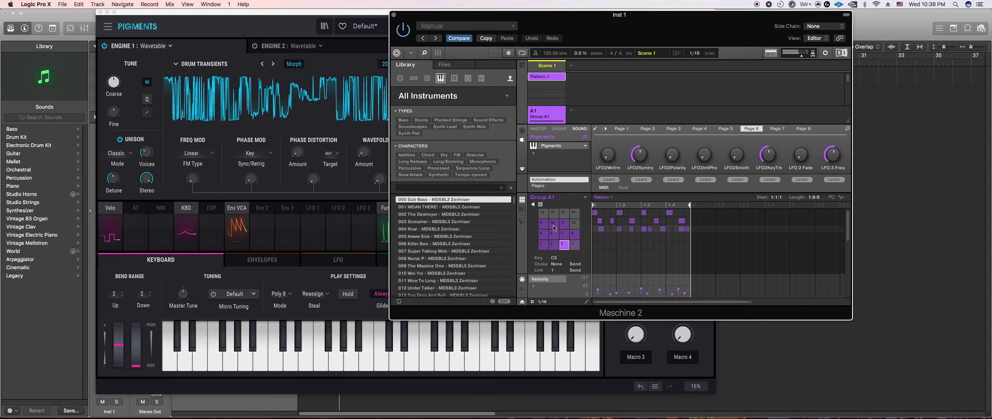
click(541, 204)
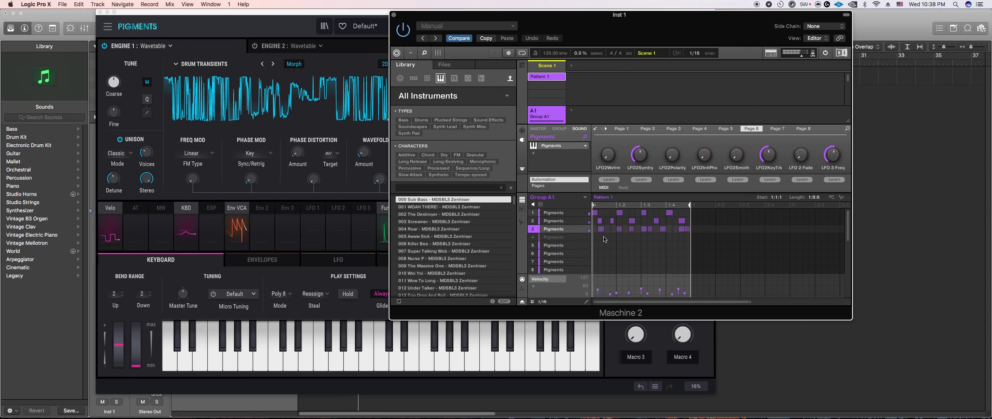
Step: Select all of sound 3's notes in the piano roll and move them down slightly in pitch
drag(732, 264, 581, 229)
scroll(591, 244, down, 1)
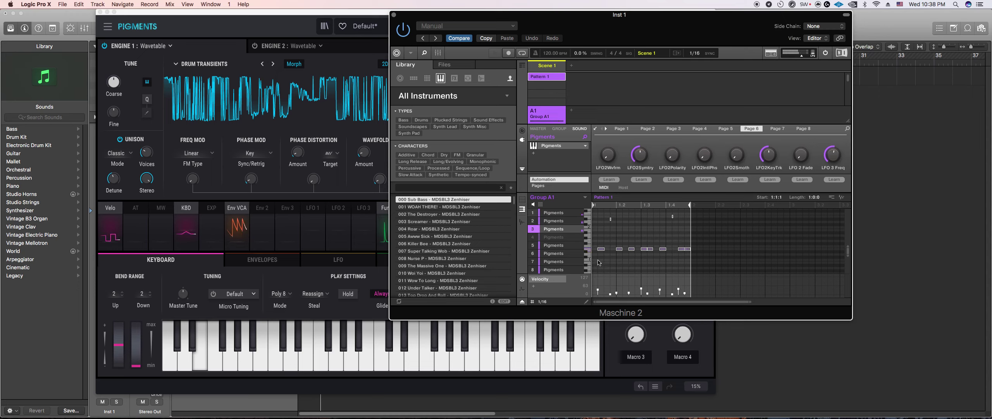
scroll(600, 270, down, 1)
scroll(600, 268, down, 2)
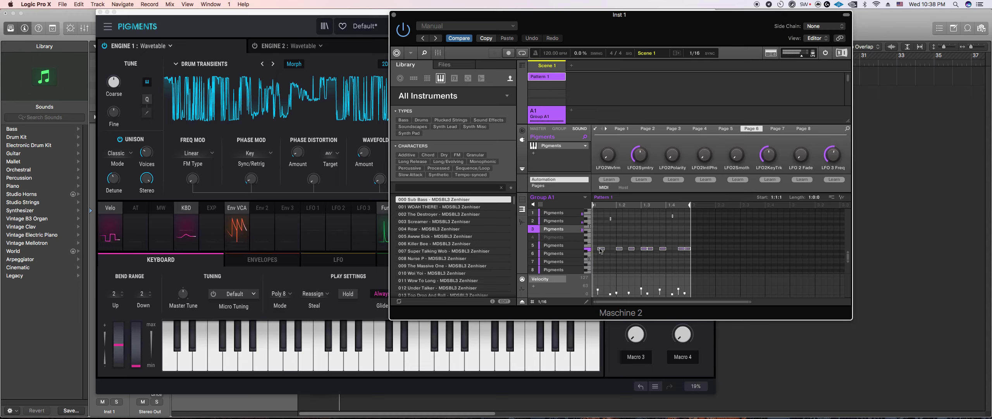
mouse_move(601, 251)
mouse_down()
mouse_move(601, 222)
mouse_move(603, 253)
mouse_up()
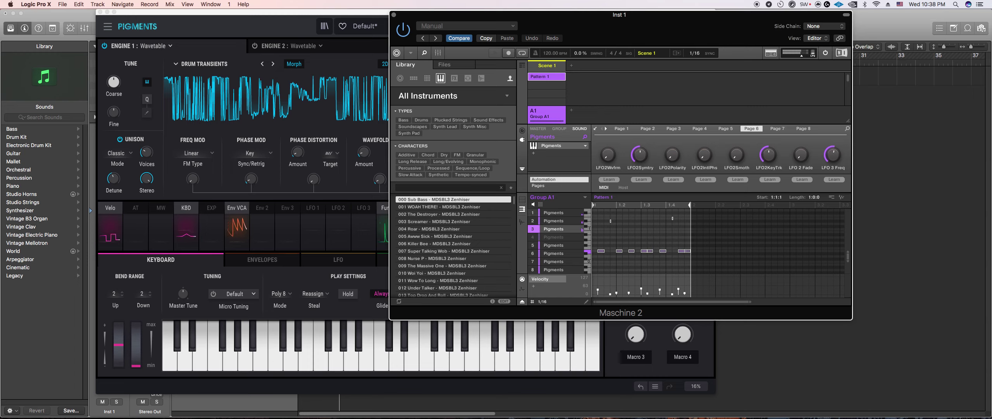
click(749, 247)
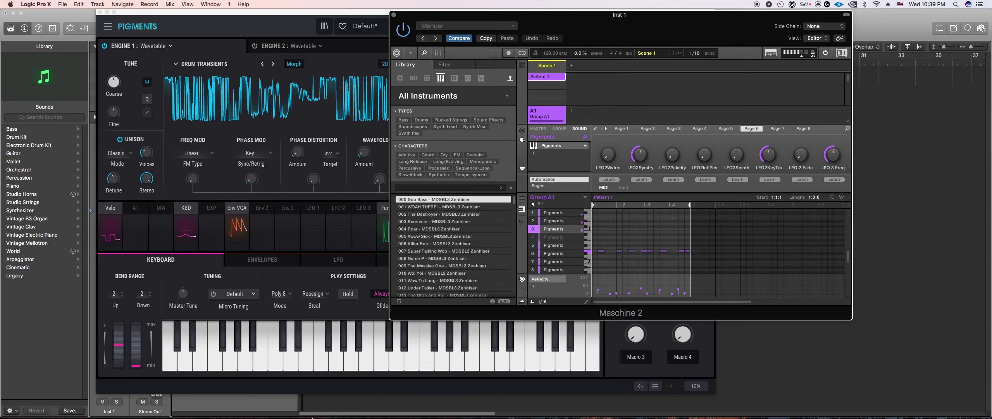
Step: Set Filter 1's mode to LP24 on sound 3's synth, lower its cutoff slightly, and return to Maschine
click(348, 386)
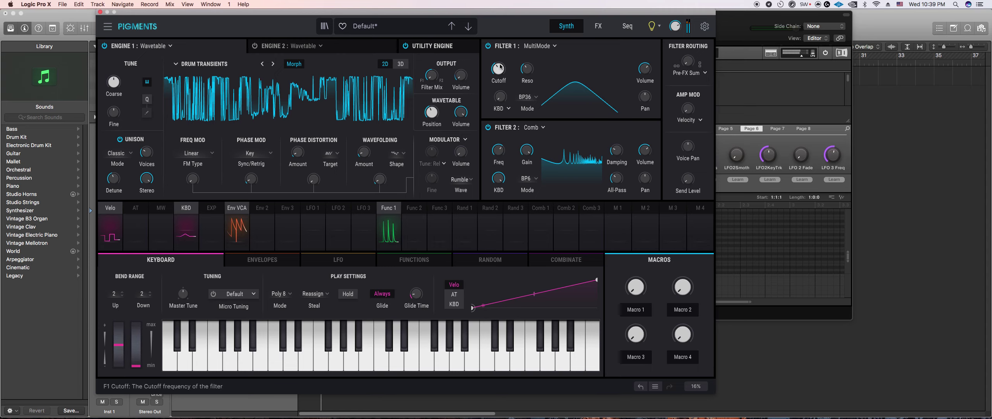
click(539, 46)
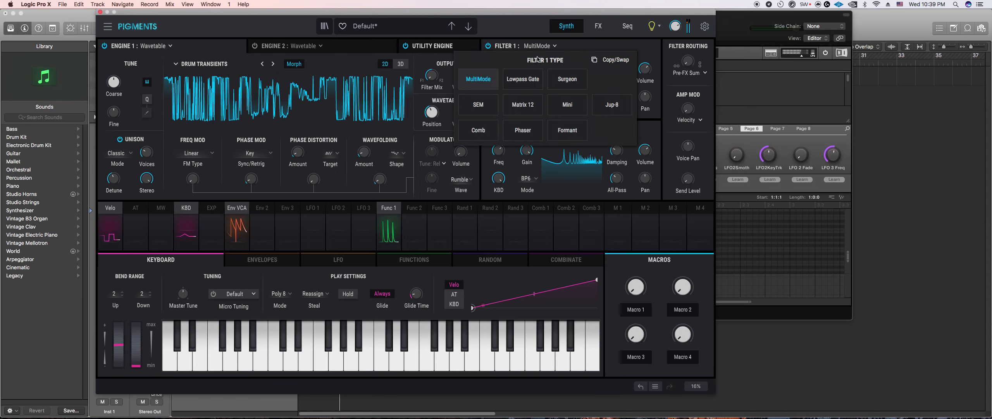
click(519, 46)
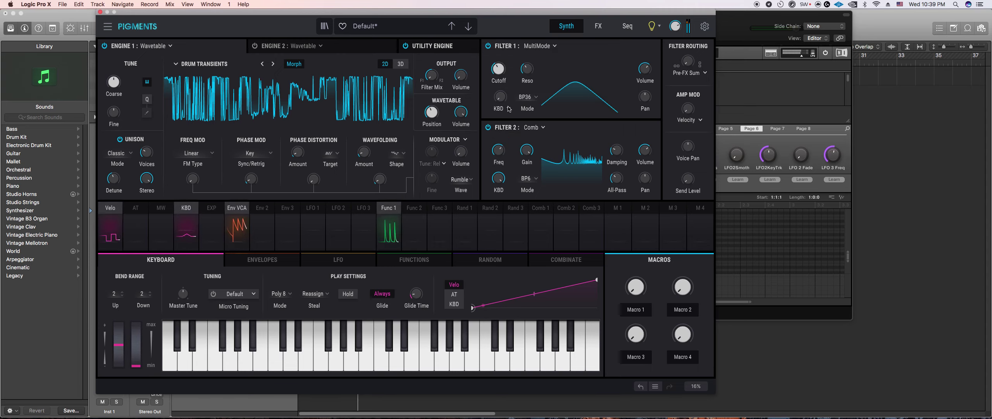
click(527, 97)
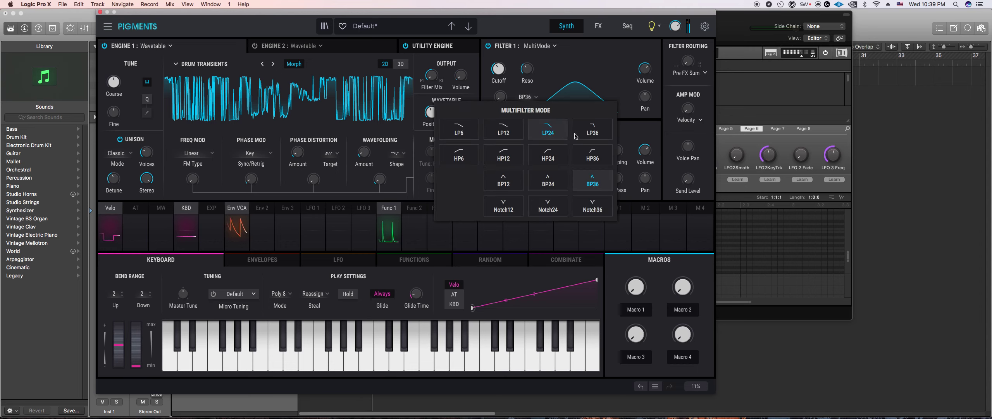
click(548, 129)
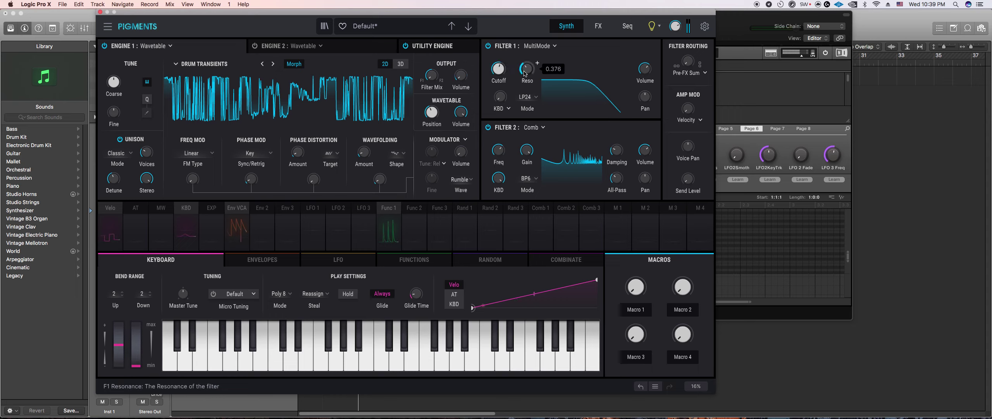
drag(498, 69, 498, 72)
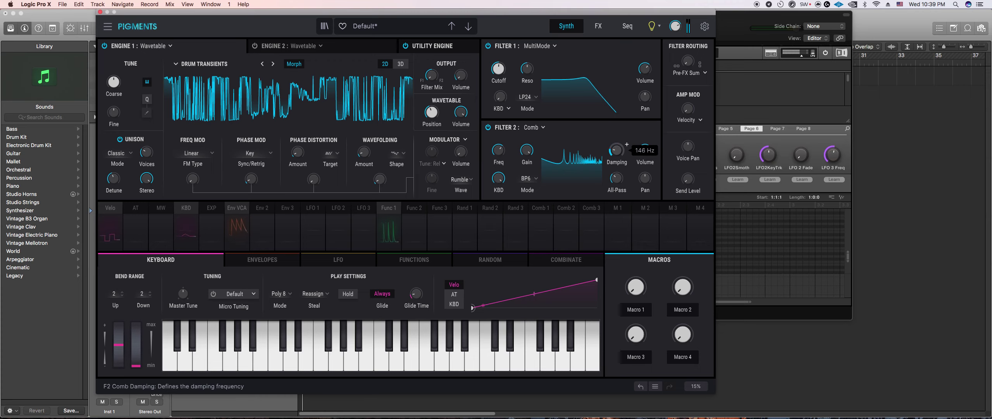
click(755, 145)
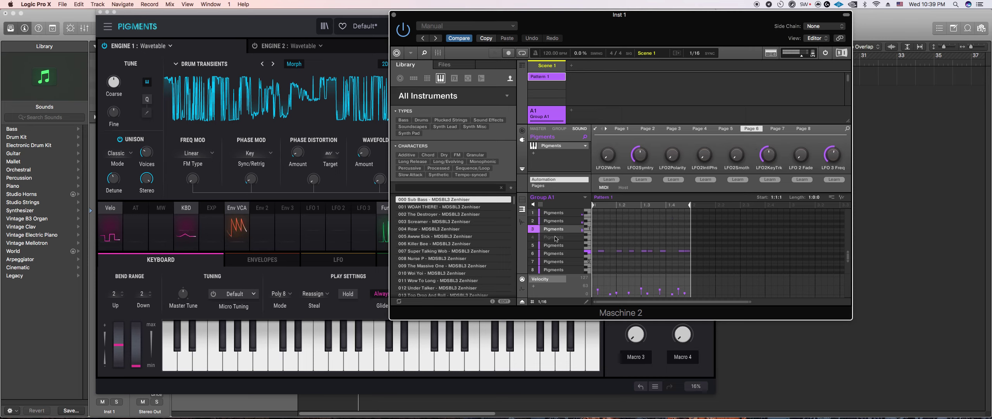
Step: Select sound 4, bring up its Pigments synth, and load the Default preset from the Template category
click(533, 237)
click(562, 237)
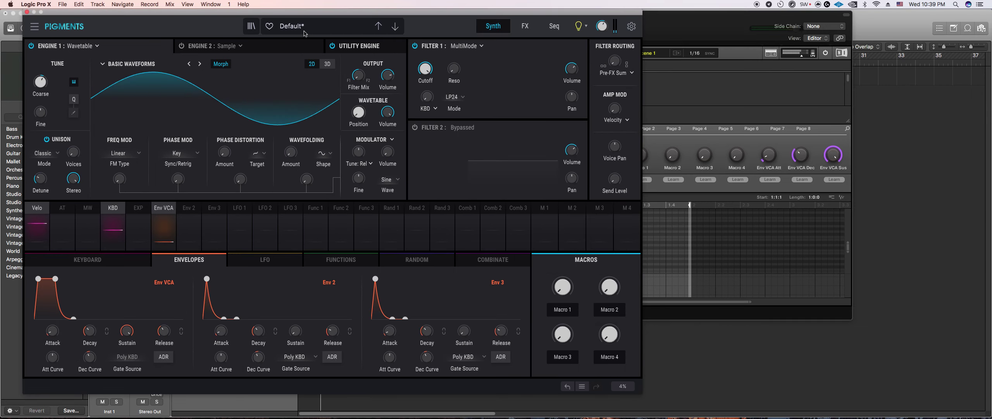
click(292, 26)
mouse_move(312, 181)
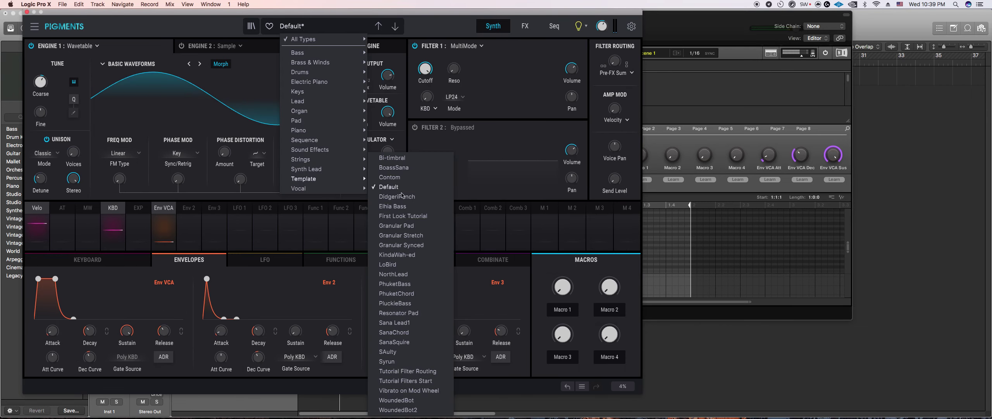
click(422, 190)
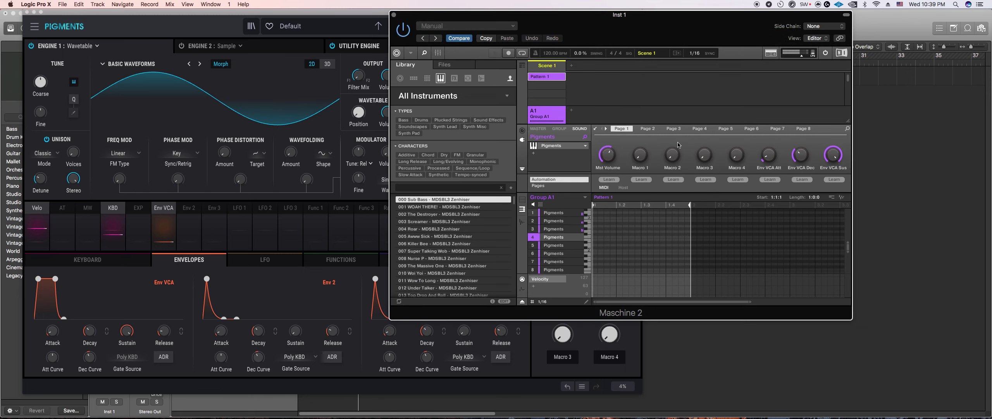
Step: Lower sound 4's Mid Volume substantially in its plug-in parameters
click(608, 154)
drag(607, 154, 607, 157)
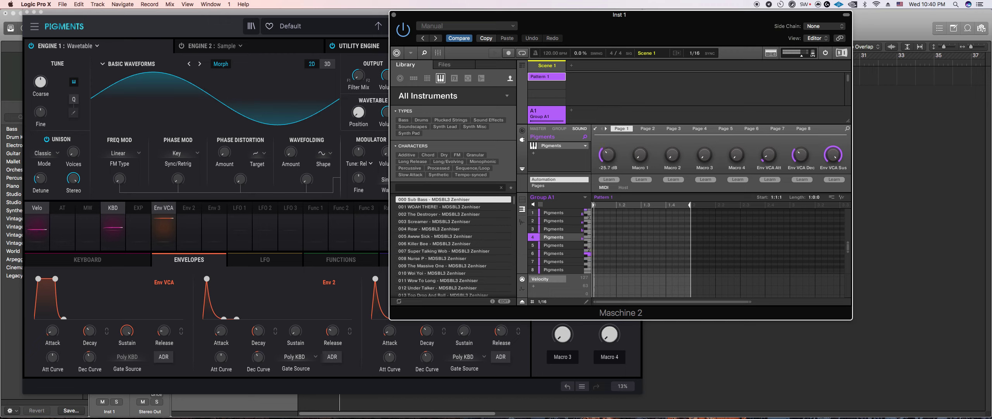
drag(607, 159, 609, 157)
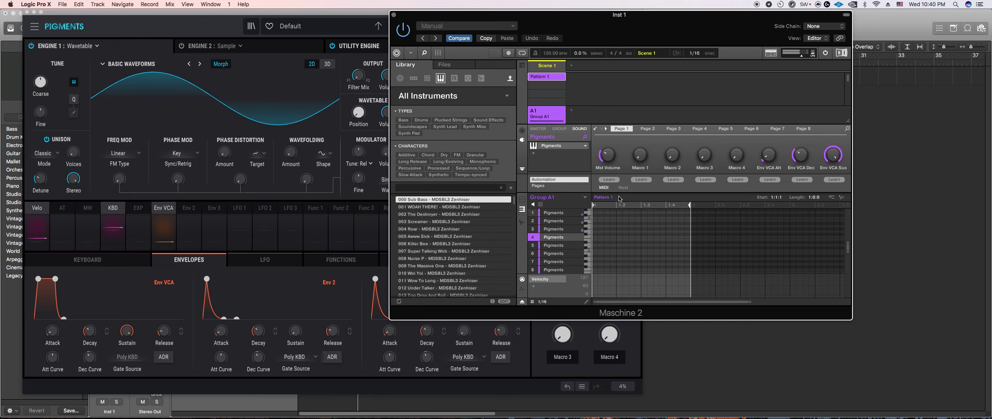
mouse_move(611, 164)
Step: Raise Engine 1's wavetable position and close Filter 1's cutoff partway on sound 4's synth
click(349, 289)
drag(428, 71, 428, 112)
drag(358, 112, 358, 82)
drag(428, 71, 429, 38)
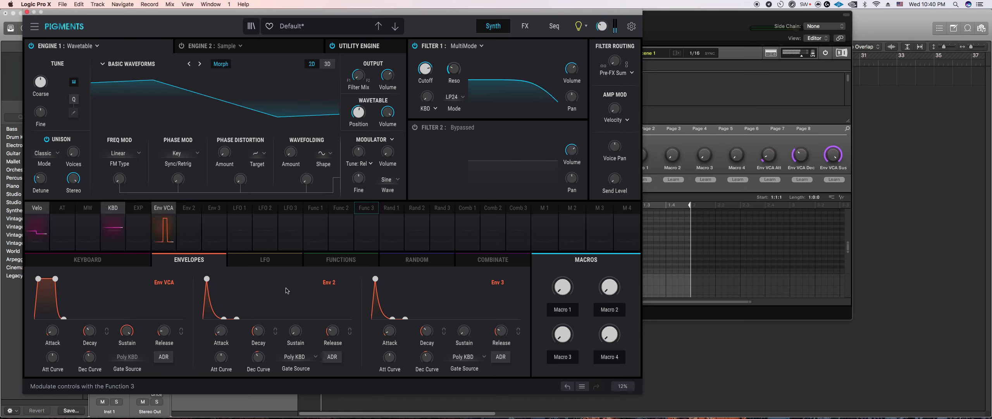
Step: Shape Function 1 with a peak at time 0.063 and a zero-level point at 0.250, and route it to Filter 1's cutoff at 0.60
click(340, 263)
double_click(176, 350)
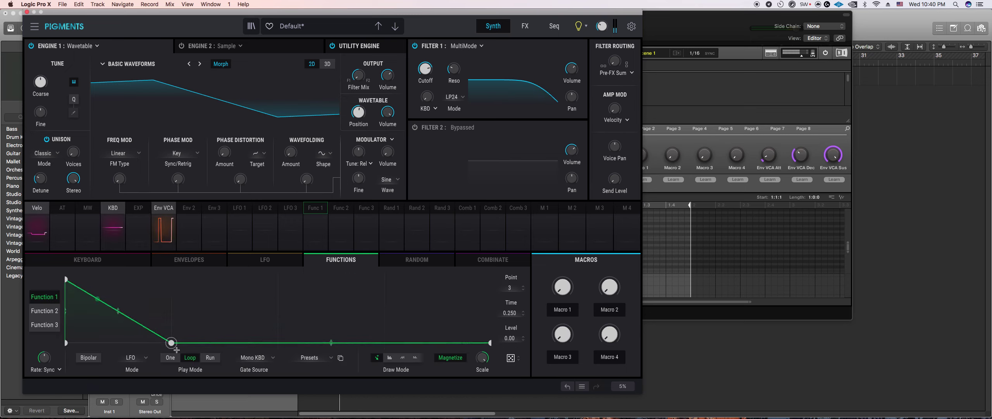
drag(66, 278, 91, 284)
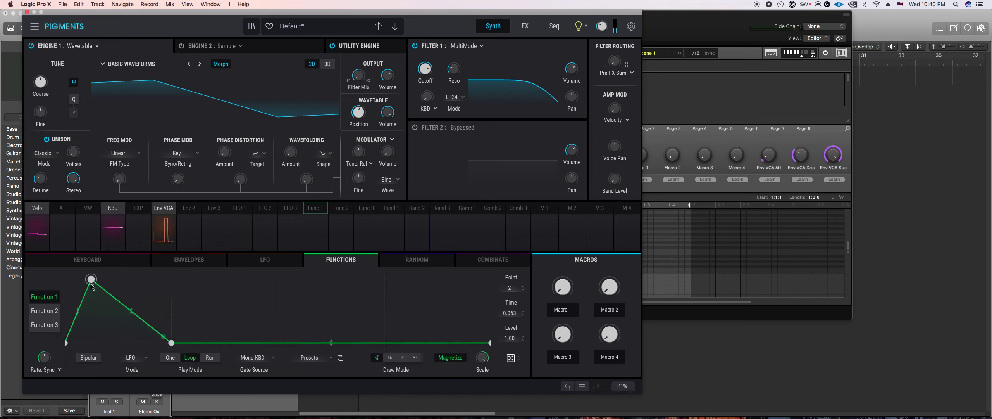
click(322, 209)
drag(425, 70, 425, 54)
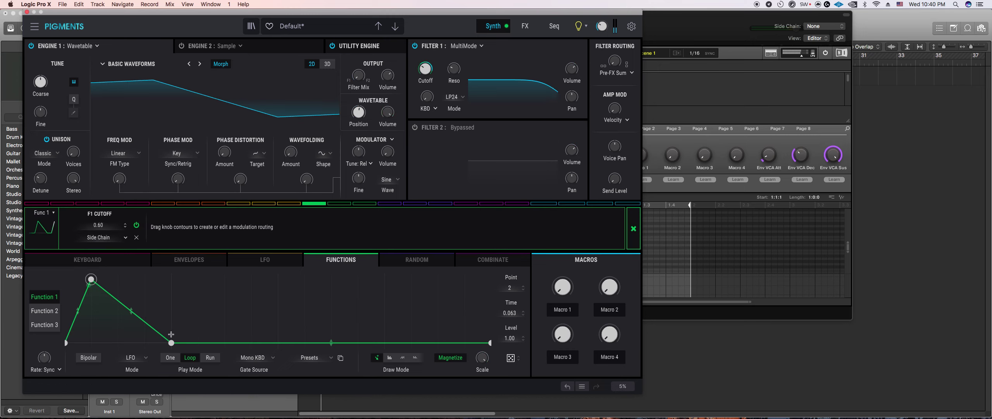
Step: Lengthen the Env VCA release slightly on sound 4's synth
click(200, 260)
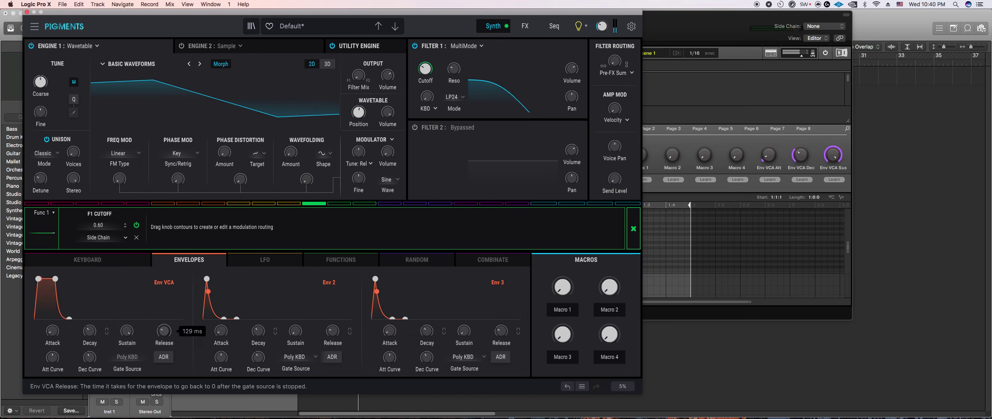
mouse_move(73, 152)
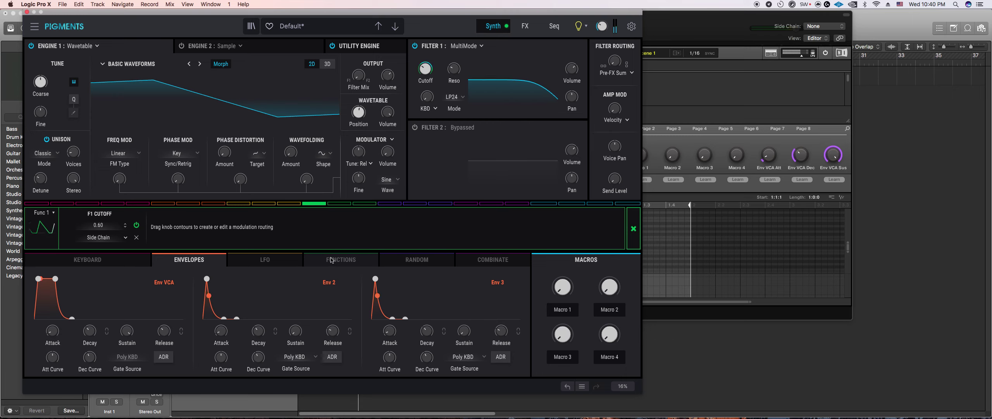
Step: Try a higher wavefolding amount on Engine 1, glance at the effects, and bring the amount back down
drag(291, 152, 291, 133)
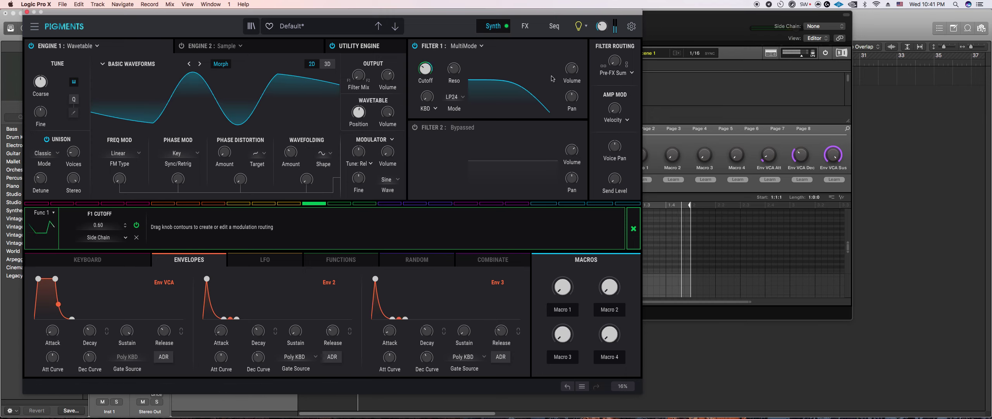
click(526, 27)
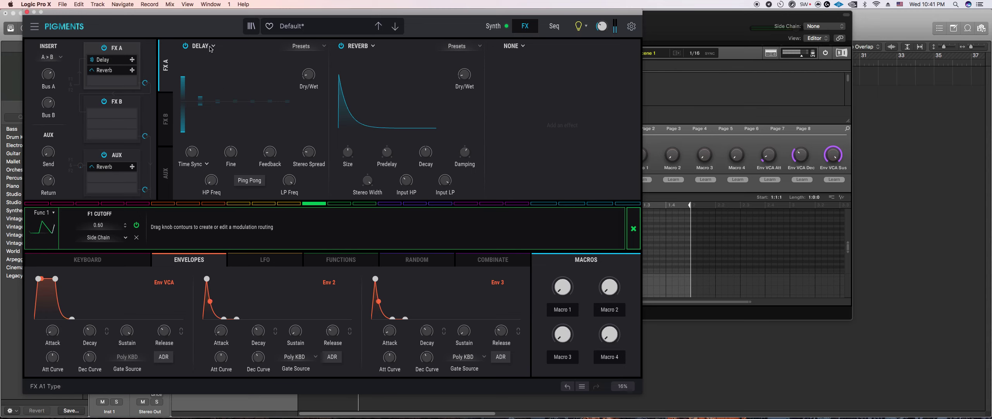
click(492, 27)
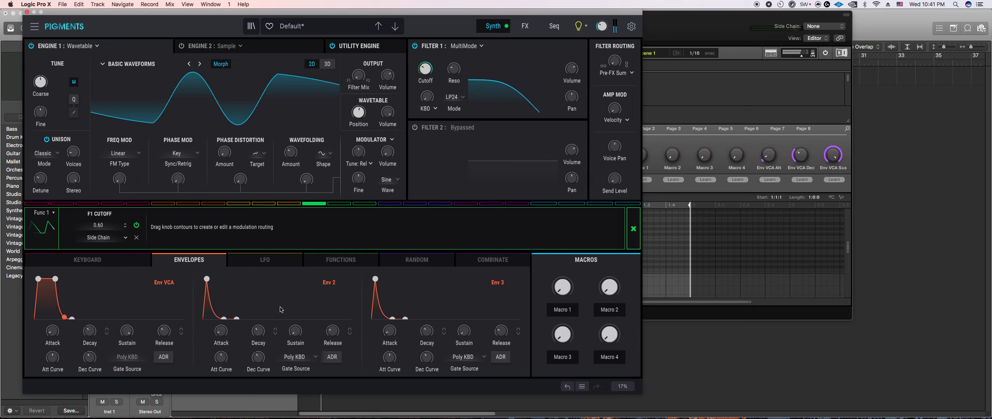
drag(292, 155, 292, 183)
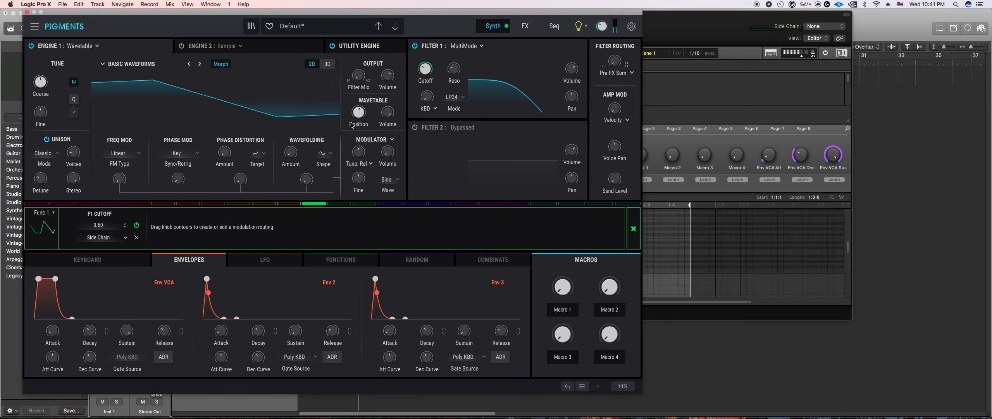
Step: Tune Engine 1 to -12 semitones with a sawtooth-like wavetable position, and lower Filter 1's cutoff slightly
mouse_move(359, 113)
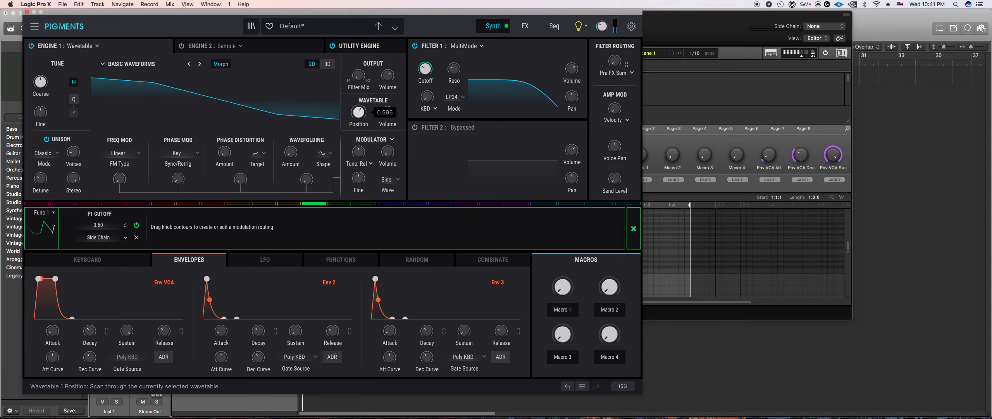
mouse_move(453, 71)
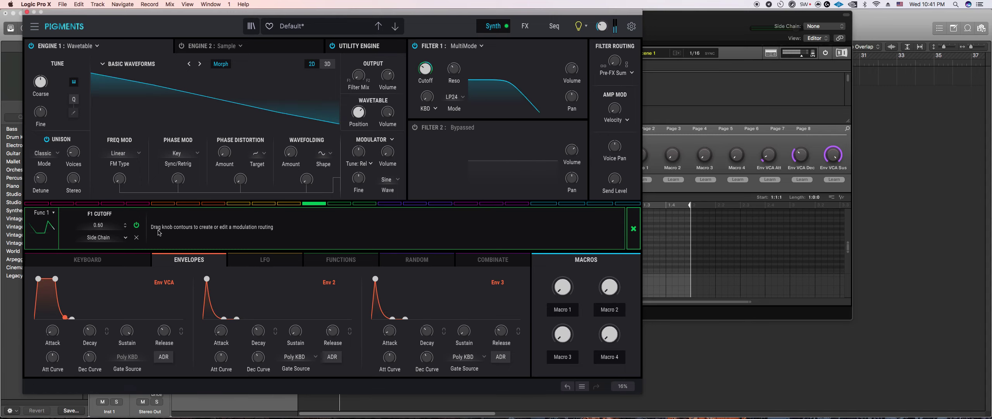
mouse_move(40, 81)
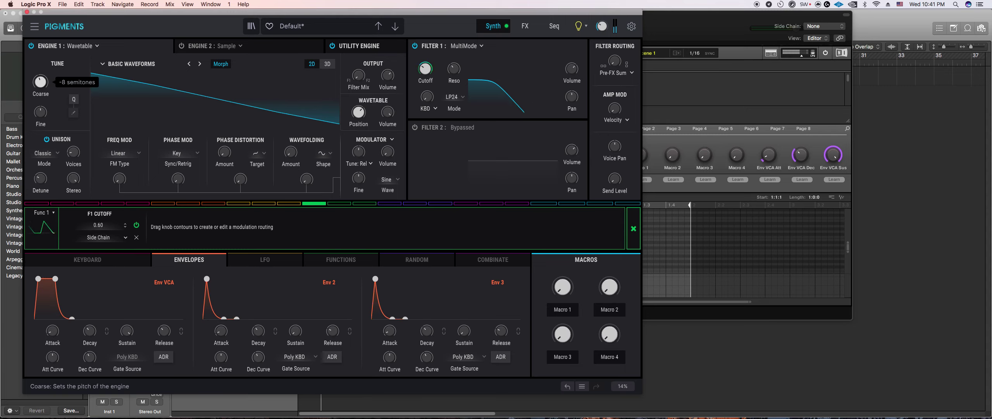
drag(41, 82, 43, 88)
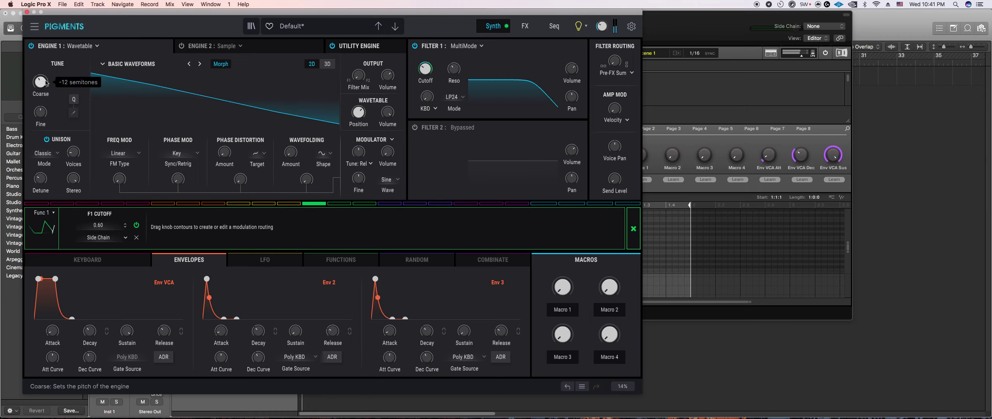
drag(425, 68, 425, 73)
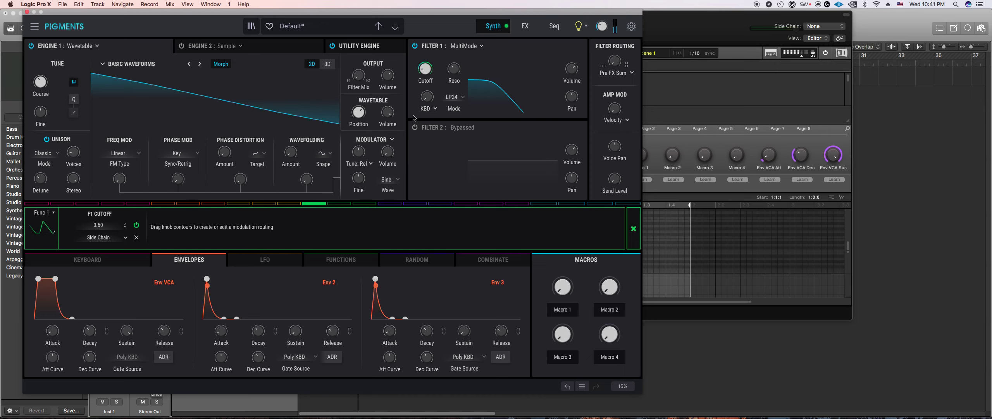
Step: Set the FX A reverb's dry/wet to about 18 % and fine-tune its size and decay
click(523, 29)
mouse_move(309, 75)
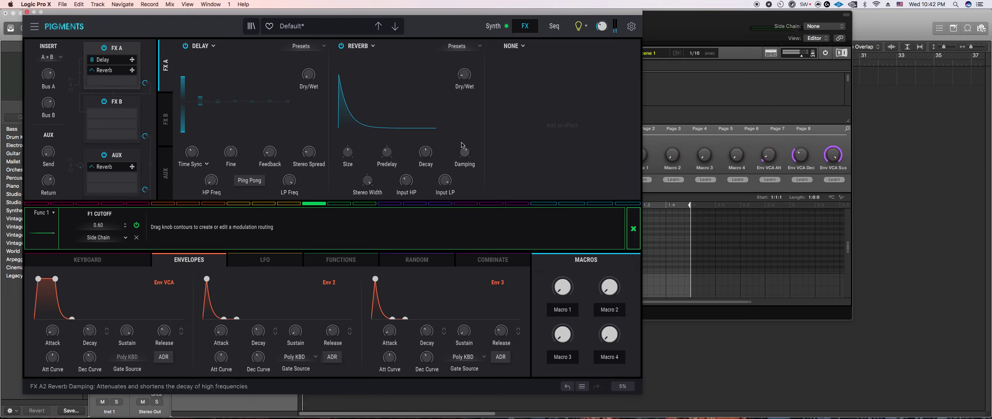
drag(464, 79, 464, 65)
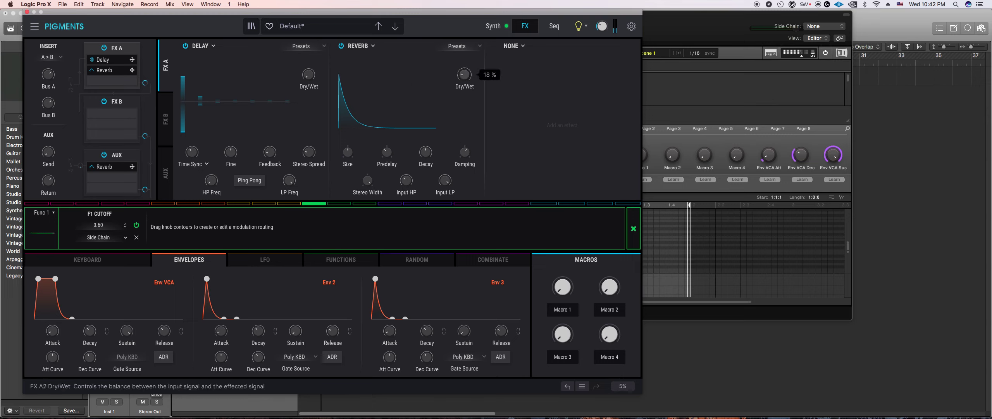
drag(348, 152, 348, 154)
drag(425, 152, 426, 149)
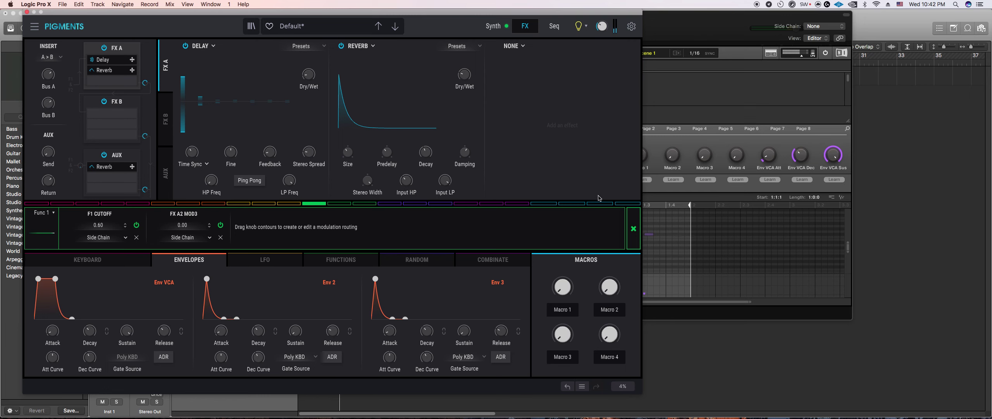
Step: Return to Maschine and set the pattern editor's step grid to 1/32
click(665, 147)
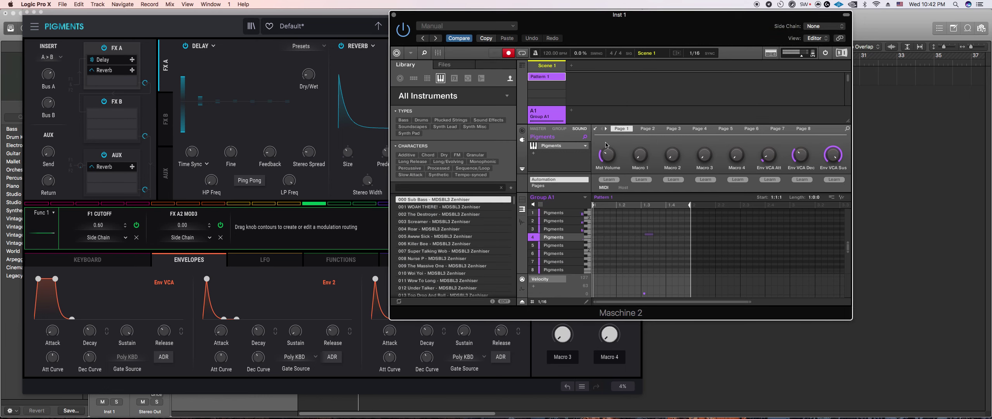
click(543, 301)
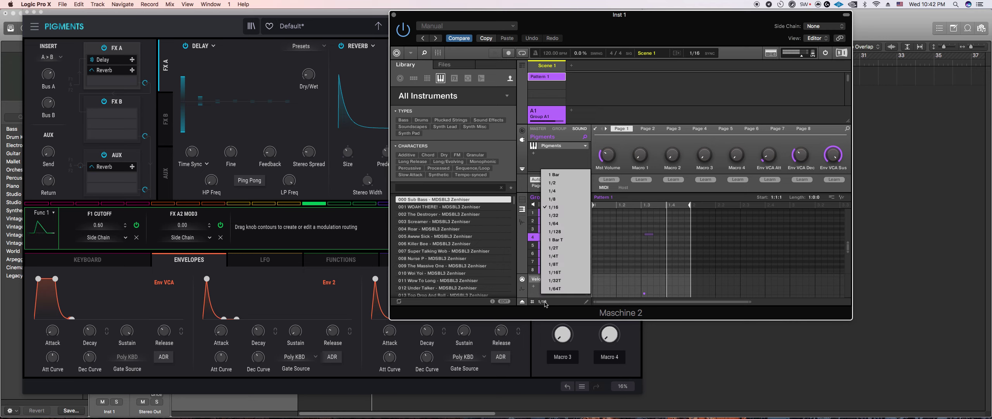
click(569, 216)
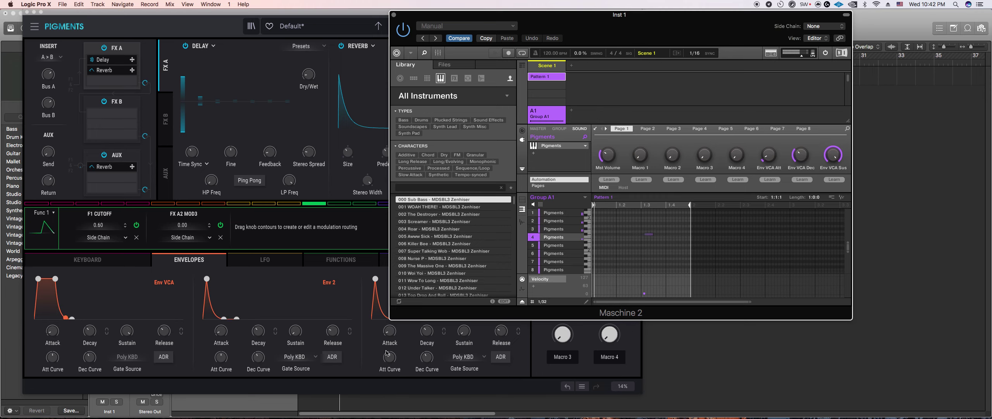
Step: Bow Function 1's falling segment outward on sound 4's synth and return to Maschine
click(337, 265)
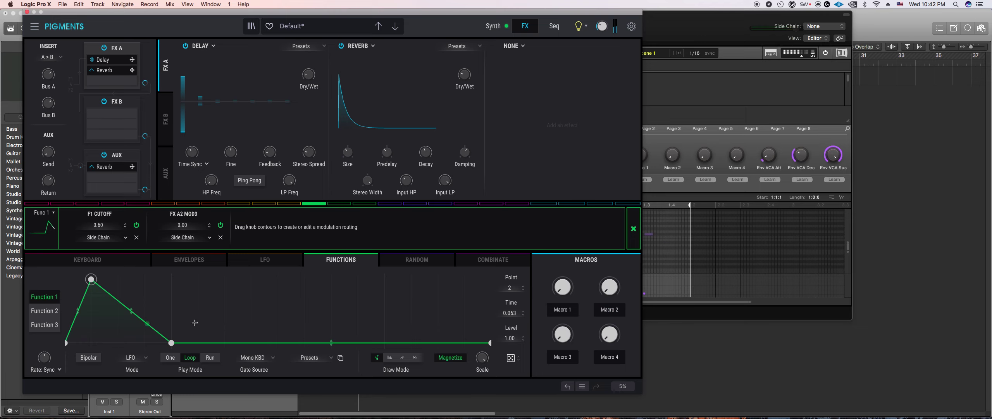
mouse_move(128, 311)
mouse_down()
mouse_move(163, 348)
mouse_move(133, 306)
mouse_up()
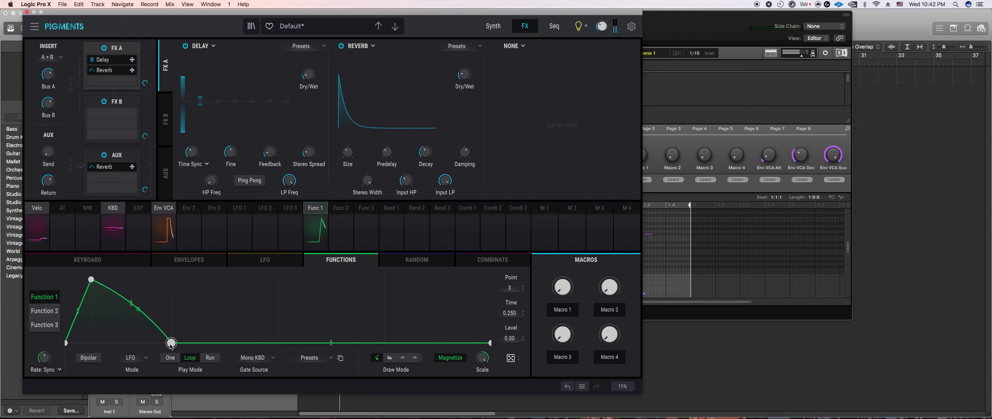
click(694, 158)
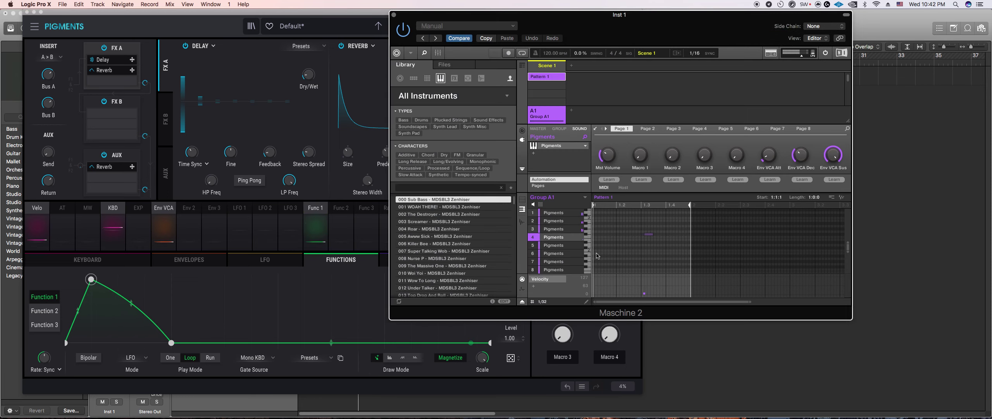
Step: Copy sound 4 and paste it onto sound 5 in the group
right_click(552, 239)
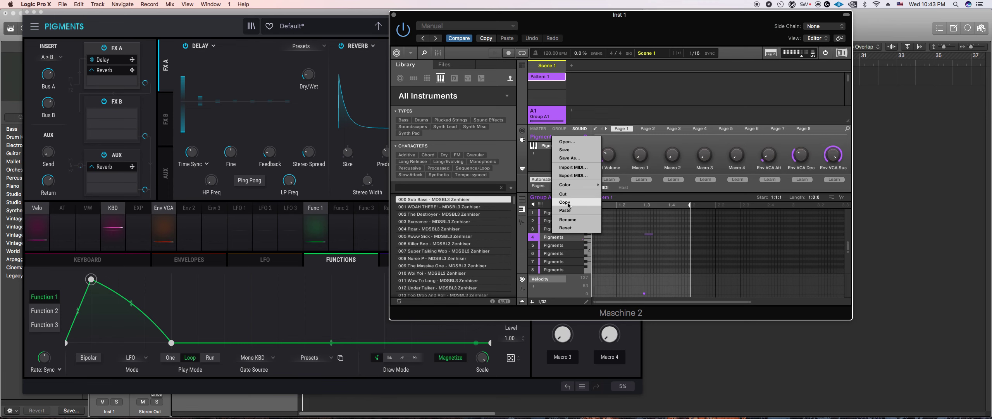
click(564, 202)
click(562, 244)
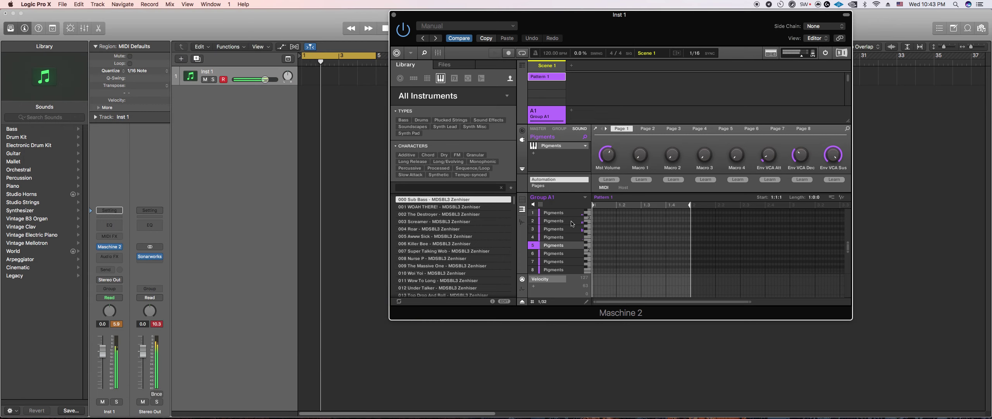
right_click(569, 240)
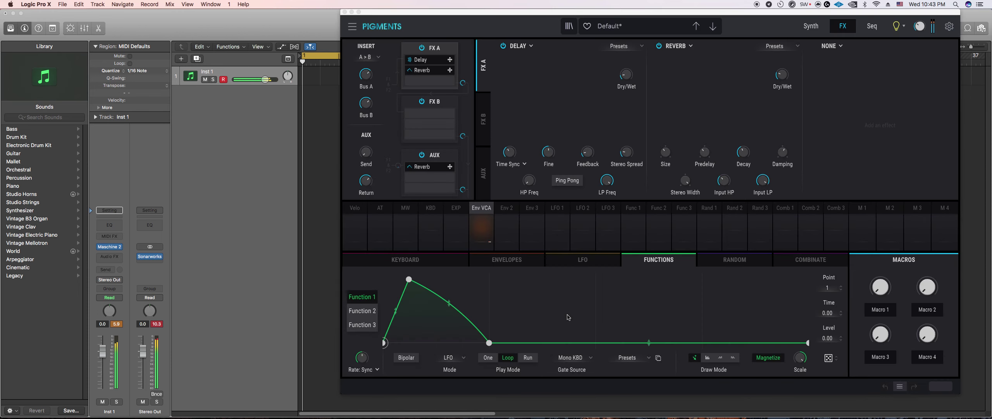
Step: Reshape sound 5's Function 1 with an inward-curving, longer fall and a peak at time 0.125, moving the synth window aside to uncover Maschine
drag(450, 303, 450, 326)
drag(484, 12, 256, 12)
click(260, 343)
drag(260, 343, 313, 342)
click(179, 280)
drag(179, 280, 206, 279)
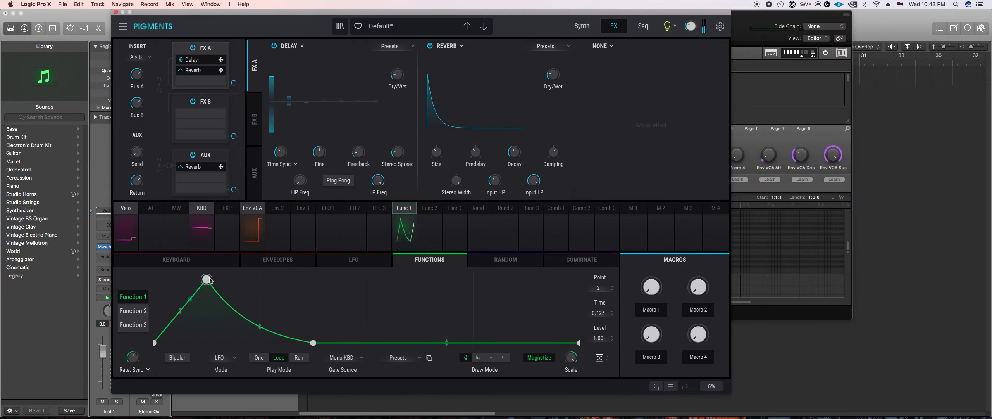
Step: Delete the copied note from sound 5's pattern and move Function 1's third point to time 0.313
click(774, 160)
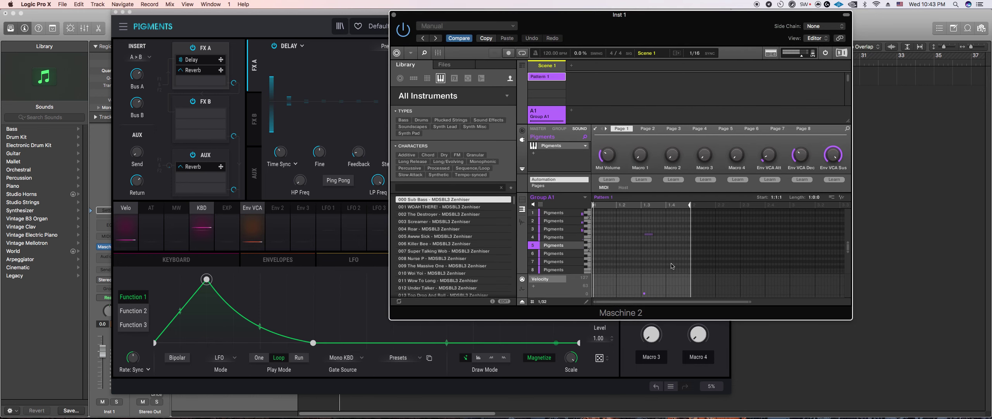
key(BackSpace)
drag(313, 342, 285, 345)
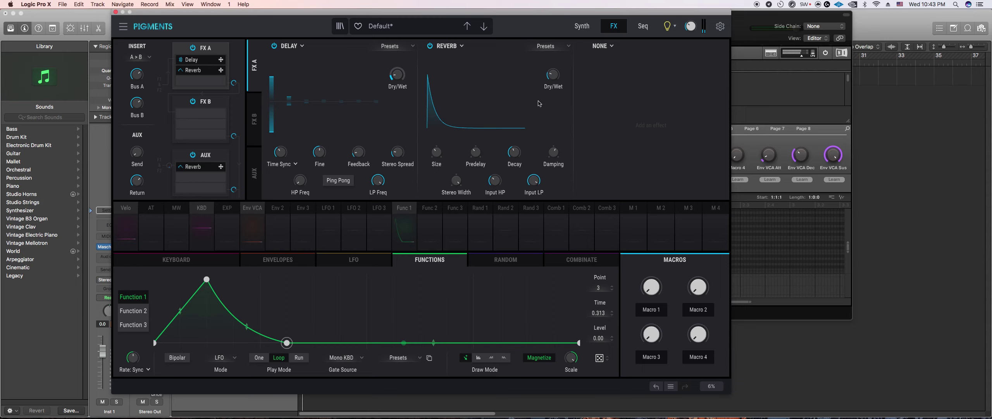
Step: Add a Stereo Pan in FX A's third slot with an amount of about 0.506, and return to the synth page
click(601, 46)
click(656, 166)
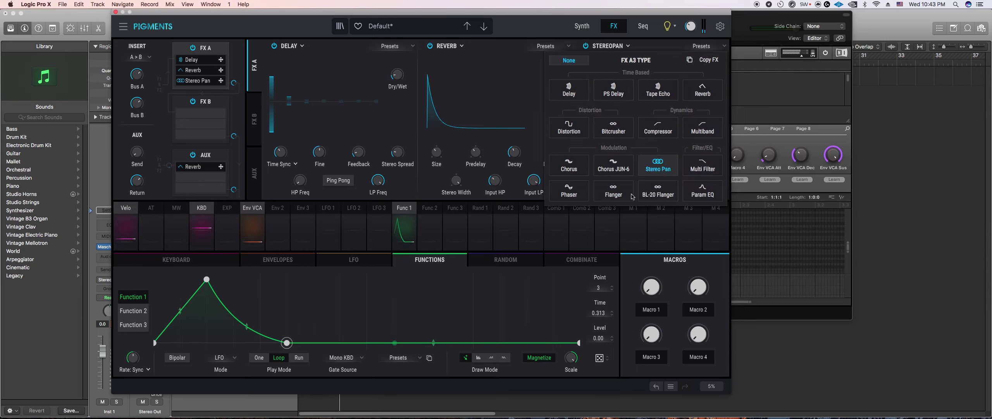
drag(651, 180, 650, 188)
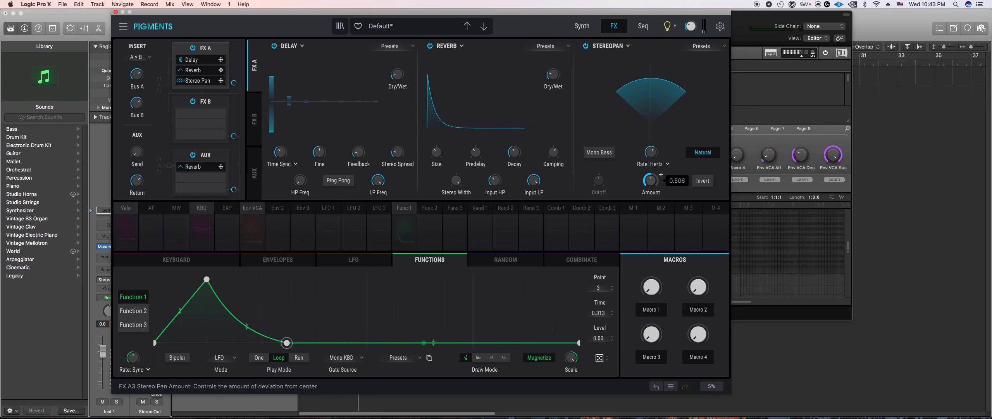
click(764, 149)
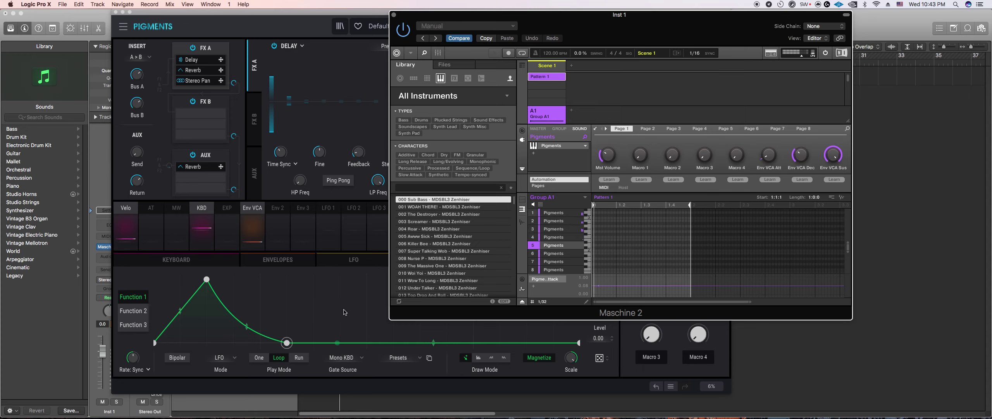
click(322, 366)
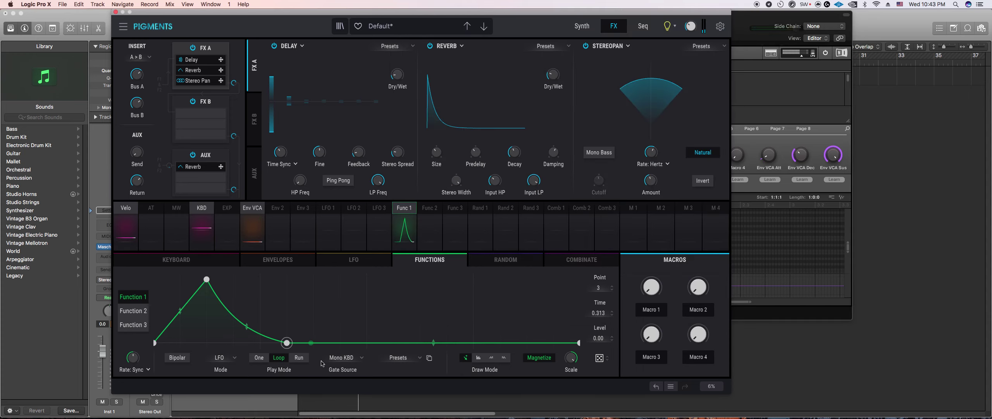
click(582, 26)
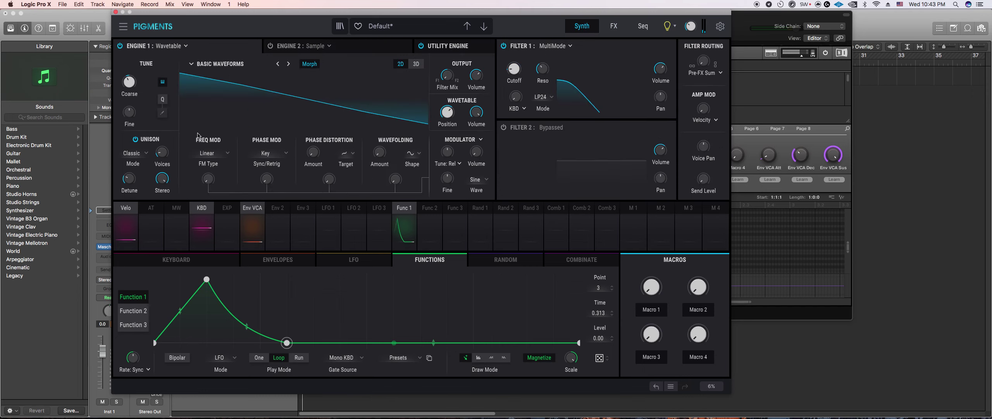
Step: Try Function 1's peak at time 0.188 and move it back to 0.125
mouse_move(173, 146)
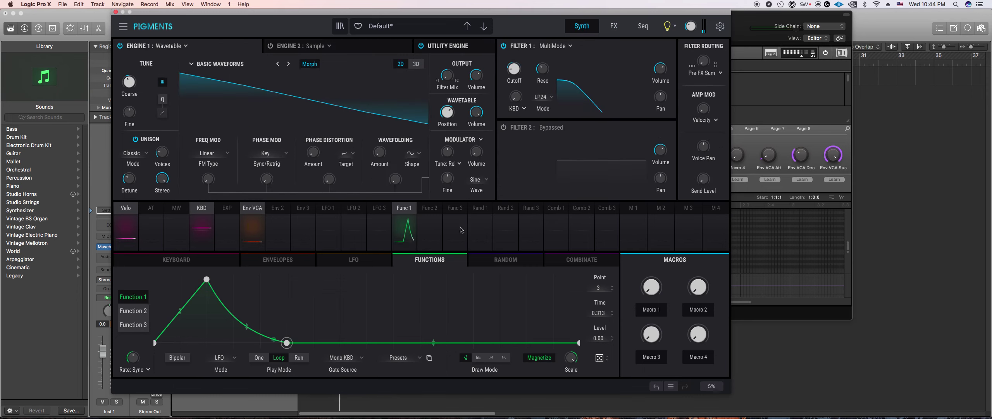
drag(206, 279, 239, 276)
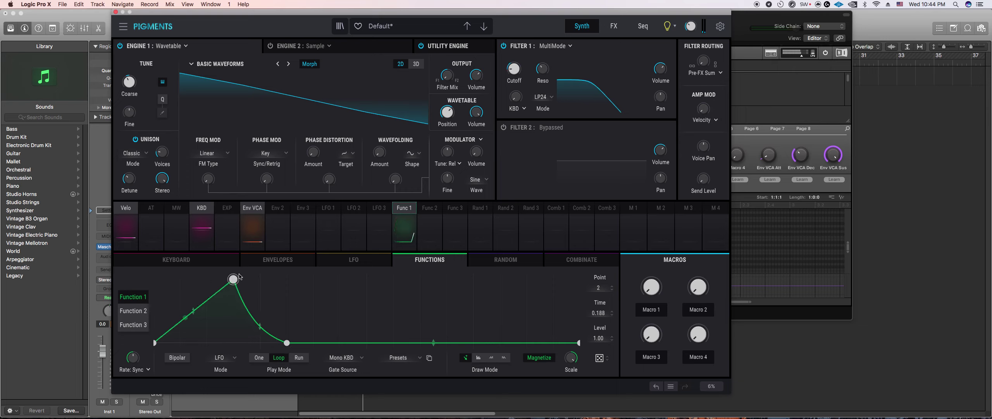
click(256, 260)
mouse_move(253, 330)
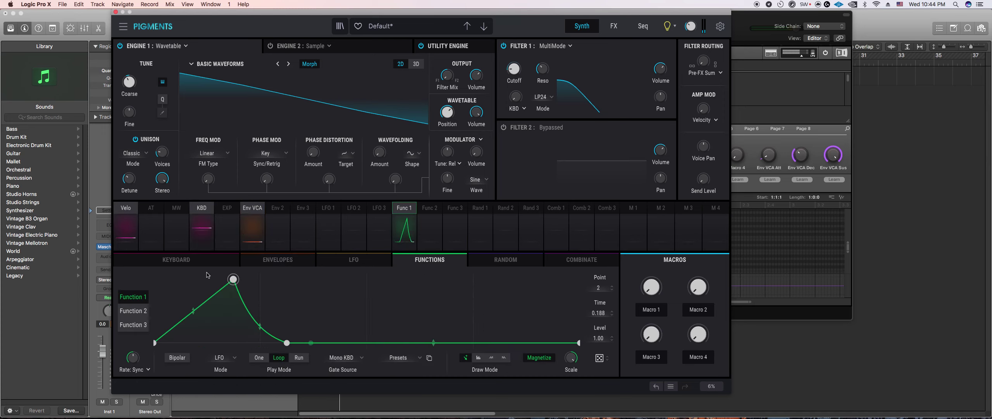
drag(223, 279, 207, 278)
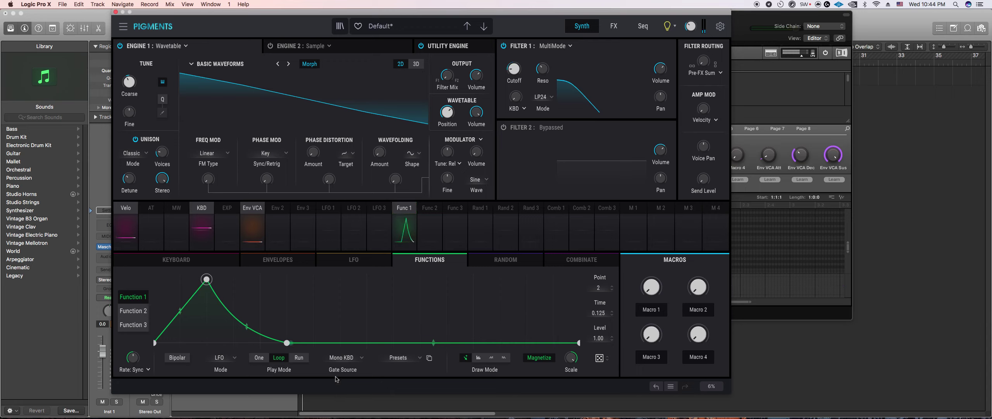
Step: Set Function 1's modulation of the Filter 1 cutoff to 0.45
mouse_move(524, 62)
click(406, 217)
mouse_move(517, 66)
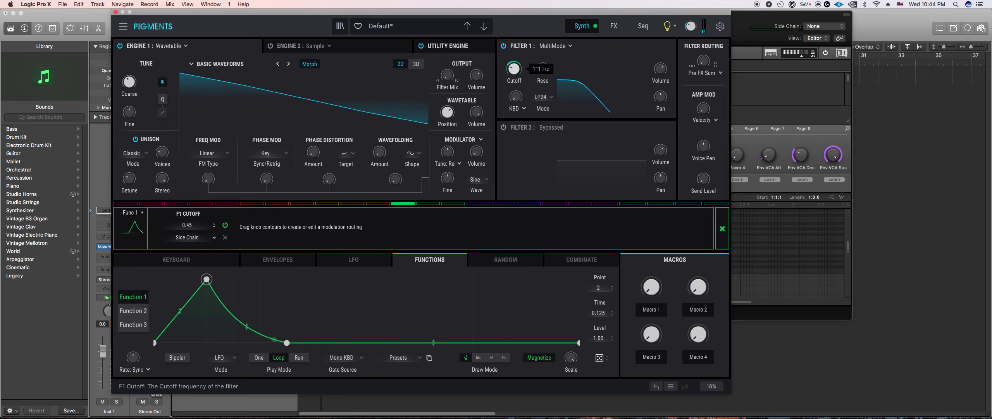
Step: Raise Engine 1's phase distortion and wavefolding amounts and set the modulator wave to Square
mouse_move(313, 154)
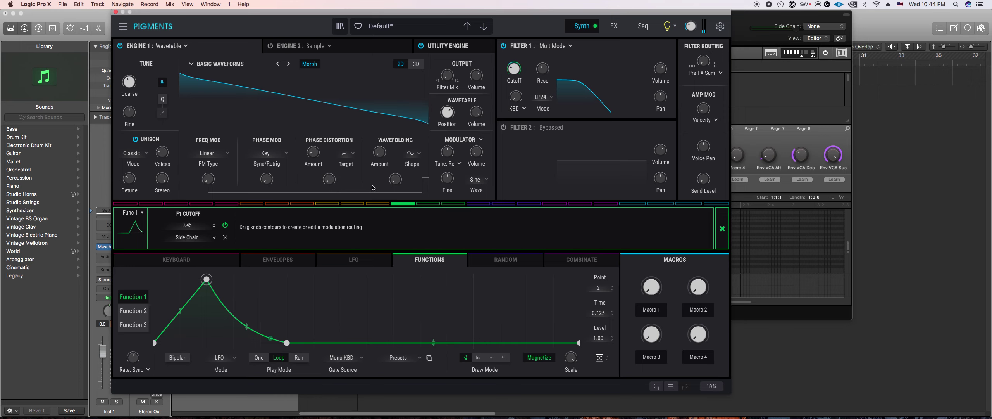
click(486, 179)
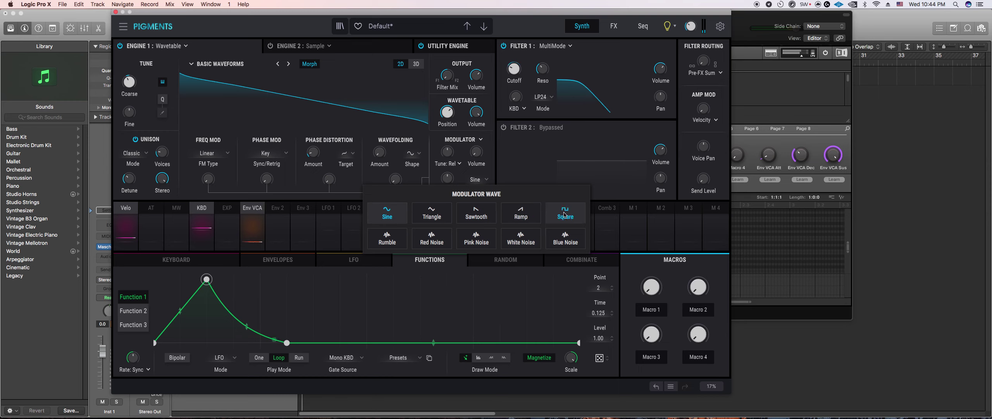
click(453, 220)
drag(379, 153, 392, 146)
drag(395, 179, 409, 173)
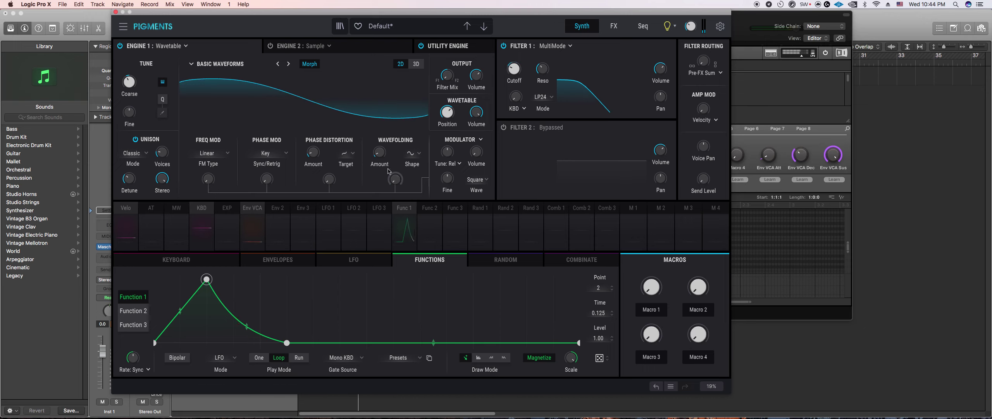
Step: Change the wavefolding shape and amount, adjust the wavetable position, and set Function 1's Filter 1 cutoff modulation to 0.57
click(412, 153)
click(413, 187)
drag(379, 152, 391, 146)
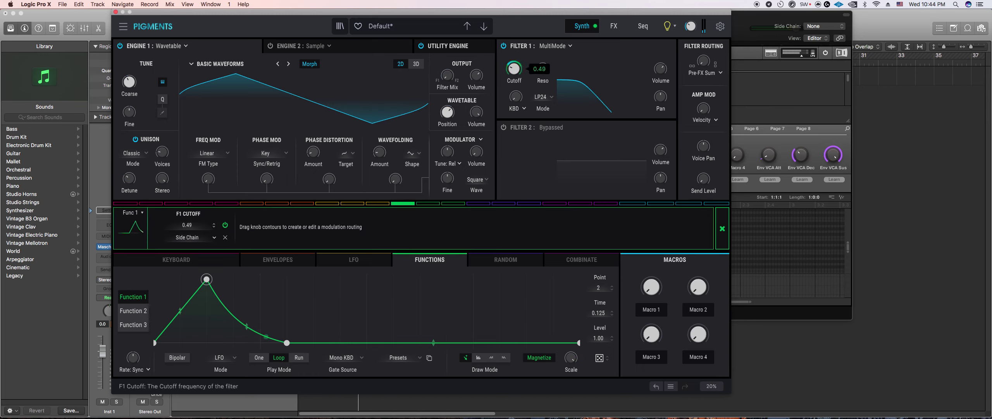
drag(380, 152, 380, 149)
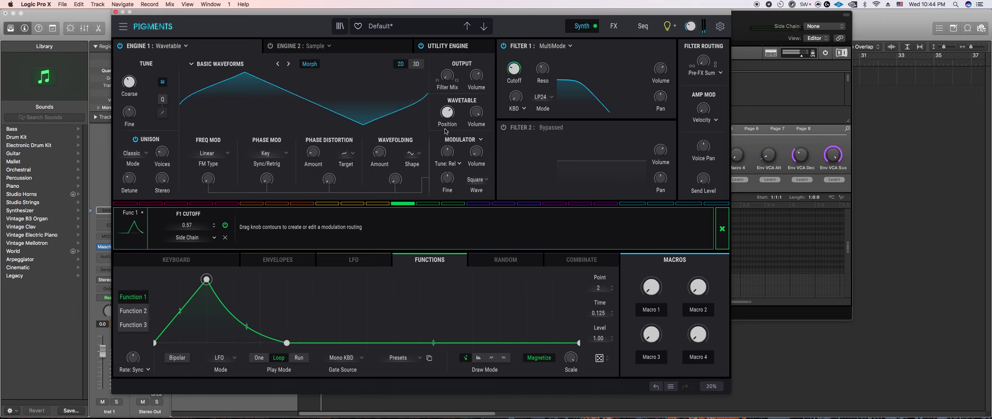
drag(447, 113, 447, 103)
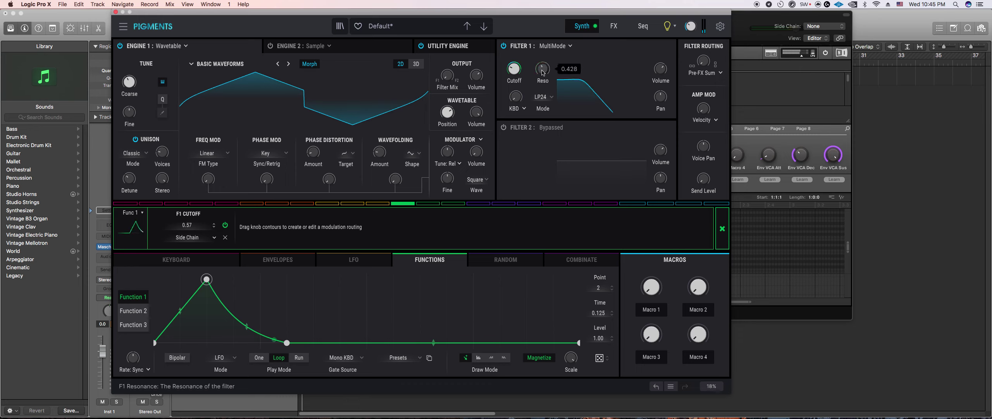
Step: Reshape Function 1 with its peak at time 0.125 and a longer, slightly inward-curving fall ending near the middle of the cycle
drag(287, 342, 250, 343)
drag(206, 279, 127, 272)
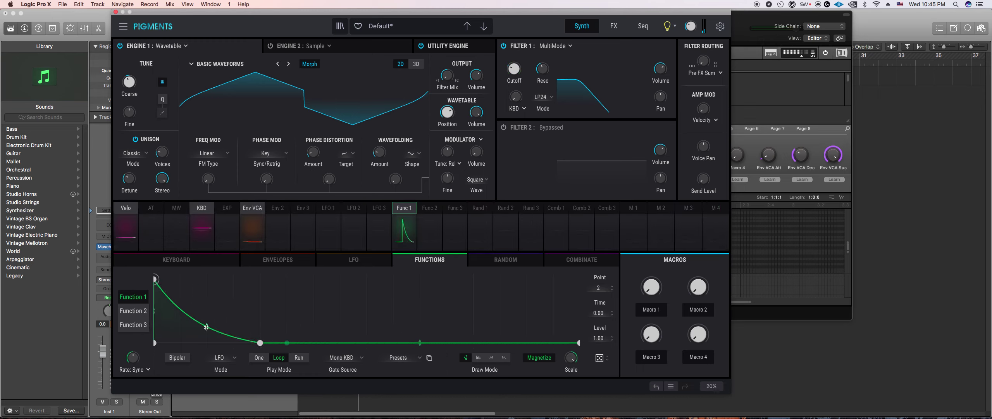
drag(206, 326, 207, 288)
drag(259, 351, 371, 354)
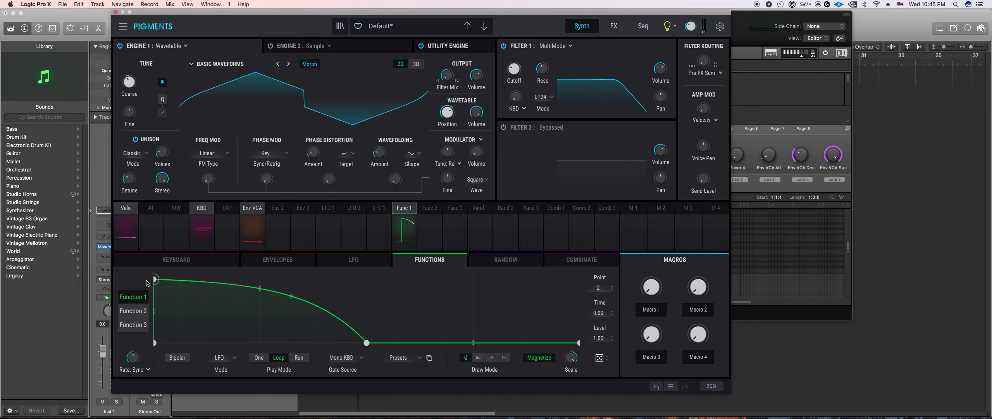
drag(159, 278, 179, 279)
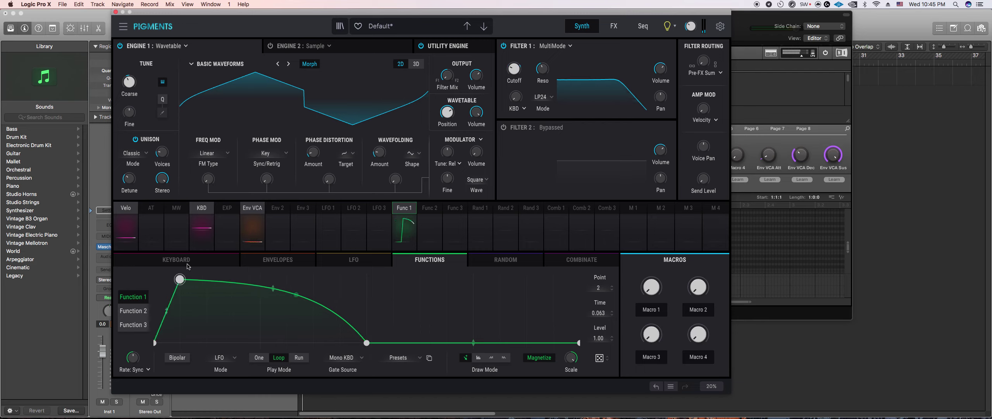
drag(179, 278, 206, 279)
drag(286, 287, 287, 316)
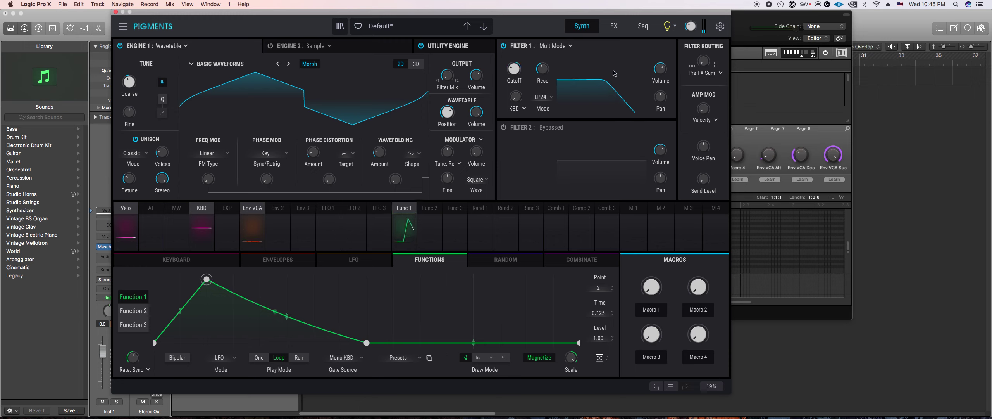
Step: Add a Multiband effect in FX B's first slot and lower the low band's lower threshold
click(614, 26)
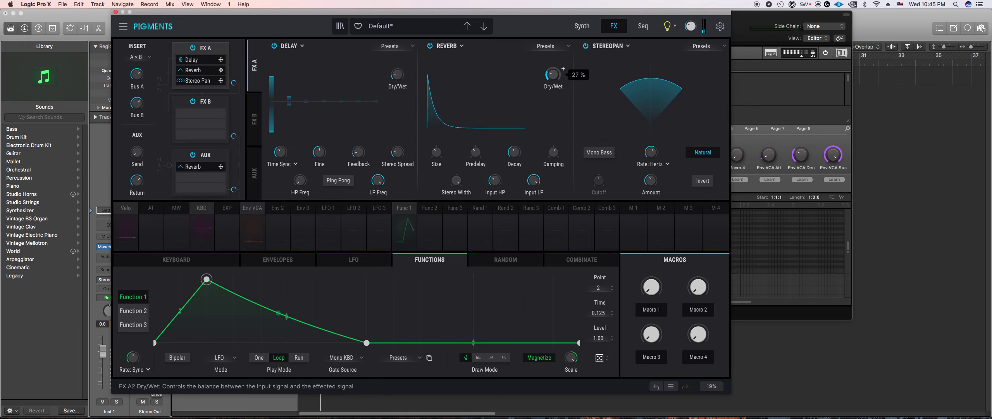
click(256, 117)
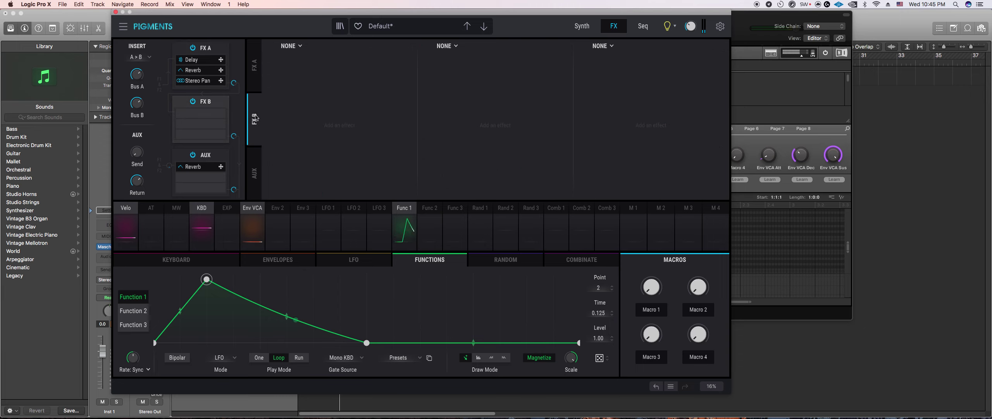
click(298, 46)
click(439, 128)
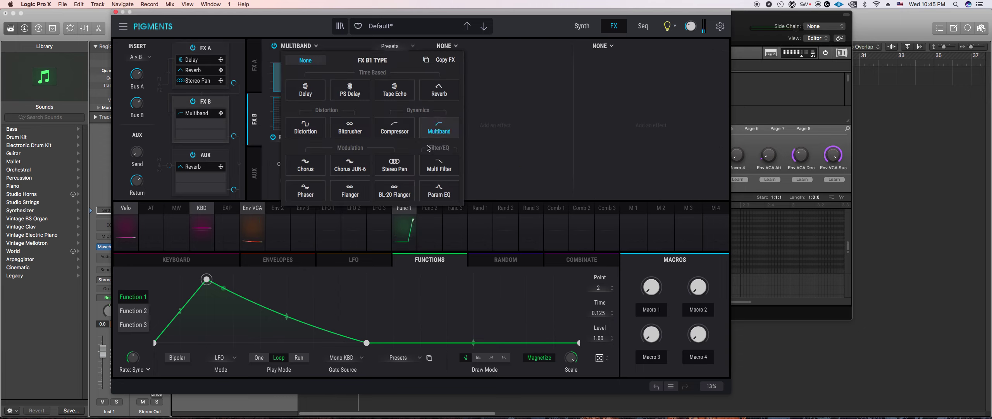
drag(287, 97, 287, 127)
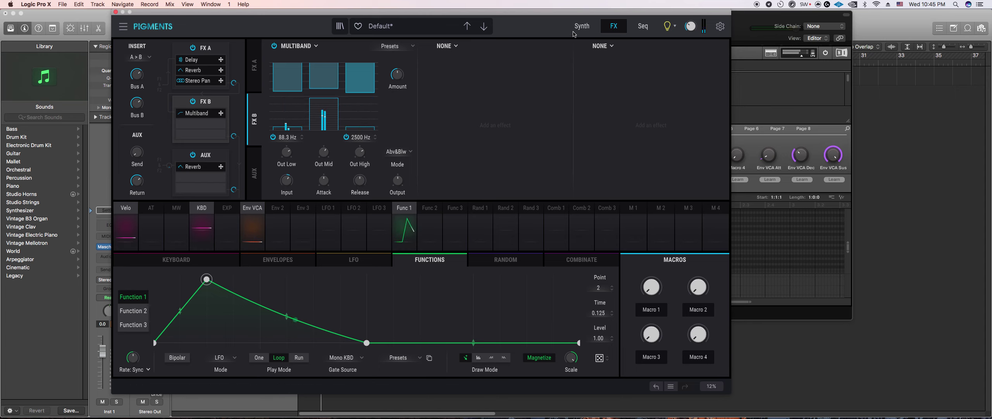
click(581, 26)
click(613, 26)
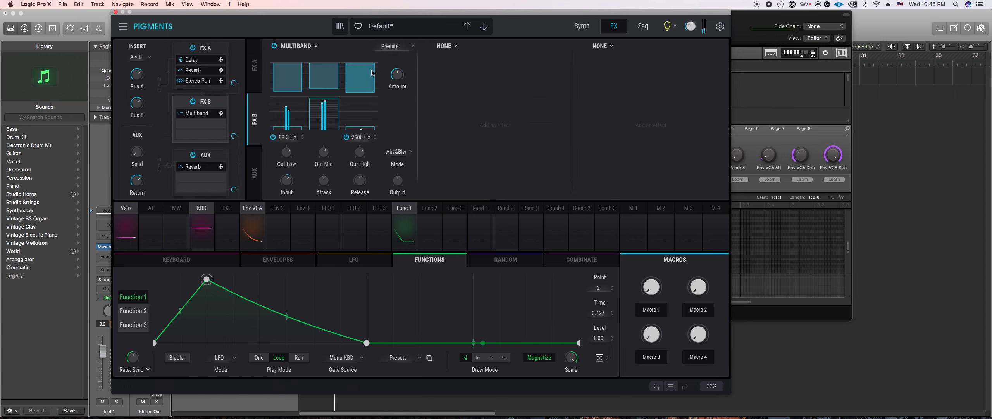
Step: Turn off the Delay in sound 5's FX A and return to Maschine
click(253, 68)
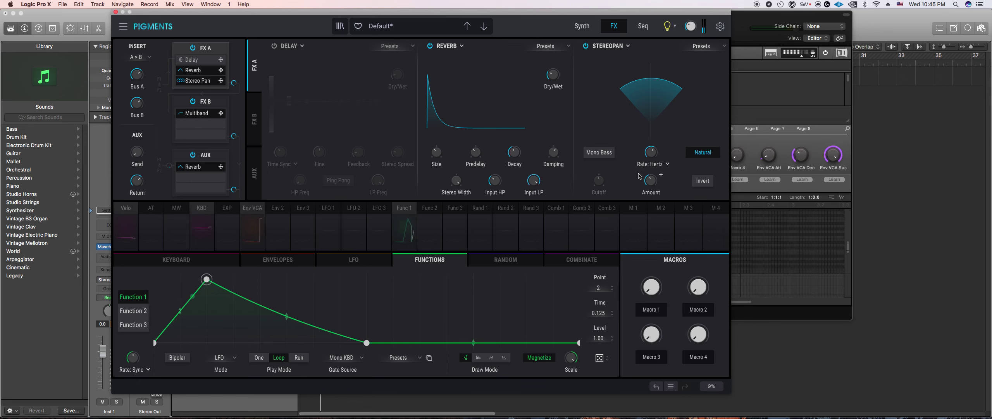
click(804, 135)
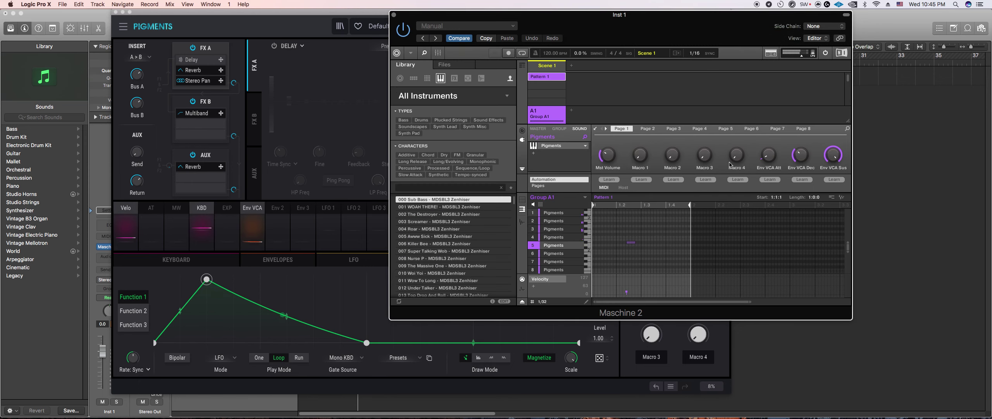
mouse_move(736, 160)
Step: Open sound 6's Pigments, move its window aside and return to Maschine
click(554, 254)
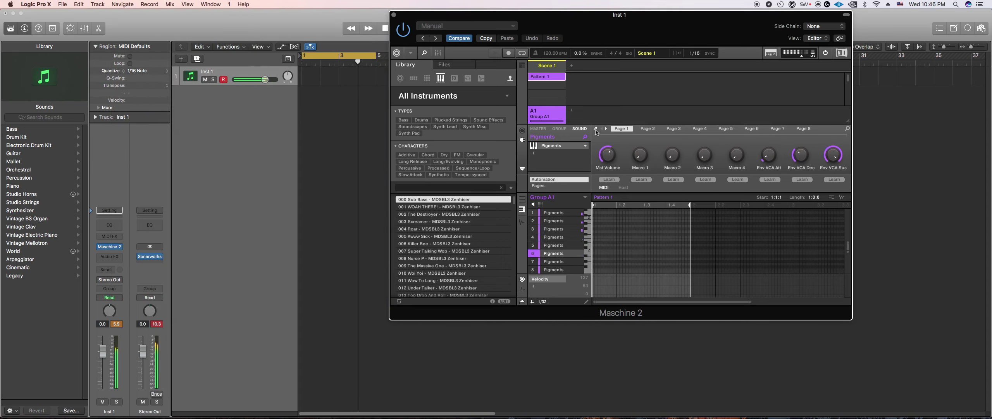
click(596, 129)
drag(400, 2, 351, 2)
click(699, 21)
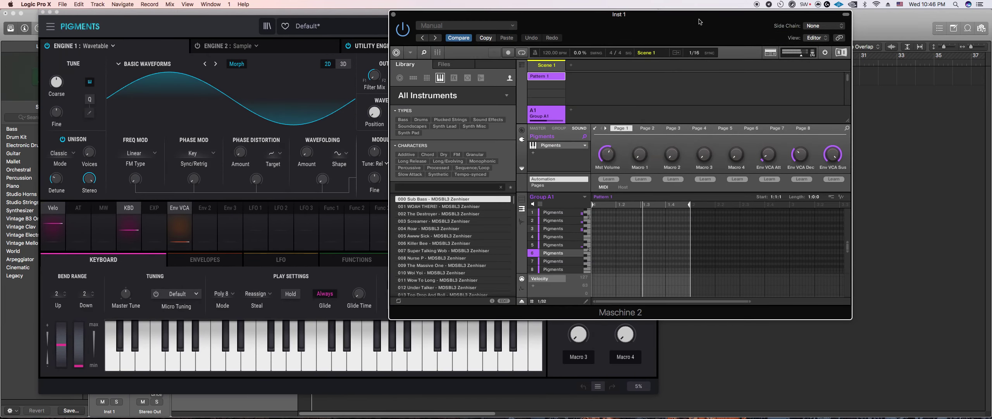
Step: On sound 4's FX A Delay, lower the LP frequency, shorten the delay time, and raise the feedback and dry/wet mix
click(561, 245)
click(565, 236)
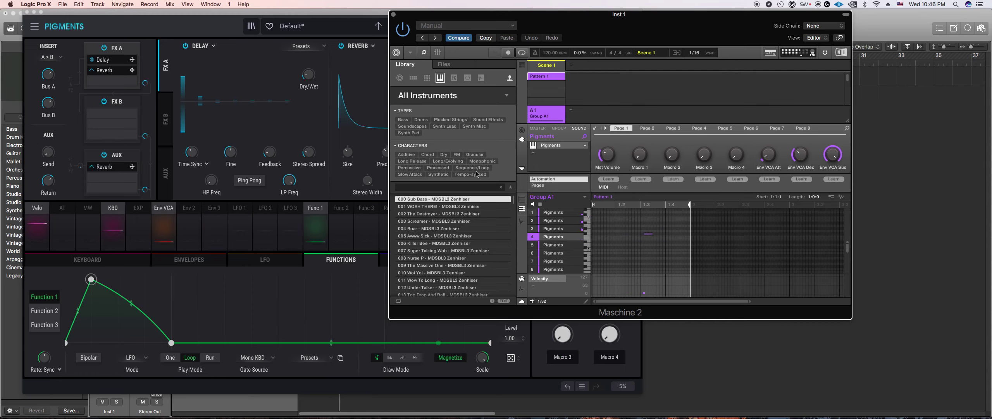
click(272, 382)
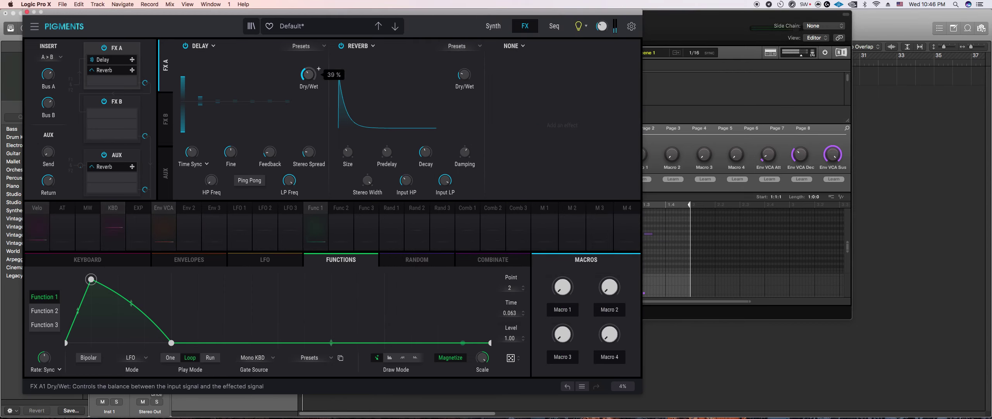
drag(289, 180, 290, 210)
mouse_move(221, 175)
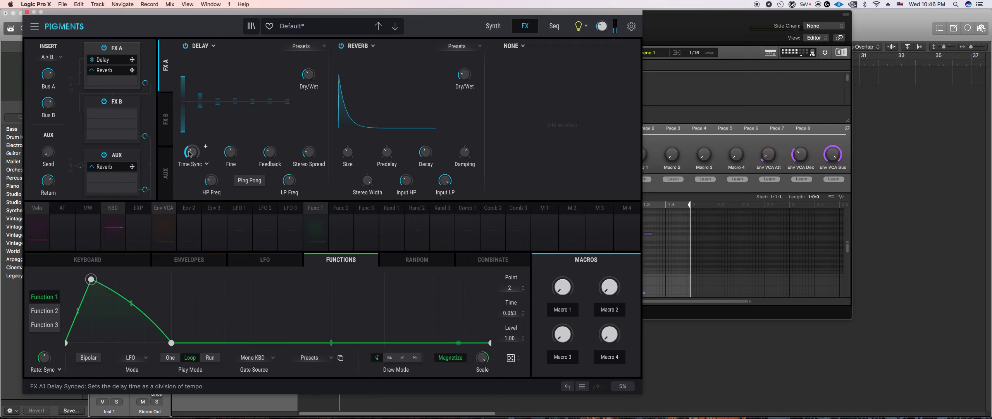
mouse_move(196, 166)
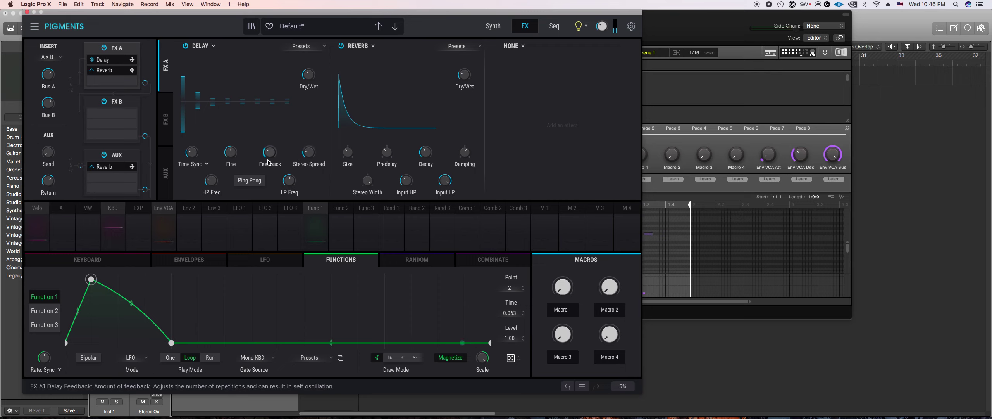
mouse_move(309, 75)
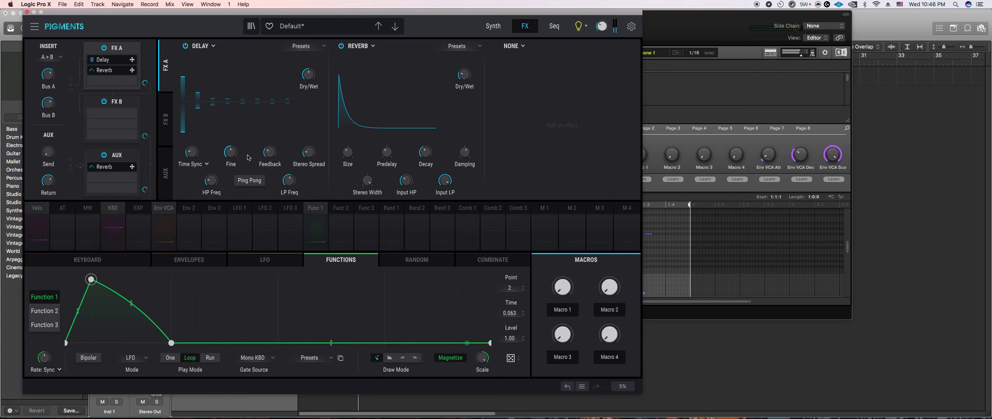
scroll(280, 146, up, 2)
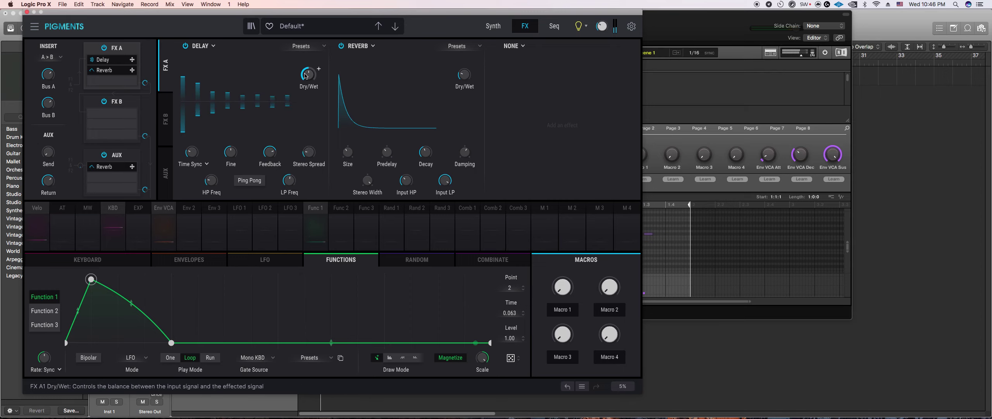
Step: Lower the FX A Delay's feedback and add a second full-level peak returning to zero in Function 1
scroll(270, 152, down, 4)
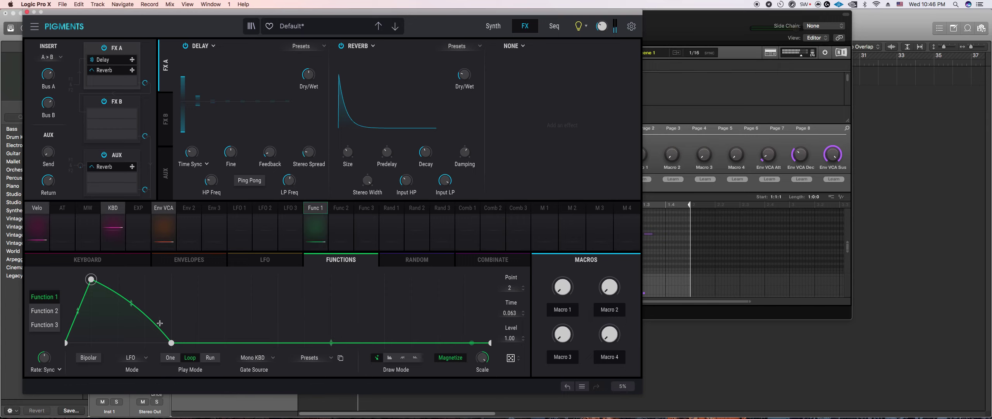
click(199, 278)
click(277, 344)
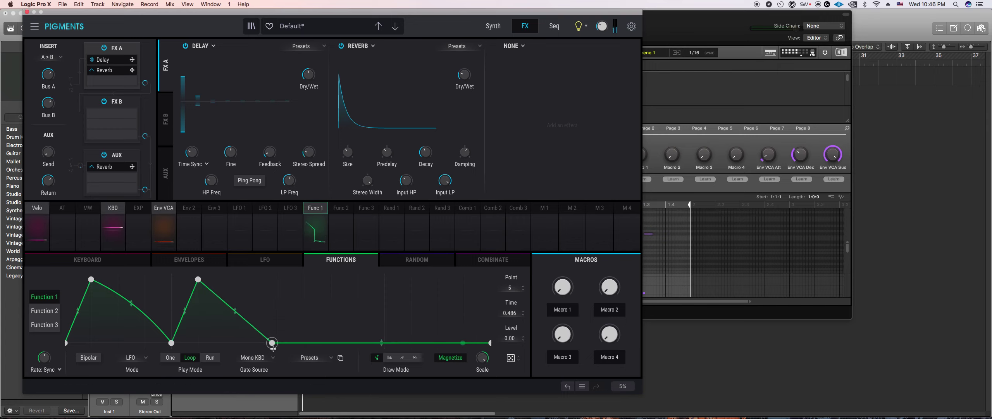
Step: Turn off the FX A Delay and lengthen the Env VCA release
click(185, 46)
click(190, 261)
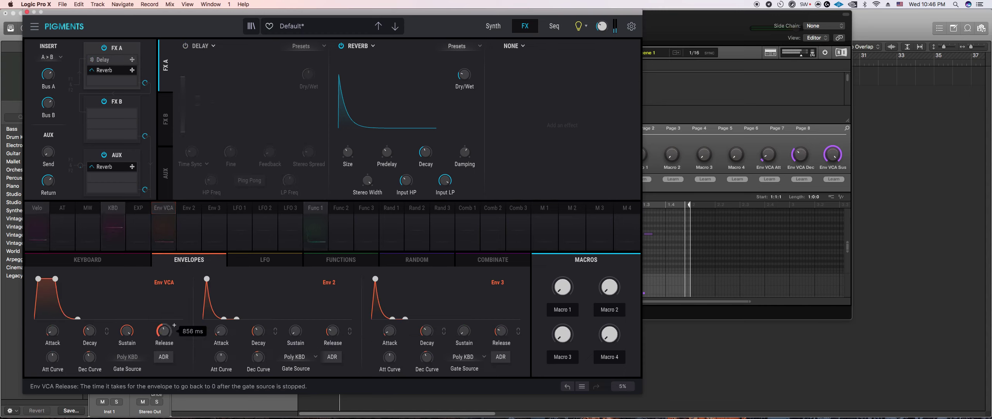
drag(167, 339, 168, 335)
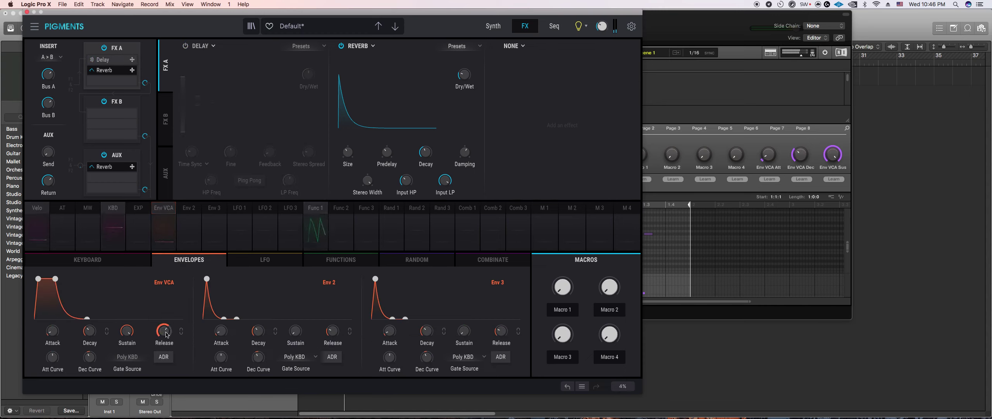
Step: Show the Synth page and lower Function 1's second peak to a level of 0.750
click(488, 29)
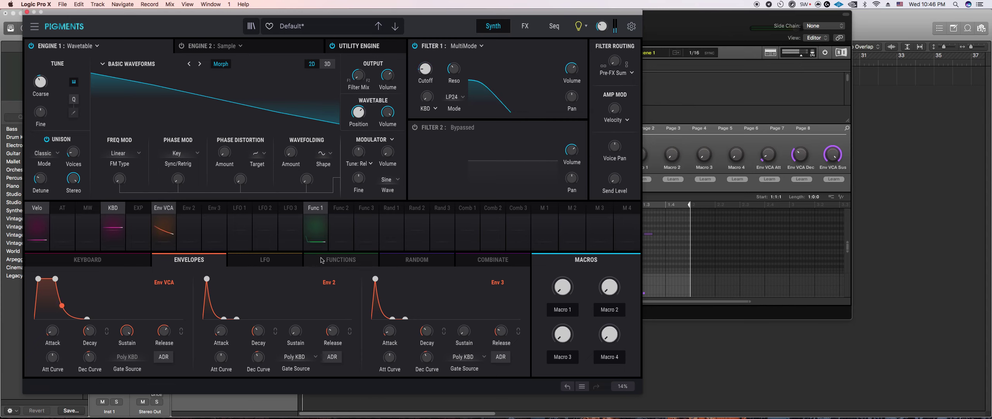
click(341, 259)
drag(198, 279, 198, 295)
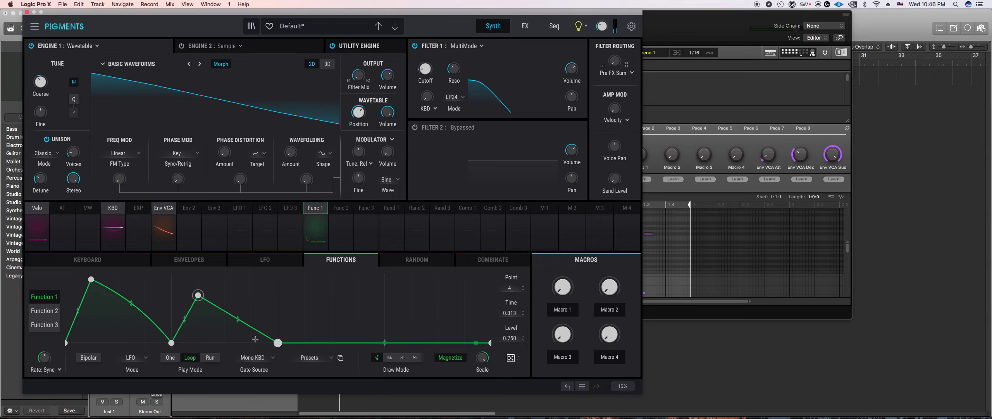
Step: Add a third full-level peak to Function 1 that rises vertically and falls to zero at time 0.688
drag(278, 342, 278, 286)
right_click(278, 286)
click(278, 279)
click(332, 322)
drag(337, 331, 359, 345)
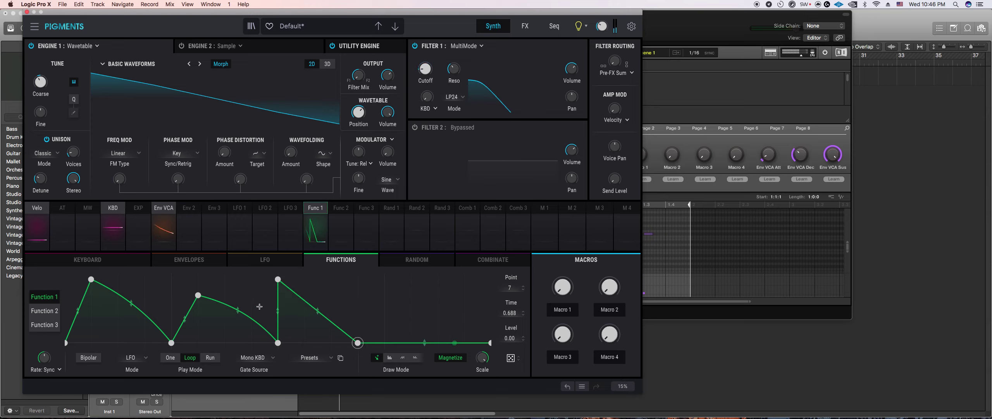
Step: Move Function 1's third peak to time 0.438 and its zero-level end point to time 0.813
drag(278, 279, 304, 279)
drag(278, 342, 391, 343)
click(353, 342)
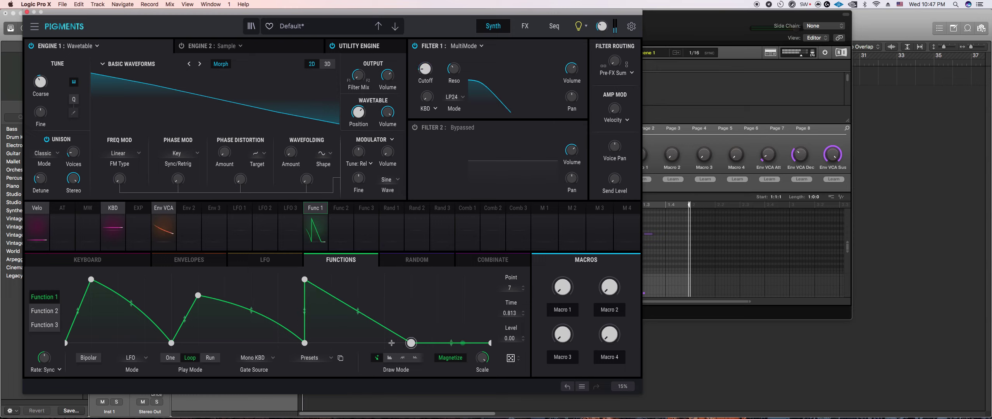
drag(304, 342, 259, 351)
drag(303, 282, 246, 274)
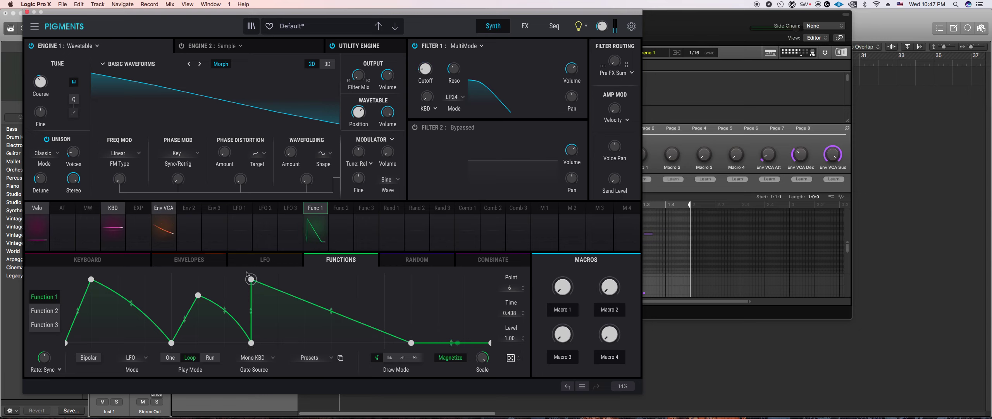
Step: Curve Function 1's third decay through a point at time 0.688, level 0.451, and add a fourth peak at time 0.813, level 0.933, with a bowed decay
drag(333, 310, 332, 324)
click(358, 311)
click(411, 283)
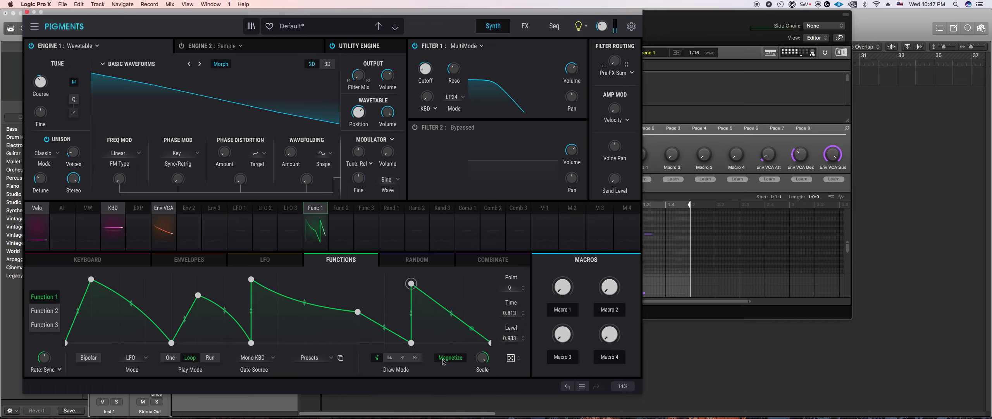
drag(451, 314, 451, 304)
click(358, 314)
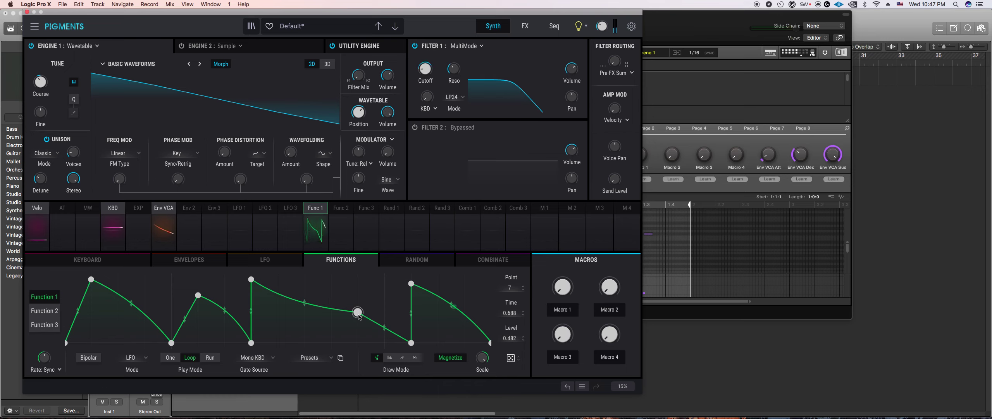
drag(360, 318, 361, 320)
Step: Show the effects page and set Function 1's play mode to One
click(529, 28)
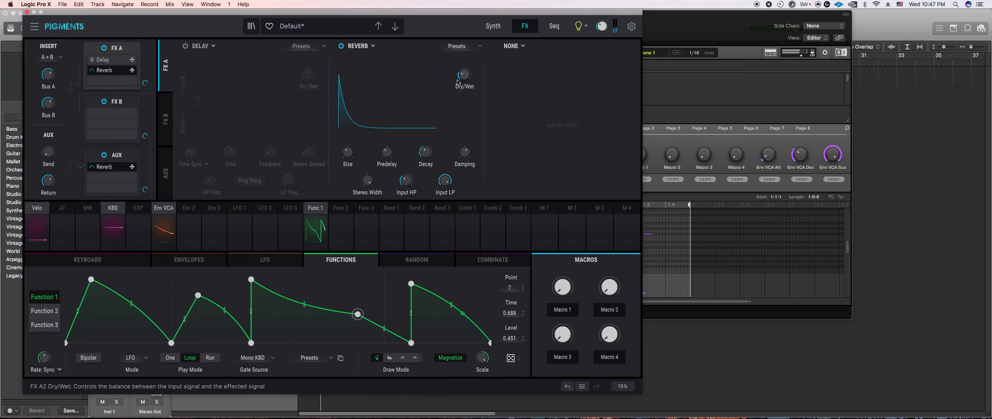
click(170, 357)
mouse_move(467, 77)
Step: Add a Multiband effect in FX A's third slot and lower the low and high bands' lower thresholds
click(514, 46)
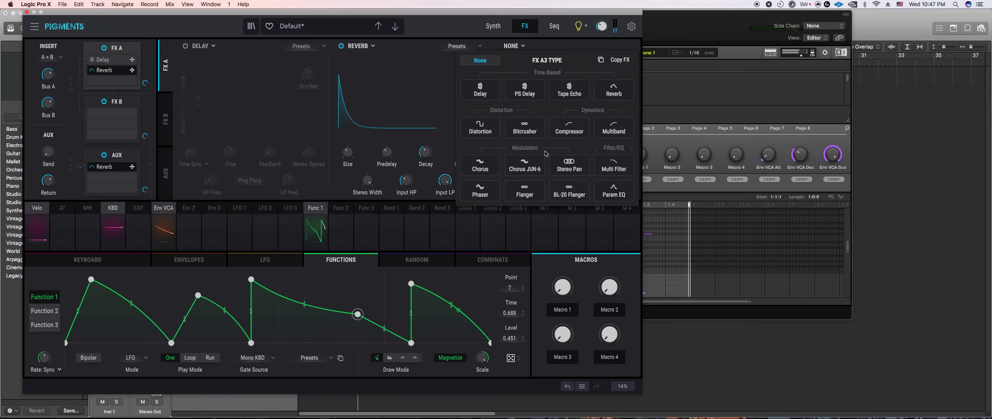
click(613, 93)
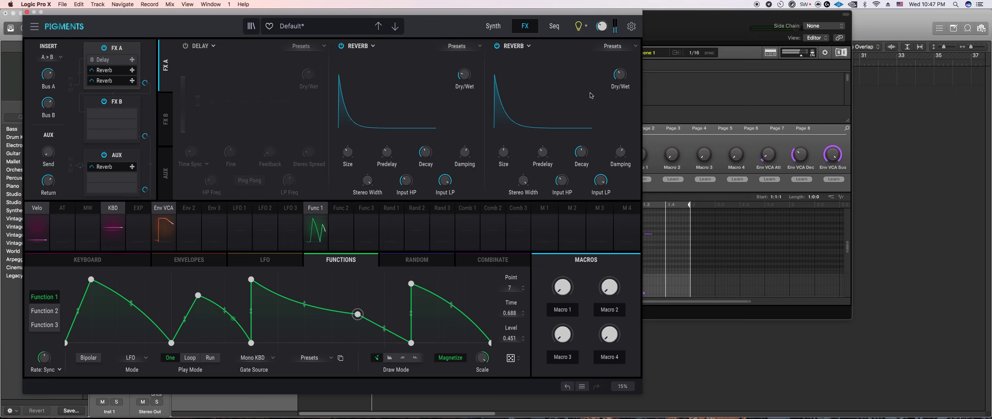
click(526, 47)
click(620, 137)
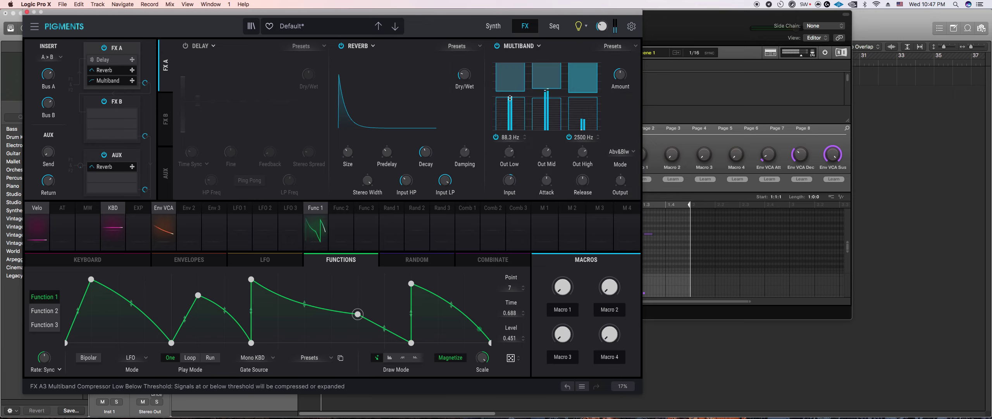
drag(590, 95, 589, 114)
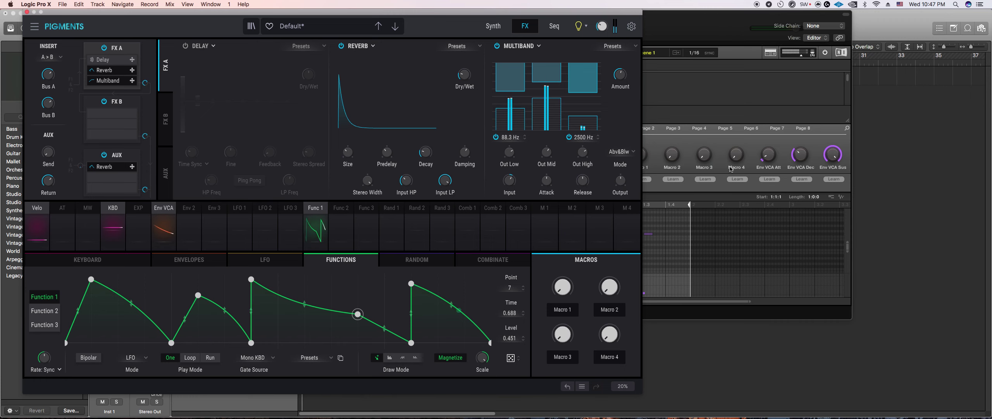
Step: Return to Maschine and duplicate the pattern's content to a length of 4:0:0
click(713, 150)
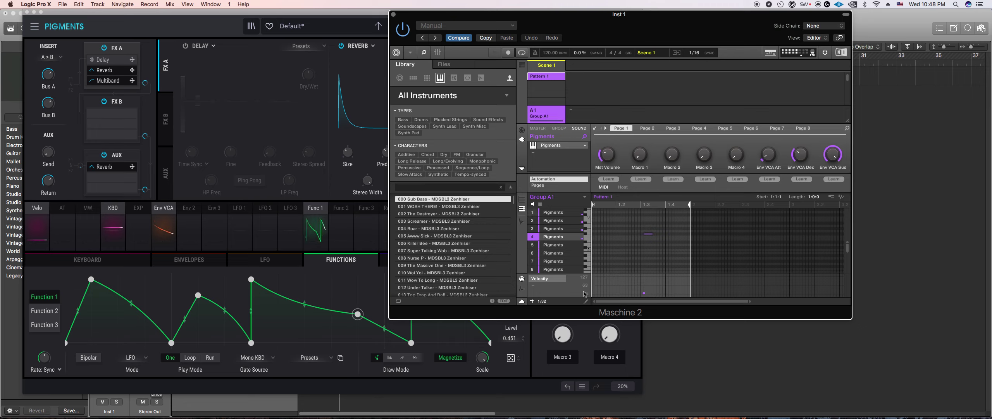
key(super+d)
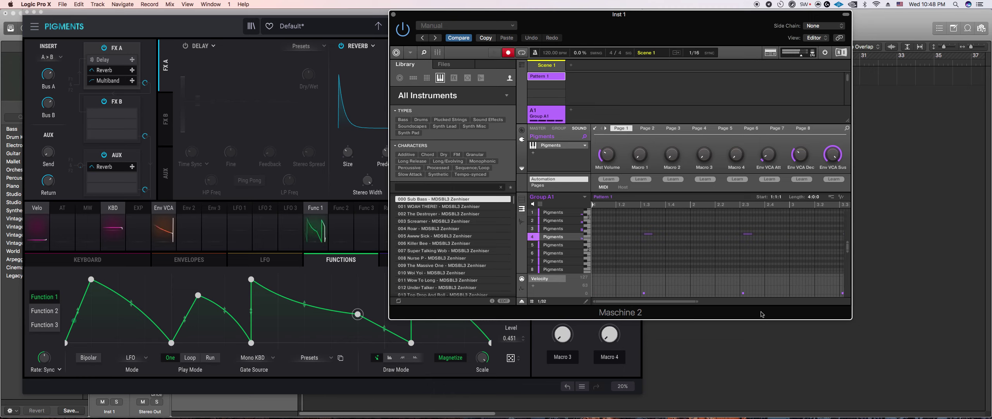
drag(698, 301, 715, 301)
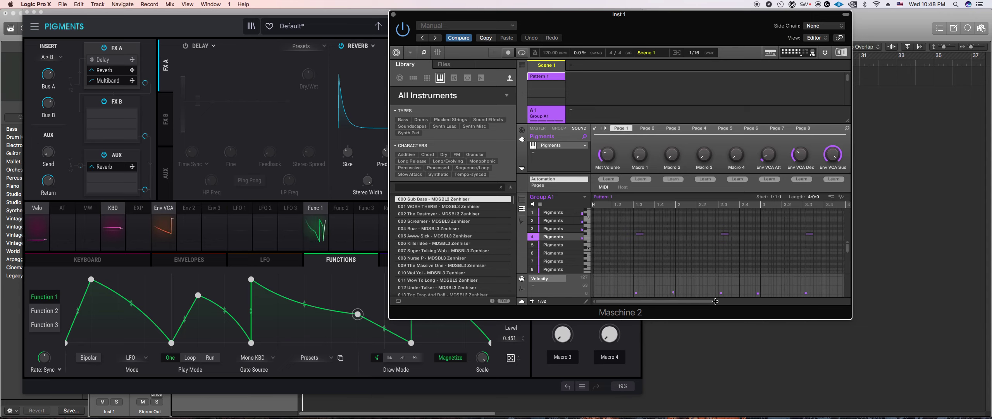
drag(712, 305, 715, 313)
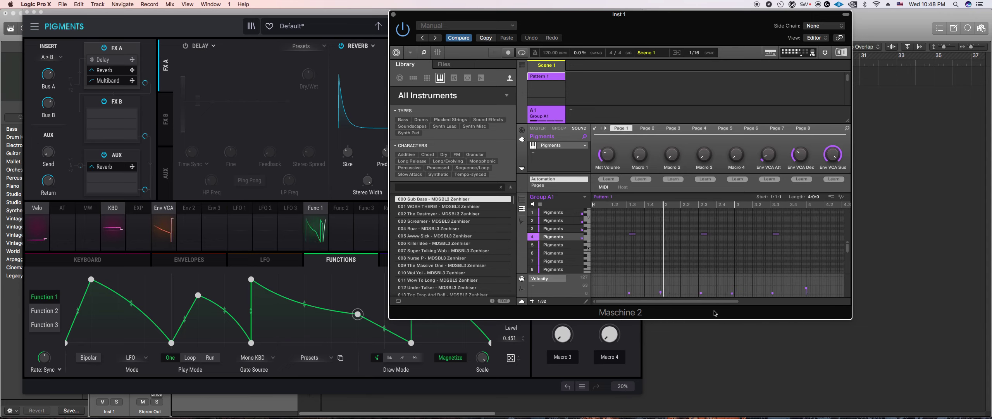
drag(731, 301, 768, 301)
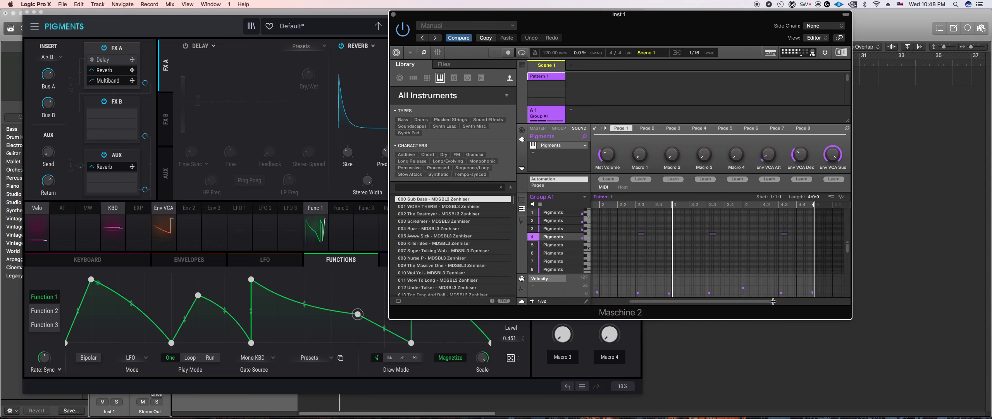
scroll(749, 252, down, 4)
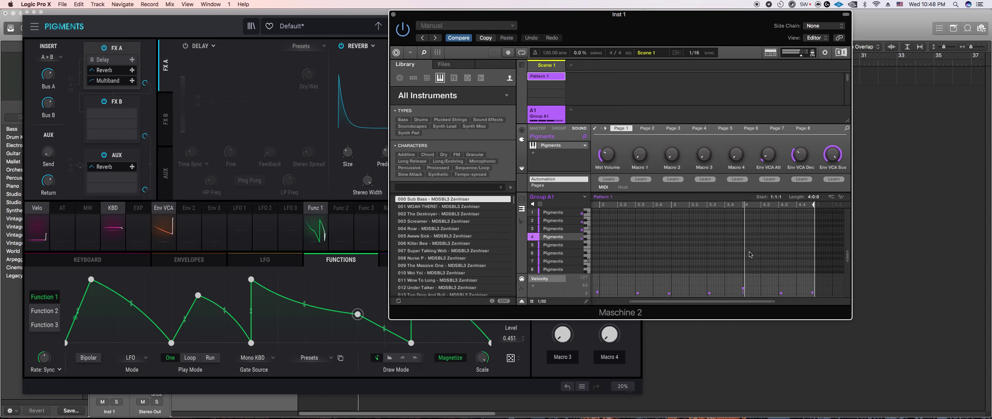
scroll(748, 240, up, 3)
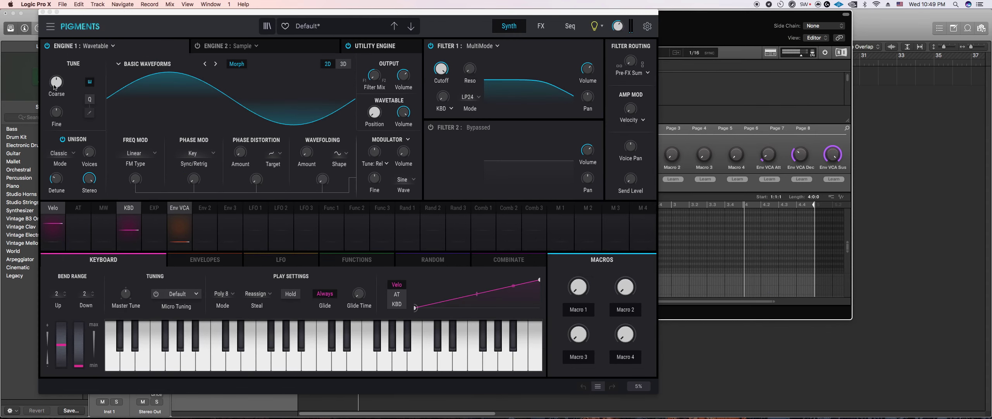
Step: In the default Pigments sound, lower engine 1's coarse tuning and load the Basser wavetable from Pigments 3 at position 0.100
drag(54, 85, 55, 89)
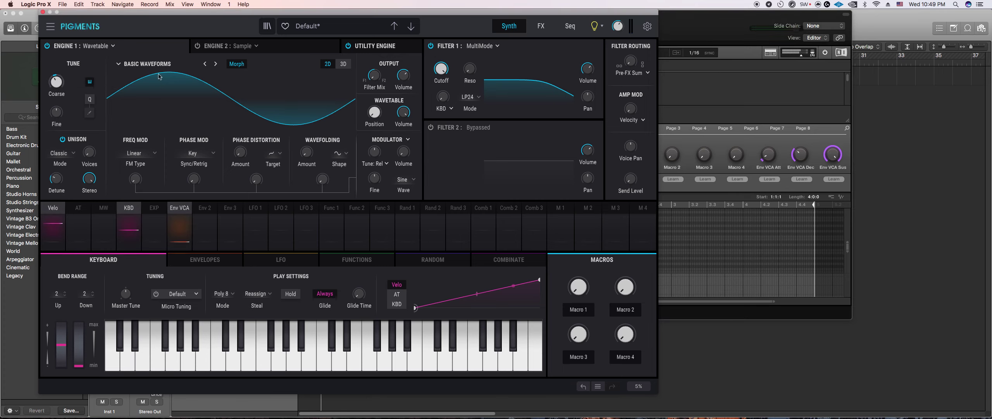
click(147, 63)
click(166, 110)
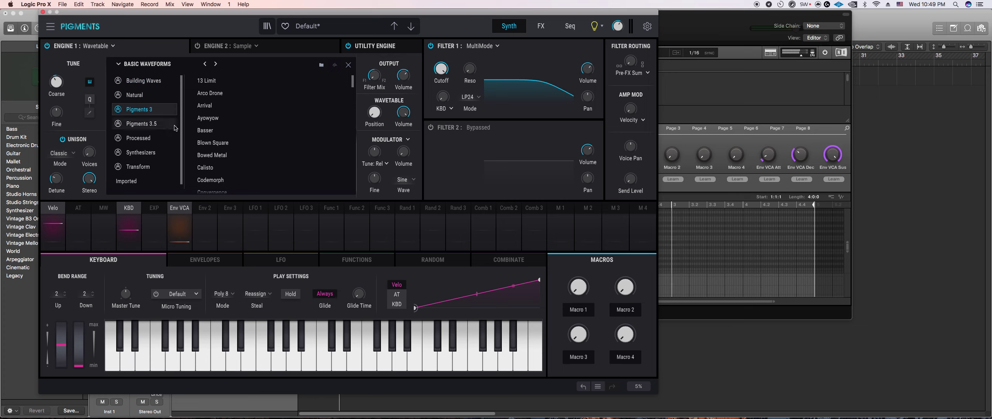
click(318, 129)
drag(380, 116, 379, 100)
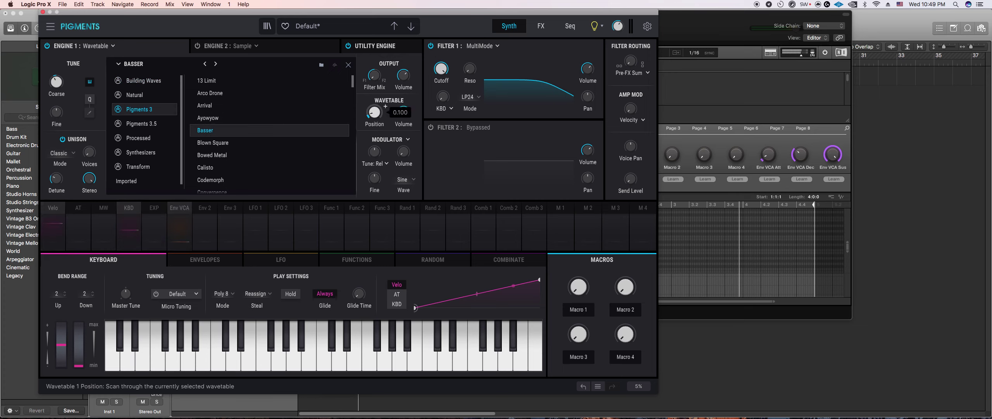
click(348, 64)
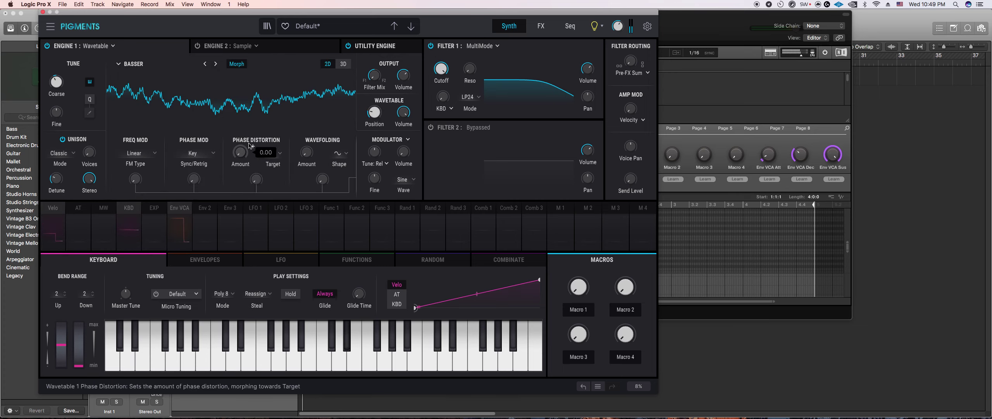
Step: Set engine 1's unison voices to 1.78 and its unison detune to 4.29 %
drag(89, 152, 89, 150)
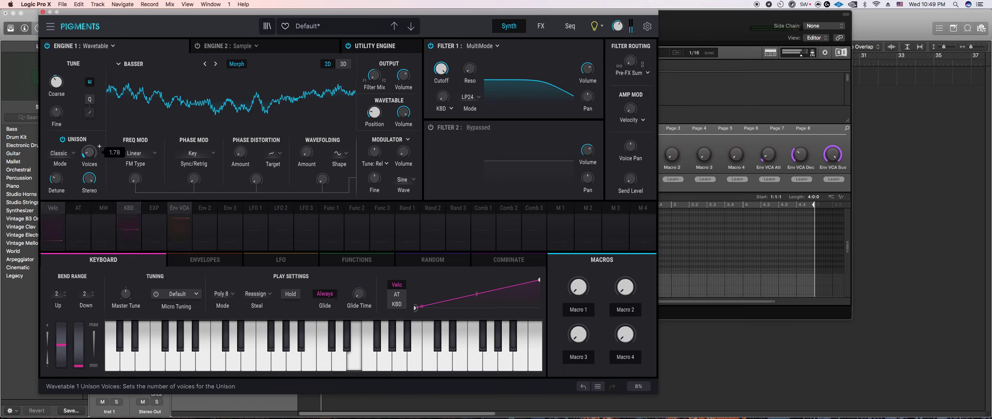
mouse_move(100, 146)
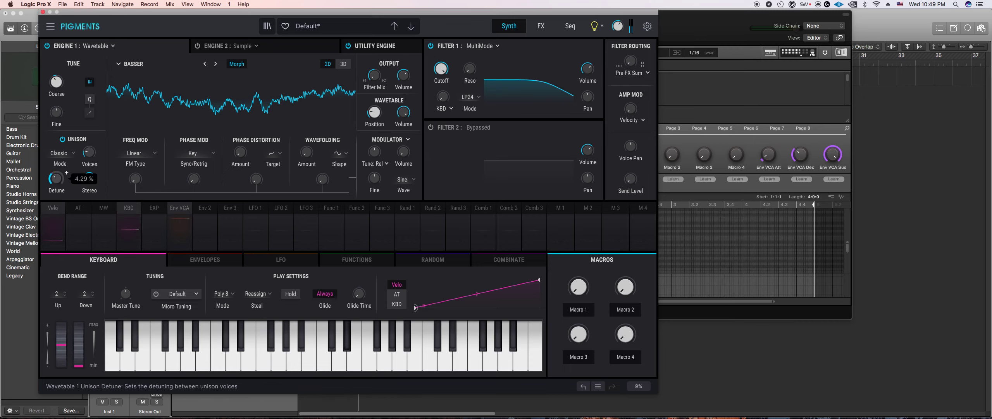
drag(142, 180, 142, 177)
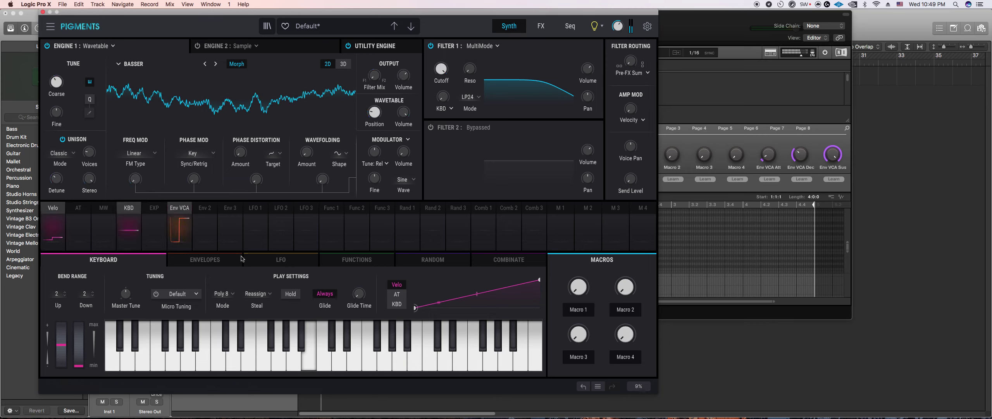
Step: Raise LFO 1's rate and check its reset source options
click(279, 261)
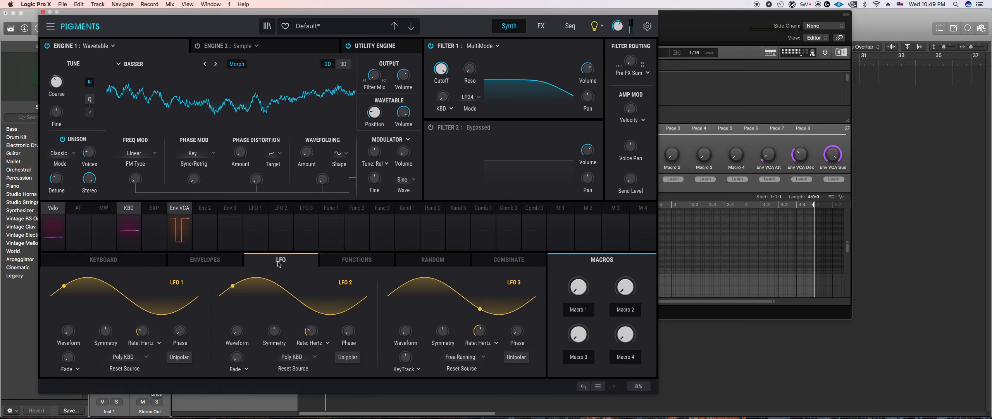
click(150, 343)
click(133, 358)
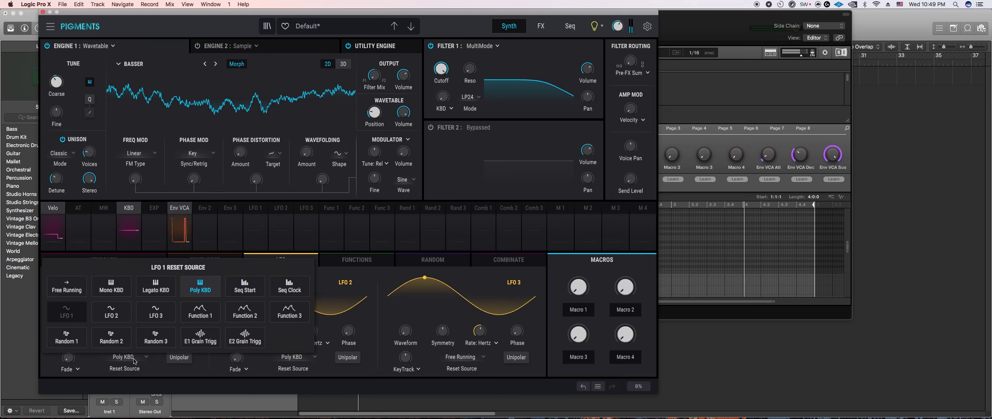
click(169, 359)
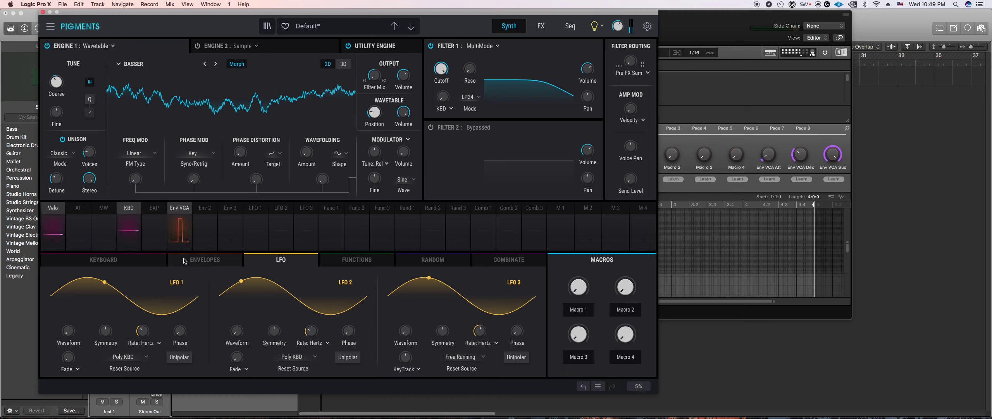
Step: Route LFO 1 to engine 1's wavetable FM amount with a modulation depth of 0.26
click(180, 227)
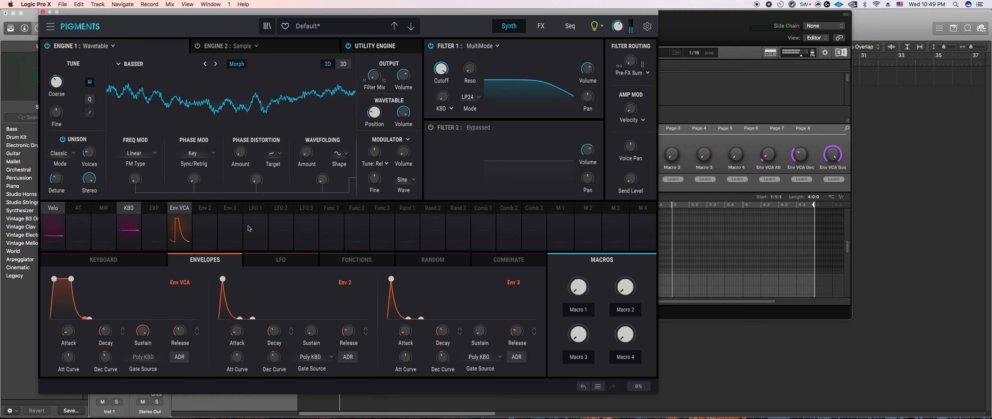
click(258, 210)
drag(129, 180, 129, 175)
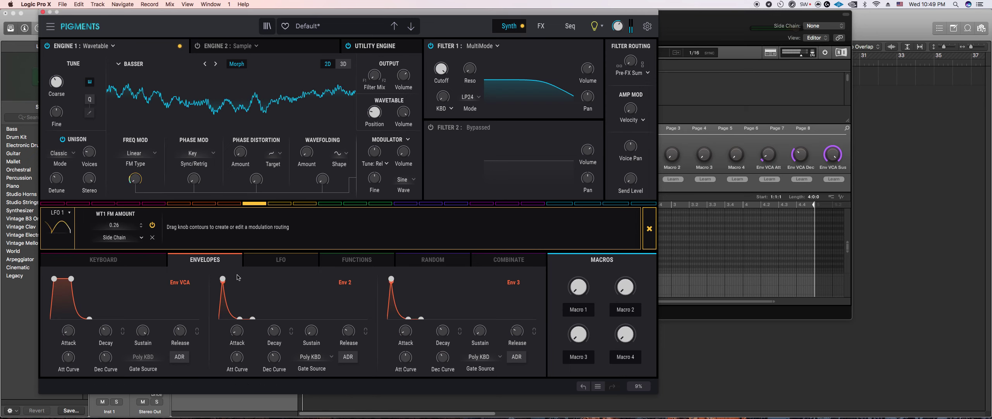
Step: Make LFO 1 unipolar with a 270° initial phase and set its wavetable FM modulation amount to 0.41
click(281, 259)
click(186, 358)
mouse_move(178, 332)
drag(178, 332, 177, 312)
drag(180, 331, 180, 323)
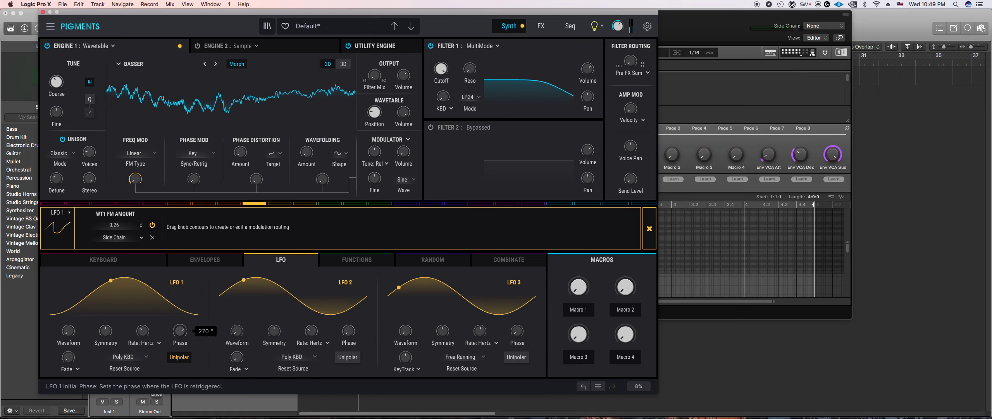
mouse_move(134, 181)
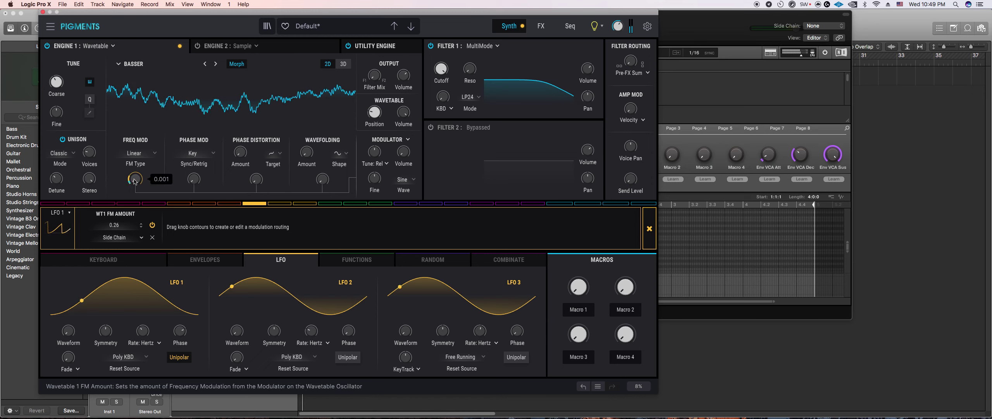
drag(142, 231, 142, 228)
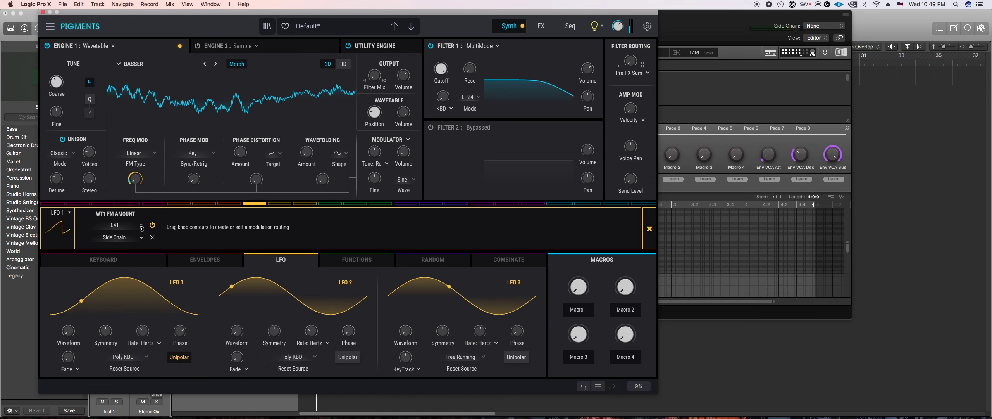
Step: Set the keyboard play mode to Legato
click(140, 265)
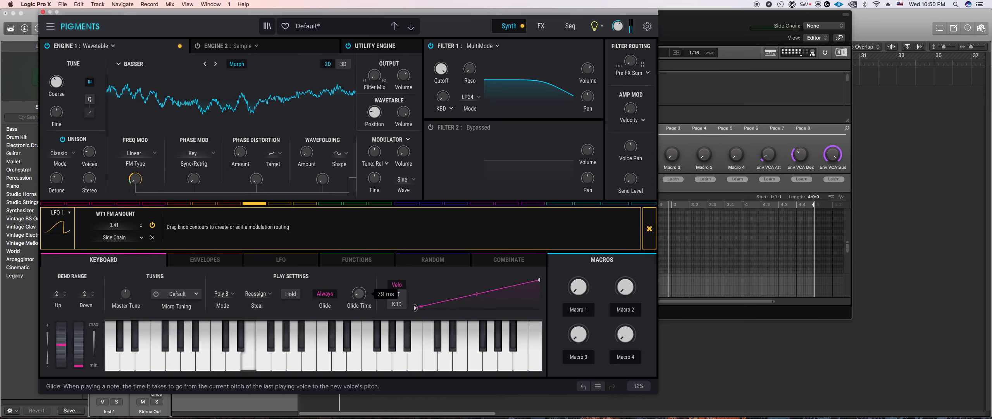
click(223, 293)
click(195, 198)
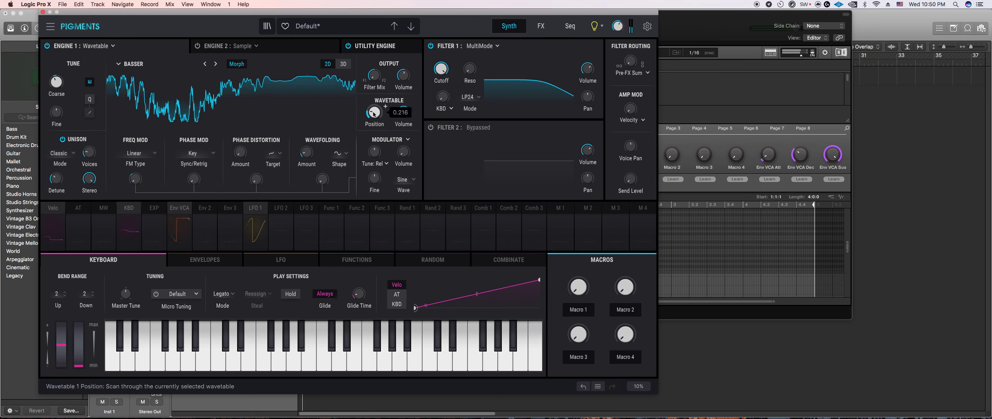
Step: Route LFO 1 to engine 1's wavetable position with a modulation depth of -0.34
click(256, 227)
drag(375, 108, 375, 92)
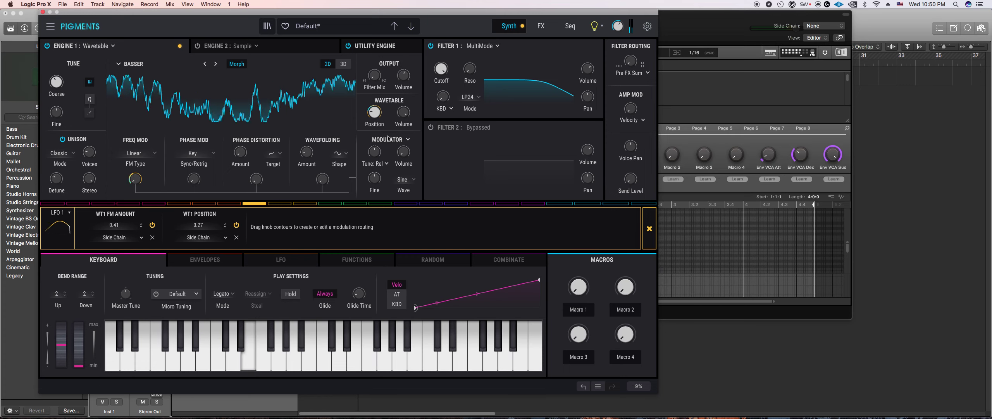
drag(374, 112, 375, 123)
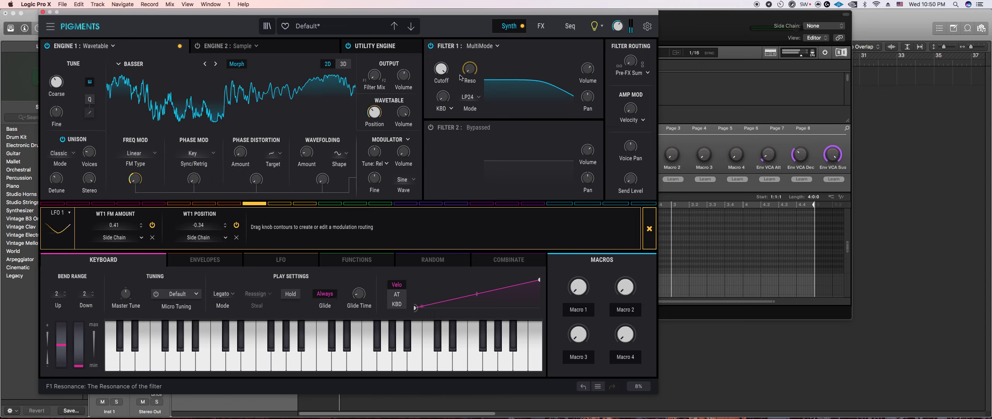
Step: Change filter 1 to a Comb filter in HP6 mode and adjust its frequency and damping
click(487, 47)
click(421, 130)
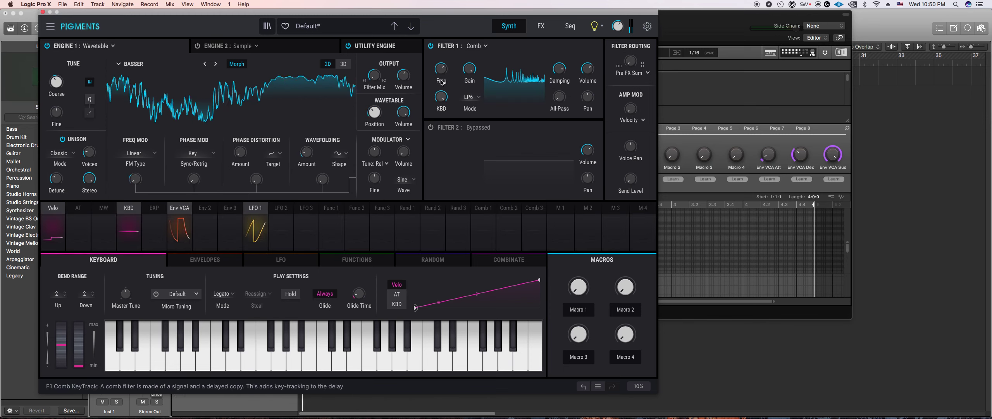
click(471, 97)
click(527, 157)
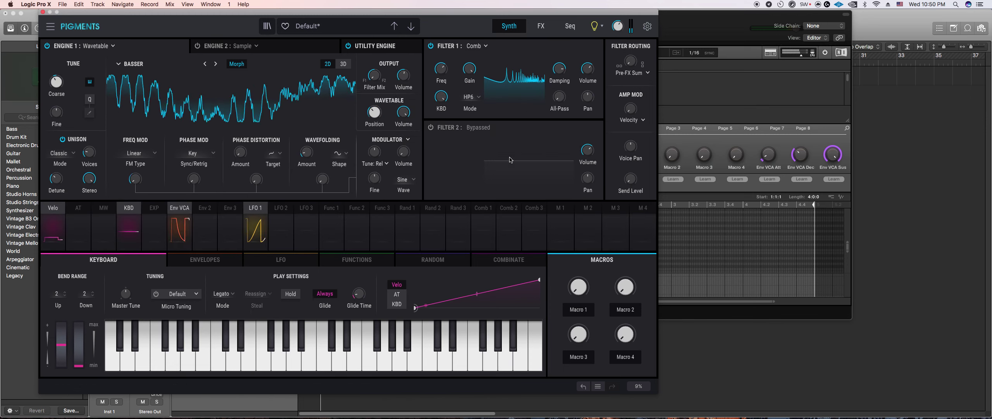
drag(441, 69, 441, 58)
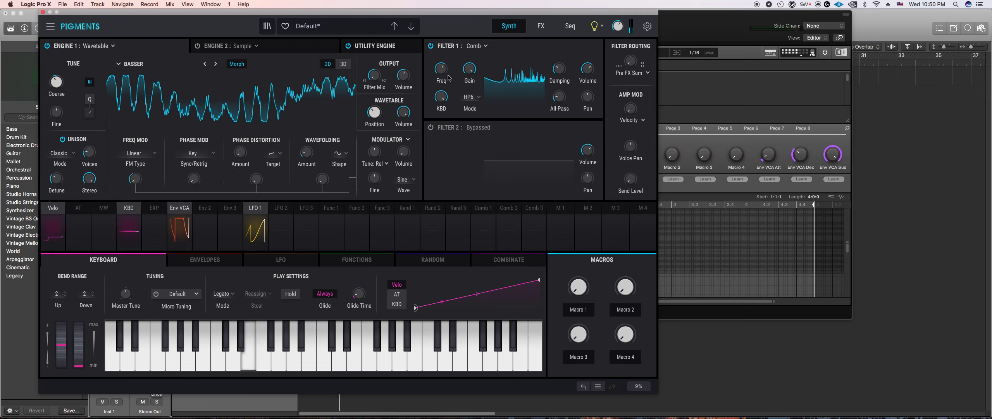
drag(559, 71, 559, 76)
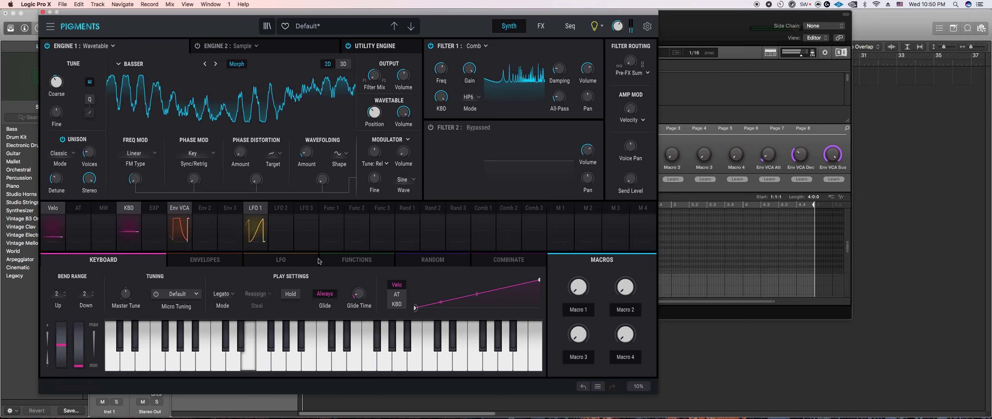
Step: Enable filter 2 as a Phaser with 12 poles and adjust its feedback
click(431, 127)
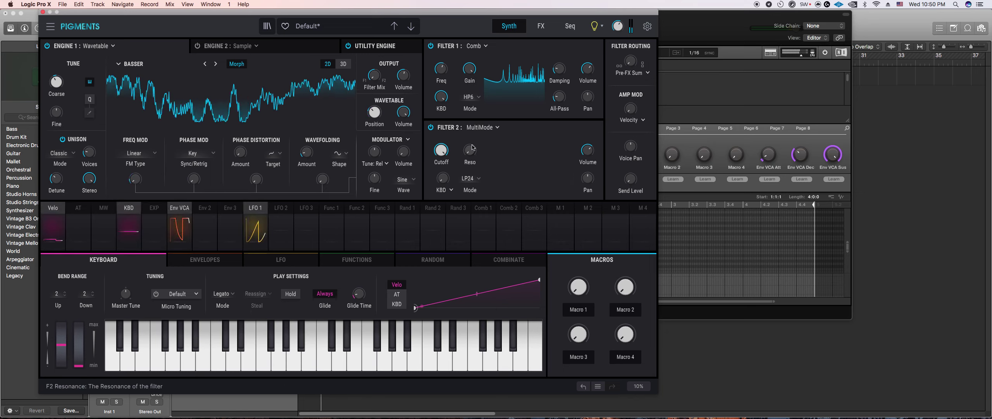
click(483, 127)
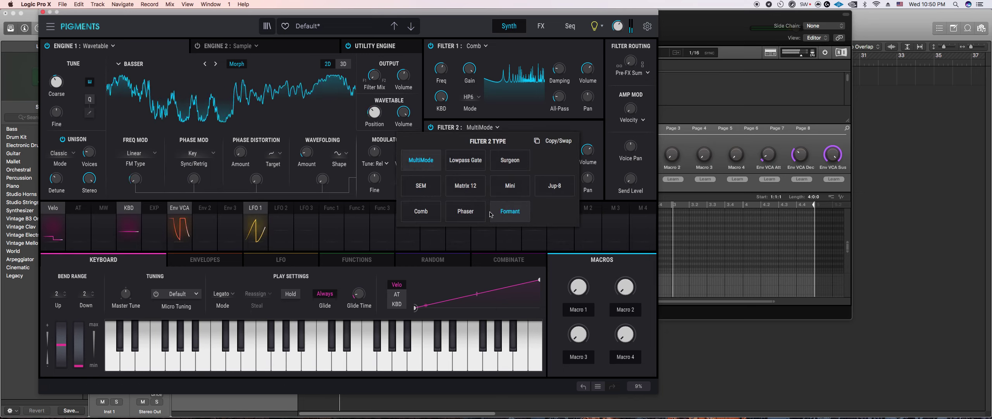
click(448, 215)
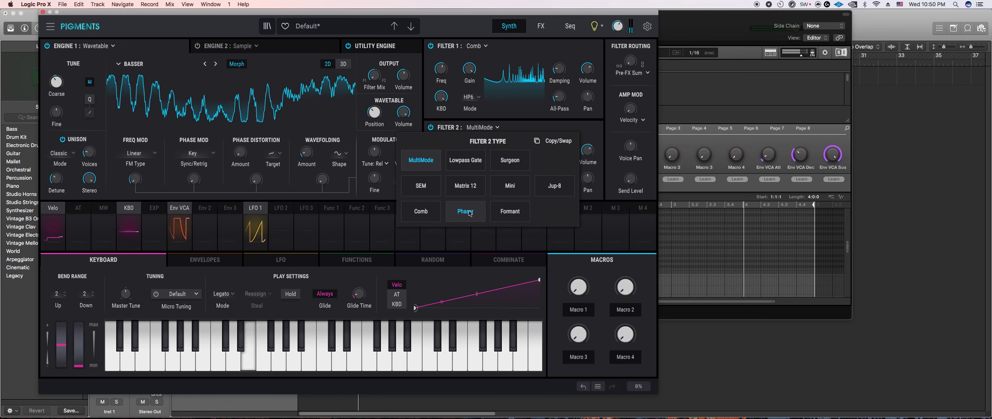
click(469, 173)
drag(468, 173, 468, 164)
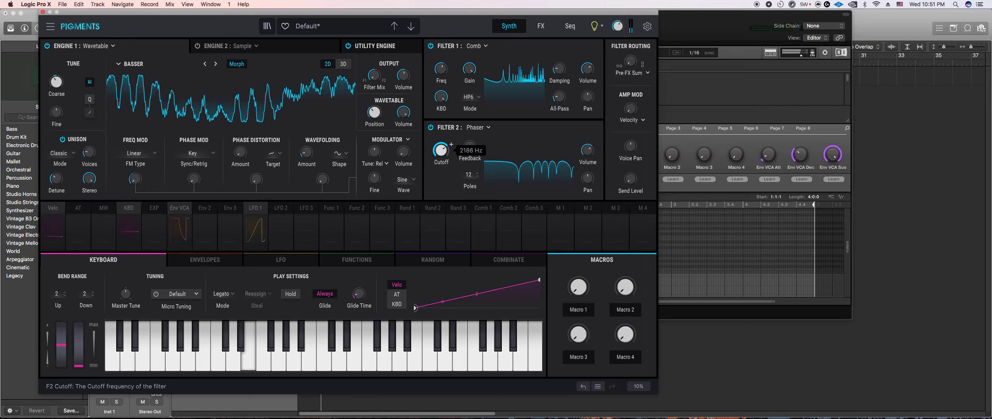
drag(465, 148, 443, 166)
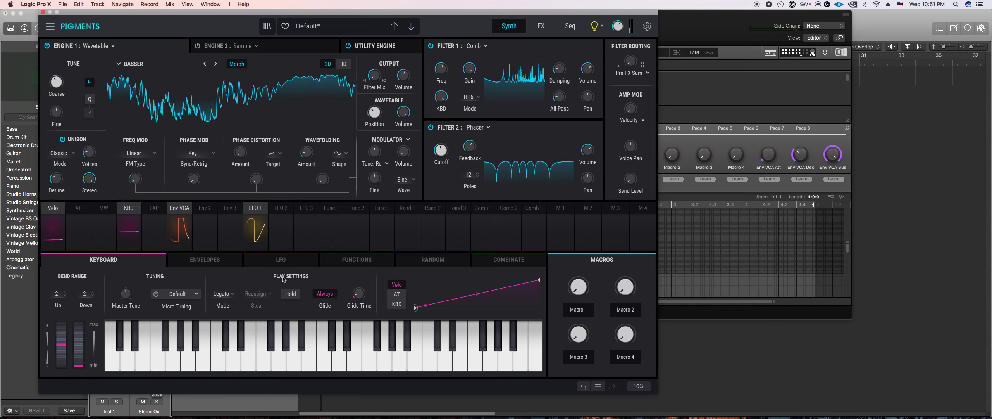
Step: Shape Env VCA into a short plucked decay with minimal attack and no sustain
click(232, 264)
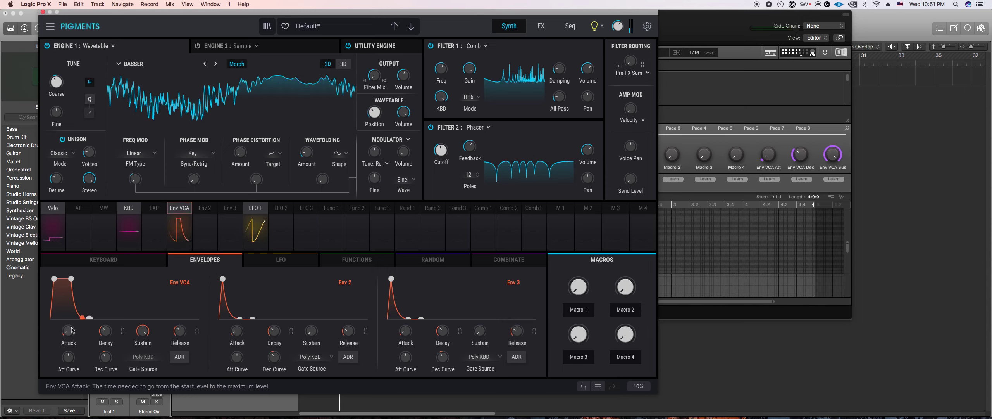
drag(108, 332, 142, 390)
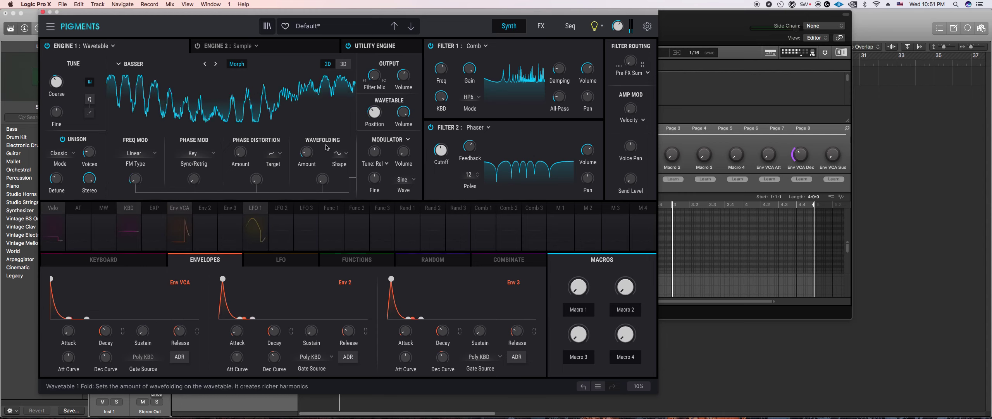
Step: Raise engine 1's wavefolding amount and set its phase distortion target to Fractalize
mouse_move(306, 152)
mouse_down()
mouse_move(319, 146)
mouse_move(307, 147)
mouse_up()
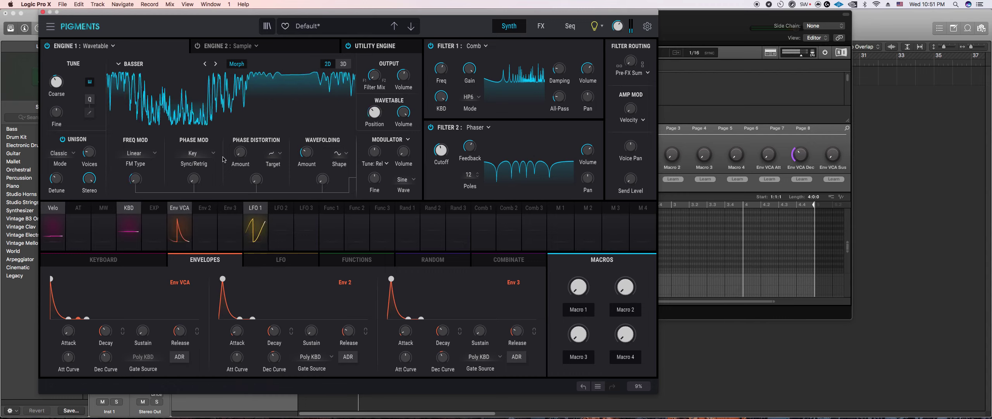
click(272, 153)
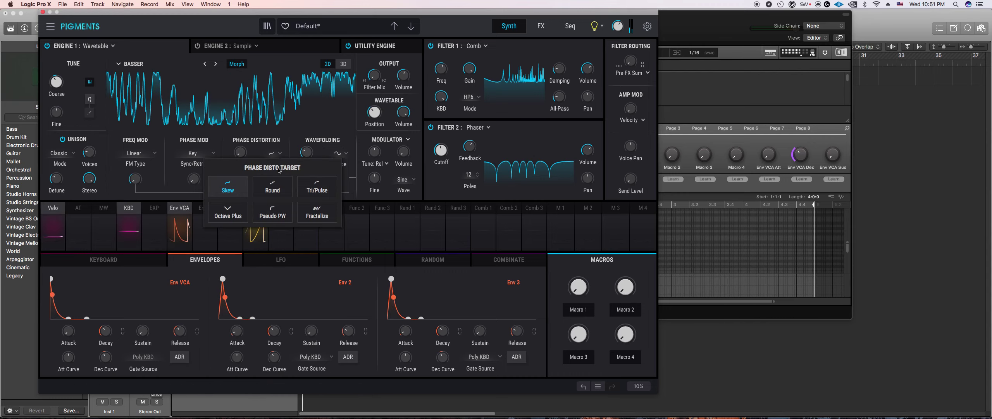
click(313, 213)
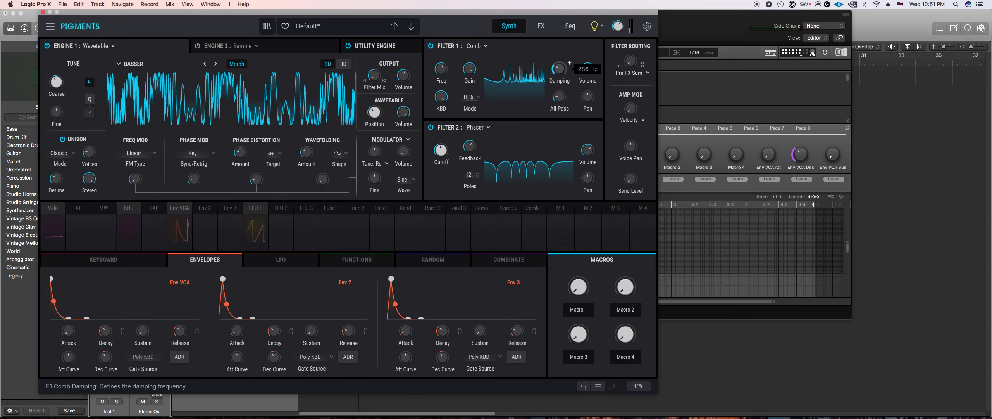
Step: Fine-tune the comb filter's damping and frequency and the phaser's cutoff
drag(559, 69, 558, 62)
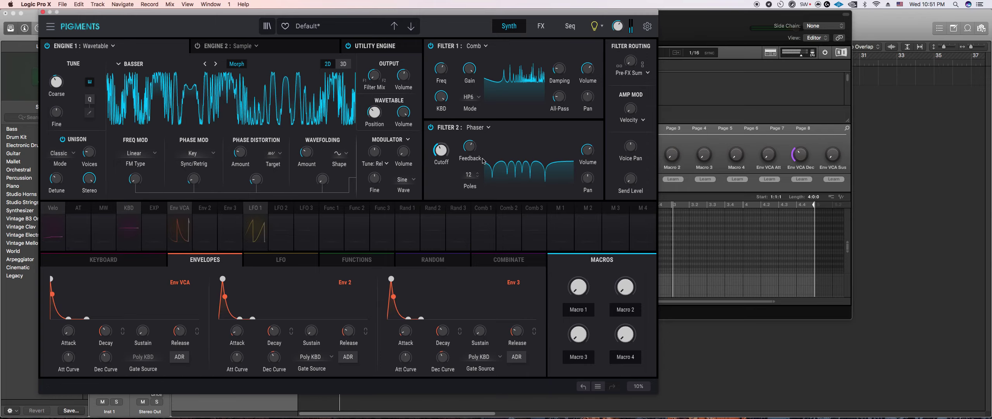
drag(441, 150, 441, 144)
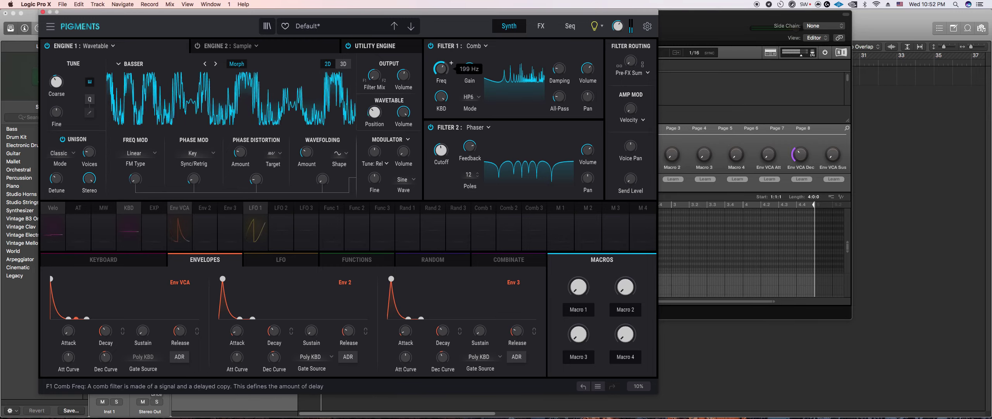
drag(441, 69, 441, 67)
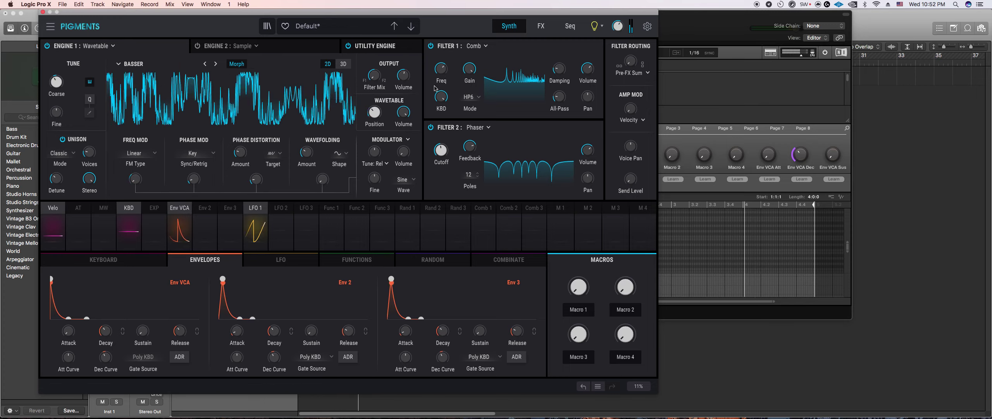
Step: Replace the Delay in the first FX A slot with a Compressor
click(541, 26)
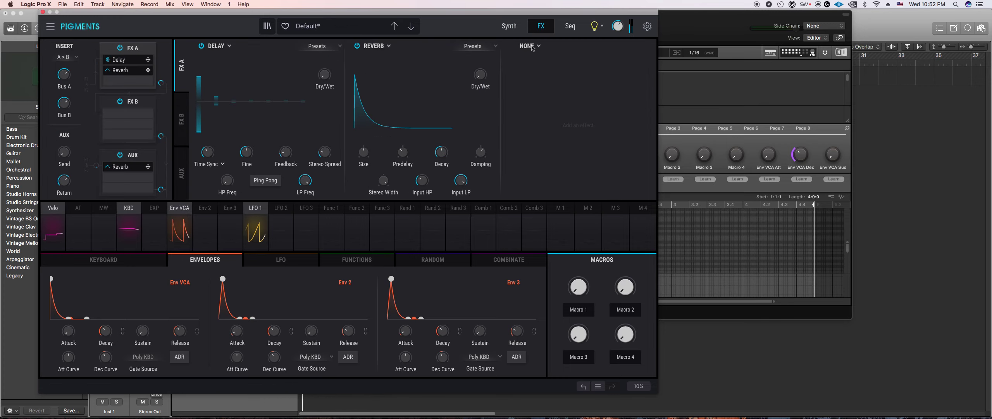
click(230, 46)
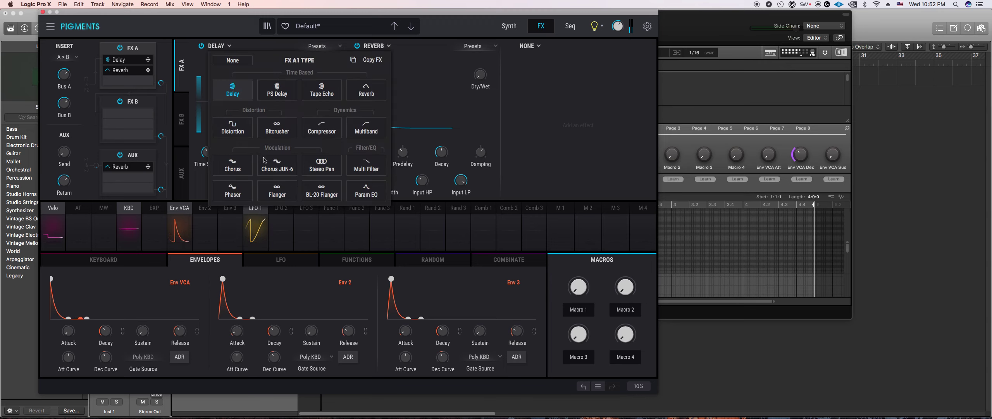
click(321, 131)
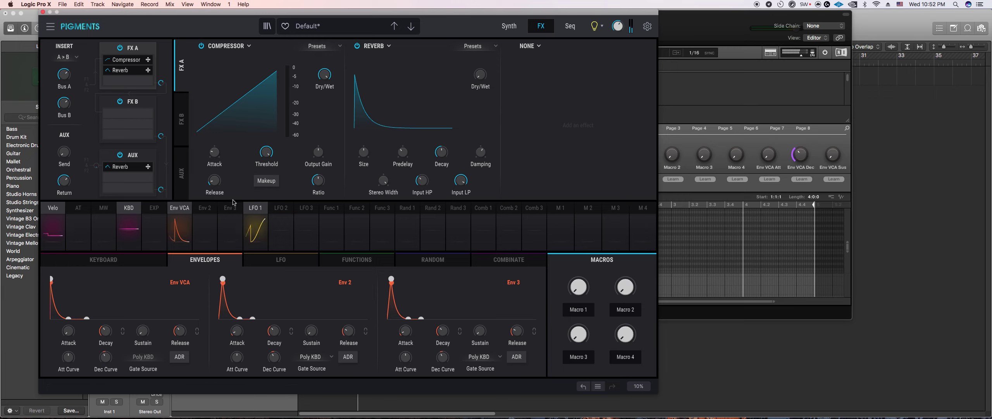
Step: Enable Makeup on the compressor, lower its threshold and dry/wet mix, and raise its release and ratio
click(263, 180)
drag(265, 152, 214, 153)
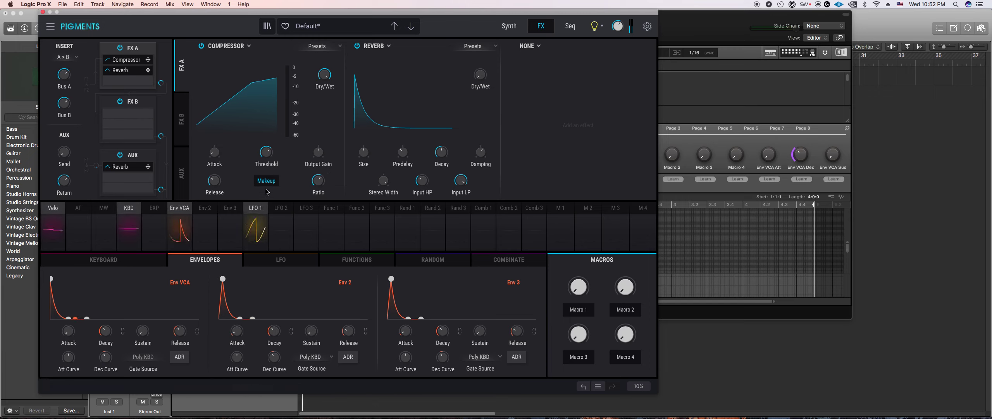
mouse_move(325, 74)
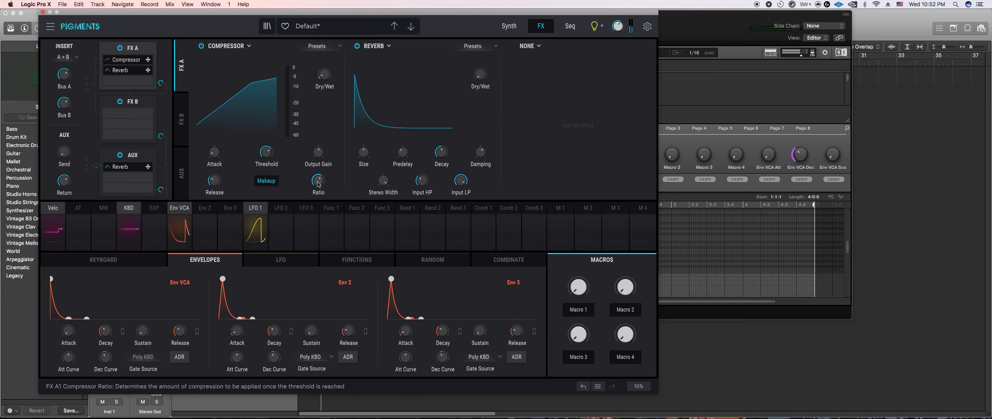
drag(266, 152, 265, 164)
drag(318, 180, 318, 171)
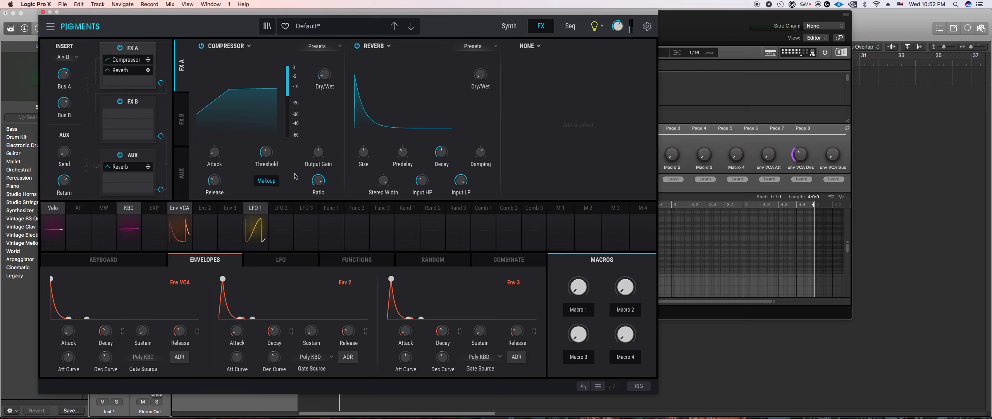
click(142, 263)
mouse_move(356, 291)
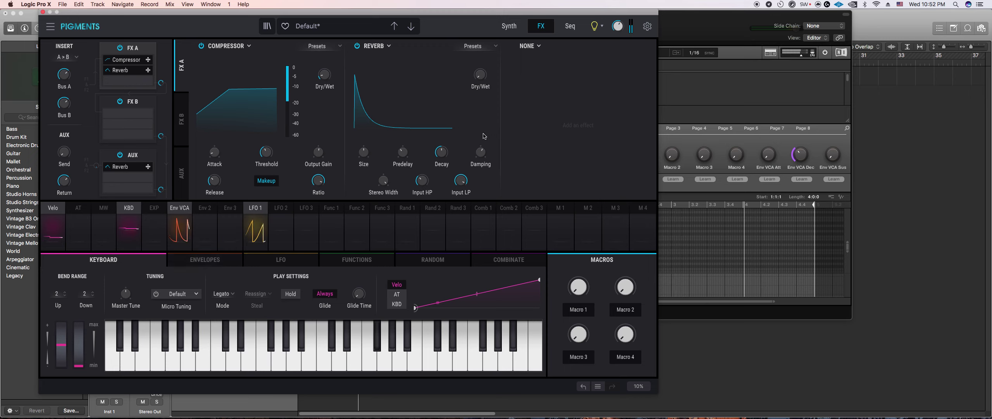
Step: Draw a steep decay reaching zero at time 0.063 in Function 1 and route it to engine 1's output volume
click(510, 30)
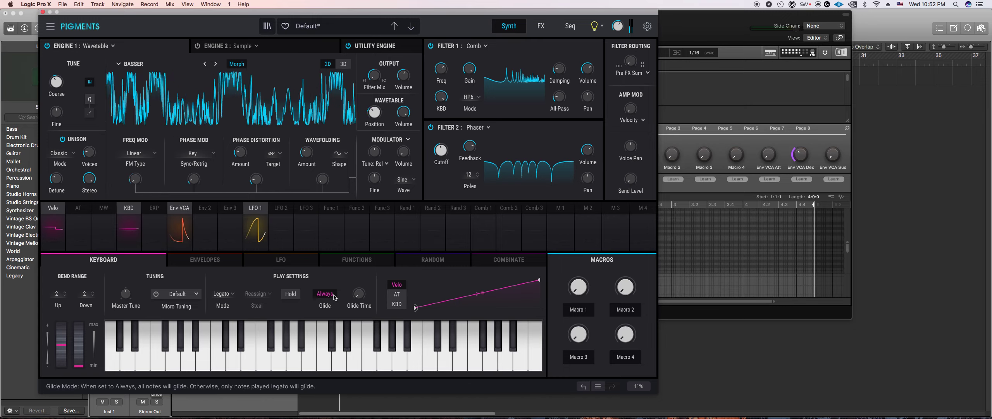
click(356, 259)
drag(131, 335, 107, 342)
drag(404, 75, 403, 46)
click(331, 213)
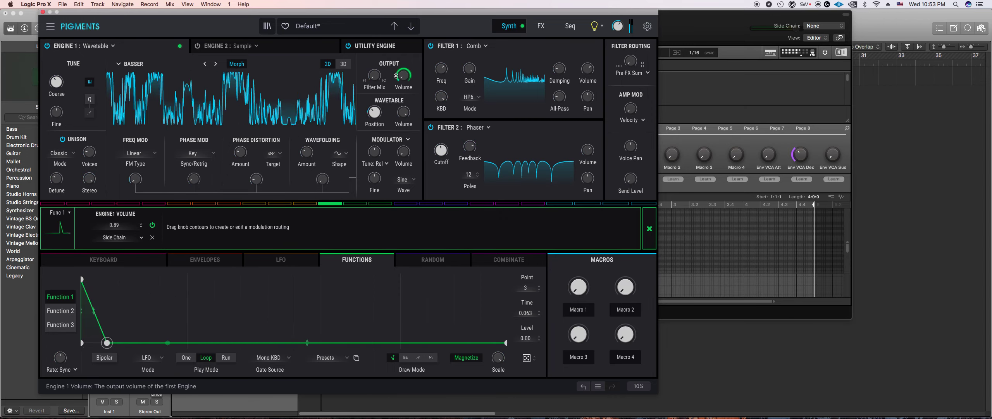
Step: Curve Function 1's first decay and add a second decaying peak at time 0.063 with level 0.683
drag(93, 313, 99, 340)
click(113, 317)
click(145, 342)
drag(114, 317, 107, 299)
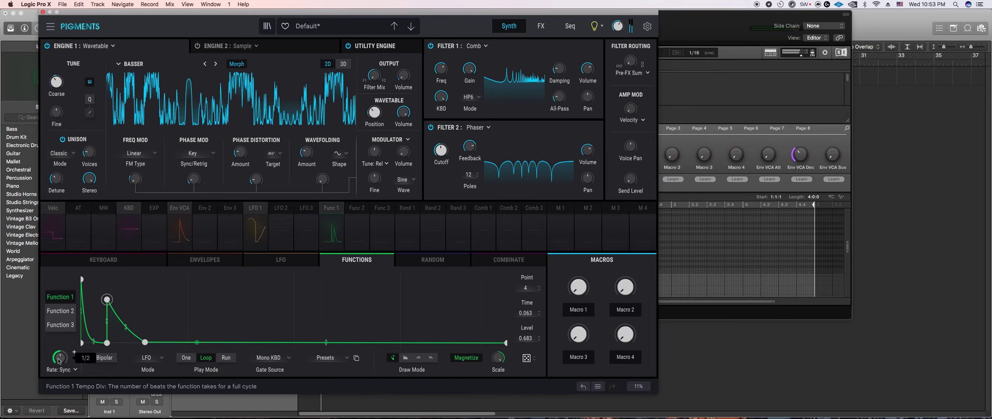
Step: Lengthen the decay of the Env VCA envelope
click(228, 260)
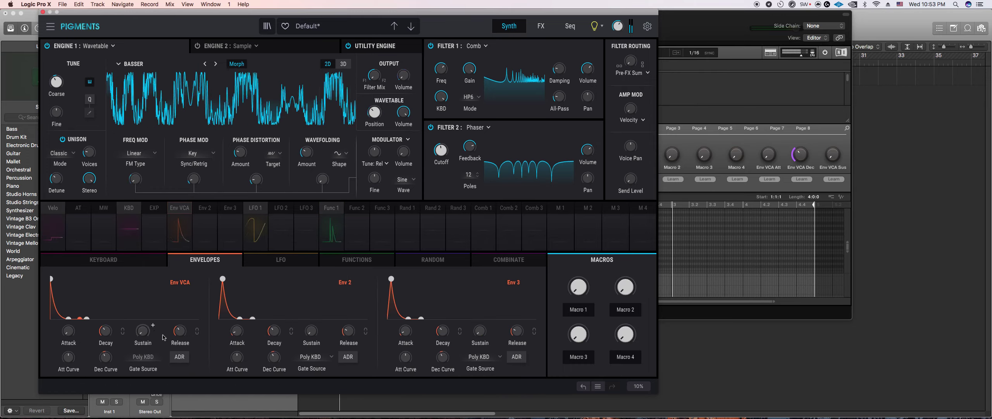
drag(106, 342, 107, 335)
drag(106, 330, 105, 322)
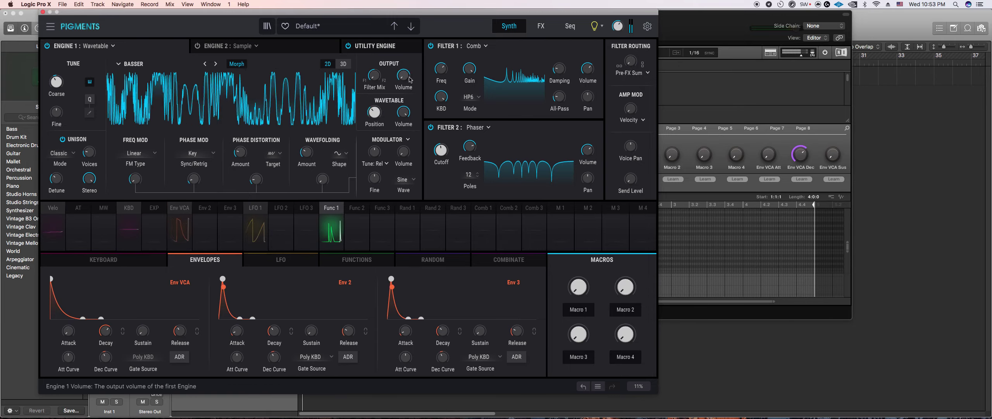
Step: Raise Function 1's second peak to level 0.921 and add a third peak falling to zero at time 0.250
click(339, 261)
drag(109, 314, 104, 290)
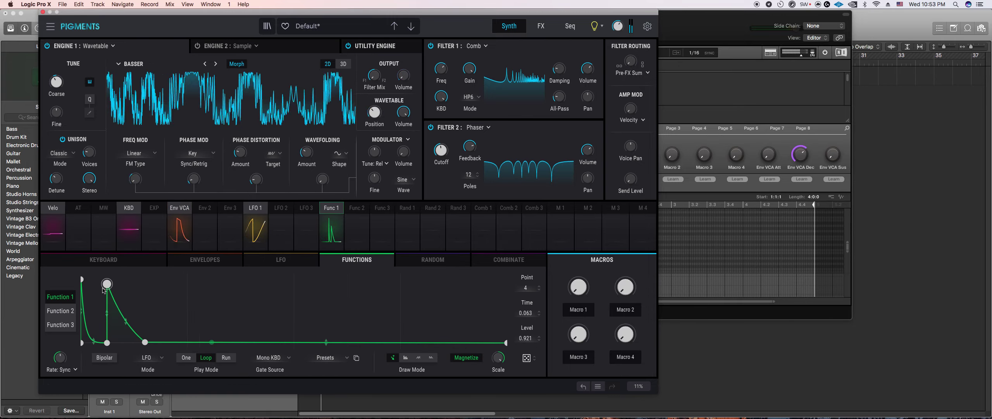
double_click(161, 282)
double_click(186, 341)
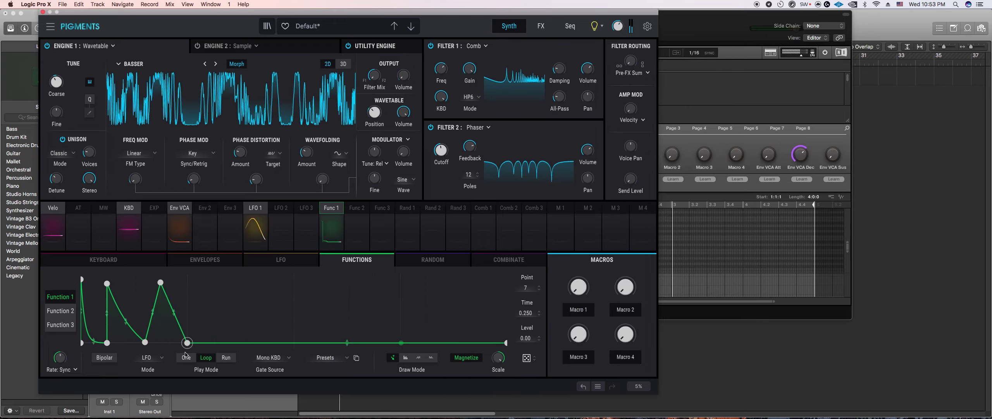
Step: Remove the second and third peaks from Function 1, leaving a flat line after its first steep decay
double_click(107, 283)
drag(144, 342, 161, 343)
drag(160, 283, 165, 320)
double_click(160, 315)
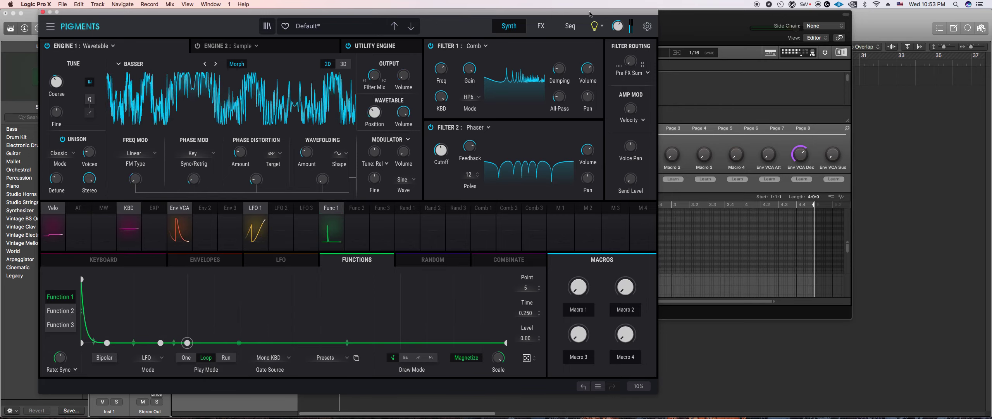
Step: Shorten Pattern 1 to a length of 1:0:0 in Maschine 2, then return to the Pigments window
click(541, 26)
click(698, 19)
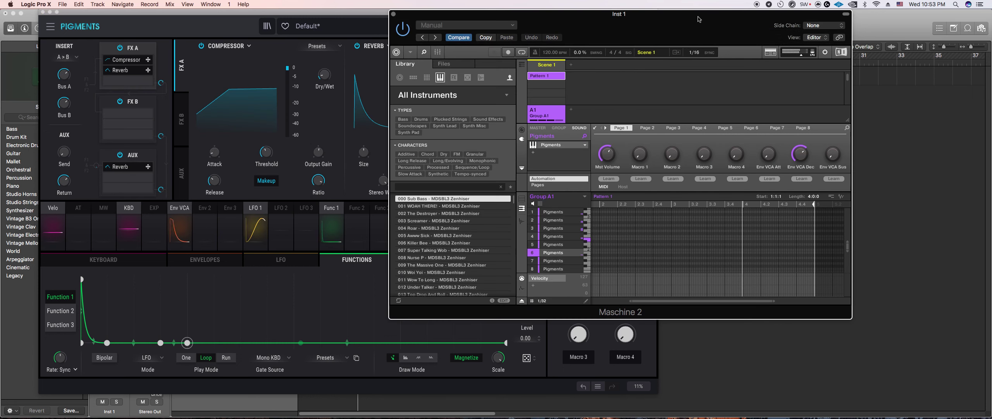
key(space)
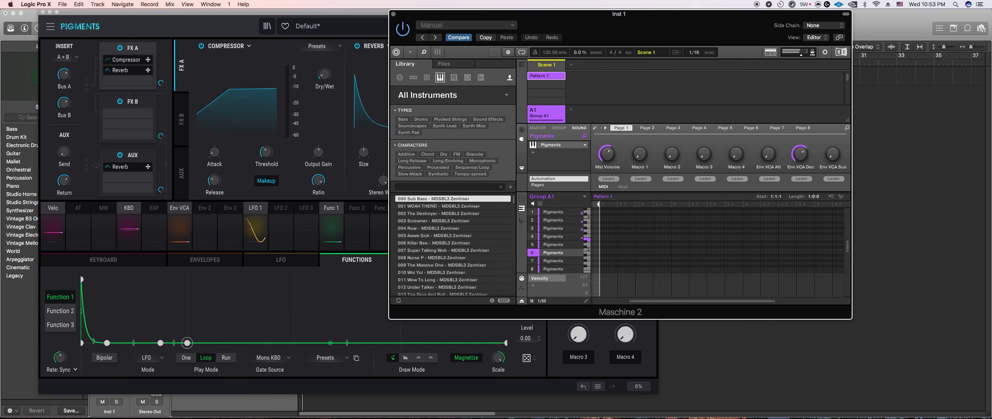
drag(632, 301, 590, 300)
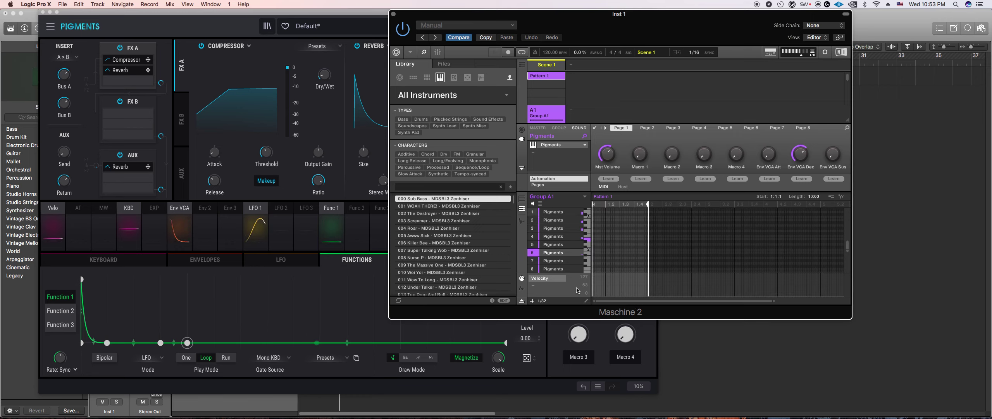
click(330, 382)
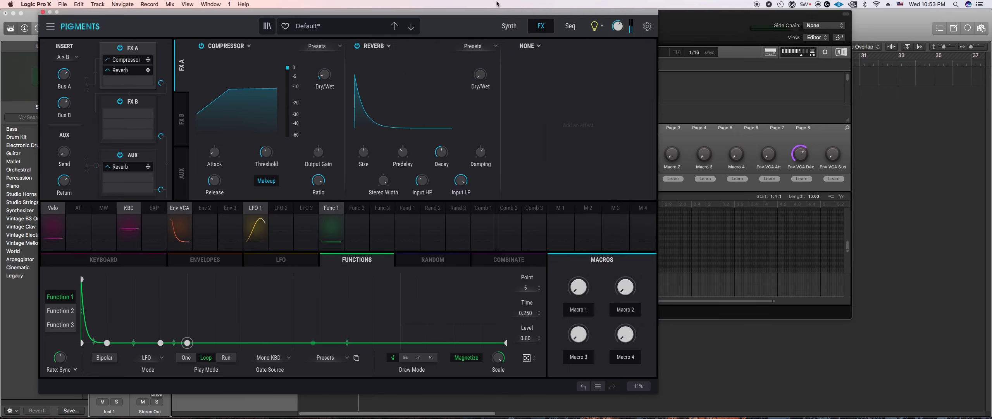
Step: Look through the comb modes of Filter 1 and fine-tune its all-pass amount and frequency
click(516, 30)
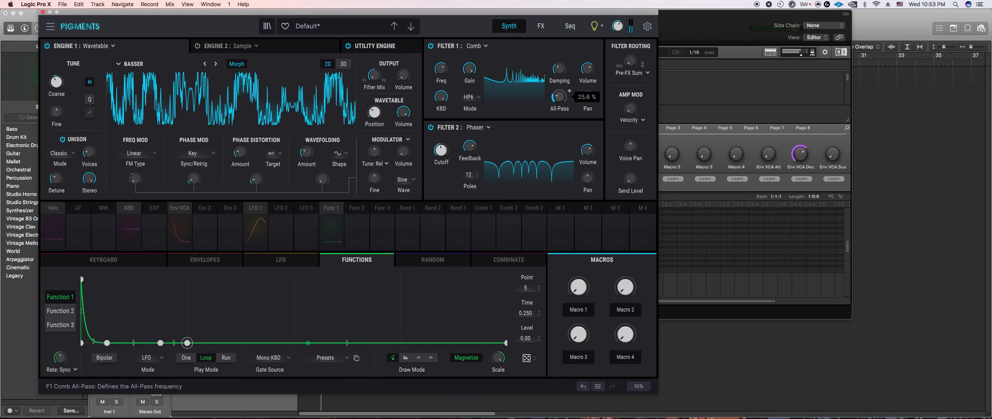
click(470, 97)
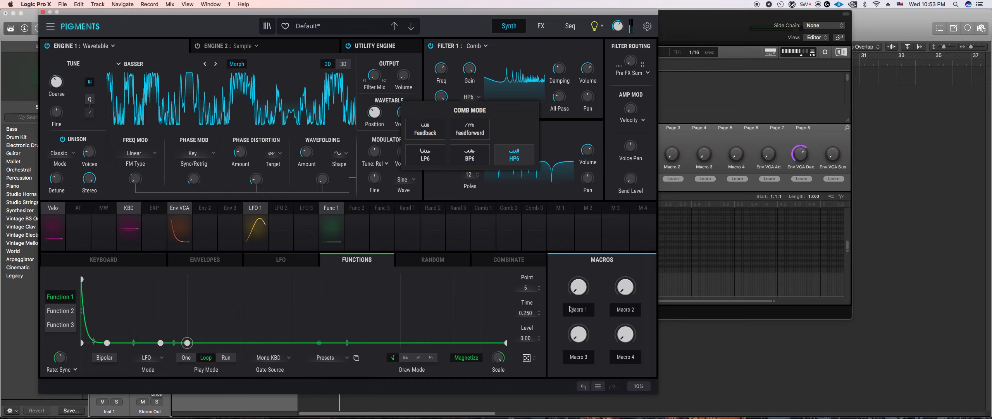
click(581, 116)
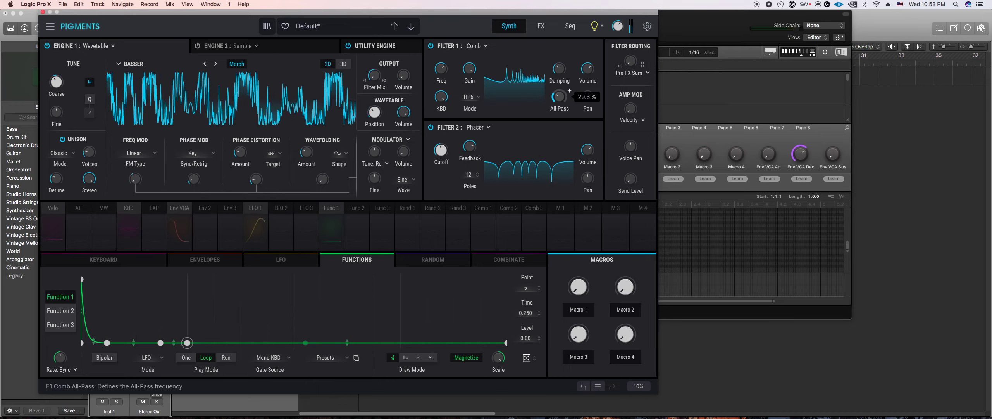
mouse_move(451, 63)
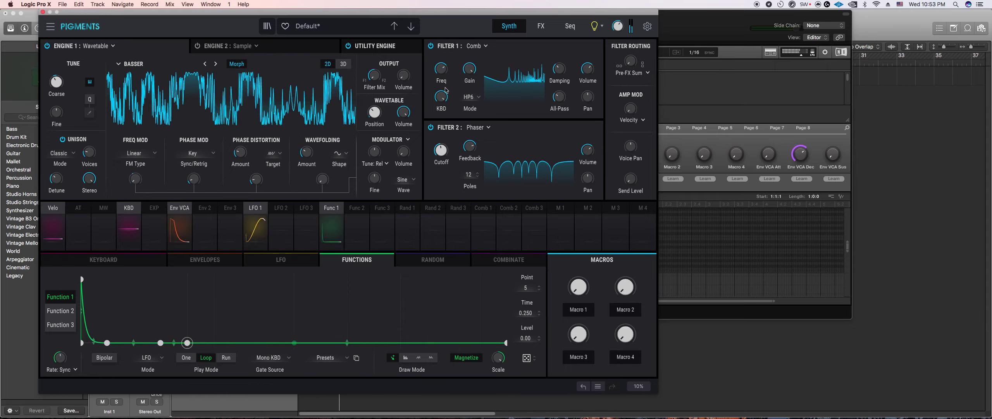
mouse_move(569, 63)
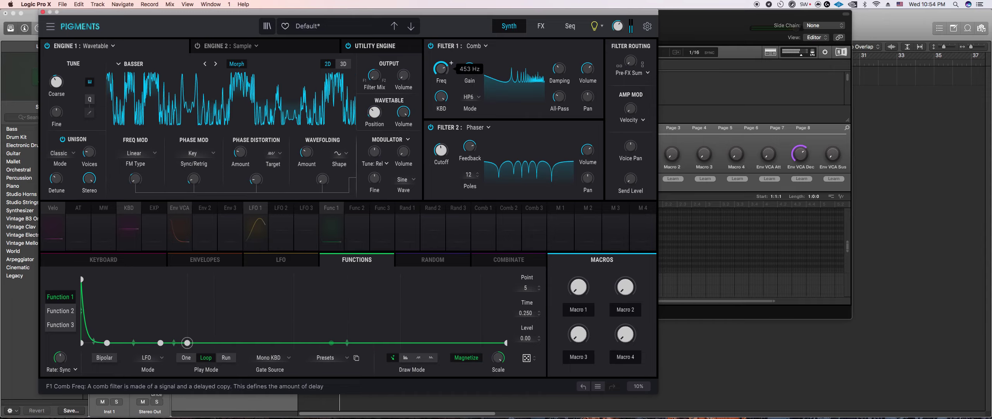
drag(440, 69, 441, 67)
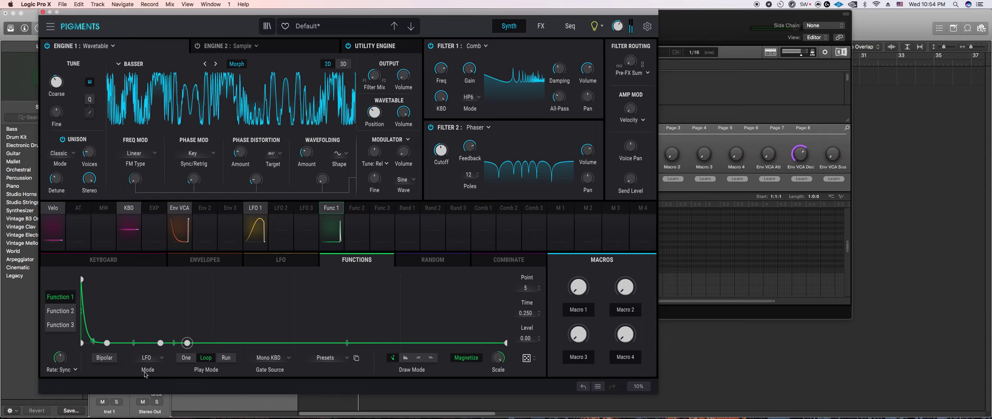
Step: Delete Function 1's extra zero-level points so that one gently curved decay runs down to time 0.250
right_click(107, 343)
drag(161, 343, 133, 323)
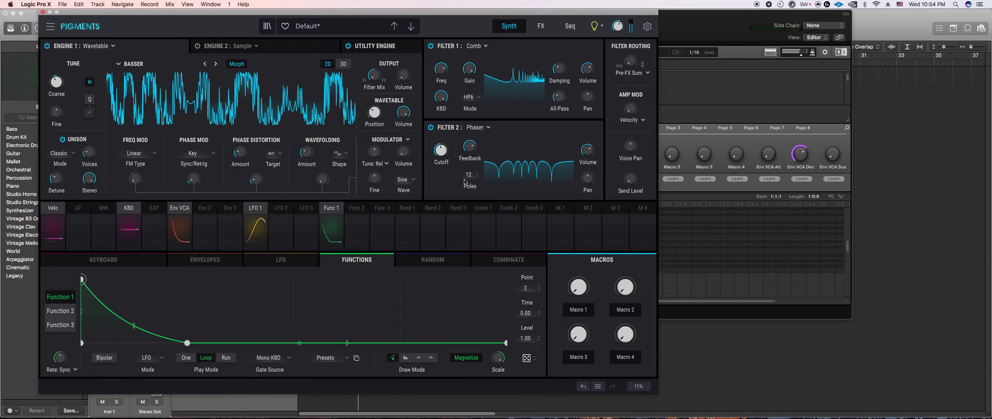
Step: Bypass the Reverb in FX A and compress harder with a lower threshold and a higher ratio
click(541, 27)
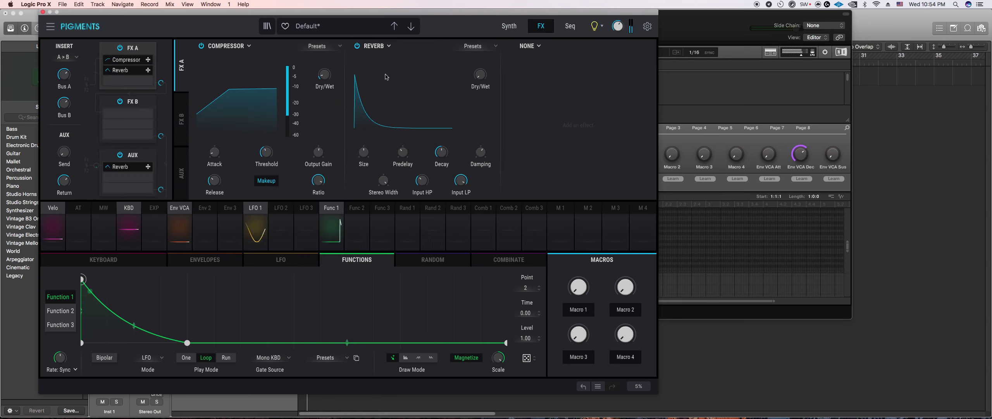
click(357, 46)
mouse_move(225, 174)
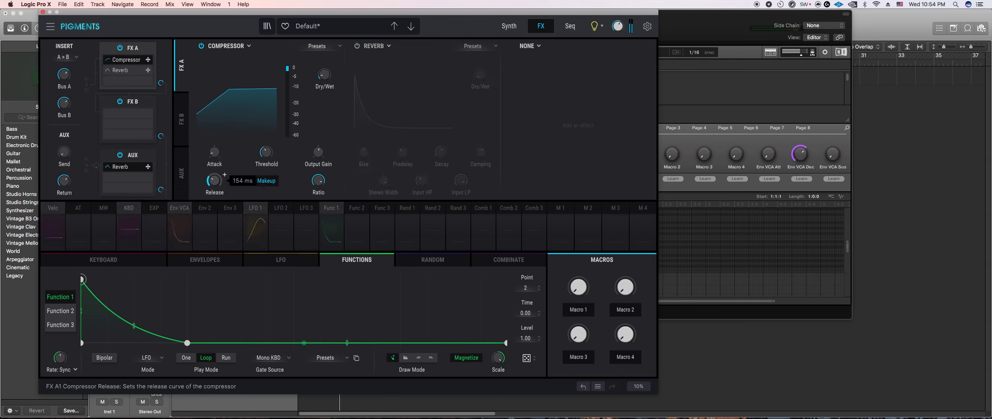
drag(266, 152, 266, 157)
drag(319, 180, 321, 156)
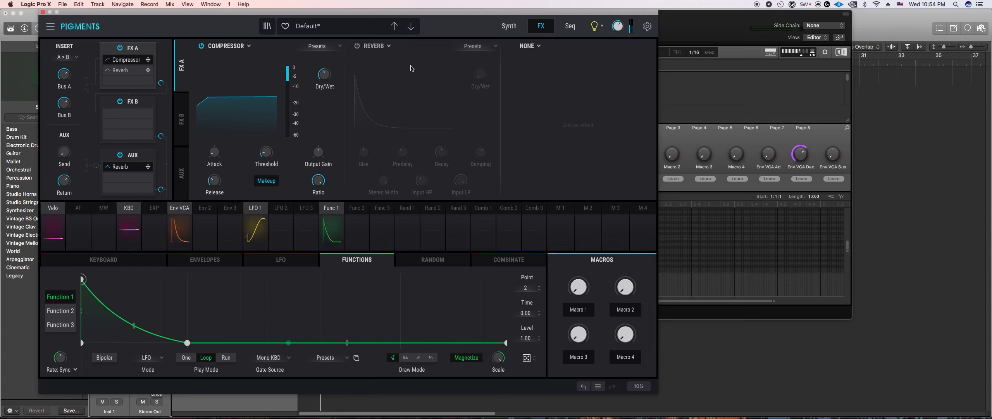
Step: Set the Env VCA envelope to ADR mode and shorten its decay
click(509, 26)
click(205, 260)
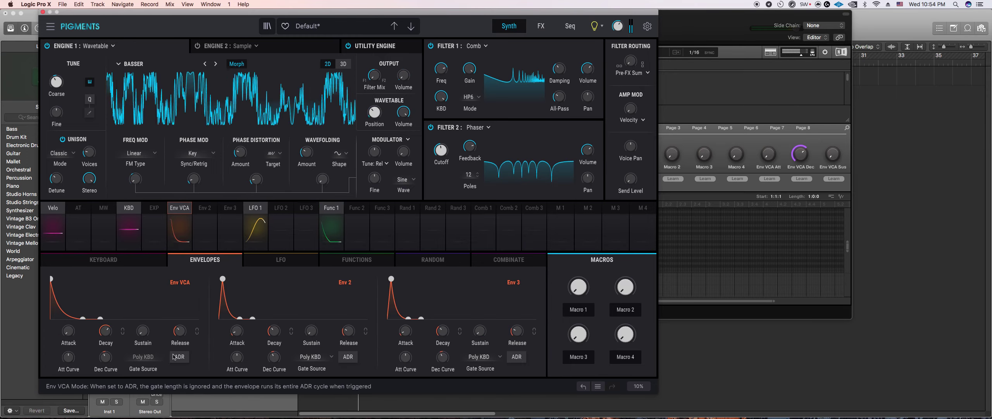
drag(105, 331, 106, 339)
mouse_move(142, 333)
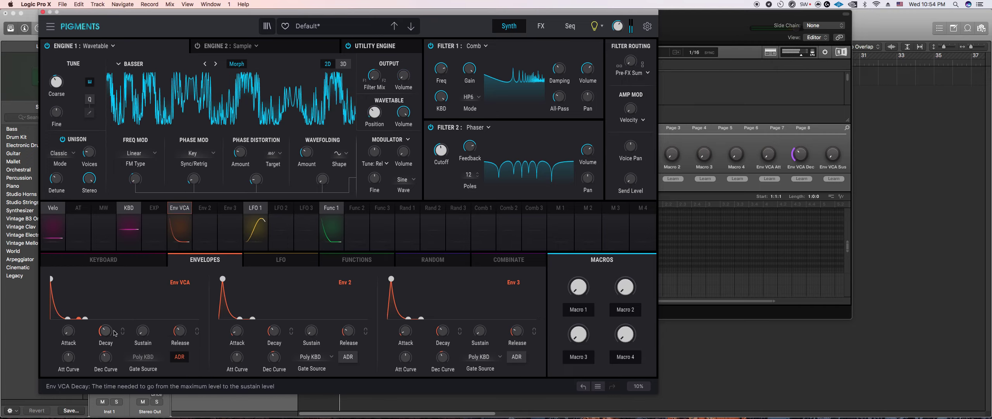
mouse_move(106, 332)
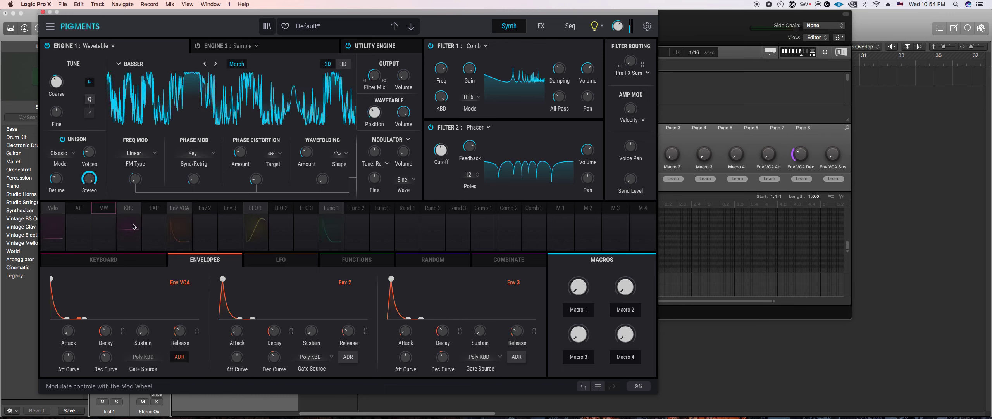
Step: Replace the Reverb in the second FX A slot with a PS Delay and shift its pitch downward
click(541, 26)
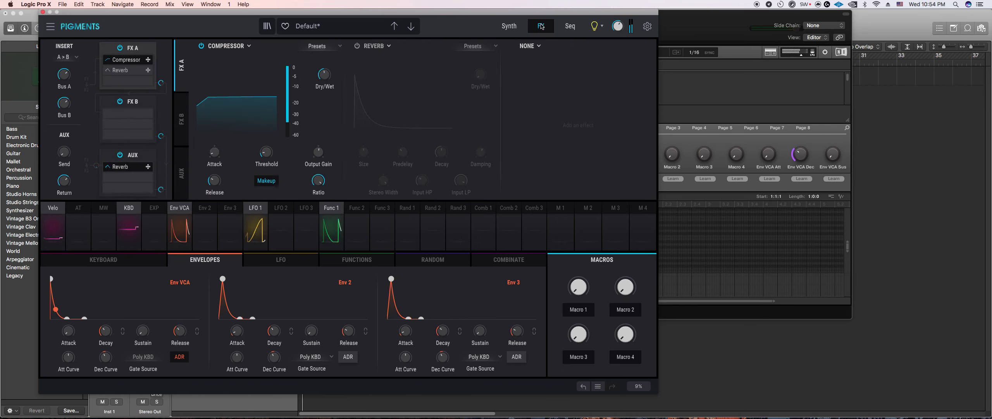
click(386, 46)
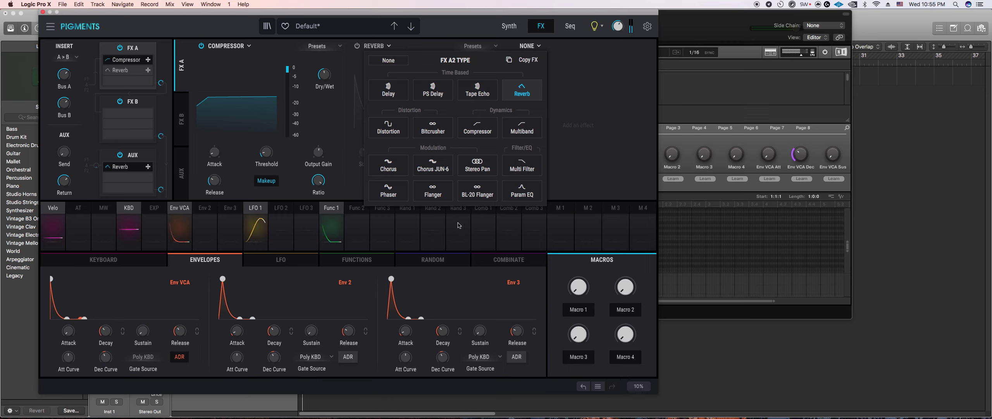
click(433, 89)
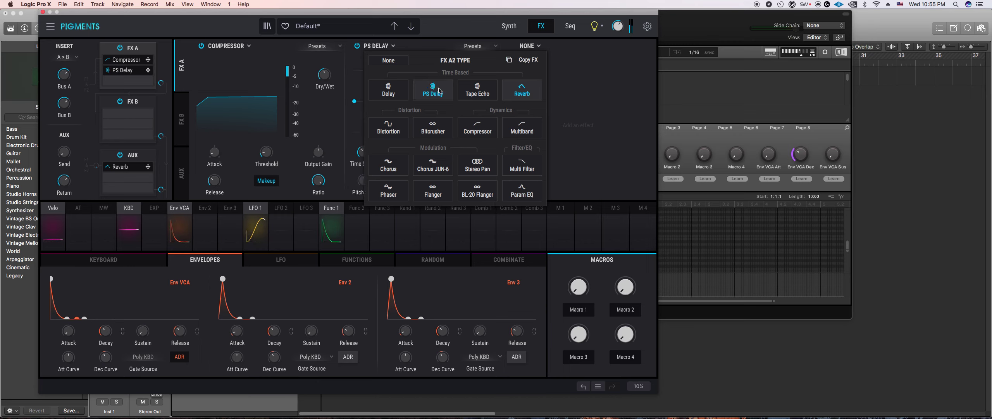
drag(363, 180, 378, 176)
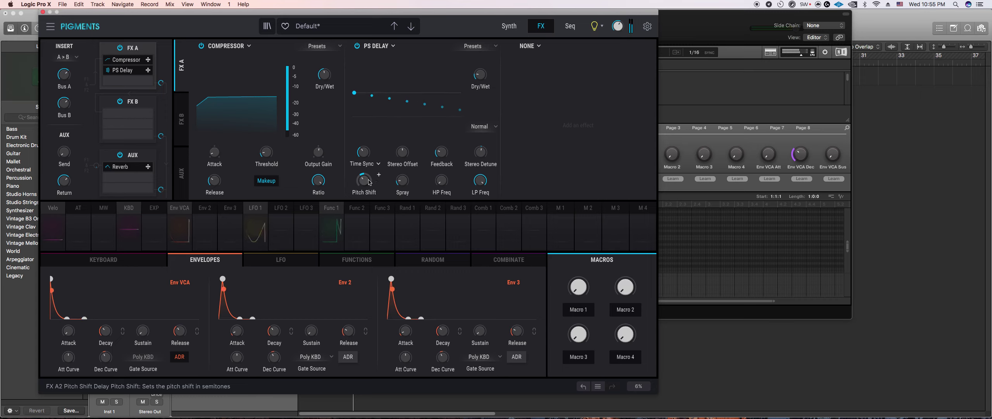
Step: Set the PS Delay to Octave Down mode and raise its feedback and high-pass frequency
click(482, 126)
click(515, 166)
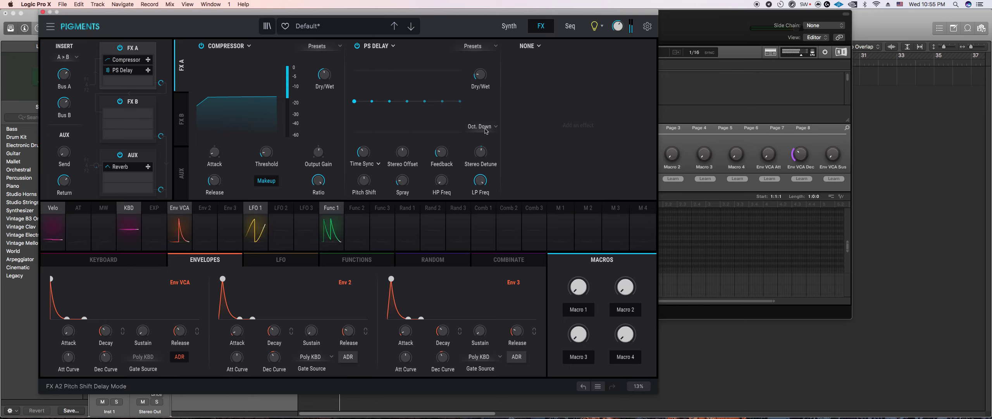
drag(441, 152, 441, 144)
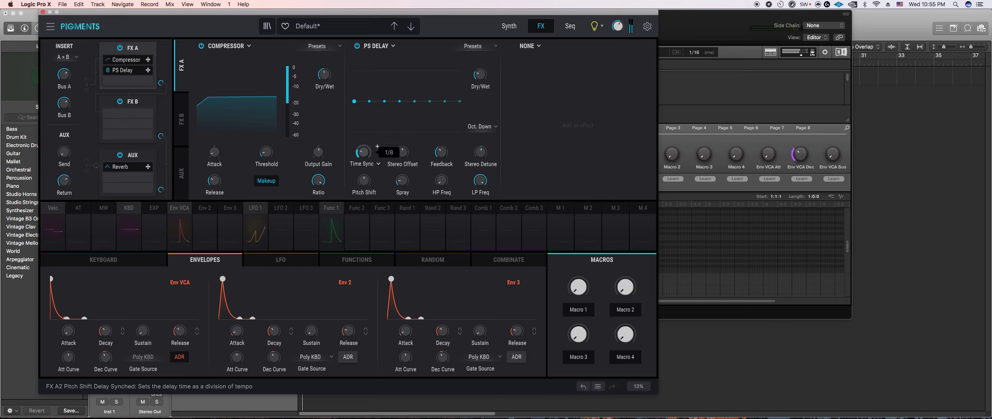
mouse_move(442, 184)
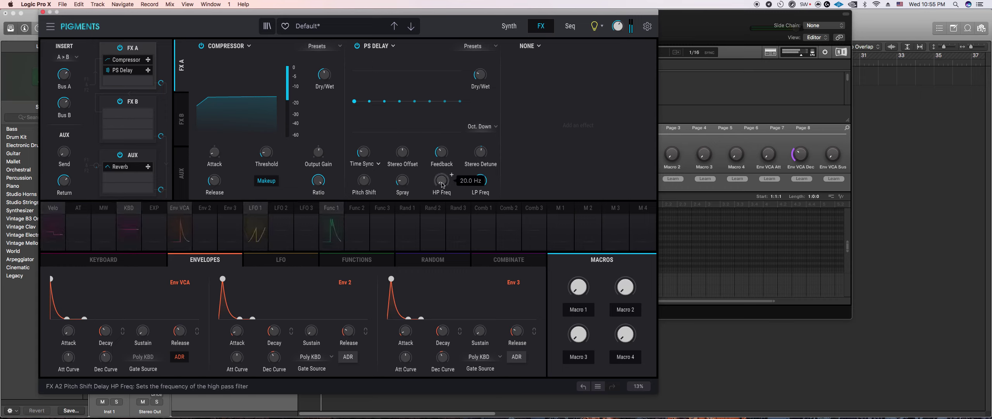
mouse_move(481, 181)
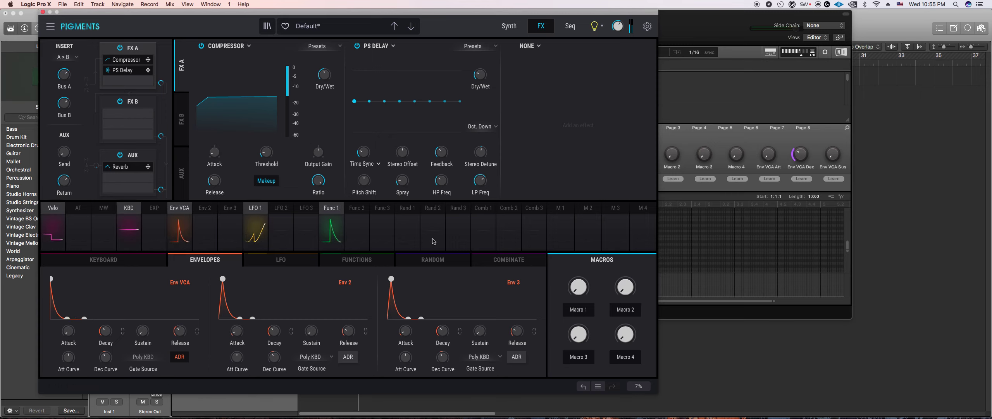
Step: Switch the PS Delay to Normal mode, lower its pitch shift further and adjust its dry/wet mix
click(480, 127)
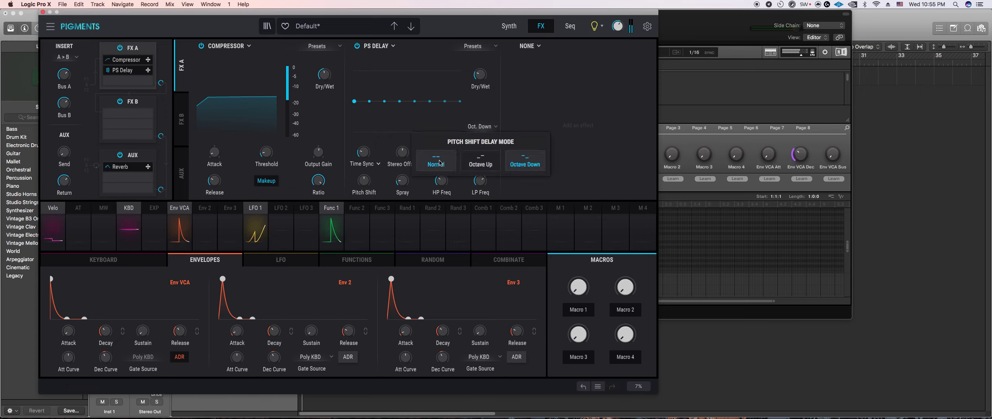
click(429, 174)
mouse_move(364, 183)
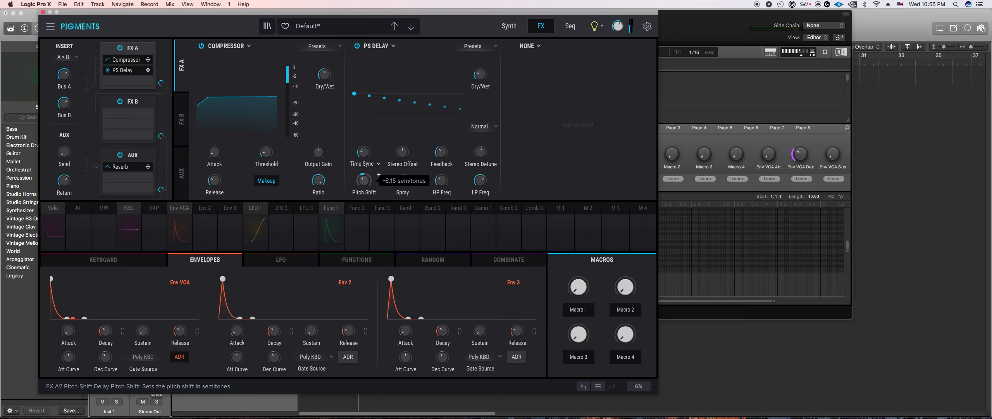
scroll(378, 174, down, 3)
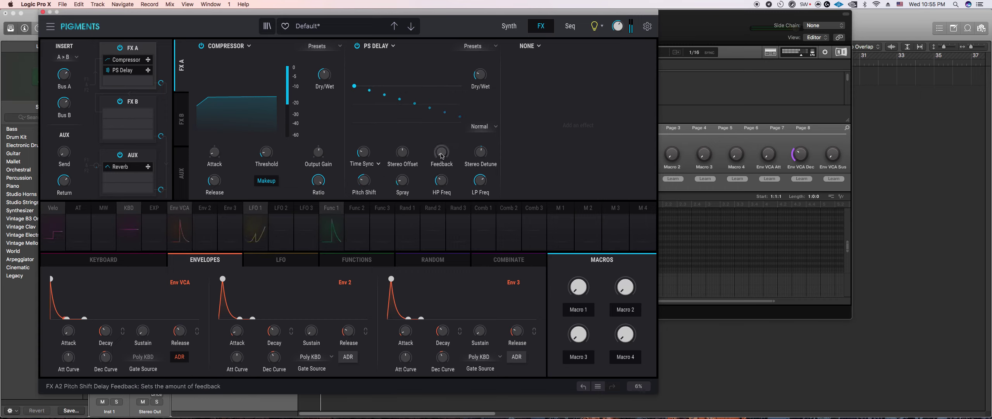
drag(486, 71, 486, 72)
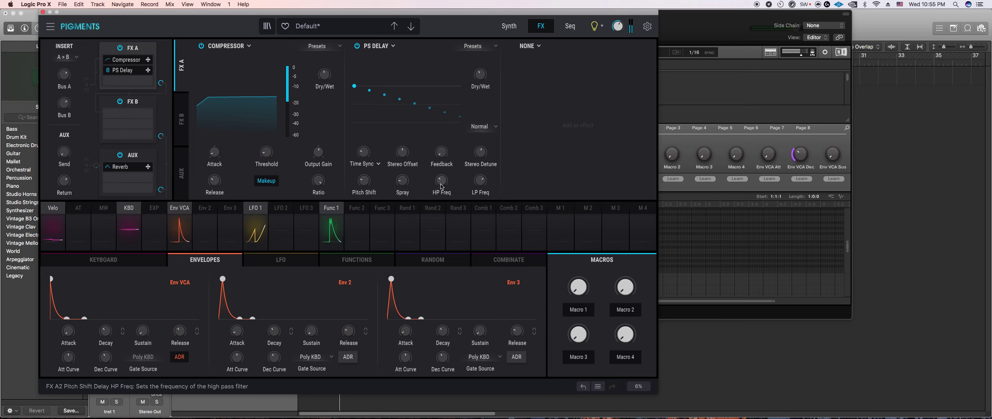
mouse_move(491, 174)
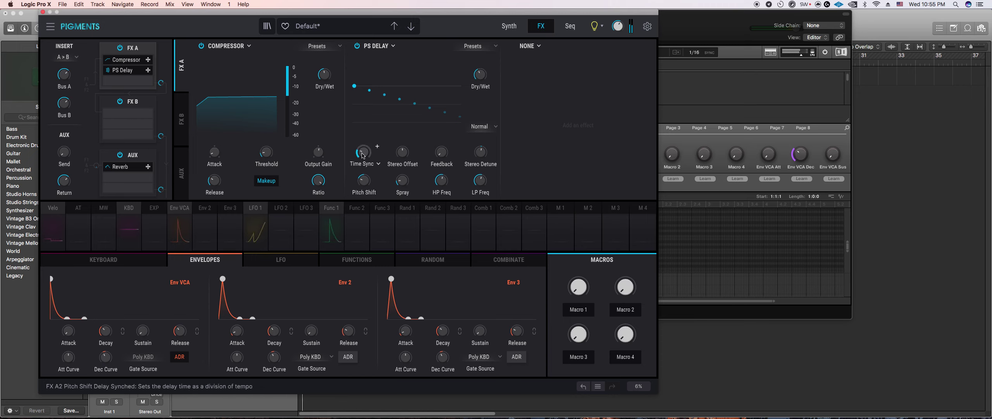
Step: Set the PS Delay's synced time to 1/8 and raise its feedback
drag(364, 152, 364, 142)
drag(441, 152, 441, 148)
drag(361, 153, 361, 164)
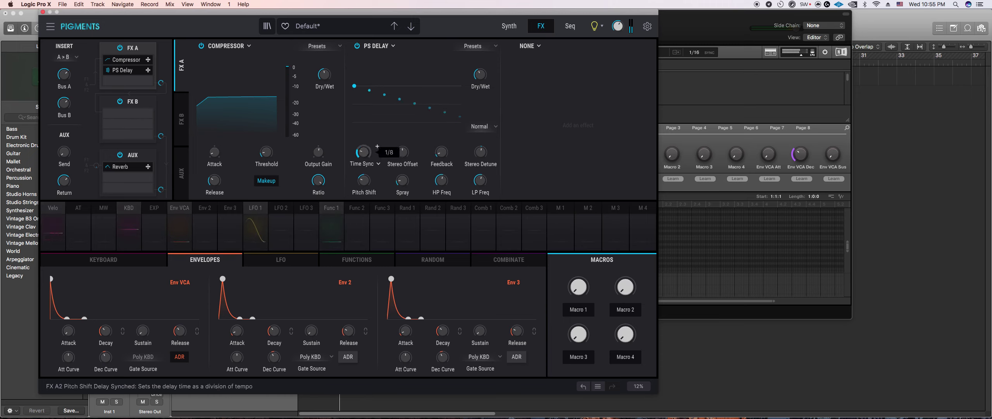
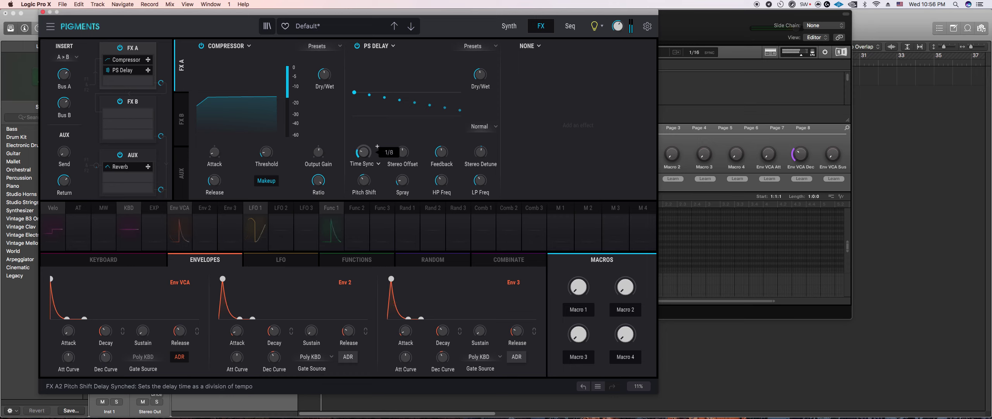
Step: Try a Stereo Pan in place of the PS Delay, switch that slot to a Chorus and adjust its dry/wet mix
click(382, 47)
click(477, 165)
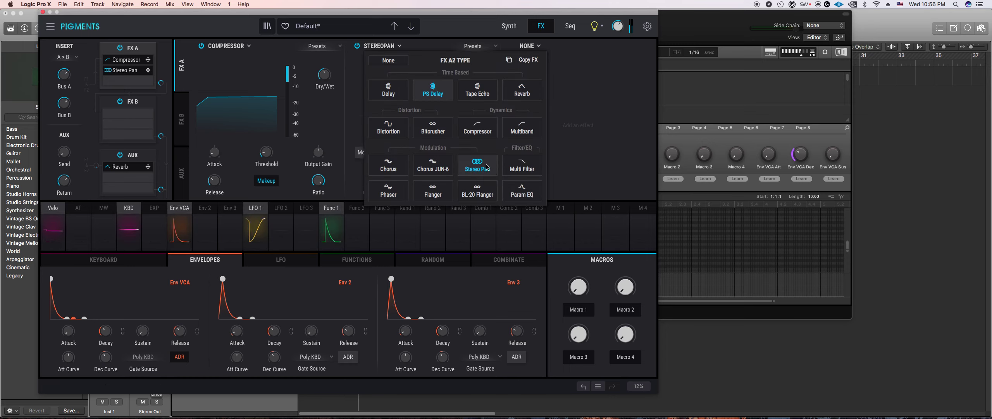
click(393, 48)
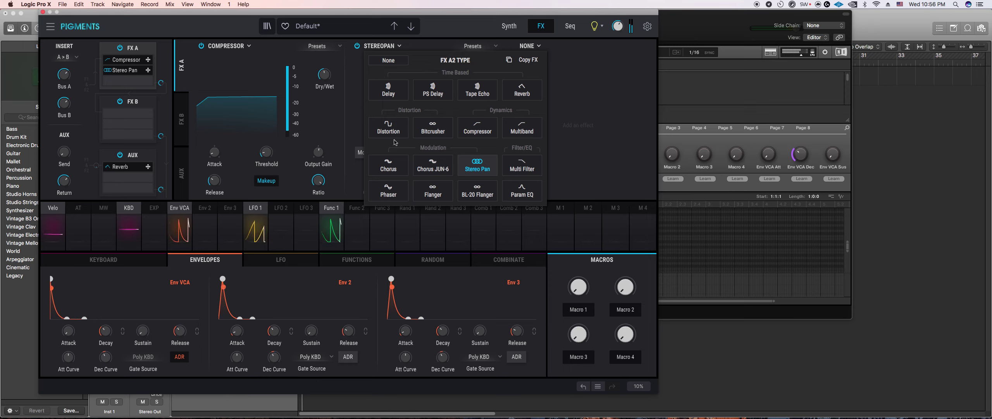
click(388, 163)
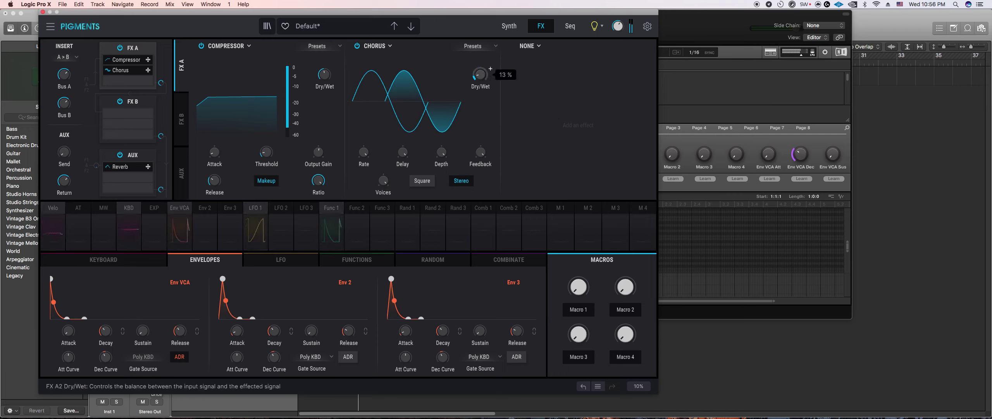
drag(481, 74, 481, 76)
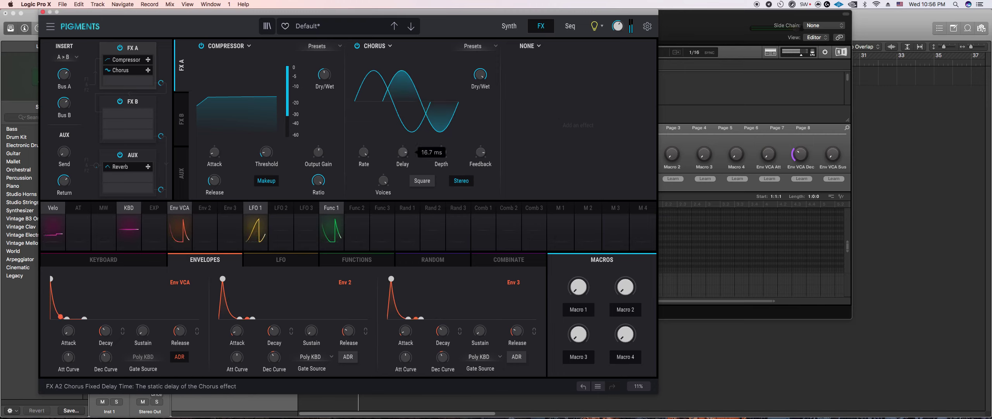
Step: Enable the Chorus's Square option, shorten its delay to about 3.08 ms and adjust its rate and depth
mouse_move(386, 186)
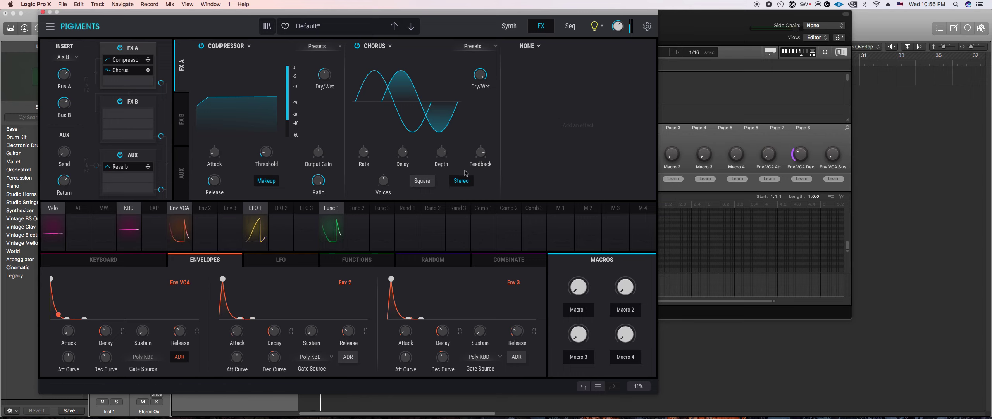
click(422, 180)
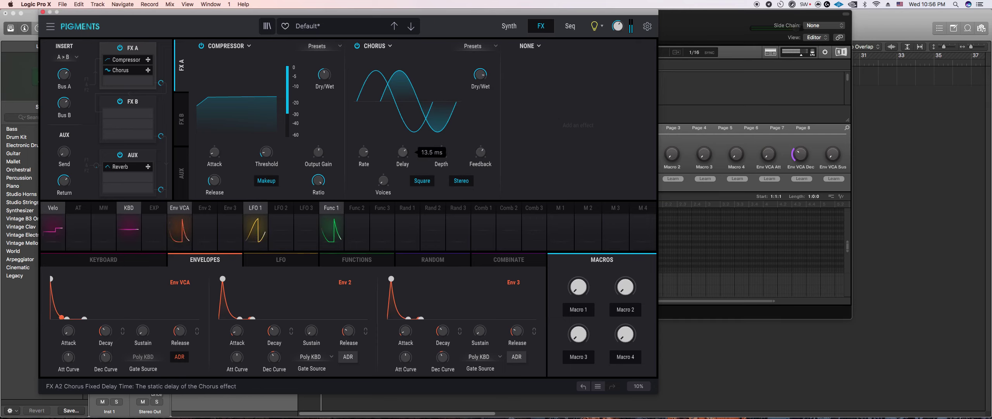
mouse_move(402, 155)
mouse_down()
mouse_move(402, 178)
mouse_move(402, 166)
mouse_up()
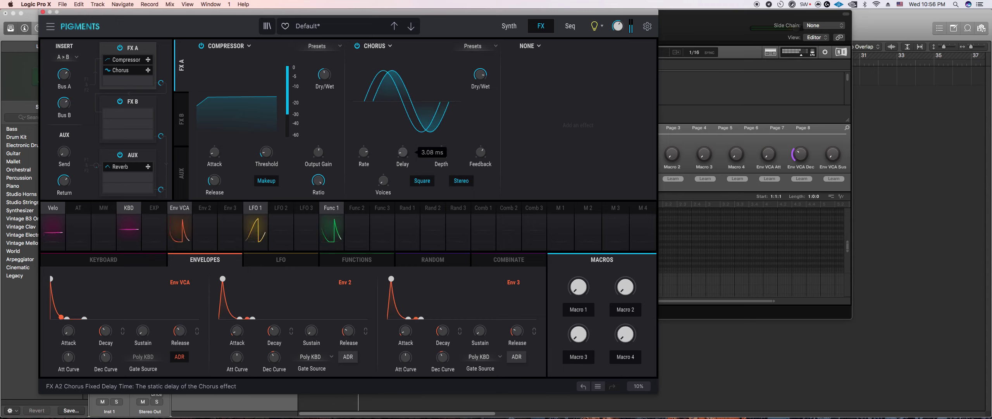
mouse_move(363, 153)
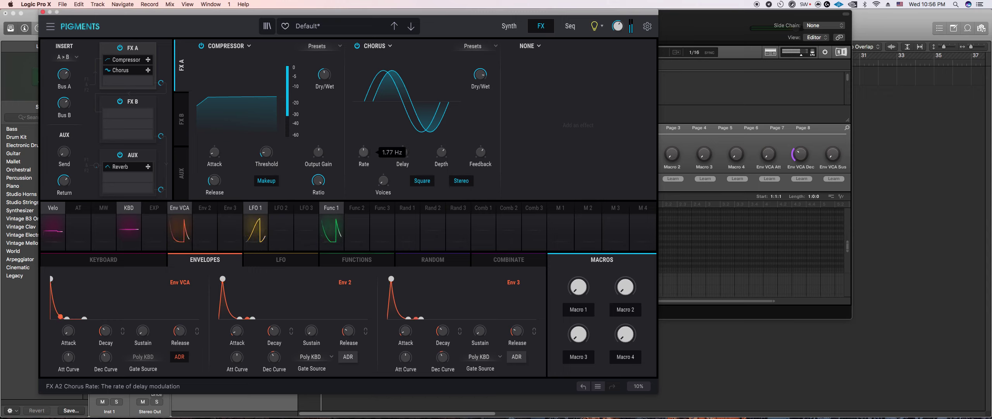
drag(363, 152, 363, 156)
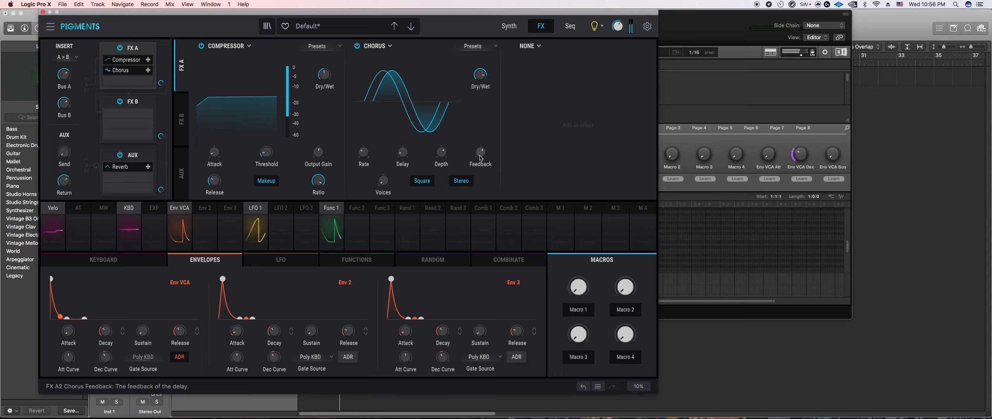
drag(441, 152, 441, 153)
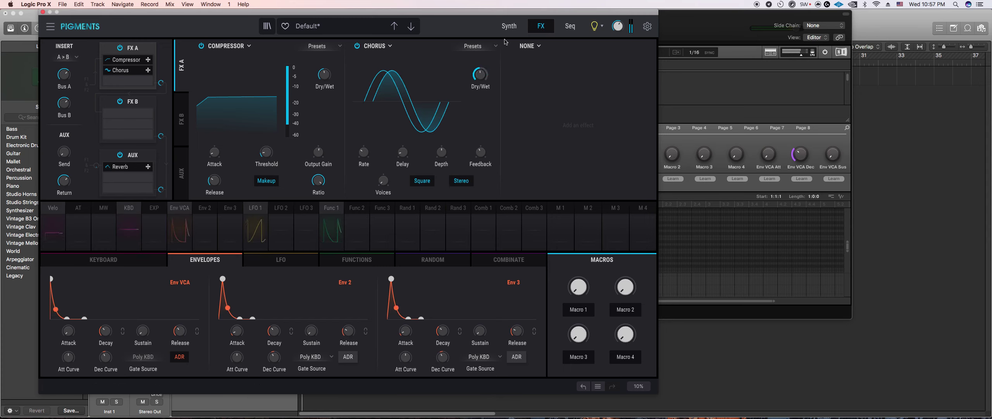
Step: Adjust the frequency and damping of Filter 1's Comb and the cutoff of Filter 2's Phaser
click(508, 26)
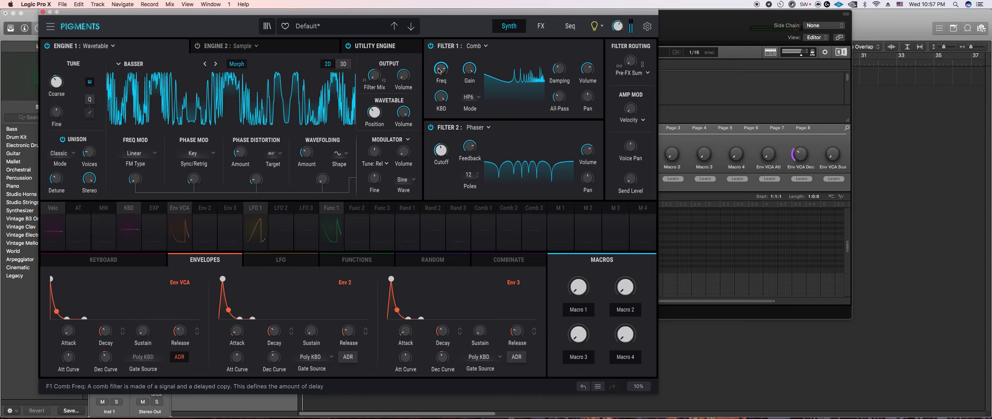
drag(441, 69, 441, 66)
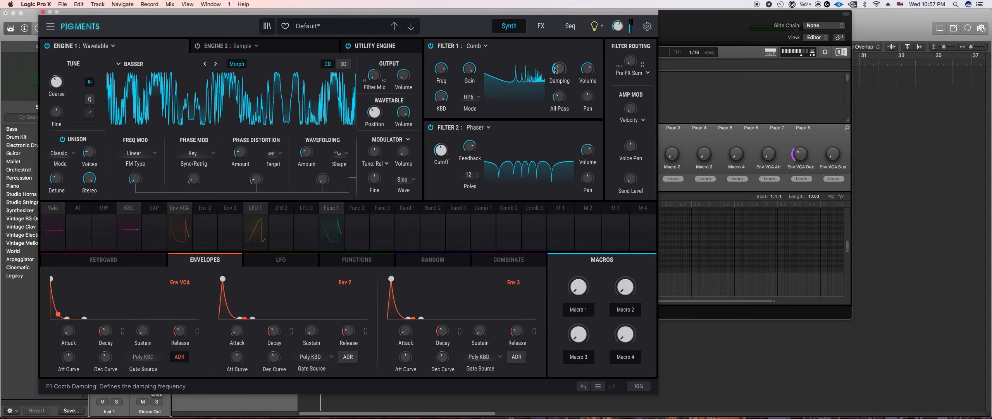
drag(559, 69, 559, 81)
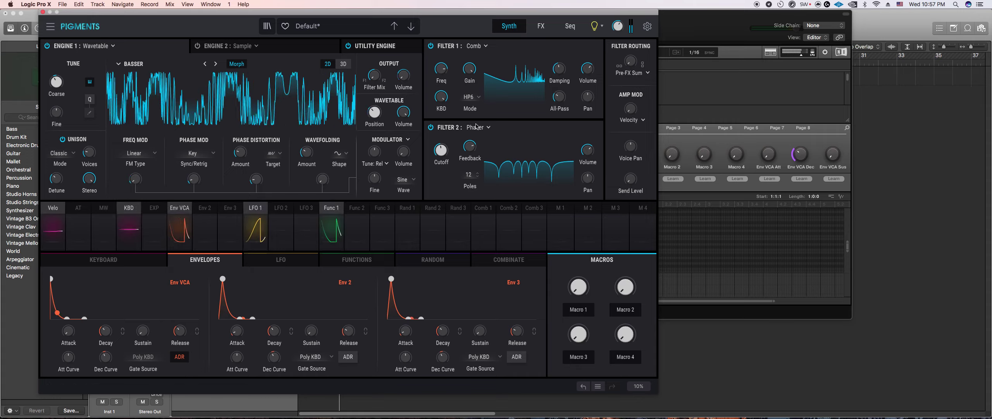
drag(441, 150, 443, 155)
scroll(442, 156, down, 3)
Step: Change Filter 1 to a Phaser with adjusted cutoff and feedback, and set Filter 2's cutoff to about 989 Hz
click(476, 46)
click(464, 132)
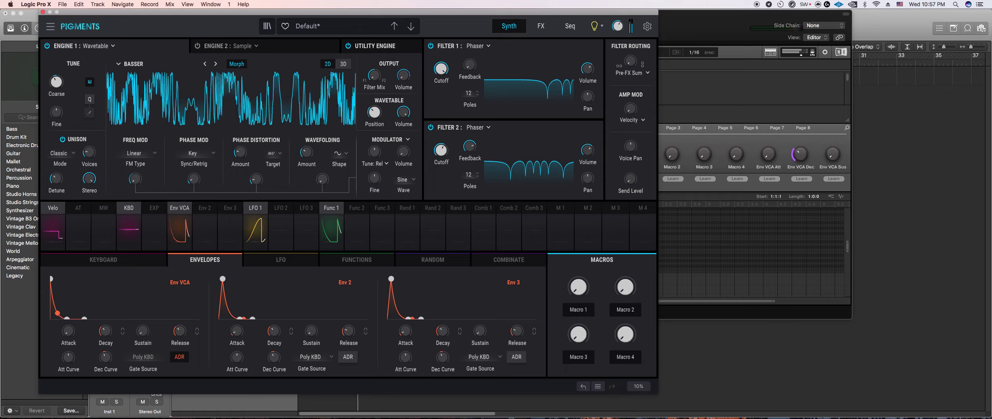
drag(441, 68, 441, 107)
drag(470, 65, 469, 102)
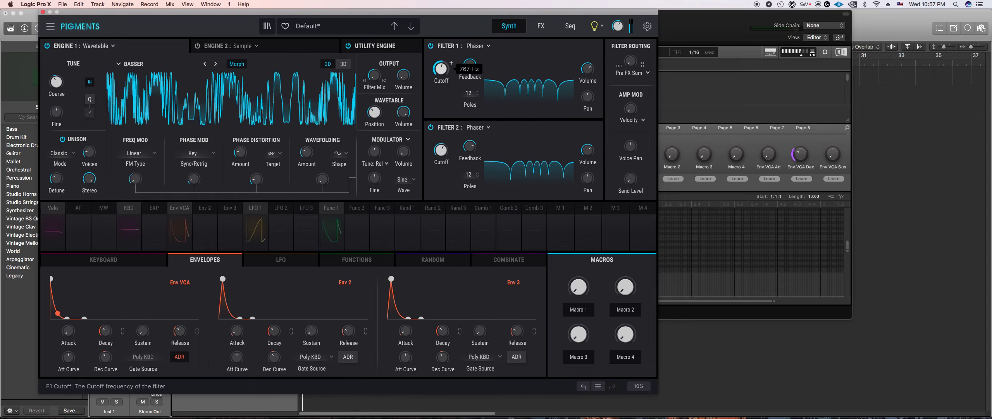
drag(441, 69, 441, 71)
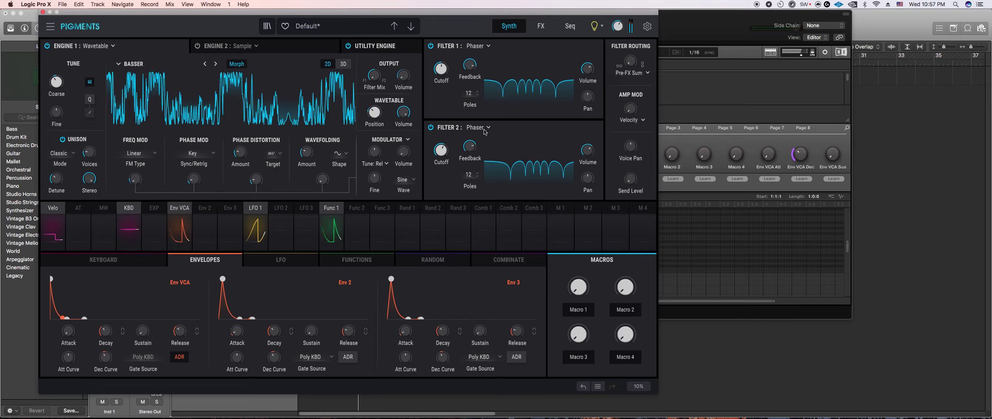
mouse_move(479, 141)
drag(441, 150, 441, 152)
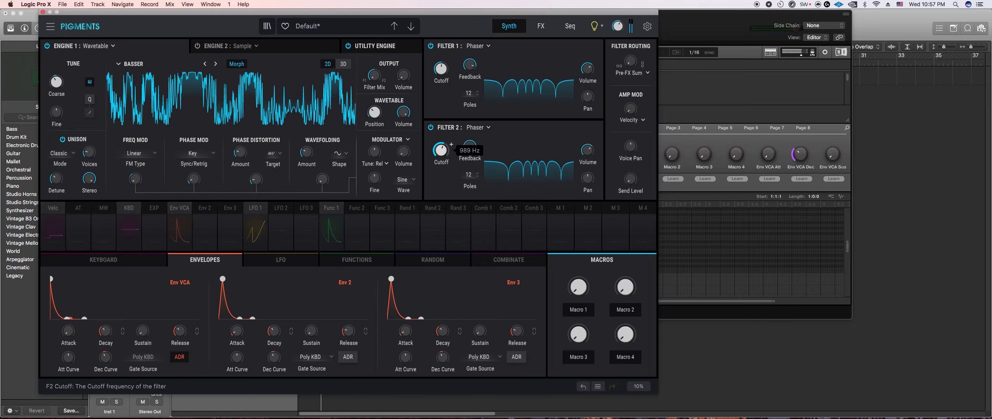
Step: Switch to the Maschine 2 window, extend the pattern length to 4:0:0 and unmute sound 6
click(672, 157)
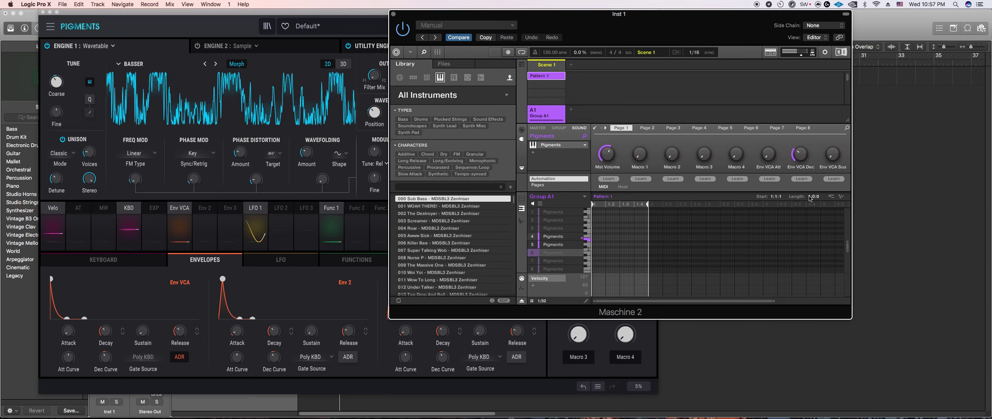
drag(790, 200, 790, 184)
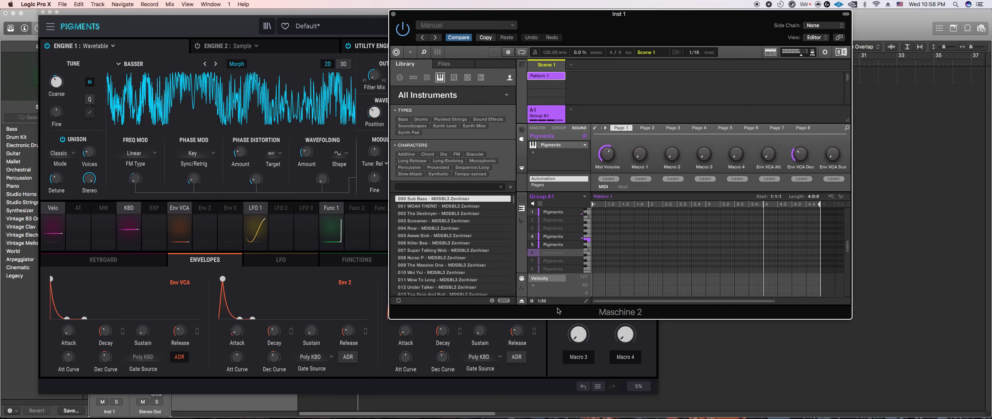
click(542, 253)
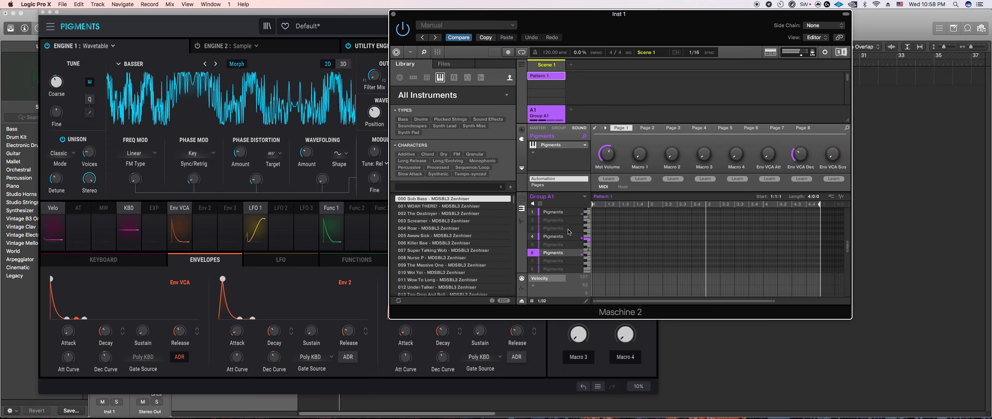
Step: Return to Pigments and fine-tune the cutoffs of both Phaser filters, with Filter 1 at about 629 Hz
click(386, 381)
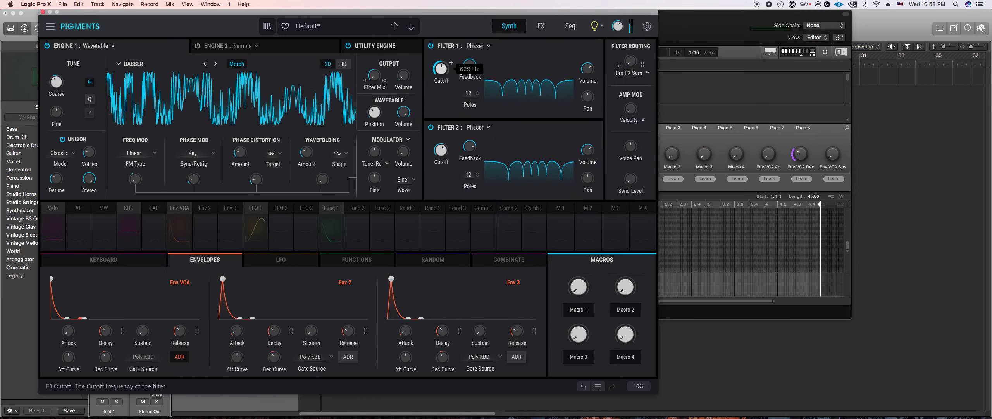
drag(442, 72, 443, 73)
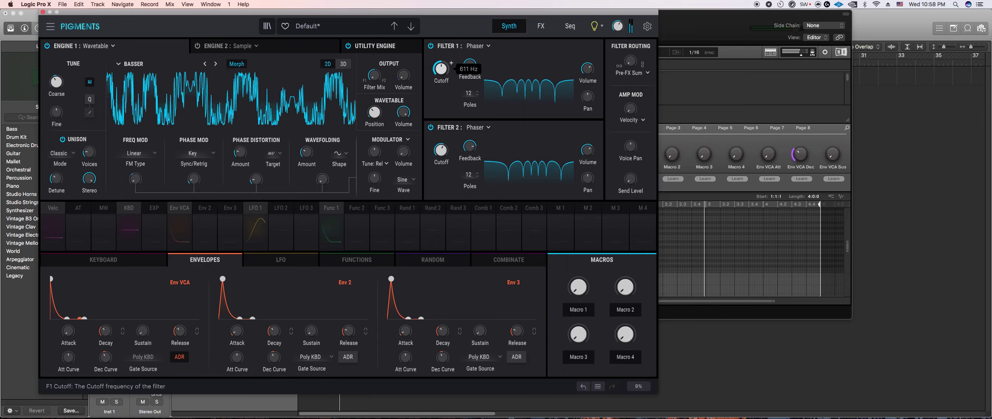
drag(442, 73, 442, 73)
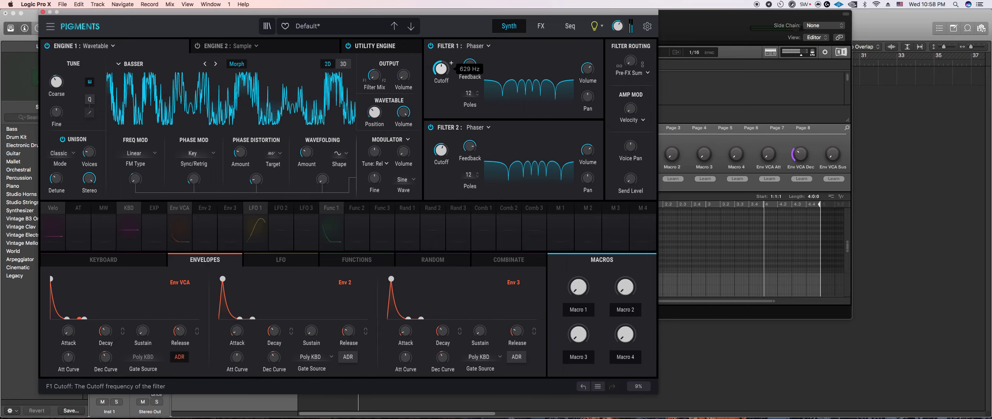
scroll(440, 149, up, 3)
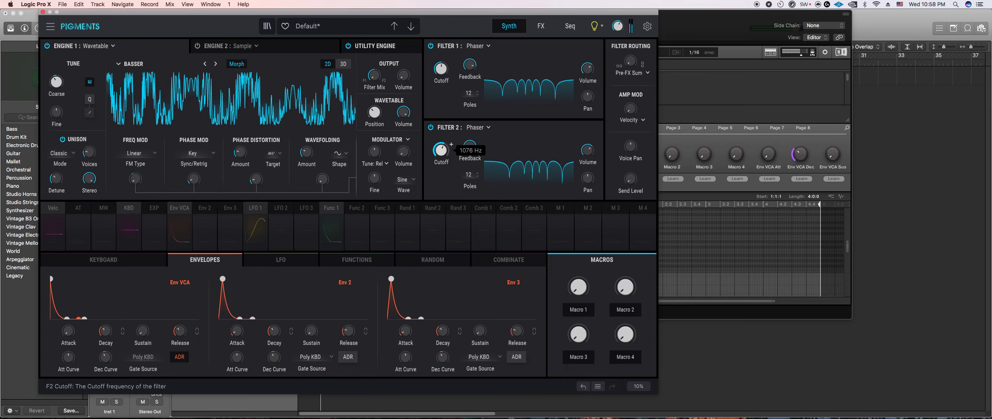
scroll(440, 150, down, 1)
scroll(440, 149, down, 2)
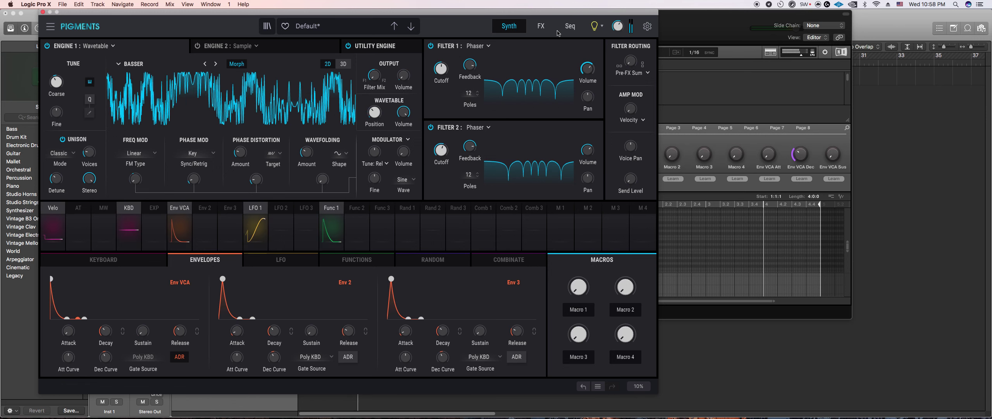
Step: Bypass the Chorus in the second FX A slot, try a Delay there and replace it with a PS Delay
click(541, 26)
click(357, 46)
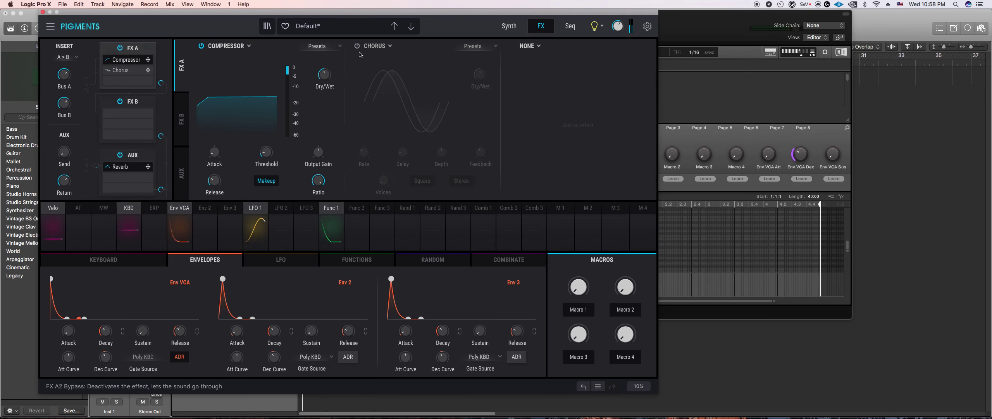
click(381, 45)
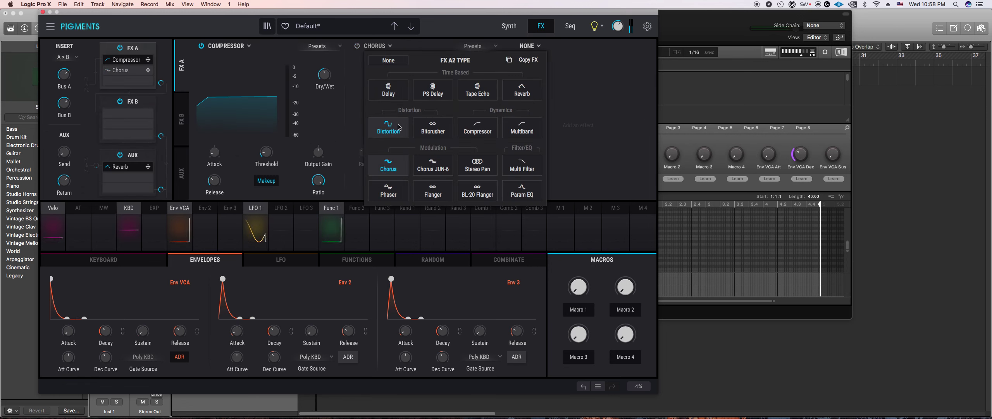
click(390, 91)
click(378, 46)
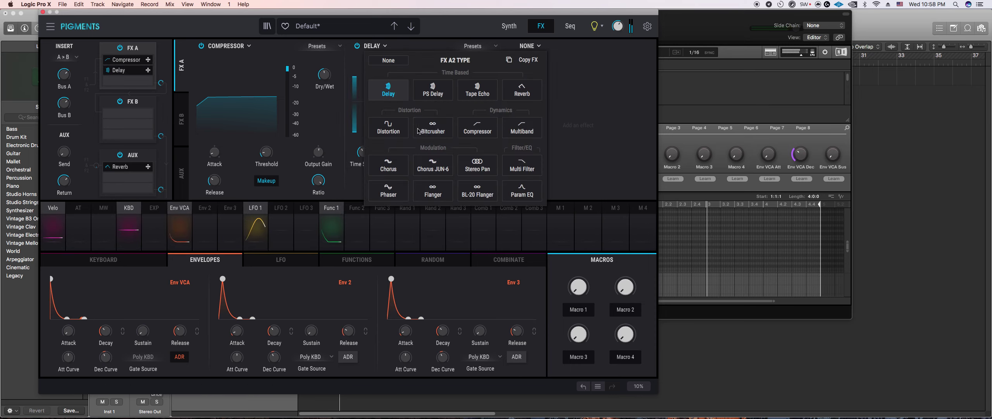
click(433, 90)
Step: Lower the PS Delay's pitch shift to about -5.23 semitones and adjust its low-pass frequency, delay time and stereo offset
mouse_move(378, 174)
scroll(378, 174, down, 3)
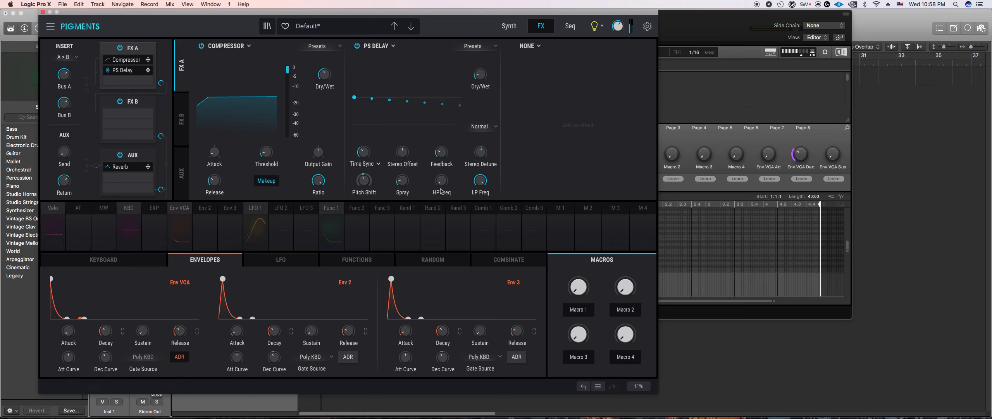
mouse_move(491, 174)
scroll(481, 182, up, 4)
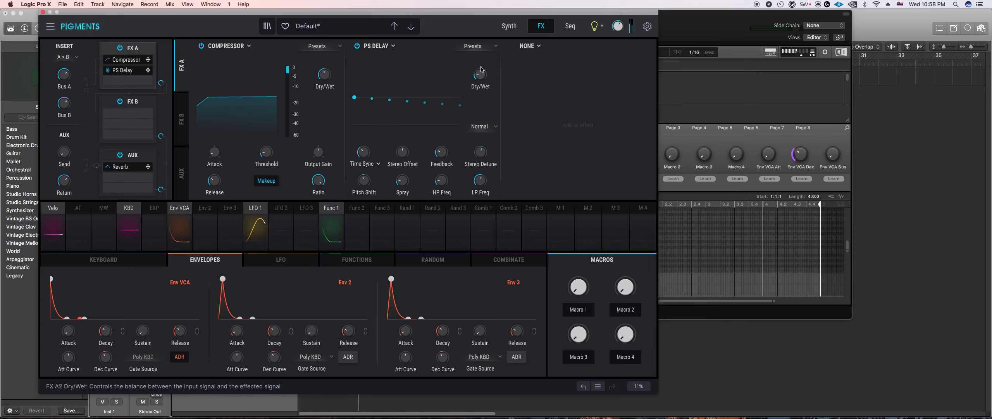
drag(364, 152, 364, 159)
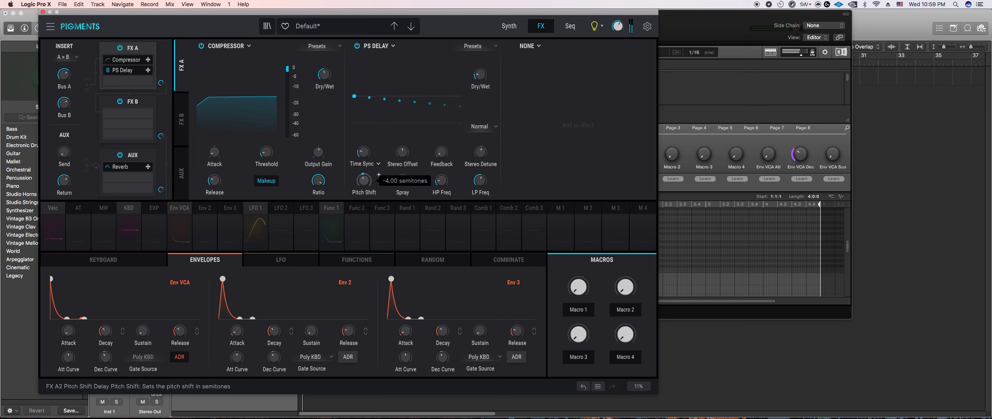
drag(365, 184, 365, 187)
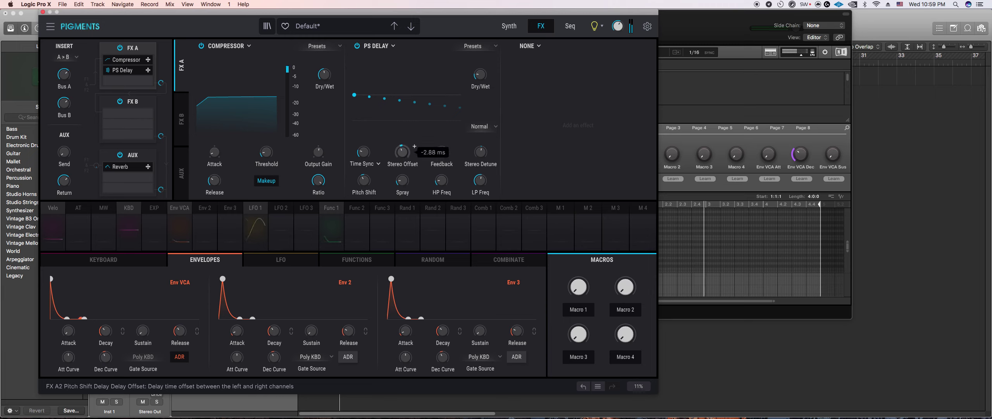
mouse_move(379, 174)
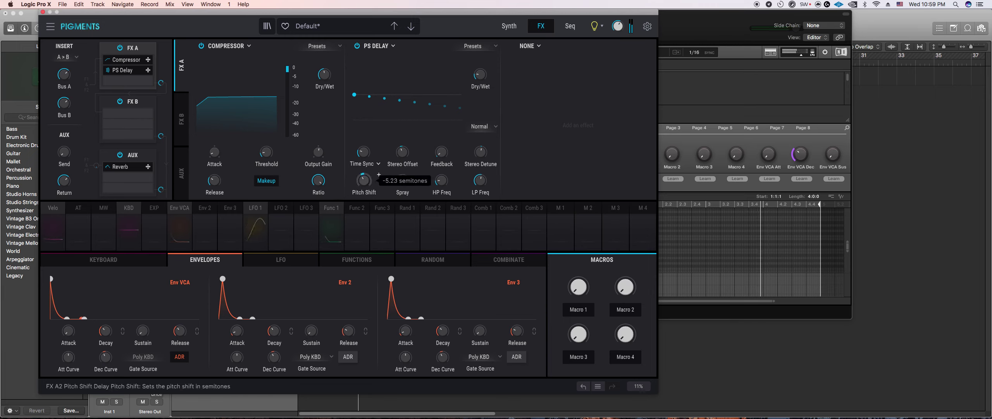
Step: Raise the PS Delay's pitch shift, set its stereo detune to about 14.2 cents and adjust its dry/wet mix and high-pass frequency
drag(364, 180, 366, 183)
drag(366, 183, 367, 185)
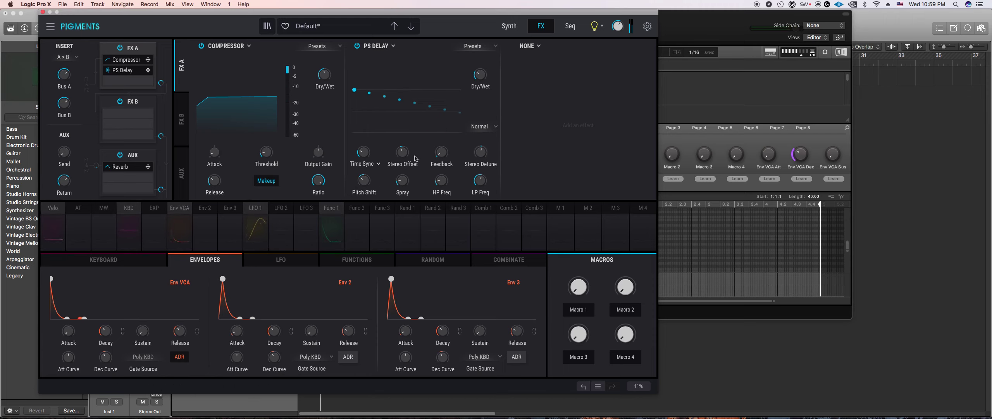
mouse_move(495, 146)
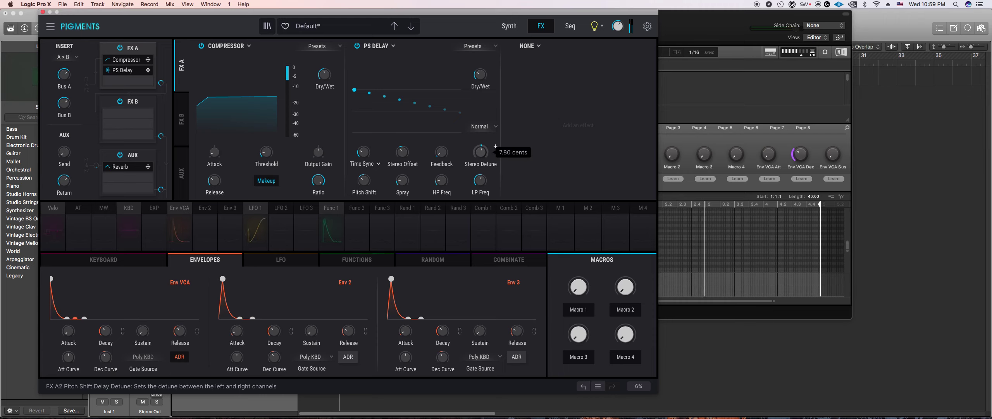
scroll(495, 146, down, 5)
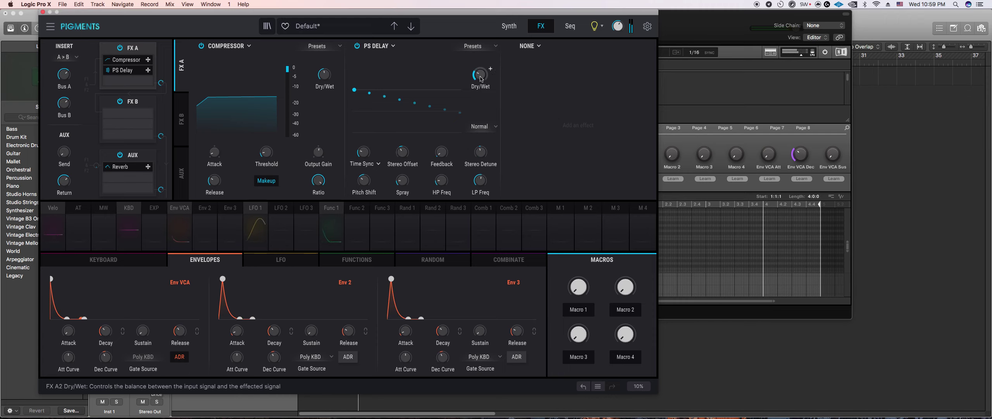
scroll(481, 153, up, 5)
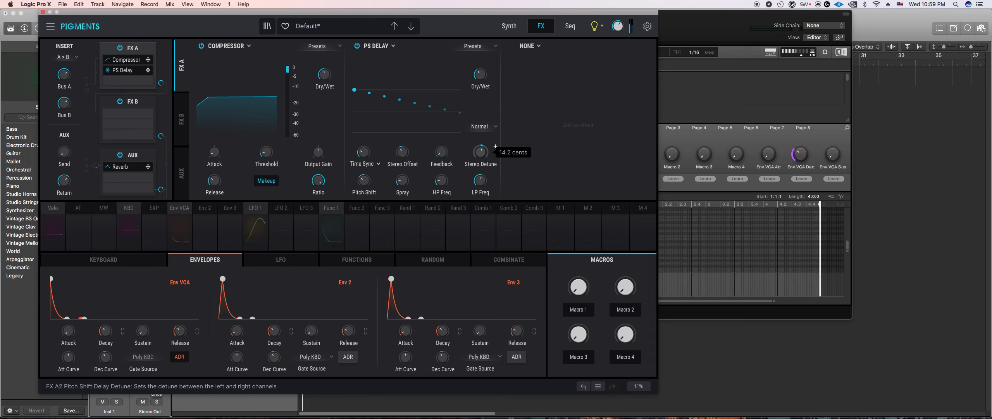
mouse_move(445, 183)
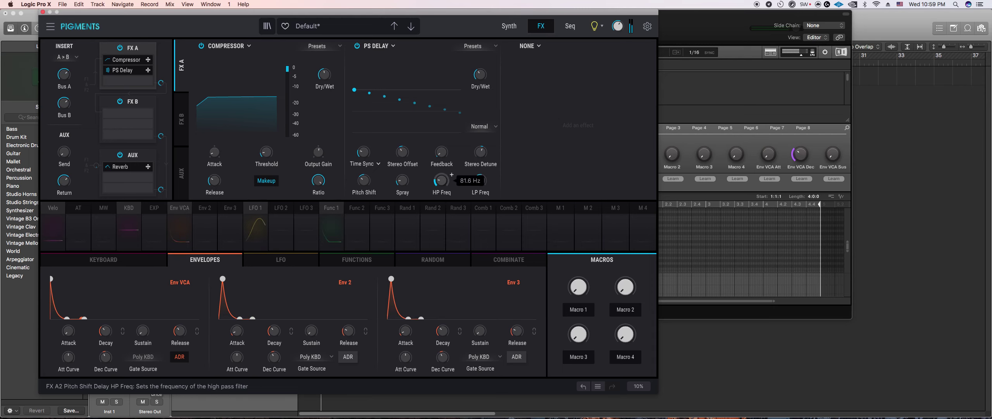
Step: Switch to the Maschine 2 window and record evenly spaced notes for sound 6 across the pattern
click(689, 141)
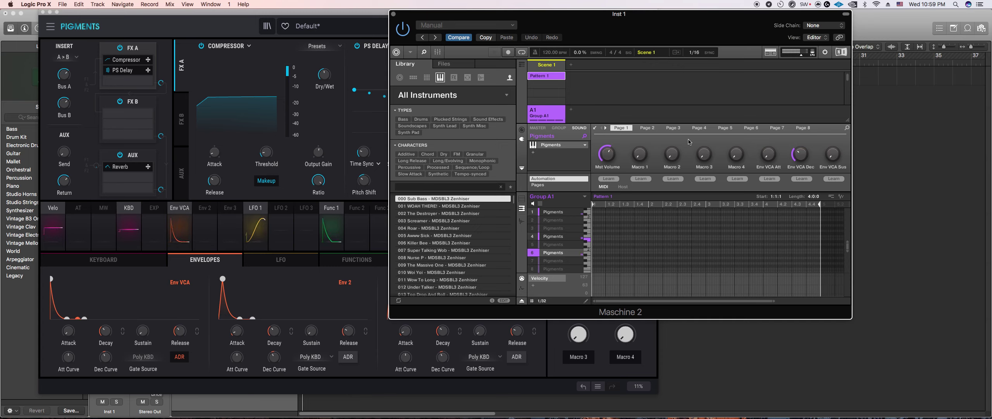
key(r)
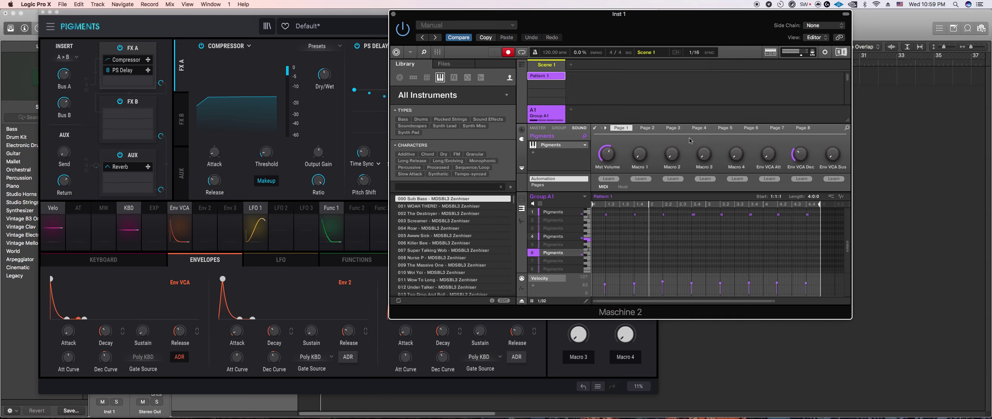
key(r)
Step: Return to Pigments, load a Delay in the third FX A slot and set its time type to Sync Dotted
click(351, 128)
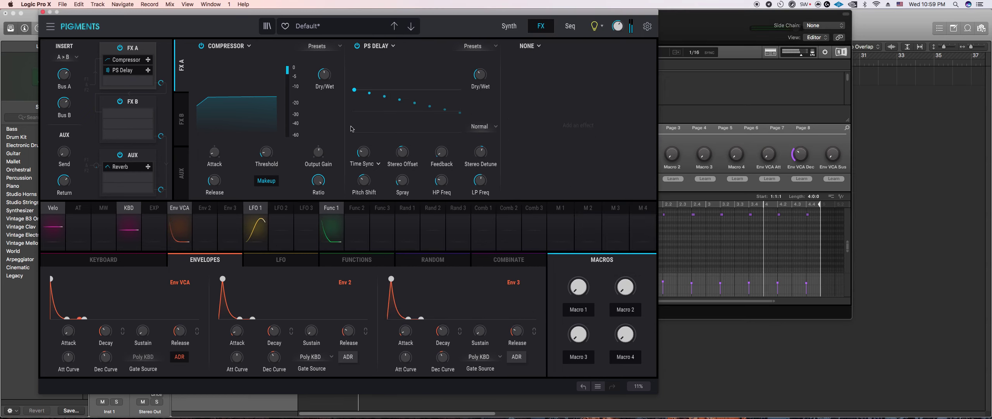
click(529, 46)
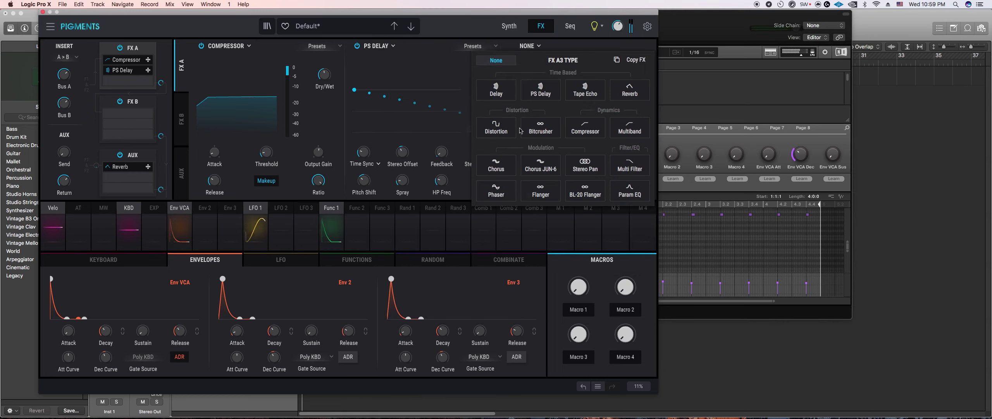
click(496, 90)
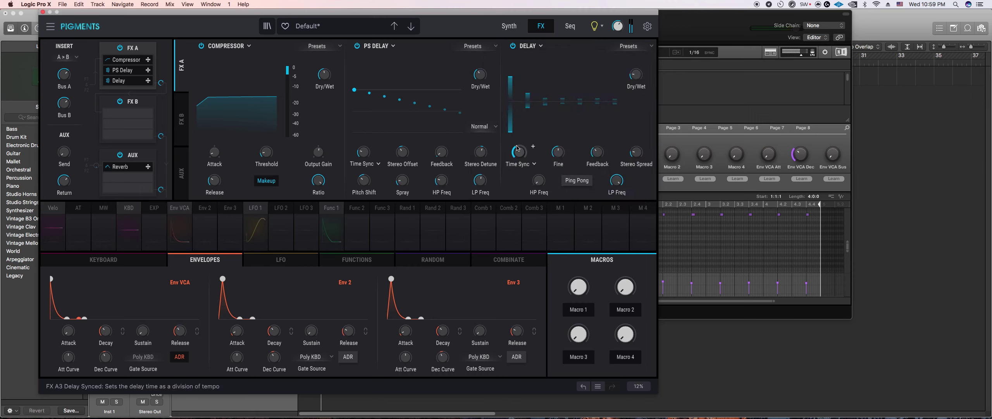
drag(520, 150, 521, 158)
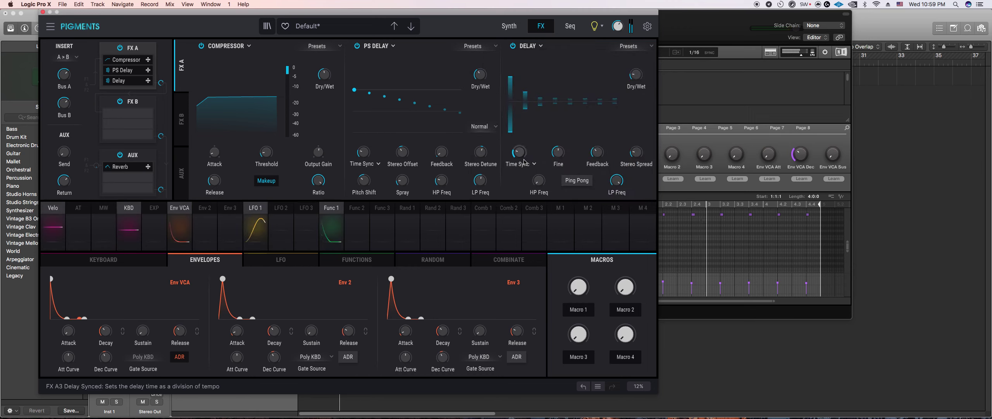
drag(519, 153, 533, 146)
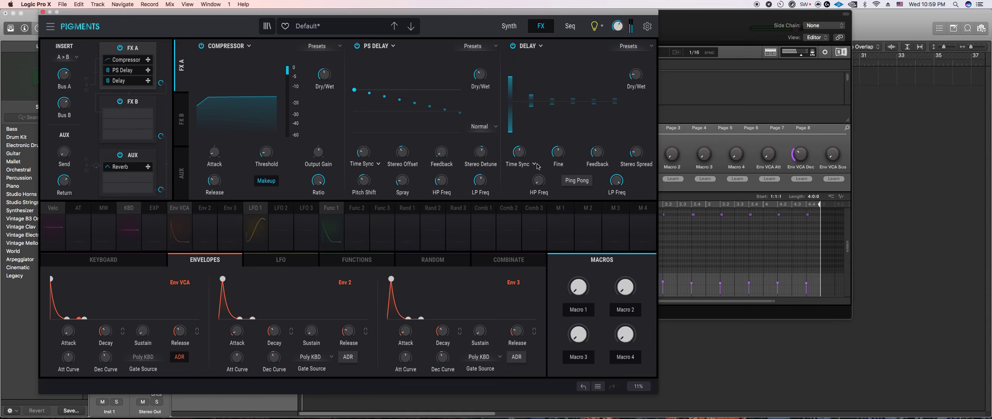
click(535, 164)
click(581, 197)
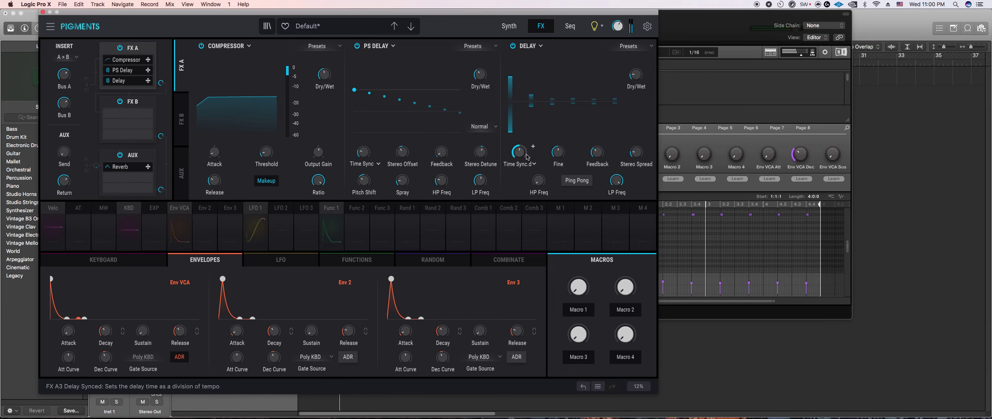
Step: Adjust the Delay's low-pass and high-pass frequencies, delay time and stereo spread, with feedback at about 0.240
mouse_move(617, 180)
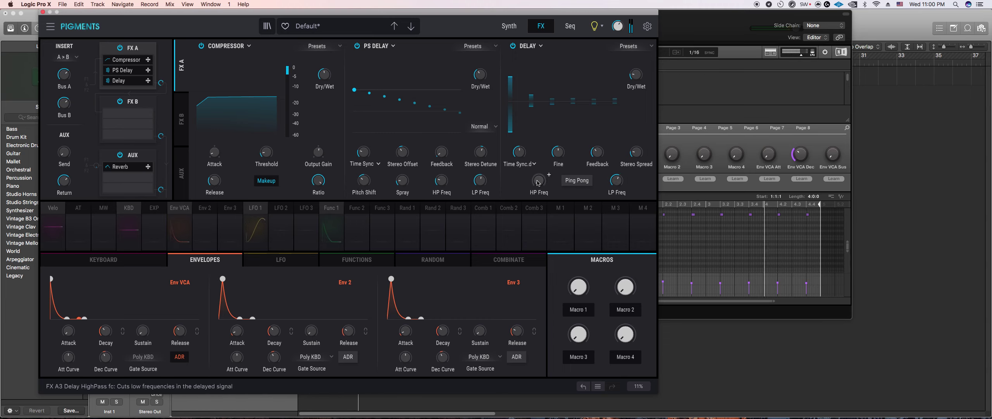
drag(518, 152, 518, 158)
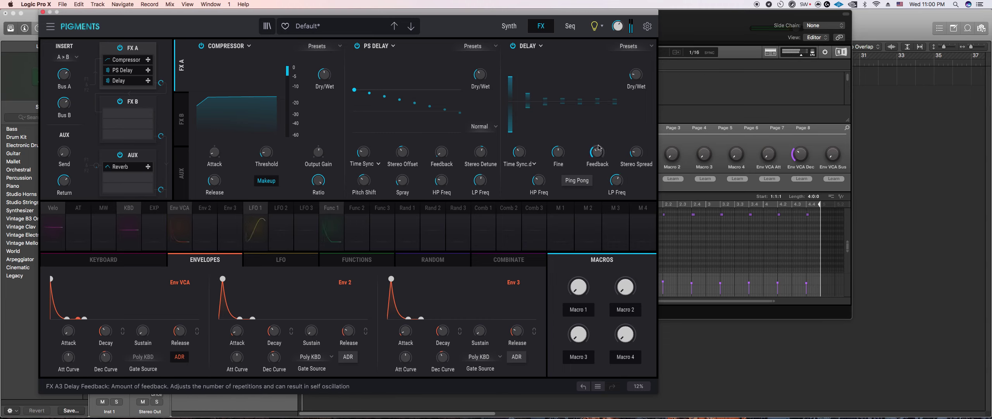
mouse_move(600, 155)
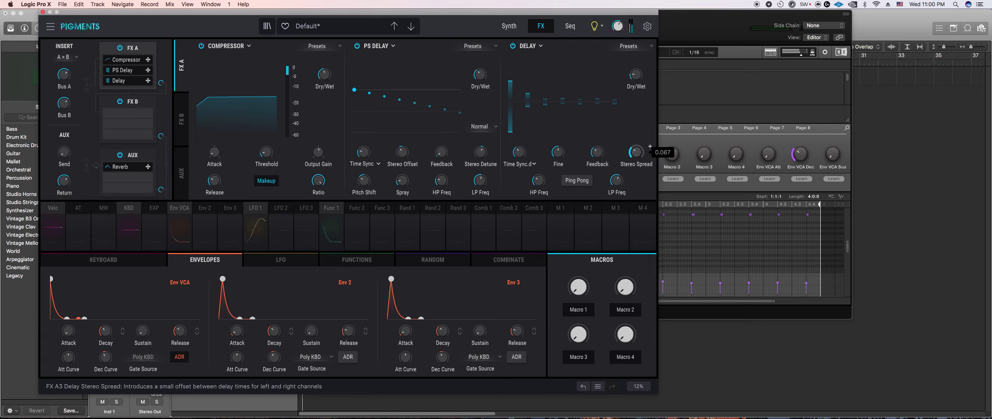
mouse_move(646, 69)
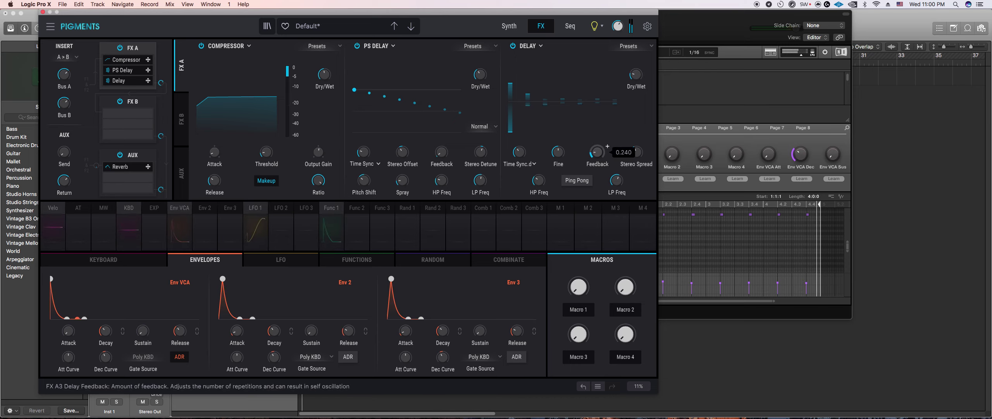
Step: Try the Sync Triplets time type on the Delay, comparing it with Sync Dotted at 1/2
click(534, 164)
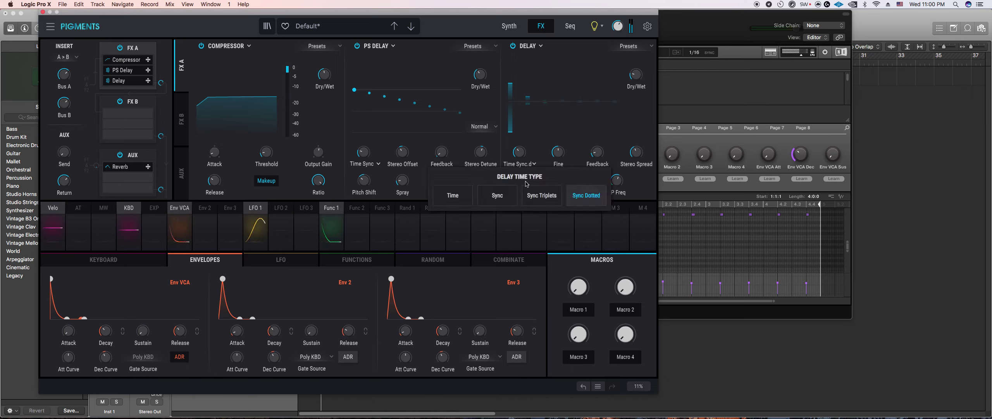
click(540, 196)
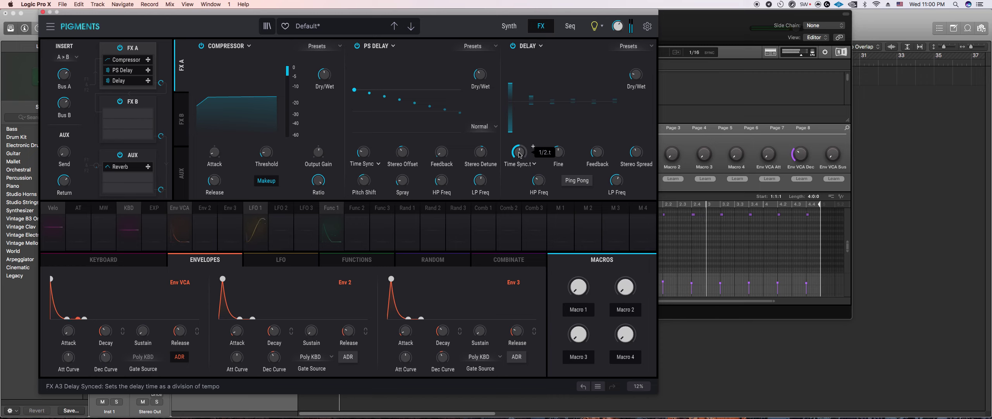
click(522, 163)
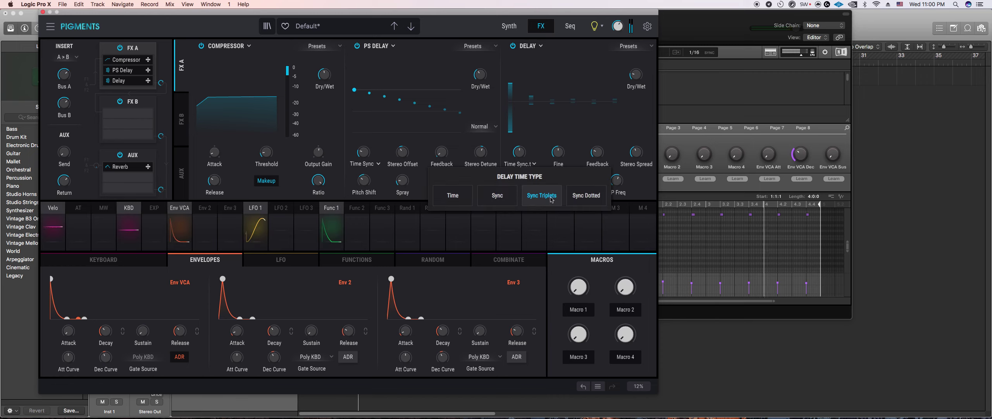
click(586, 195)
mouse_move(522, 159)
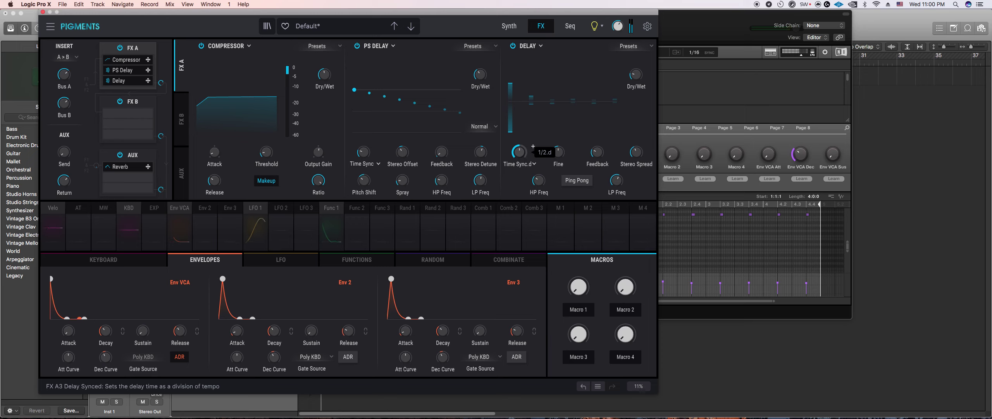
Step: Rebalance the Delay's feedback and dry/wet mix, and adjust its delay time and high-pass frequency
mouse_move(607, 146)
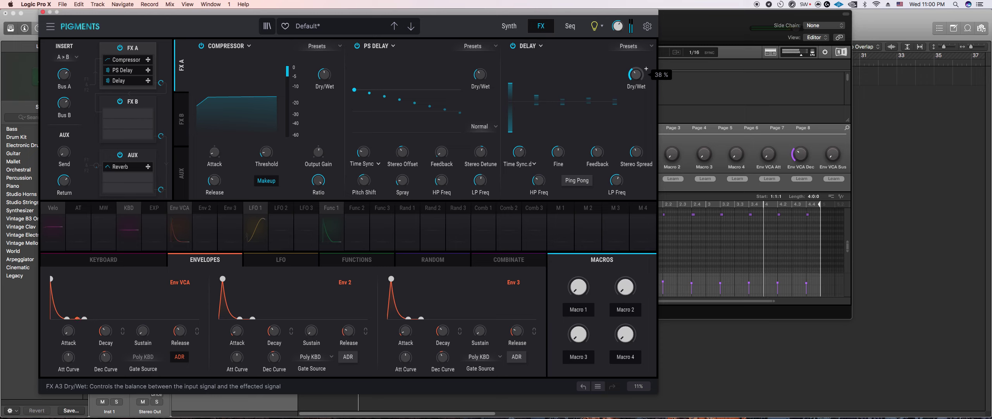
mouse_move(533, 146)
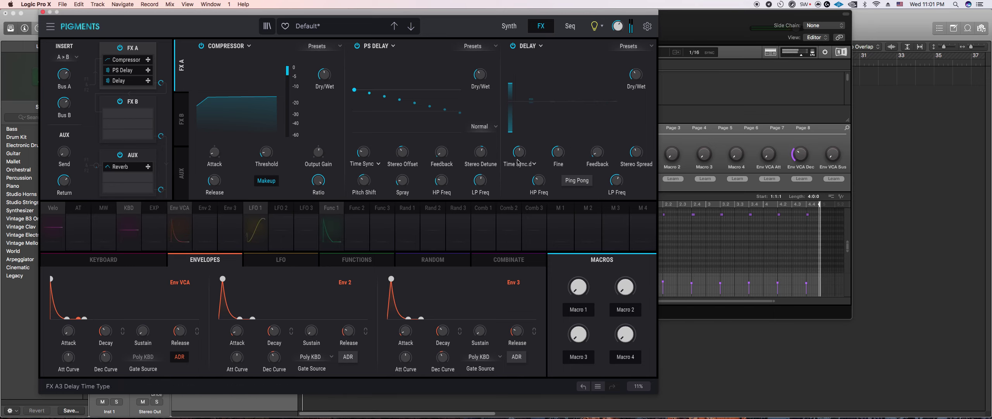
drag(519, 159, 519, 176)
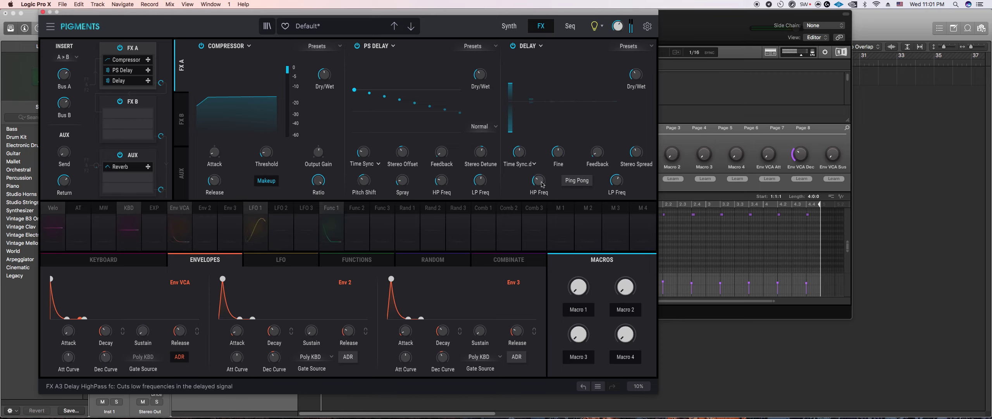
Step: Set the Delay's time type to Sync Triplets, lengthen its delay time and raise its stereo spread
click(533, 164)
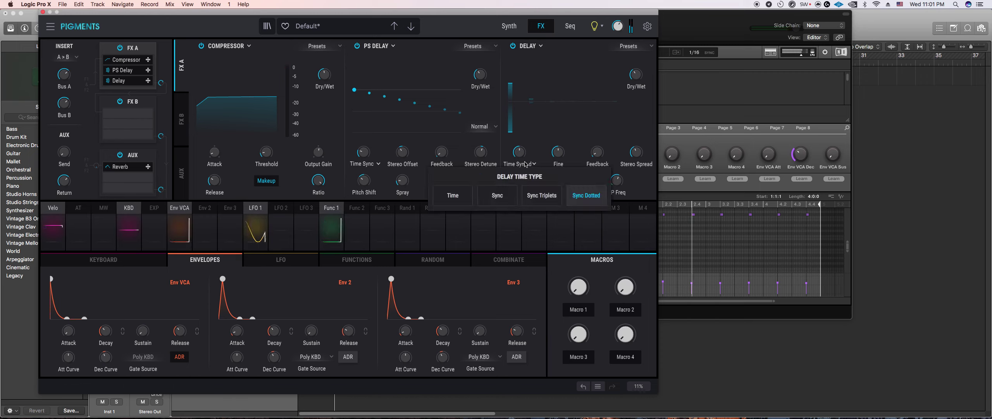
click(543, 195)
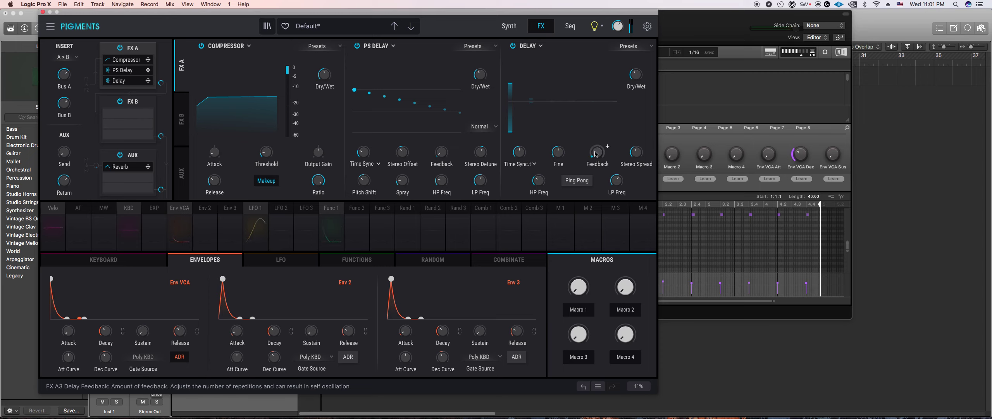
drag(520, 153, 520, 142)
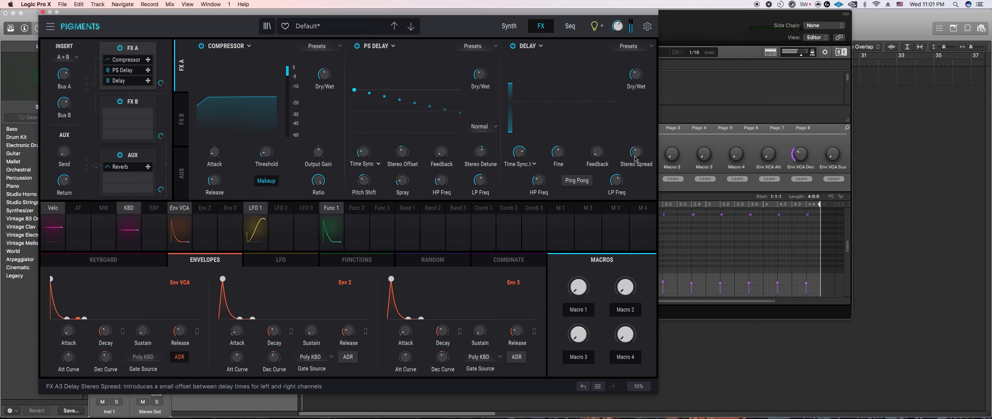
click(532, 164)
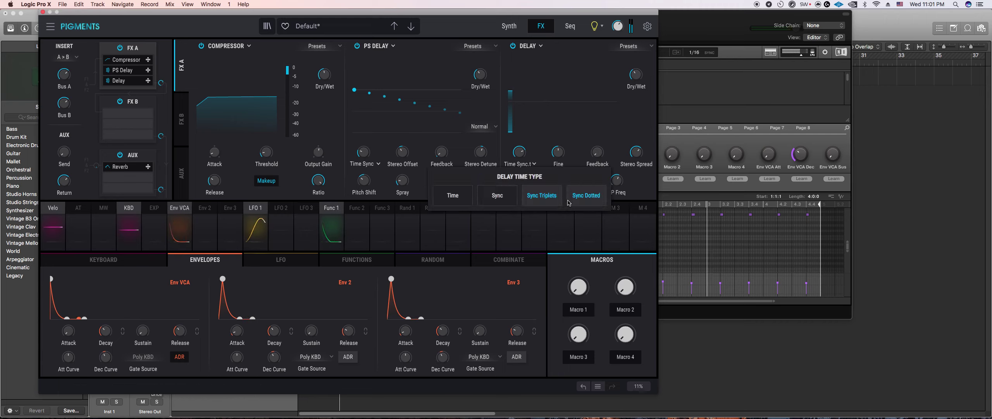
click(546, 197)
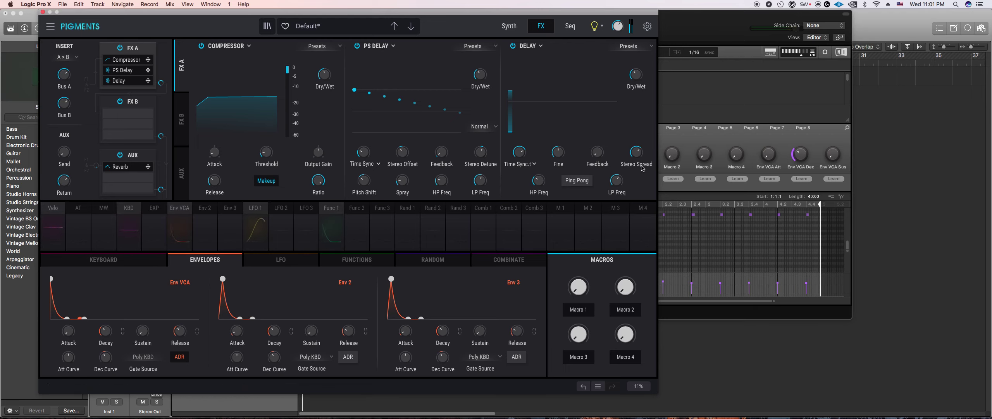
Step: Close the Pigments window, unmute the other sounds and select sound 7 in Maschine 2
click(43, 12)
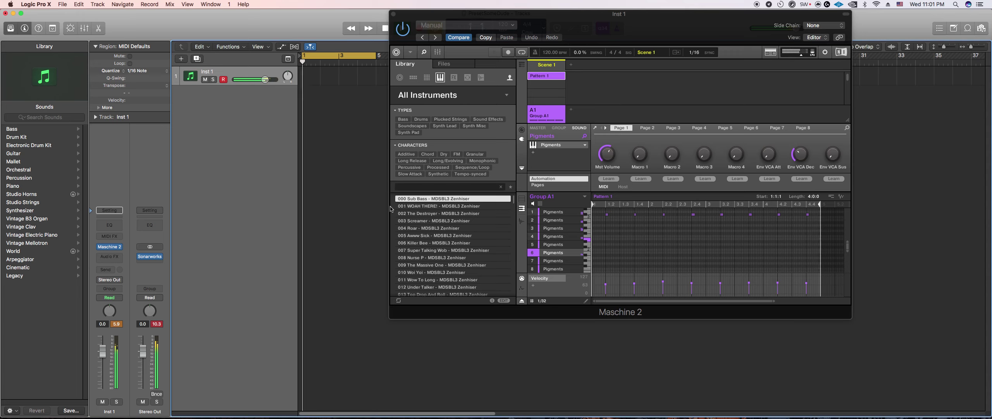
click(552, 252)
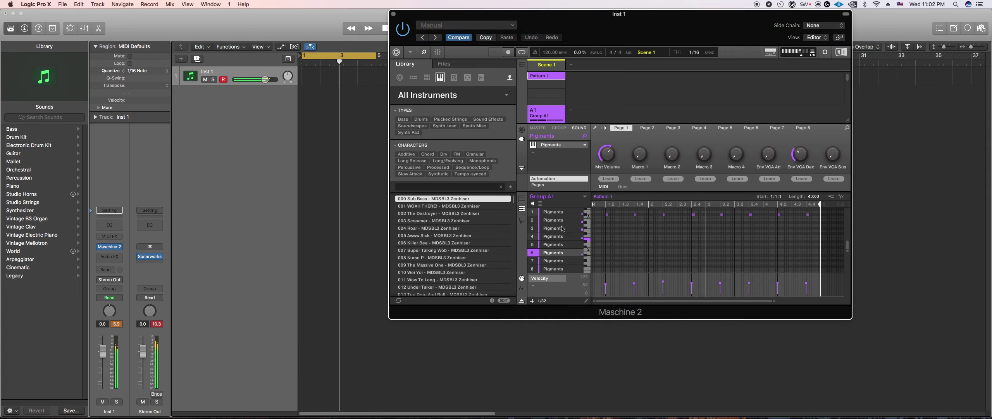
click(568, 263)
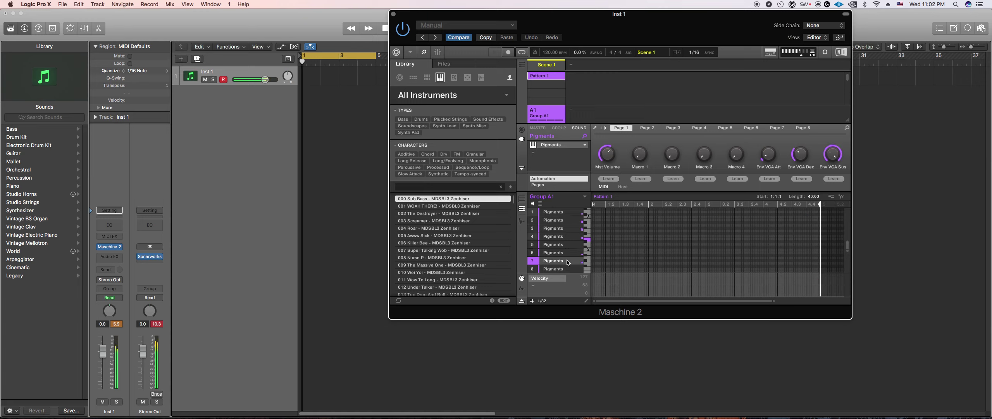
Step: Review the notes of all sounds in the group view and return to sound 7's keyboard view
click(521, 199)
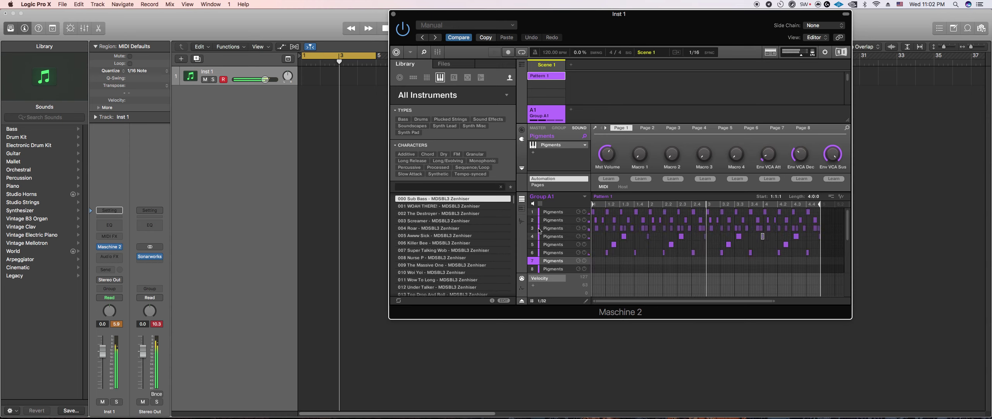
click(533, 229)
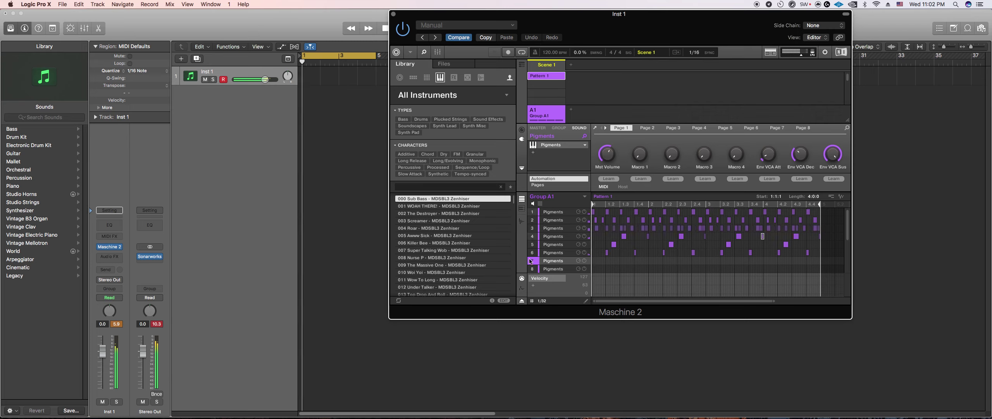
click(523, 207)
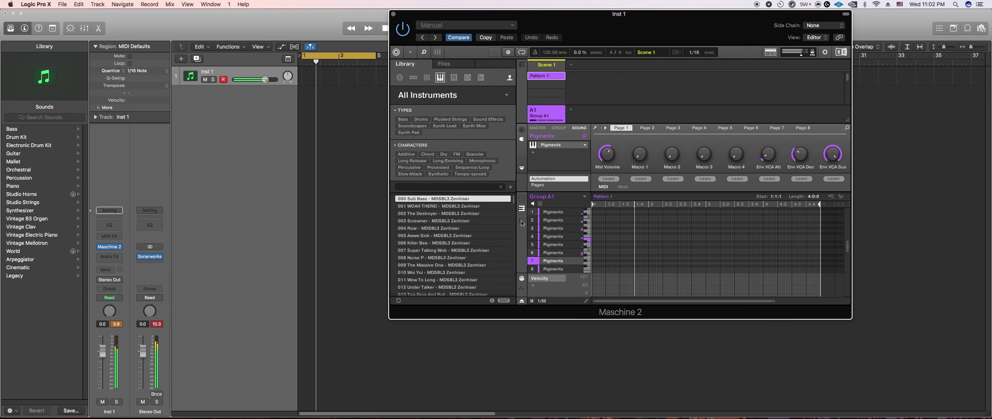
Step: Switch to the group view of all sounds and open the Pigments window of sound 7
click(522, 199)
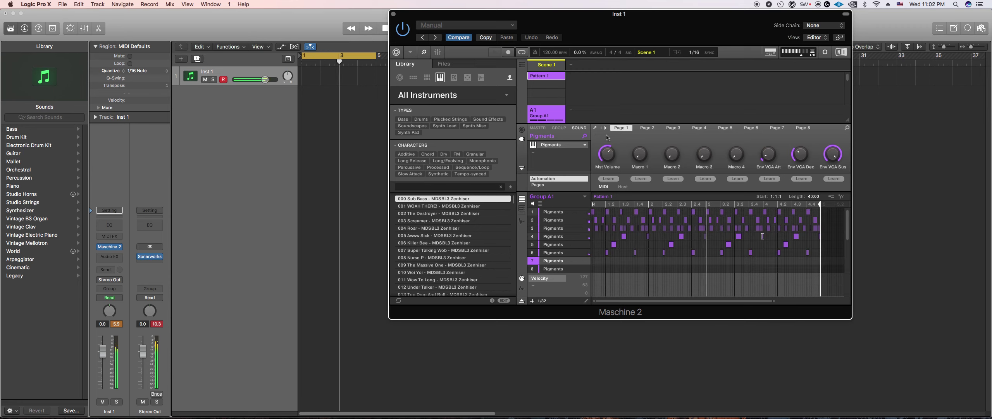
click(595, 128)
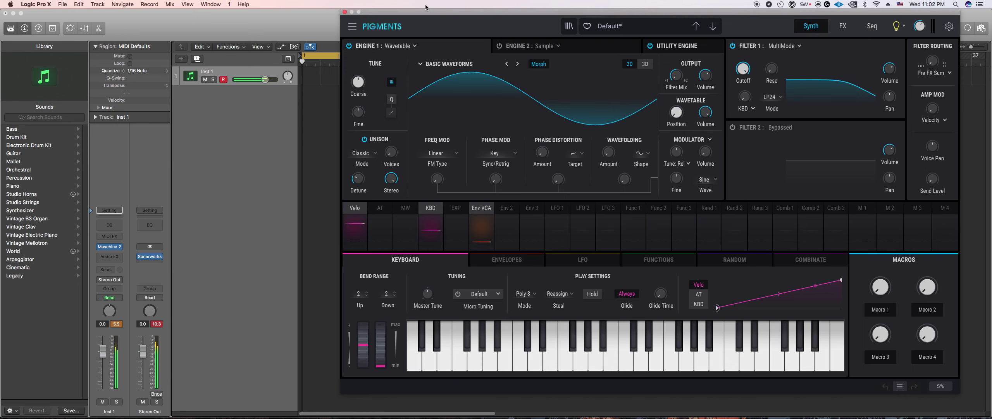
drag(705, 13, 332, 13)
click(684, 160)
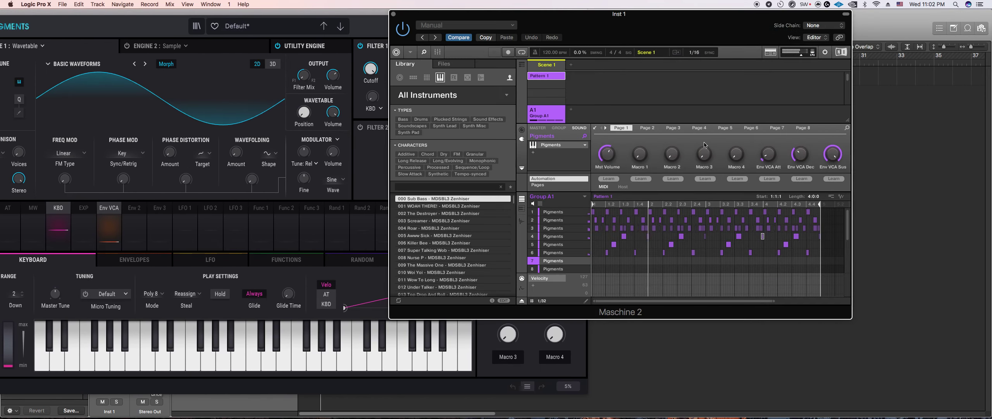
Step: Open sound 6's Pigments window to check its settings, and return to the Maschine 2 window
click(553, 253)
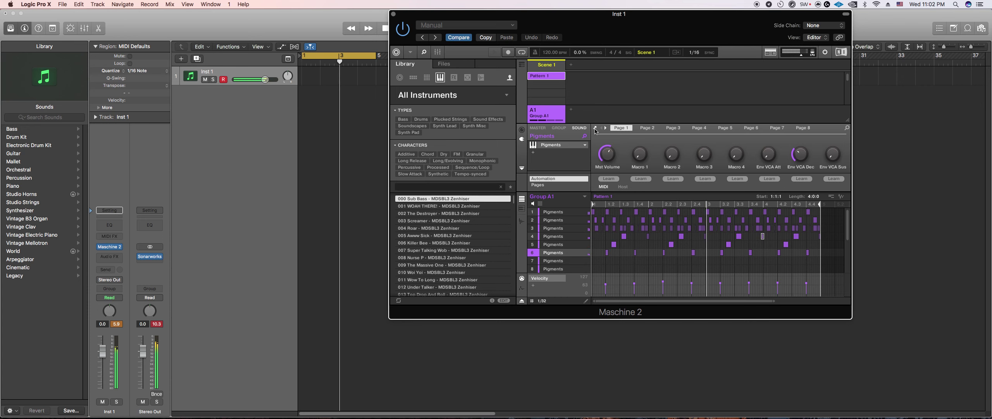
click(595, 127)
click(513, 46)
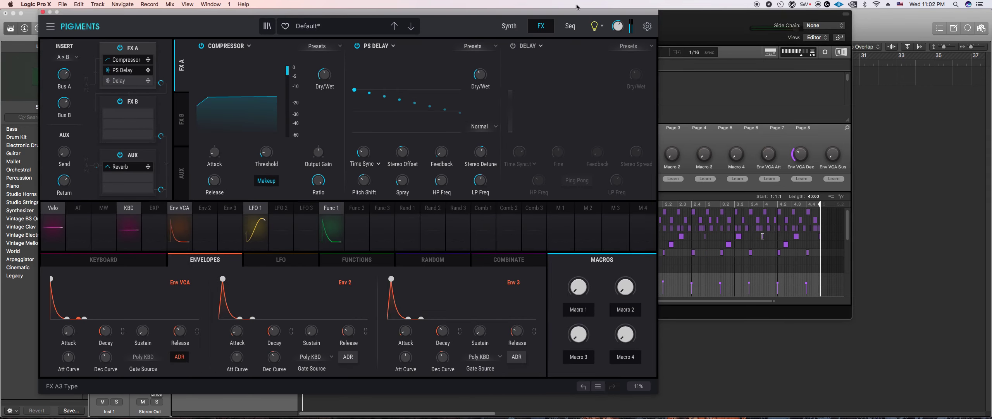
click(682, 14)
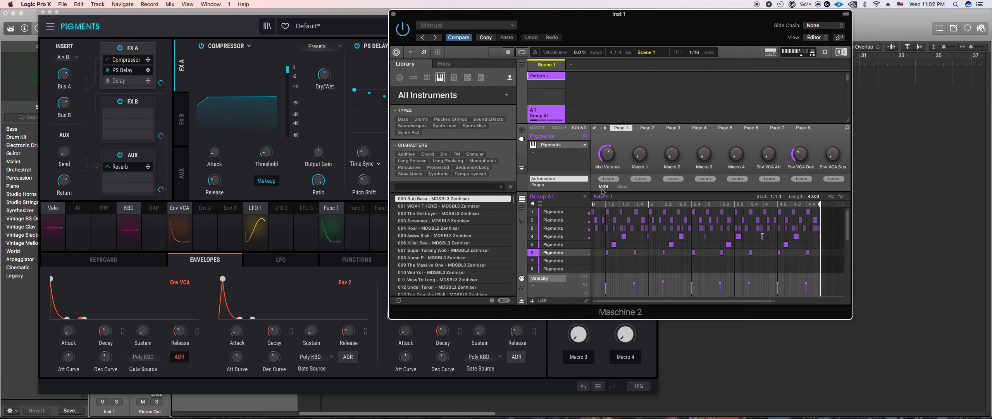
Step: Reselect sound 7 and bring its Pigments window to the front
click(570, 260)
click(648, 143)
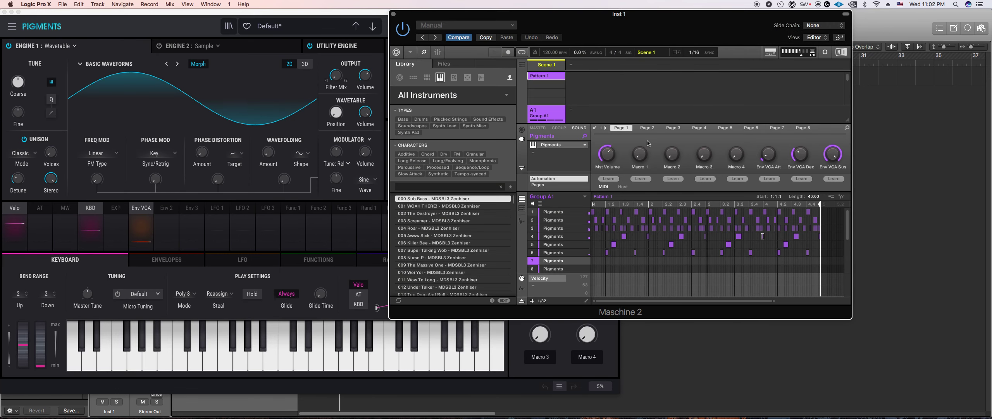
click(338, 13)
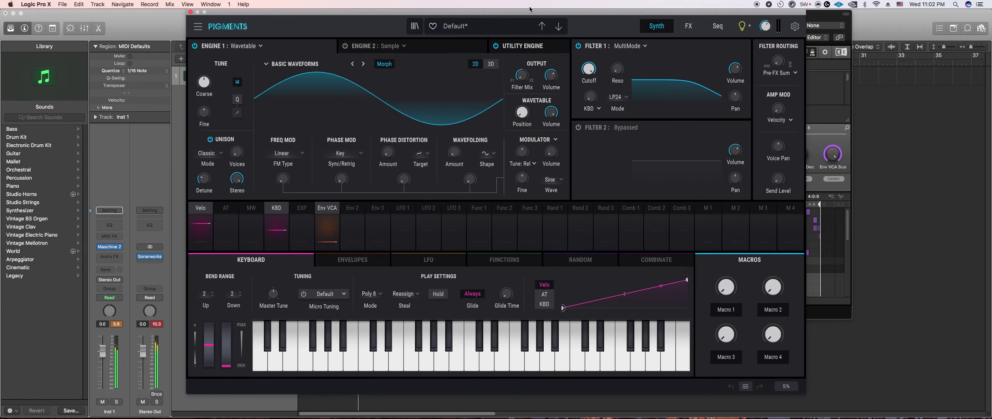
Step: Load the Drum Transients wavetable from the Transform category into Engine 1
click(292, 65)
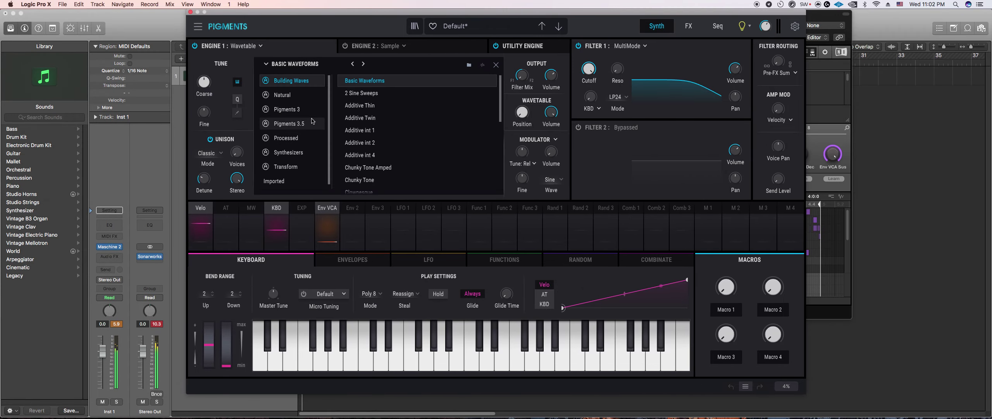
click(311, 167)
scroll(390, 149, down, 3)
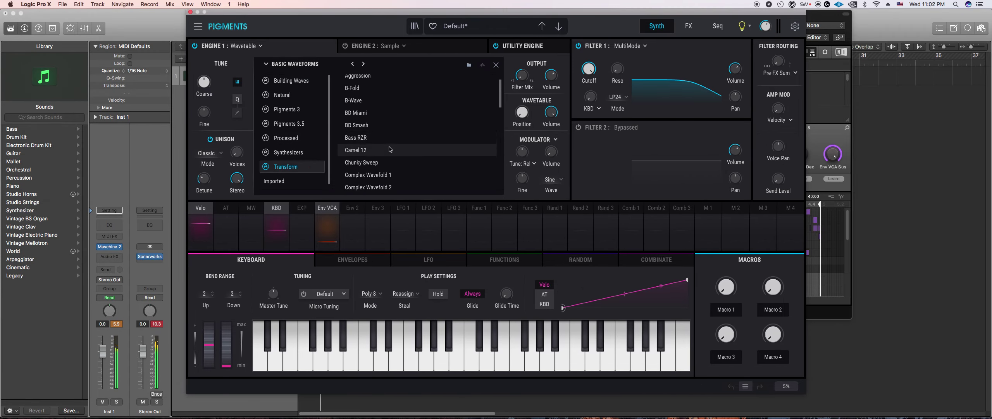
click(496, 65)
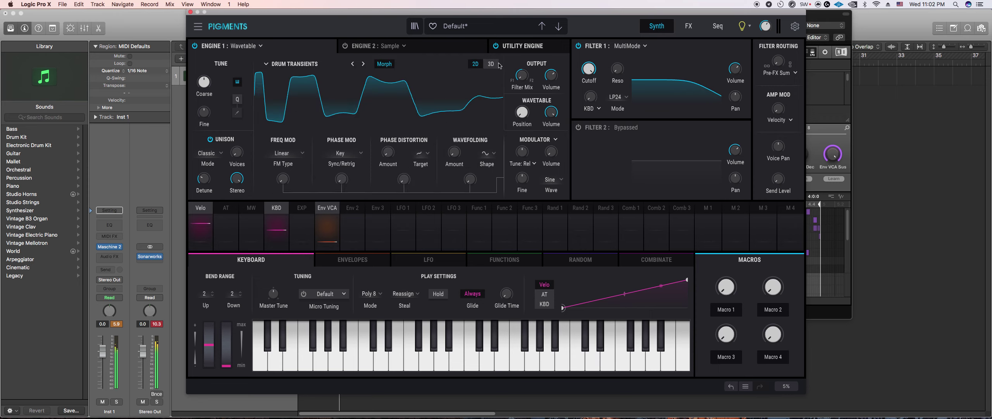
Step: Set Engine 1's phase distortion amount to 1.00 and its target to Tri/Pulse
drag(388, 152, 400, 146)
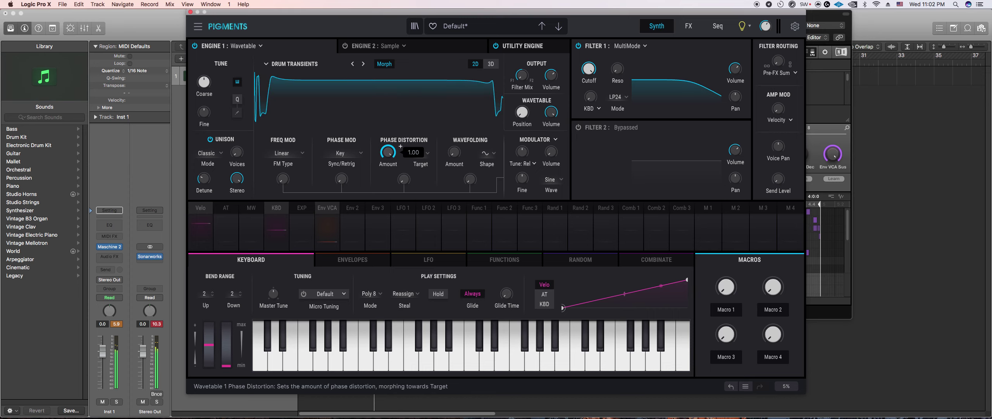
click(424, 153)
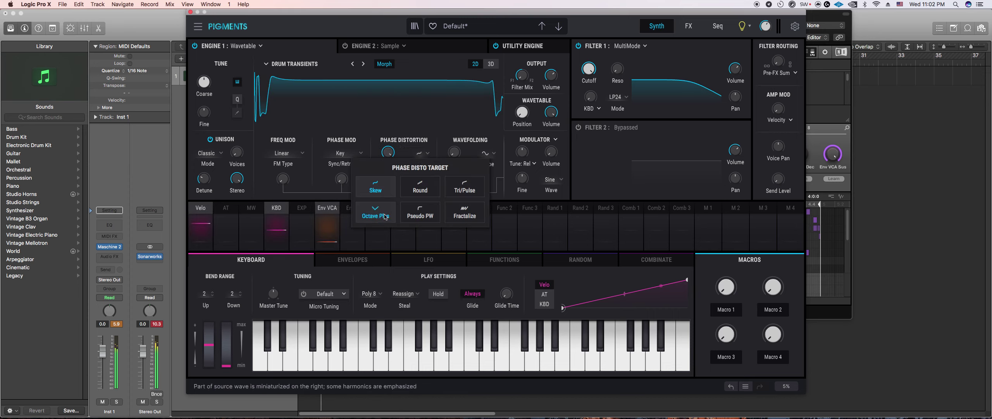
click(458, 190)
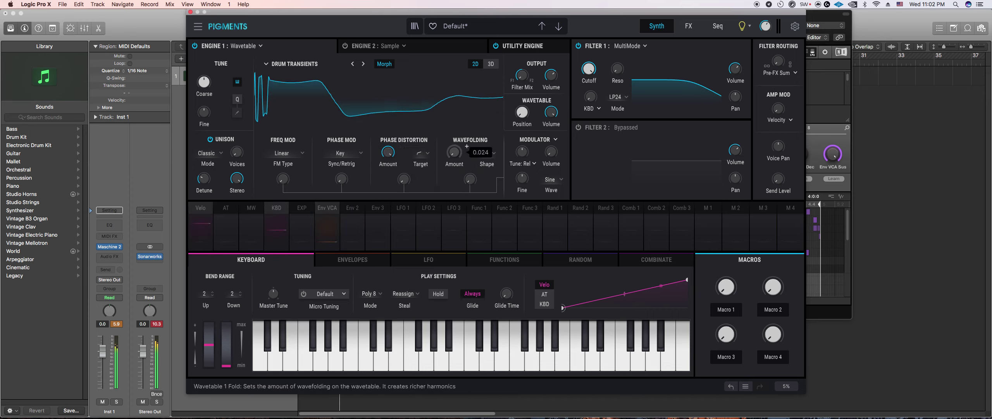
Step: Raise Engine 1's wavefolding amount and its modulator amount, and change the fold shape
drag(455, 152, 467, 146)
drag(470, 178, 484, 173)
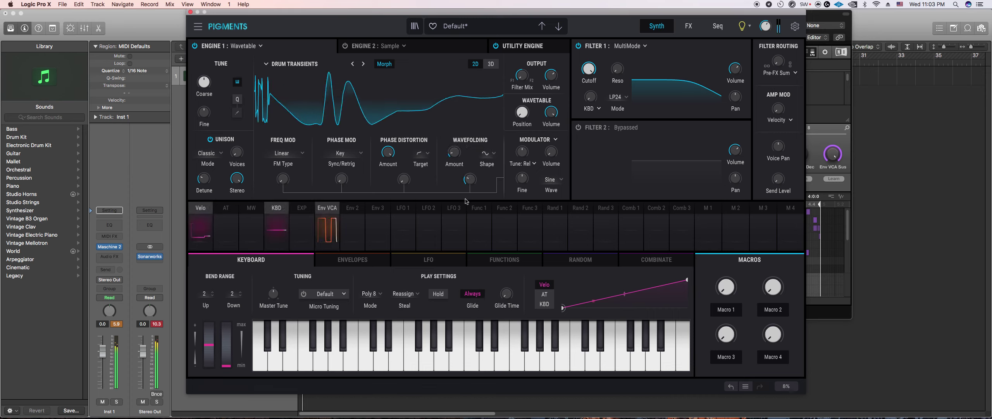
click(487, 156)
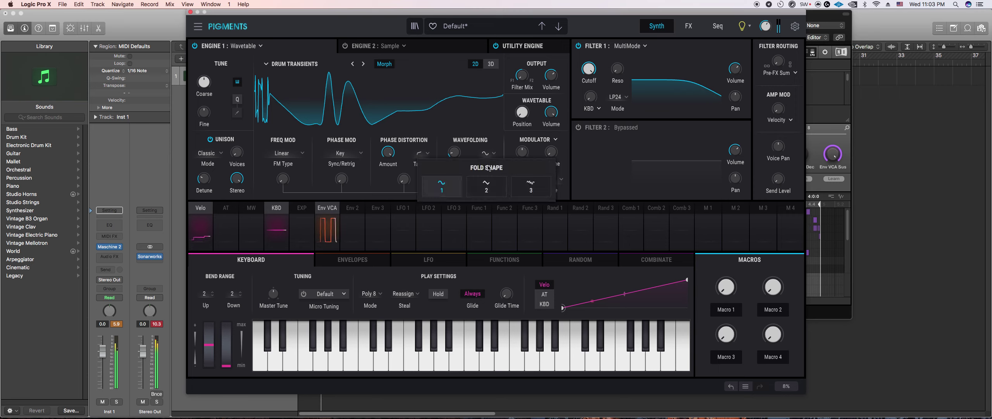
click(466, 179)
drag(465, 179, 472, 180)
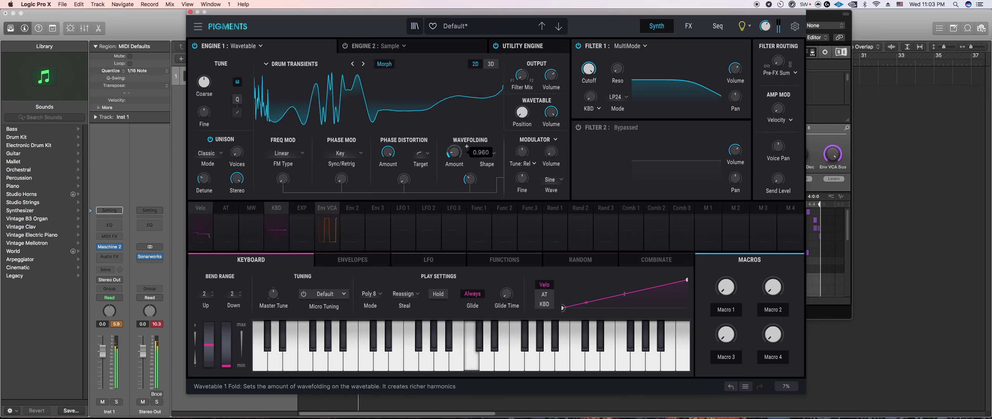
Step: Raise Engine 1's frequency and phase modulation amounts, and advance the wavetable position
drag(283, 178, 283, 149)
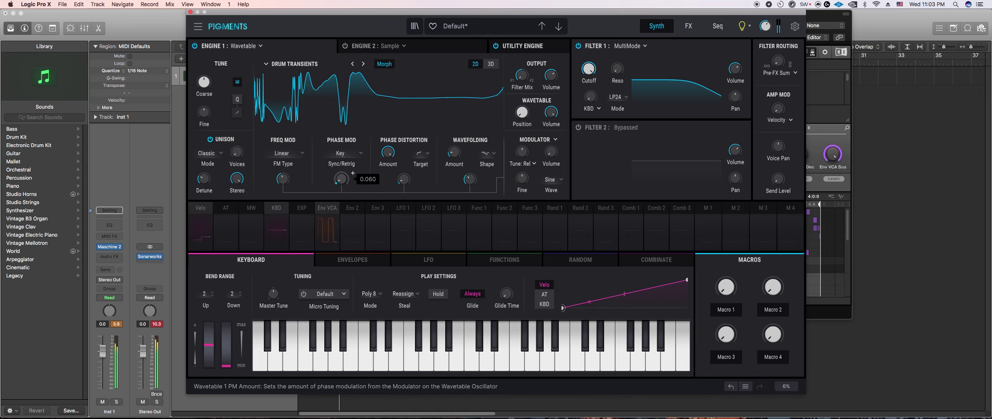
drag(338, 183, 339, 171)
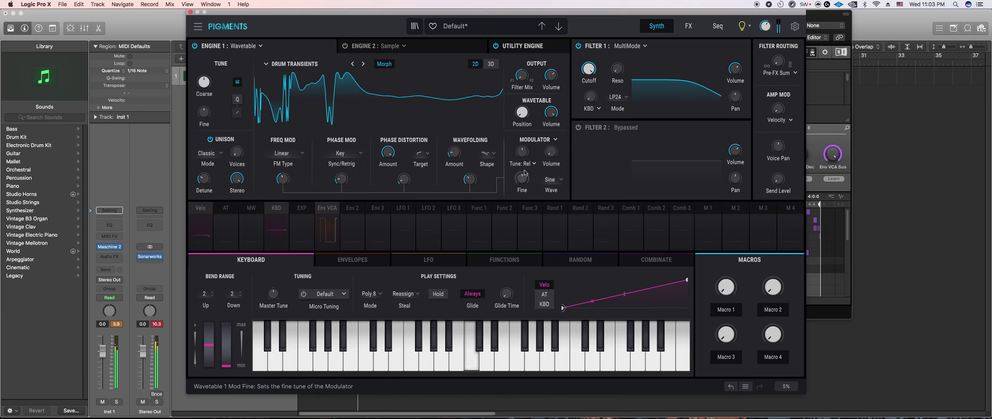
mouse_move(522, 102)
mouse_down()
mouse_move(533, 107)
mouse_move(522, 106)
mouse_move(522, 91)
mouse_up()
scroll(533, 106, up, 1)
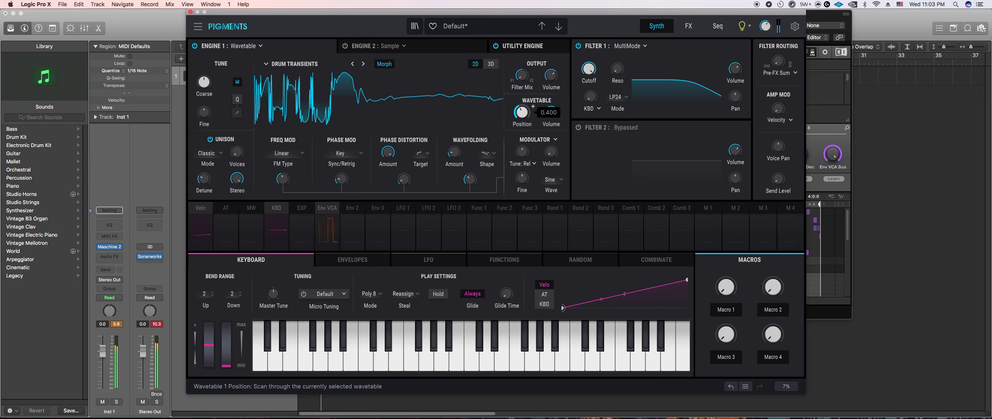
drag(522, 117, 521, 106)
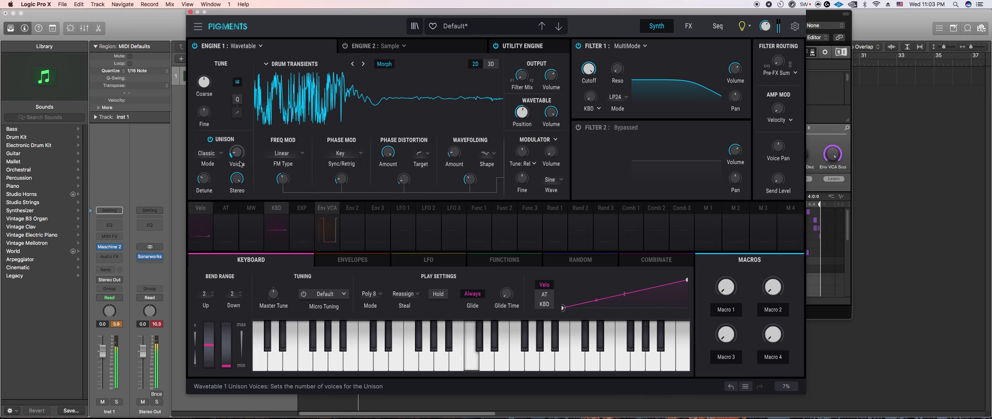
Step: Shape Env VCA into a short pluck with minimal attack and no sustain, adjust its release and enable ADR mode
click(330, 247)
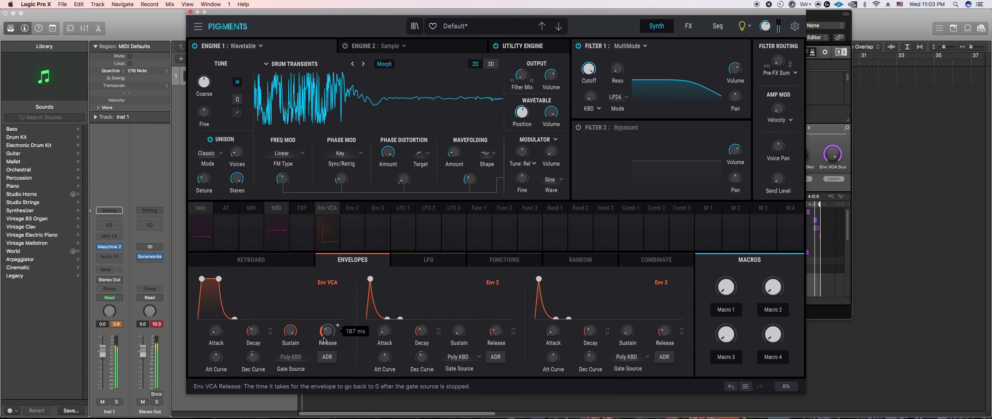
drag(217, 333, 218, 344)
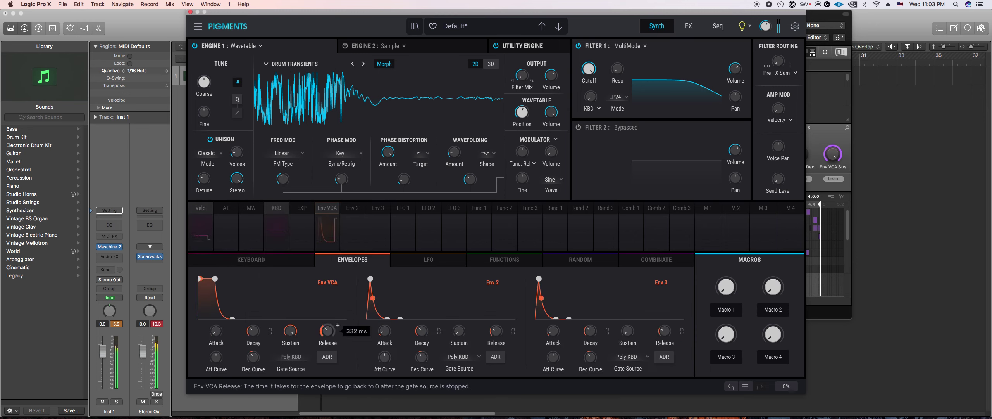
scroll(300, 325, down, 2)
scroll(327, 329, up, 3)
click(327, 357)
mouse_move(264, 325)
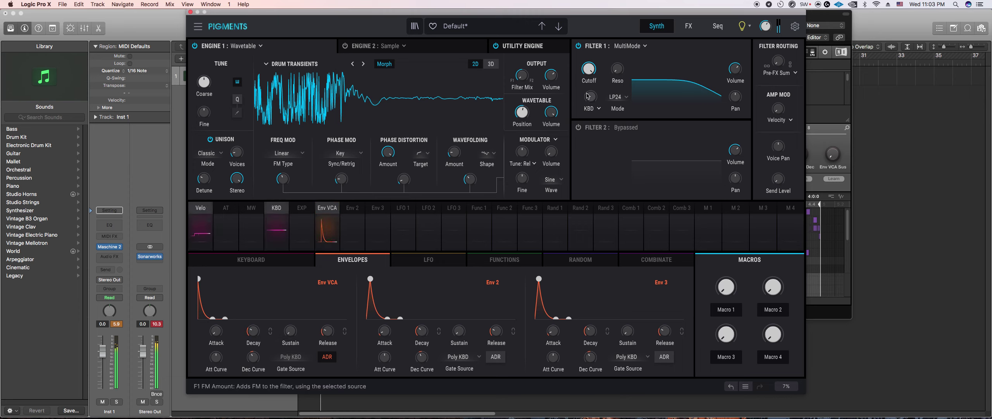
mouse_move(226, 325)
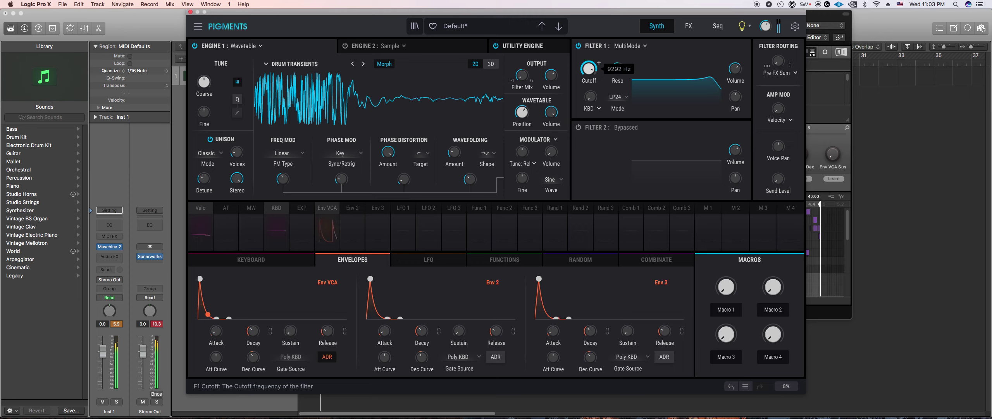
Step: Change Filter 1's type to Phaser, with feedback about 0.975 and cutoff about 7404 Hz
click(618, 97)
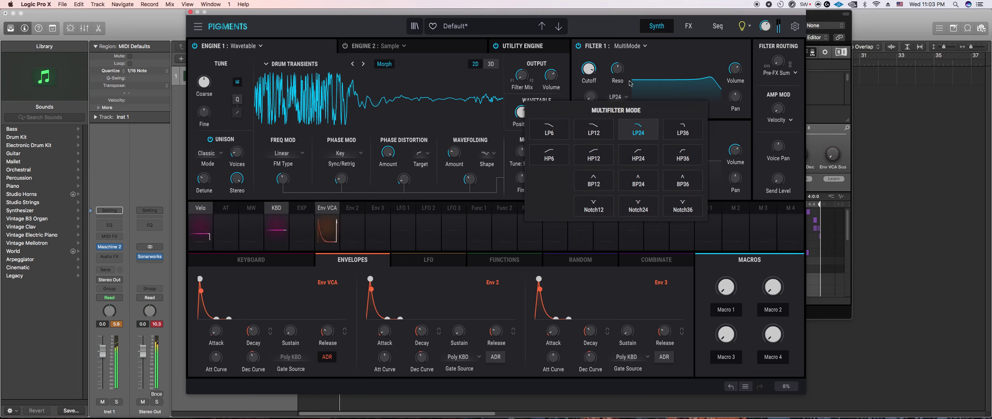
click(631, 46)
click(631, 46)
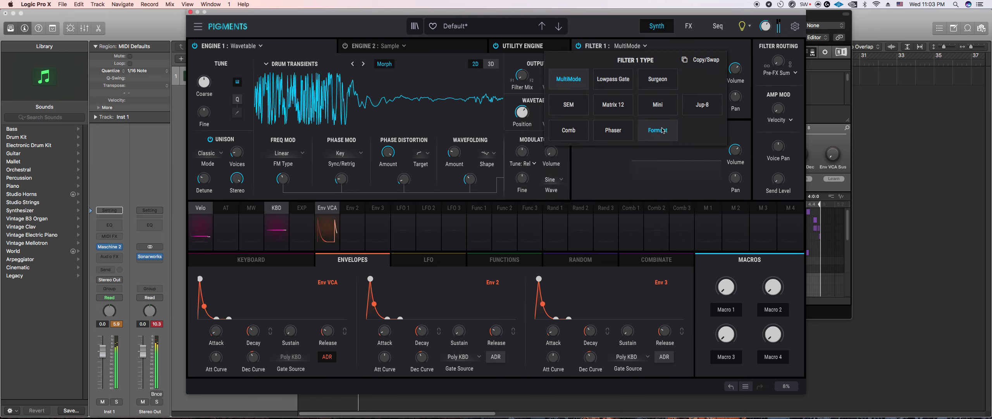
click(613, 130)
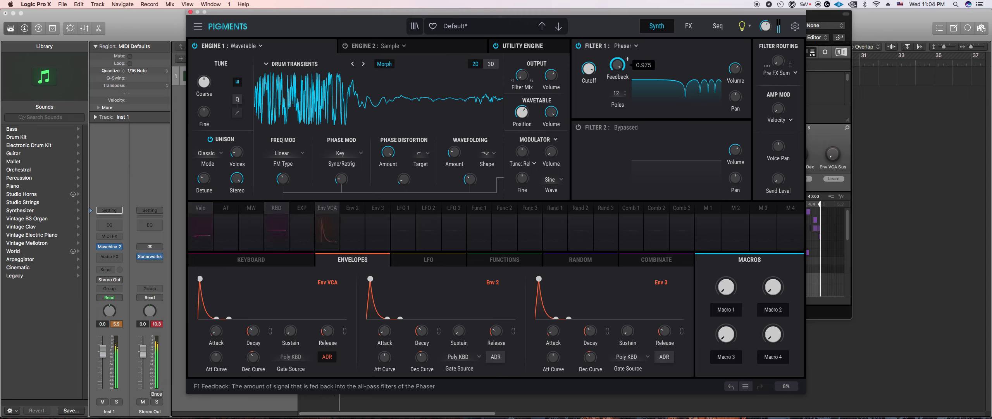
drag(589, 69, 589, 72)
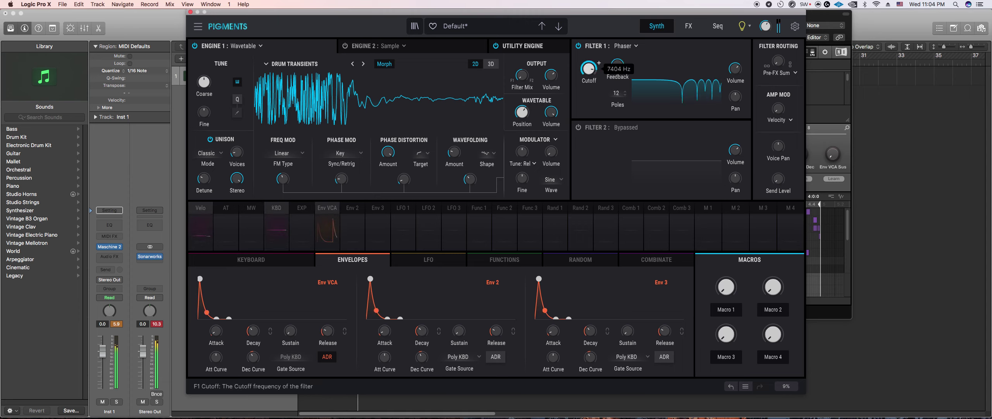
Step: Activate Filter 2 and change its type to Comb, with its frequency around 351 Hz
click(631, 128)
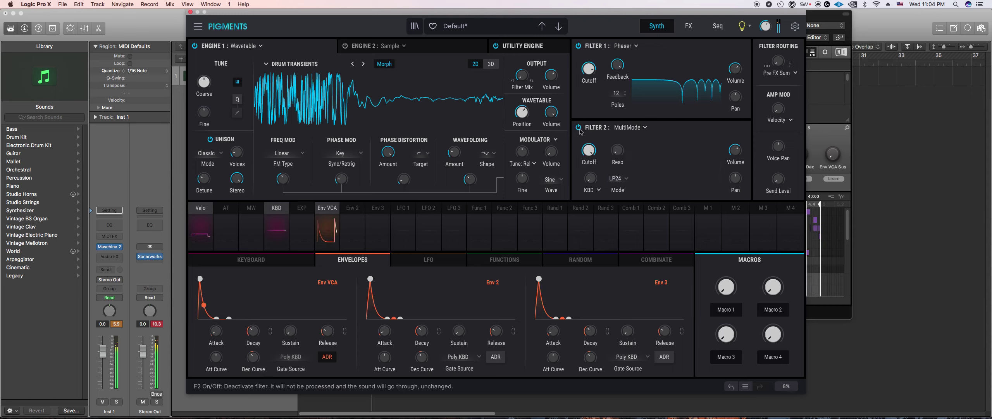
click(632, 130)
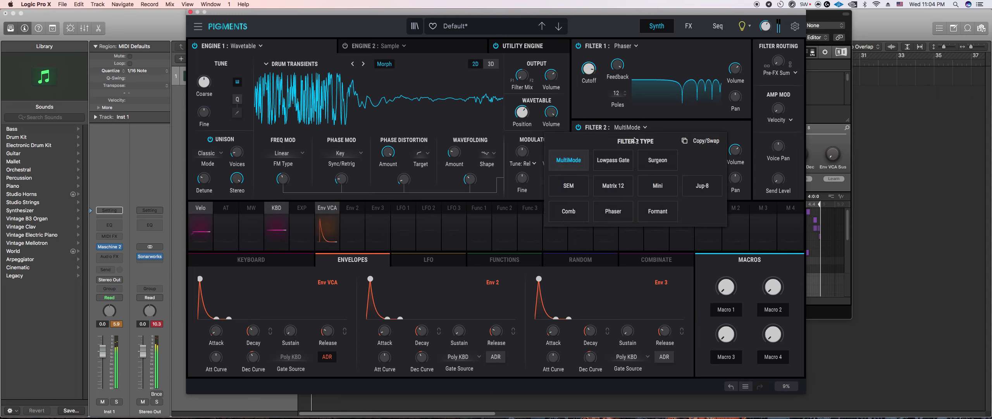
click(585, 212)
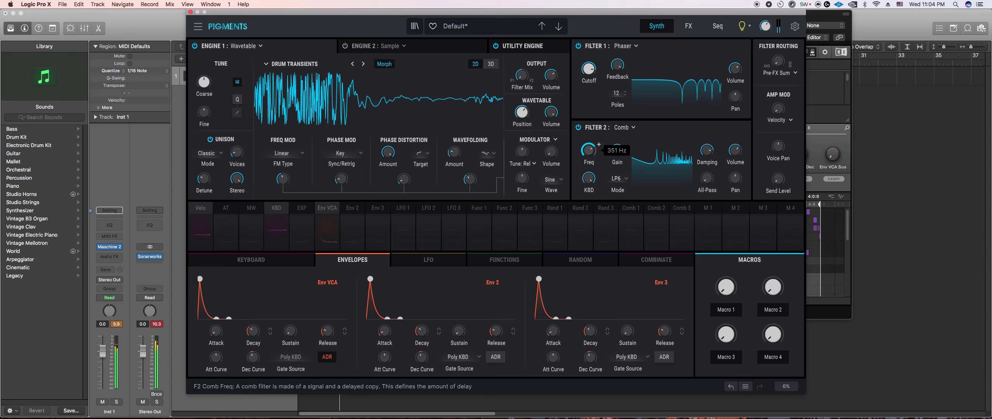
Step: Set Filter 2's comb mode to HP6, adjust its frequency and damping, and set the gain to about 0.990
click(619, 178)
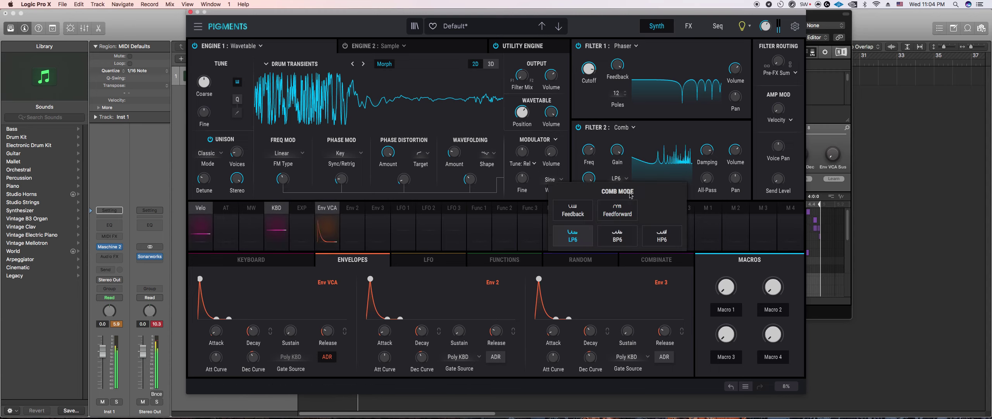
click(603, 160)
drag(589, 150, 588, 143)
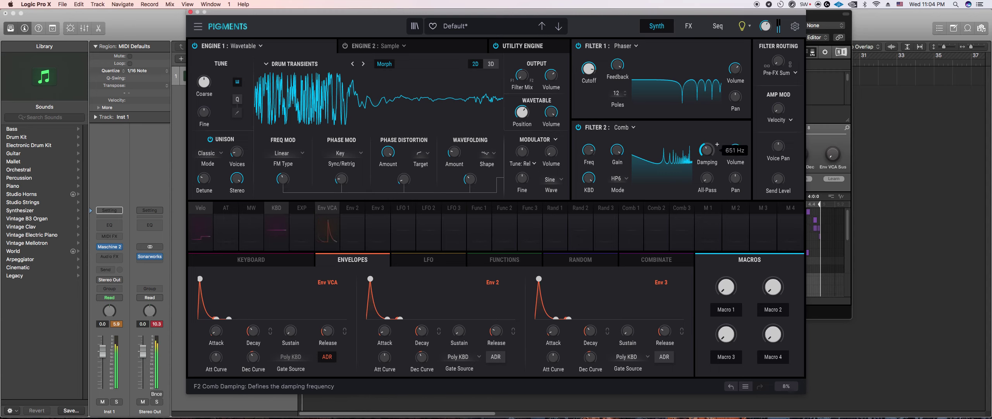
drag(707, 150, 707, 178)
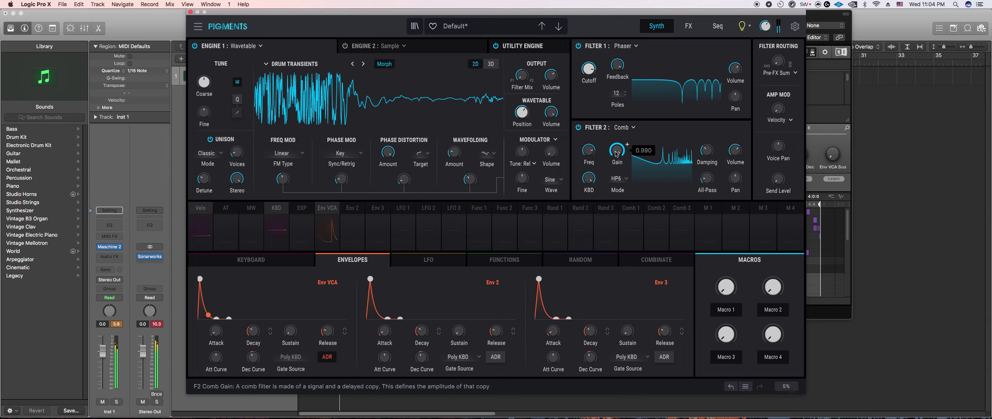
Step: Fine-tune the sound by adjusting Filter 2's comb frequency, Engine 1's wavetable position and Env VCA's decay
drag(589, 150, 589, 159)
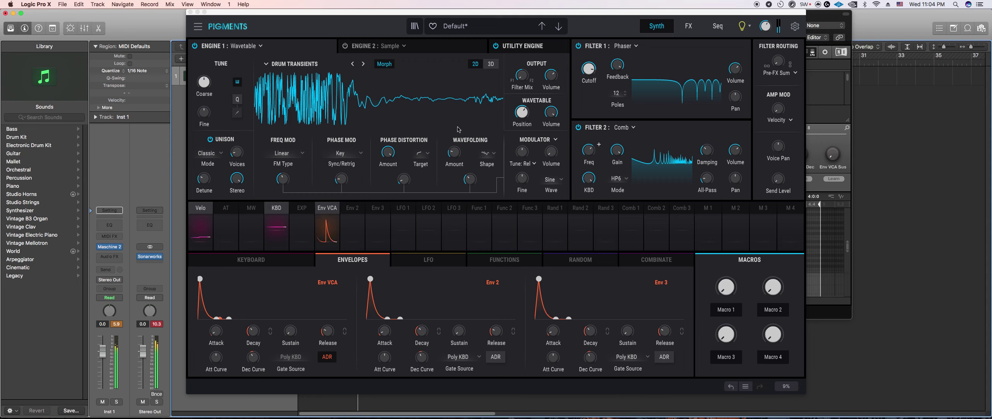
drag(523, 115, 523, 99)
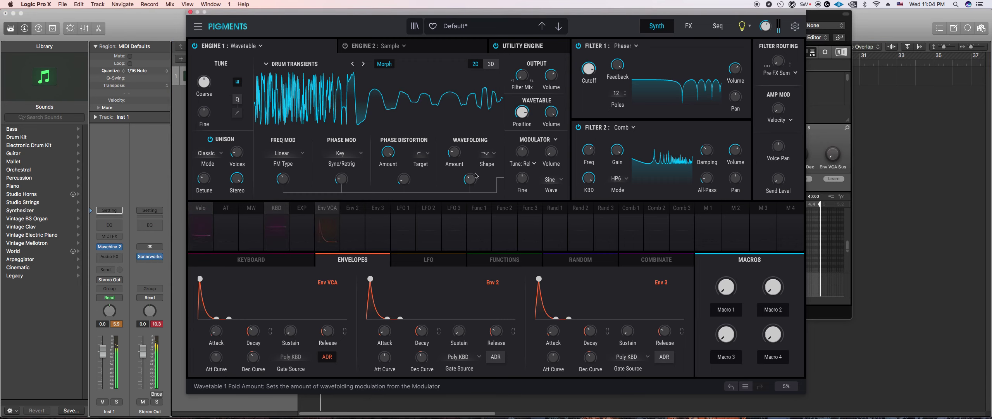
drag(254, 331, 254, 328)
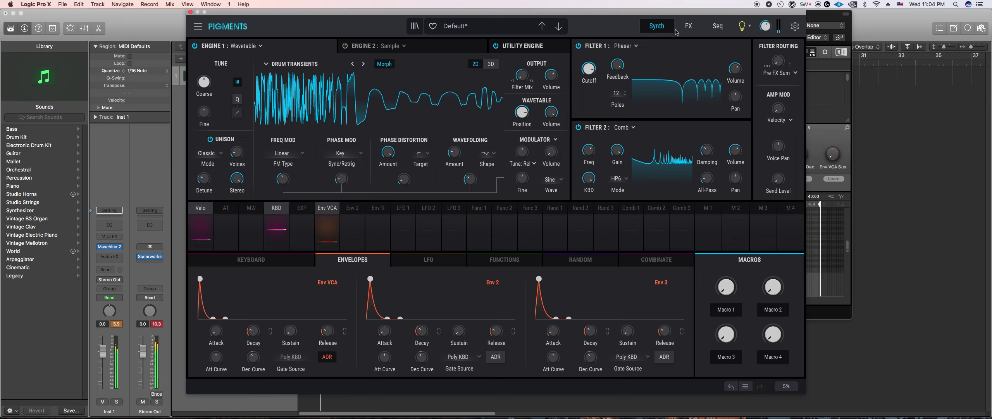
Step: Replace the Delay in the first FX A slot with a Reverb and adjust its dry/wet mix and decay
click(689, 26)
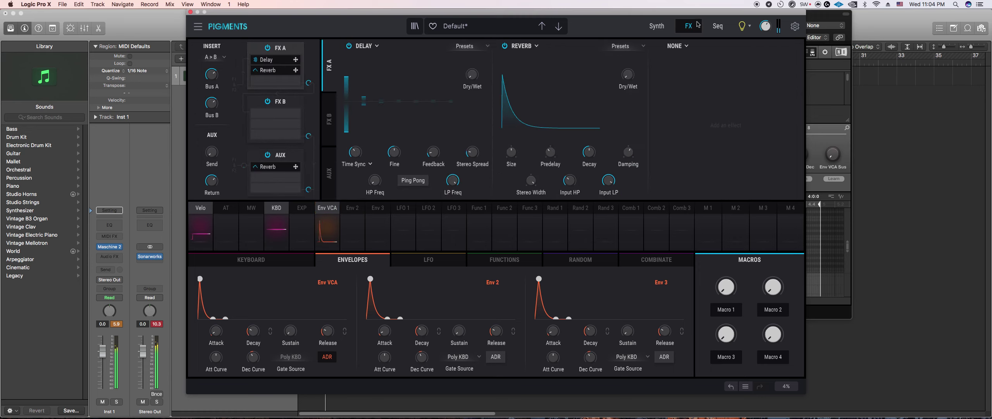
click(376, 47)
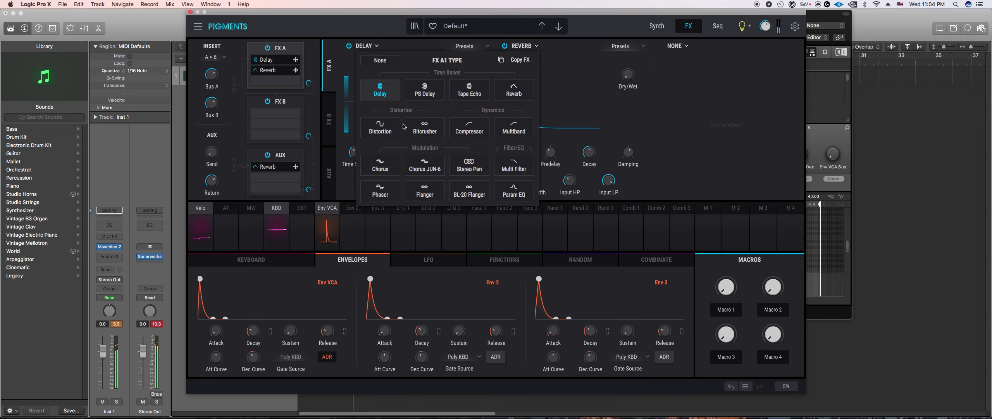
click(509, 96)
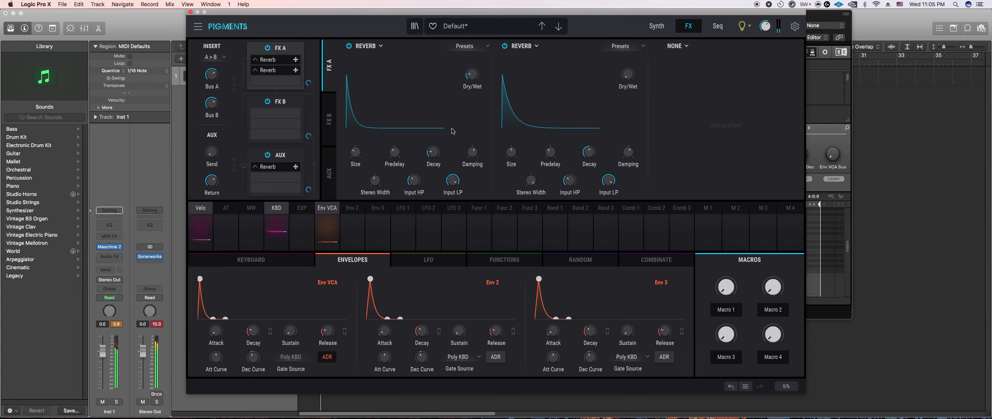
Step: Open the effect type choices for the second FX A slot
click(525, 46)
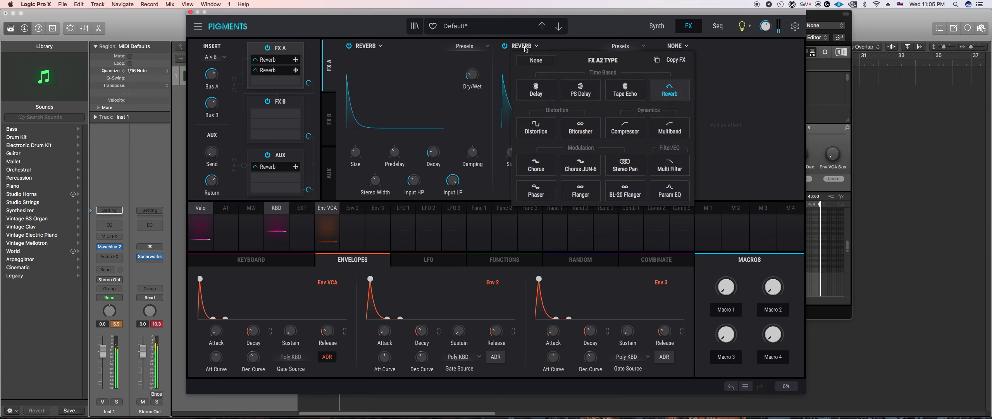
Step: Replace the reverb in the second FX A slot with a Compressor, lower its threshold and raise its ratio, leaving makeup off
click(625, 128)
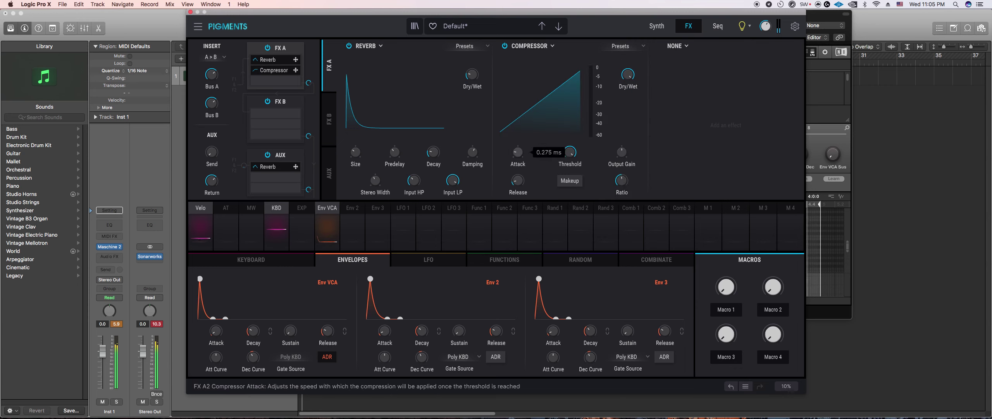
drag(570, 152, 570, 168)
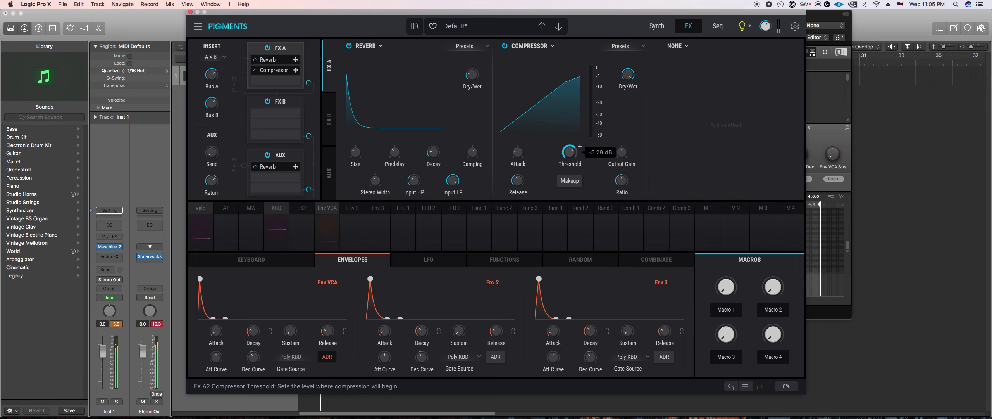
drag(622, 152, 570, 159)
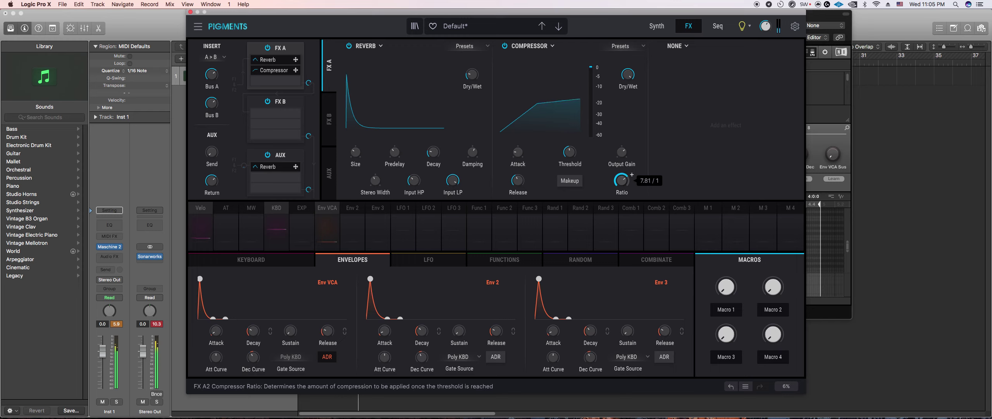
click(570, 180)
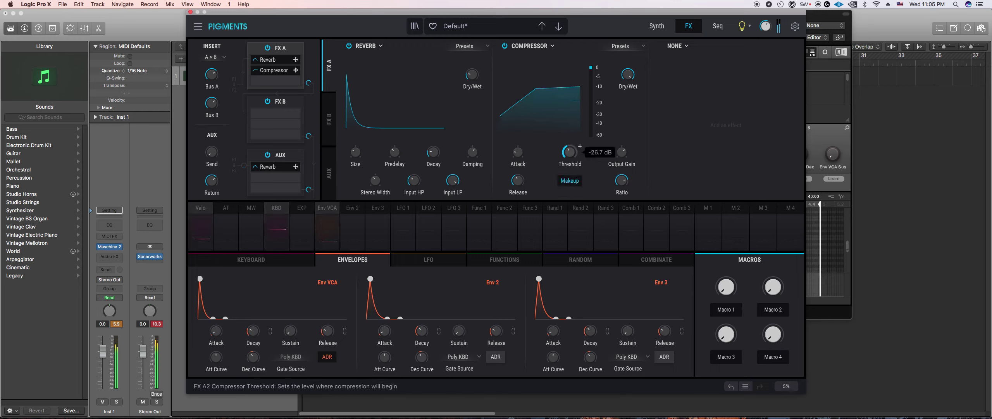
click(569, 181)
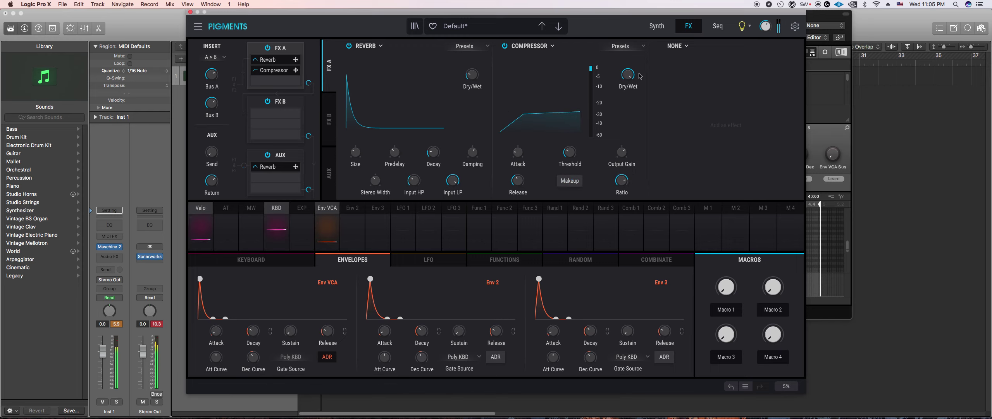
Step: Set the compressor's dry/wet mix to about 53 %, its ratio to 19.7:1 and its attack to 0.157 ms
drag(628, 75, 628, 85)
drag(622, 152, 622, 149)
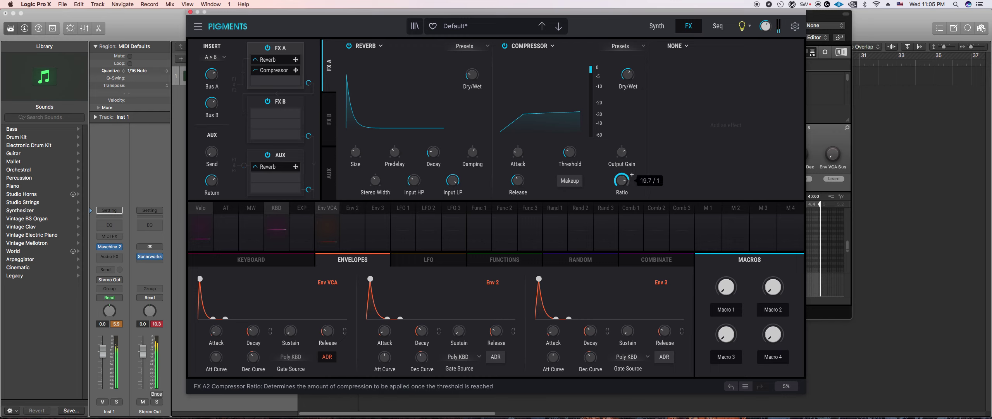
mouse_move(628, 79)
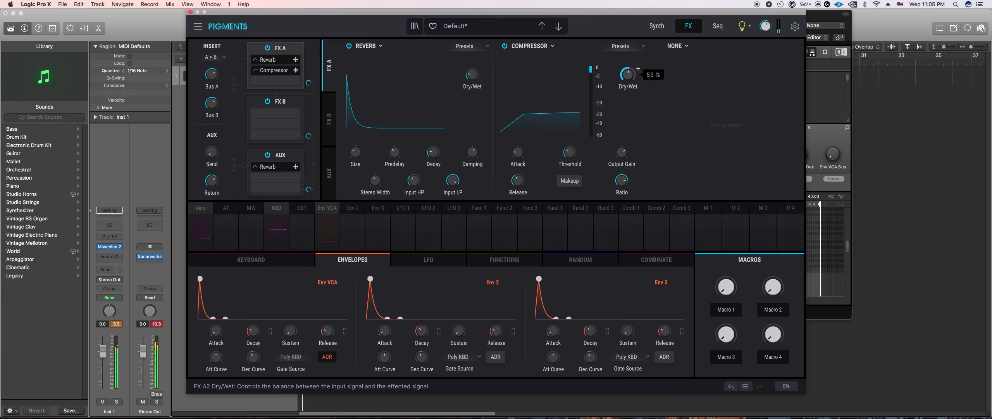
mouse_move(518, 153)
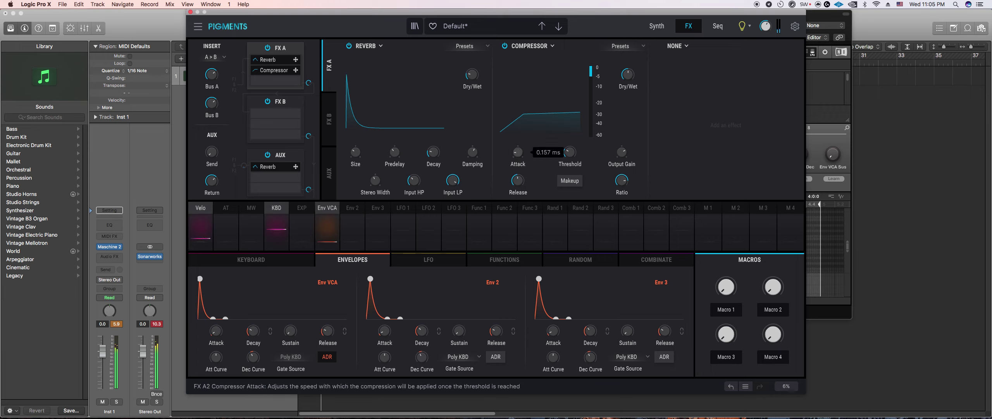
Step: Load the Multiband effect into the empty third slot of FX A
click(665, 60)
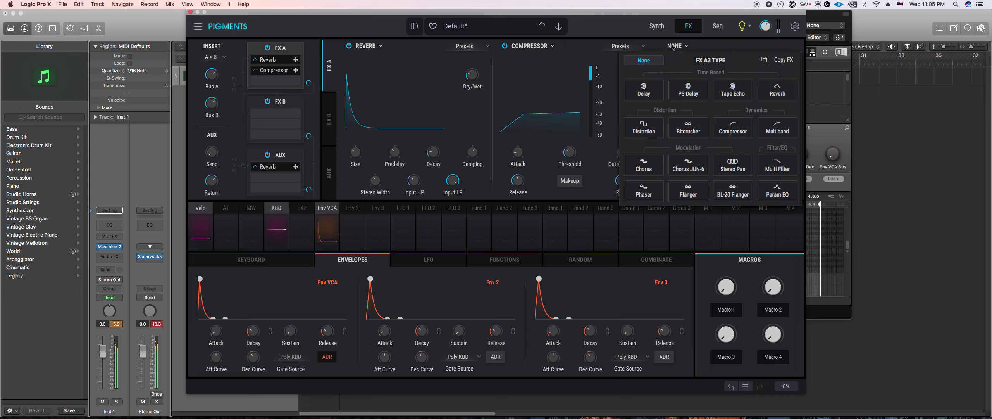
click(772, 129)
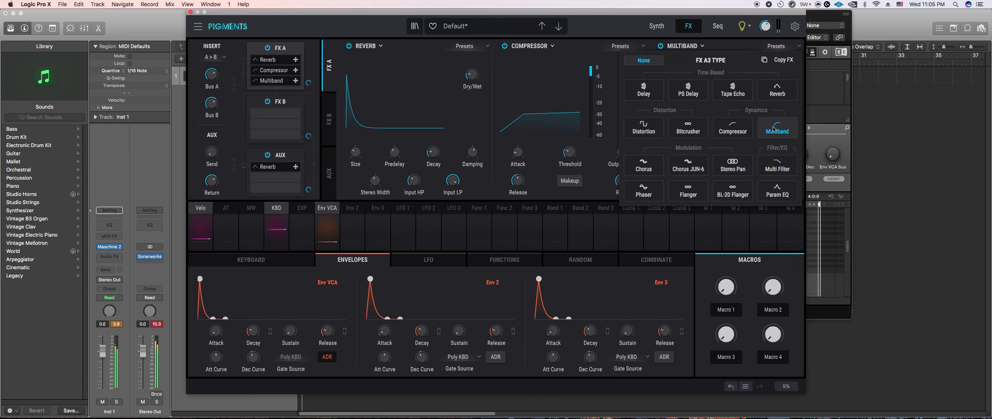
mouse_move(743, 95)
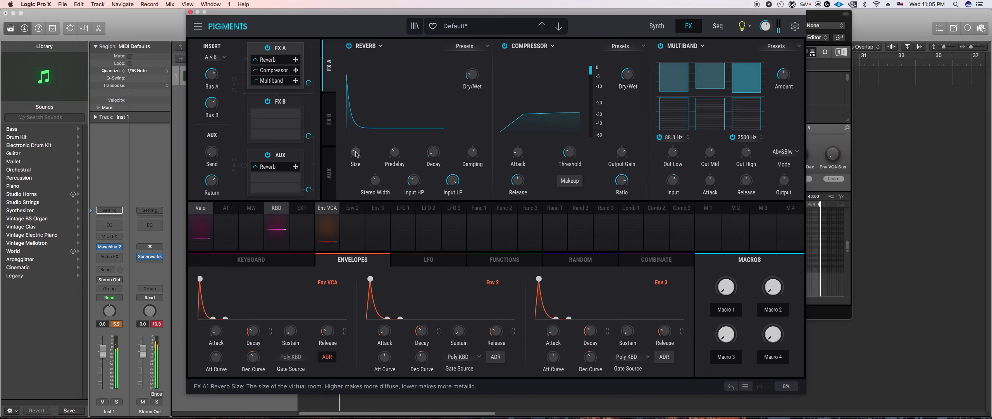
mouse_move(472, 152)
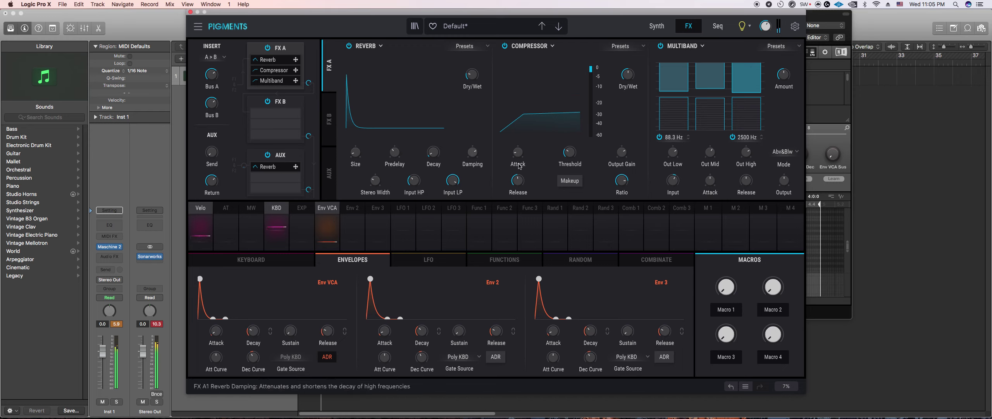
mouse_move(471, 85)
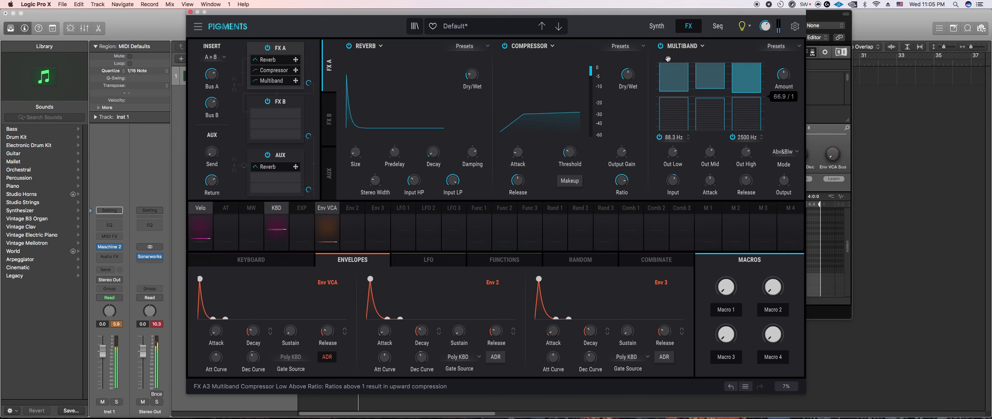
Step: Switch to the Maschine 2 window and open the second Pigments sound's notes in the piano roll
click(814, 140)
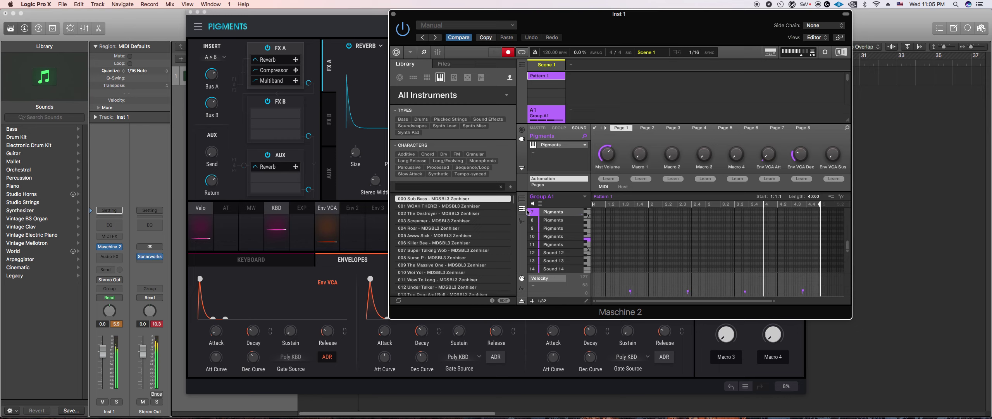
scroll(550, 219, up, 6)
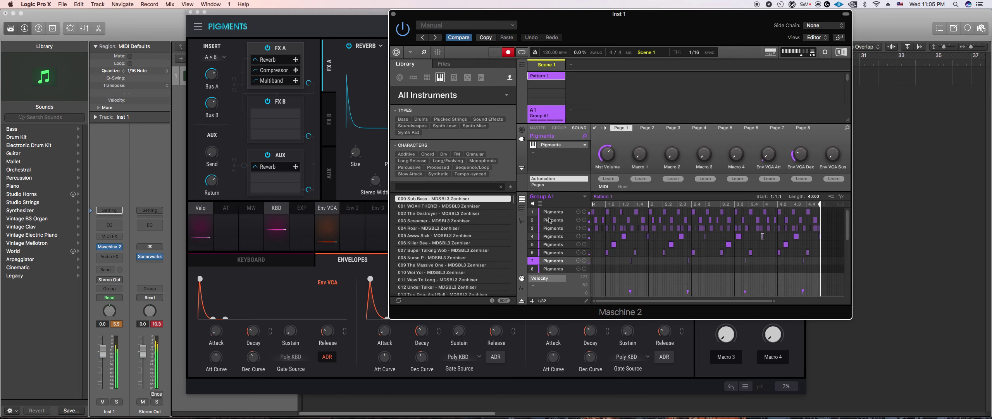
click(542, 220)
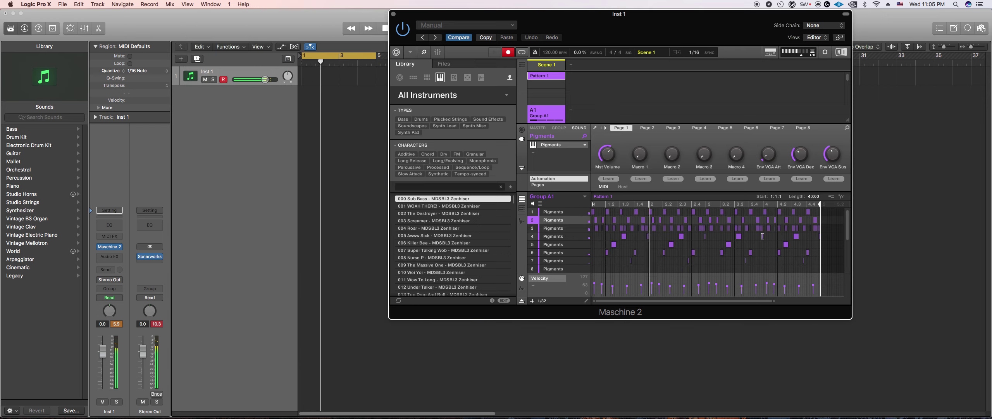
click(523, 209)
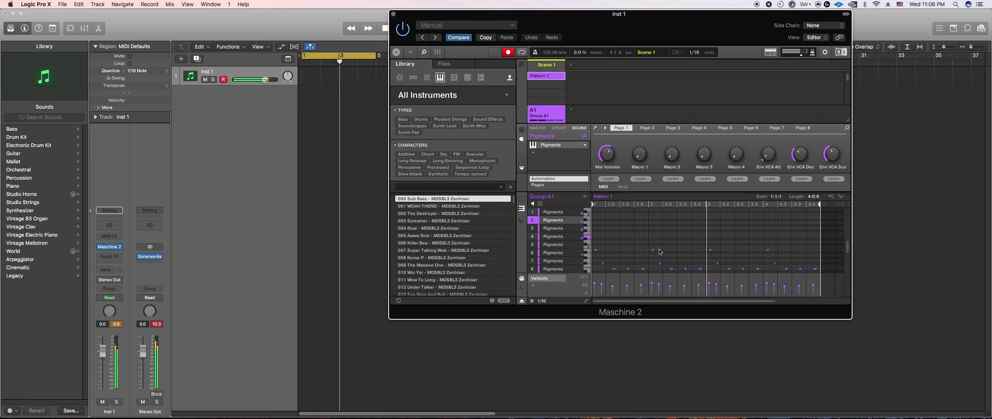
Step: Lower the high notes at the start of bars 2, 3 and 4, with the step grid set to 1/16
drag(633, 245, 772, 253)
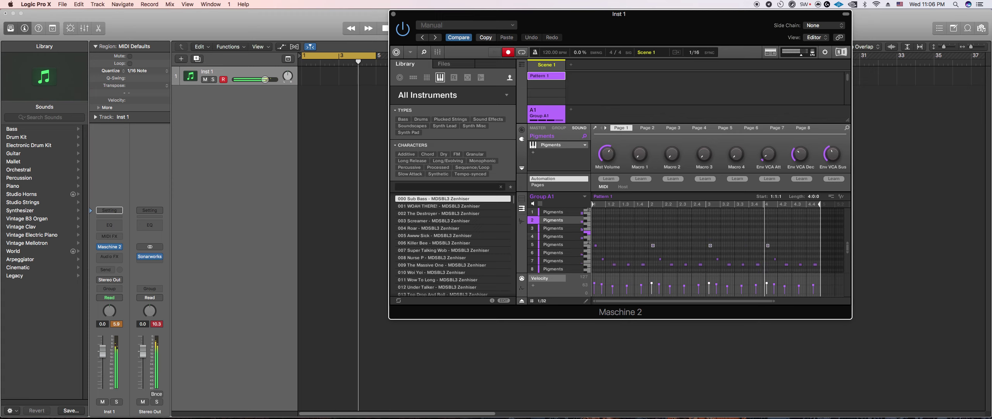
mouse_move(653, 246)
mouse_down()
mouse_move(655, 259)
mouse_move(653, 248)
mouse_up()
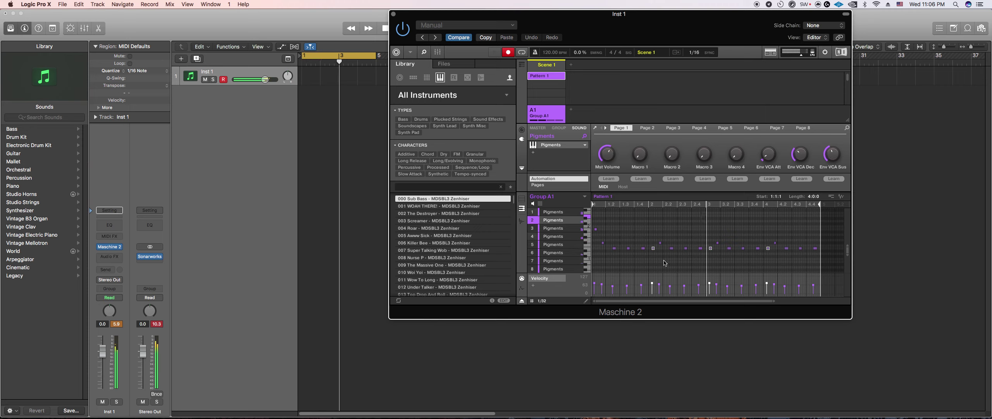
key(super+z)
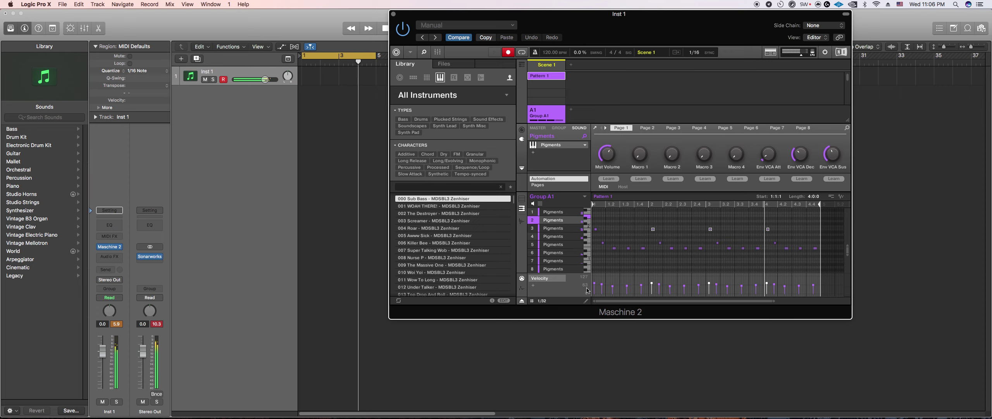
click(541, 301)
click(553, 206)
drag(653, 231, 653, 243)
scroll(654, 244, down, 1)
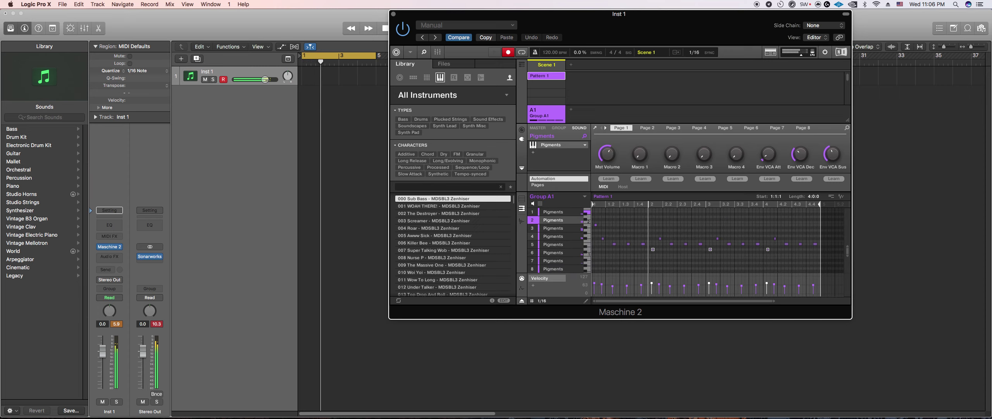
click(681, 257)
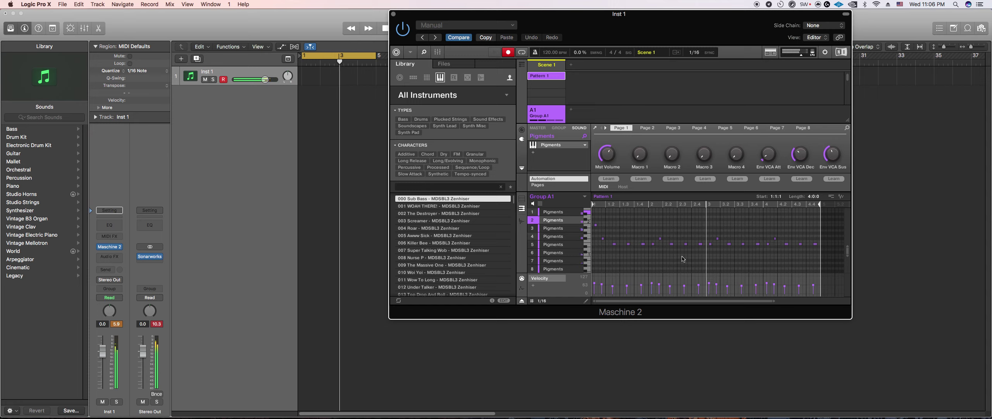
Step: Lower the second high note of bars 2, 3 and 4 to the pitch of the repeating lower notes
drag(656, 234, 672, 233)
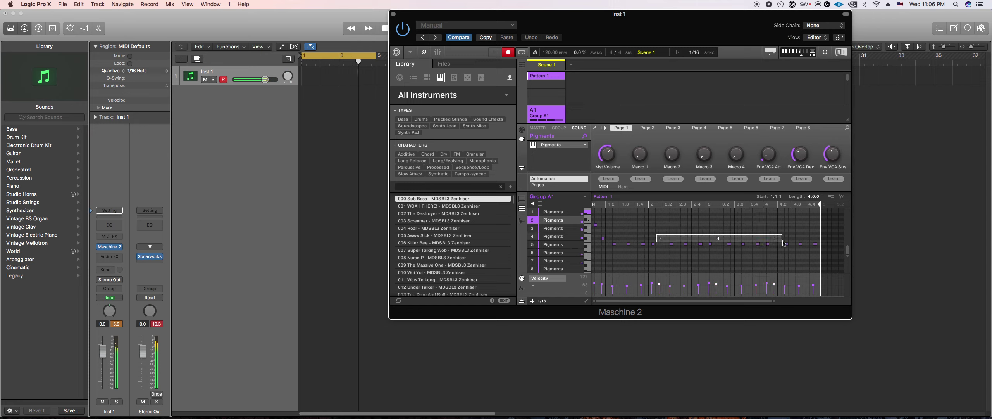
mouse_move(785, 235)
mouse_down()
mouse_move(648, 242)
mouse_move(661, 244)
mouse_up()
click(691, 263)
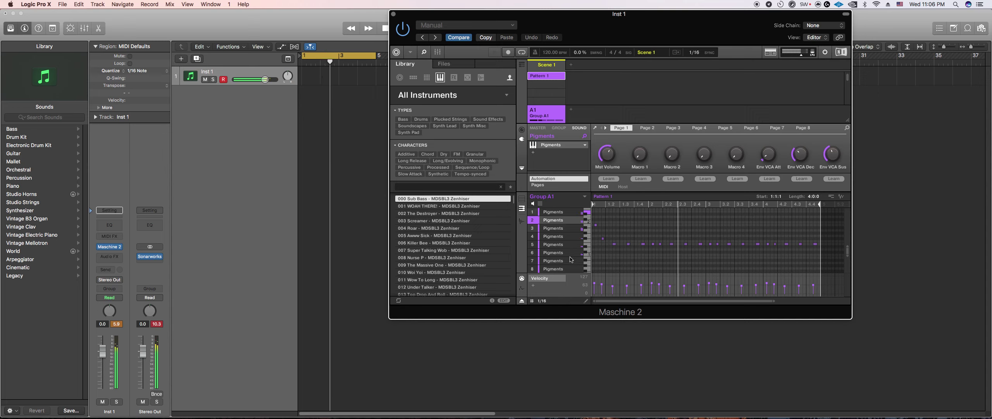
Step: Return to the group pattern view, select the seventh Pigments sound and show its notes in the piano roll
click(522, 199)
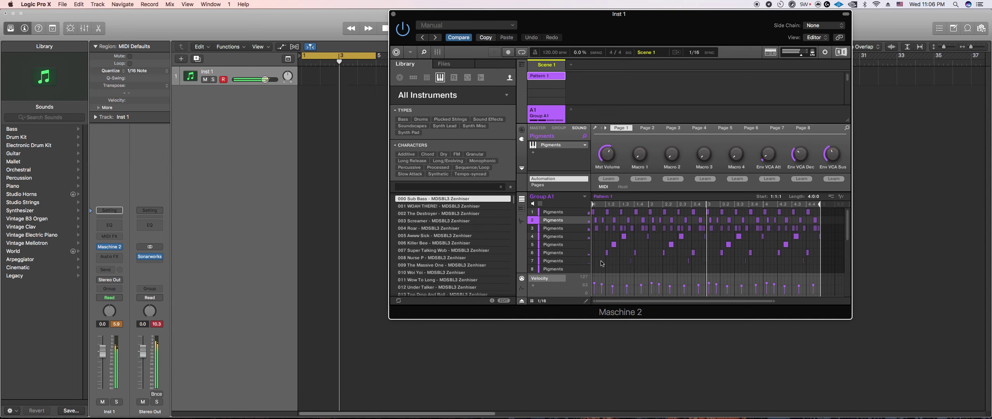
click(623, 261)
click(818, 300)
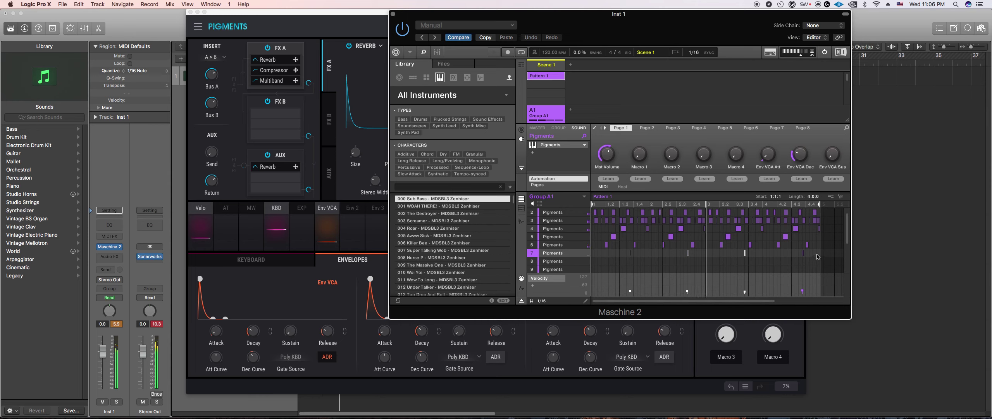
key(k)
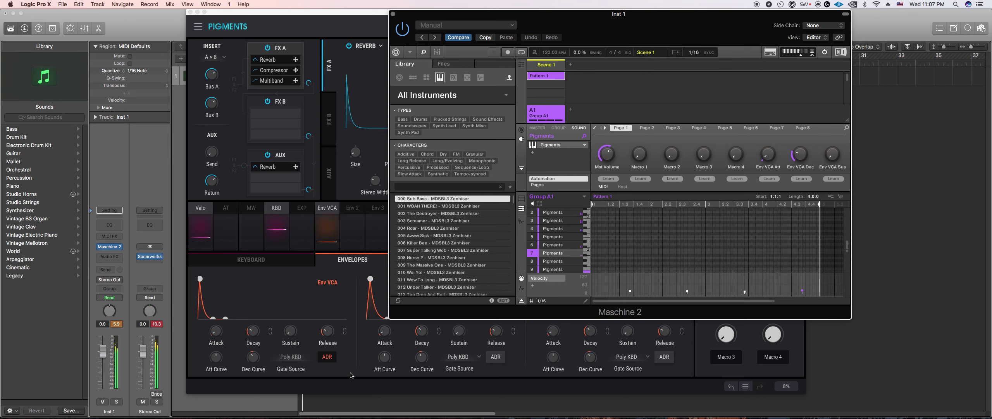
Step: Open the keyboard settings in the seventh sound's Pigments window, adjust the glide time, and review the Synth and FX pages
click(343, 378)
click(273, 263)
drag(506, 299, 507, 294)
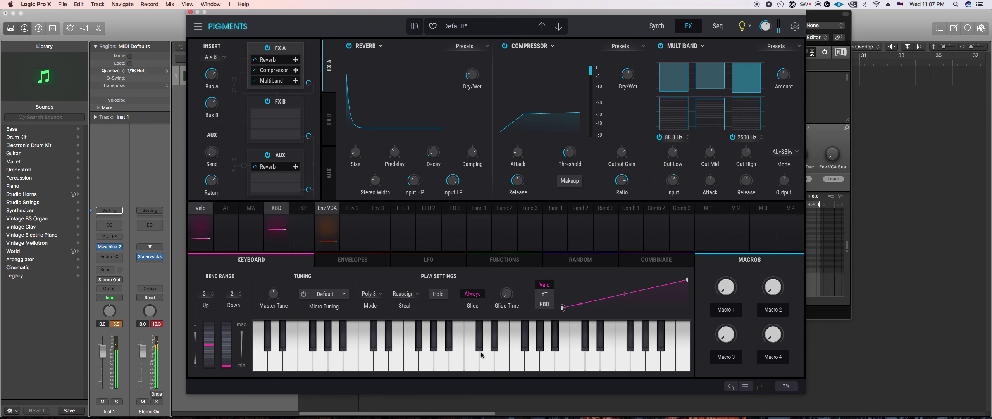
click(658, 26)
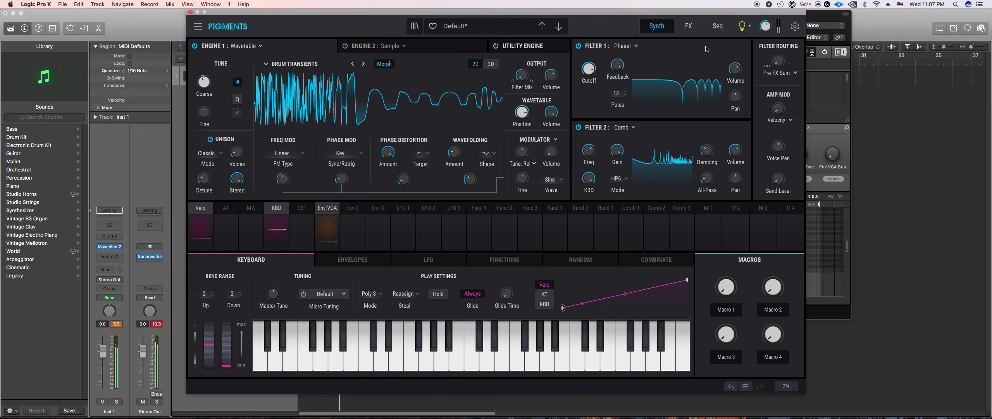
click(689, 27)
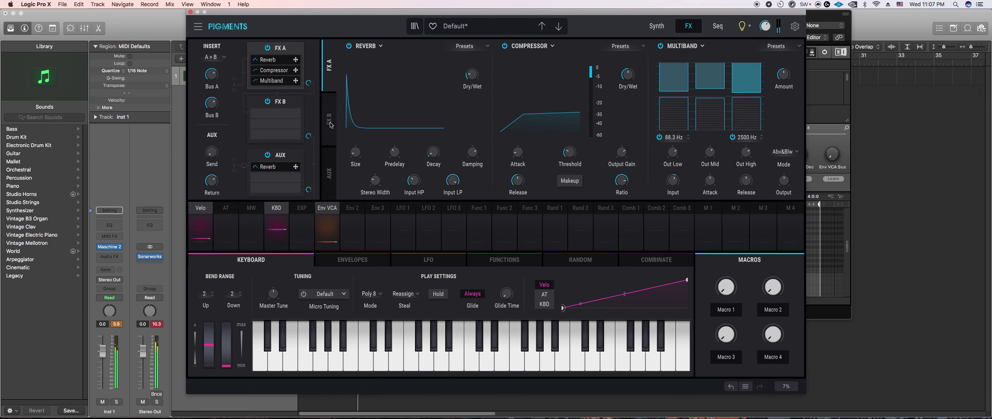
Step: Return to Maschine 2 and select the newly recorded note near the middle of bar 2 on the seventh sound
click(820, 133)
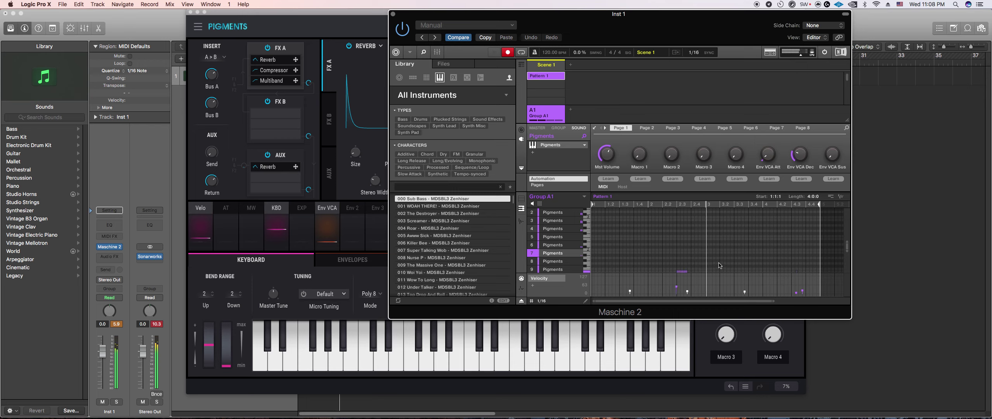
click(684, 271)
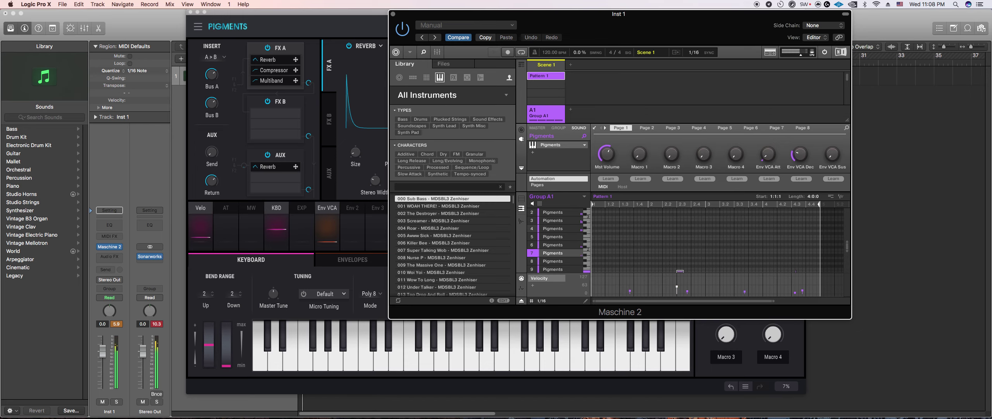
Step: Select the eighth Pigments sound, load the Bromellite wavetable from the Pigments 3.5 category into Engine 1, and raise the wavetable position
click(574, 261)
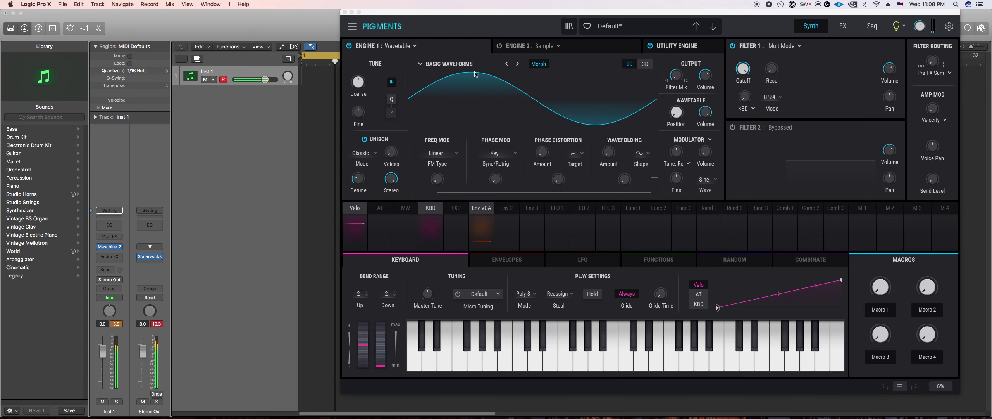
click(491, 89)
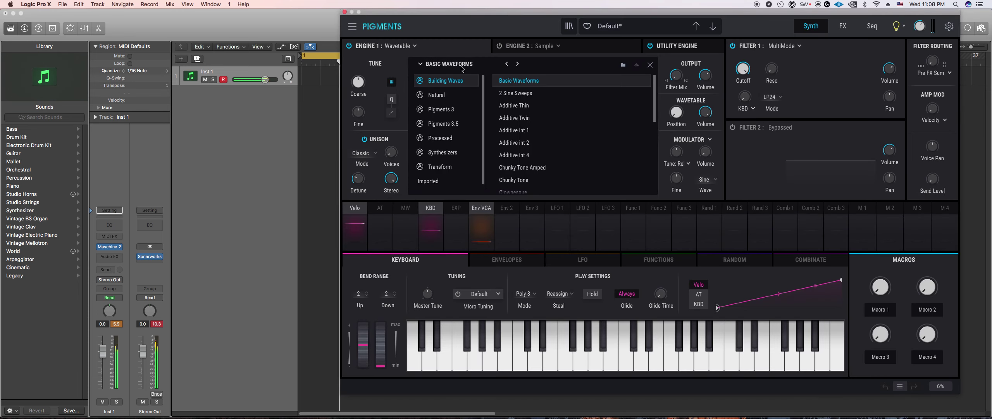
click(454, 124)
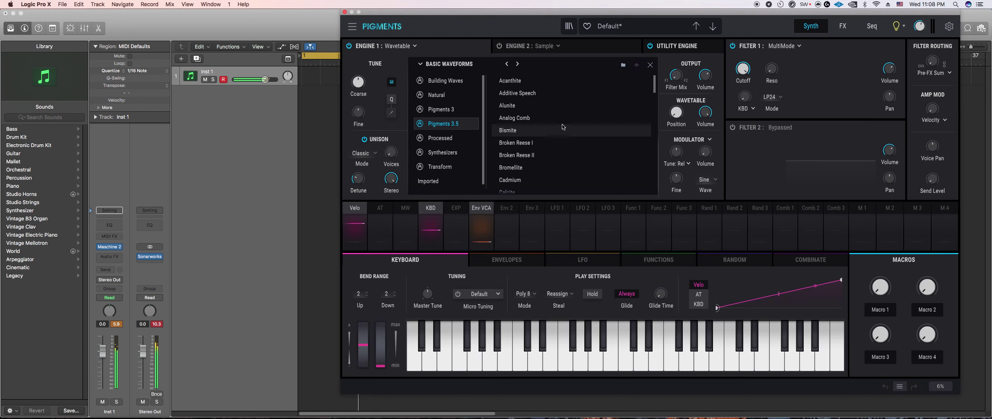
click(562, 142)
click(650, 65)
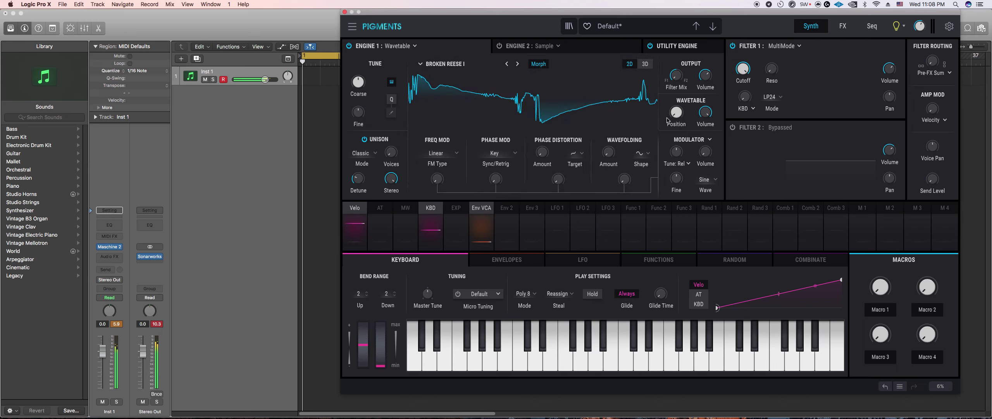
click(517, 64)
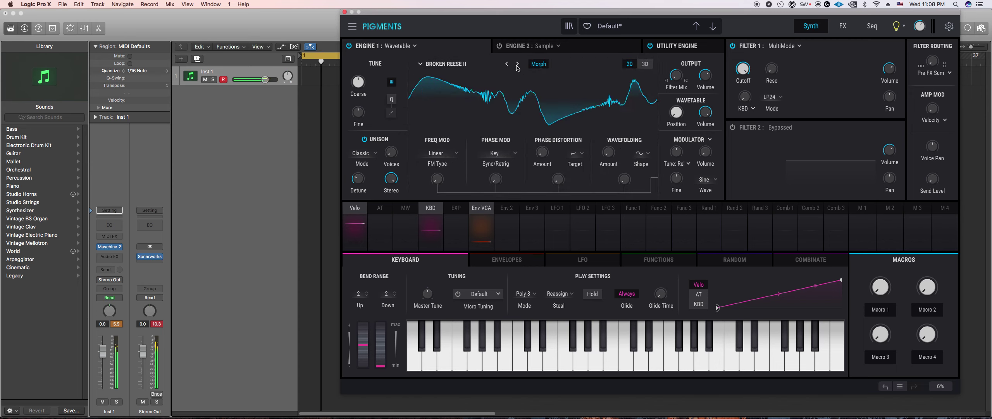
click(517, 64)
drag(676, 112, 676, 103)
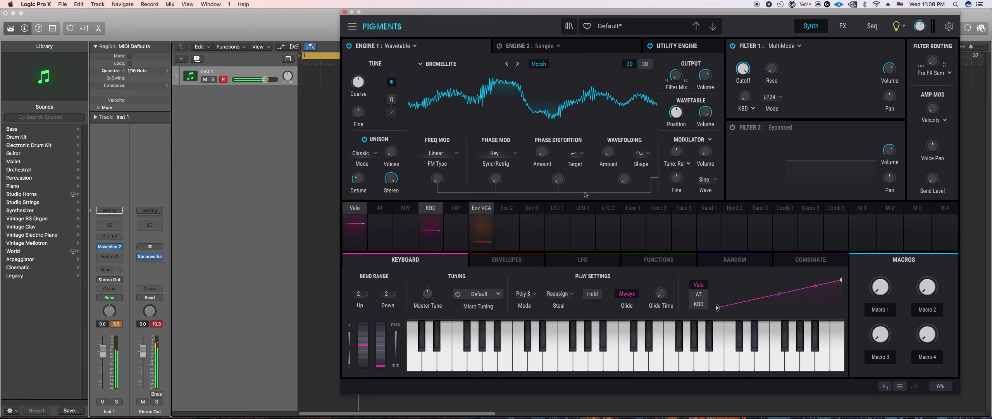
Step: Set the Engine 1 modulator wave to Rumble and raise the phase modulation amount to about 0.160
click(706, 179)
click(616, 234)
mouse_move(492, 180)
mouse_down()
mouse_move(507, 172)
mouse_move(494, 179)
mouse_up()
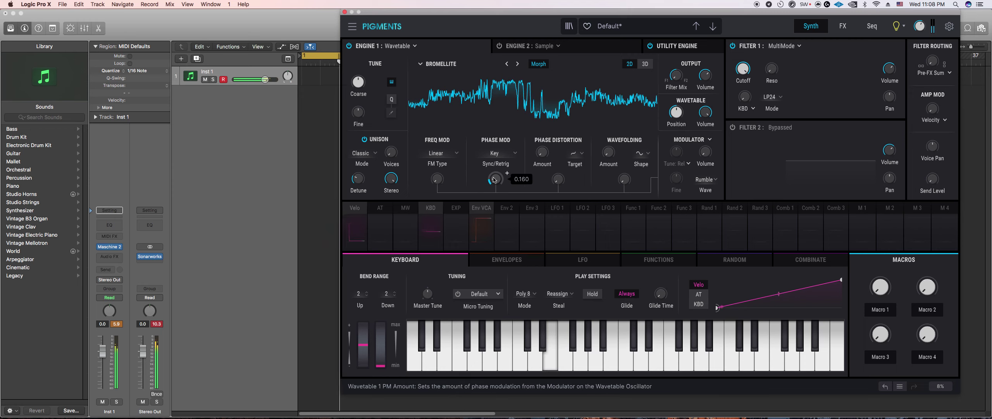
Step: Lower Engine 1's coarse tuning and slightly raise the release of the VCA envelope
drag(358, 82, 358, 95)
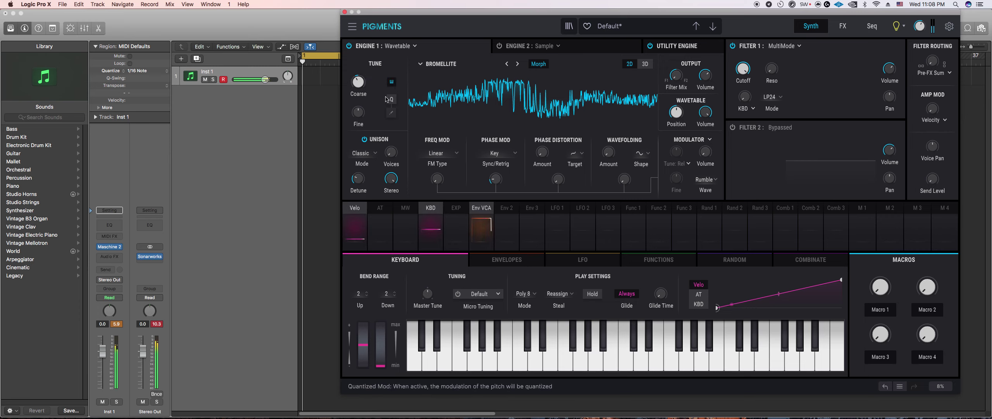
click(481, 229)
drag(485, 332, 485, 325)
Step: Lower the Filter 1 cutoff to about 210 Hz, raise the wavefolding amount to about 0.744, and adjust the filter's resonance
drag(743, 69, 744, 83)
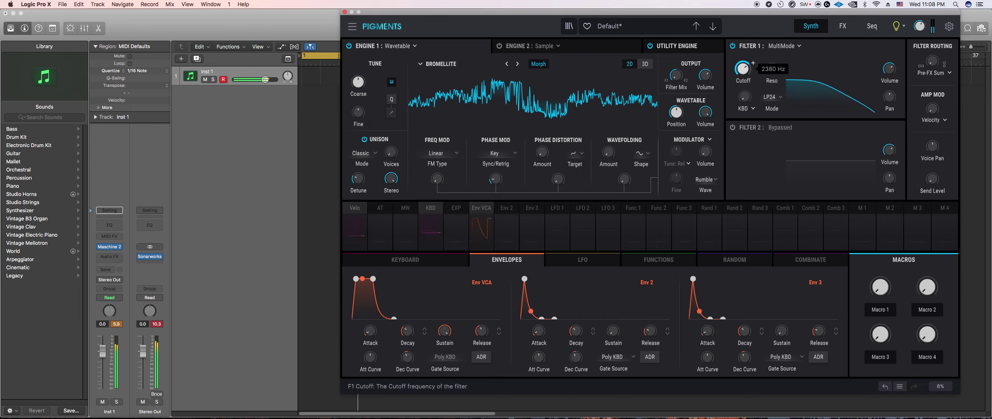
mouse_move(743, 69)
mouse_down()
mouse_move(743, 55)
mouse_move(743, 78)
mouse_up()
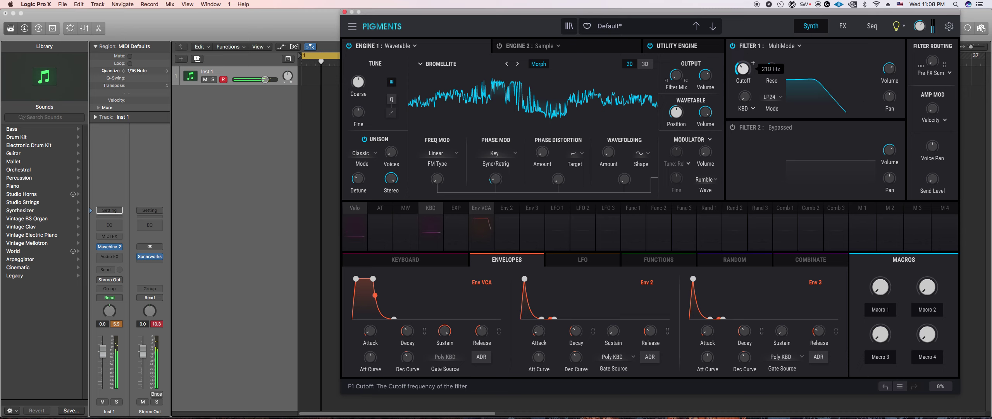
scroll(621, 147, up, 3)
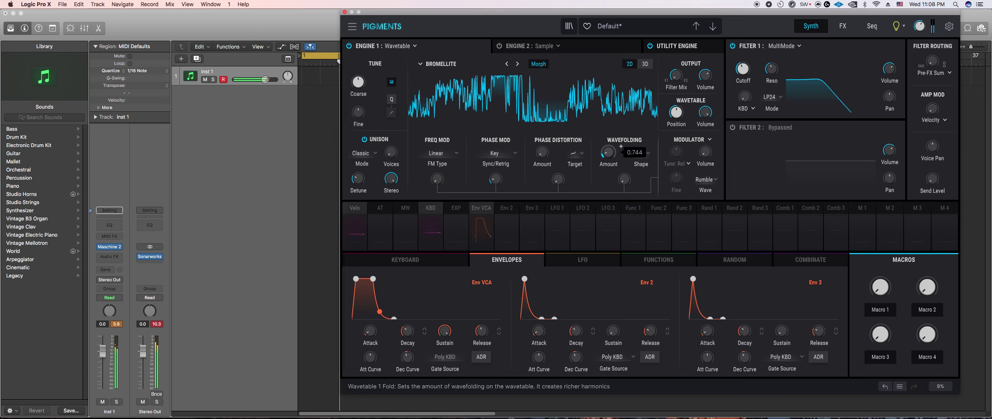
mouse_move(780, 64)
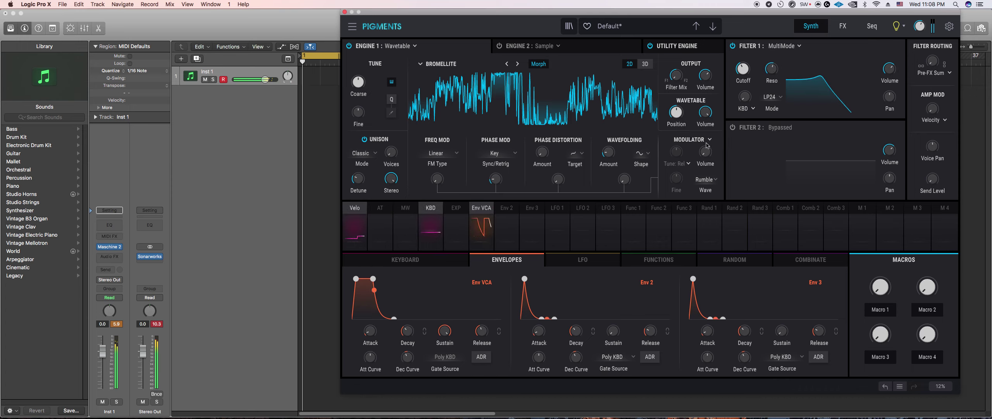
Step: Enable Filter 2, look through its multimode options, and change the filter type to Comb
click(733, 127)
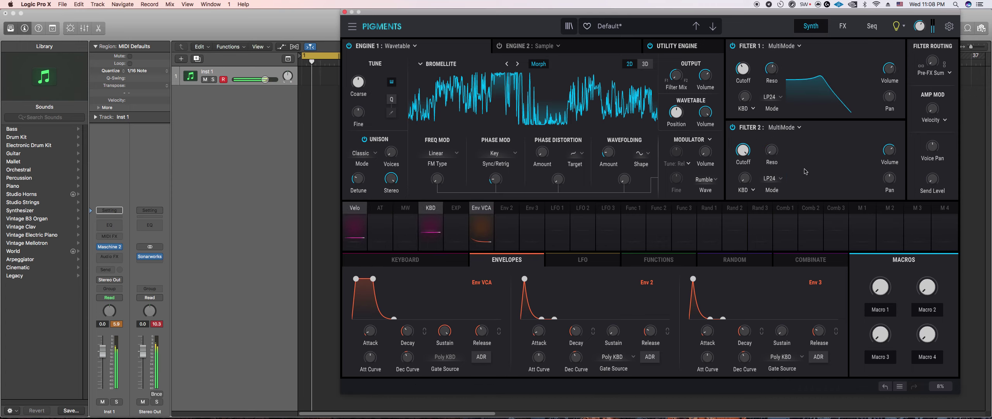
click(771, 178)
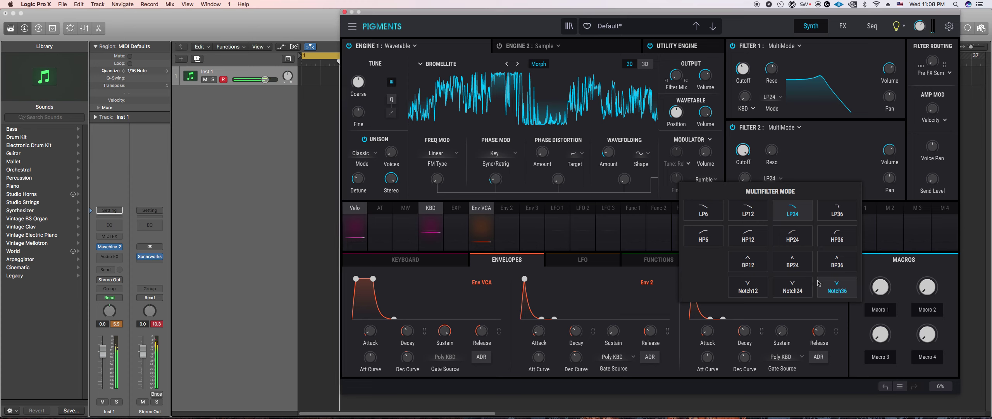
click(801, 149)
click(787, 128)
click(758, 157)
key(space)
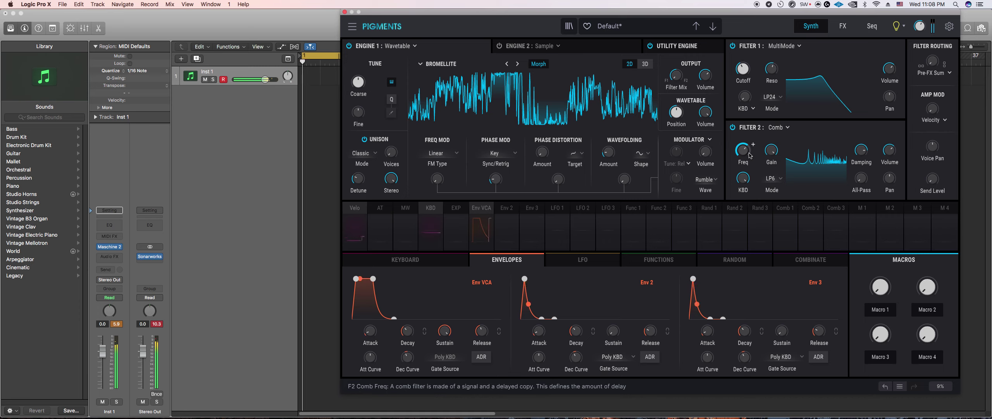
Step: Reduce the VCA envelope's sustain to zero and set the comb filter's mode to BP6
drag(445, 331, 445, 388)
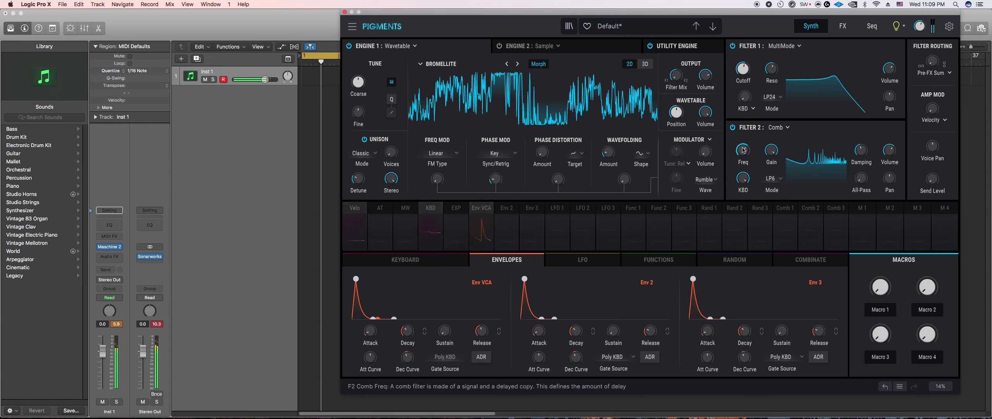
click(772, 178)
click(762, 234)
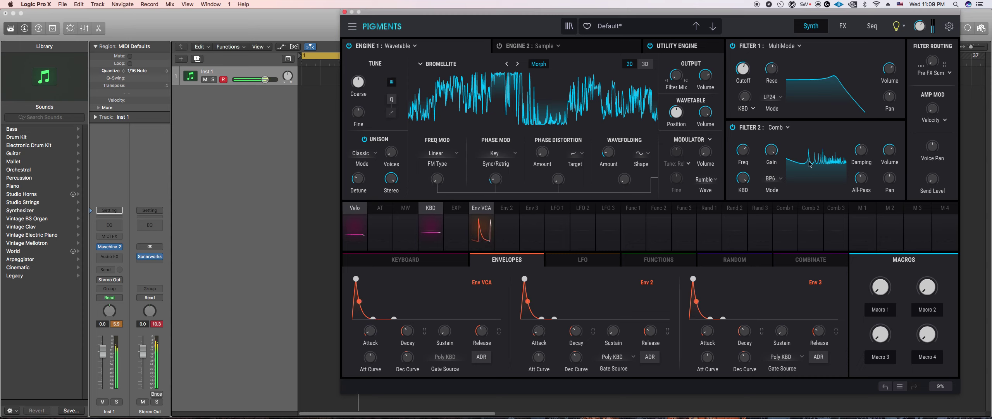
key(space)
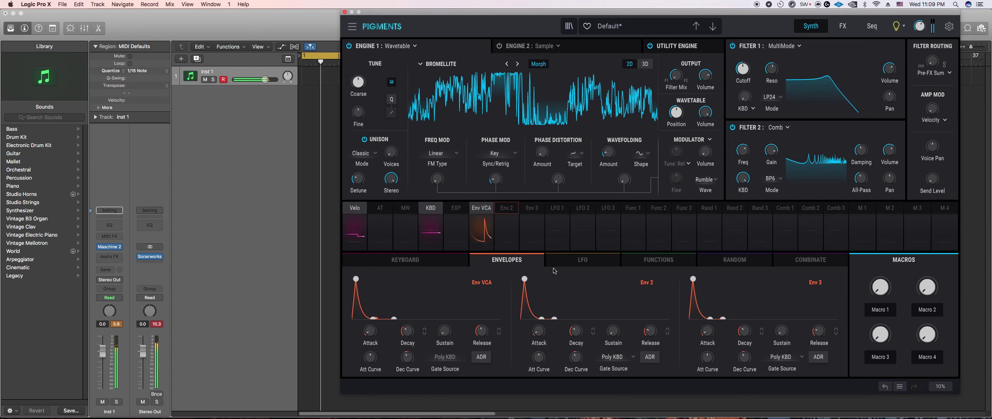
Step: Shape Function 1 as a decay ending at time 0.125, route it to the Filter 1 cutoff at about 0.44, and lower the filter's resonance
click(655, 259)
drag(437, 324, 436, 342)
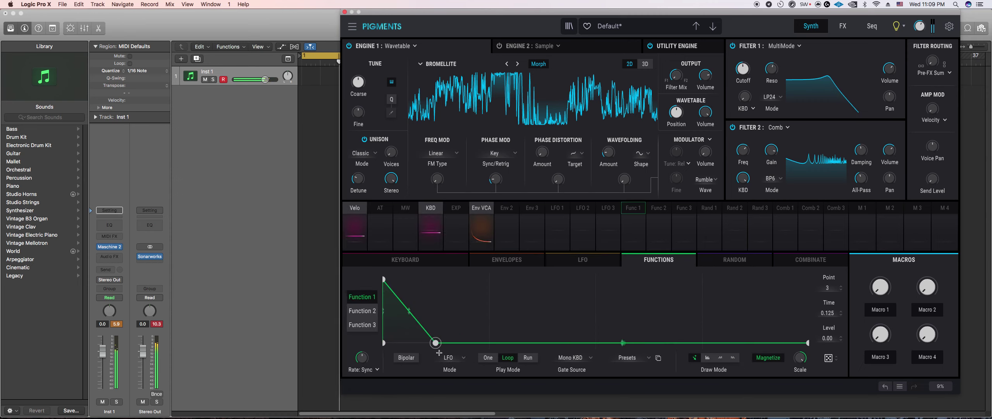
drag(753, 63, 753, 44)
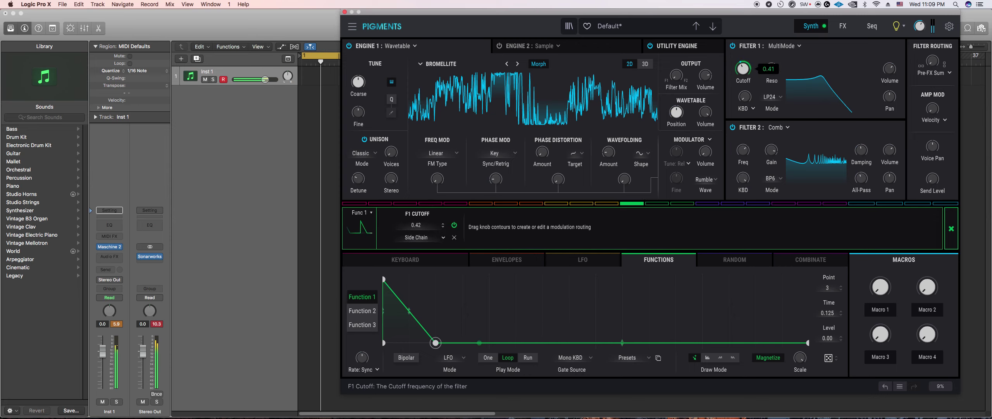
drag(772, 69, 772, 77)
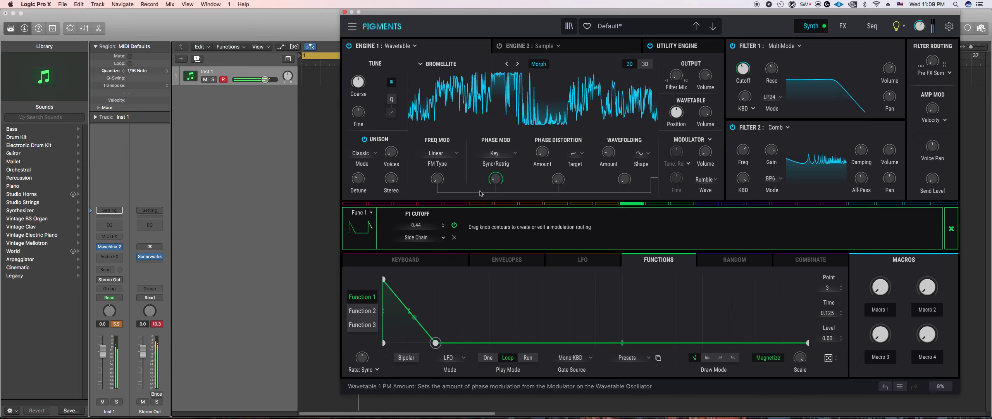
Step: Bend Function 1's decay into a steep curve and adjust the comb filter's gain to about 0.990
drag(411, 311, 410, 333)
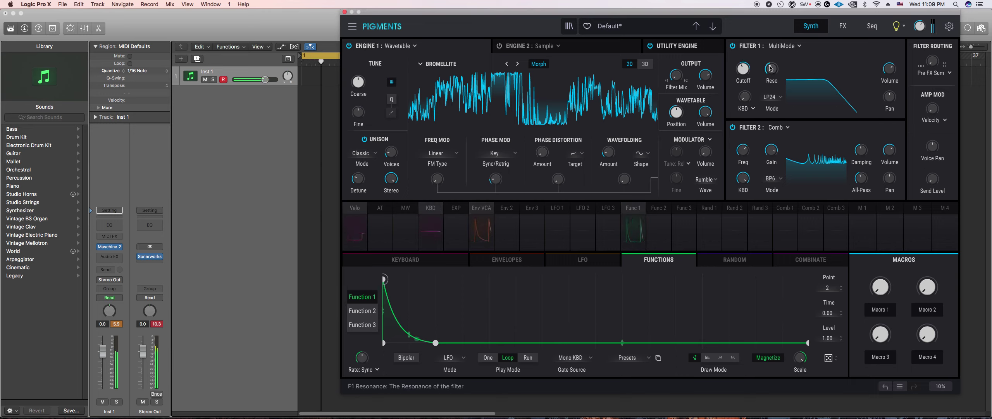
mouse_move(781, 144)
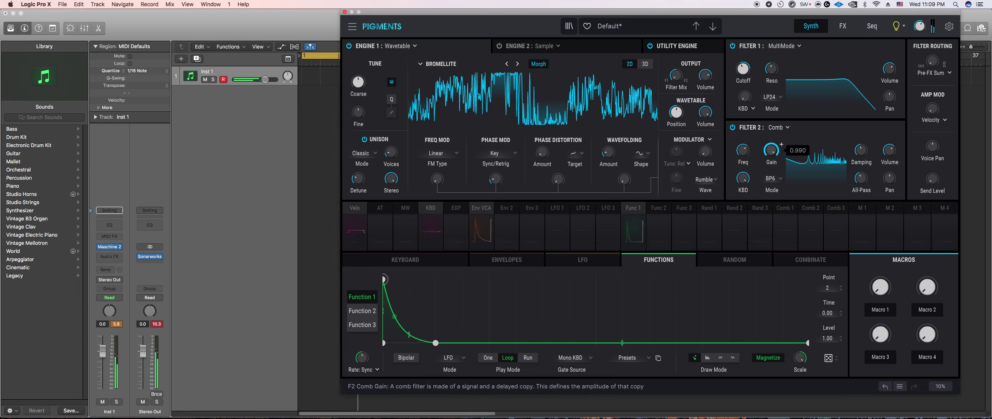
mouse_move(872, 145)
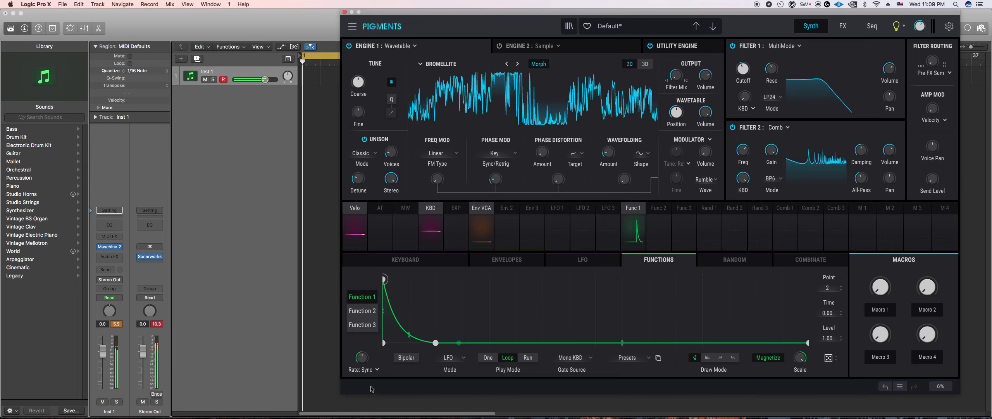
Step: Move the Pigments window aside and return to the Maschine 2 window
drag(418, 14, 411, 15)
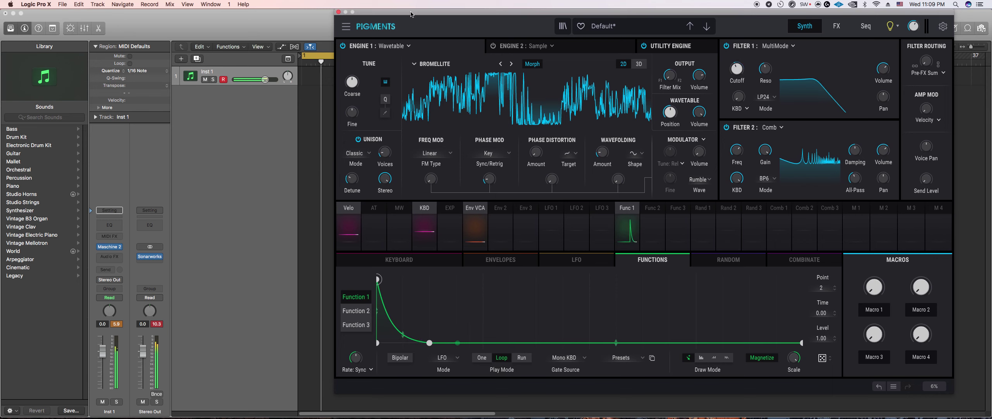
drag(422, 14, 141, 15)
click(741, 140)
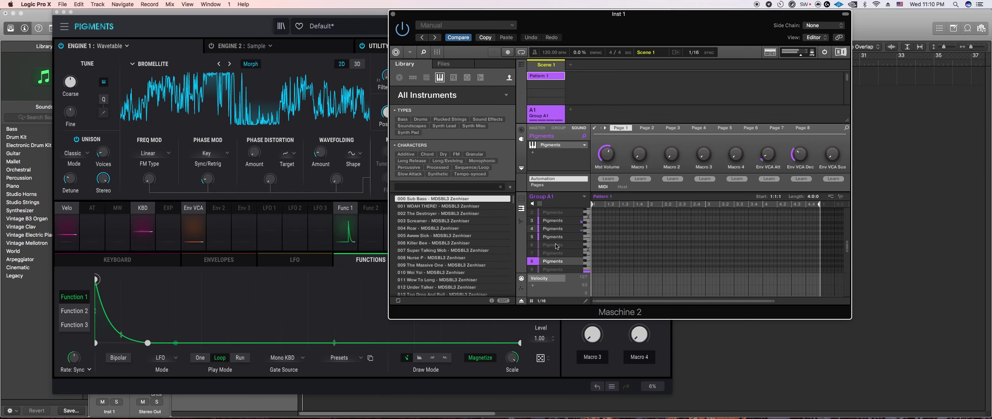
Step: Select the third Pigments sound and raise the pitch of all its notes from just before bar 3 to the pattern's end
click(564, 221)
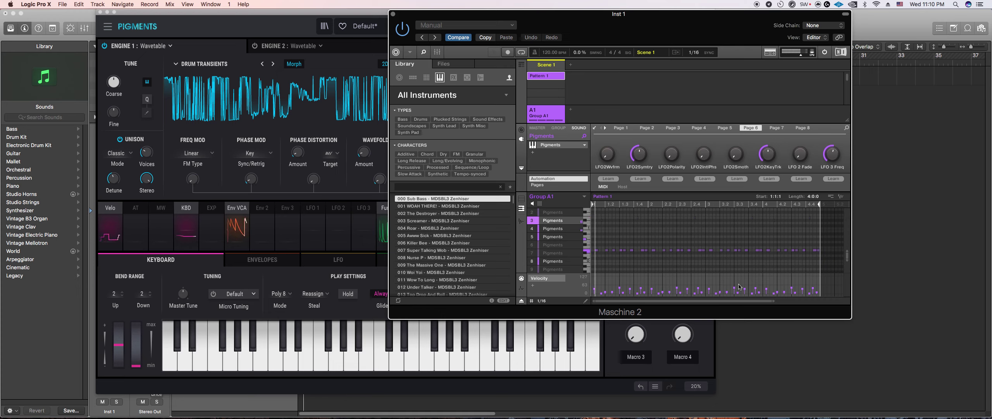
drag(836, 260, 695, 217)
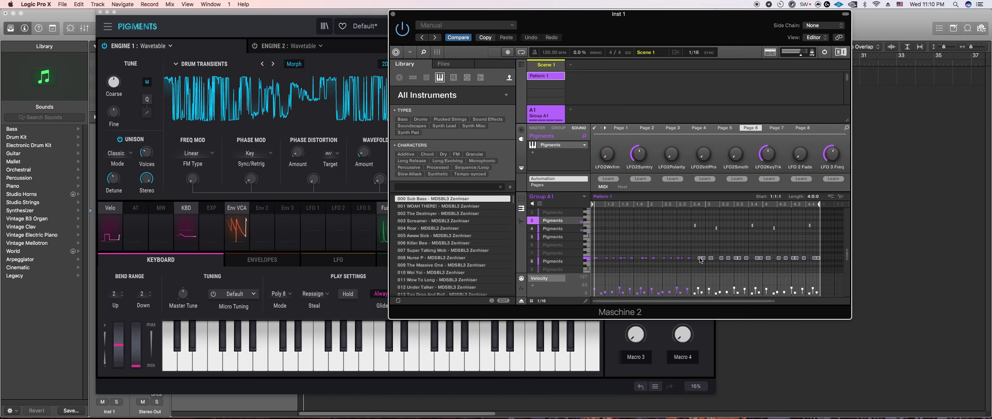
drag(701, 255, 701, 250)
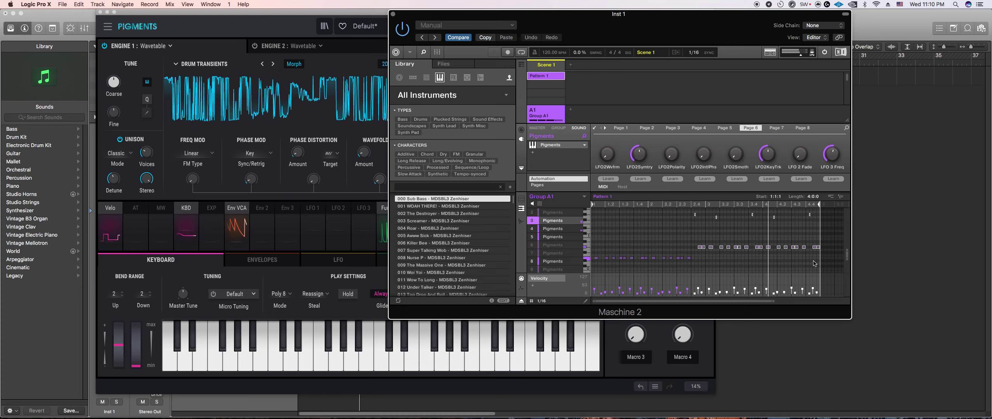
Step: Lower the third sound's bar 4 notes and its bar 3 notes to one shared pitch slightly above the first two bars
drag(829, 259, 750, 217)
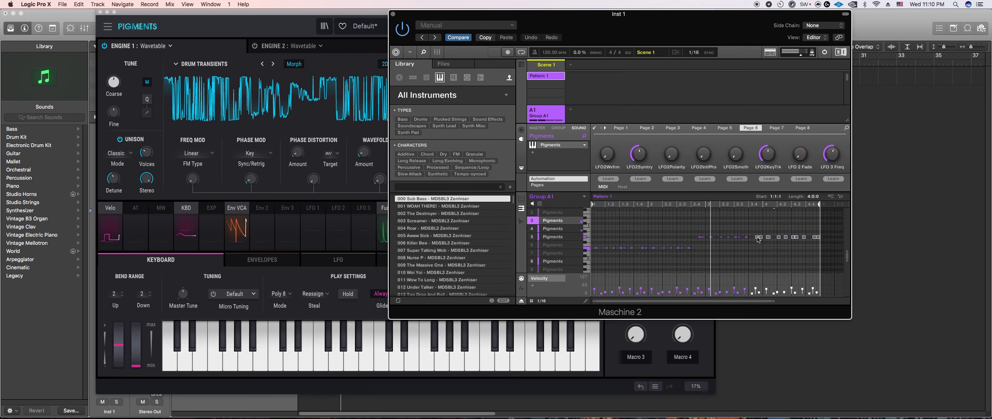
drag(758, 239, 759, 244)
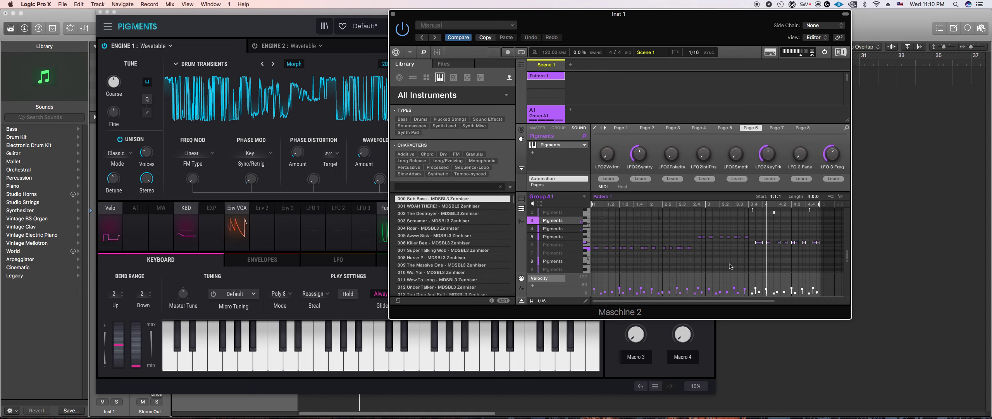
drag(748, 252, 694, 209)
drag(700, 250, 700, 253)
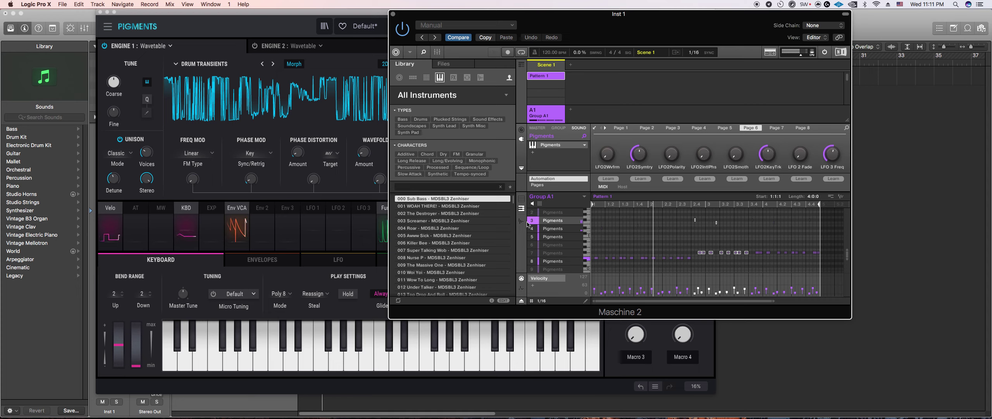
Step: Return to the group pattern view, select the notes of the fourth and fifth Pigments sounds, and shift them slightly earlier
click(521, 198)
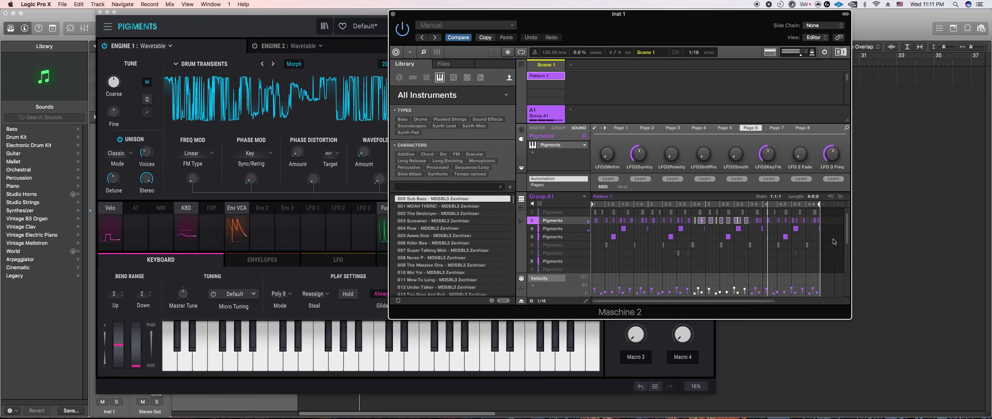
drag(833, 239, 597, 219)
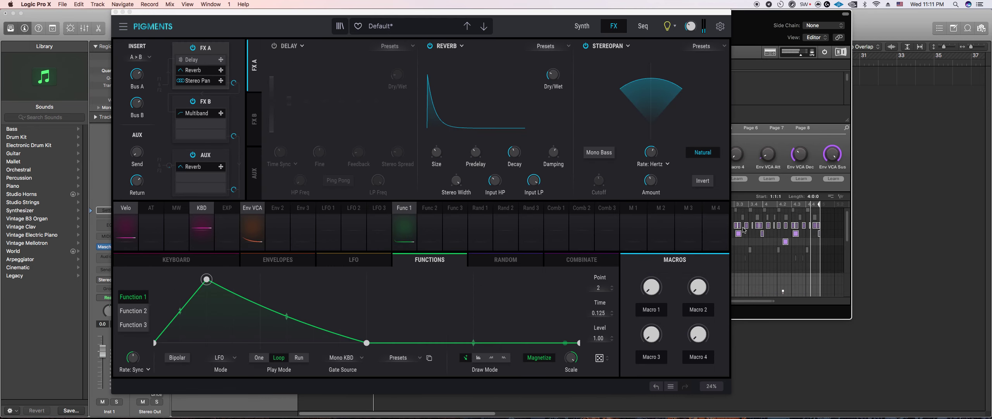
click(817, 182)
drag(830, 247, 608, 245)
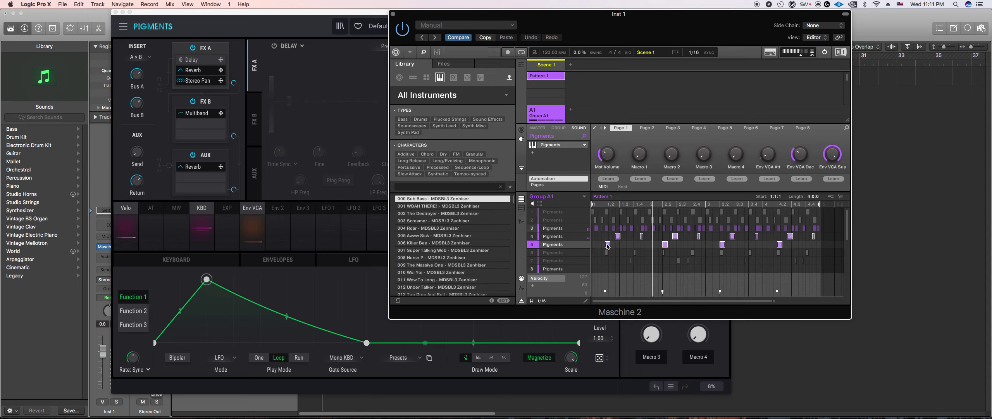
Step: Try shifting the selected notes of the fourth and fifth Pigments sounds earlier, and nudge them back later
drag(606, 245, 600, 244)
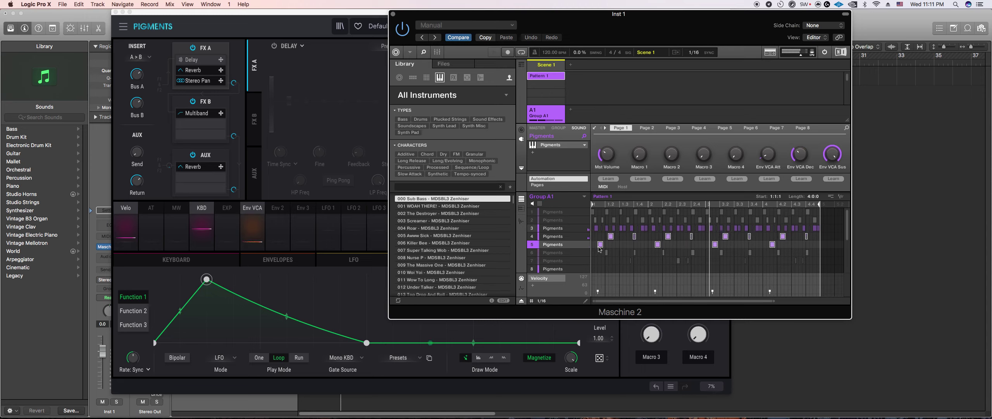
drag(601, 247, 597, 247)
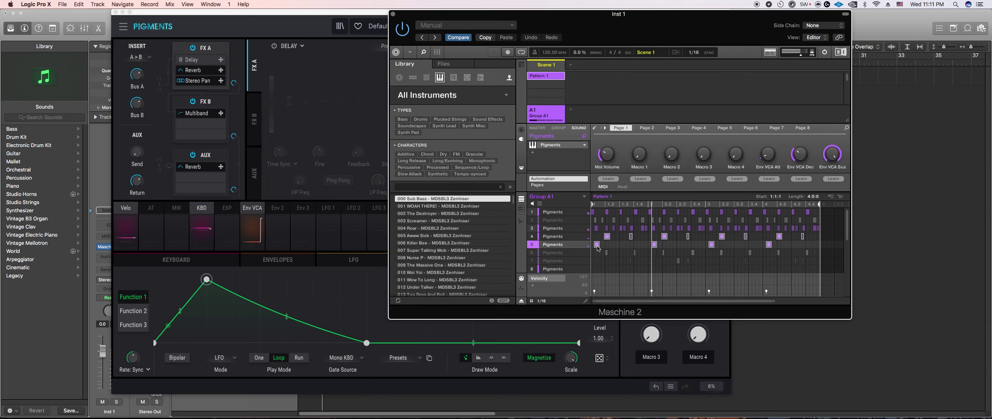
key(Right)
key(Right)
key(Right)
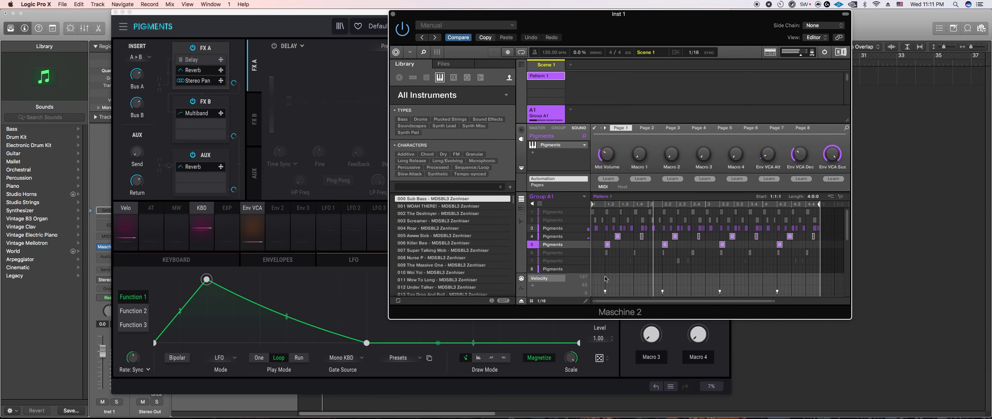
Step: Close the third sound's Pigments window, reselect the fourth and fifth sounds' notes, and shift them slightly later in the pattern
click(623, 255)
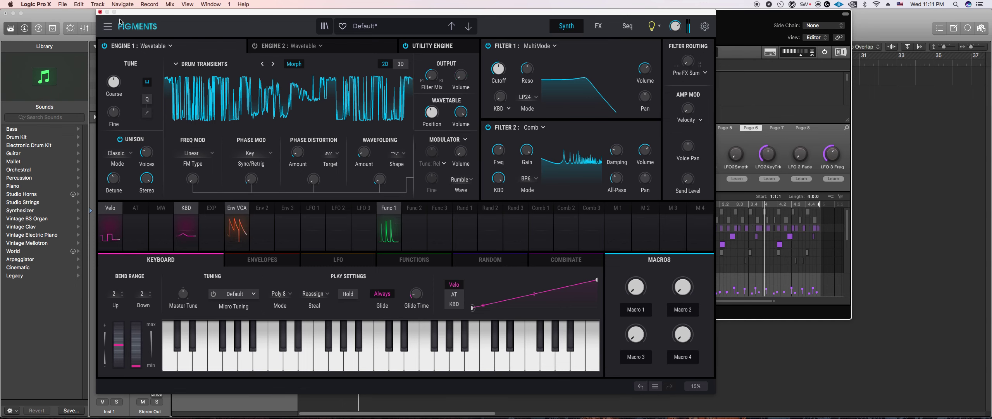
click(100, 11)
drag(829, 232, 607, 229)
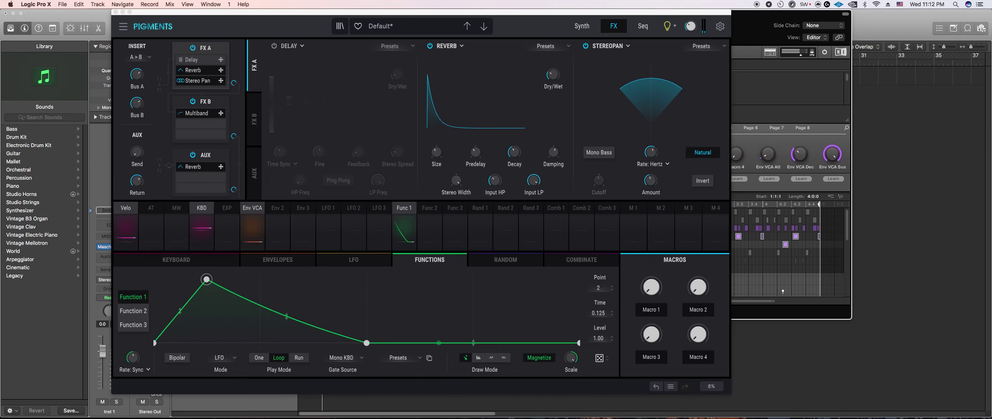
click(779, 140)
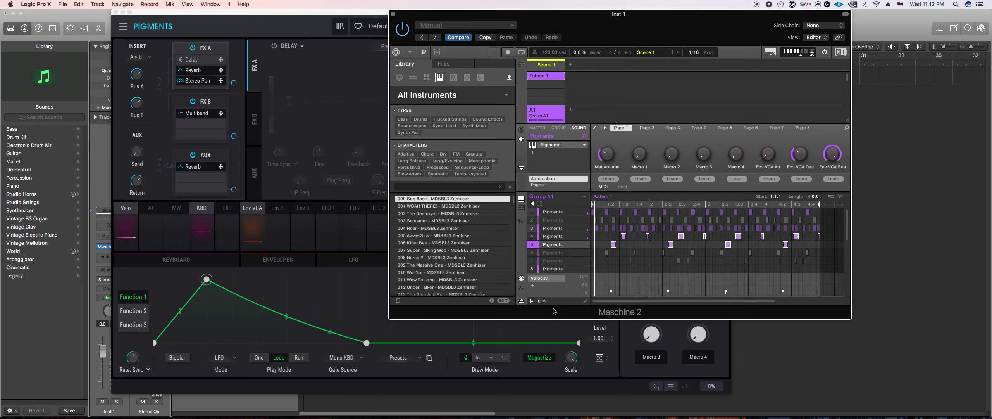
Step: Show the third sound in the piano roll and raise its opening notes up to beat 1.2 to the later bars' pitch
click(522, 208)
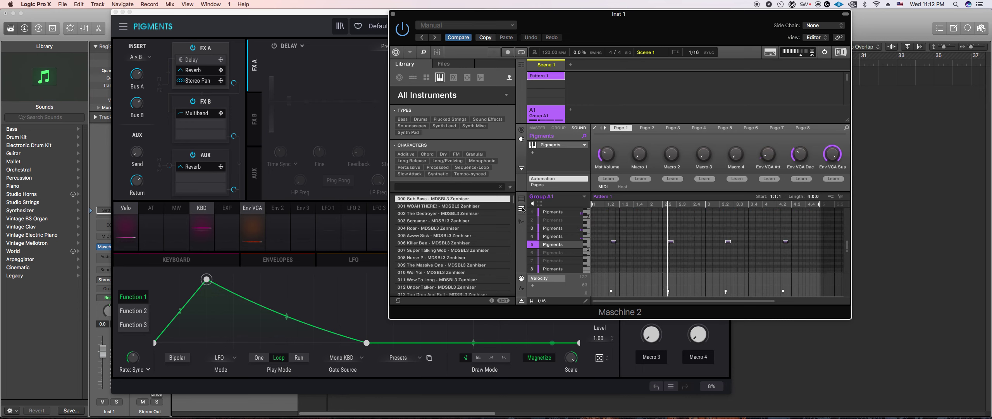
click(560, 231)
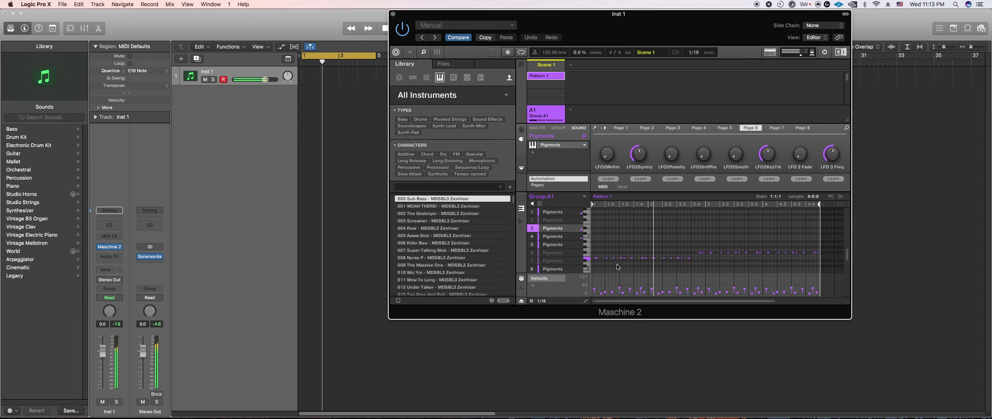
drag(619, 266, 593, 251)
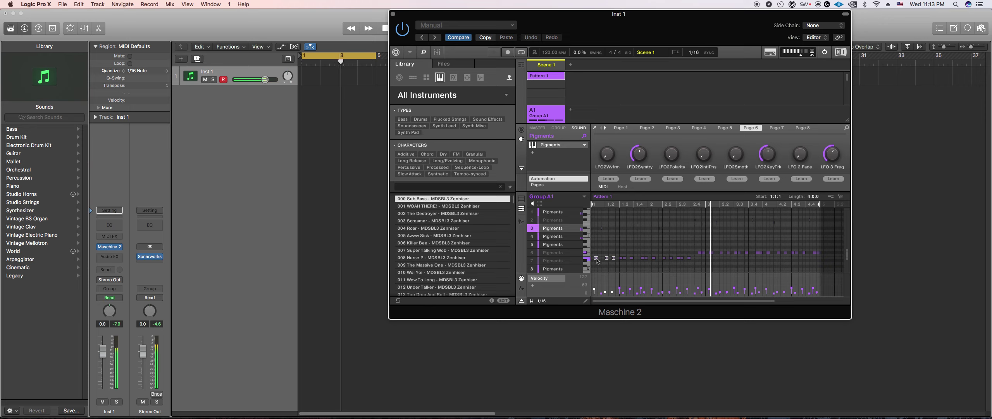
scroll(611, 272, up, 2)
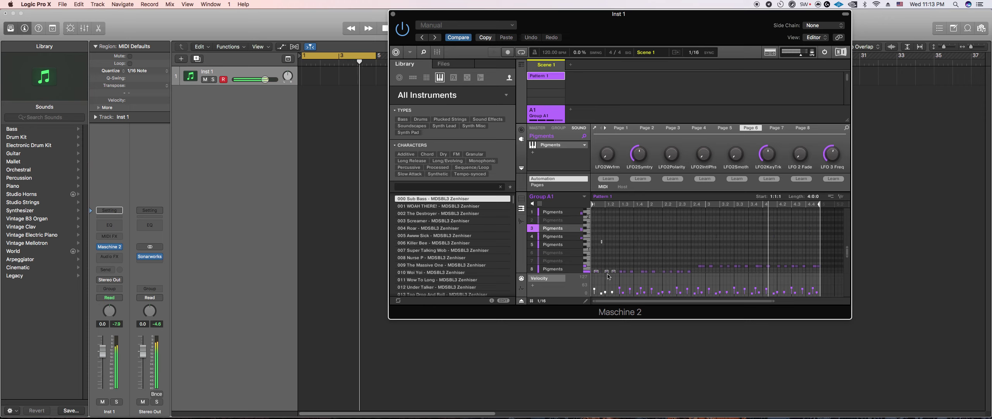
scroll(614, 267, down, 2)
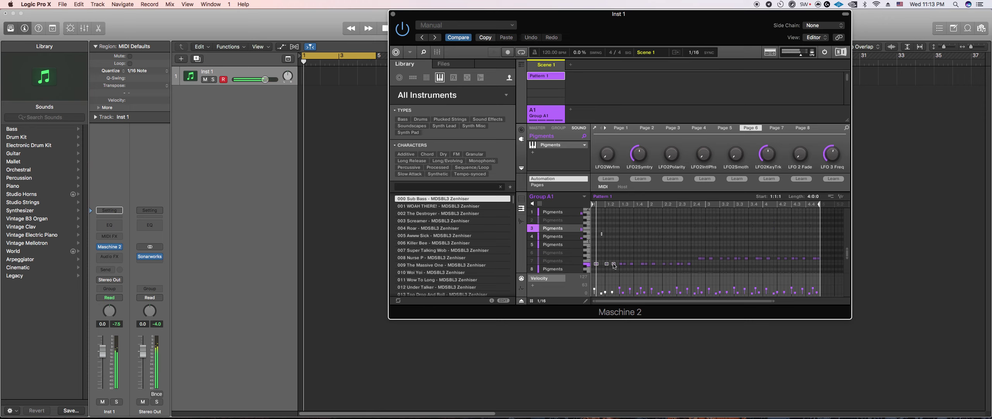
drag(613, 261, 612, 258)
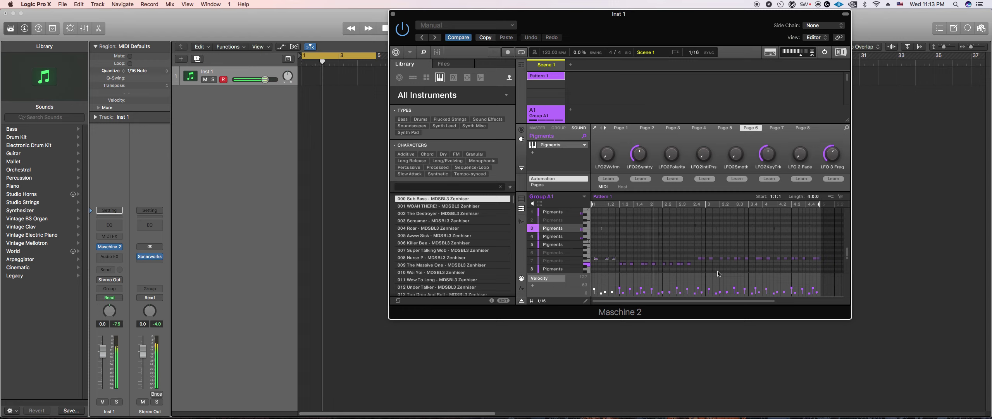
Step: Lower the third sound's notes from just before bar 3 through beat 3.2, and match the last opening note to the higher pitch
click(689, 257)
drag(690, 215, 701, 261)
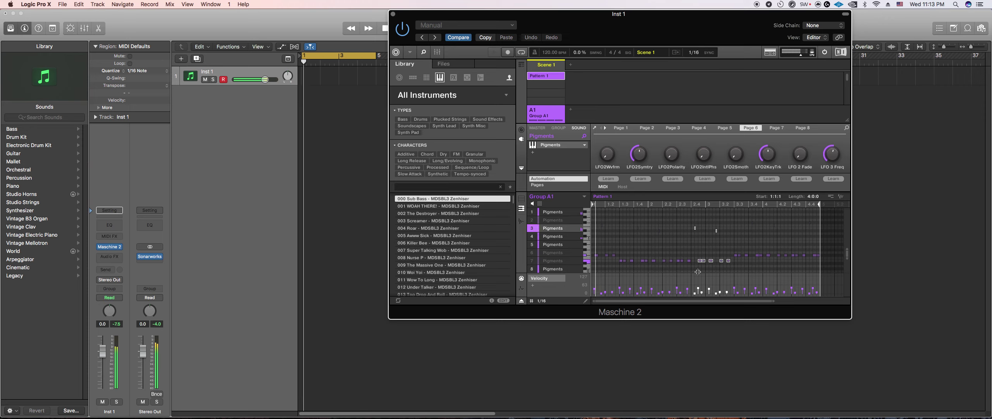
click(614, 258)
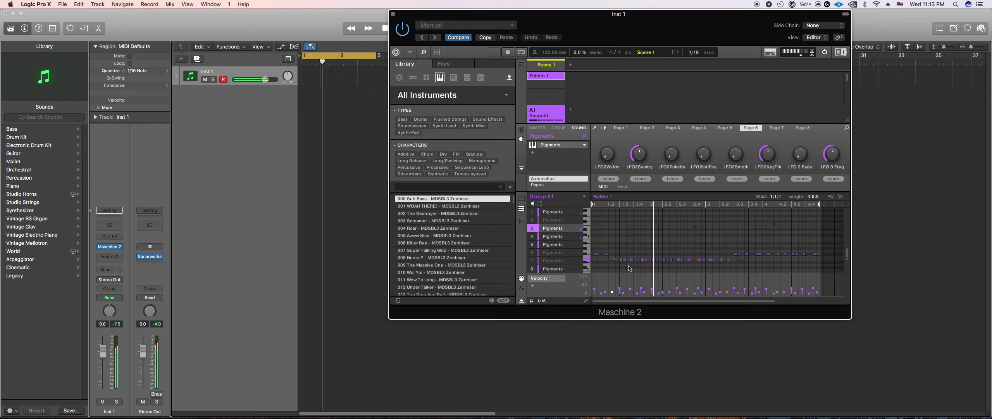
drag(613, 260, 613, 253)
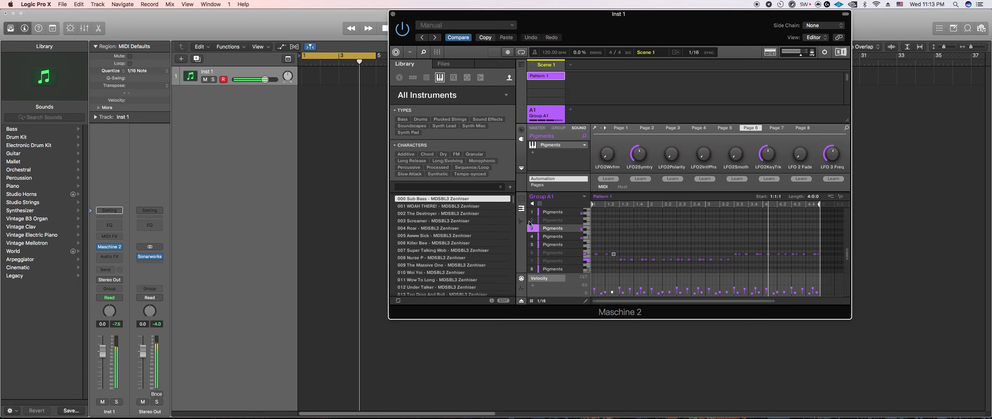
Step: Select the second Pigments sound and raise the pitch of its notes from about beat 3.3 to the pattern's end
right_click(529, 228)
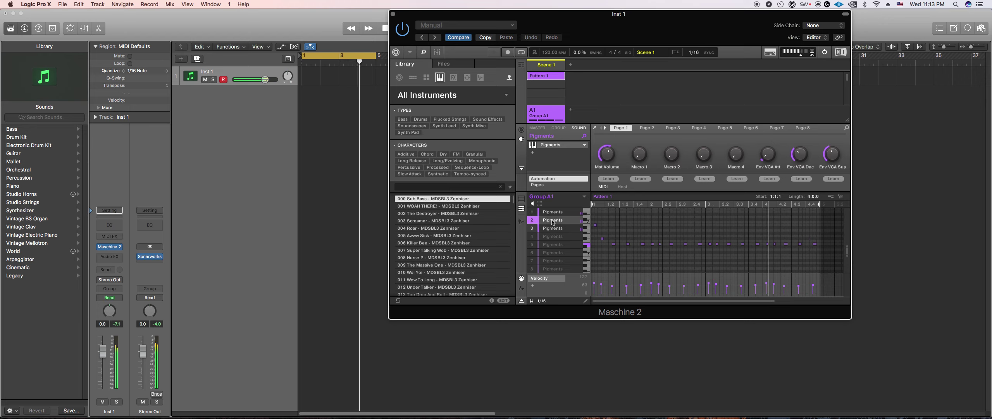
click(550, 222)
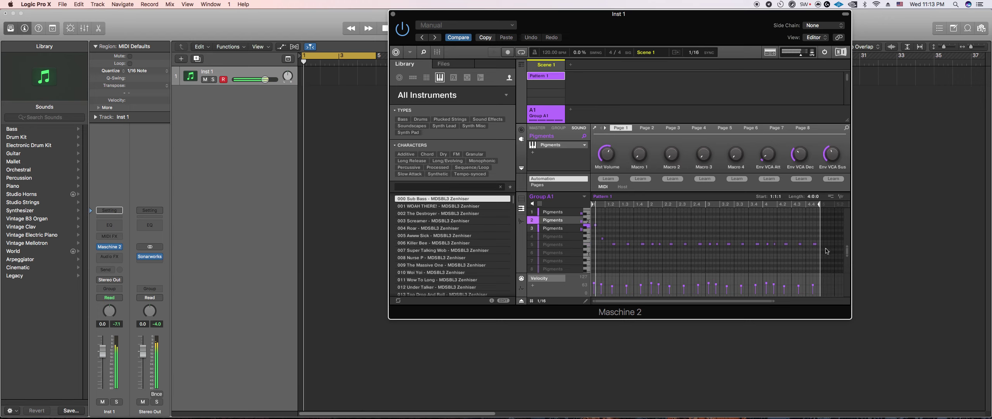
drag(820, 253, 717, 244)
click(717, 240)
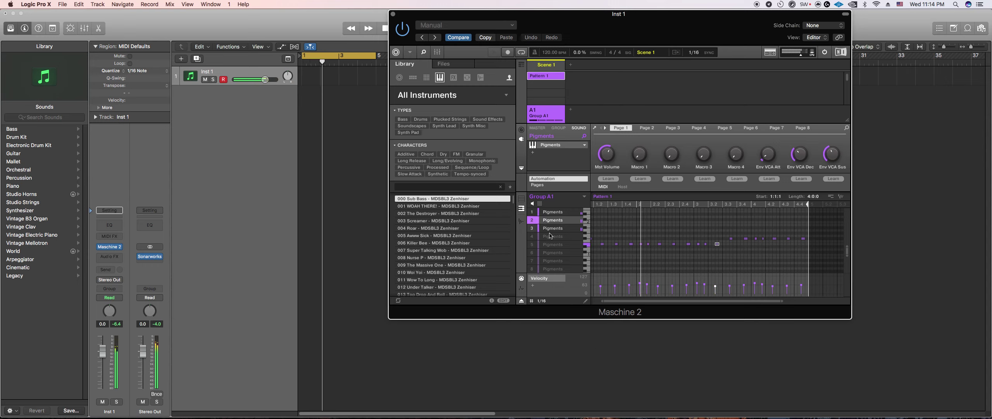
scroll(594, 285, left, 1)
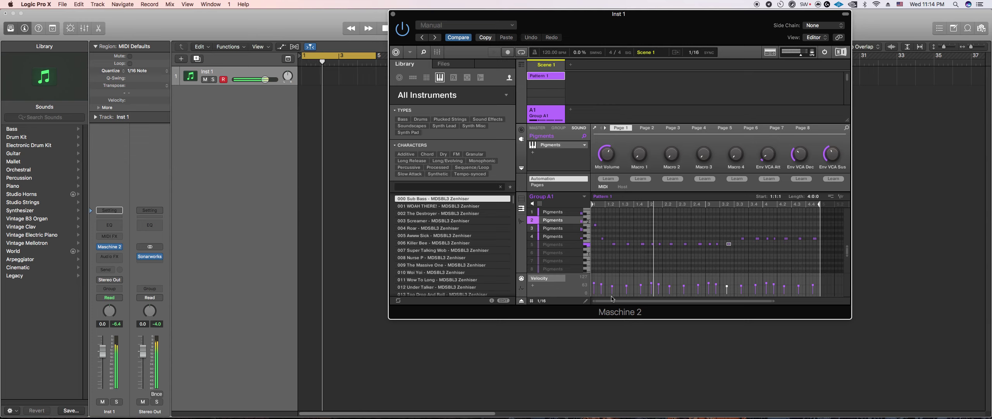
drag(773, 300, 798, 298)
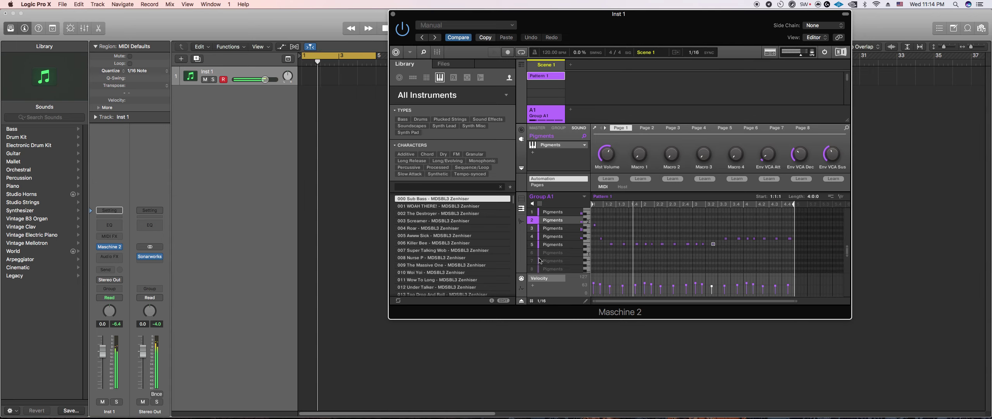
Step: Select the eighth Pigments sound in the group view, show it in the piano roll, and switch to its Pigments window
click(521, 199)
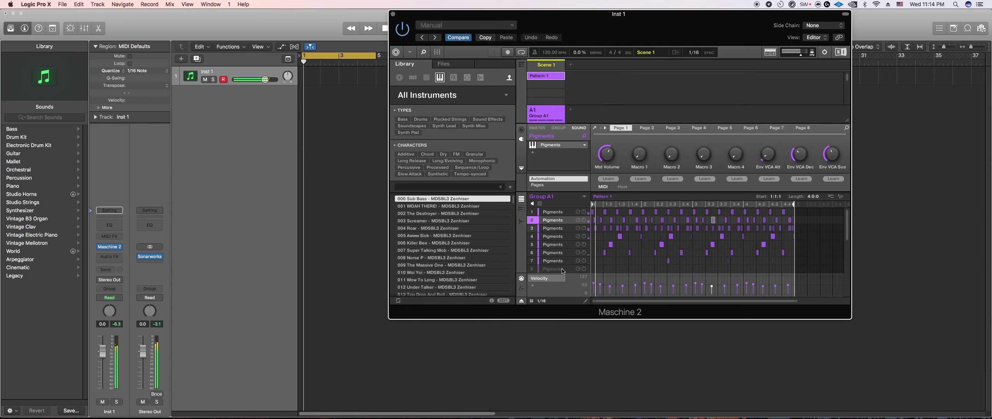
click(543, 269)
click(689, 155)
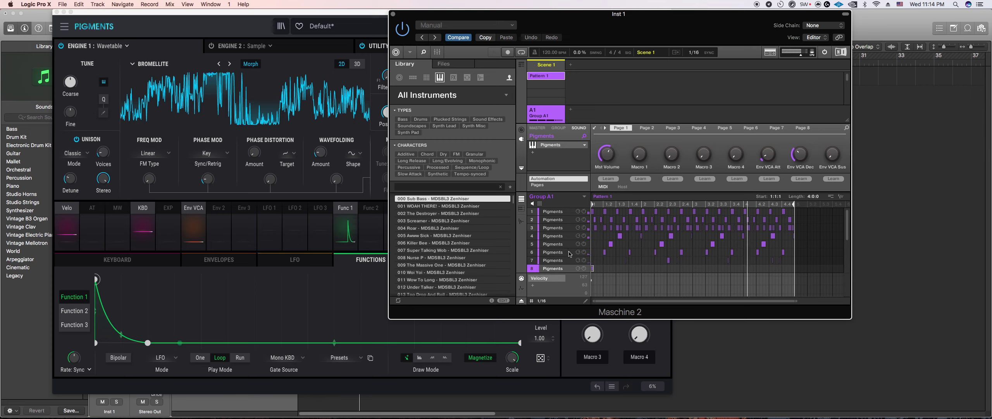
scroll(569, 254, down, 1)
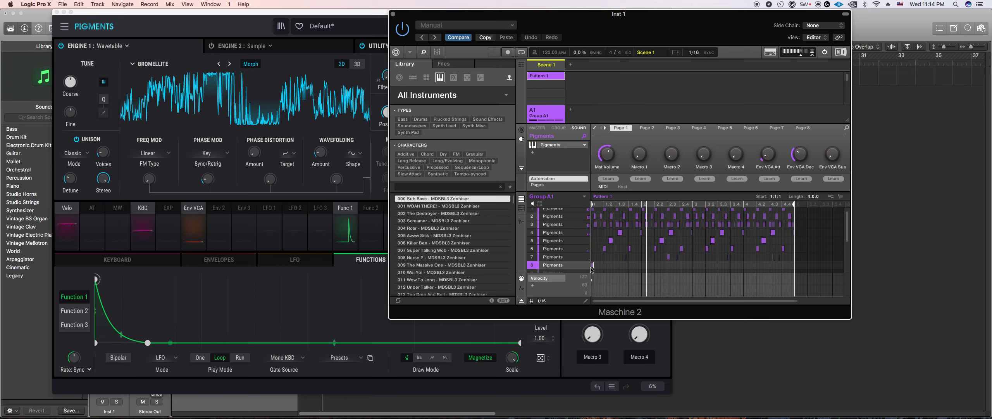
key(Tab)
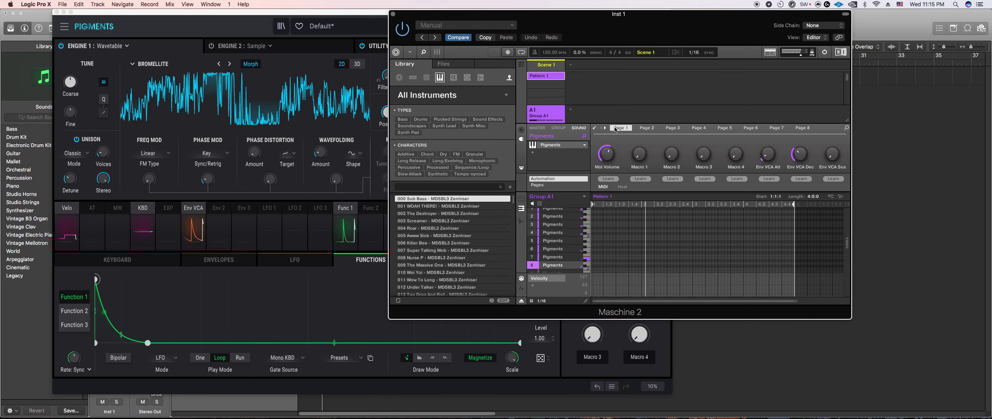
click(383, 341)
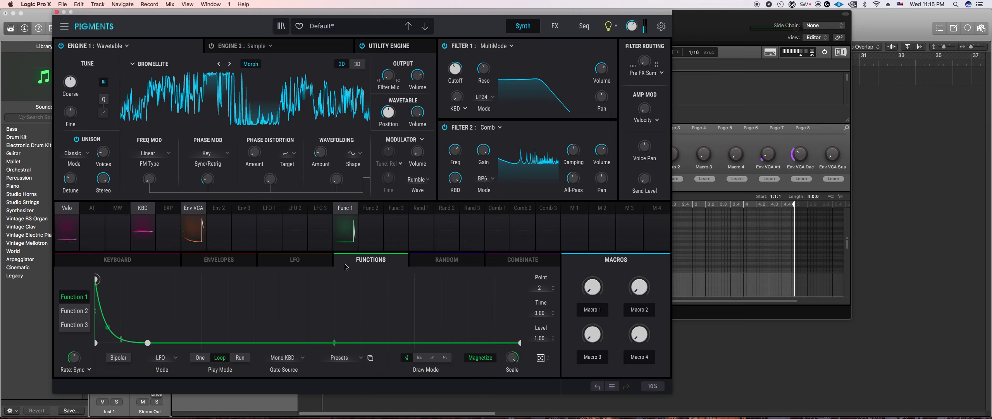
Step: Set the first engine's phase distortion amount to 0.636 and its target to Fractalize
mouse_move(336, 180)
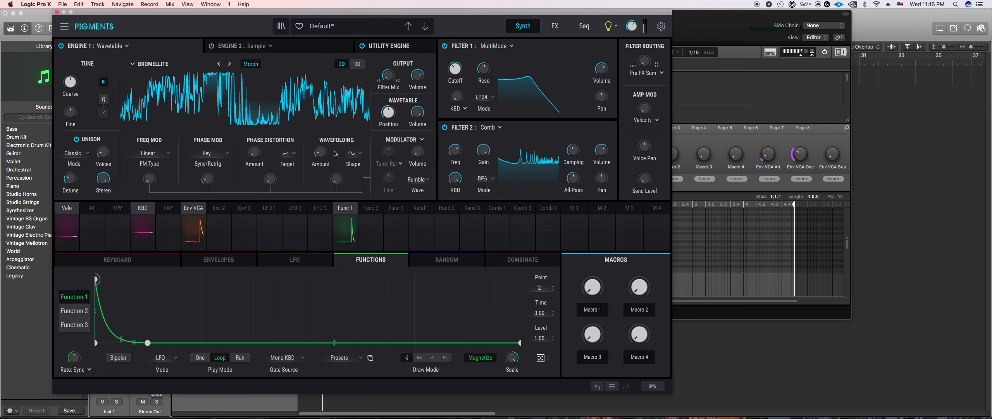
drag(254, 152, 255, 106)
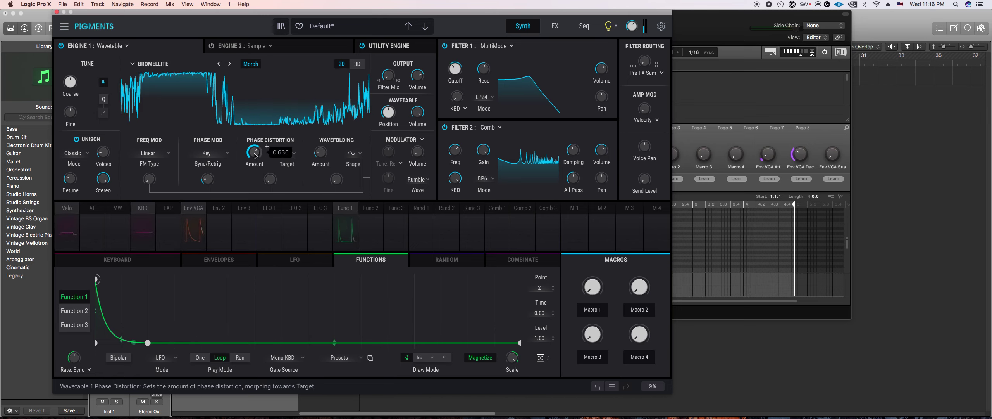
click(287, 155)
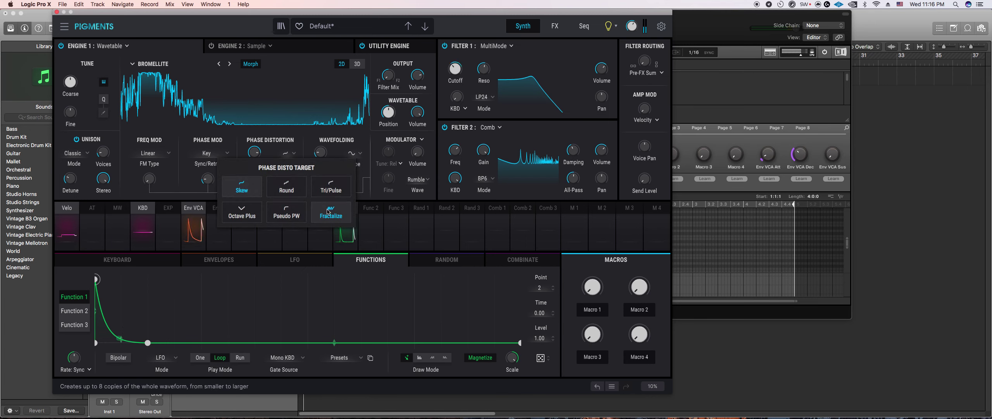
click(330, 213)
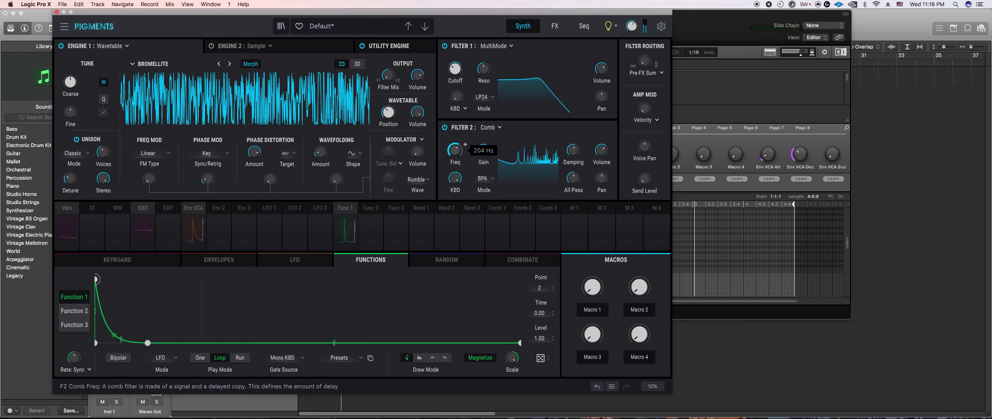
Step: Set Filter 2's comb damping to 740 Hz and open the envelope settings
drag(574, 150, 573, 155)
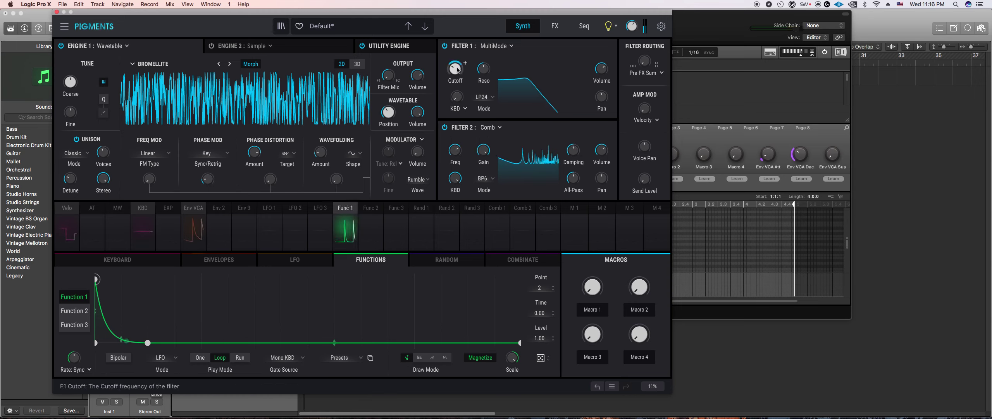
mouse_move(584, 145)
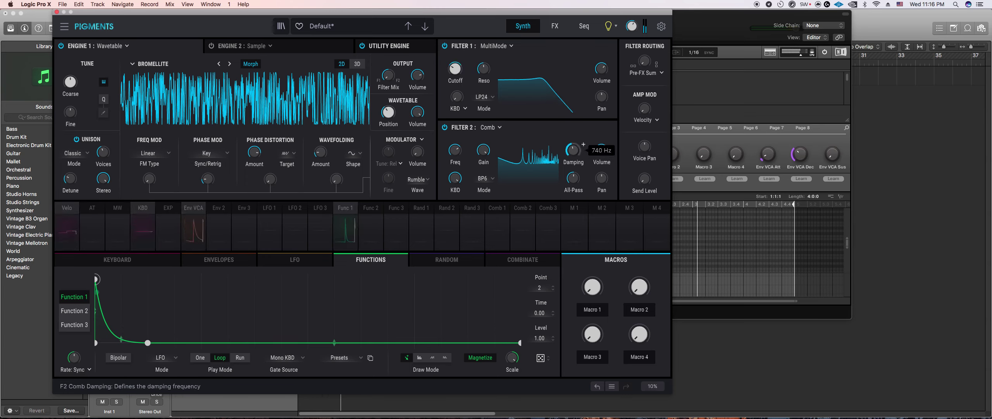
mouse_move(493, 145)
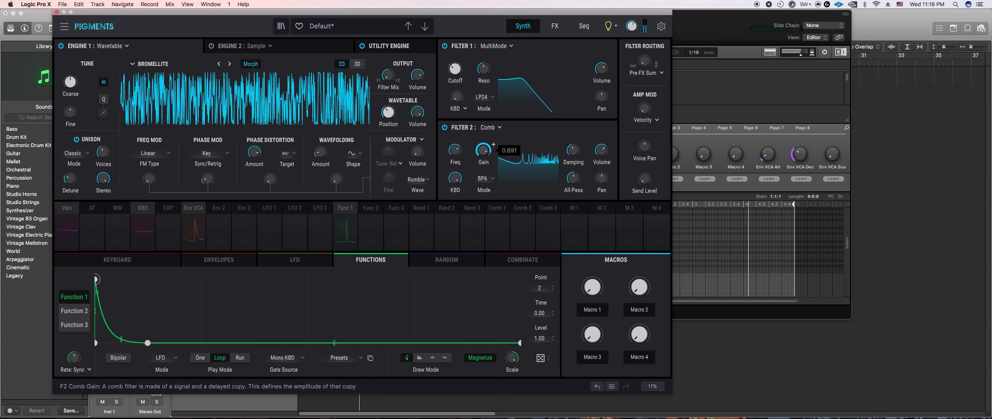
mouse_move(458, 154)
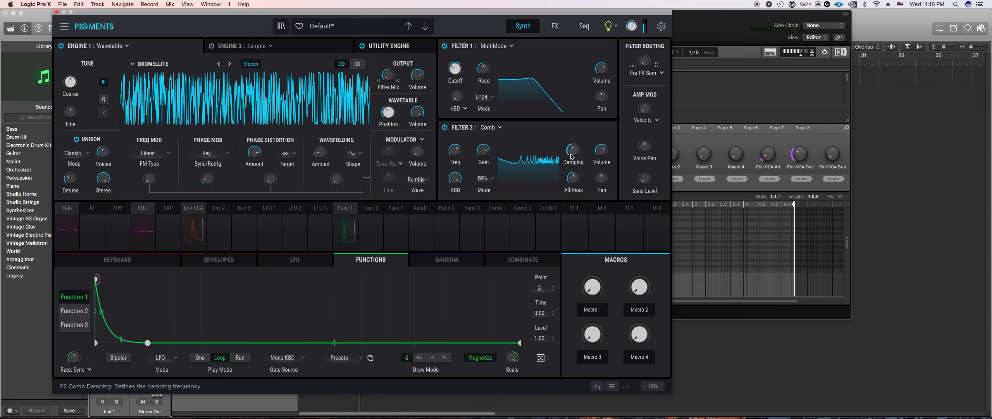
mouse_move(465, 62)
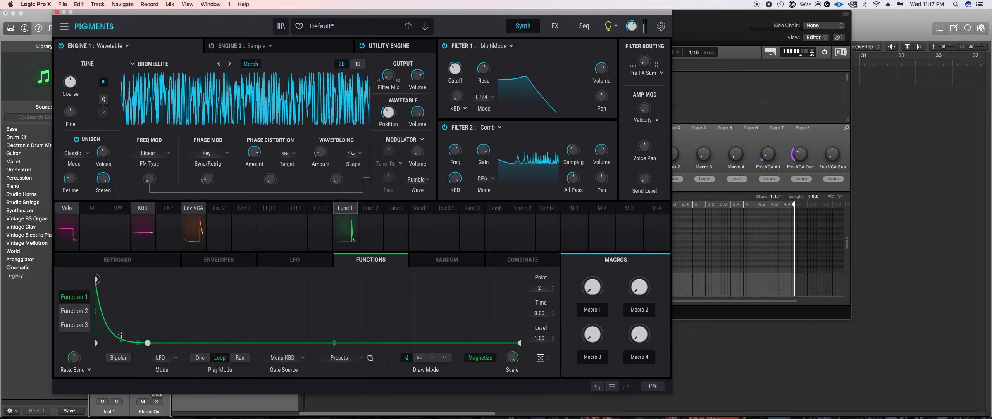
click(217, 259)
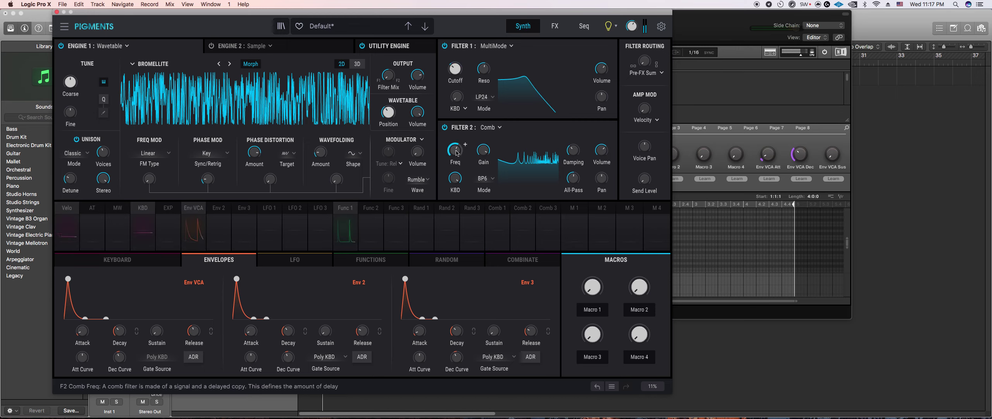
Step: Set Filter 1's resonance to 0.632 and modulate Engine 1's volume with Function 1, softening the function's decay curve
drag(455, 150, 455, 151)
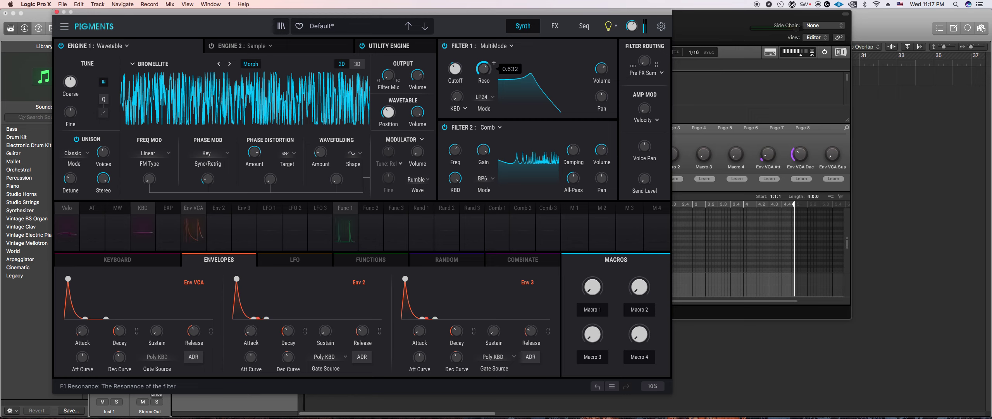
mouse_move(418, 75)
click(356, 263)
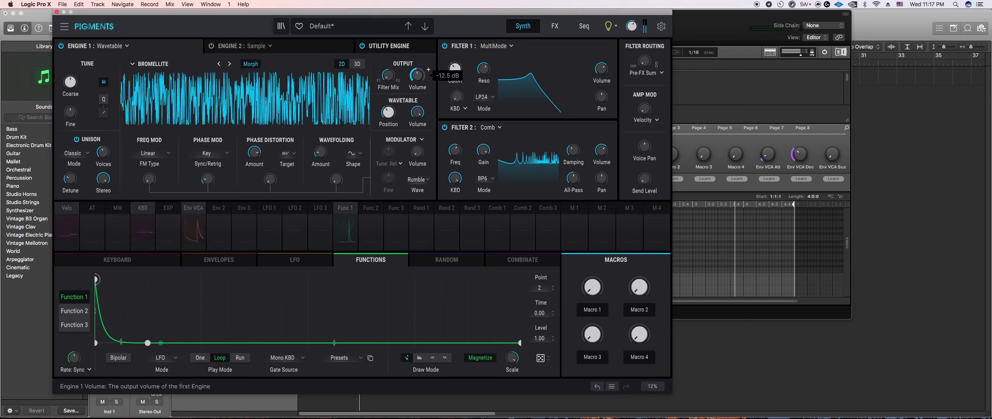
click(342, 205)
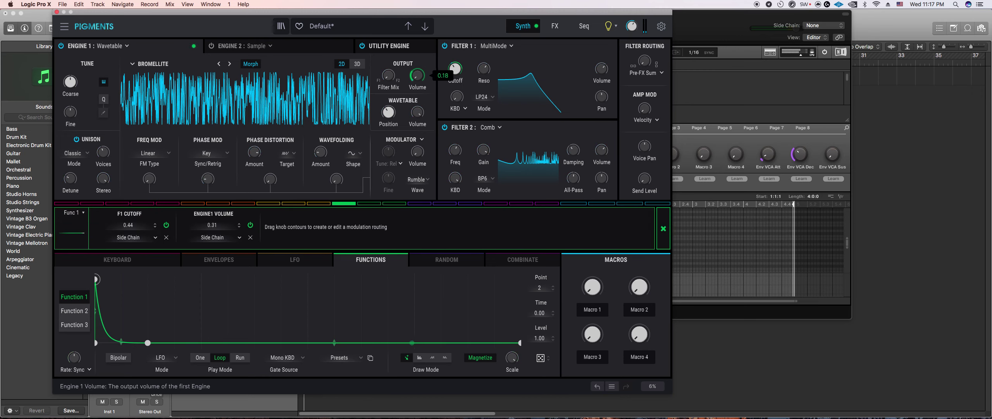
mouse_move(121, 341)
mouse_down()
mouse_move(121, 328)
mouse_move(121, 339)
mouse_up()
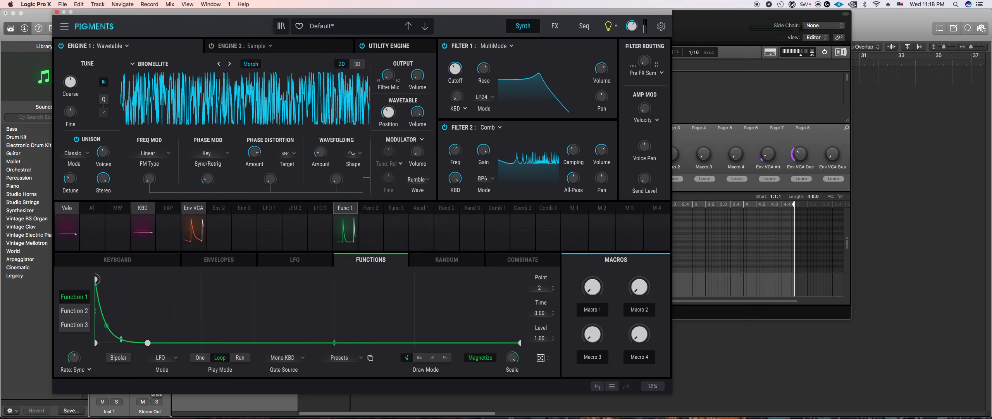
Step: Switch Filter 1 to BP36 mode with a lower cutoff, and set Function 1's modulation of Engine 1's volume to 0.75
click(492, 98)
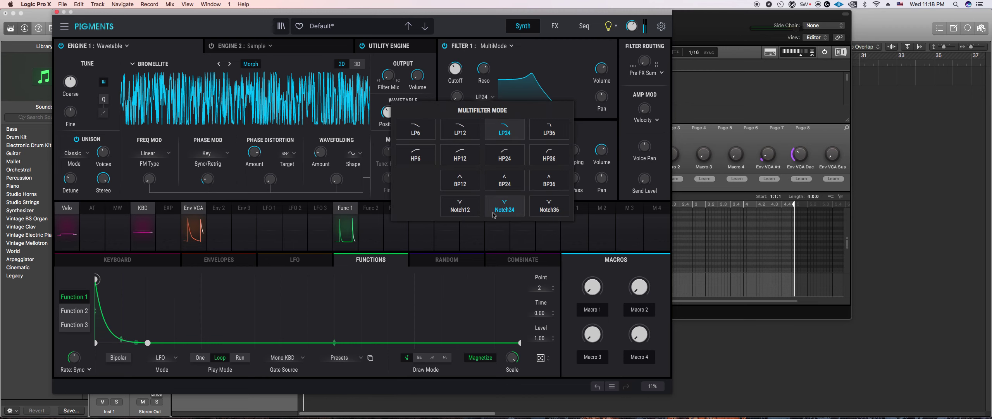
click(549, 180)
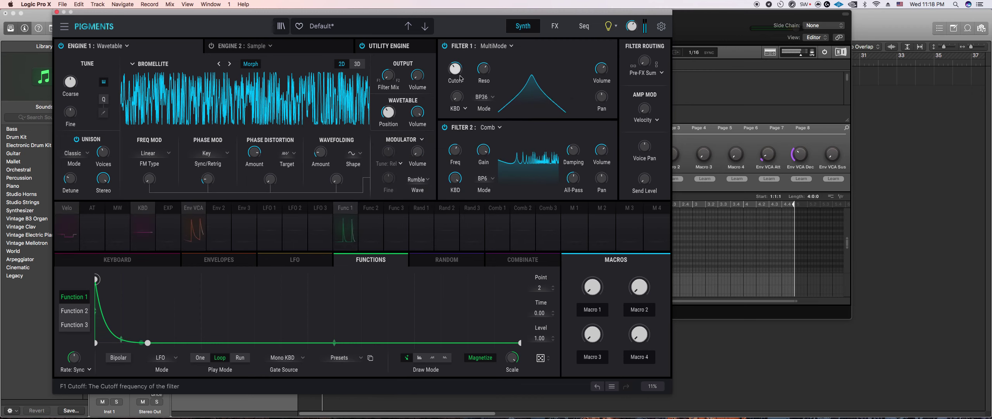
drag(454, 69, 455, 73)
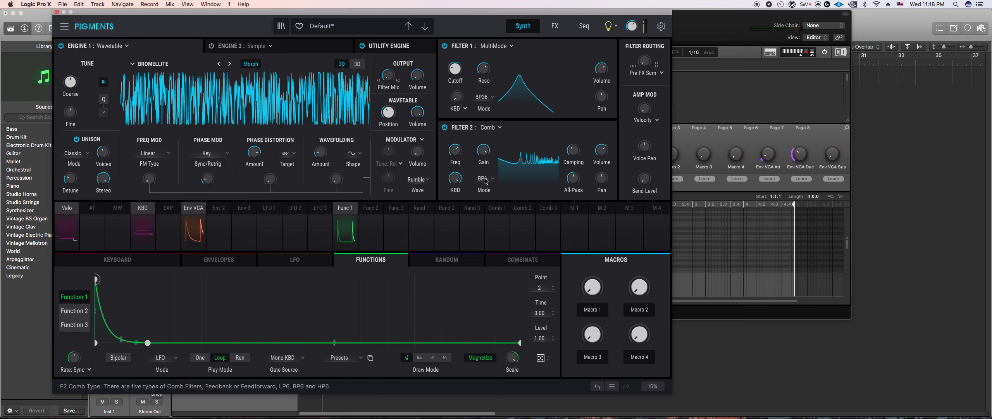
drag(483, 150, 484, 153)
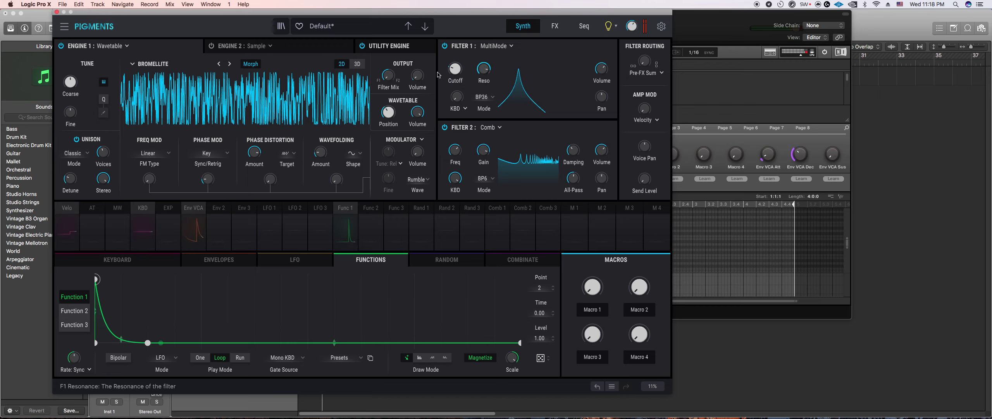
click(342, 214)
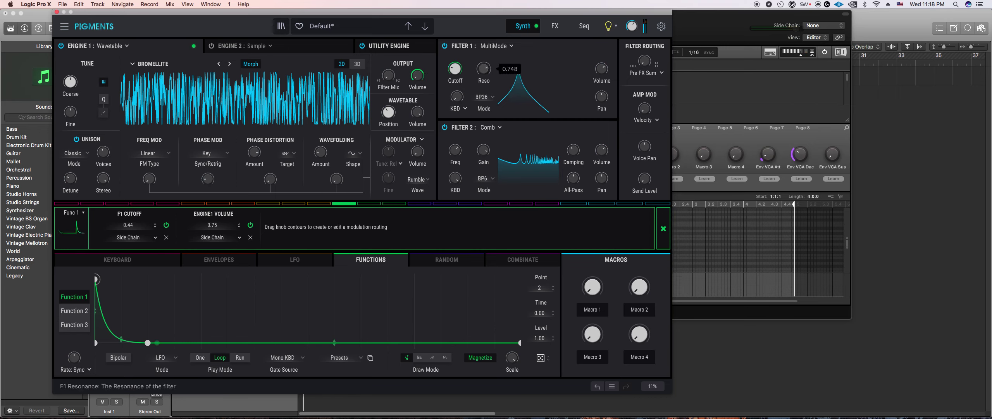
Step: Switch Filter 1 to BP24 mode with a resonance of 0.832 and adjust Filter 2's comb all-pass frequency
click(485, 97)
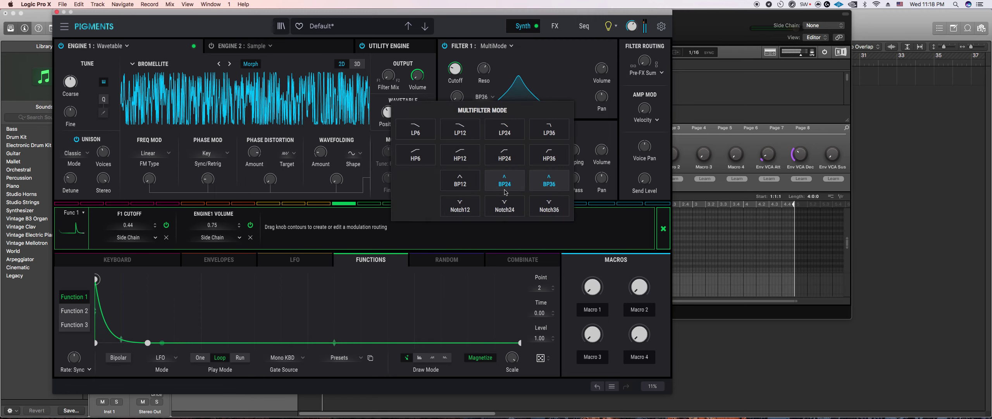
click(481, 134)
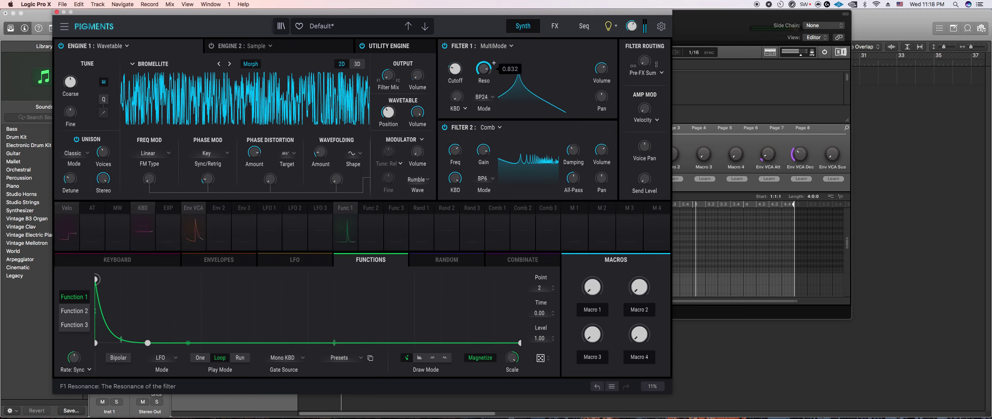
scroll(583, 144, up, 3)
scroll(583, 144, up, 3)
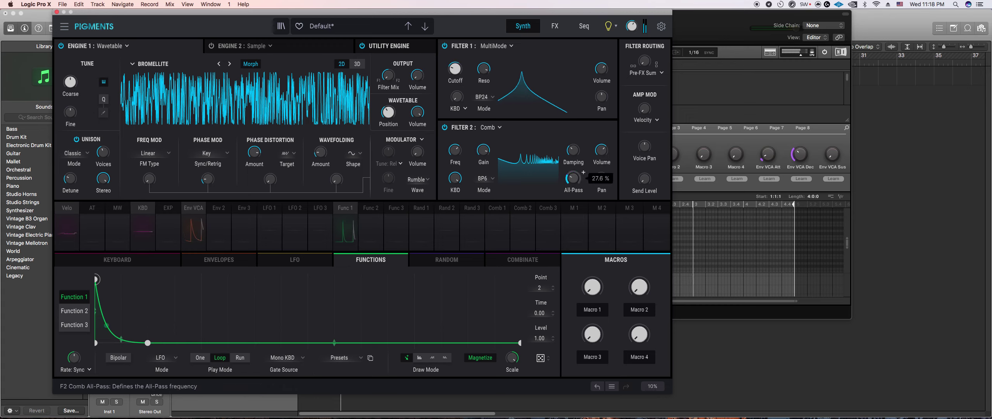
scroll(583, 144, up, 10)
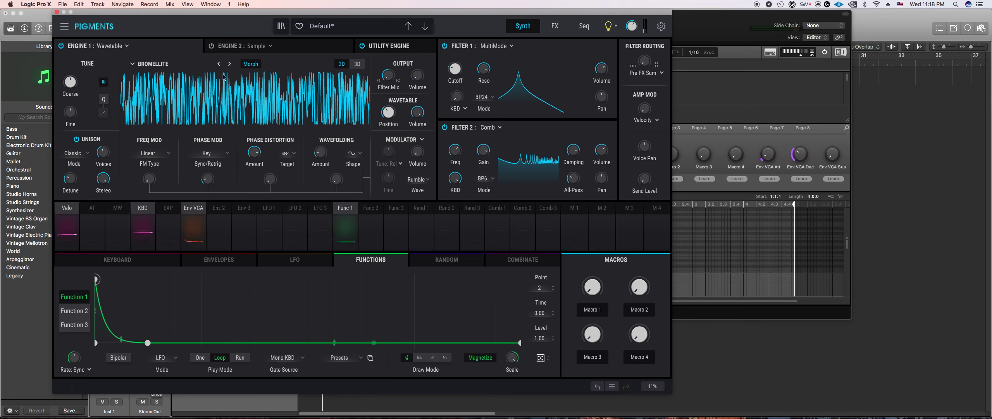
Step: Reset the sound by loading the Default preset from the Template type
click(333, 27)
mouse_move(335, 178)
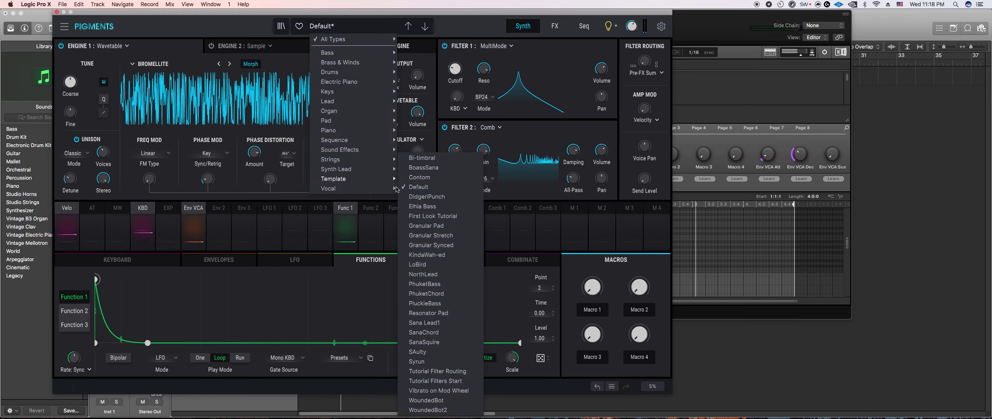
click(448, 186)
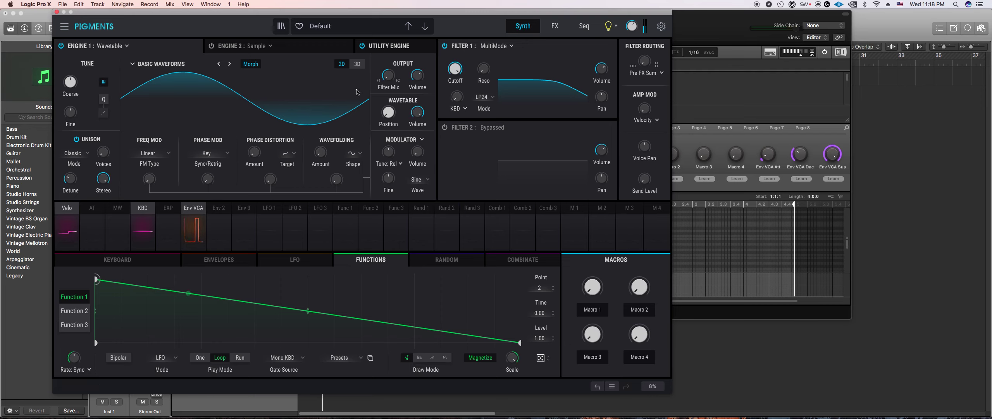
Step: Set Engine 1's modulator wave to R Noise and raise the phase modulation amount
click(417, 179)
click(359, 244)
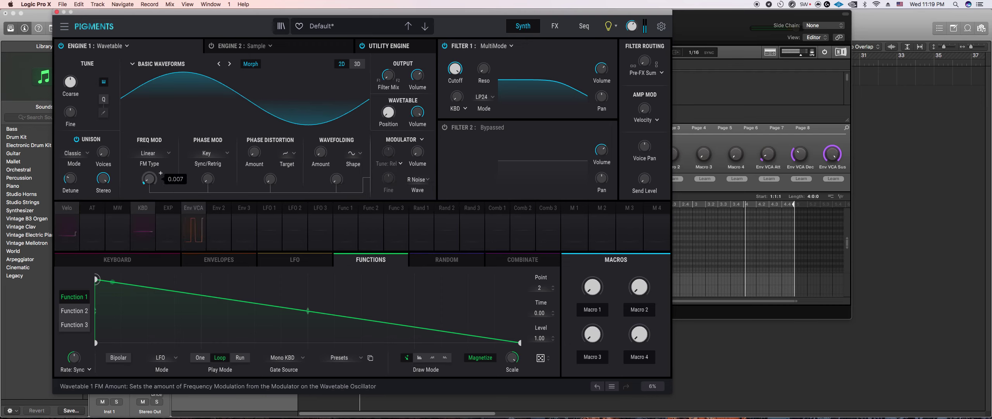
drag(205, 182, 206, 164)
Step: Route Env 2 to Engine 1's volume at 1.00 and give the envelope a minimal attack and shorter decay
click(212, 266)
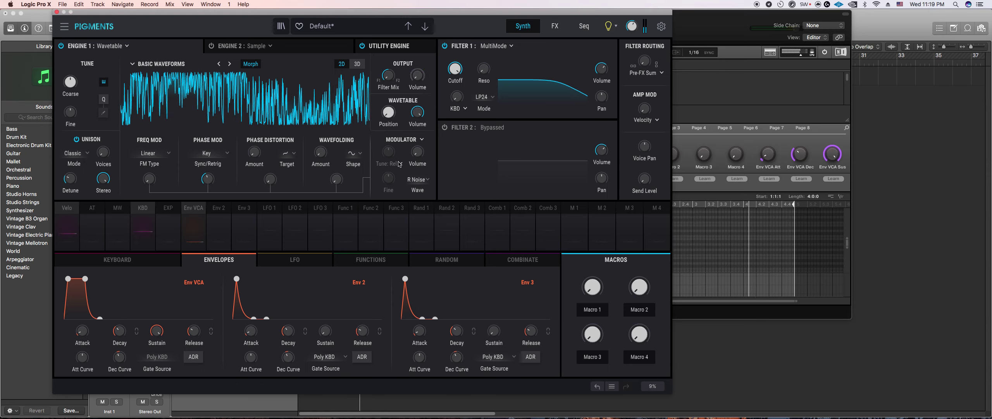
drag(251, 331, 251, 349)
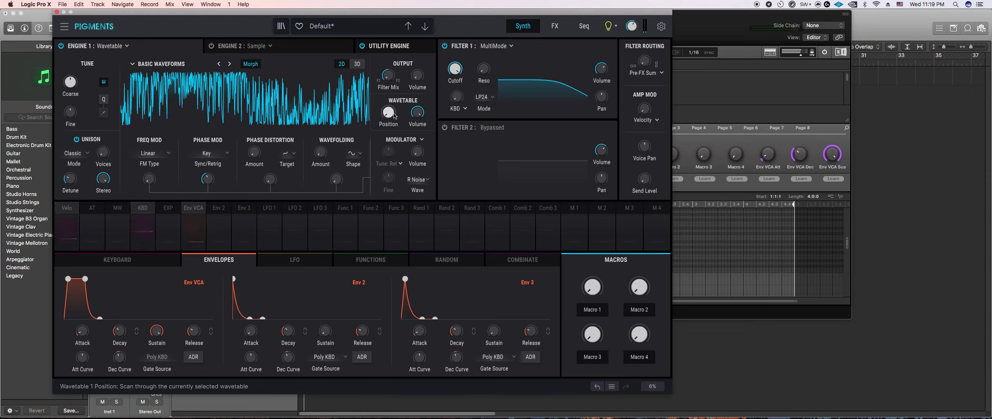
click(217, 211)
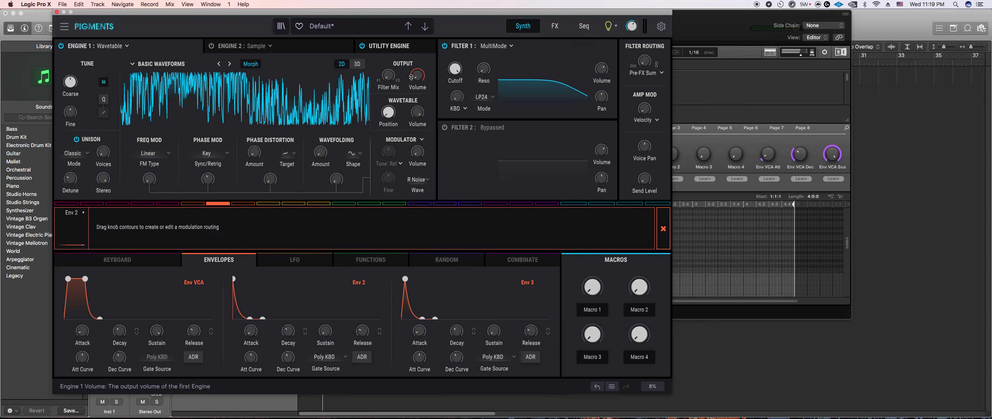
drag(413, 71, 413, 33)
drag(288, 331, 288, 334)
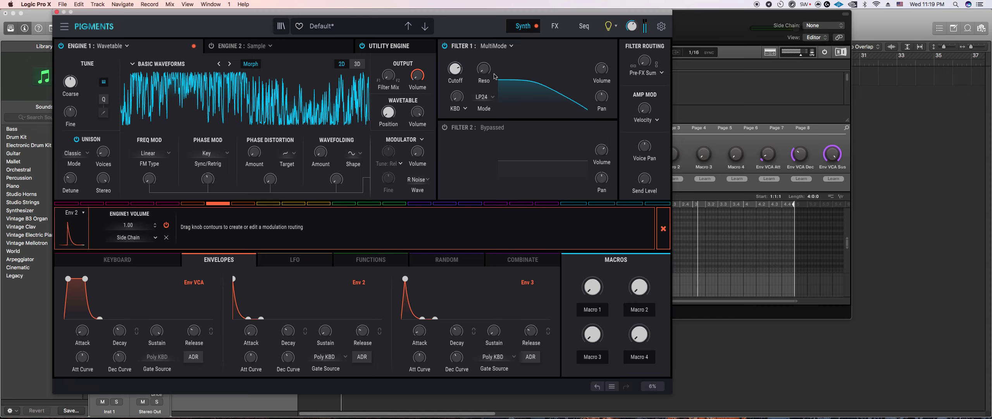
Step: Switch Filter 1 to LP6 mode after trying LP12, and adjust its resonance and cutoff
drag(483, 69, 483, 42)
drag(451, 72, 453, 70)
click(484, 97)
click(460, 130)
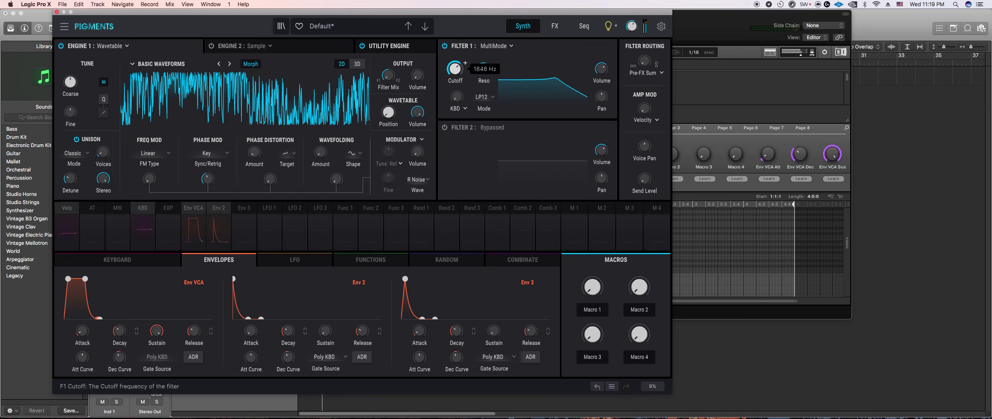
click(484, 97)
click(427, 136)
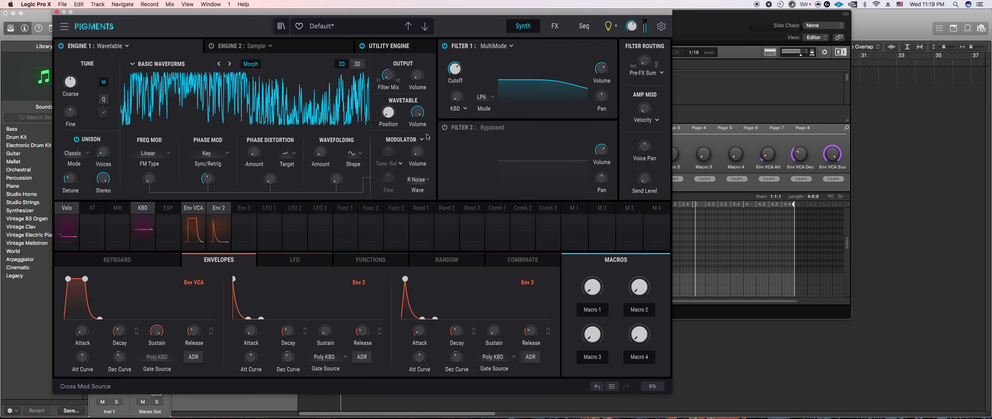
drag(454, 71, 454, 82)
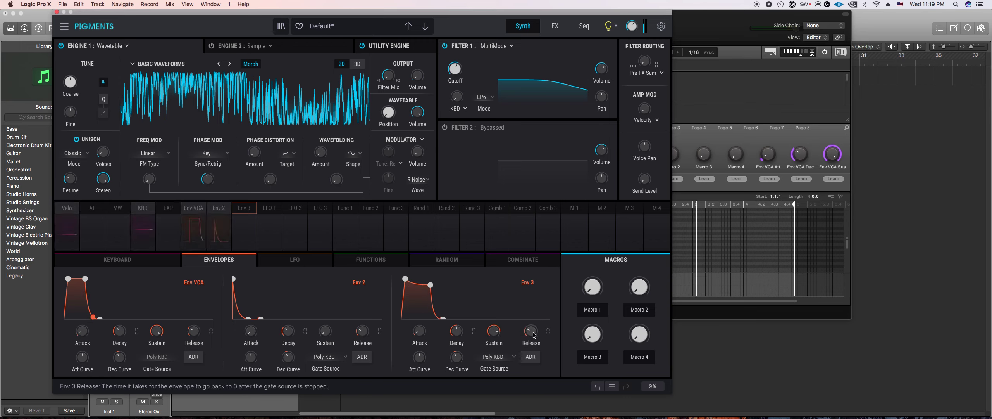
Step: Route Env 3 to Filter 1's cutoff at 0.51 and shape it with a longer release, steeper decay curve and lower sustain
drag(531, 330, 531, 325)
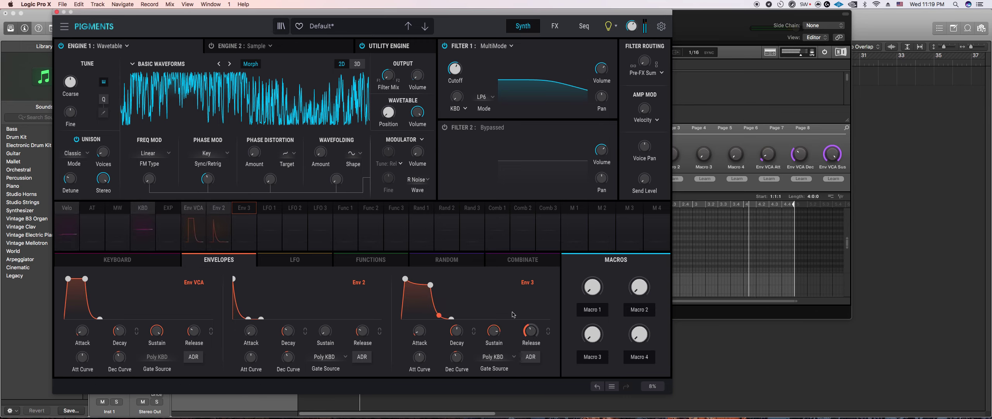
click(244, 217)
drag(455, 69, 455, 65)
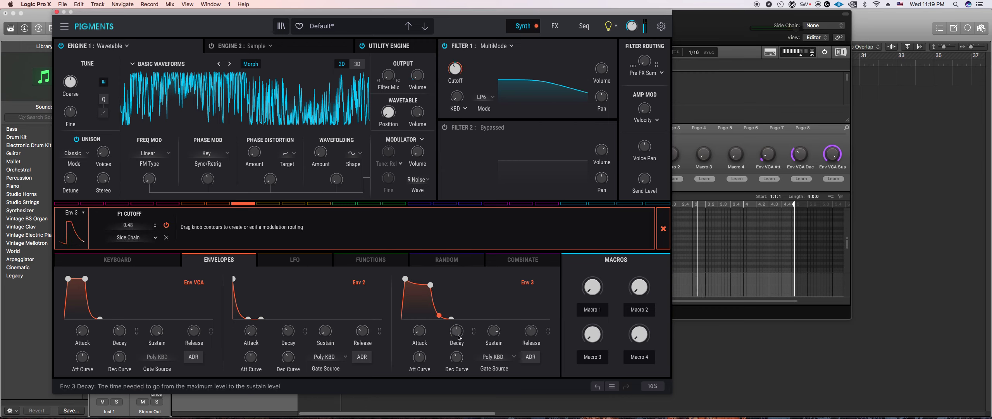
drag(463, 354, 463, 361)
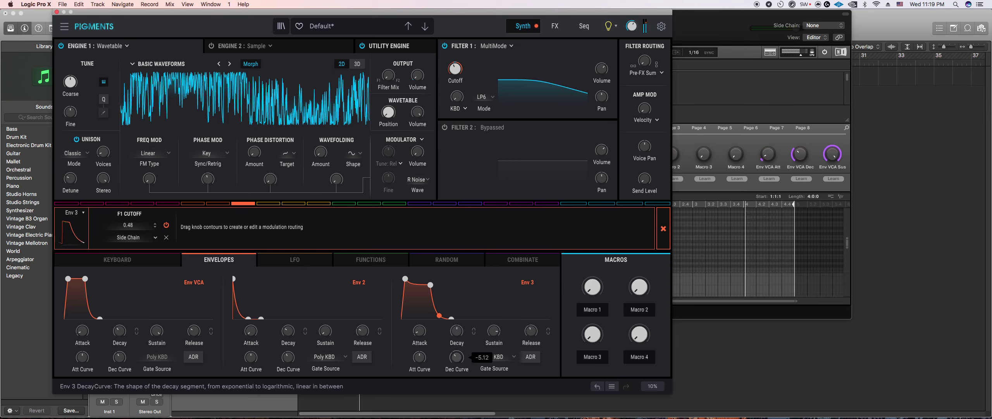
drag(494, 330, 493, 334)
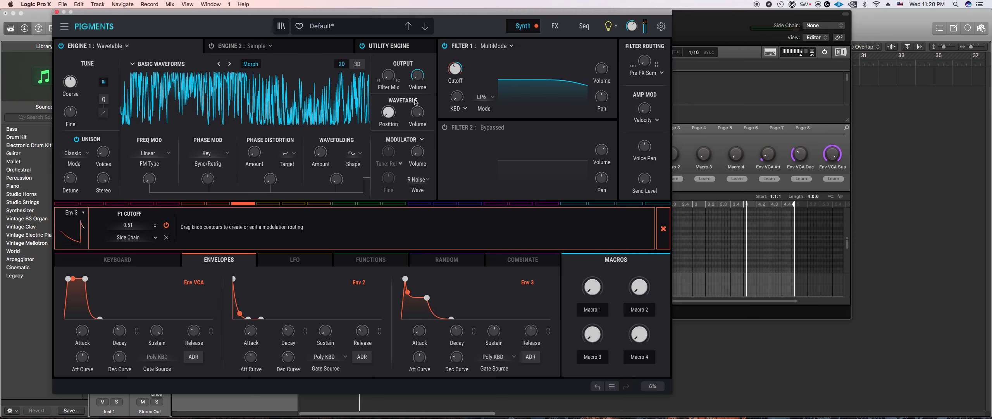
Step: Enable Filter 2 and set its type to Comb
click(445, 127)
click(500, 128)
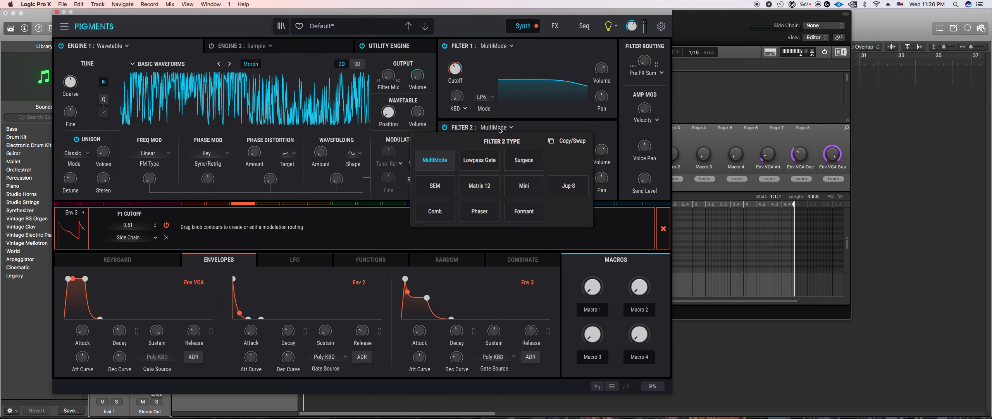
click(446, 214)
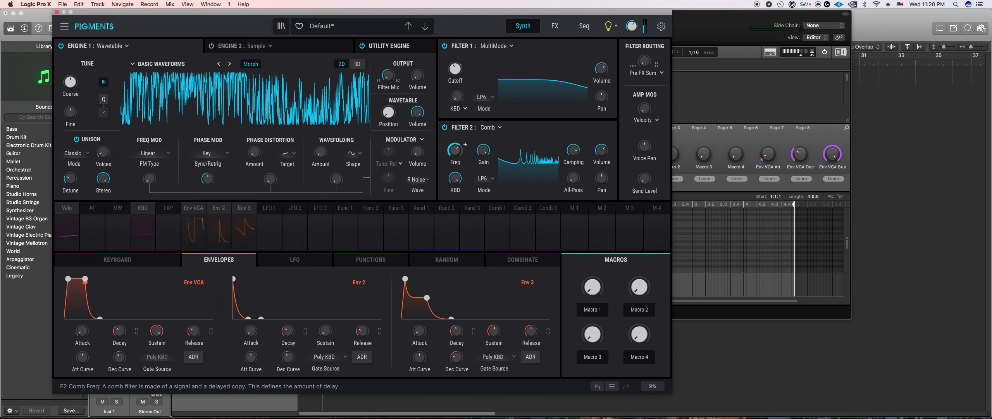
Step: Lengthen the Env VCA release and lower Filter 2's comb frequency to 261 Hz
drag(195, 332, 197, 328)
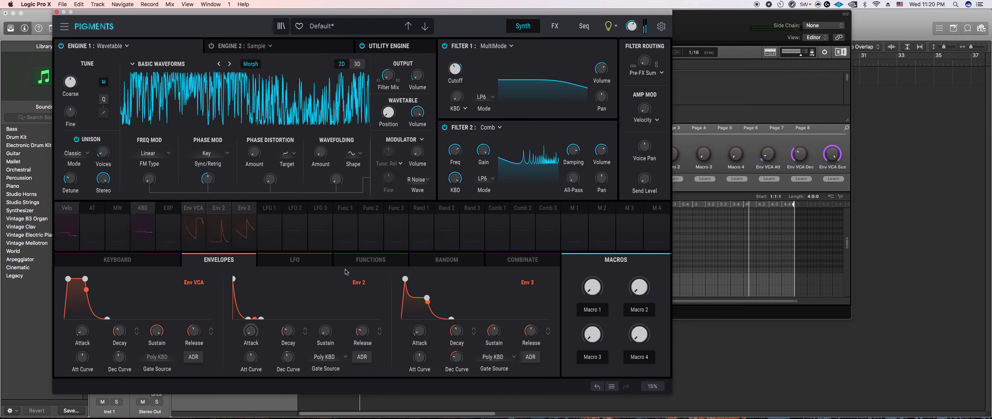
drag(455, 150, 455, 153)
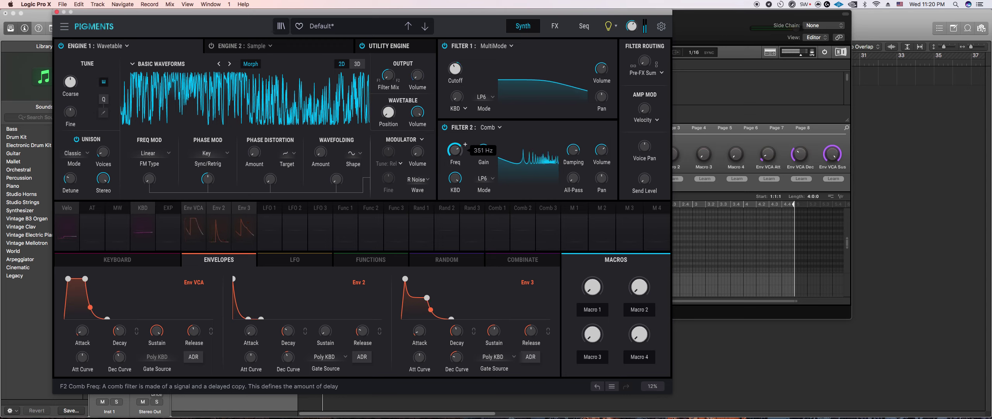
drag(455, 149, 455, 158)
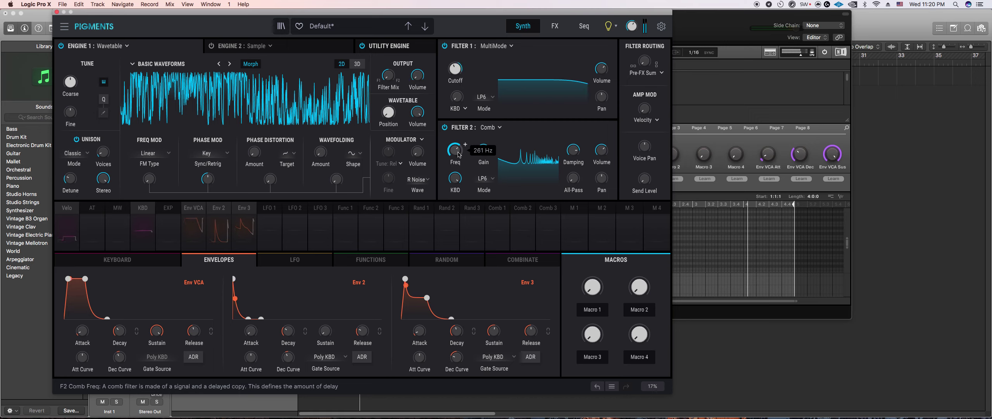
Step: Set Filter 2's comb damping to 3966 Hz and lengthen the Env VCA release further
mouse_move(454, 71)
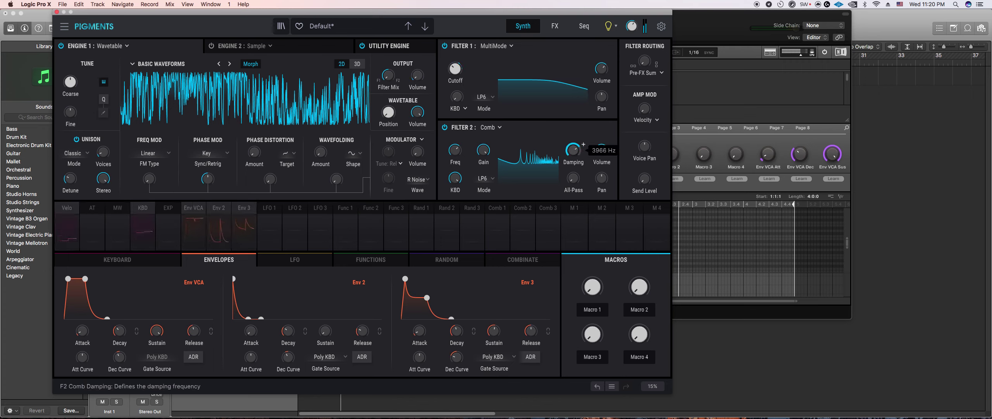
mouse_move(572, 176)
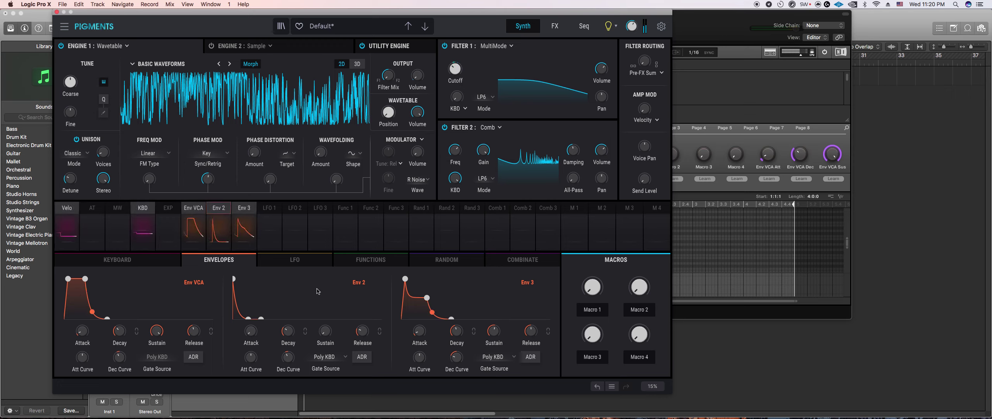
drag(194, 330, 194, 325)
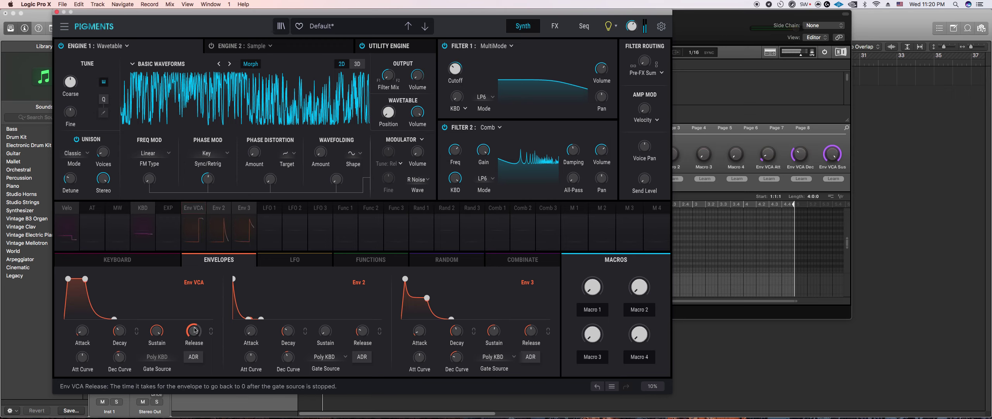
Step: Lengthen Env 3's release slightly and set its modulation of Filter 1's cutoff to 0.30
drag(531, 334, 531, 332)
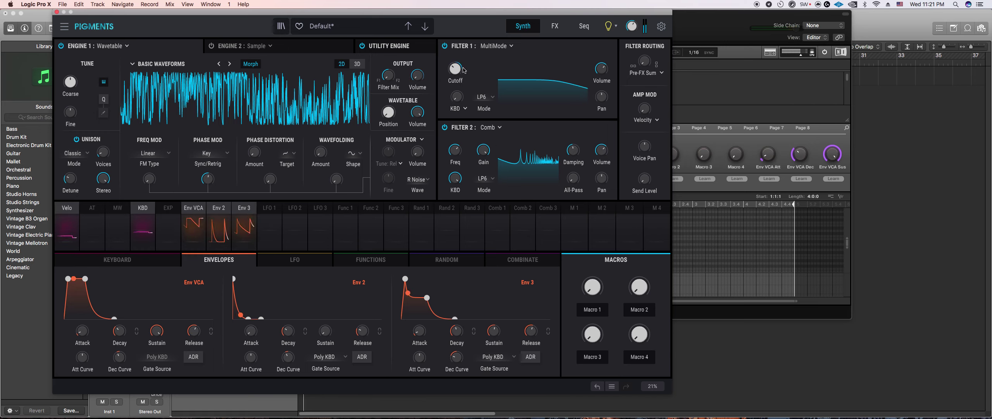
drag(455, 69, 455, 66)
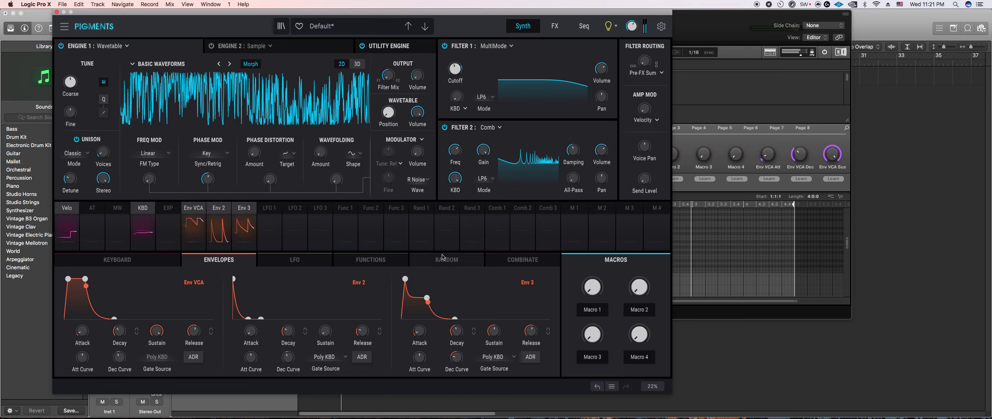
click(243, 228)
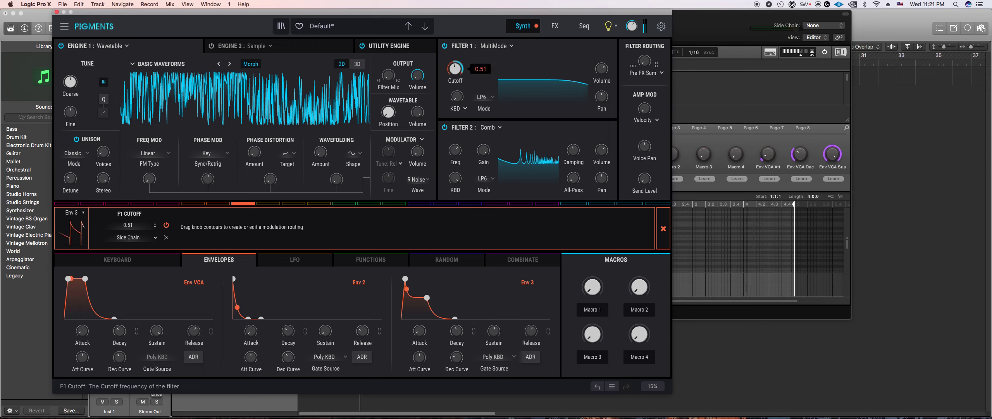
drag(462, 68, 462, 95)
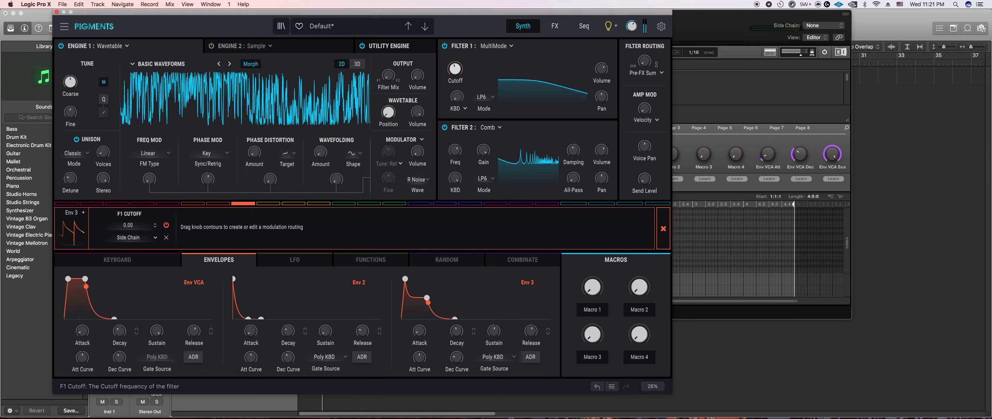
drag(455, 68, 463, 54)
Step: Set Filter 1's mode to LP24
click(483, 98)
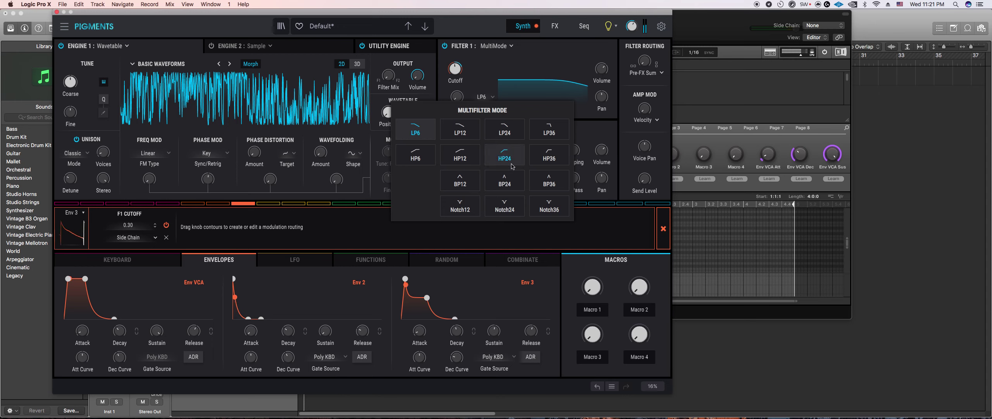
click(504, 129)
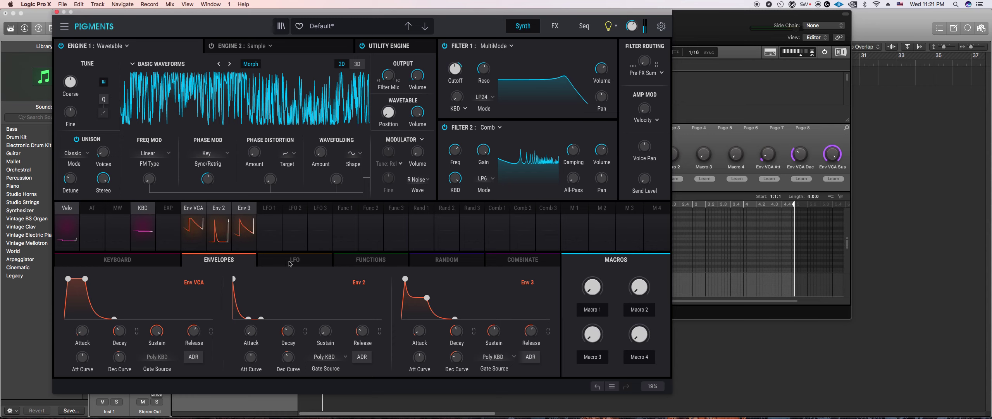
Step: Reshape Function 1 into two falling peaks, with the second one reaching level 0.00 at time 0.188
click(367, 264)
drag(152, 333, 133, 342)
drag(160, 299, 148, 287)
click(174, 342)
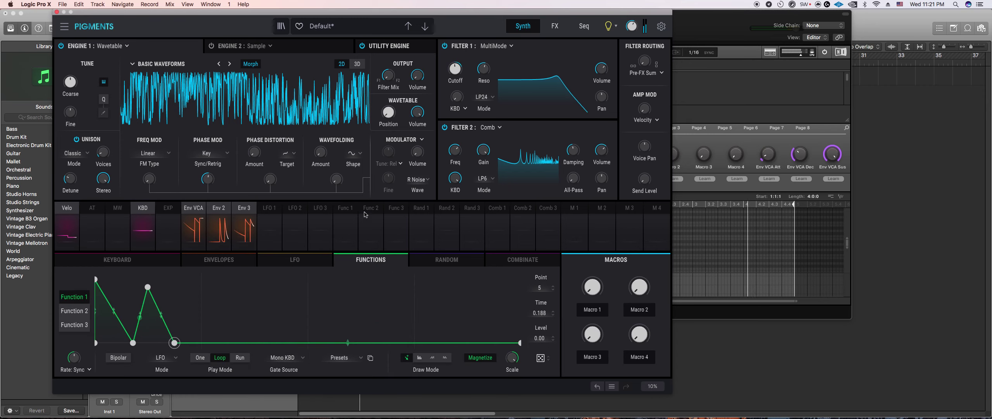
Step: Remove Env 2's modulation routing and route Function 1 to Engine 1's volume at 0.96
click(345, 211)
click(212, 204)
click(344, 203)
drag(413, 79, 412, 23)
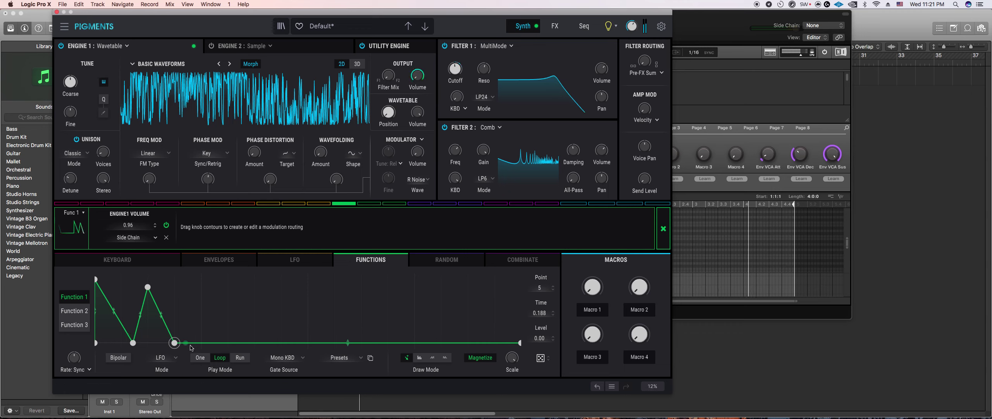
Step: Move Function 1's low points to times 0.125 and 0.250 and bend both decays into steep curves
drag(174, 342, 201, 342)
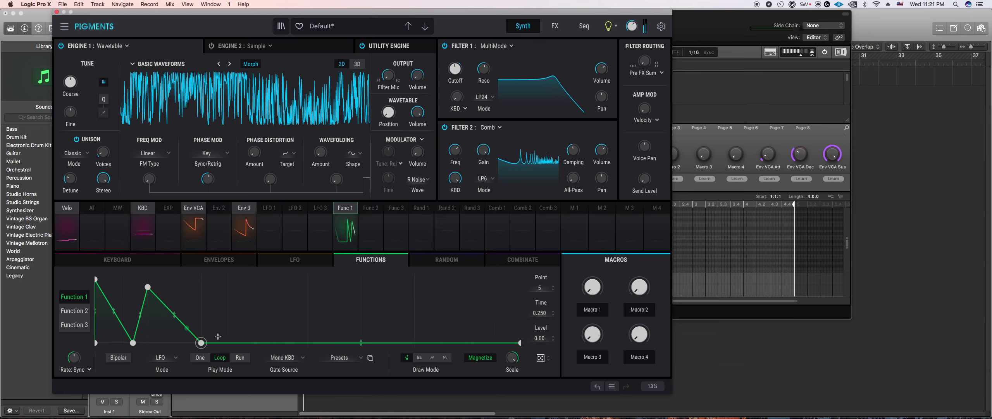
drag(133, 346, 153, 348)
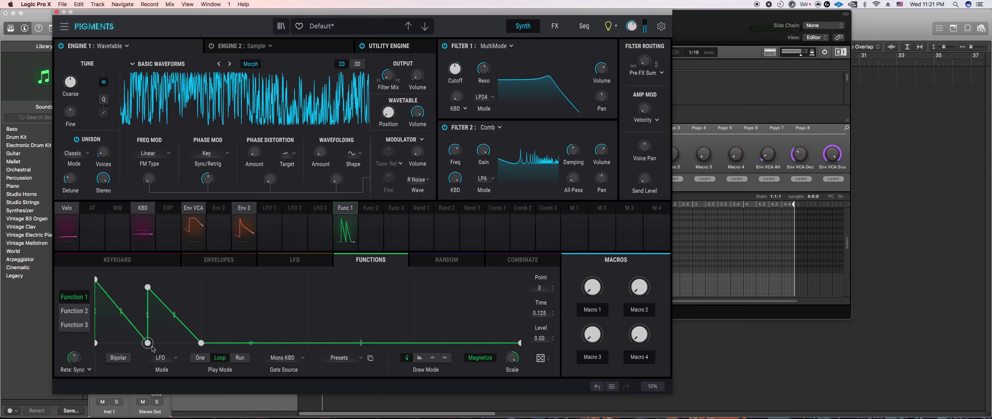
drag(126, 312, 122, 330)
drag(174, 313, 118, 342)
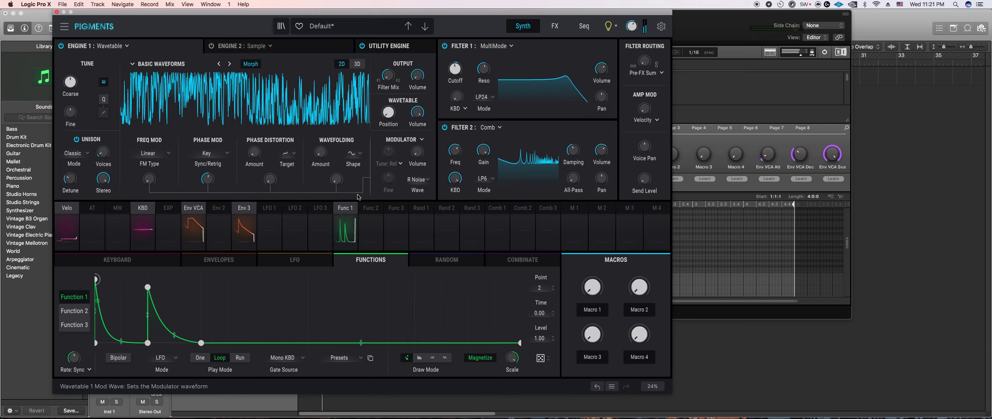
Step: Switch to Maschine 2 and record a note pattern for the eighth Pigments sound
drag(334, 180, 349, 174)
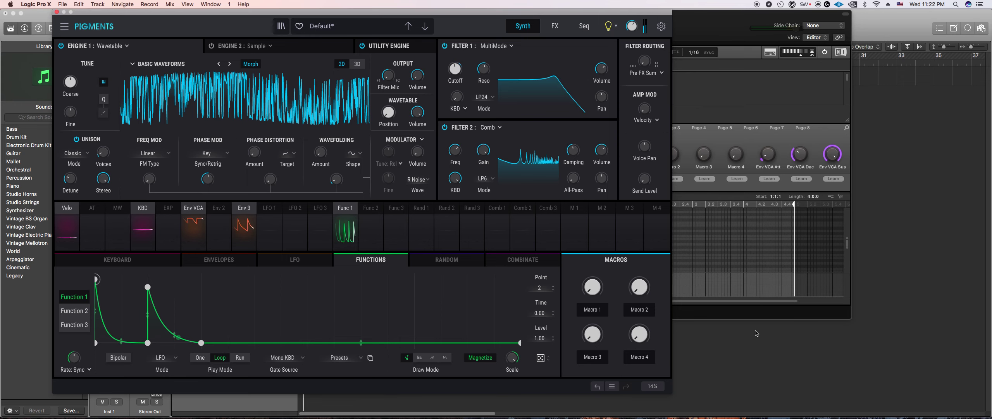
click(746, 313)
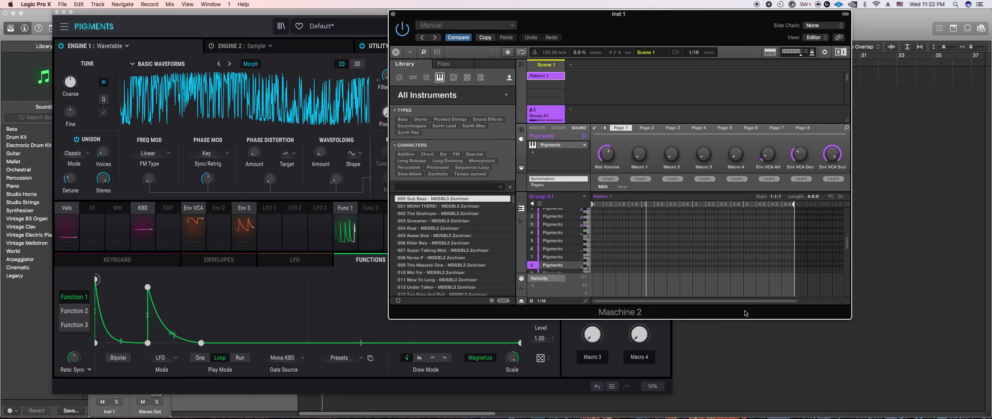
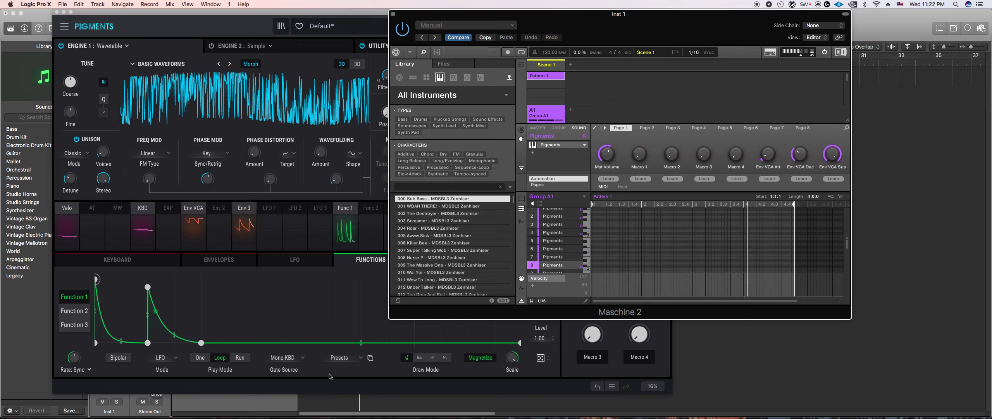
key(r)
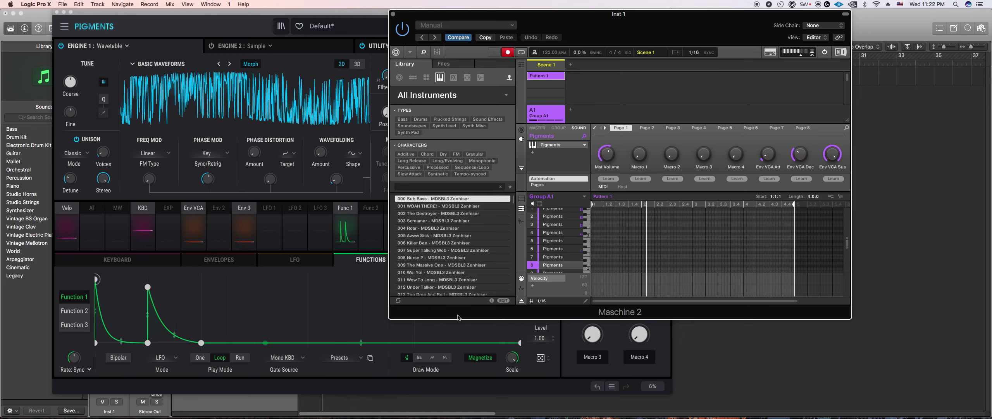
Step: In Pigments, add a third peak to Function 1 from time 0.250 to 0.313 and lower the second peak to level 0.817
click(206, 308)
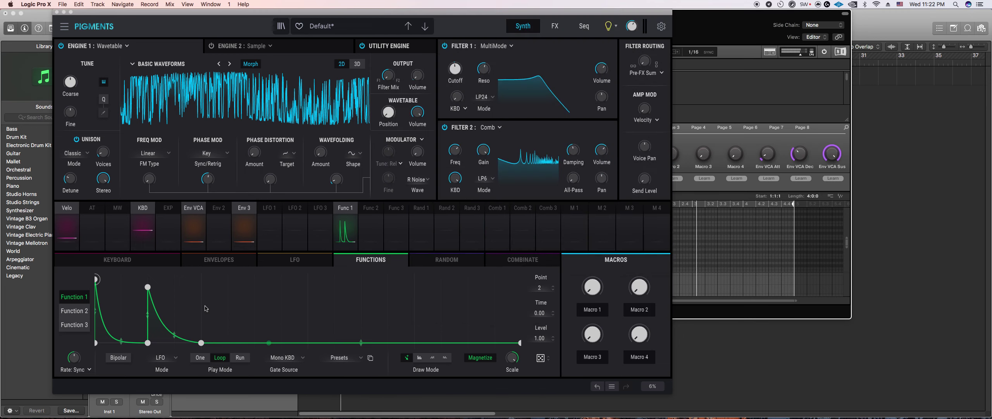
click(206, 308)
click(228, 342)
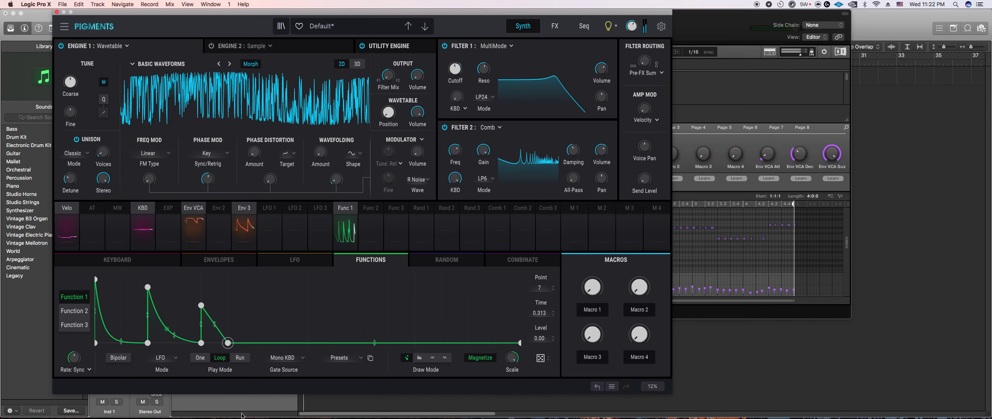
click(752, 317)
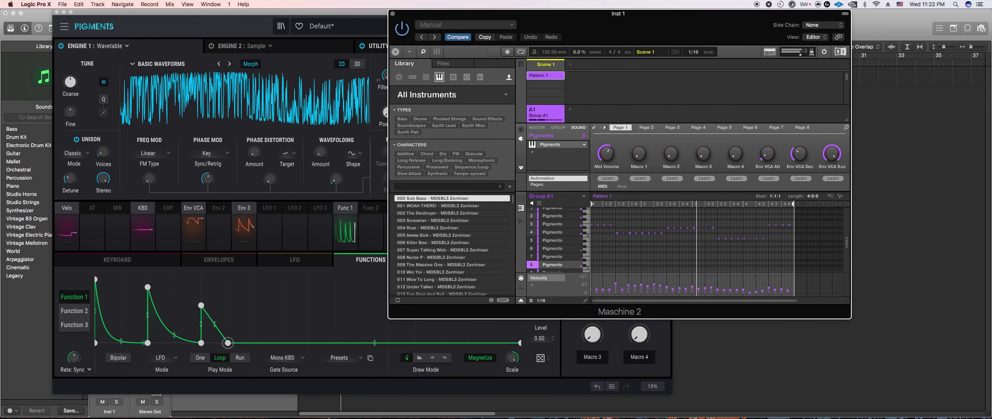
click(161, 330)
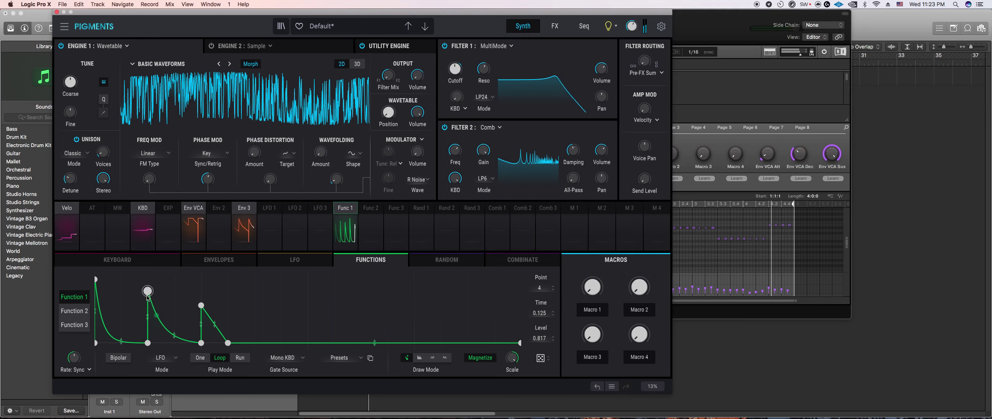
Step: Lengthen the Env VCA release slightly
click(225, 264)
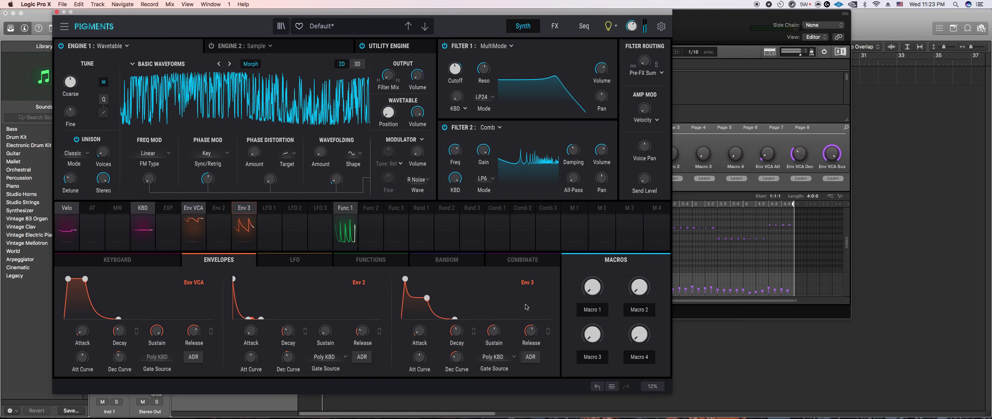
click(703, 145)
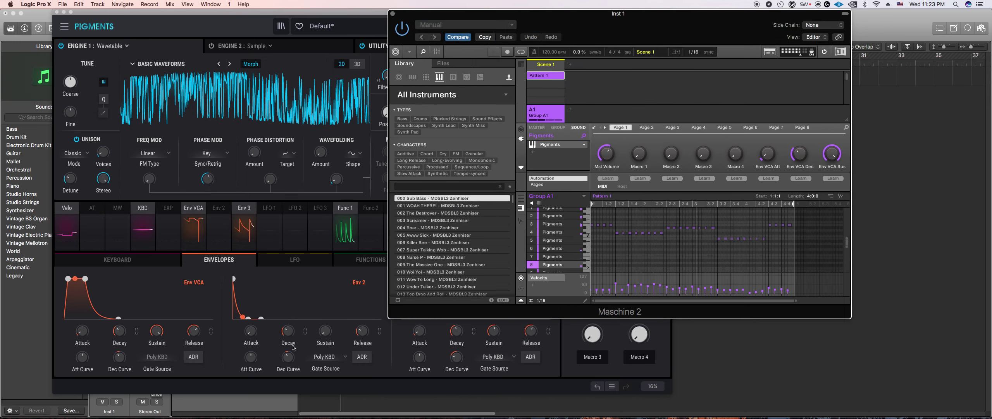
click(295, 385)
click(361, 264)
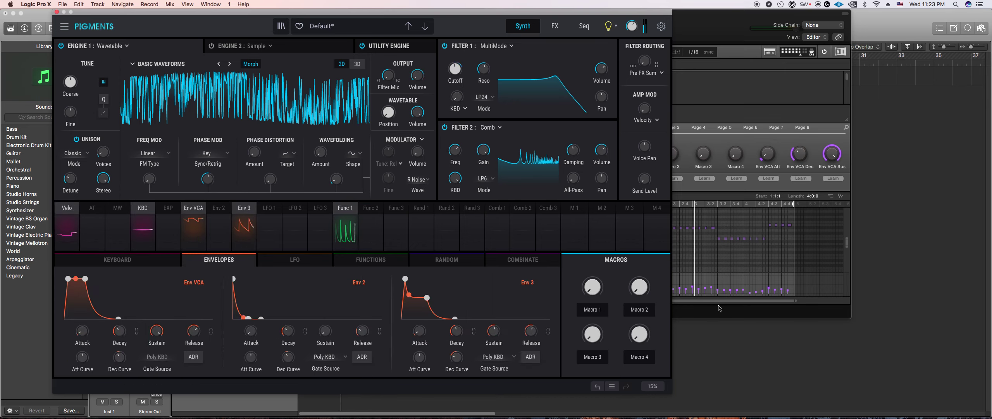
Step: Switch to Maschine 2, select all the recorded notes of the eighth sound and lengthen them
click(802, 254)
drag(801, 255, 615, 226)
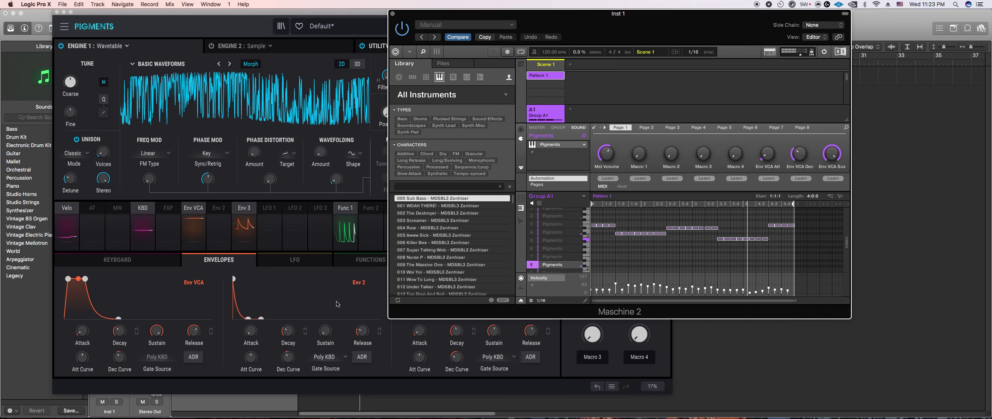
Step: Return to Pigments and extend the third decay of Function 1 to end at time 0.361
click(309, 268)
click(355, 259)
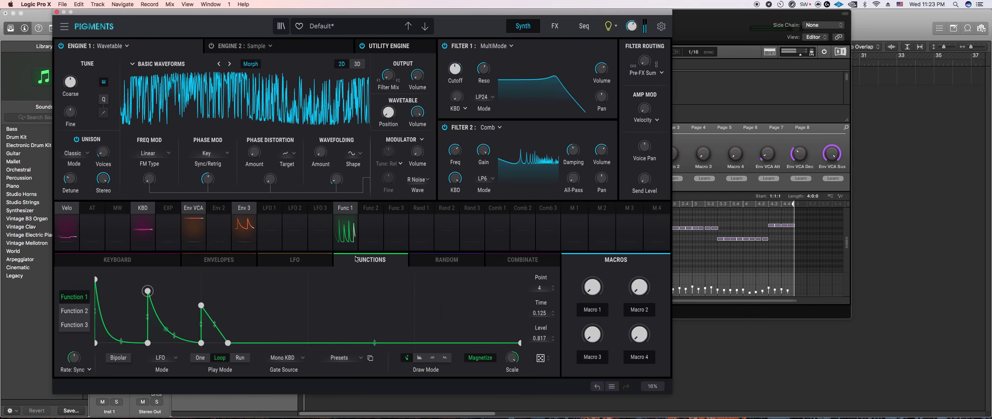
drag(228, 343, 248, 346)
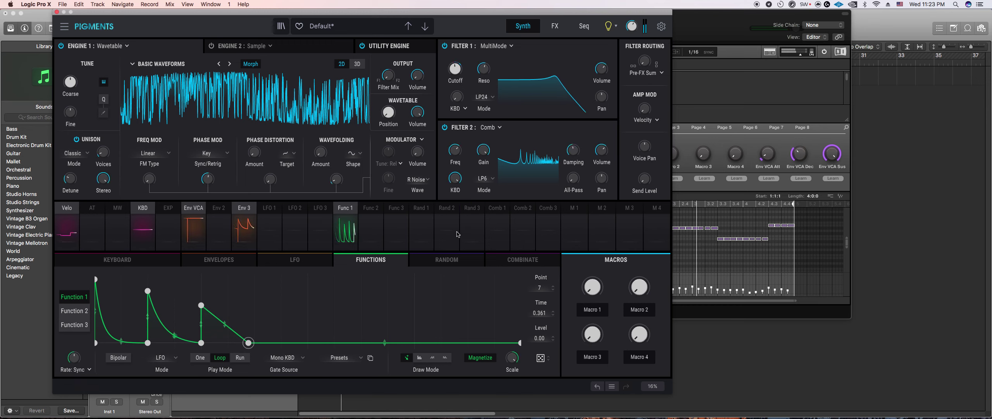
Step: Check Env 2's modulation routing and set Function 1's play mode to One
click(219, 259)
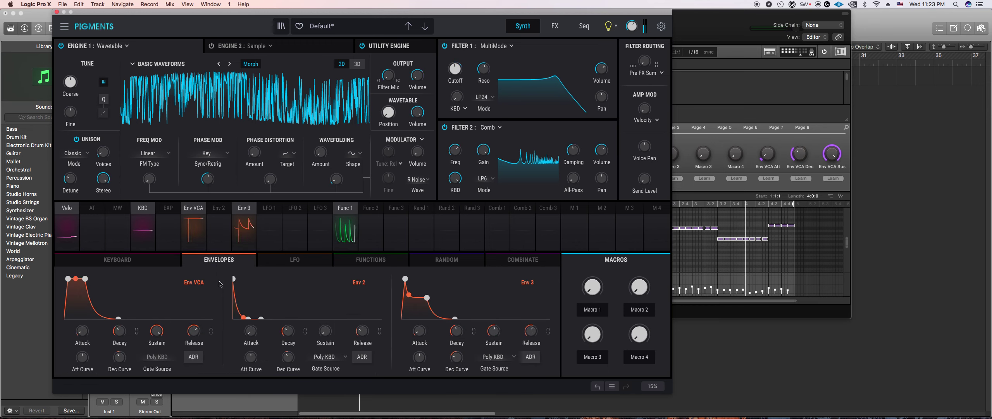
click(221, 209)
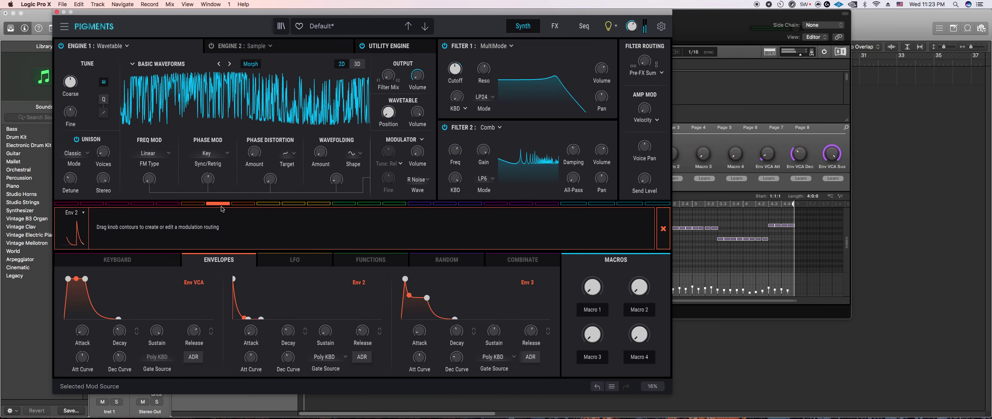
click(238, 258)
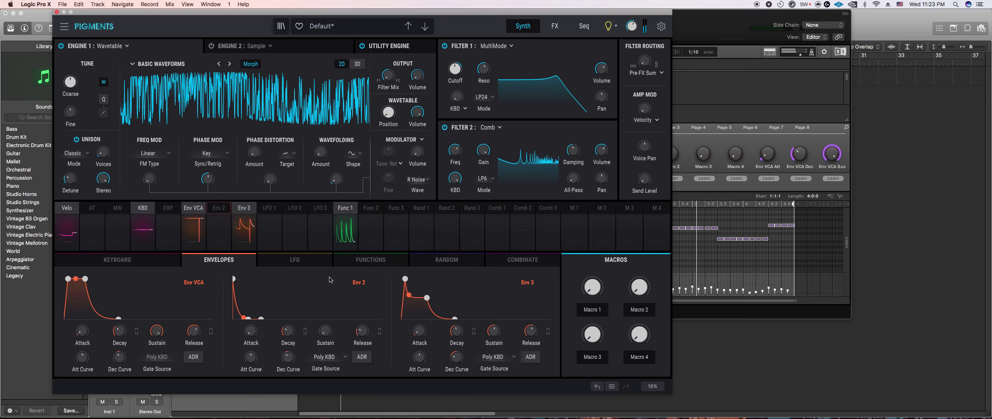
drag(456, 70, 456, 67)
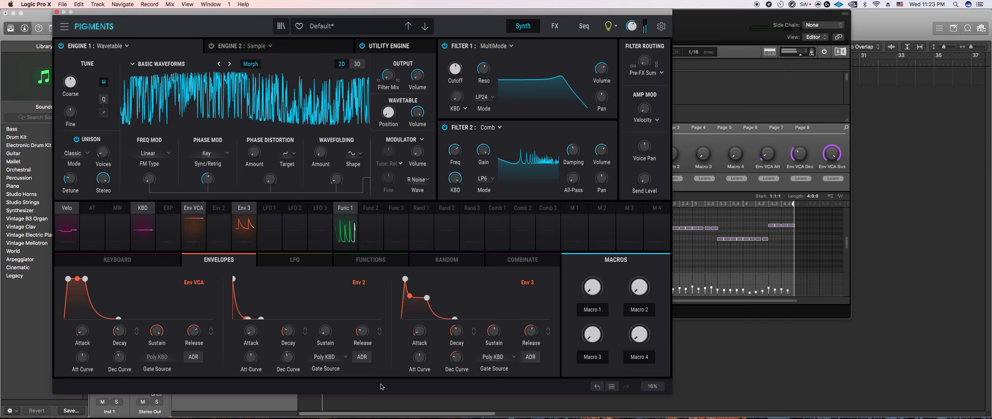
click(362, 259)
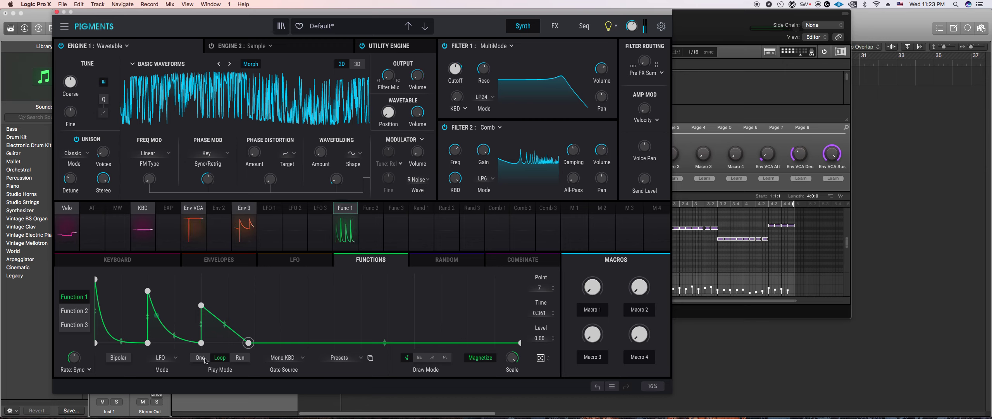
mouse_move(71, 359)
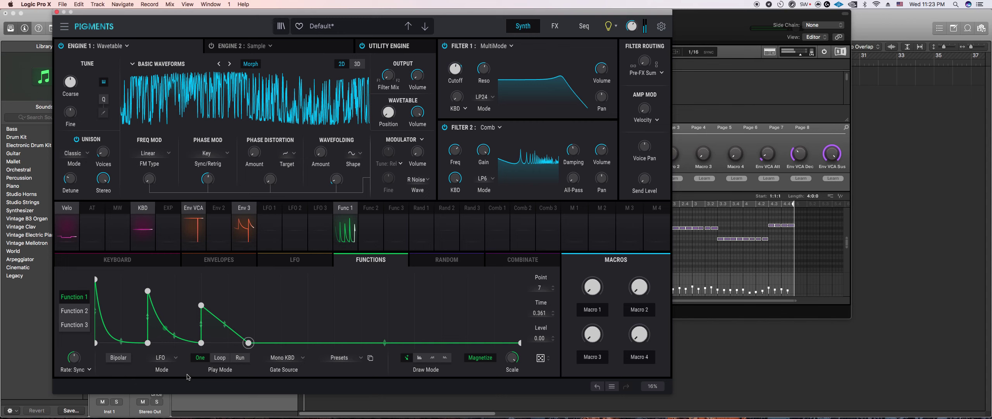
Step: In Maschine 2, shorten the pattern's length to 1:0:0 and delete a note from the second group of notes
click(753, 311)
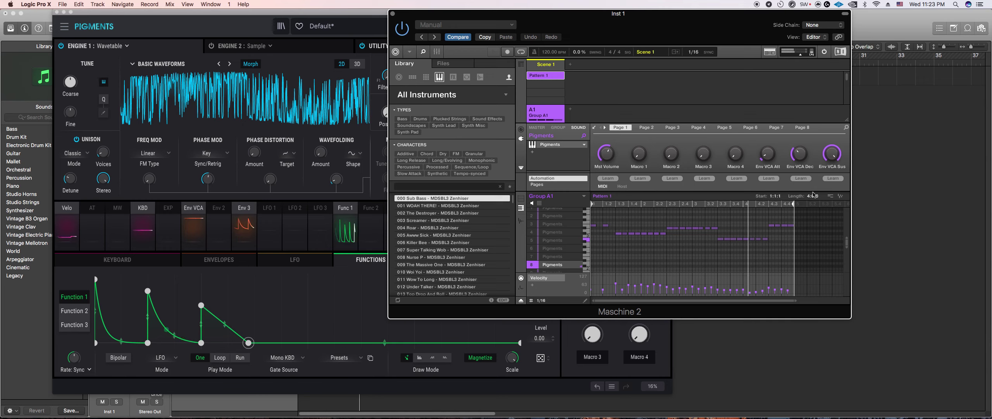
mouse_move(793, 203)
mouse_down()
mouse_move(654, 207)
mouse_move(630, 222)
mouse_up()
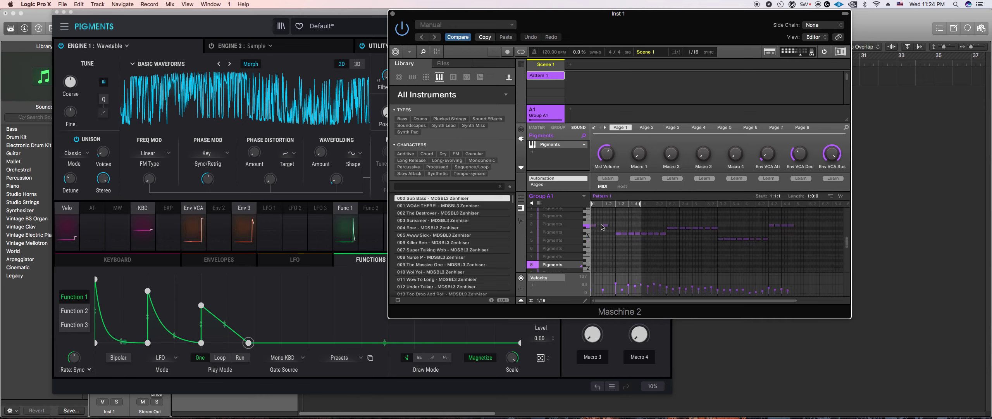
click(624, 233)
double_click(624, 234)
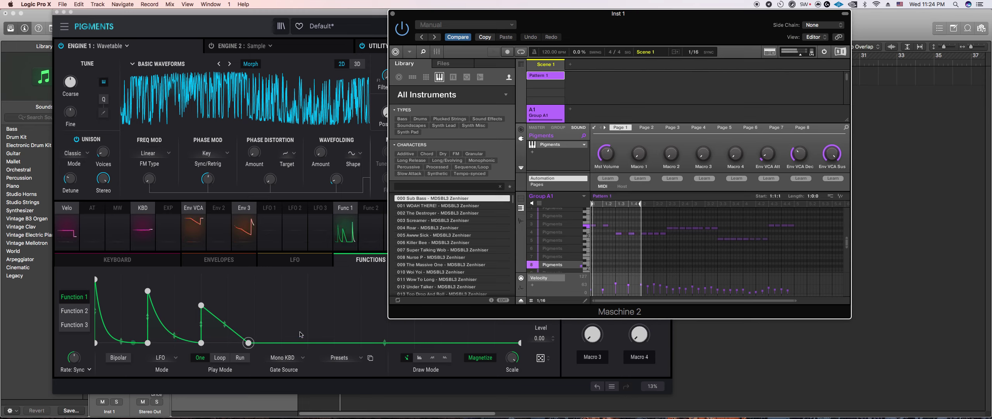
Step: Return to Pigments and add a fourth peak near time 0.39 and a fifth at time 0.500 to Function 1
click(581, 325)
click(201, 305)
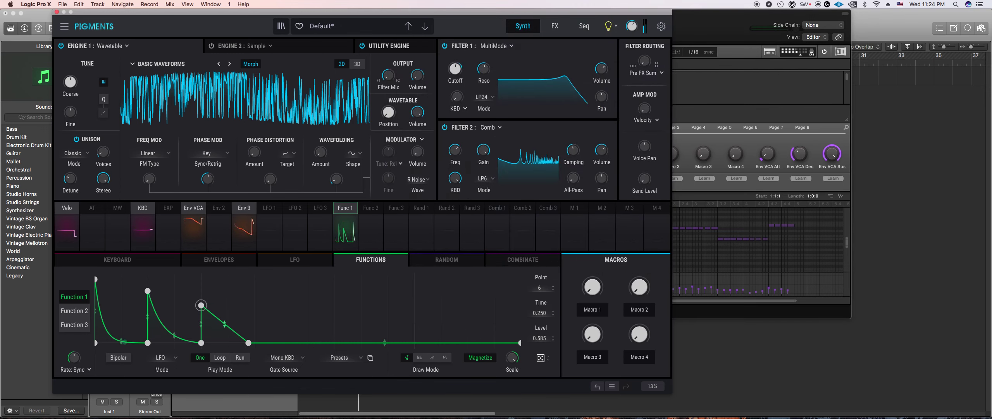
click(262, 293)
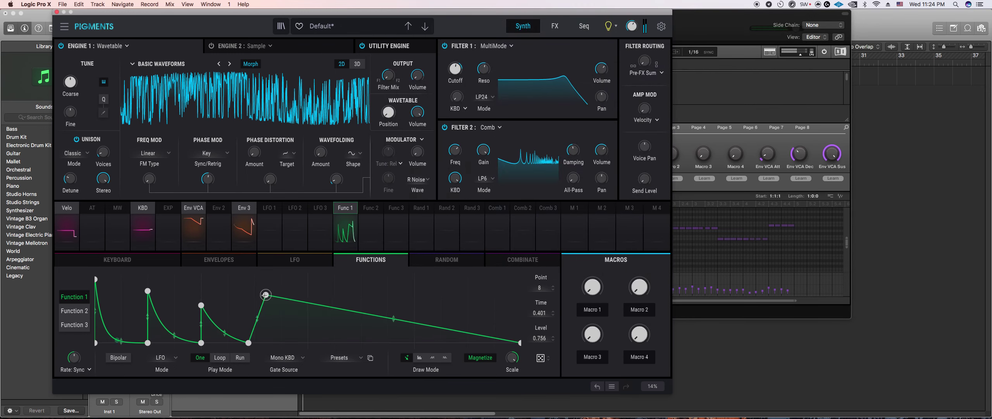
click(308, 343)
click(309, 294)
click(361, 342)
drag(308, 294, 308, 287)
drag(333, 317, 334, 336)
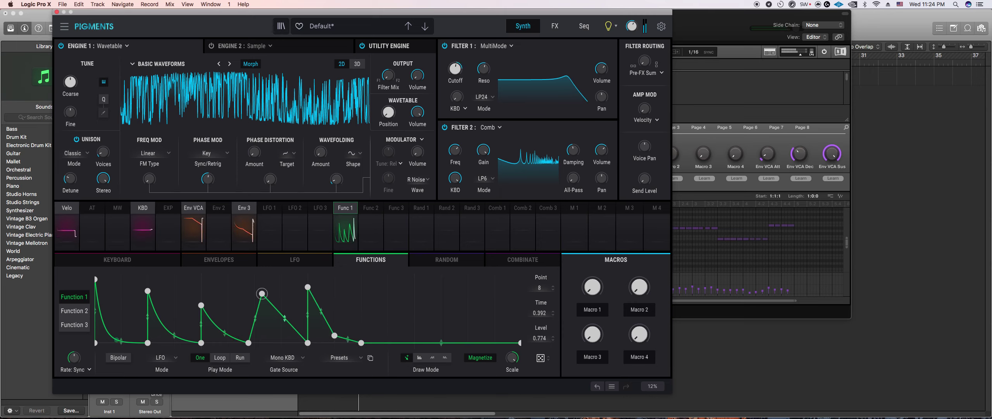
Step: Move Function 1's fourth peak to time 0.375 at level 0.689 with a vertical rise, and straighten its bulging decay
drag(262, 294, 240, 306)
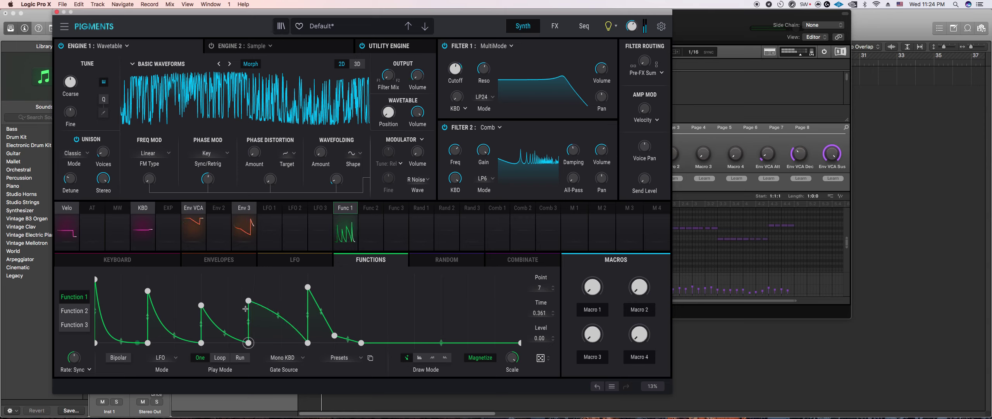
click(250, 343)
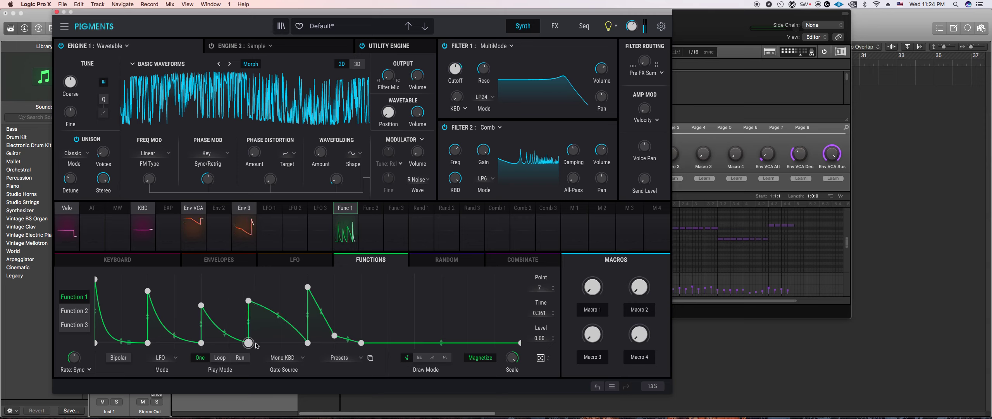
drag(250, 302, 255, 301)
drag(250, 344, 265, 344)
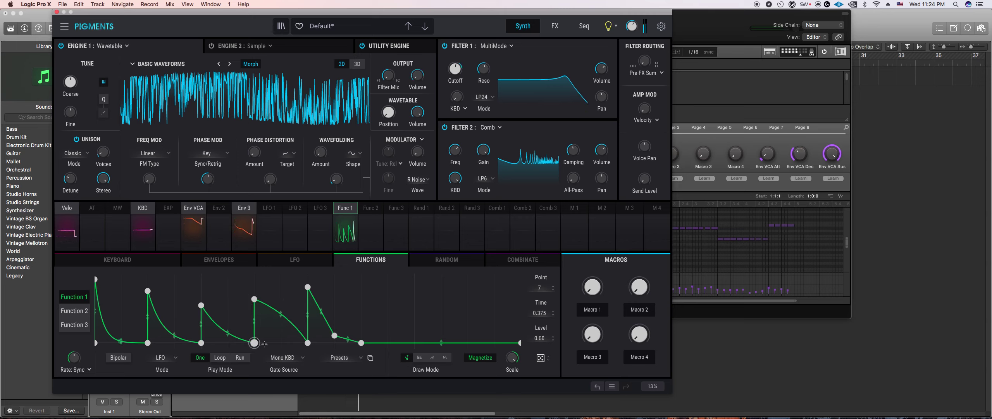
drag(281, 313, 280, 319)
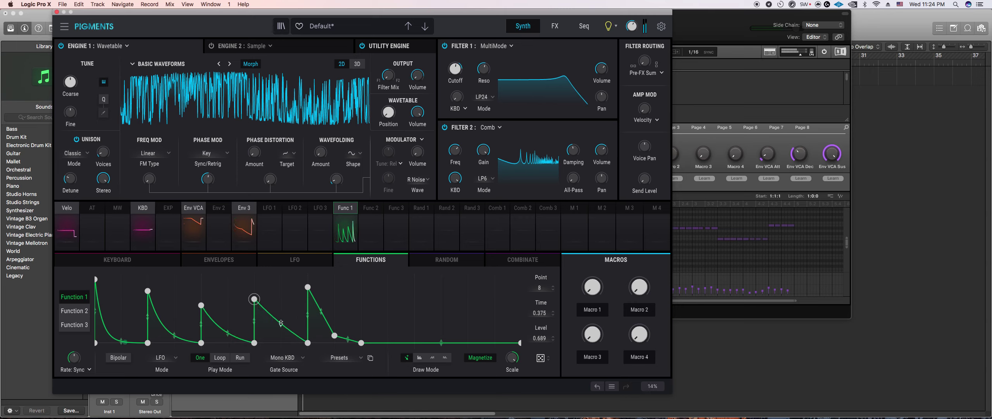
mouse_move(88, 352)
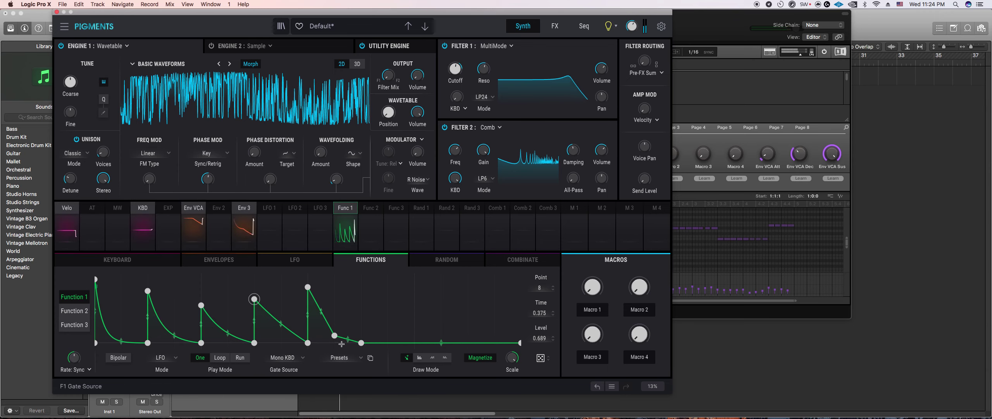
Step: In Maschine 2, delete the extra notes within the first bar and lengthen the two remaining ones
click(676, 315)
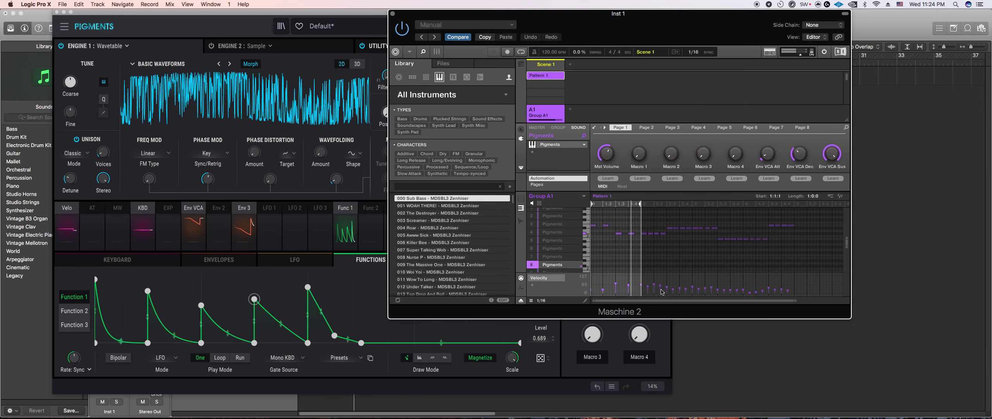
right_click(606, 226)
right_click(631, 233)
drag(628, 248, 612, 226)
key(super+shift+Right)
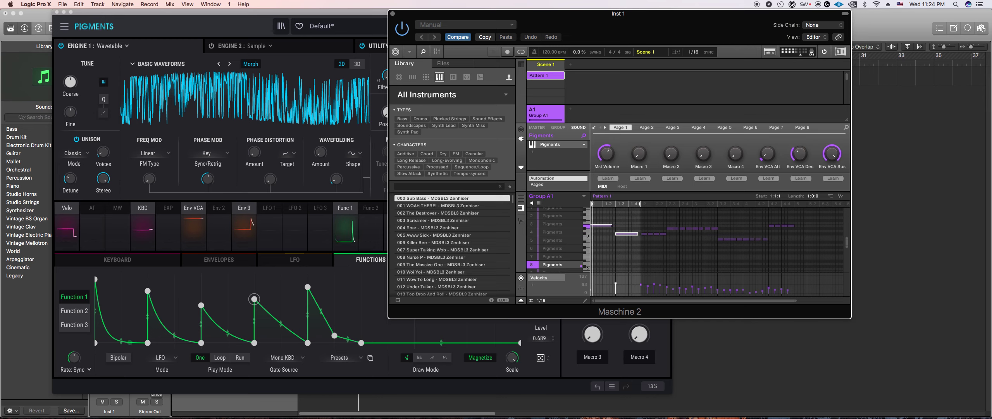
Step: Back in Pigments, add Function 1 peaks at times 0.625, 0.750 and 0.875, and remove the extra point in the fifth decay
click(408, 385)
drag(361, 341, 361, 296)
click(414, 344)
drag(421, 310, 415, 296)
drag(445, 329, 468, 342)
drag(362, 297, 334, 338)
double_click(334, 335)
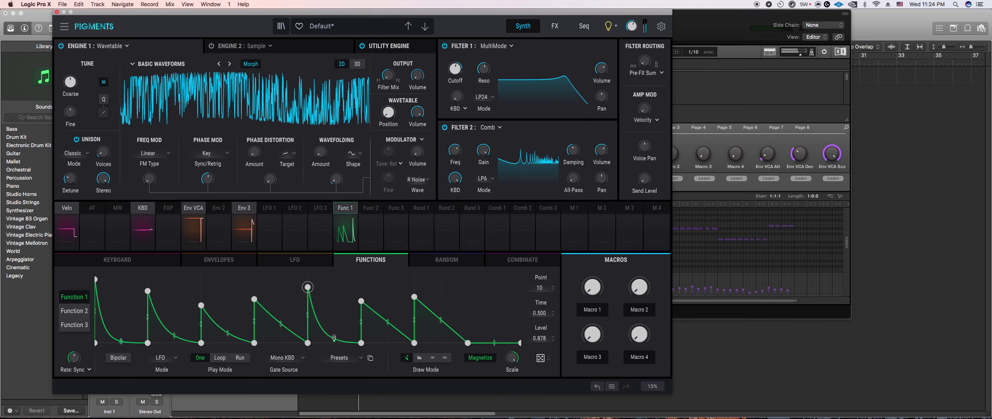
drag(361, 301, 361, 316)
drag(467, 343, 415, 305)
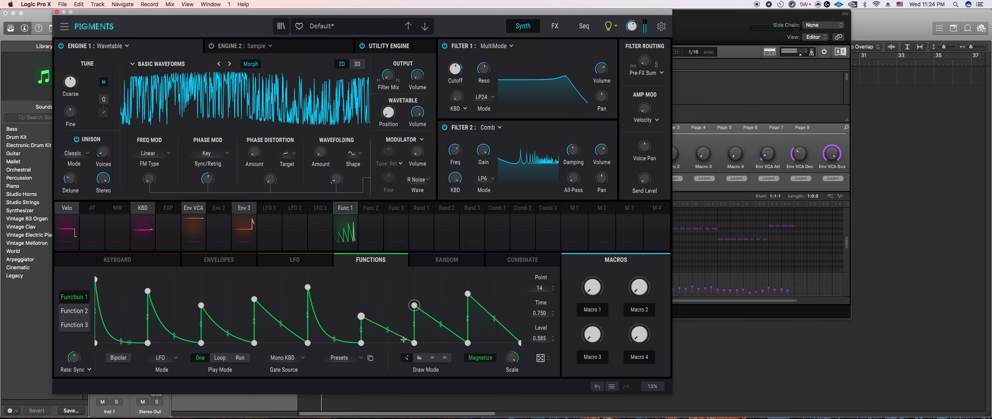
Step: Bow Function 1's sixth and eighth decays outward and curve the seventh decay steeply inward
drag(386, 330, 388, 319)
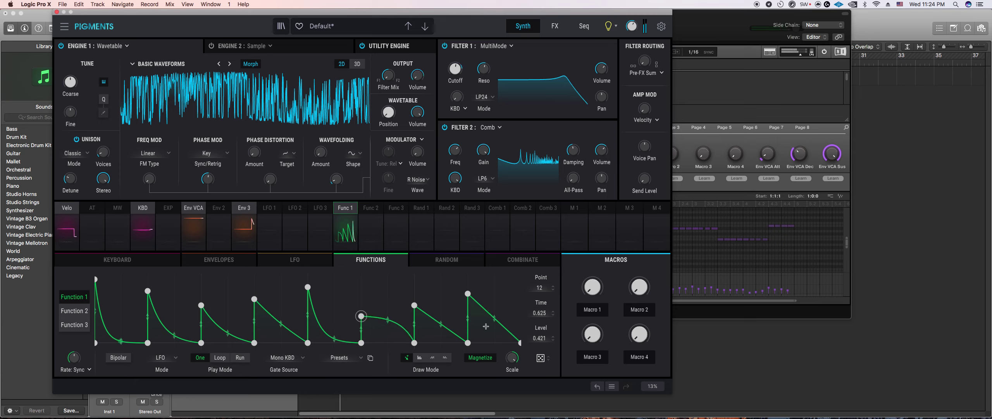
drag(494, 320, 495, 310)
click(468, 294)
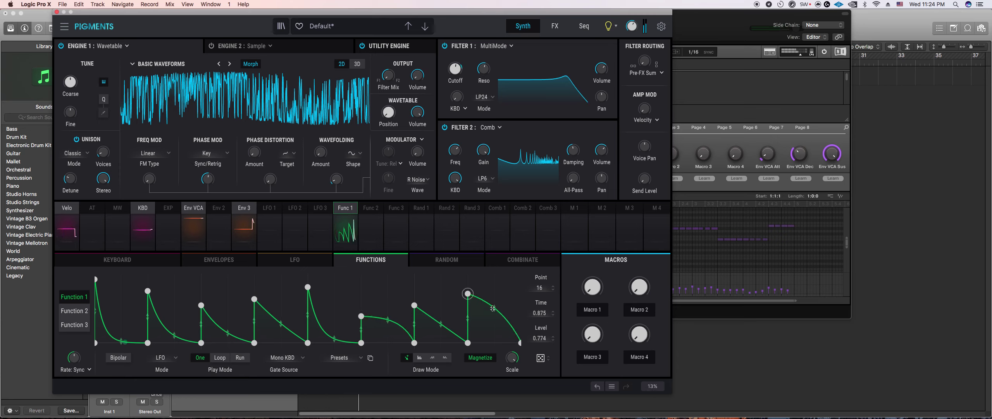
drag(440, 324, 441, 334)
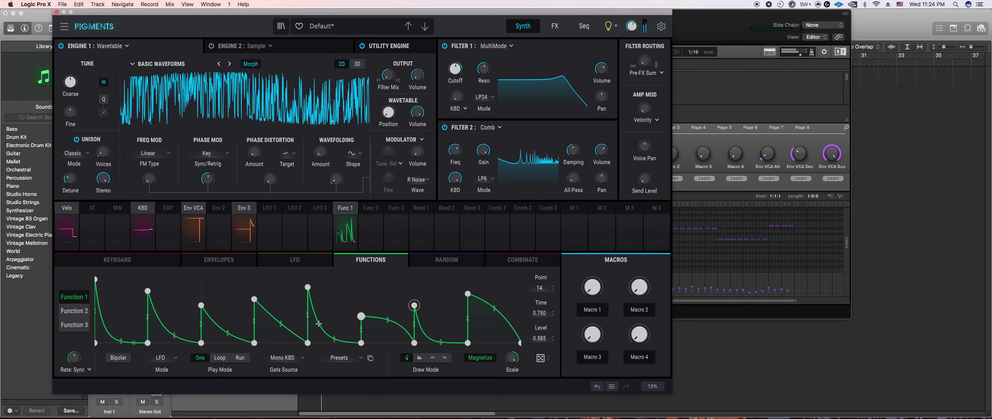
Step: Start Function 1's seventh rise slightly earlier, raise that peak, and set the eighth peak's level to 0.701
drag(414, 342, 405, 343)
drag(415, 303, 467, 300)
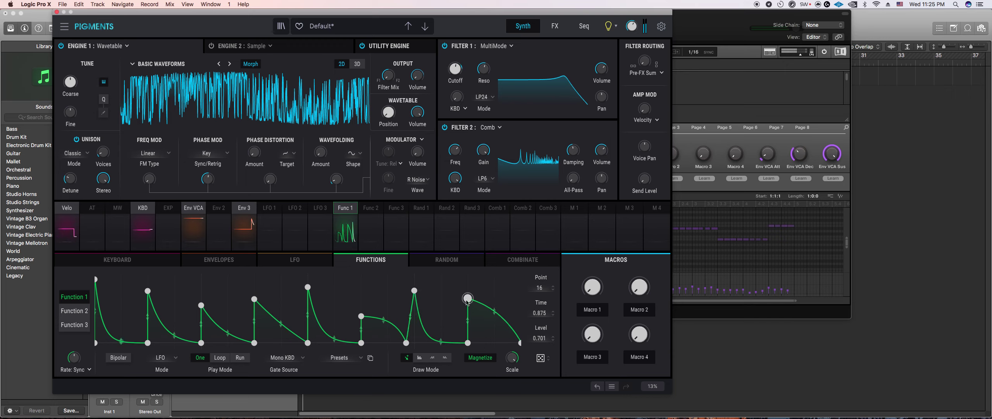
Step: Set Filter 1's resonance to 0.512 and check its cutoff
drag(481, 64, 482, 65)
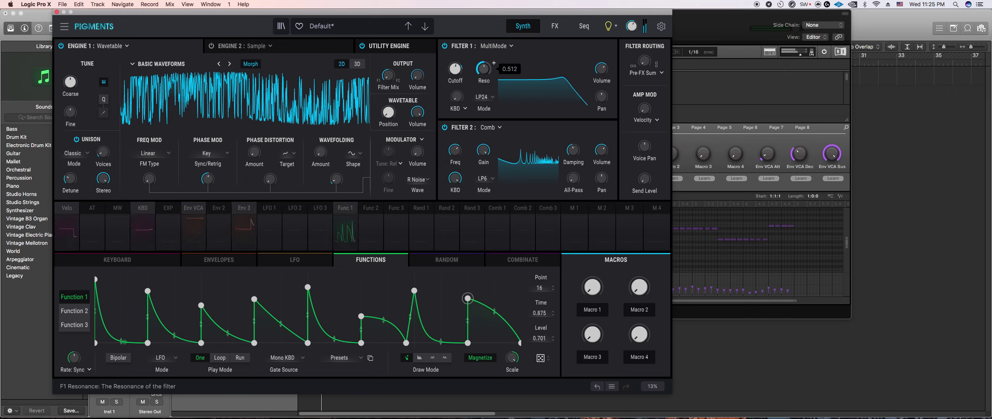
mouse_move(455, 68)
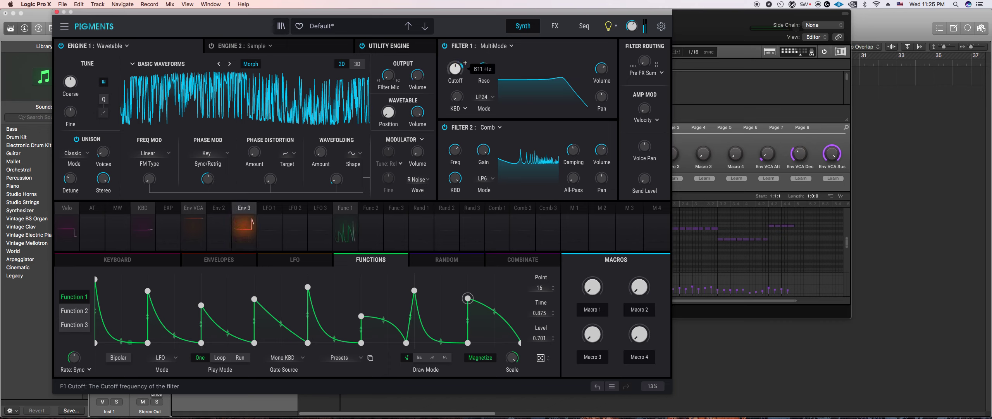
Step: Set LFO 1 to unipolar with a Free Running reset source and a rate of 0.084 Hz
click(270, 224)
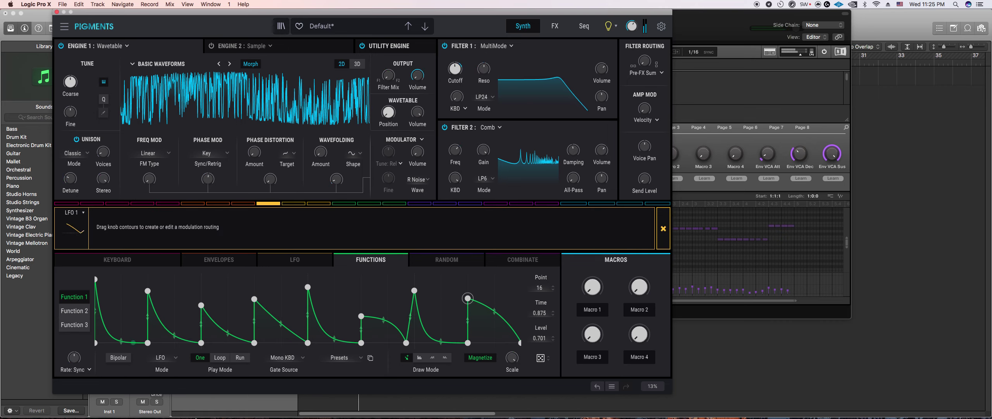
click(275, 266)
click(181, 357)
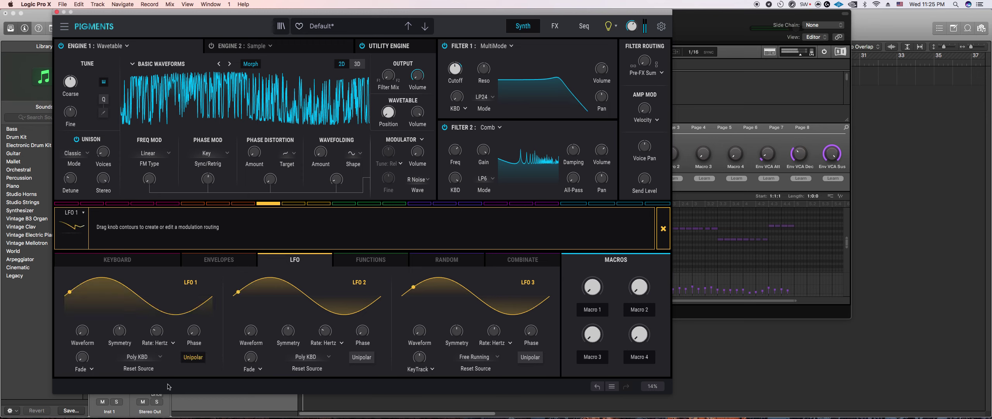
click(144, 357)
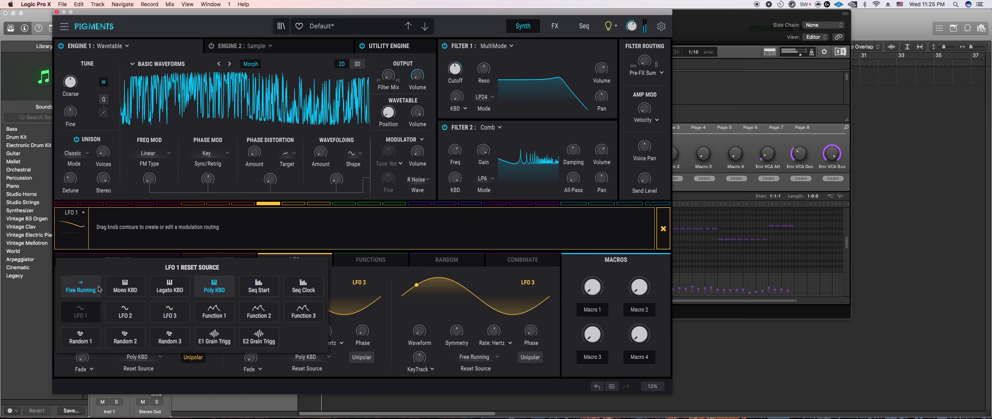
click(81, 286)
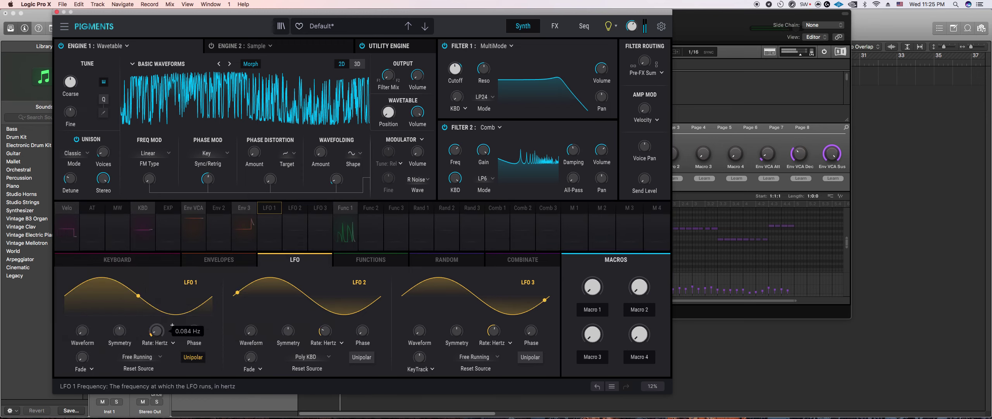
Step: Modulate Filter 1's cutoff by 0.06 and its resonance by -0.09 with LFO 1, and turn off the LFO's unipolar mode
click(269, 225)
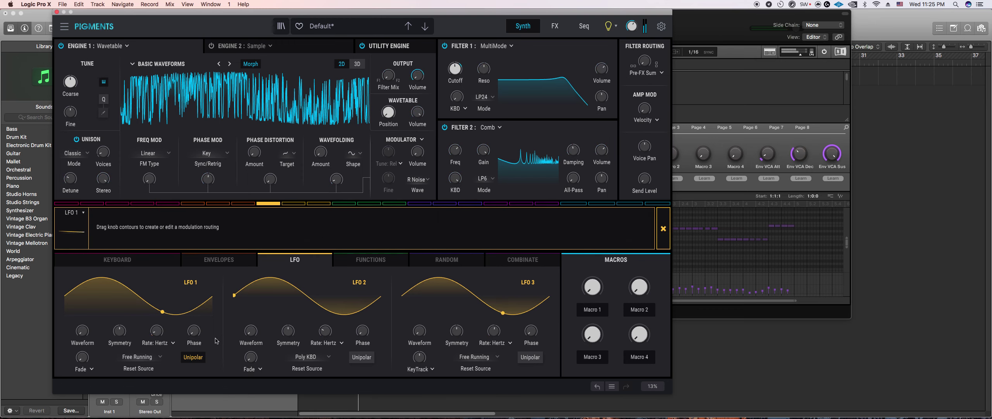
drag(455, 66, 455, 64)
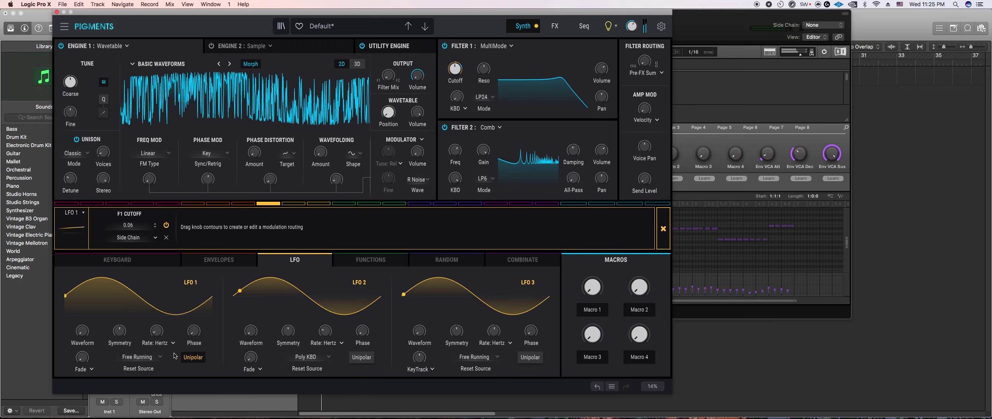
click(191, 357)
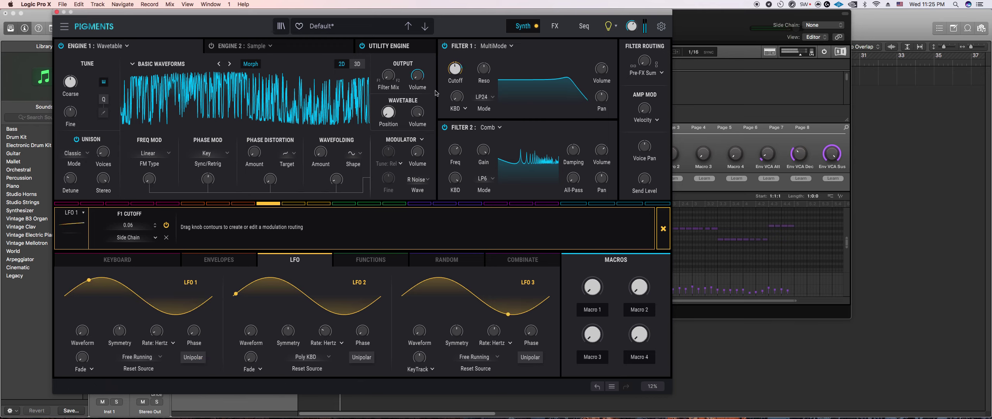
drag(484, 63, 484, 63)
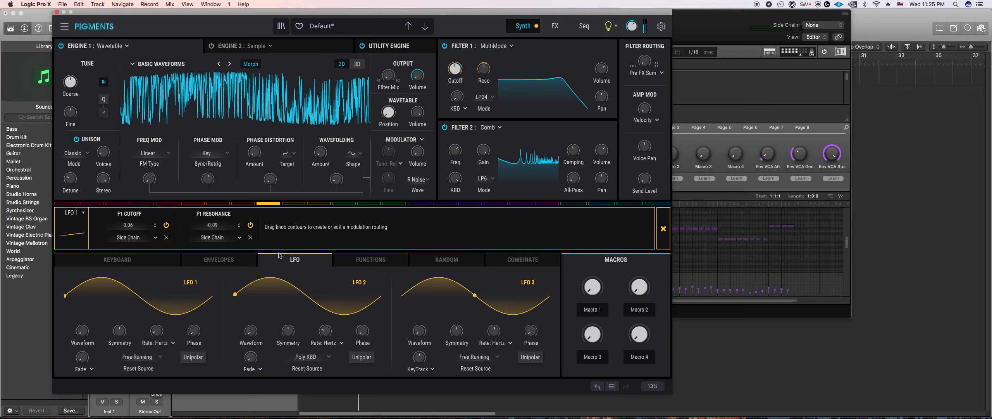
Step: Open the effects and replace the Delay in the first FX A slot with PS Delay
mouse_move(103, 152)
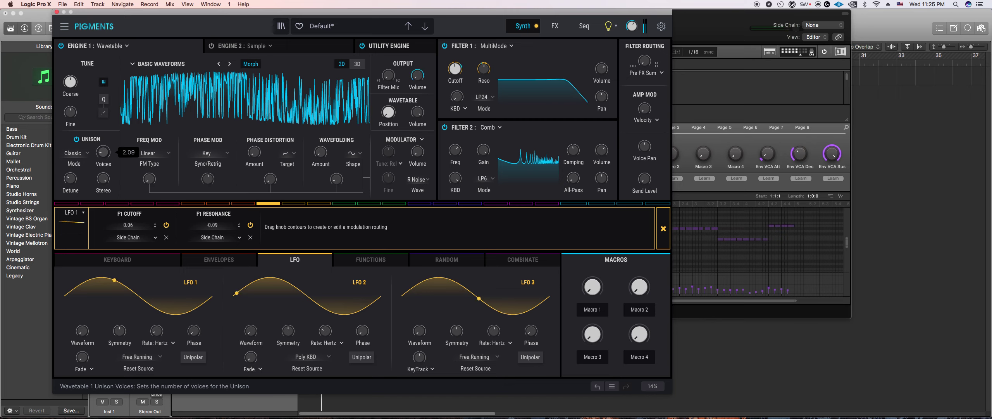
click(555, 27)
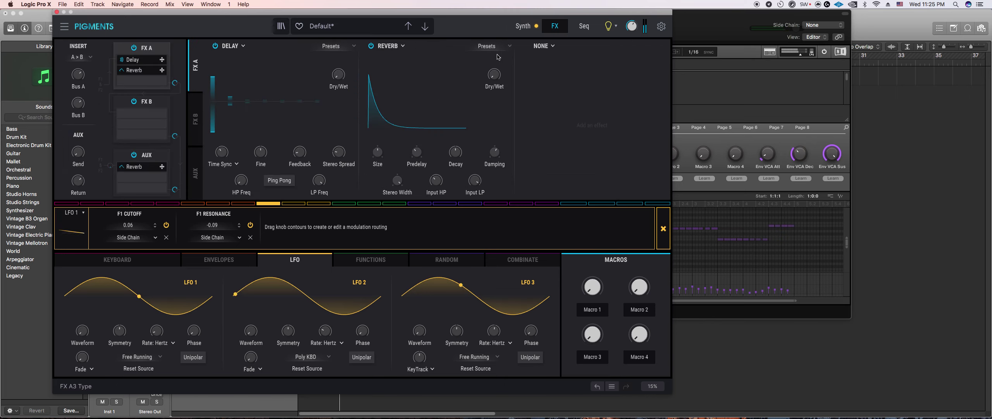
click(230, 45)
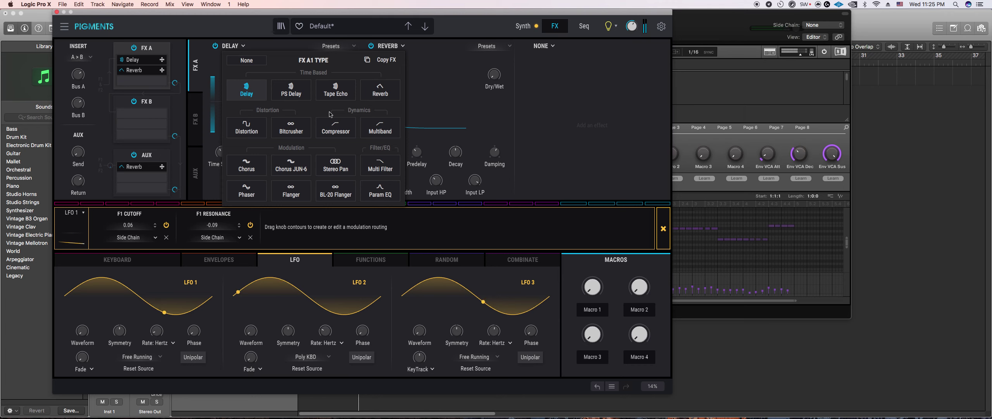
click(291, 90)
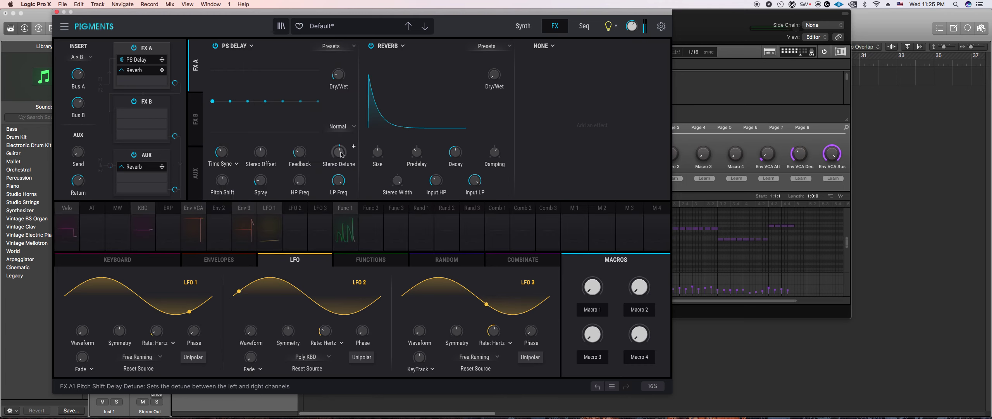
Step: Adjust the PS Delay with 25% Dry/Wet, a shorter synced time, minimum feedback, and narrower high-pass and low-pass frequencies
drag(222, 180, 222, 181)
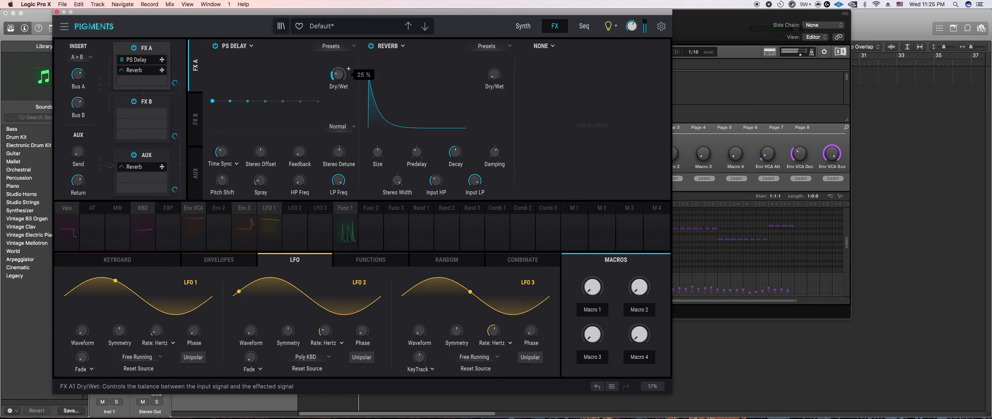
mouse_move(235, 146)
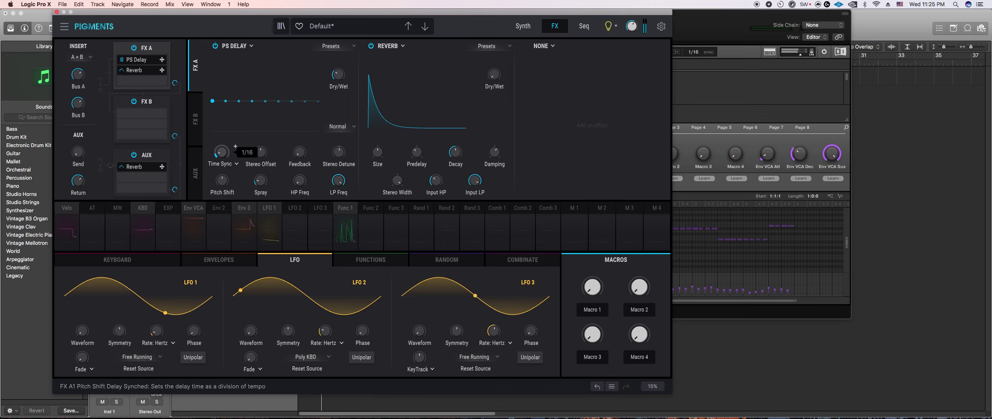
mouse_move(309, 174)
mouse_move(348, 174)
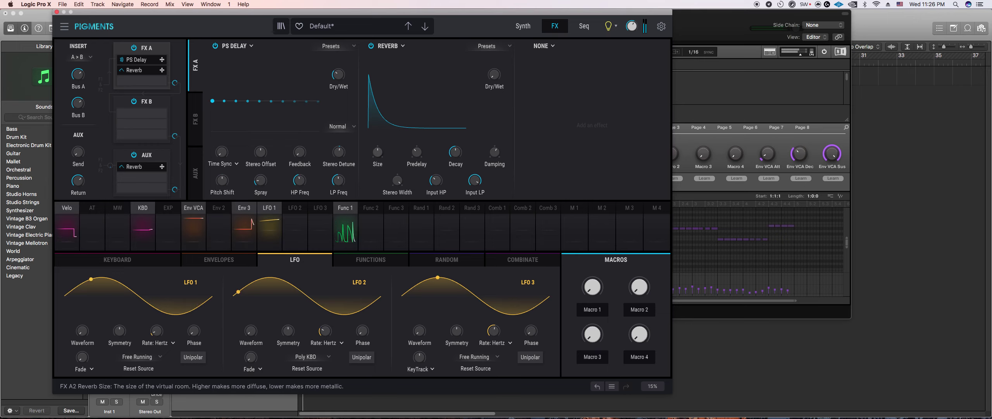
Step: Shorten the decay of FX A's Reverb and raise its Dry/Wet to 57%
mouse_move(348, 69)
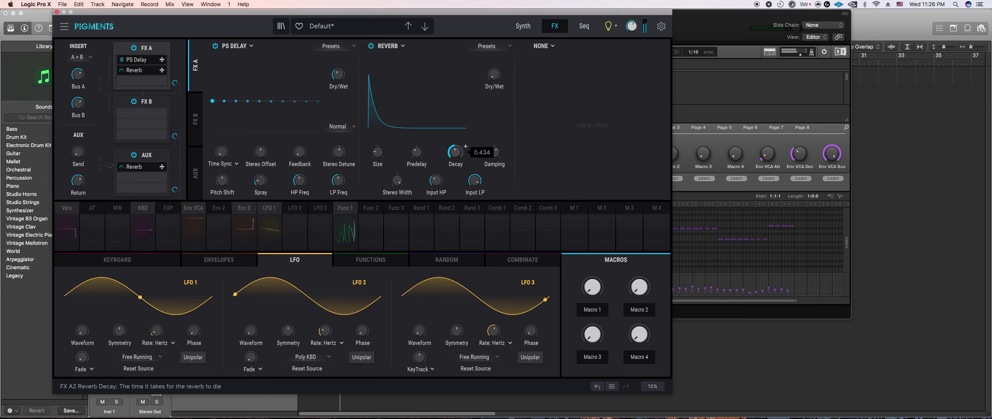
mouse_move(495, 78)
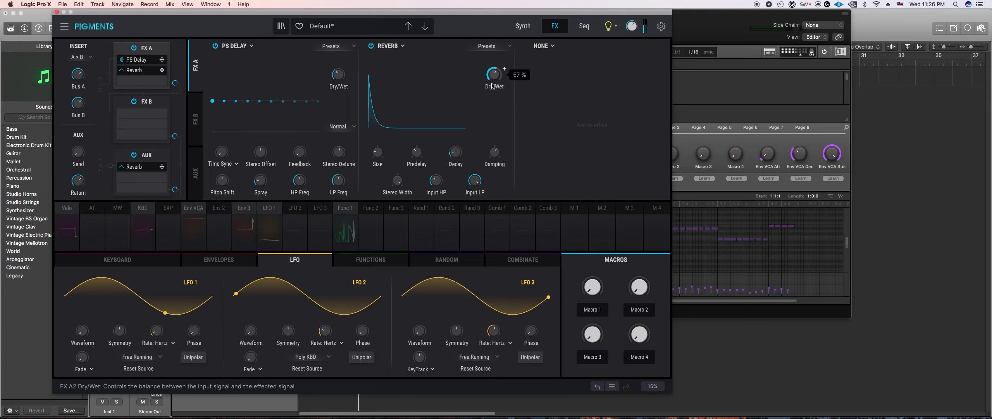
Step: Lower the Dry/Wet of FX A's Reverb to 52% and load PS Delay into FX A's third slot
mouse_move(397, 180)
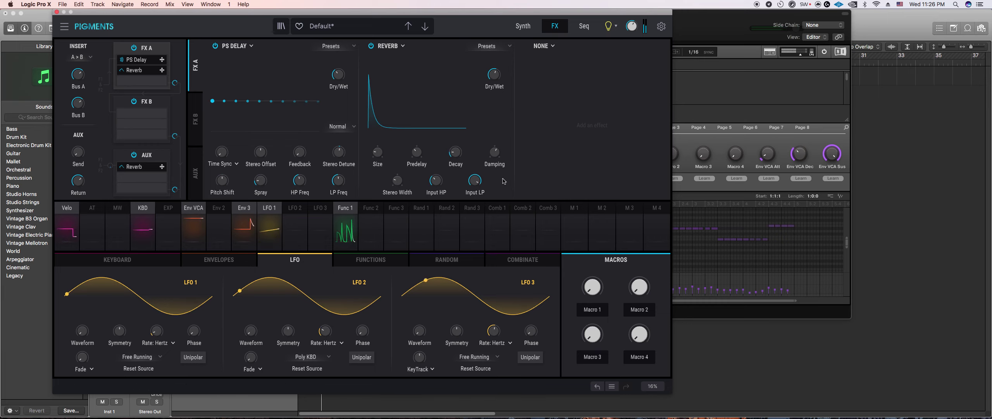
mouse_move(494, 151)
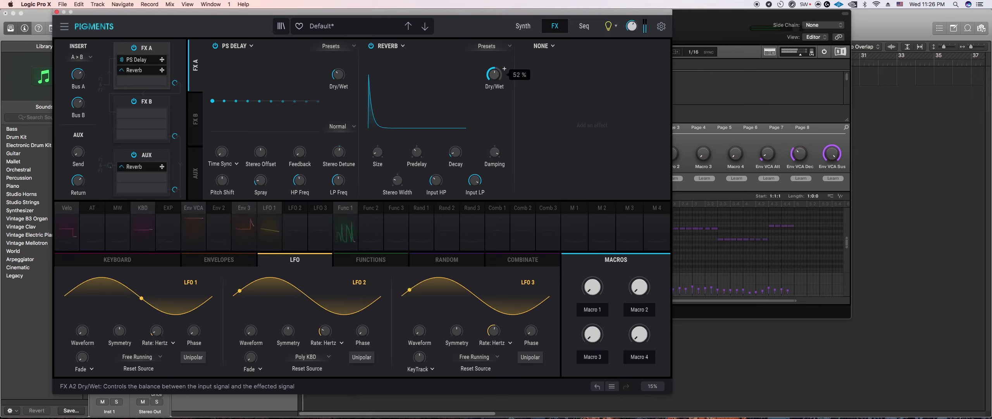
click(544, 46)
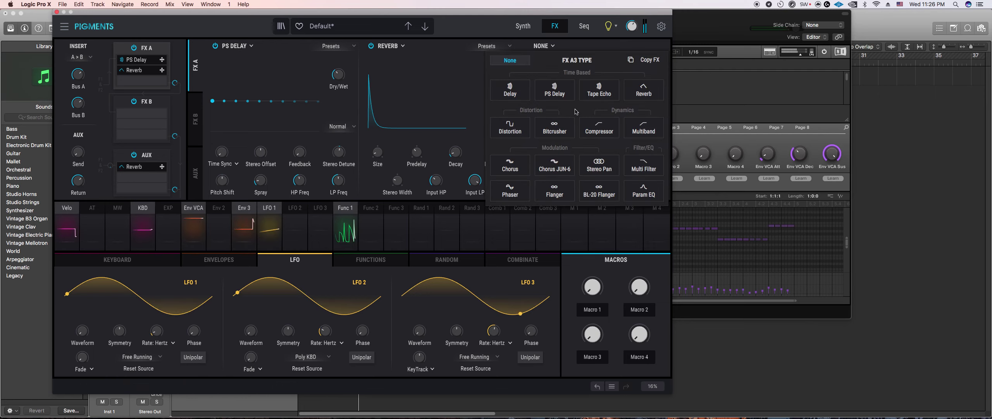
click(554, 89)
Step: Set the third slot's PS Delay time to 1/32, adjust its stereo offset, and bypass the effect
mouse_move(537, 185)
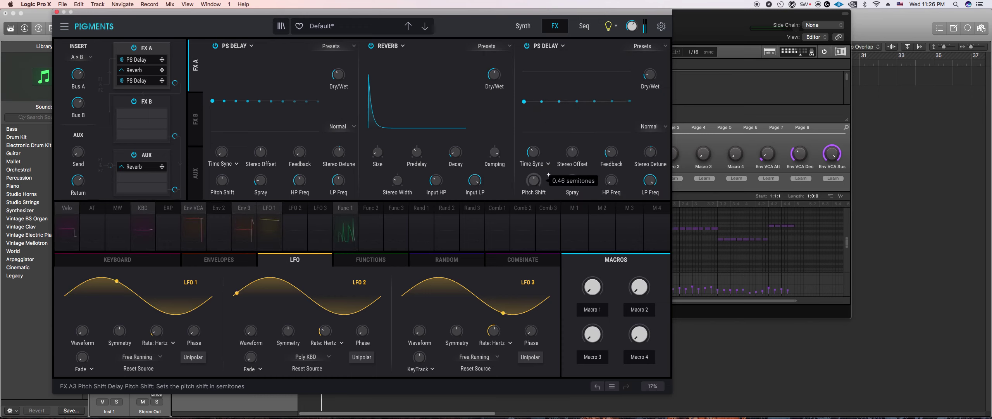
drag(534, 152, 533, 159)
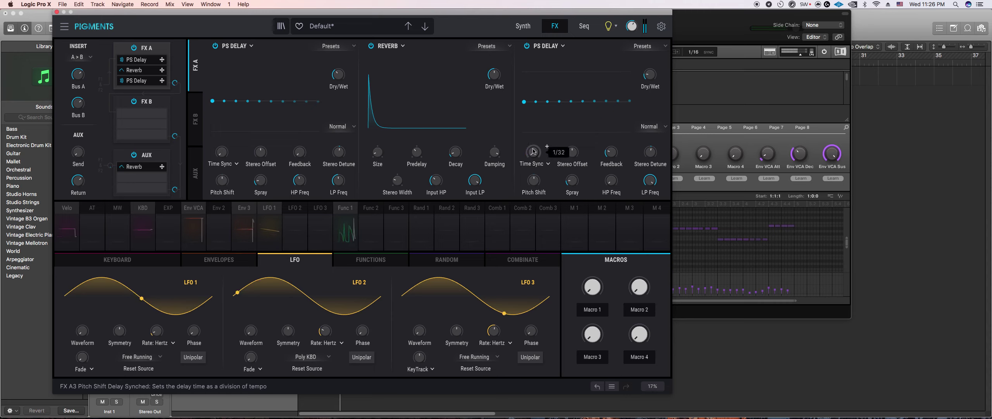
mouse_move(611, 152)
mouse_move(571, 153)
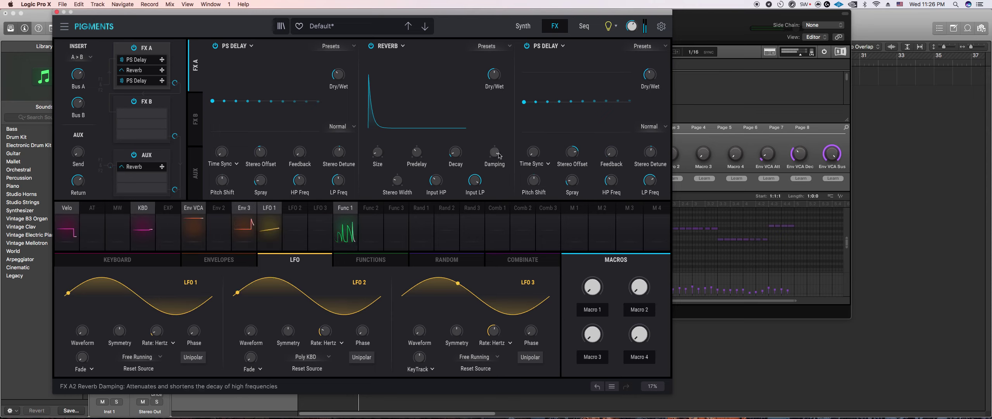
click(527, 46)
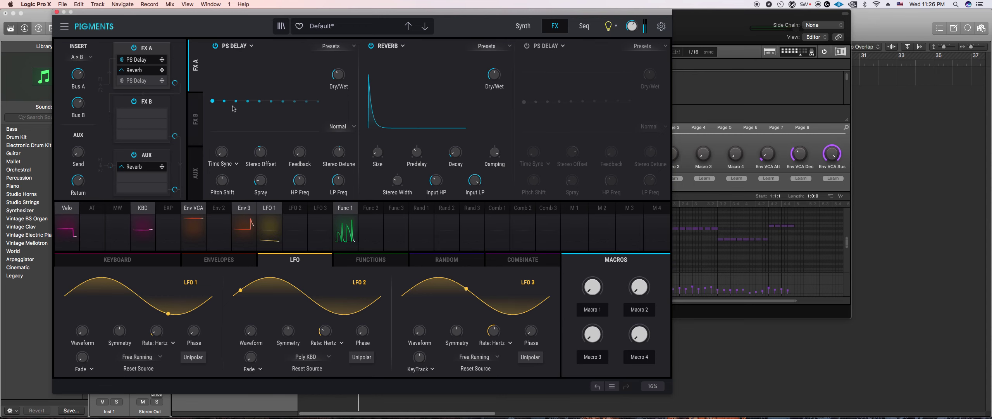
Step: In Maschine 2's Pattern 1, replace the short notes right after the second long note with a copy of that long note
click(698, 256)
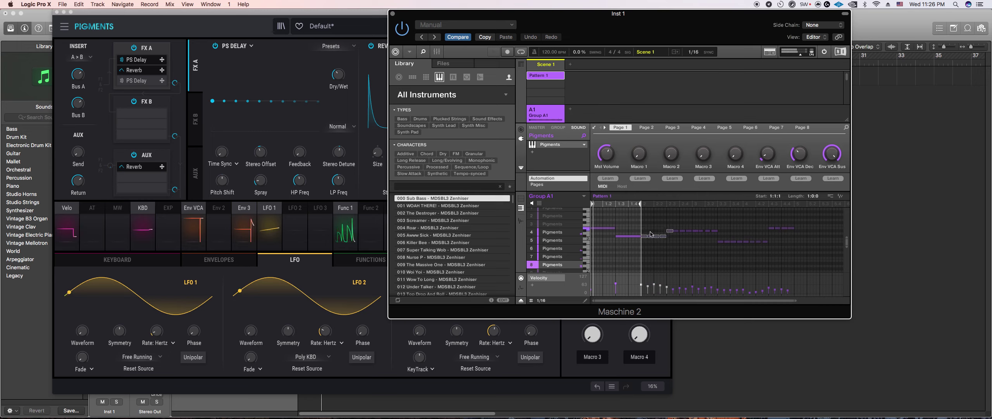
drag(670, 245, 642, 235)
key(BackSpace)
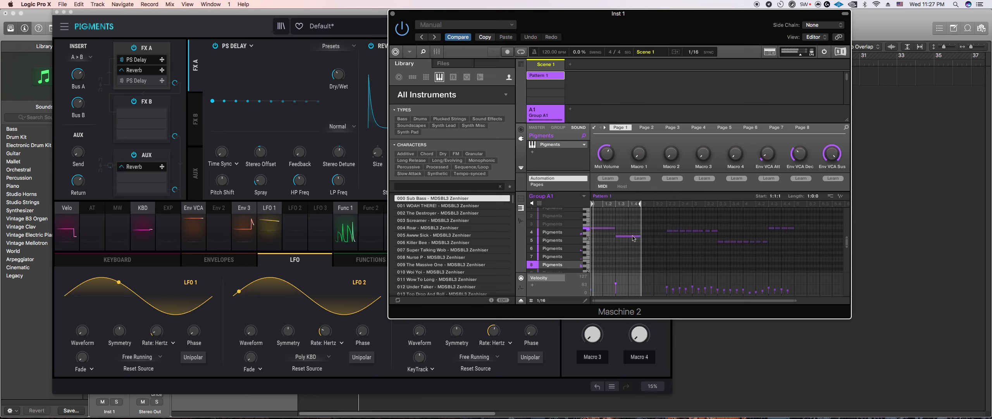
drag(634, 238, 658, 240)
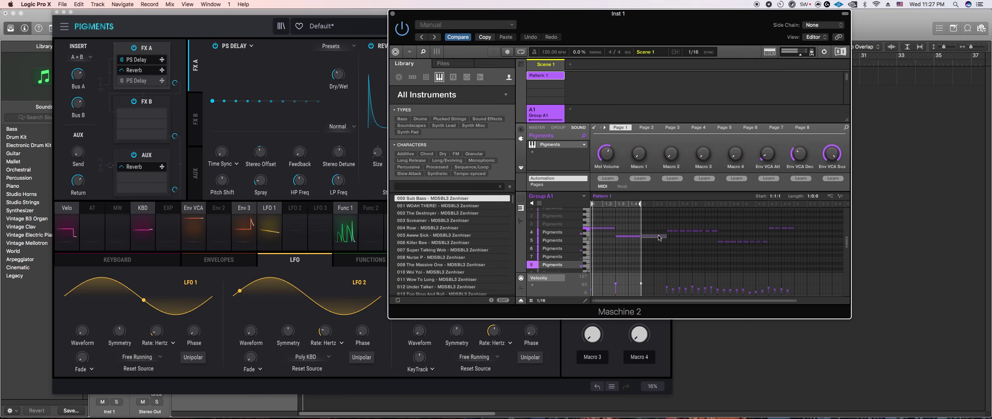
Step: Replace the next two runs of short notes with copies of the long-note pair, placed at each run's pitch
drag(718, 230, 721, 233)
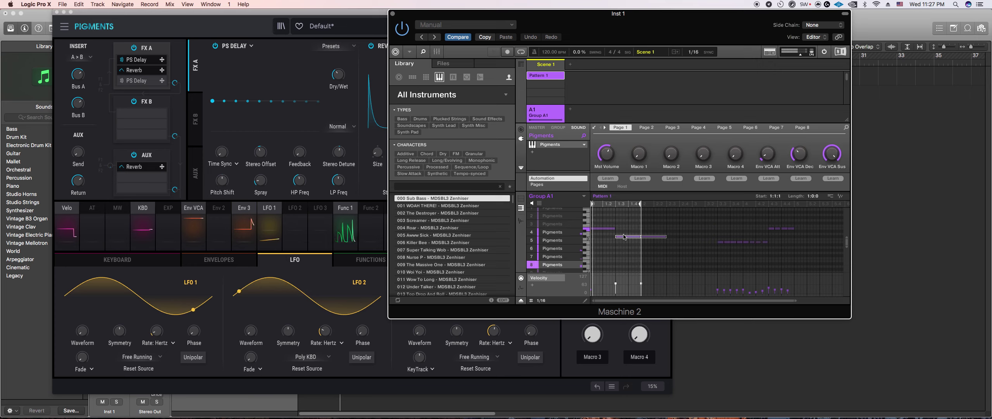
drag(639, 240, 768, 246)
key(Delete)
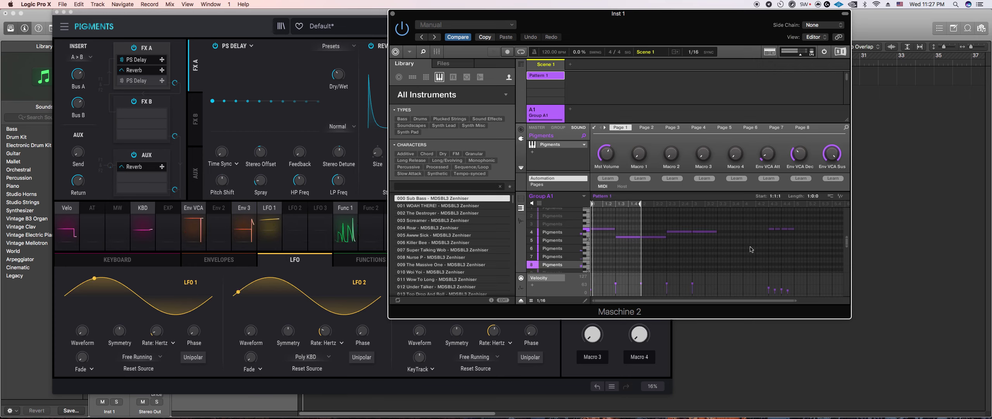
drag(673, 222, 726, 244)
Step: Extend the pattern loop to 4:0:0 and replace the final short notes with one long note
drag(639, 205, 793, 205)
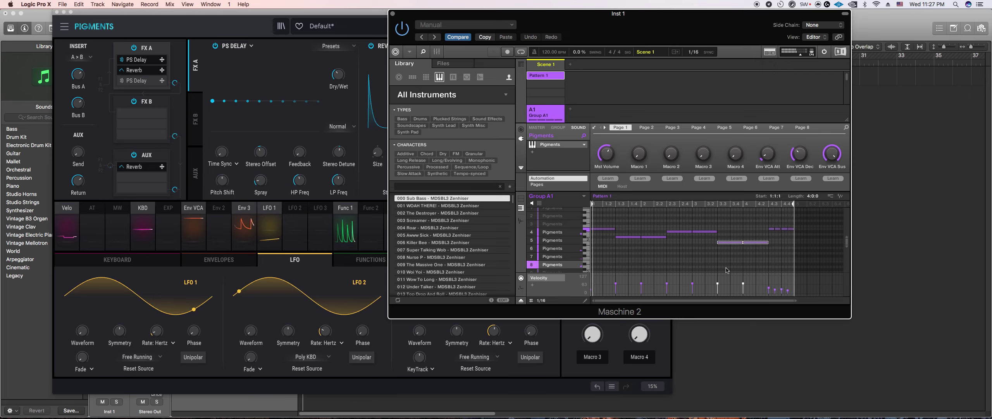
click(759, 255)
drag(774, 223, 797, 236)
key(BackSpace)
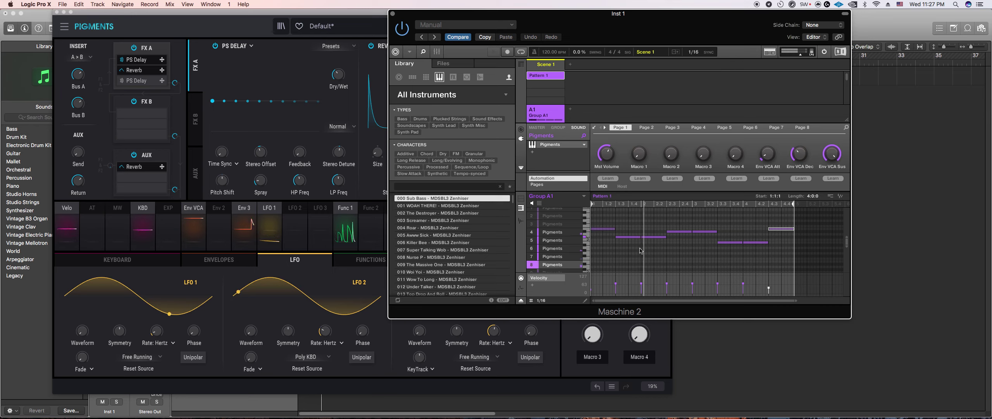
Step: Load another Pigments instance on the next empty sound of Group A1 and open its plug-in window
click(716, 256)
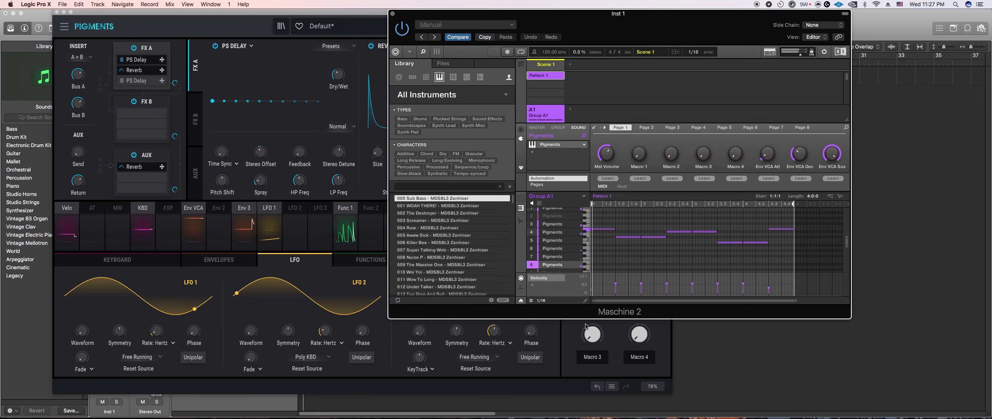
click(364, 138)
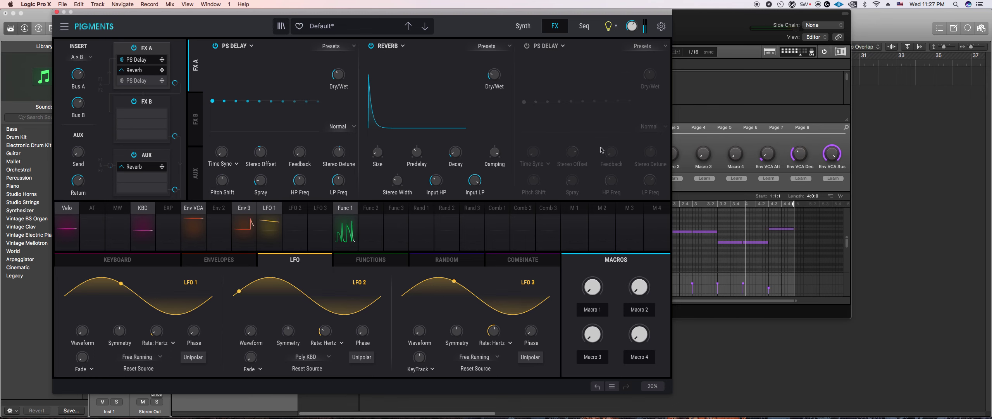
click(713, 310)
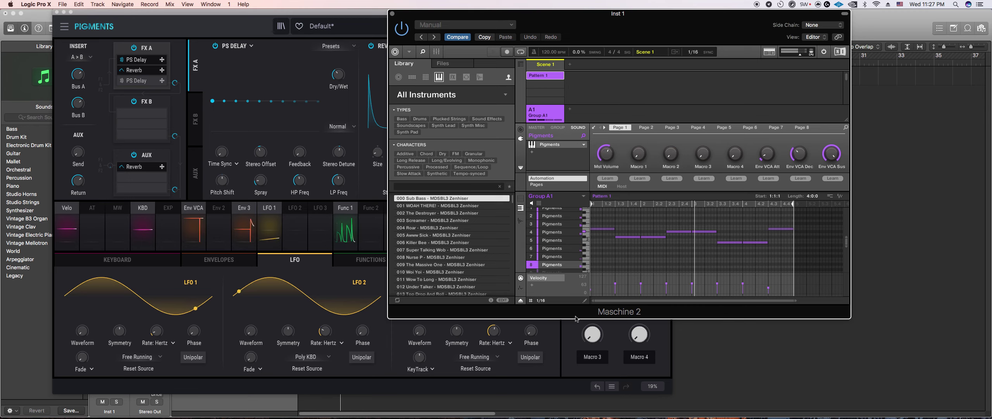
scroll(559, 261, down, 2)
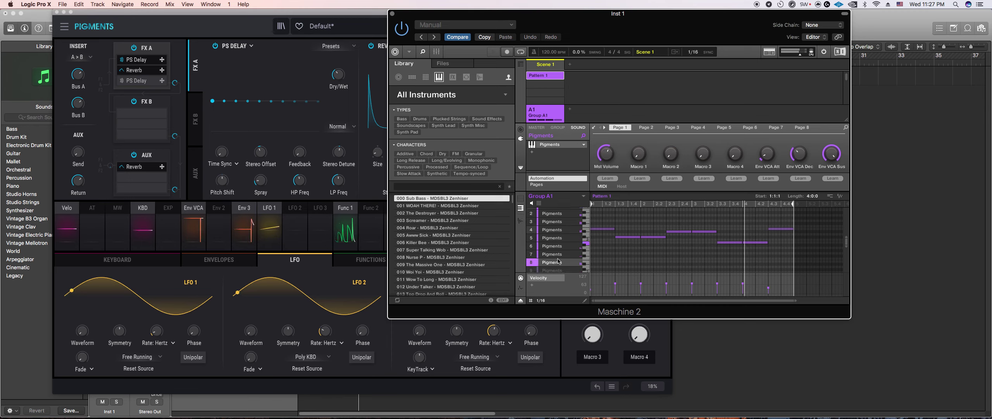
click(558, 262)
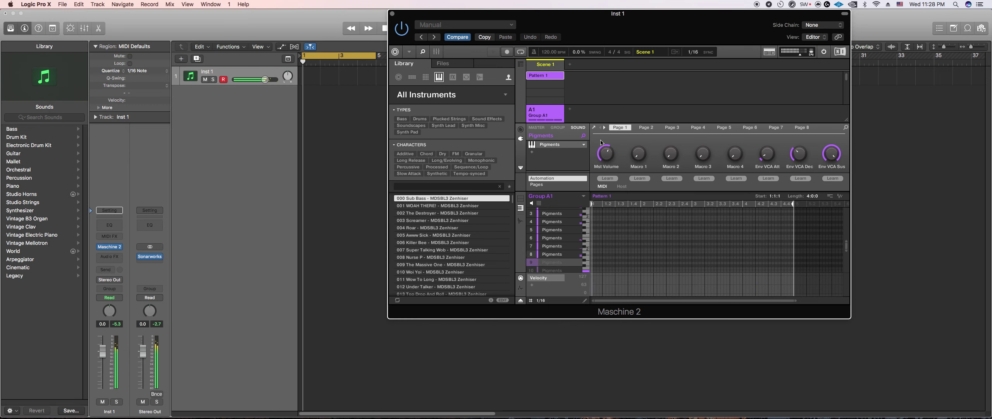
click(594, 128)
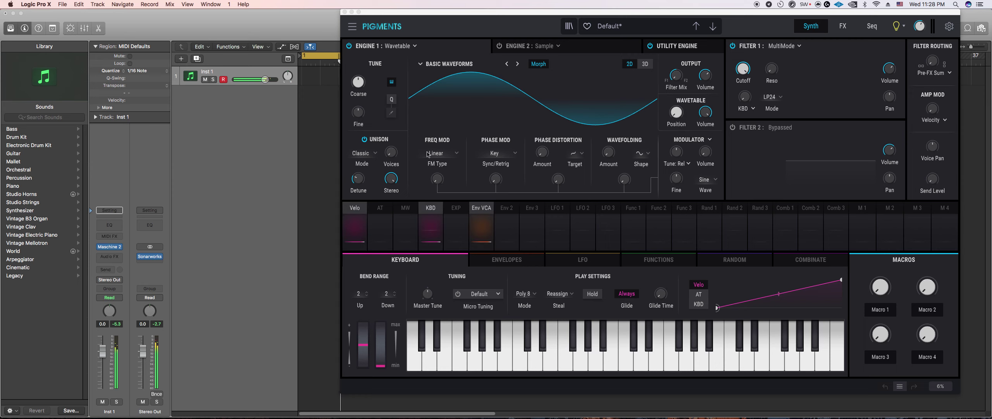
Step: Load the Drum Transients wavetable from the Transform category into Engine 1 and set its Wavefolding amount to 0.480
click(452, 64)
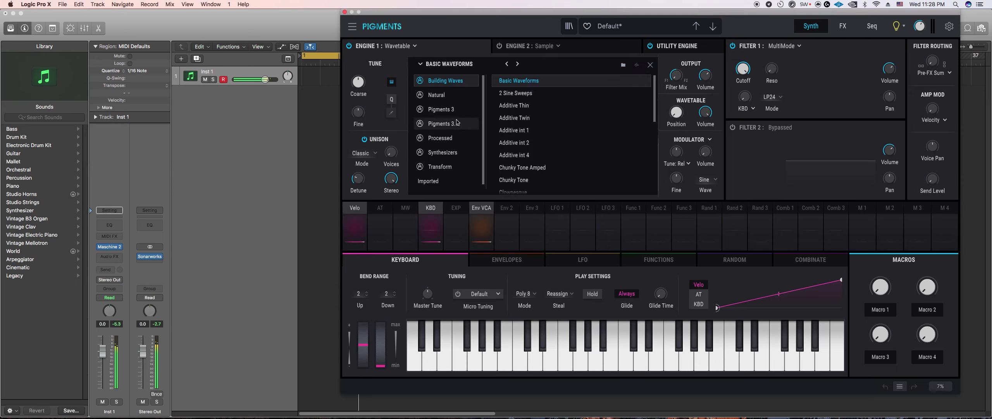
click(460, 167)
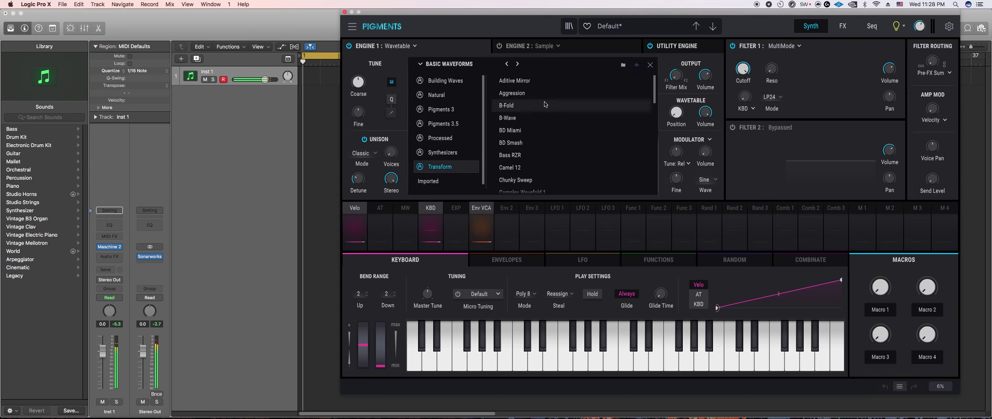
scroll(546, 104, down, 3)
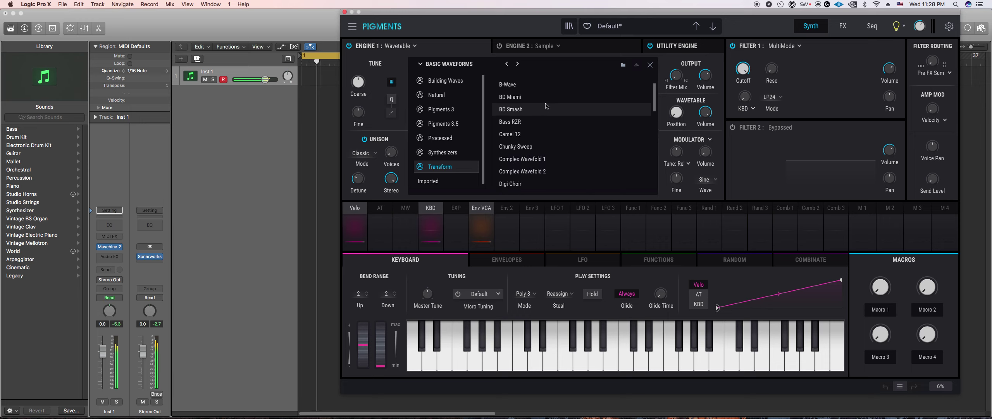
click(556, 182)
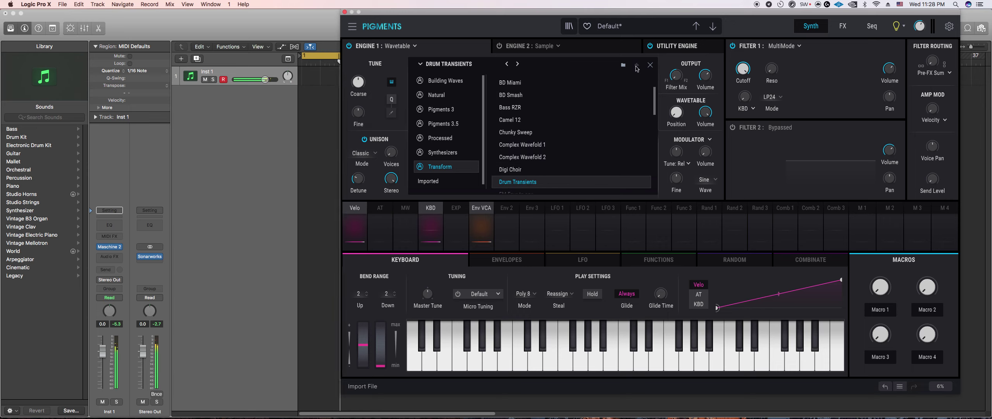
click(651, 65)
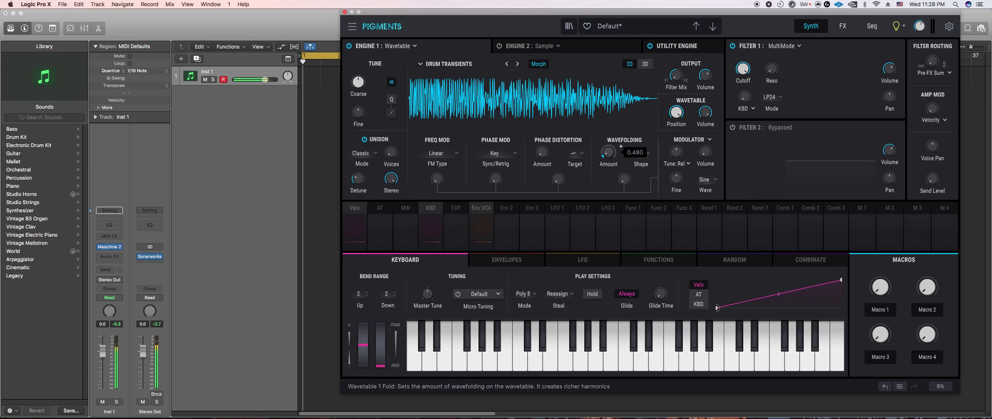
Step: Change Filter 1 to the Comb type and set its mode to HP6
click(783, 45)
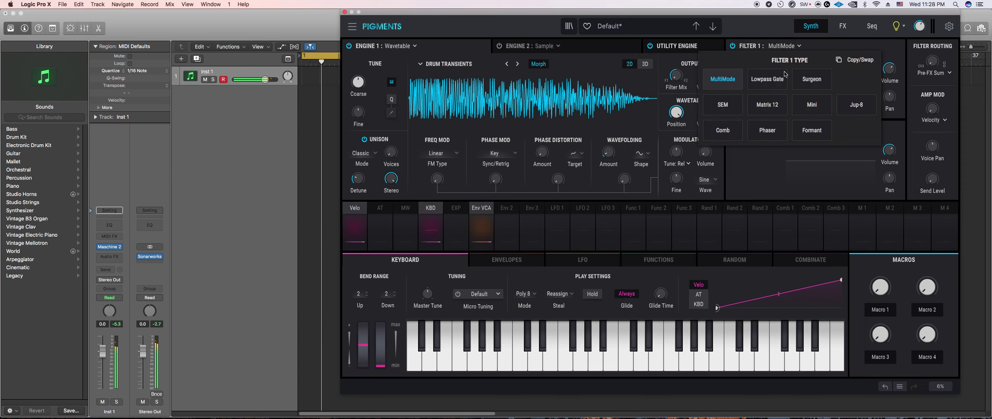
click(722, 129)
click(774, 96)
click(820, 152)
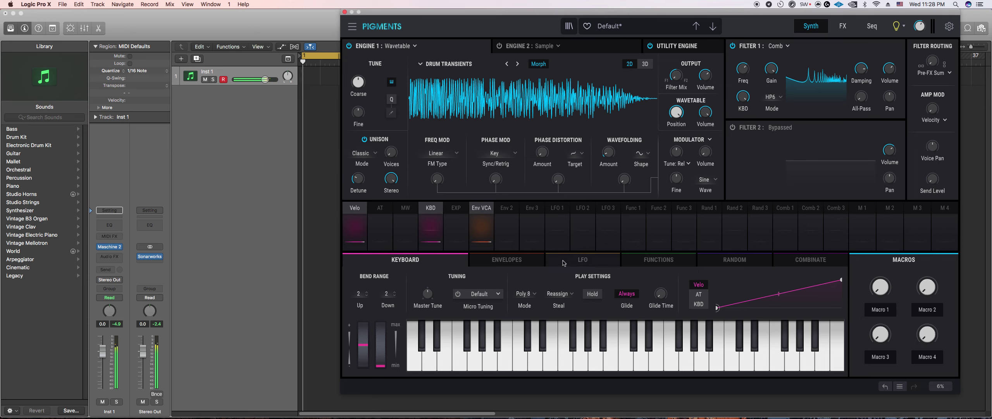
Step: Move the Pigments window so that it covers less of Maschine 2, and bring it back to the front
drag(607, 12, 349, 12)
click(607, 272)
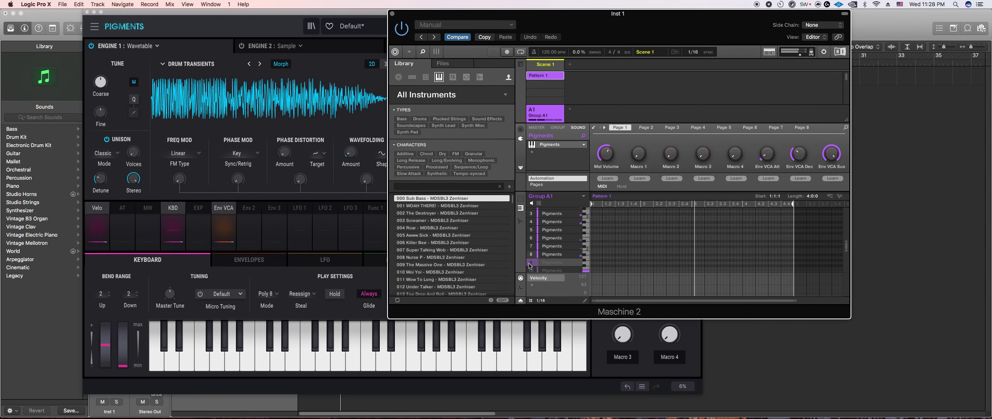
click(331, 378)
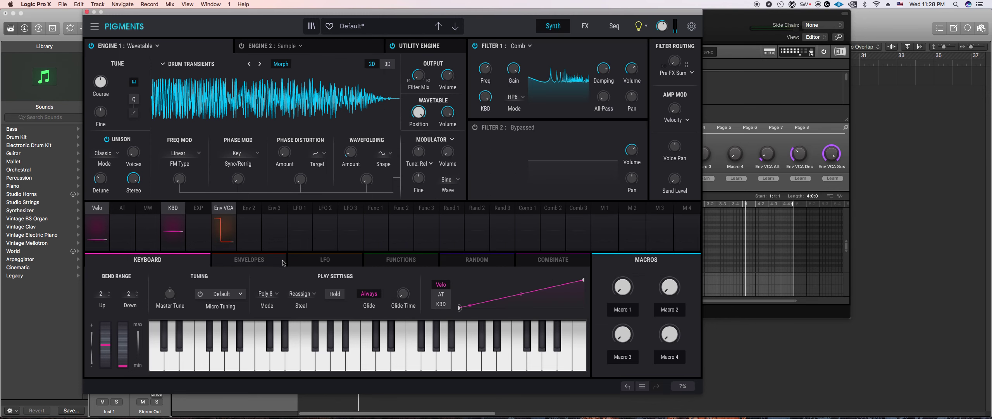
Step: Draw a row of sixteen falling saw-shaped peaks across Function 1
click(249, 260)
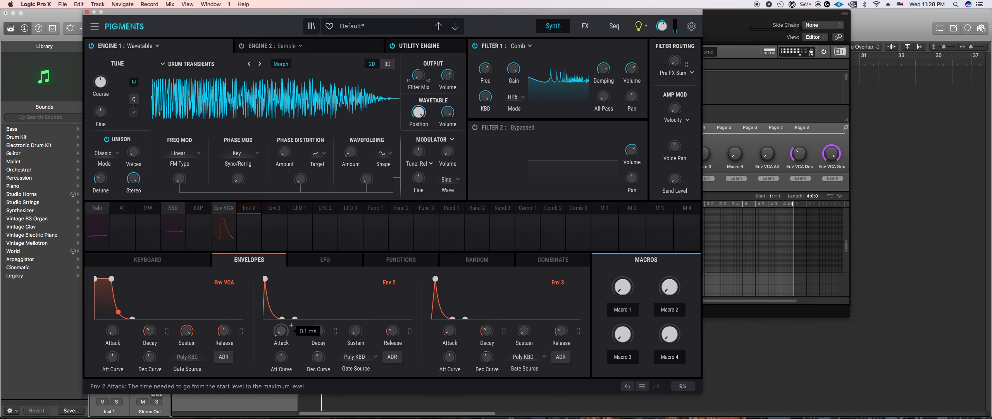
click(400, 259)
drag(173, 350, 178, 350)
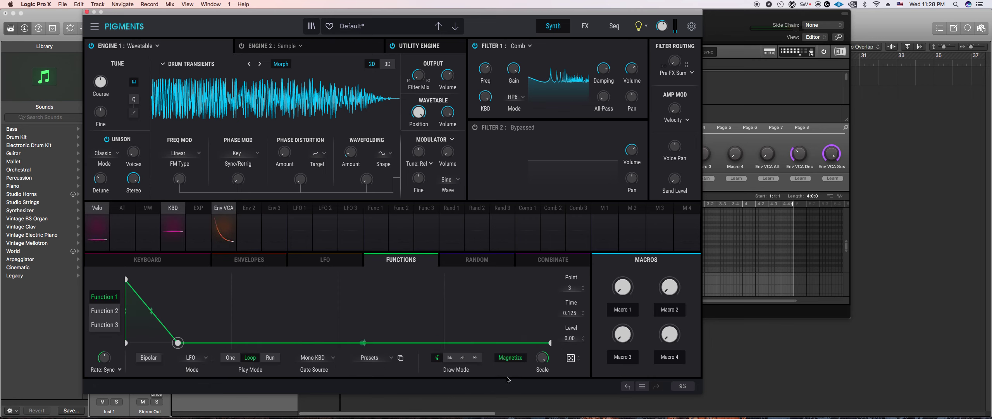
click(474, 359)
mouse_move(548, 280)
mouse_down()
mouse_move(175, 273)
mouse_move(526, 282)
mouse_move(301, 284)
mouse_up()
drag(381, 289, 373, 283)
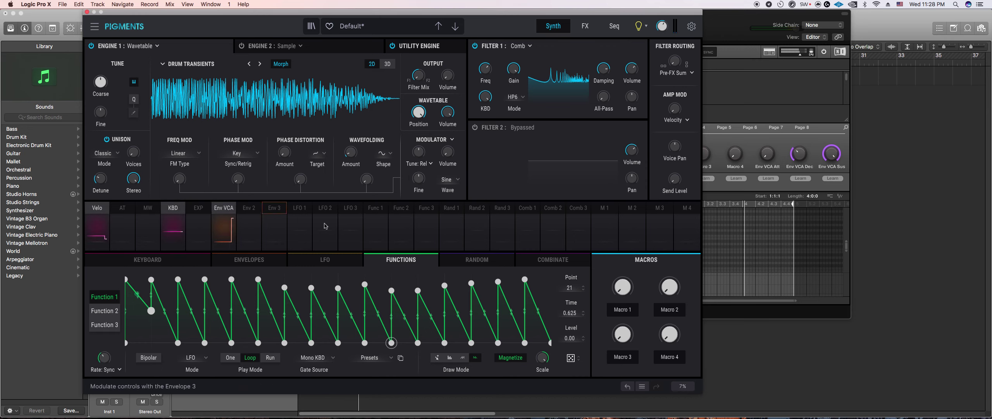
Step: Modulate Engine 1's output volume with Function 1
click(375, 221)
drag(455, 75, 455, 37)
Step: Return Function 1's second low point to zero and vary the peak heights, lowering the second to about 0.73 and the seventh to 0.47
drag(151, 311, 155, 354)
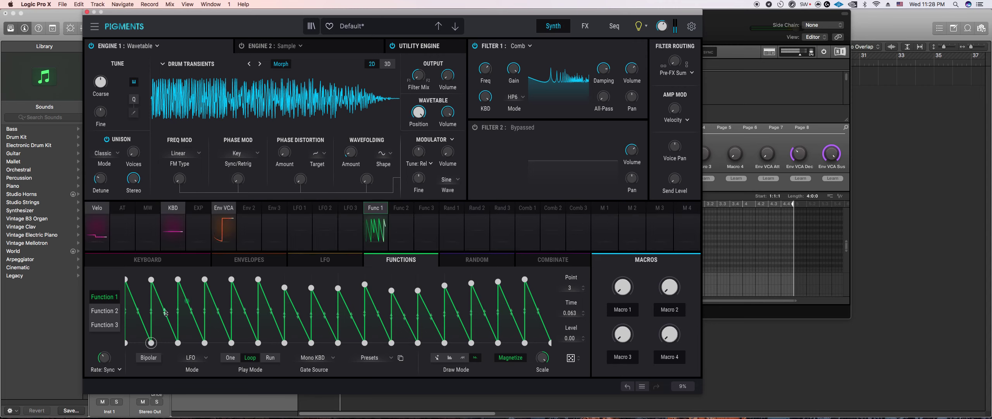
drag(151, 279, 151, 296)
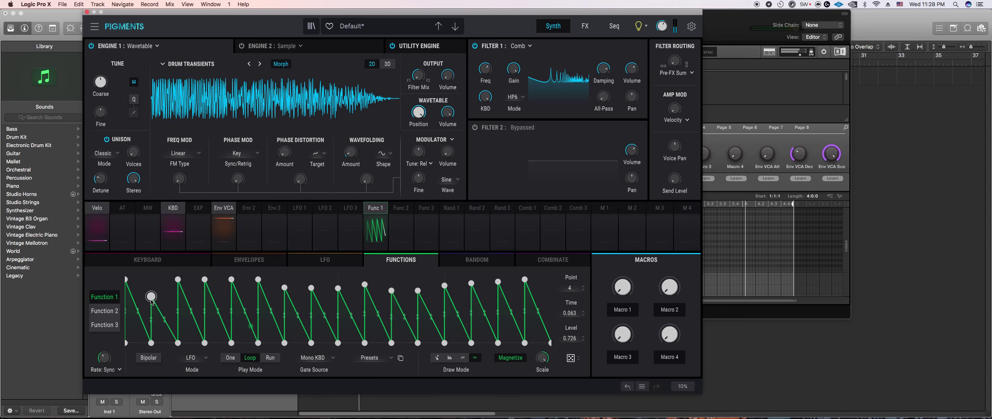
drag(204, 280, 205, 304)
drag(258, 279, 258, 311)
drag(284, 287, 285, 312)
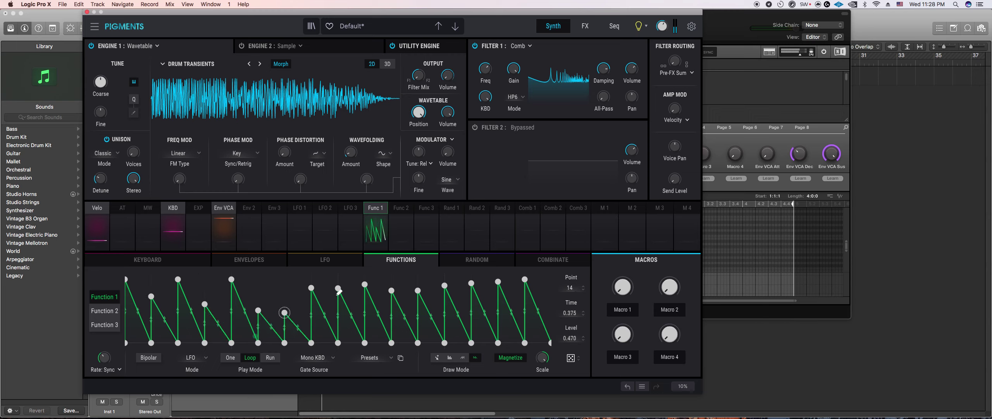
drag(364, 284, 338, 311)
drag(417, 290, 447, 320)
drag(498, 283, 505, 318)
mouse_move(525, 278)
mouse_down()
mouse_move(524, 302)
mouse_move(493, 322)
mouse_move(498, 279)
mouse_move(525, 279)
mouse_up()
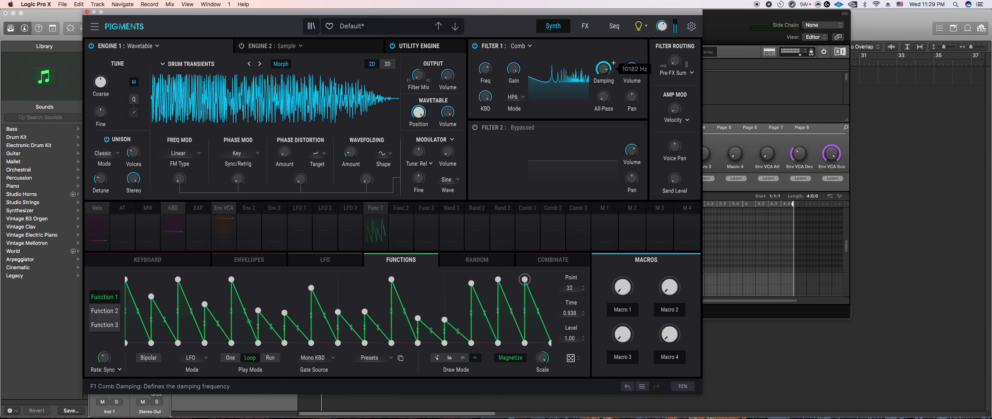
Step: Bend the second peak's decay in Function 1 and lower the third, fourth and fifth peaks, with the third at about 0.81
click(151, 297)
drag(165, 319, 164, 334)
drag(178, 279, 179, 327)
drag(231, 279, 178, 294)
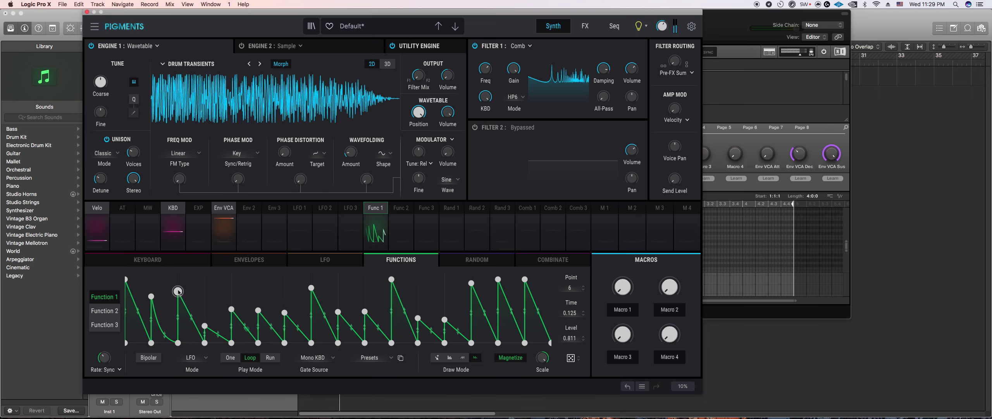
Step: In Maschine 2, add notes on one pitch for the ninth Pigments sound and duplicate them end to end across all four bars
click(754, 297)
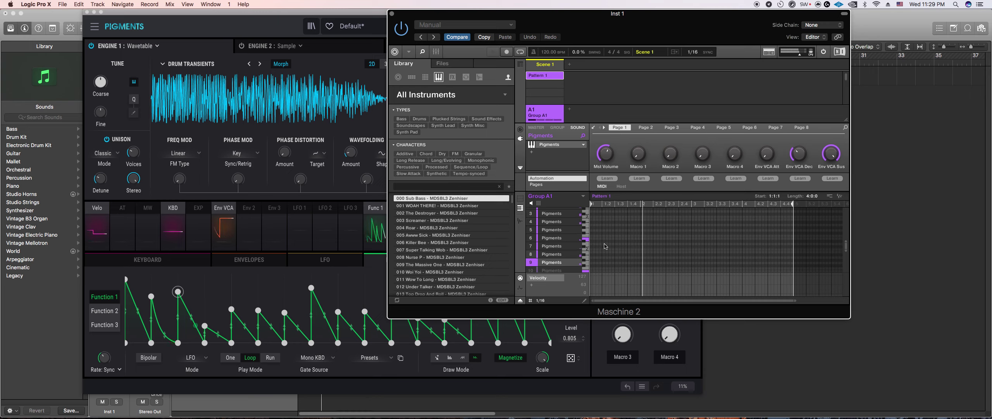
double_click(593, 239)
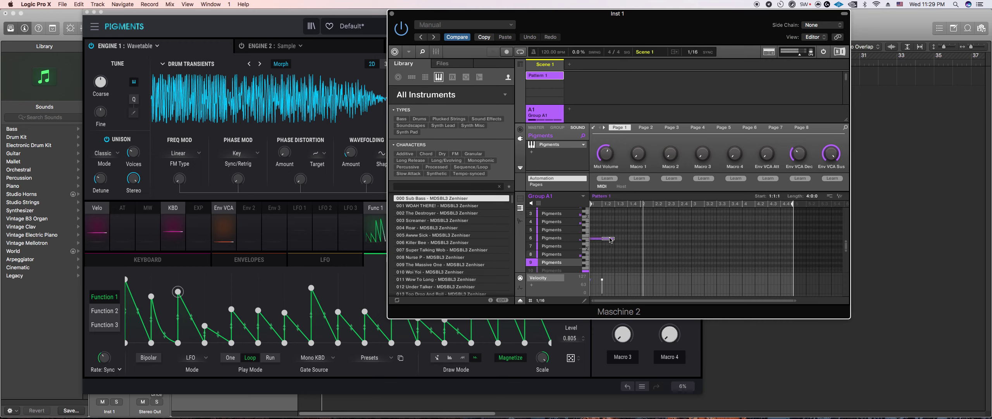
click(597, 239)
mouse_move(594, 239)
mouse_down()
mouse_move(622, 238)
mouse_move(600, 235)
mouse_up()
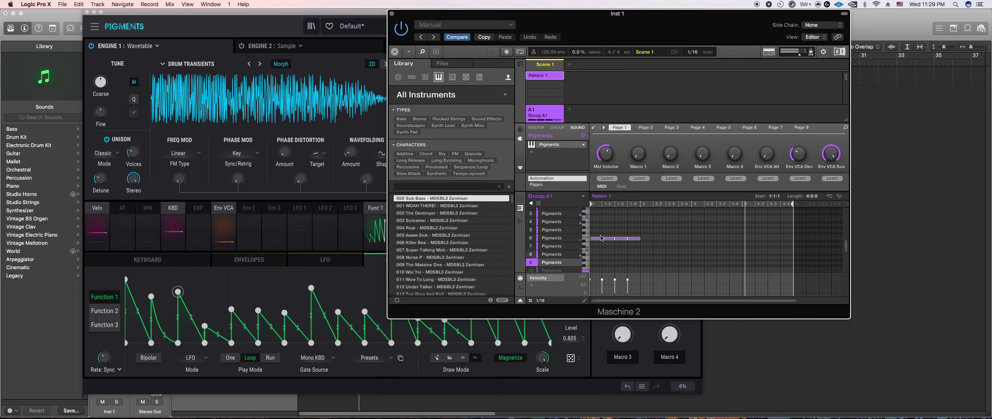
key(super+d)
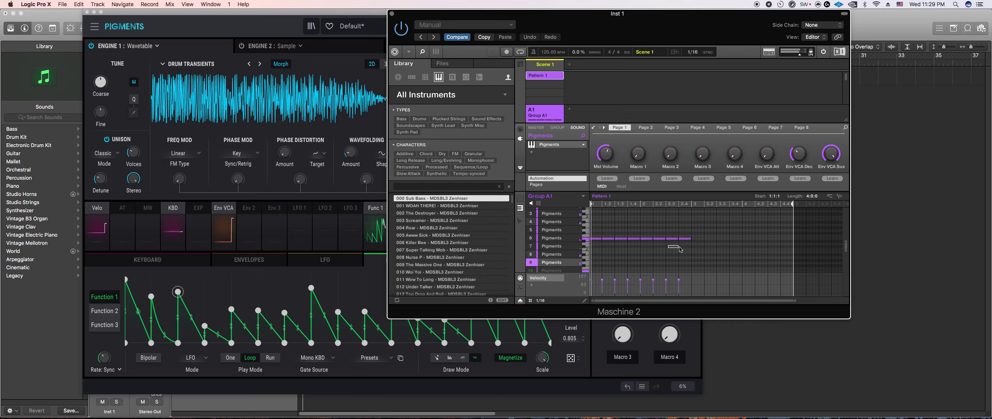
drag(665, 236, 602, 229)
drag(620, 244, 686, 248)
drag(595, 238, 697, 239)
click(679, 258)
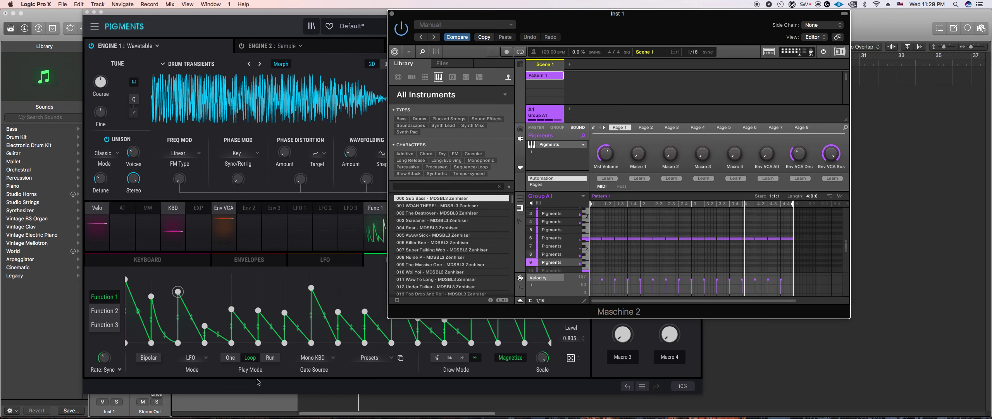
Step: Return to Pigments and thin out Function 1's first half, deleting alternate peaks and placing a peak at time 0.375 with level about 0.92
click(219, 378)
drag(204, 325, 203, 312)
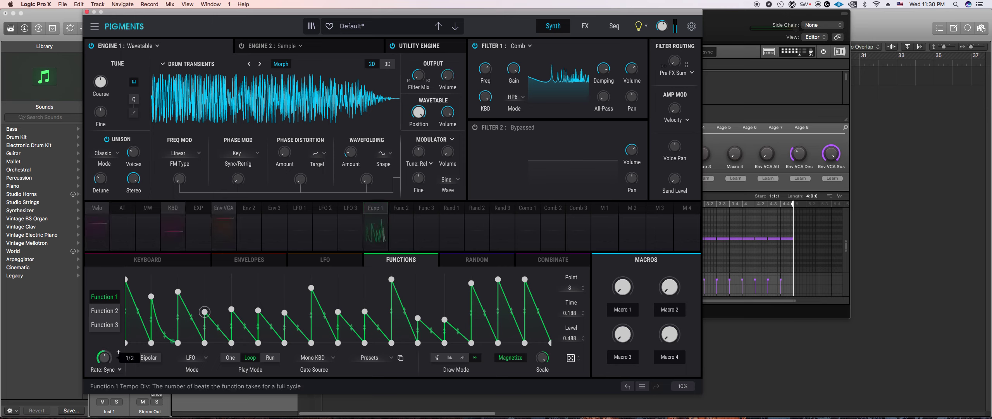
double_click(152, 301)
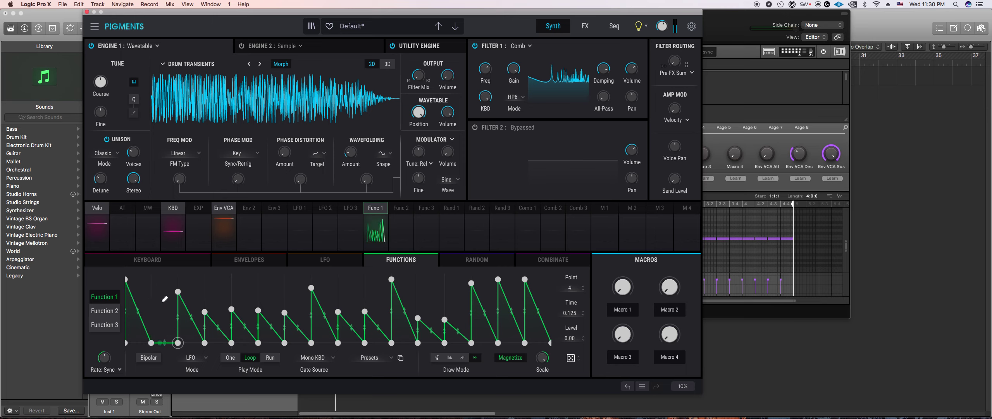
double_click(204, 312)
double_click(258, 310)
drag(232, 309, 232, 296)
double_click(285, 312)
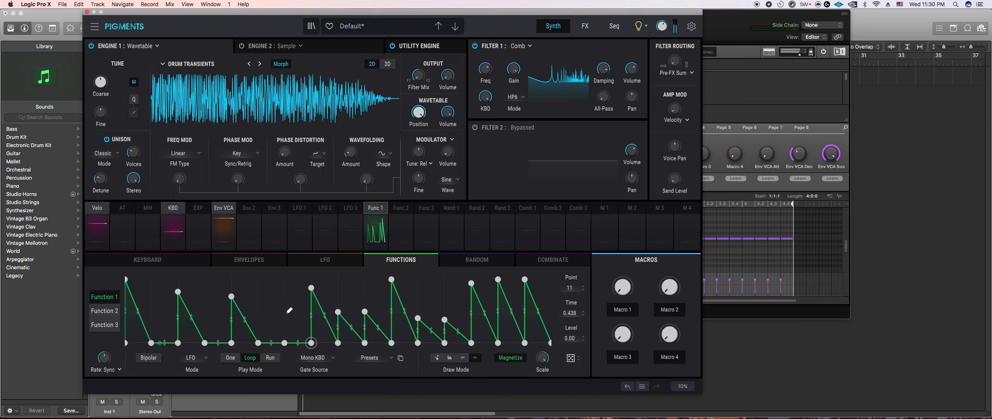
double_click(312, 287)
double_click(285, 283)
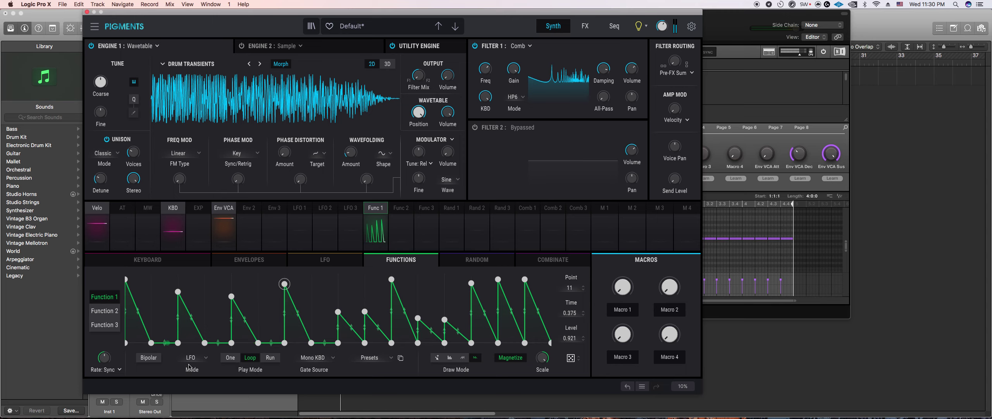
Step: Stretch Function 1's first decay to time 0.125 by removing the point between, and curve the first and second decays
drag(189, 317, 178, 342)
click(151, 343)
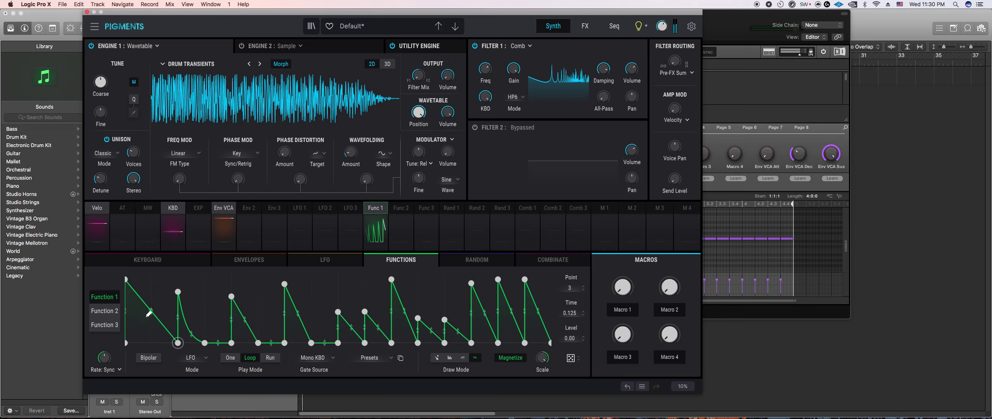
click(126, 278)
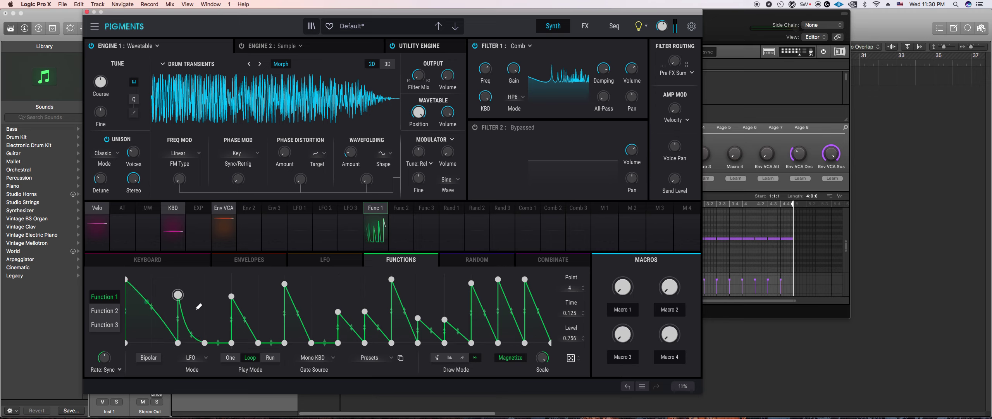
Step: Curve the third and fourth decays in Function 1, set those peaks to about 0.88 and 0.86, and delete the small peak after them
drag(258, 343, 284, 342)
mouse_move(232, 296)
mouse_down()
mouse_move(255, 328)
mouse_move(231, 285)
mouse_up()
drag(244, 312, 245, 330)
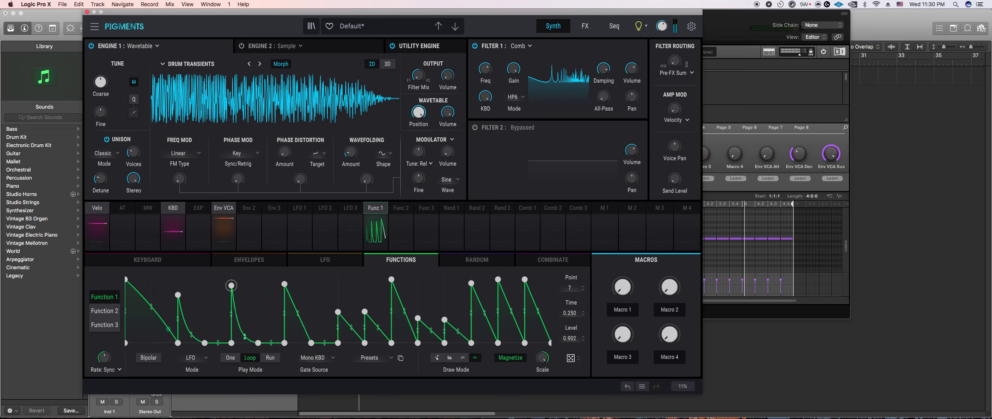
drag(285, 284, 285, 288)
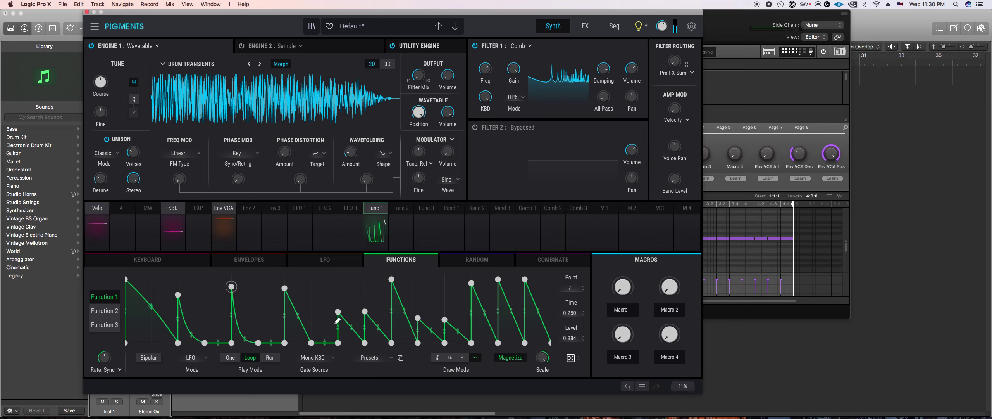
double_click(339, 312)
click(285, 288)
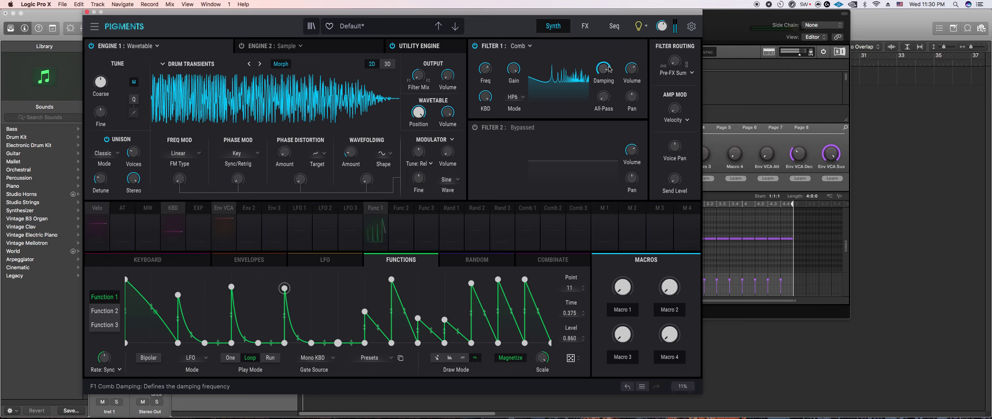
Step: Set the FX A delay to triplet sync with 0.008 feedback, and raise its dry/wet mix, stereo spread and high-pass frequency
click(583, 29)
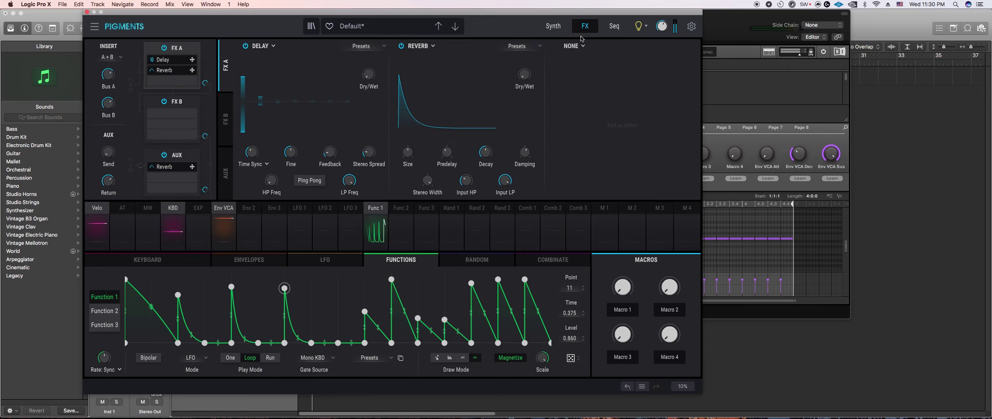
click(271, 45)
click(271, 46)
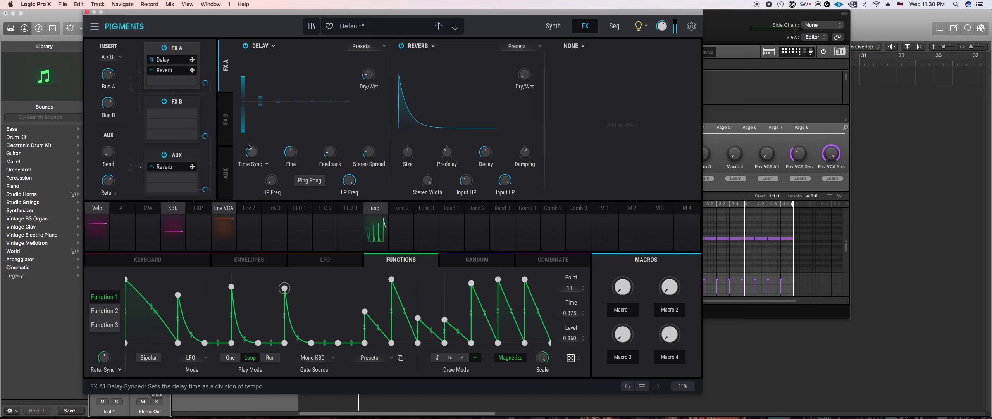
drag(331, 159, 331, 155)
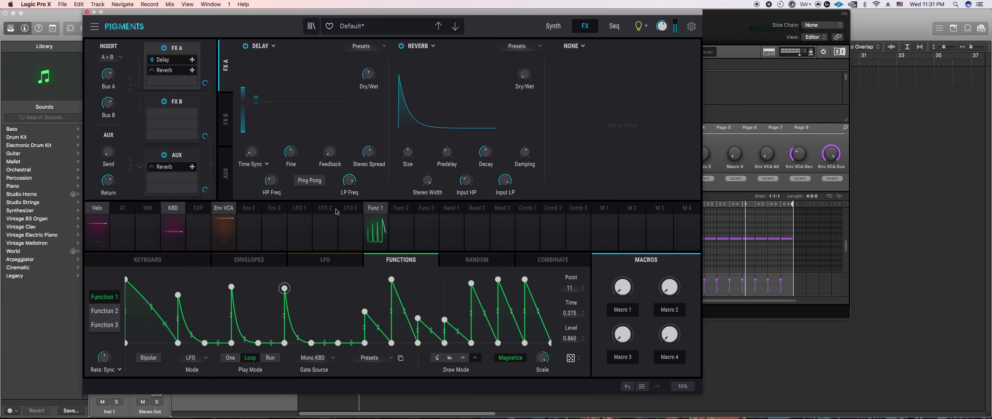
drag(331, 165, 331, 159)
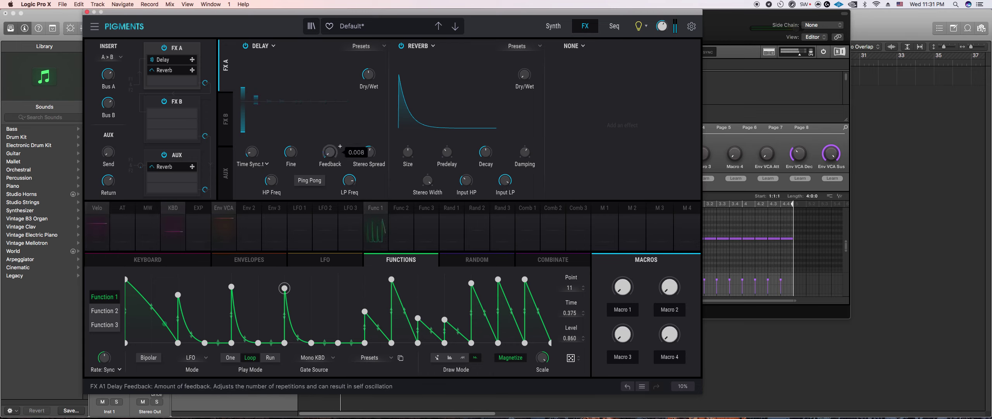
drag(250, 159, 250, 155)
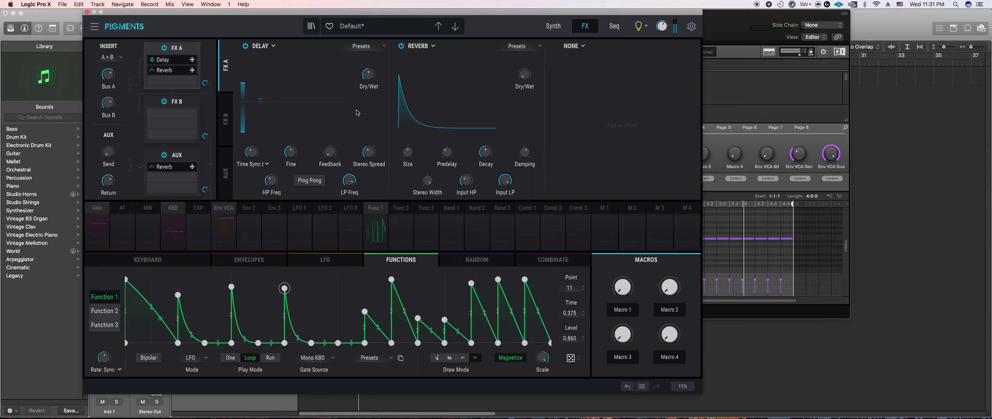
Step: Lower the FX A reverb's size and raise its dry/wet mix slightly
drag(408, 152, 407, 167)
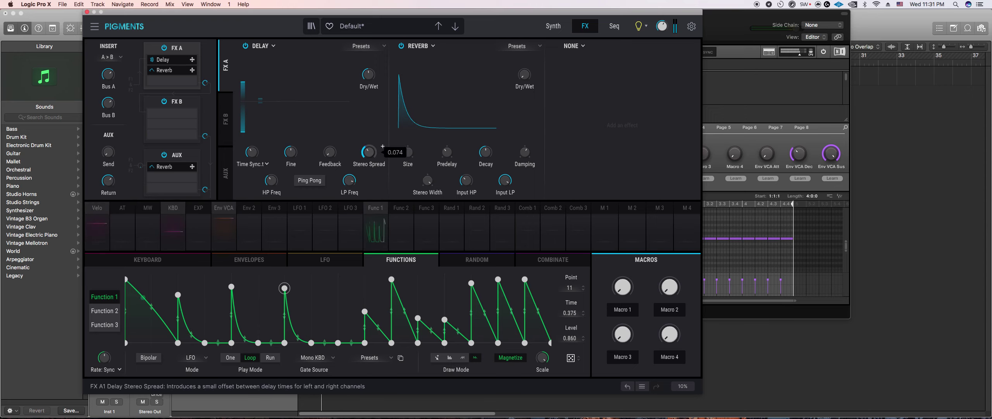
mouse_move(281, 175)
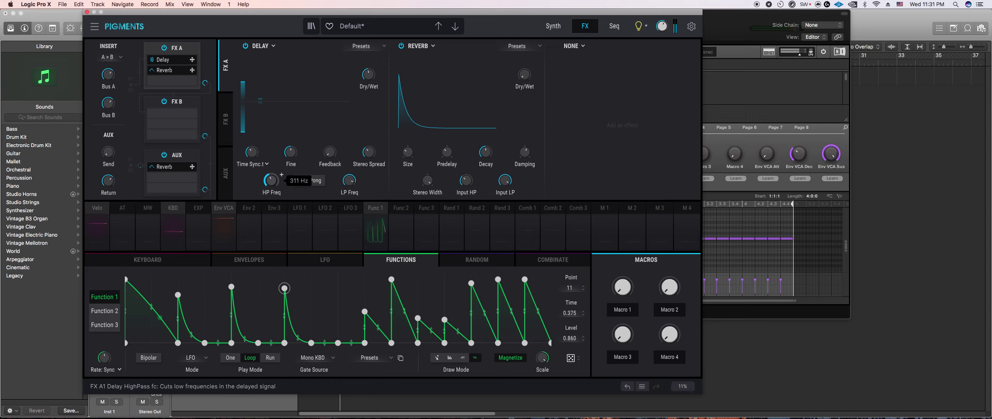
mouse_move(359, 174)
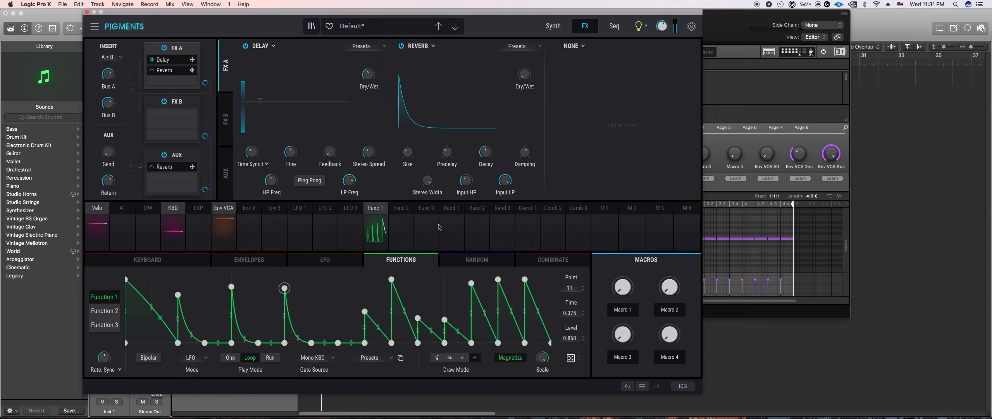
mouse_move(524, 74)
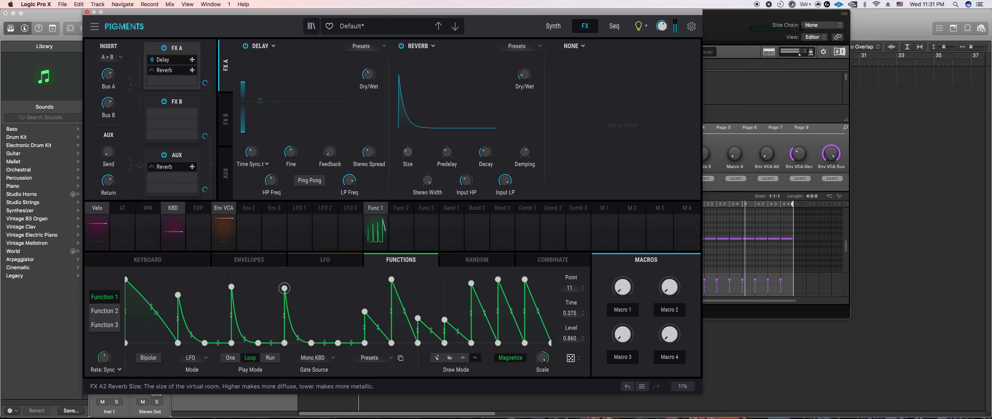
mouse_move(428, 181)
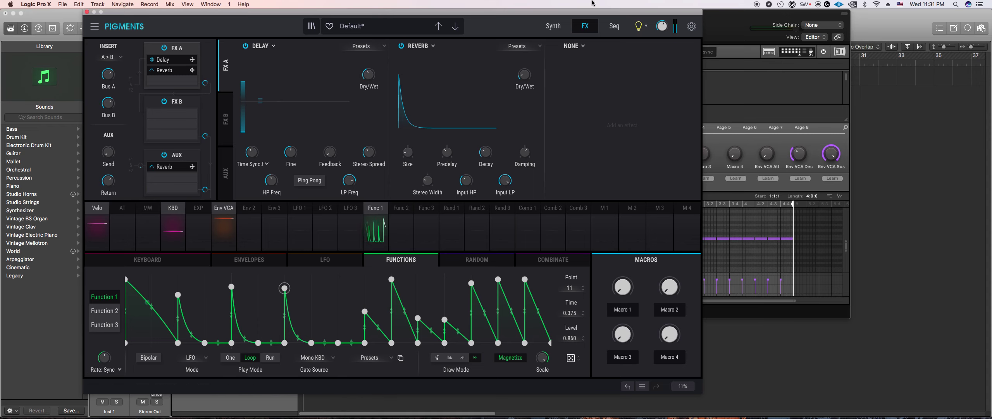
Step: Add a Multiband compressor to FX A's third slot, lower its mid-band thresholds and set the upper crossover to 3911 Hz
click(583, 47)
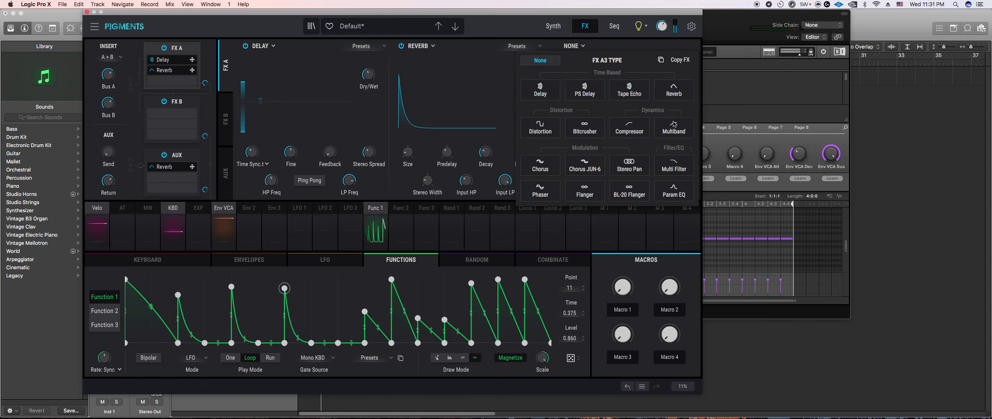
click(674, 134)
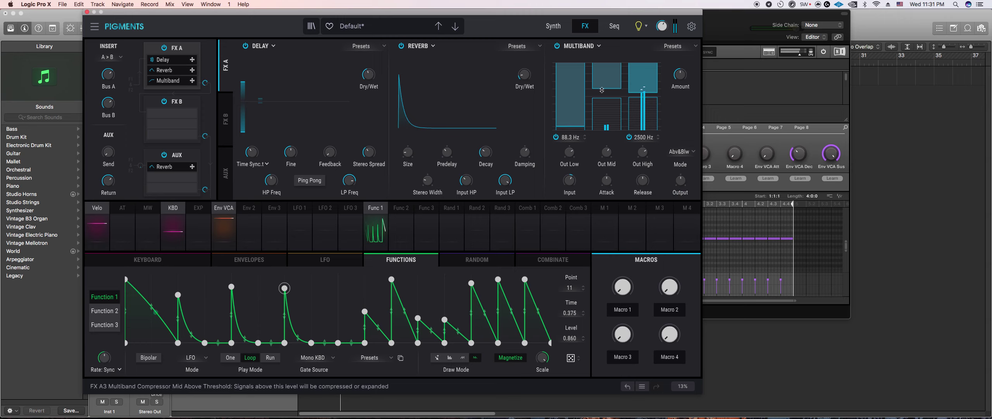
drag(642, 137, 642, 134)
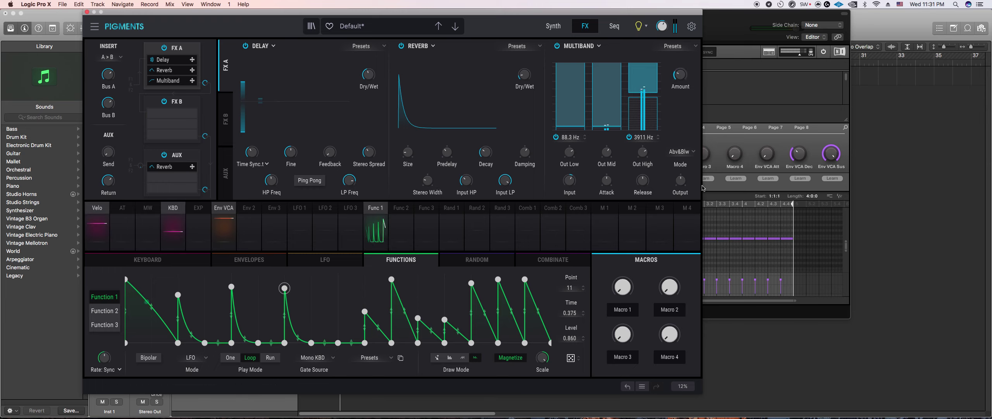
Step: In Maschine 2, show the pattern of all sounds with the sixth and seventh muted, and select the fifth sound
click(753, 146)
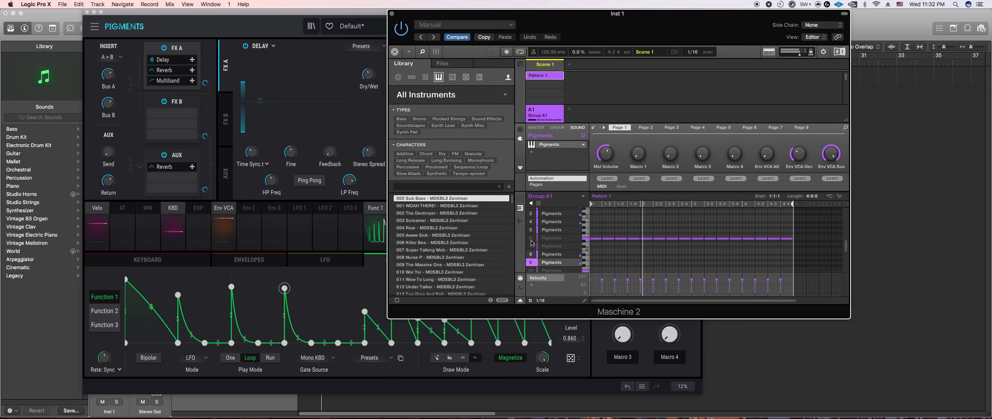
click(520, 198)
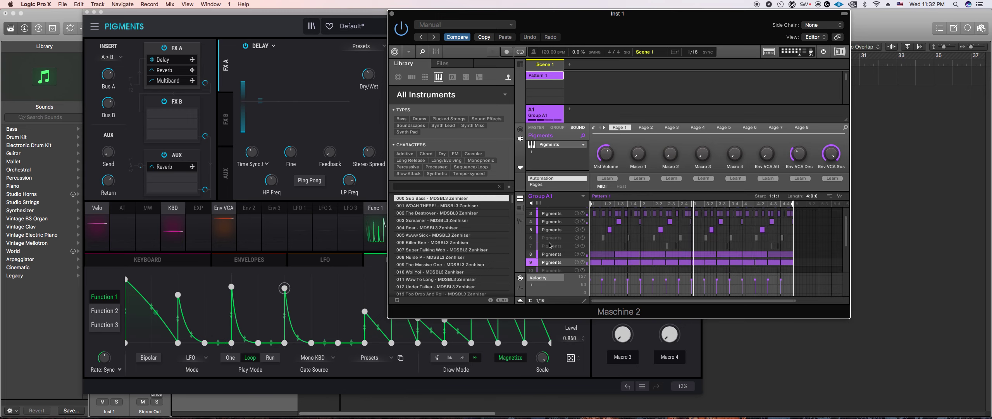
click(552, 230)
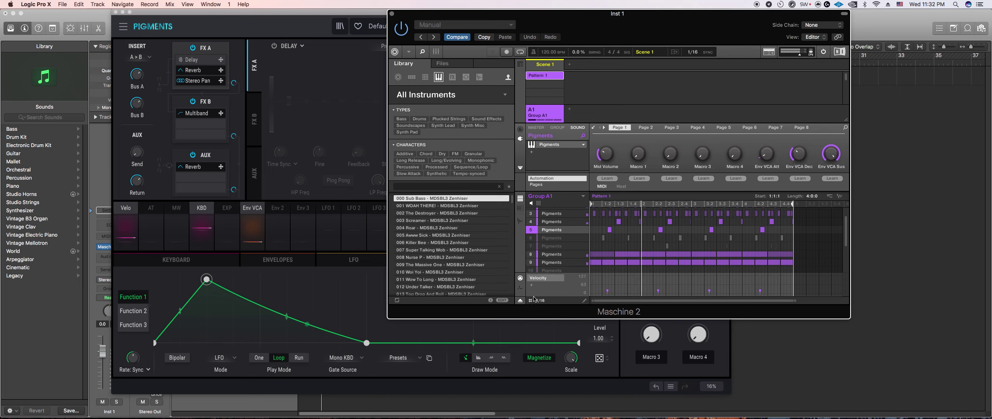
Step: Open the fifth sound in the piano roll and record additional chord notes into its pattern
key(Tab)
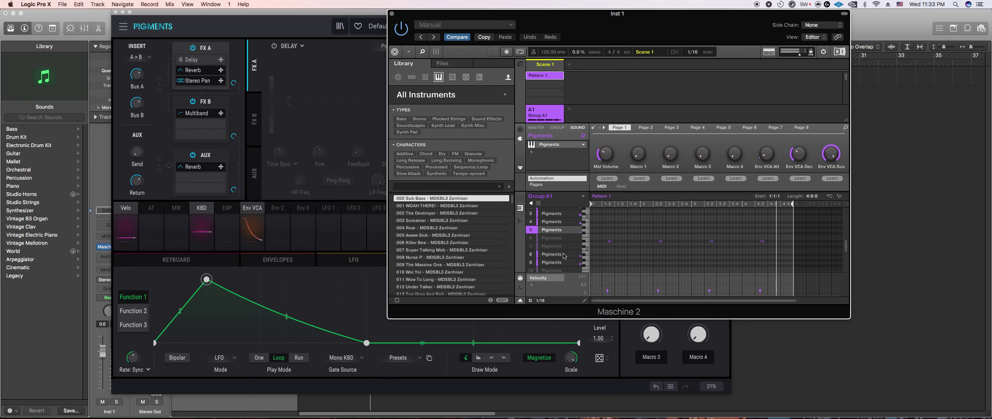
click(520, 198)
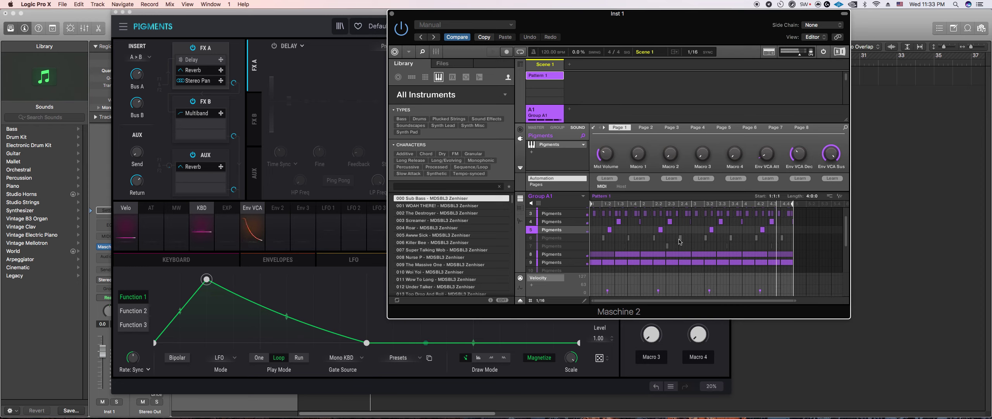
key(Tab)
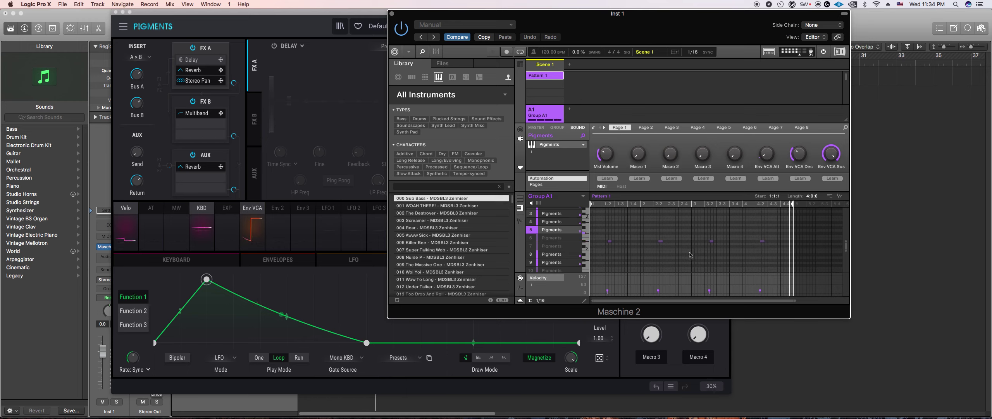
key(r)
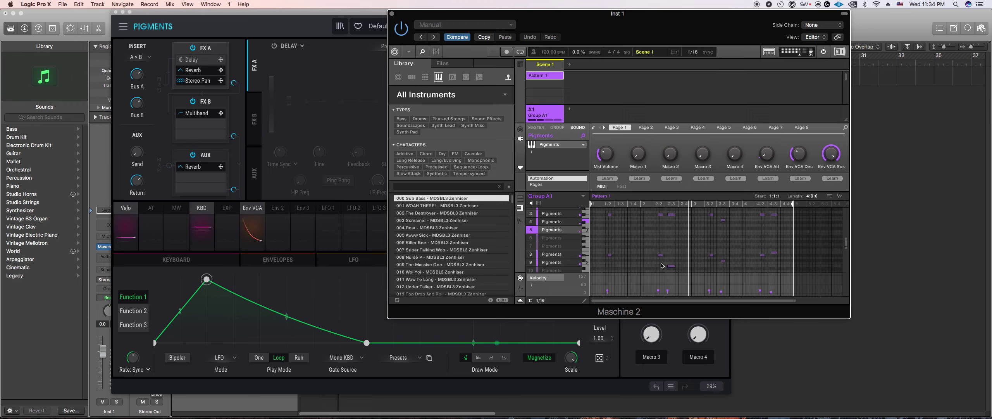
Step: Set the step grid to 1/64 and select the fifth sound's chords at beats 2.2 and 2.3 in turn
click(539, 300)
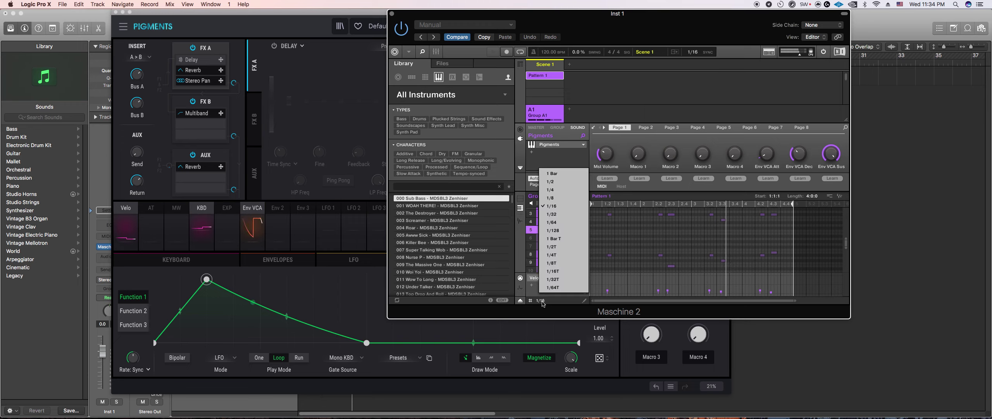
click(566, 222)
drag(794, 300, 750, 301)
drag(593, 301, 661, 302)
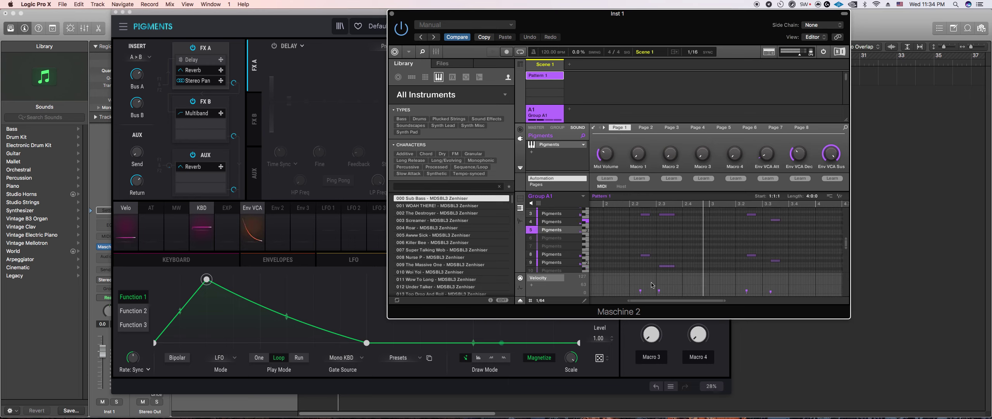
drag(657, 270, 592, 203)
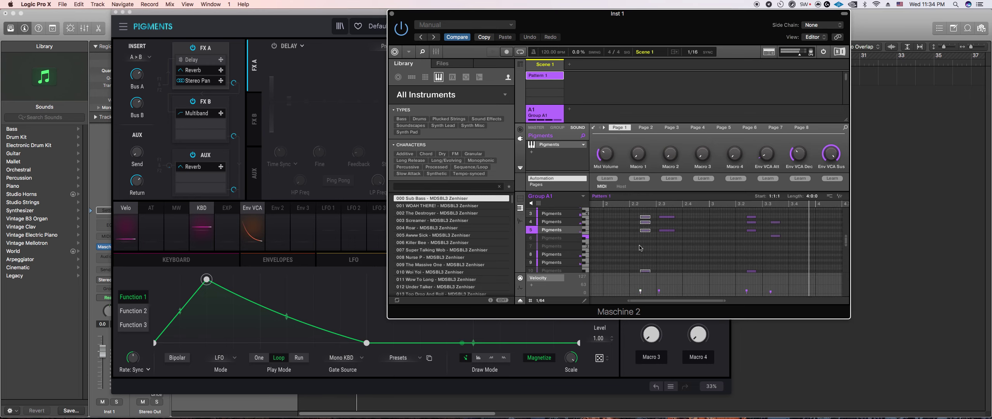
scroll(668, 246, up, 3)
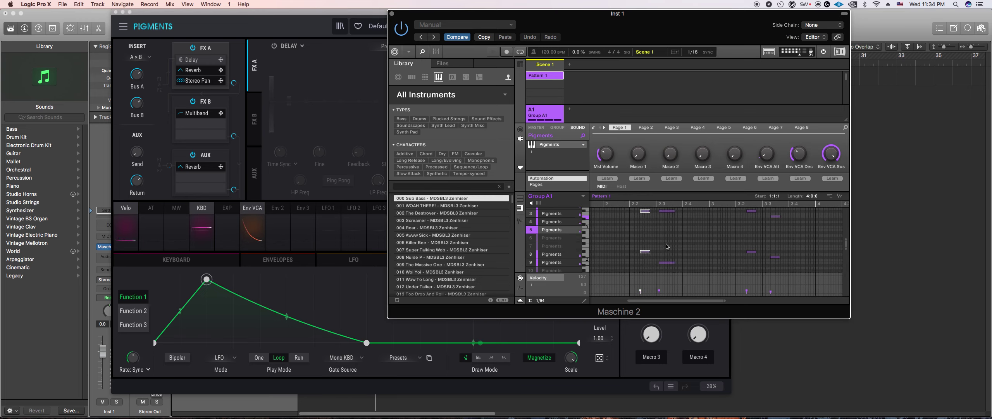
drag(669, 268, 662, 205)
scroll(665, 220, up, 2)
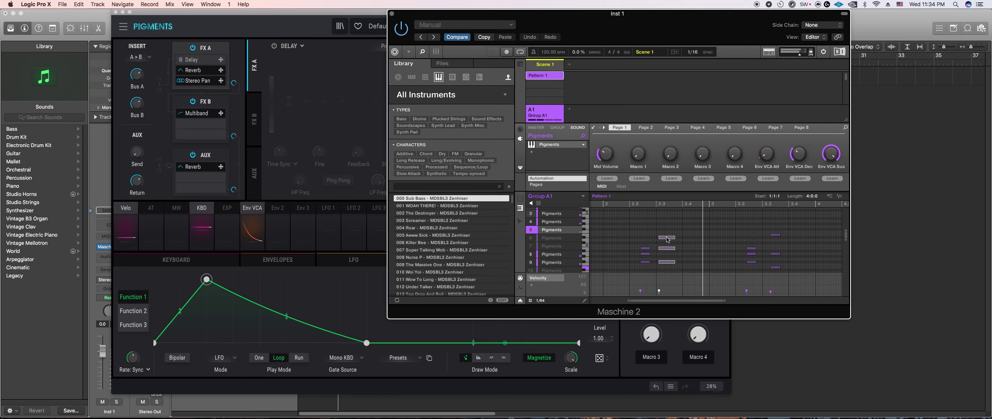
Step: Set the step grid to 1/32 and delete the fifth sound's chord at beat 2.2
click(560, 299)
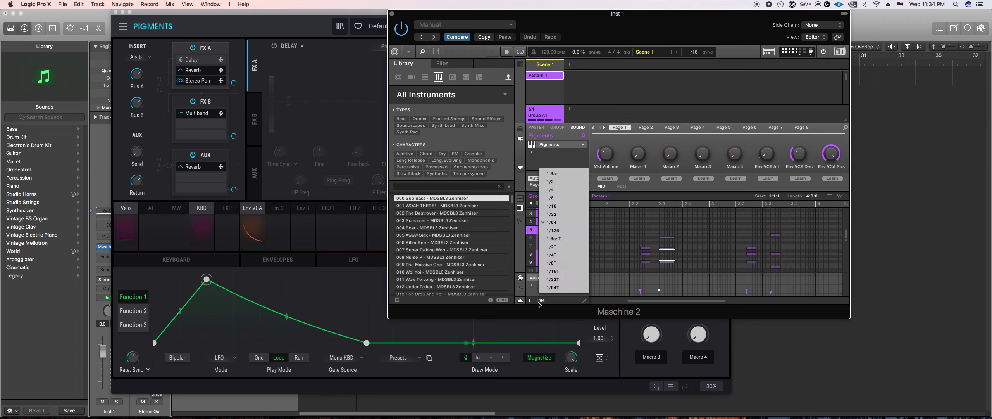
click(559, 198)
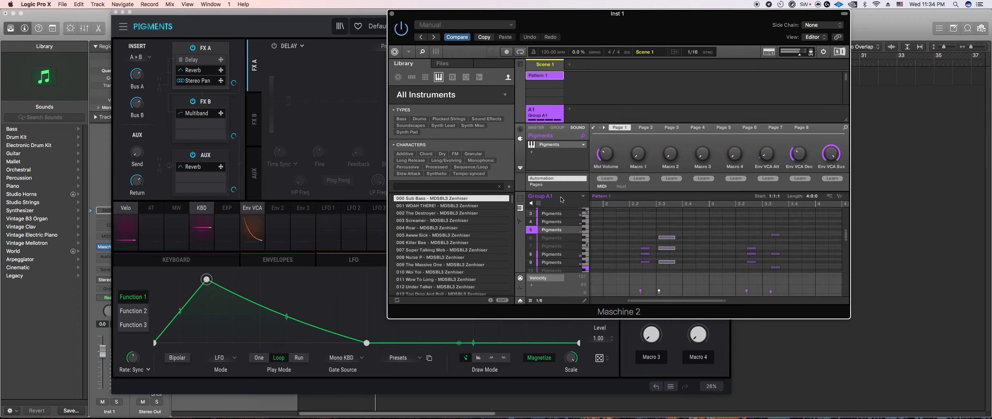
click(562, 299)
click(558, 219)
drag(645, 234, 642, 298)
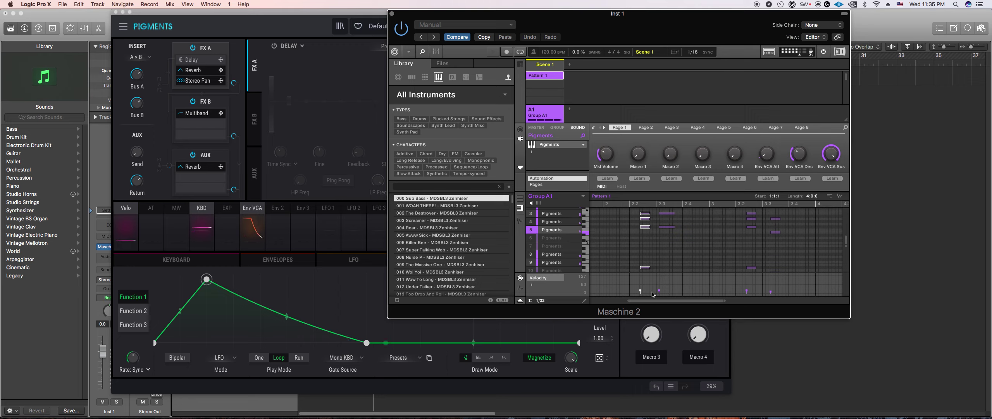
key(Delete)
scroll(680, 259, up, 2)
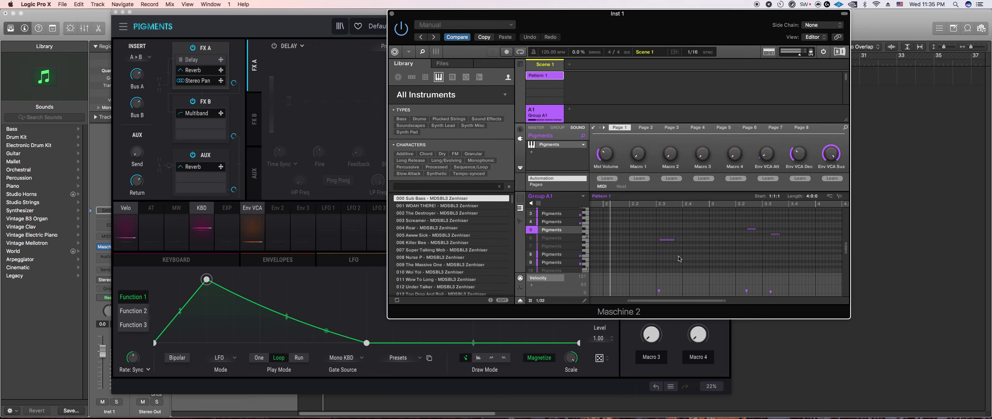
Step: Move the chord at beat 2.3 earlier to about beat 2.2
drag(673, 261, 666, 207)
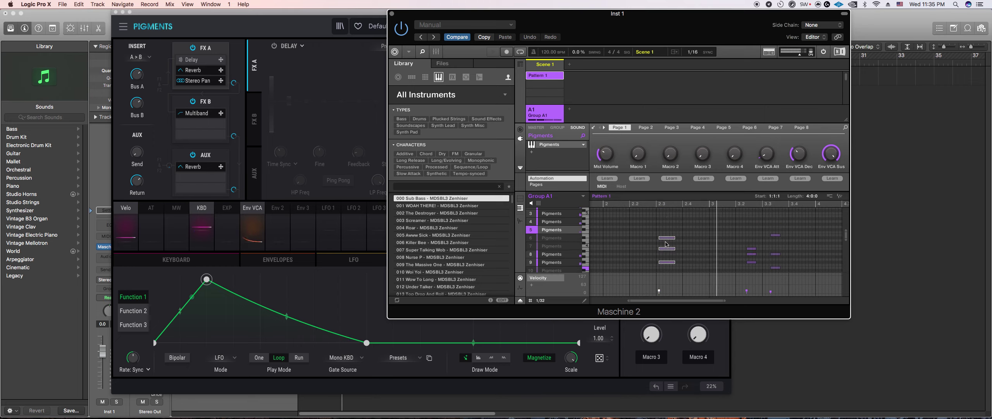
drag(667, 239, 646, 240)
scroll(669, 249, down, 1)
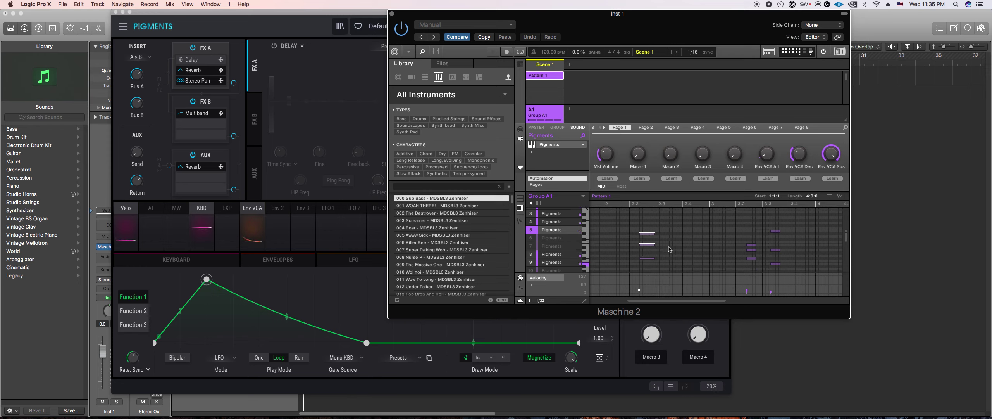
scroll(697, 254, down, 3)
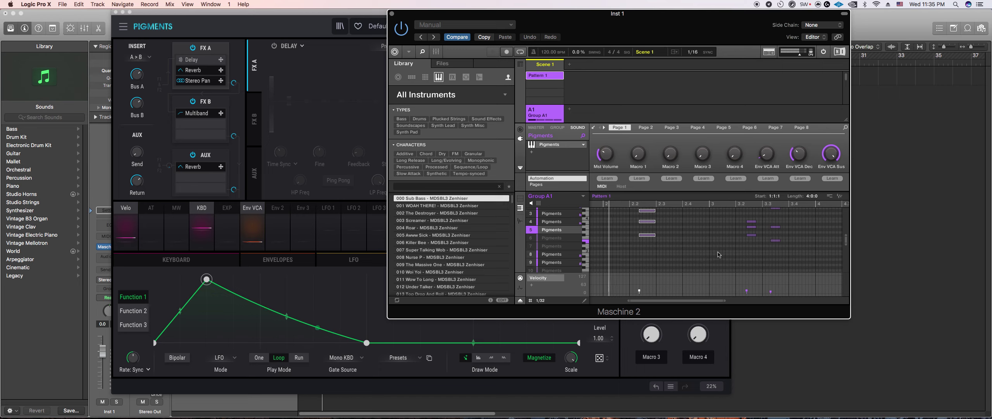
Step: Delete the fifth sound's chord at beat 3.2
drag(724, 301, 752, 301)
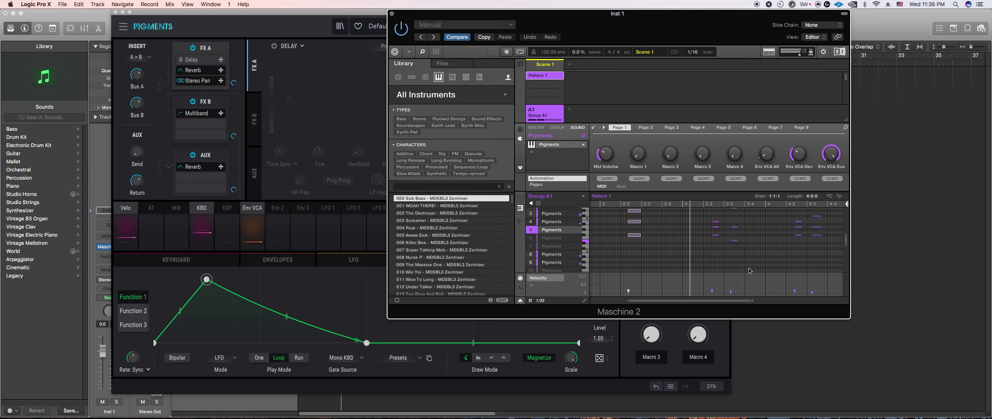
drag(716, 271, 713, 209)
key(Delete)
scroll(747, 245, down, 2)
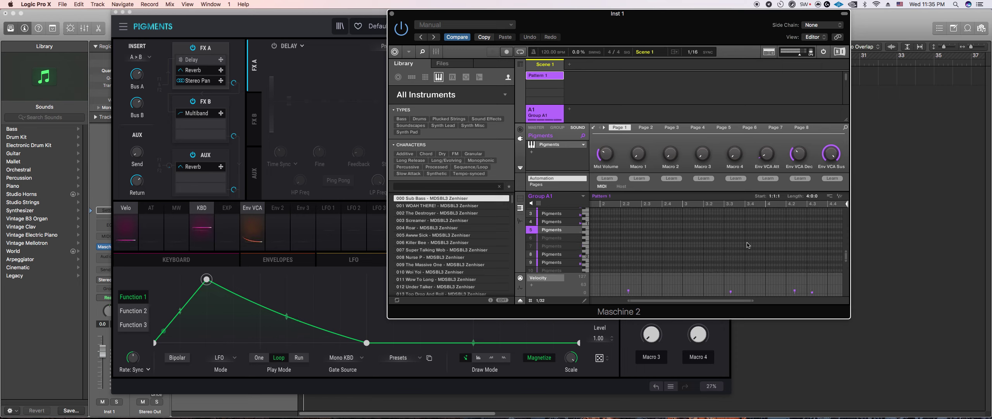
Step: Move the chord at beat 3.3 earlier to about beat 3.2
click(734, 232)
scroll(736, 232, up, 2)
drag(727, 174, 727, 175)
scroll(739, 252, down, 2)
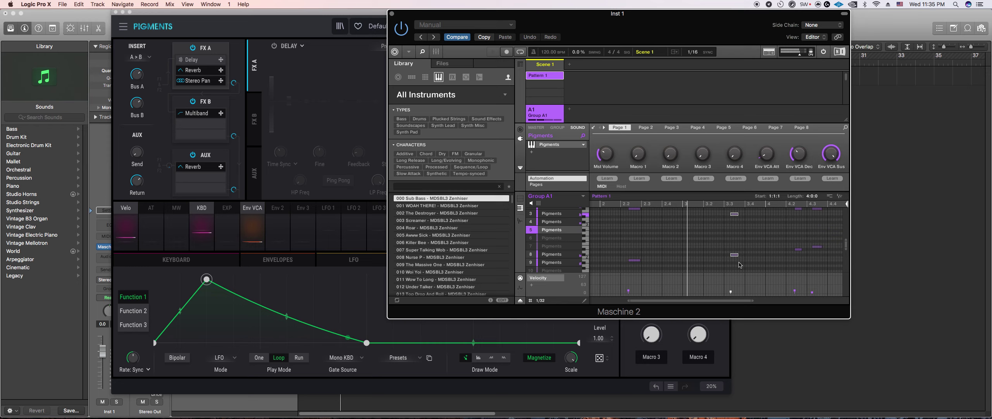
drag(734, 254, 714, 255)
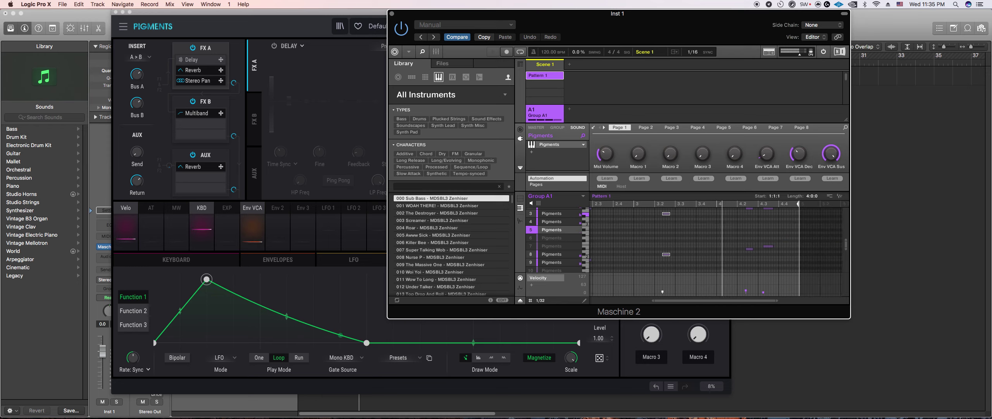
Step: Delete the chord at beat 4.2 and move the one at beat 4.3 earlier into its place
scroll(748, 239, up, 3)
scroll(755, 229, down, 5)
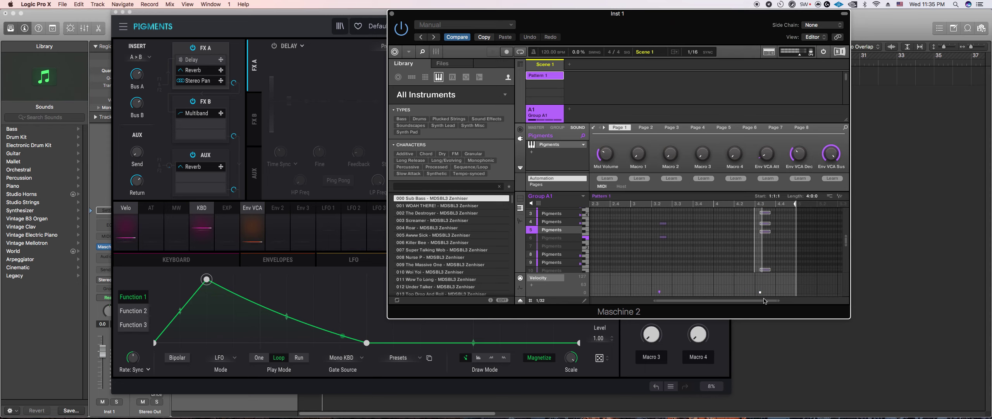
drag(766, 240, 744, 241)
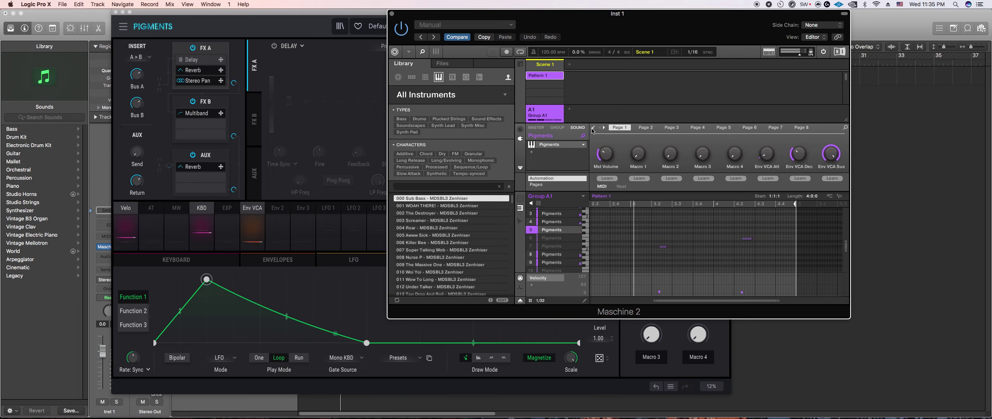
click(392, 14)
click(116, 11)
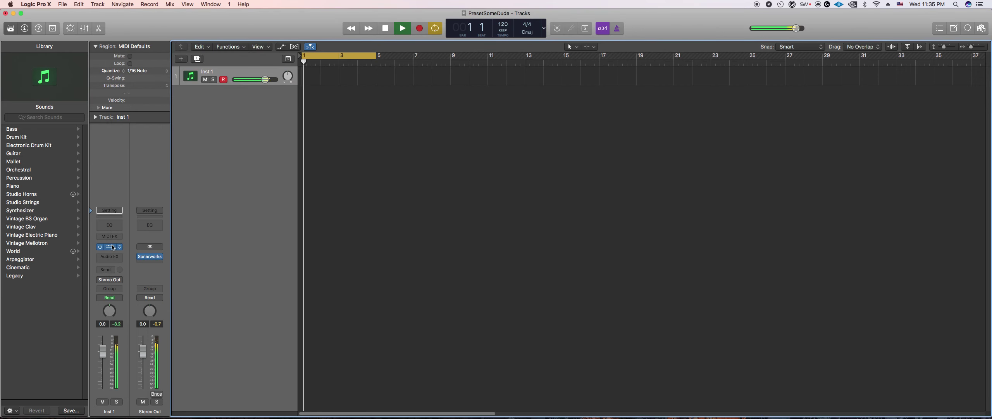
key(v)
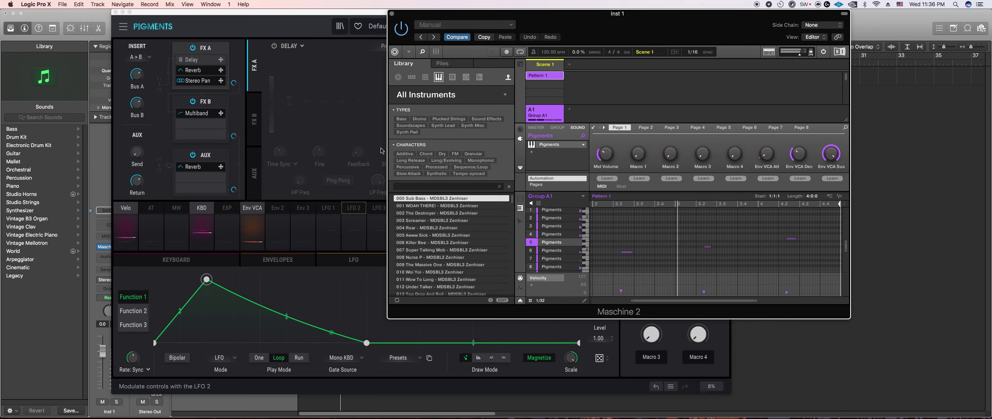
click(392, 14)
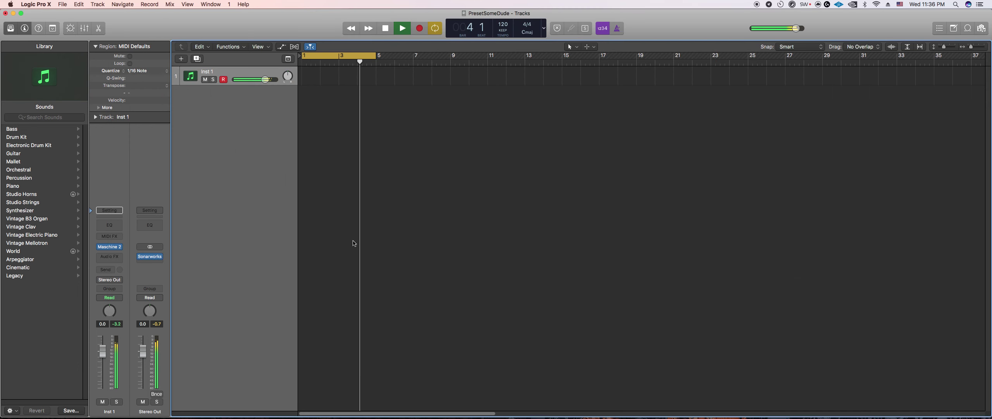
click(106, 248)
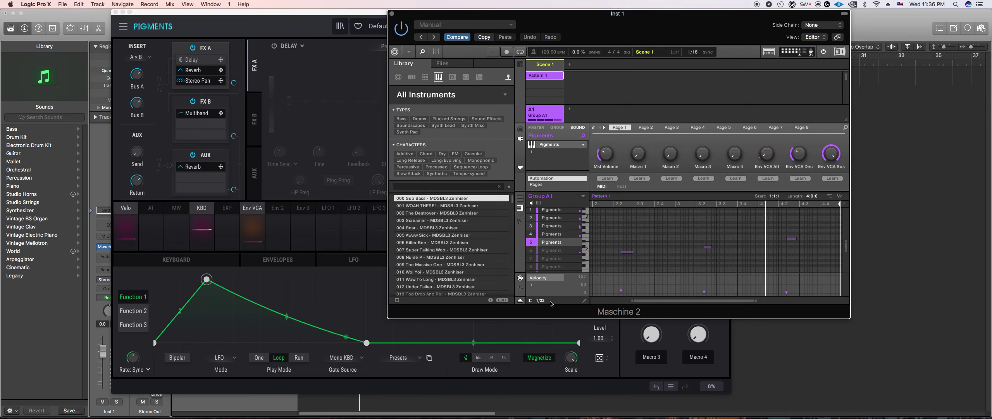
Step: In the first sound's Pigments effects, set the FX A Multiband amount to 55 % and the Compressor output gain to 1.53 dB
drag(632, 300, 615, 303)
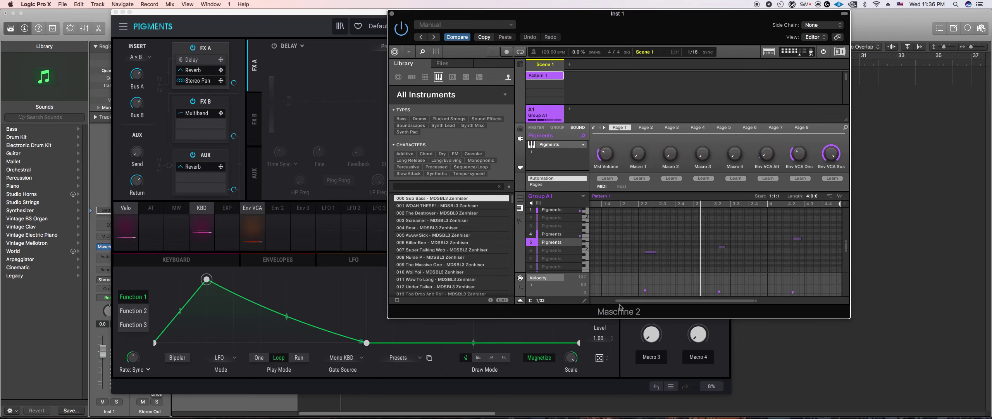
scroll(562, 217, up, 1)
click(567, 212)
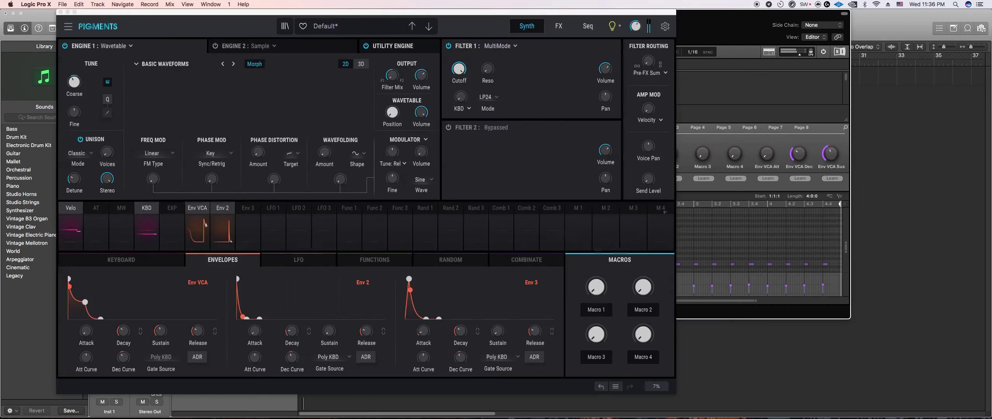
click(562, 31)
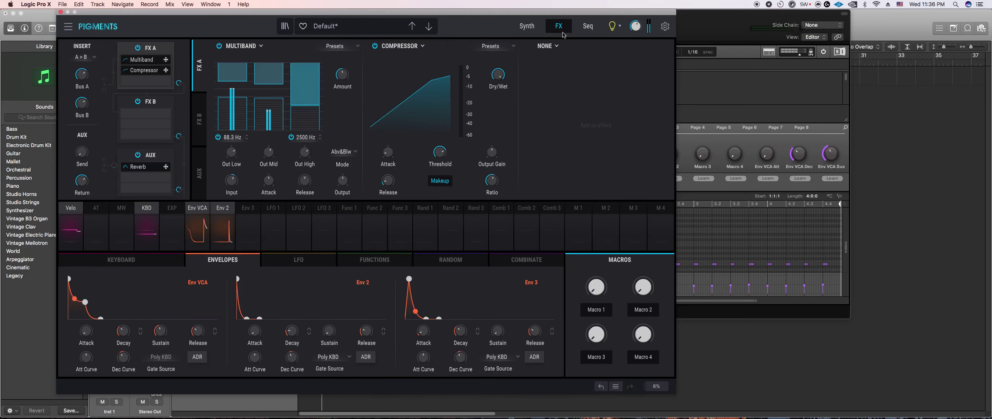
drag(343, 75, 342, 73)
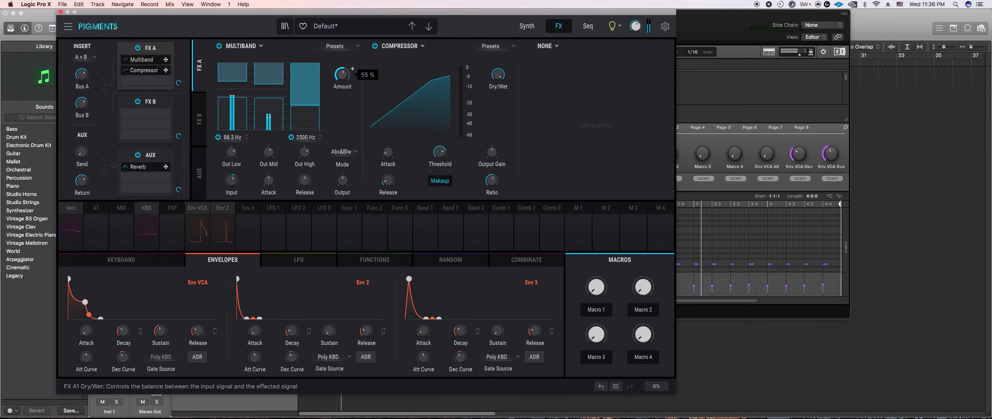
mouse_move(492, 152)
drag(493, 155, 493, 153)
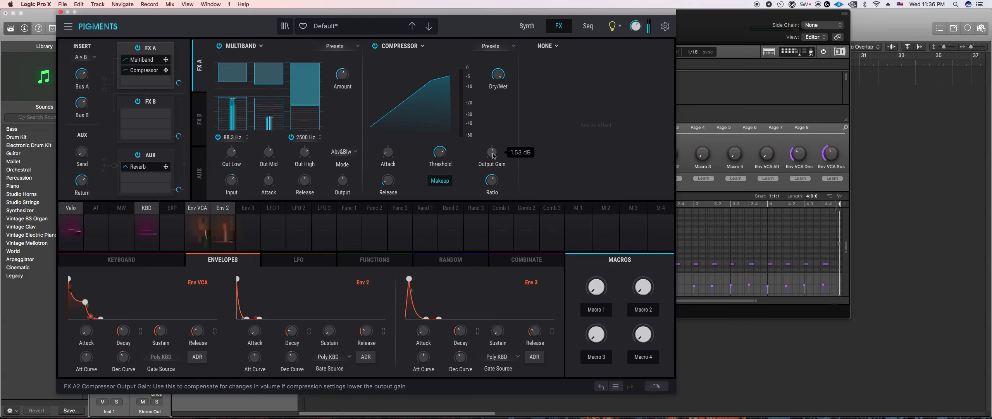
Step: Return to Maschine 2, select the second sound in the overview of all sounds and show its notes in the piano roll
click(713, 112)
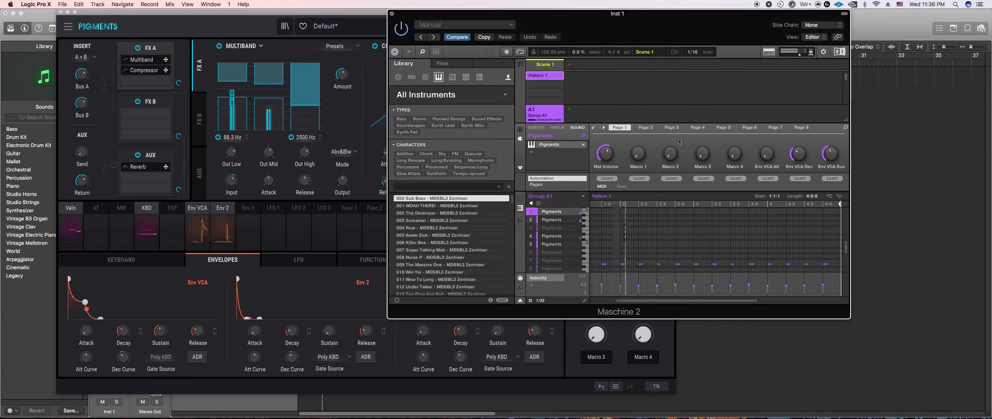
click(520, 198)
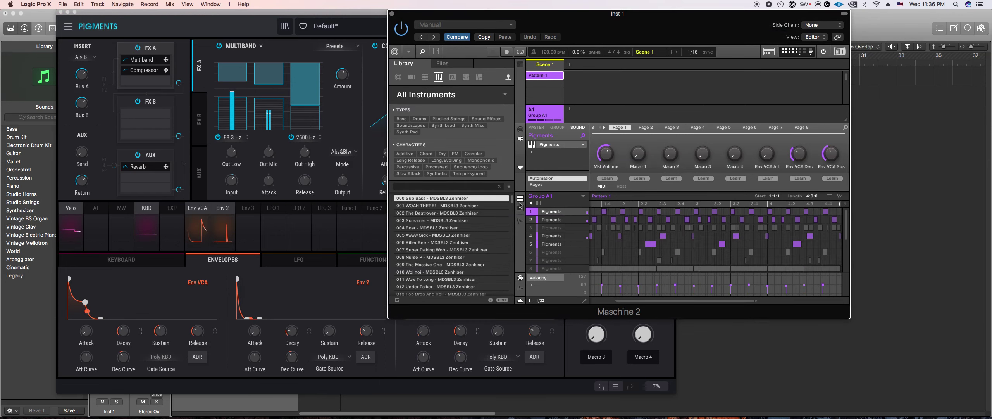
click(542, 219)
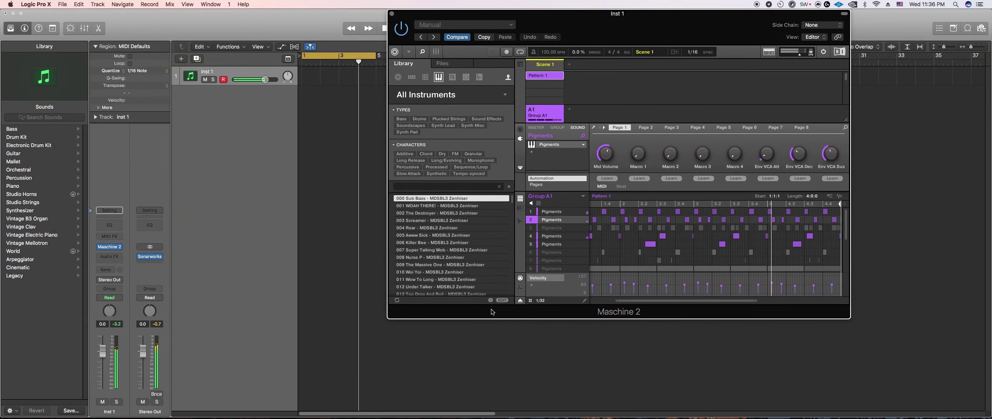
click(522, 208)
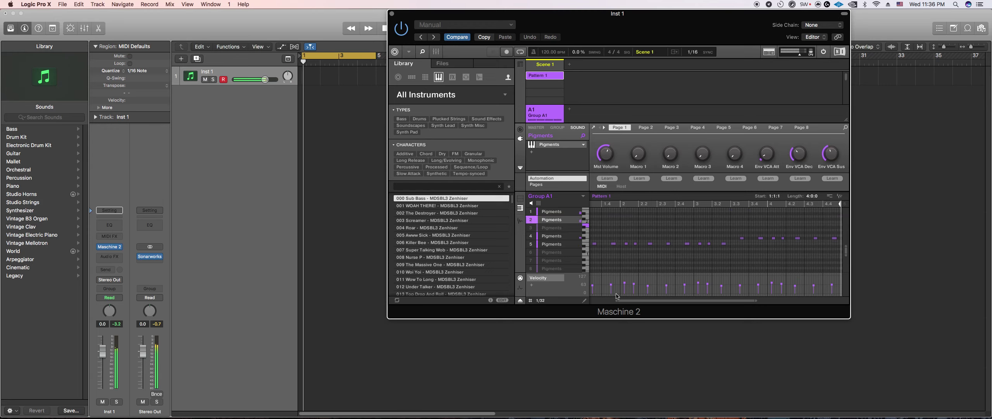
Step: Set the FX A Delay Dry/Wet in the ninth sound's Pigments effects to 33 %, and return to Maschine 2
drag(616, 300, 593, 300)
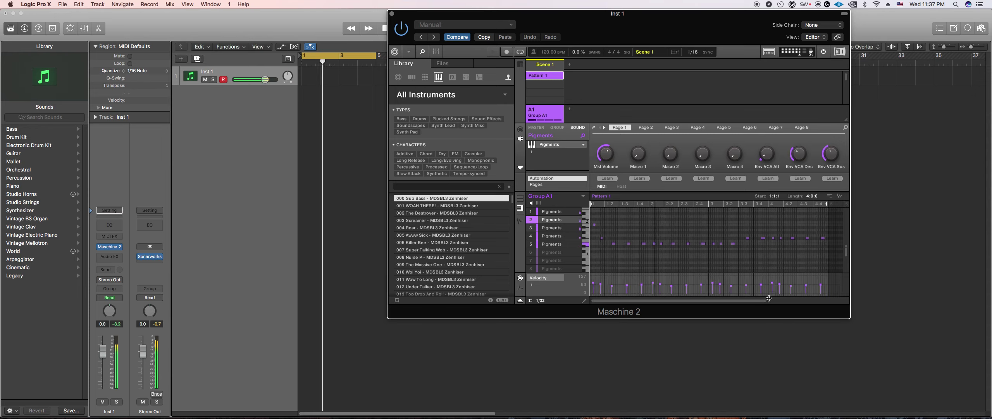
drag(753, 301, 795, 298)
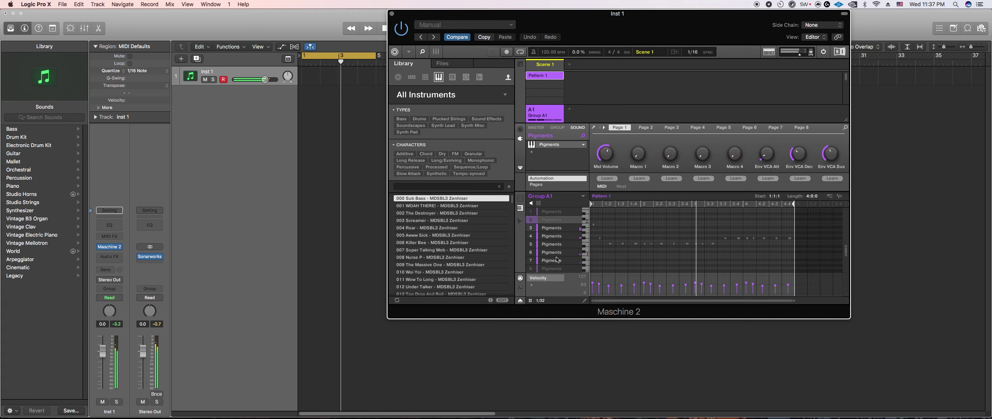
scroll(565, 243, down, 2)
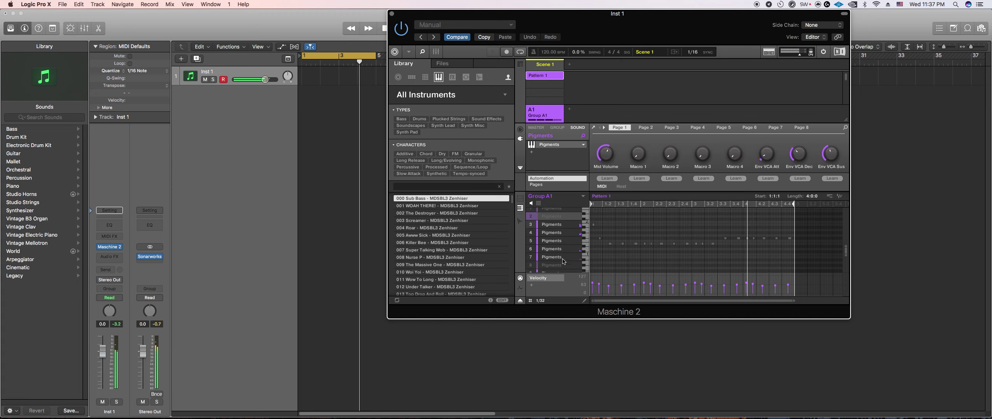
click(581, 211)
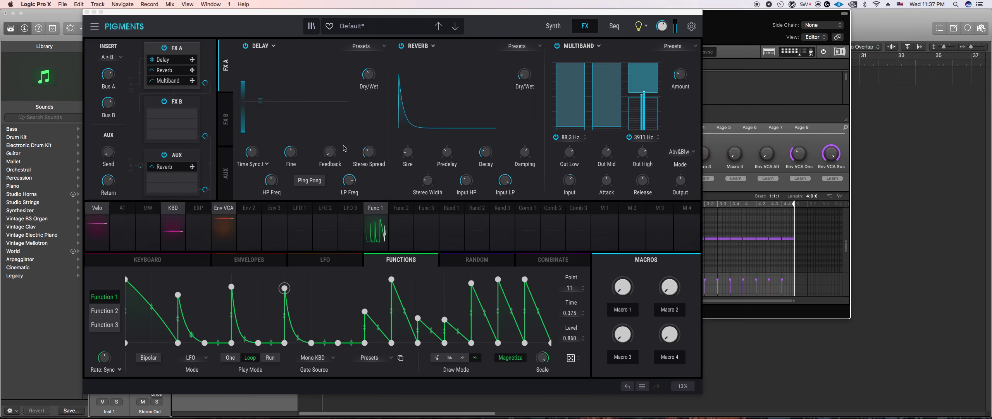
click(331, 152)
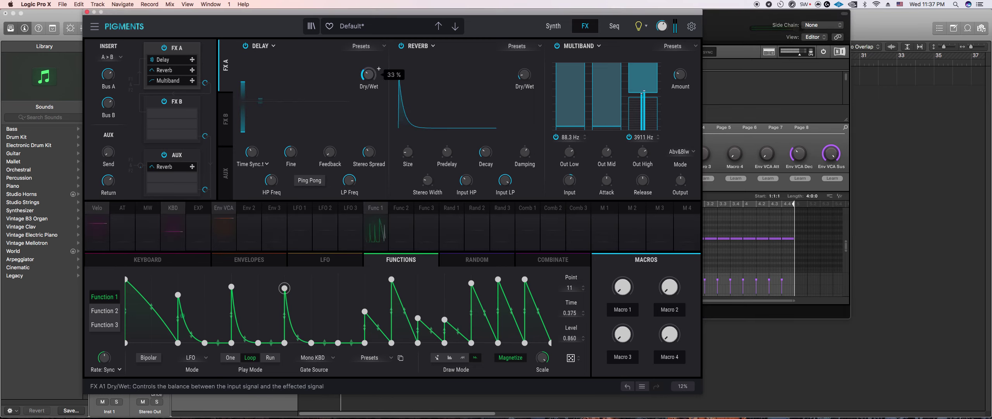
click(761, 141)
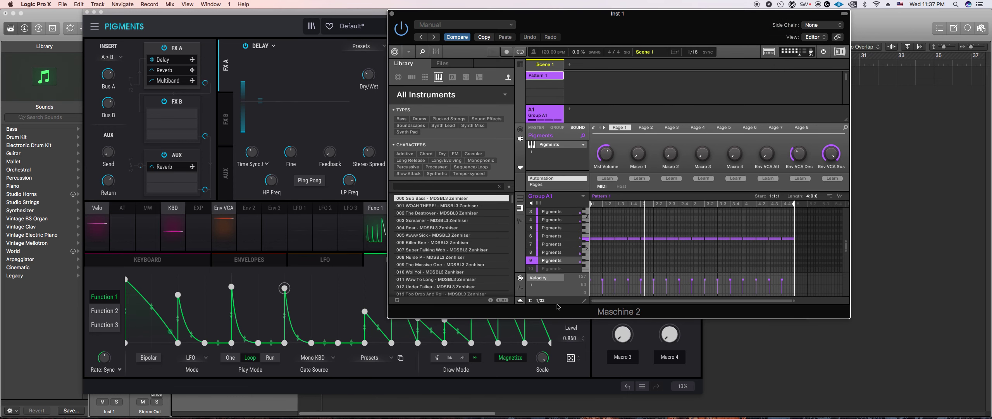
Step: Show the overview of all sounds, select all notes of the eighth sound and set the step grid to 1/4
click(521, 198)
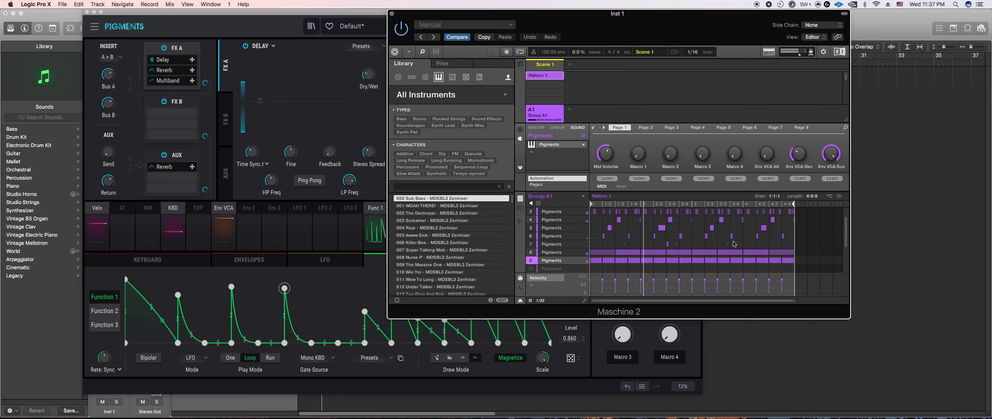
click(588, 253)
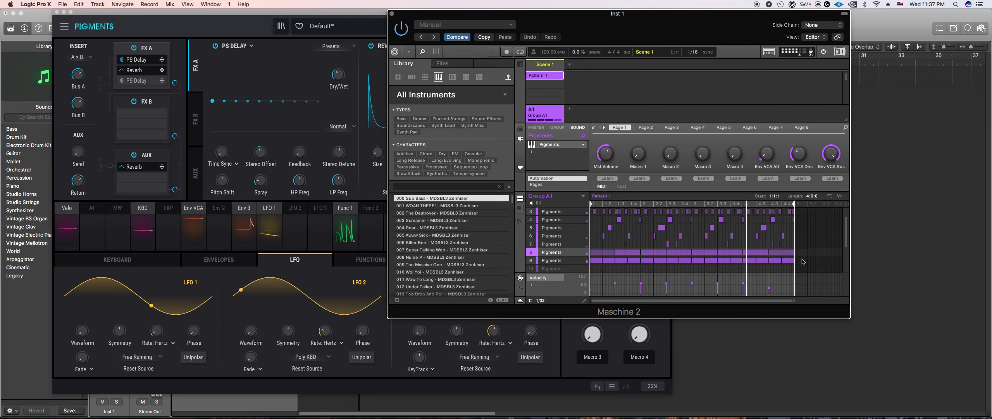
drag(809, 255, 587, 254)
click(540, 300)
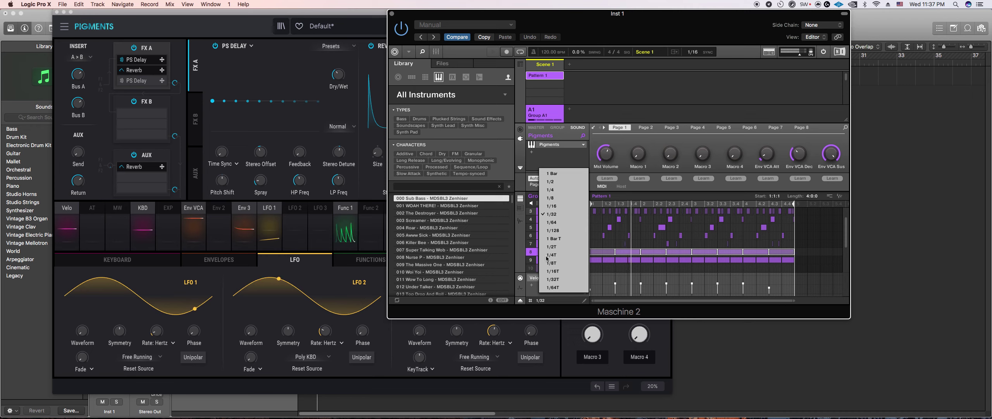
click(559, 188)
Step: Try shifting the eighth sound's selected notes one 1/4 step later, and move them back to their original timing
mouse_move(565, 246)
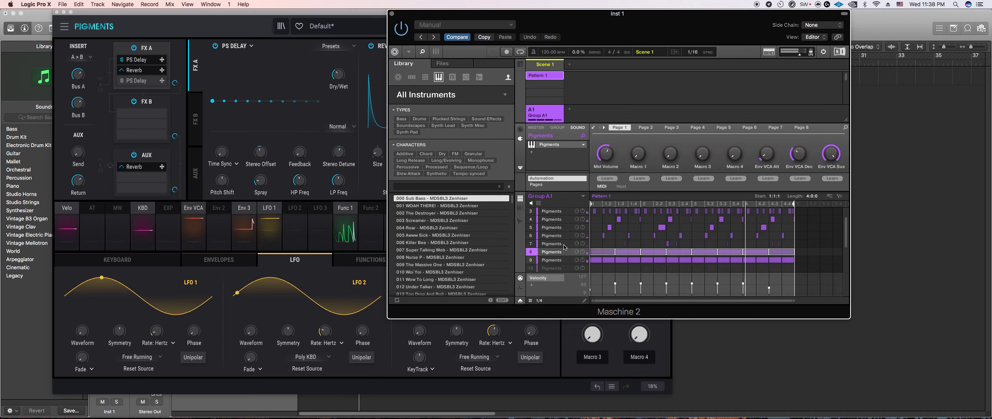
key(Right)
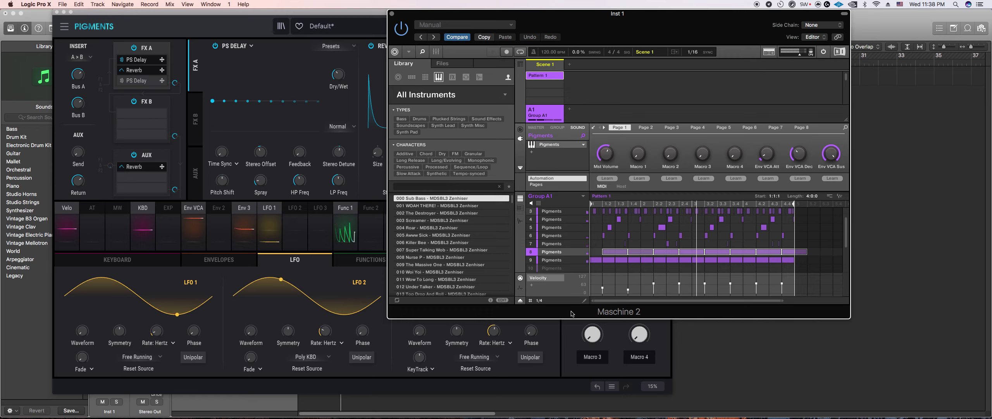
key(Left)
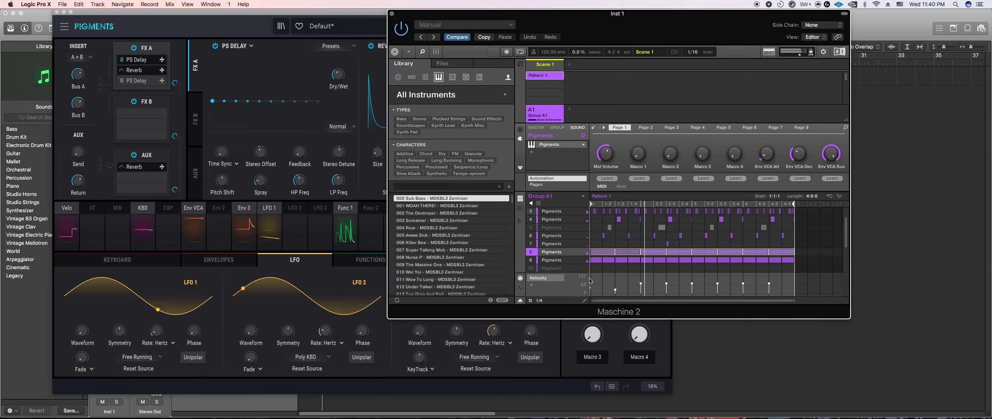
mouse_move(584, 245)
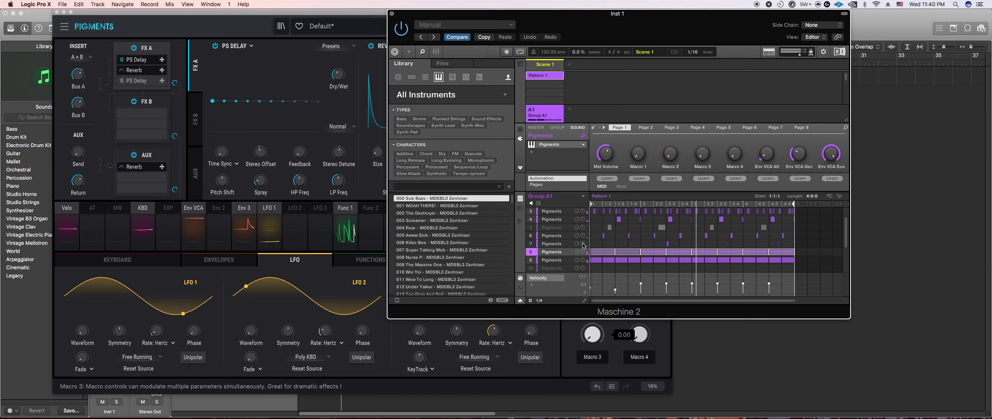